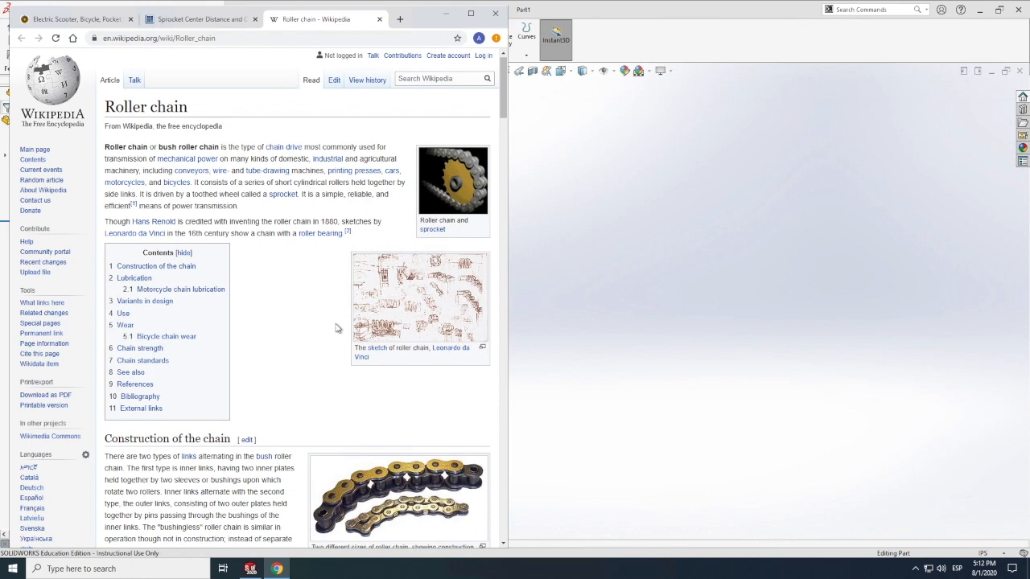
pyautogui.scroll(-1, 336, 328)
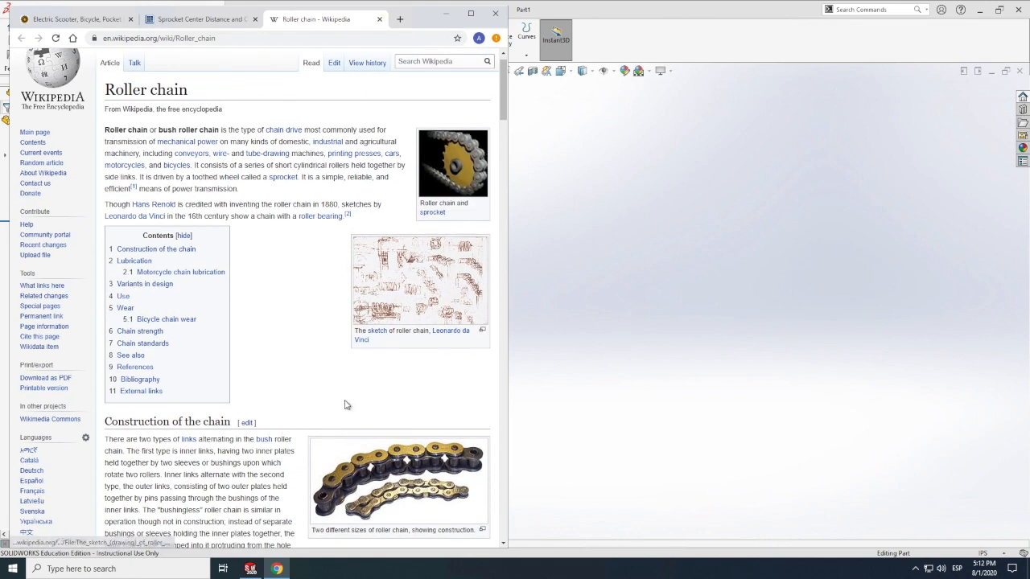
pyautogui.scroll(-2, 345, 406)
pyautogui.scroll(-3, 346, 404)
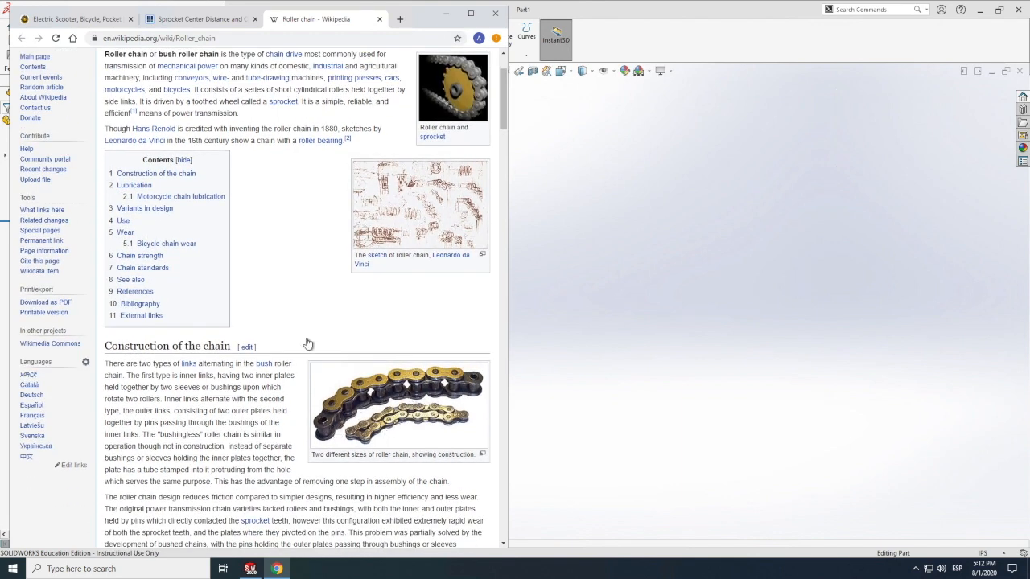
pyautogui.scroll(6, 310, 354)
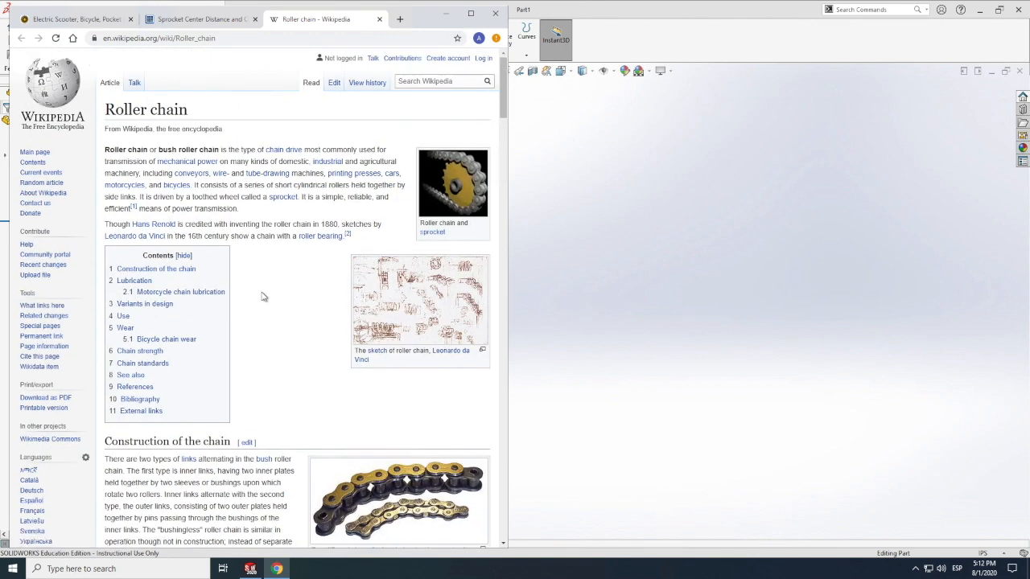
# Step: Switch to SOLIDWORKS and create a new empty assembly without inserting any component
pyautogui.click(616, 283)
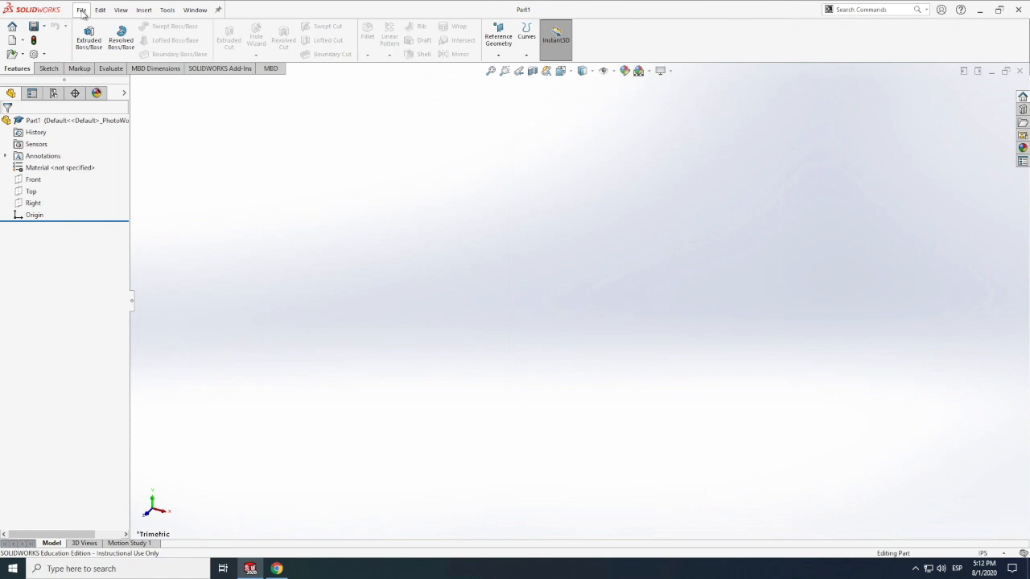
pyautogui.click(82, 11)
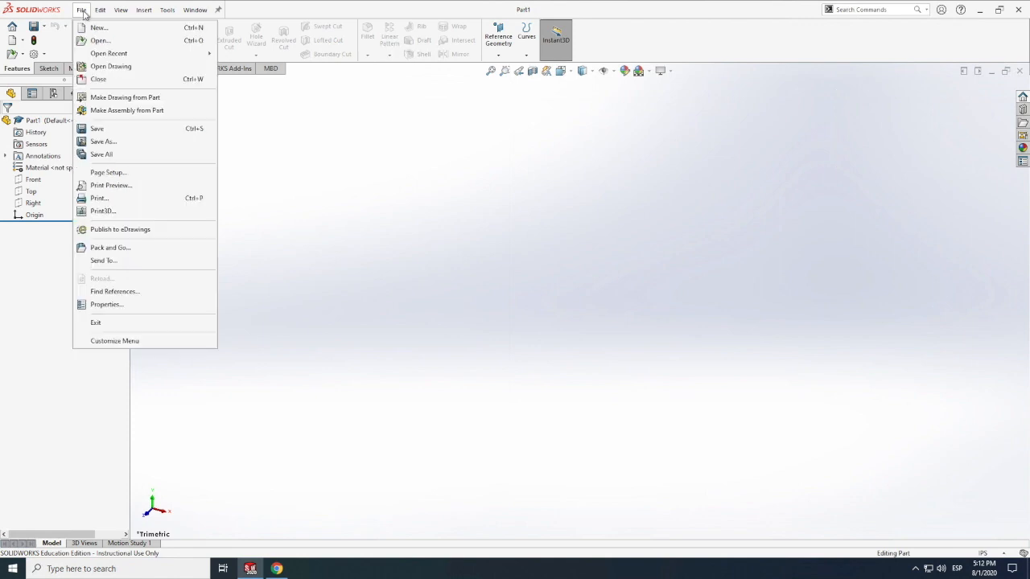
pyautogui.click(125, 33)
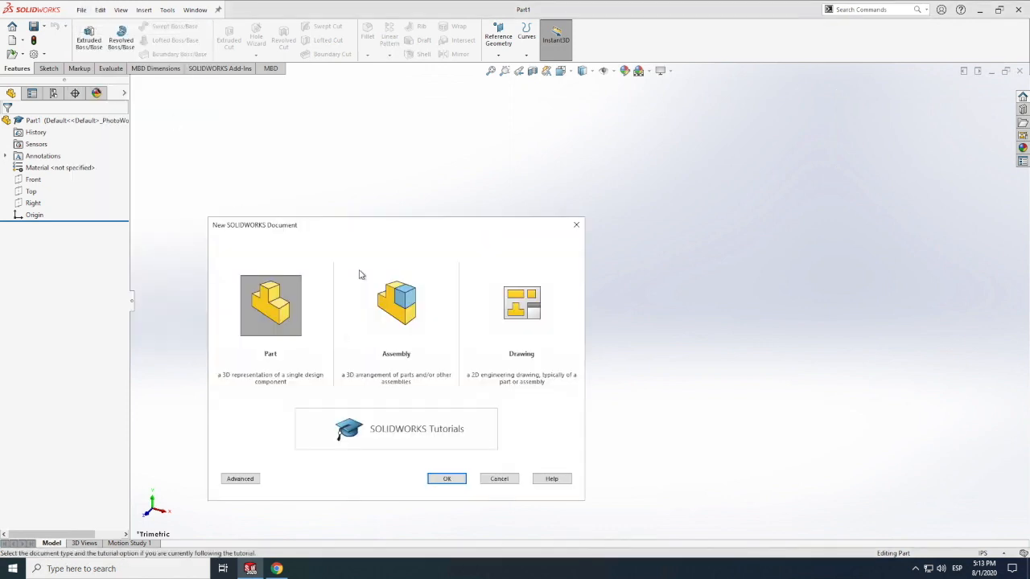
pyautogui.click(409, 313)
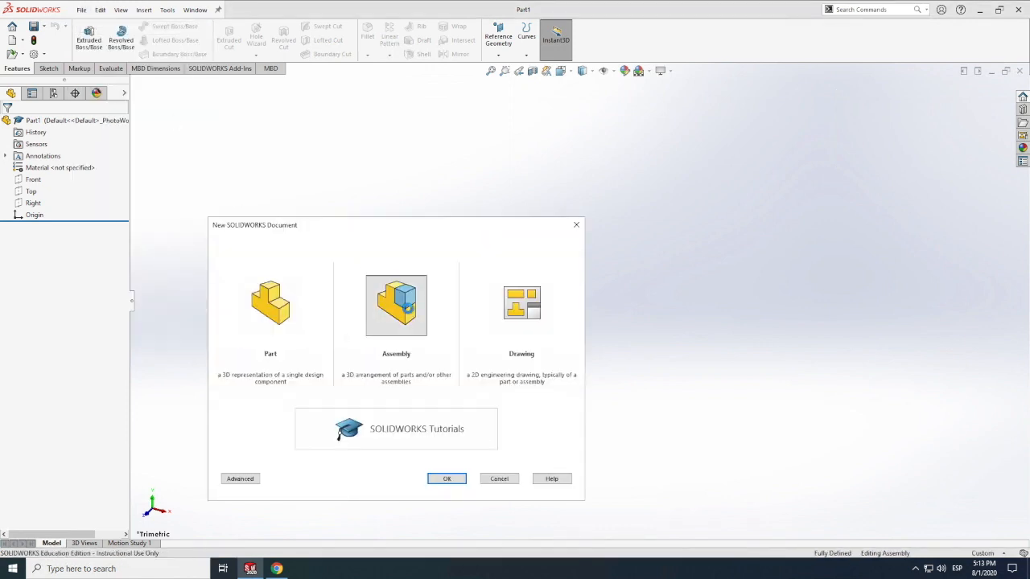
pyautogui.doubleClick(409, 313)
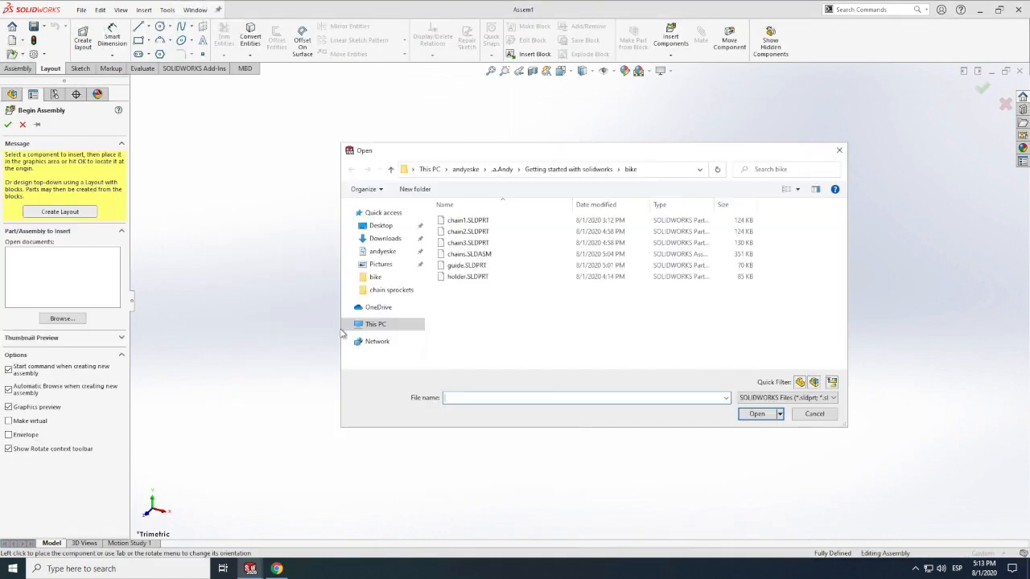
pyautogui.click(813, 415)
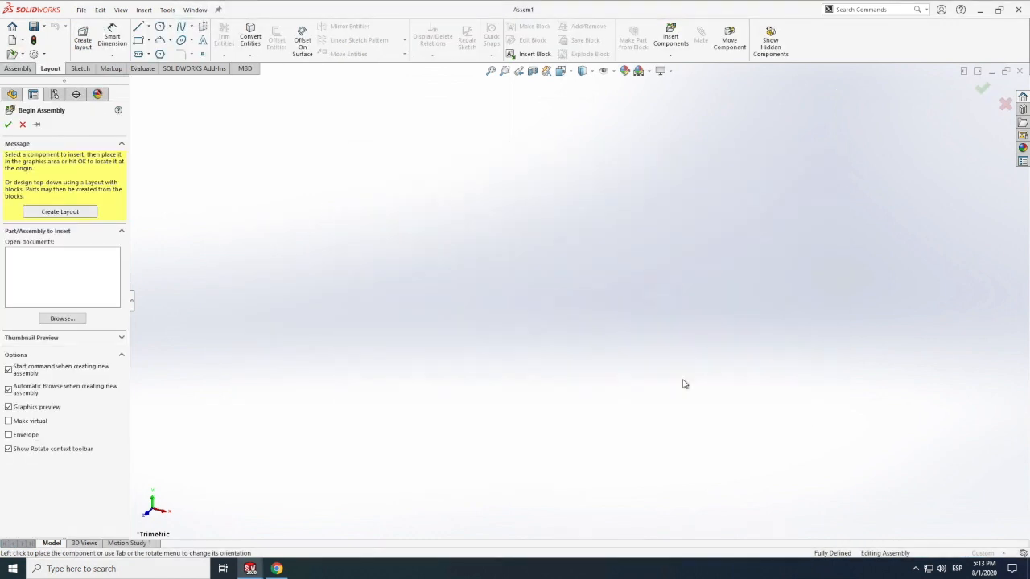
pyautogui.click(22, 125)
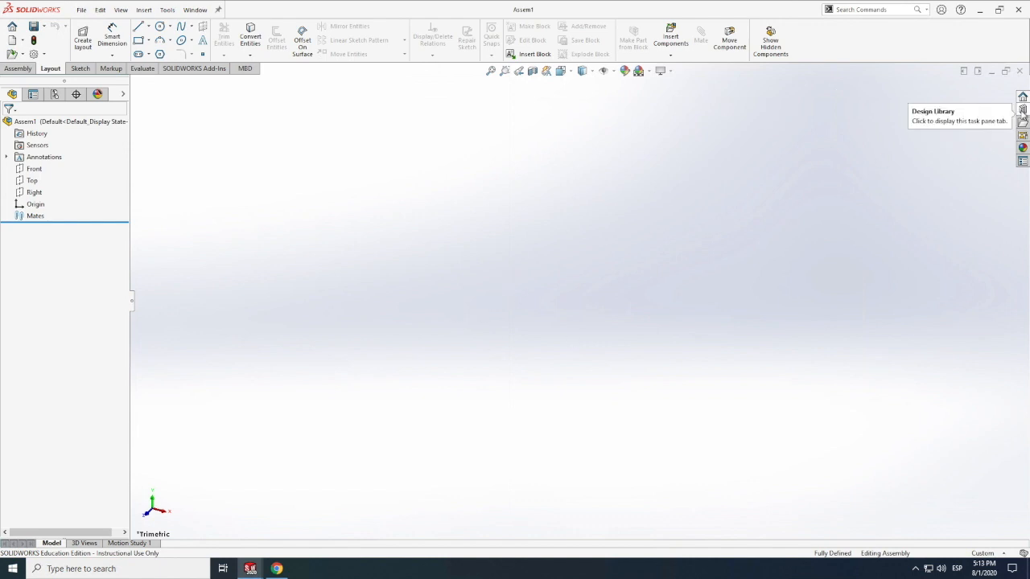
# Step: Add in the Toolbox from the Design Library
pyautogui.click(1022, 113)
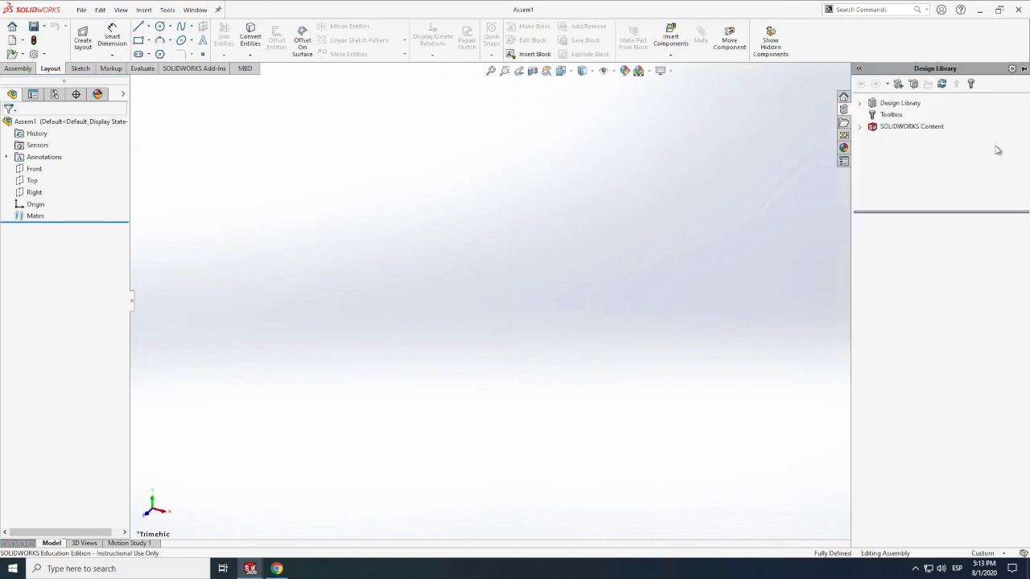
pyautogui.click(899, 103)
pyautogui.click(892, 116)
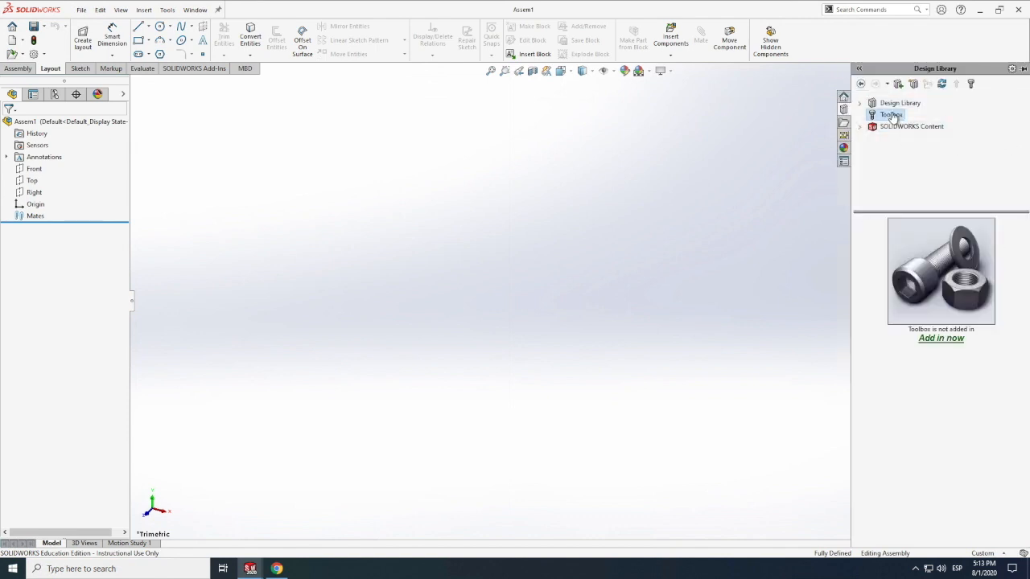
pyautogui.click(940, 339)
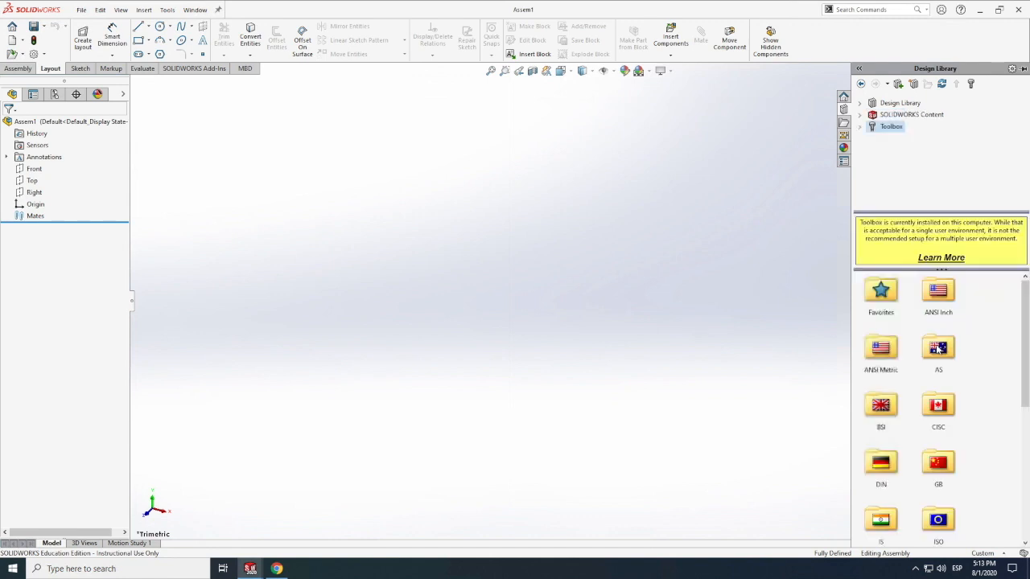
# Step: Browse the Toolbox to the ANSI Inch Power Transmission Chain Sprockets folder
pyautogui.doubleClick(939, 296)
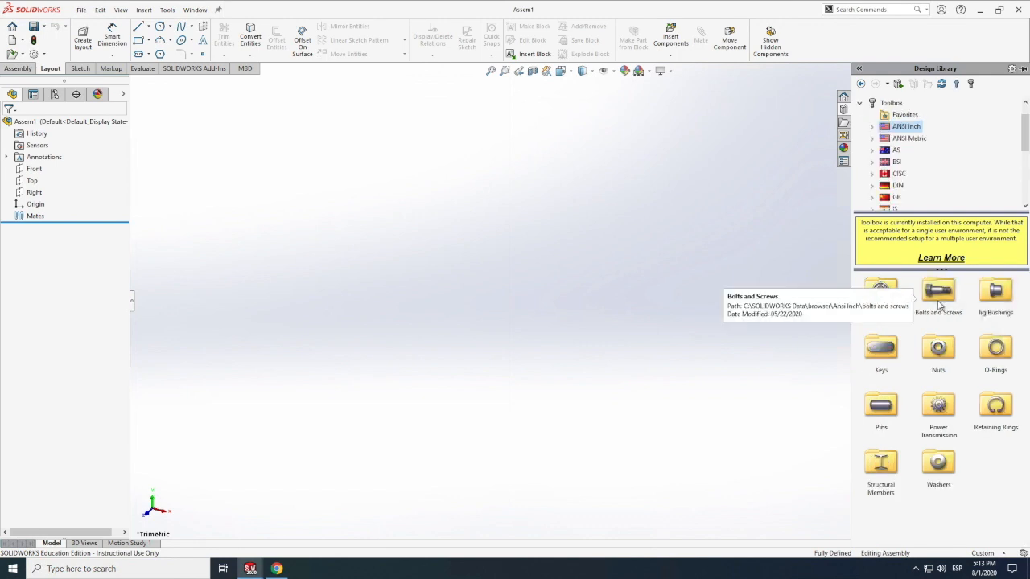
pyautogui.doubleClick(939, 406)
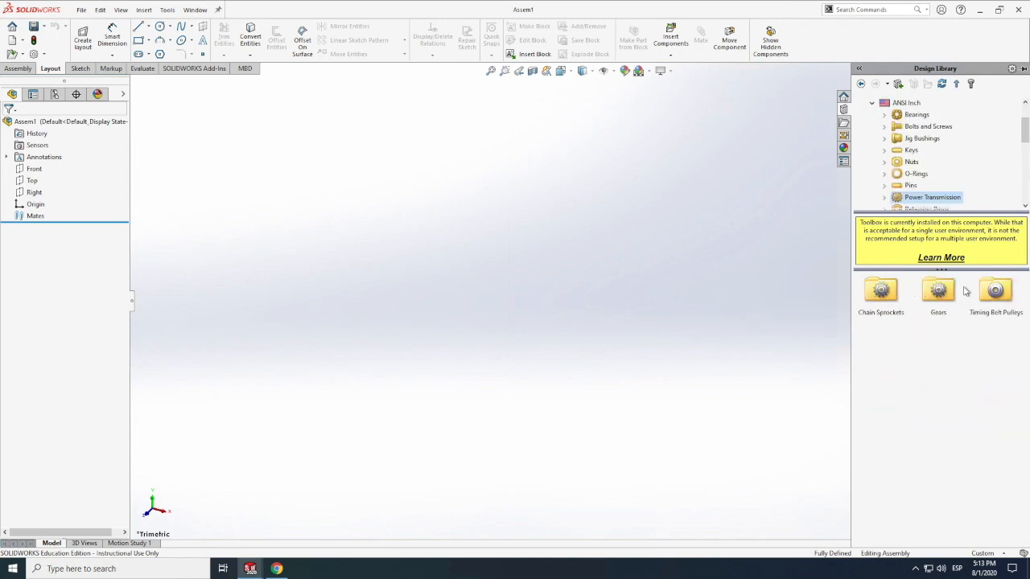
pyautogui.doubleClick(881, 291)
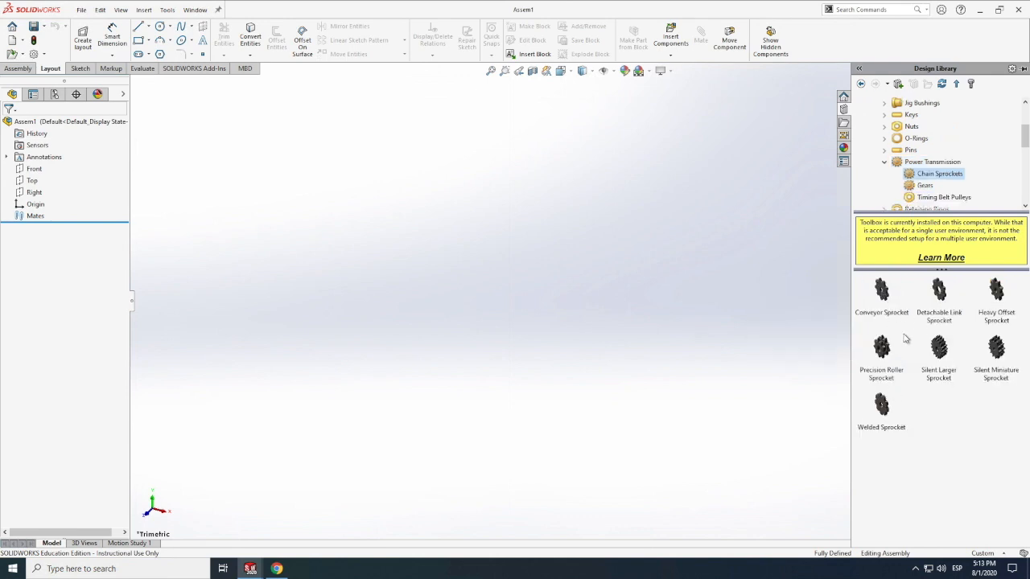
# Step: Insert a single Precision Roller Sprocket with chain number 35 and 36 teeth into the assembly
pyautogui.moveTo(903, 341)
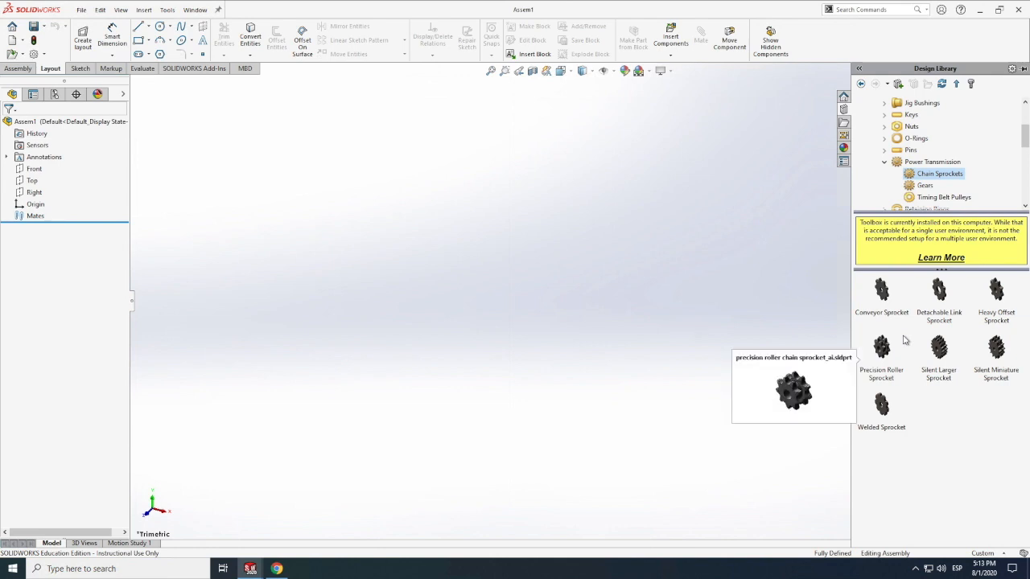
pyautogui.moveTo(937, 364)
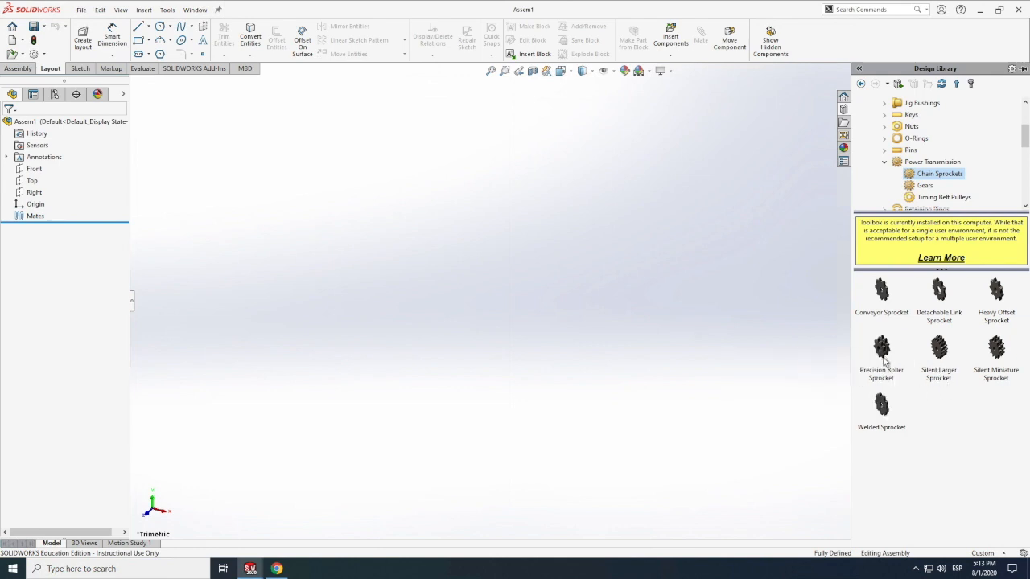
pyautogui.moveTo(885, 358)
pyautogui.moveTo(885, 359); pyautogui.dragTo(604, 316)
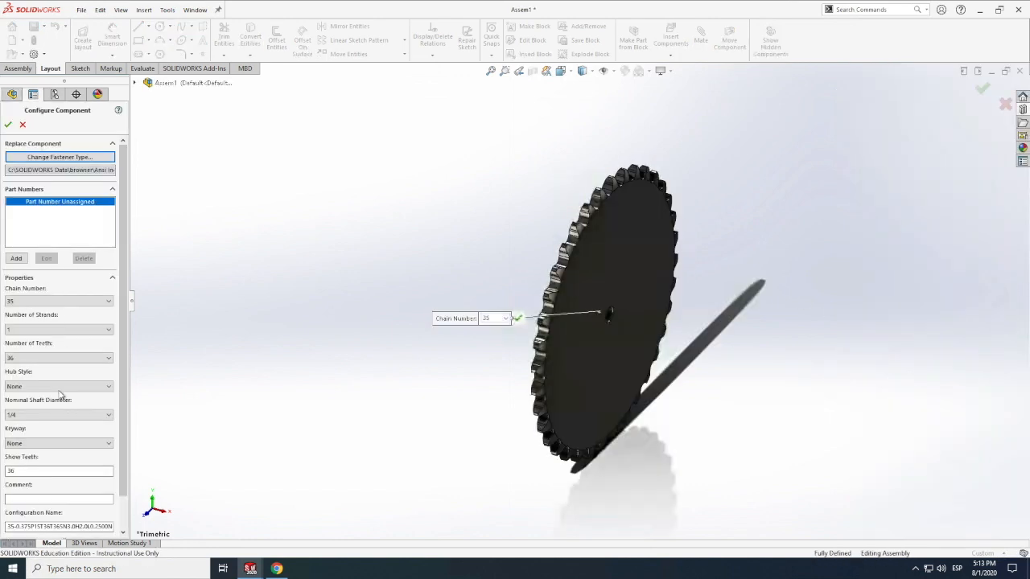
pyautogui.click(87, 303)
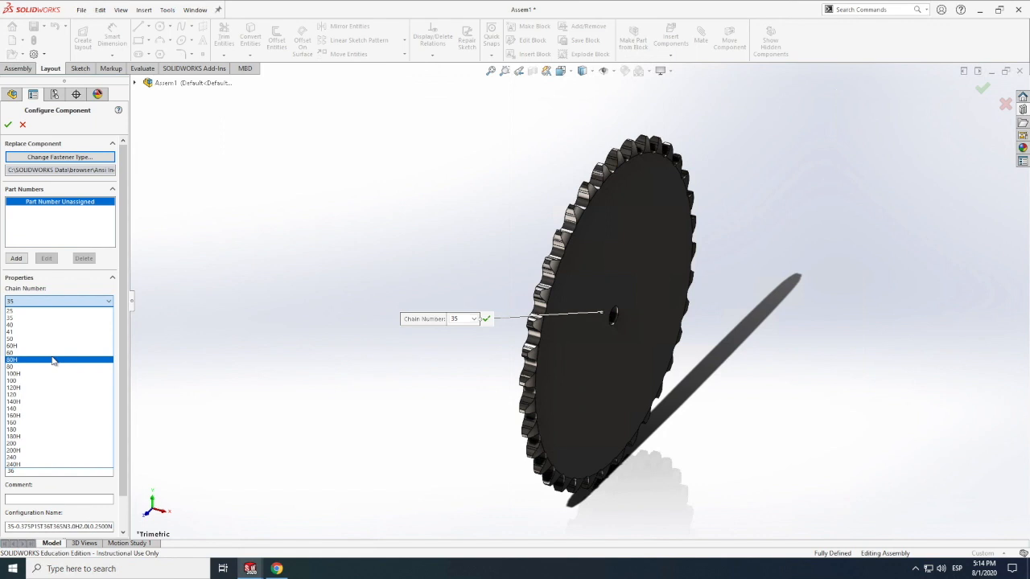
pyautogui.click(15, 319)
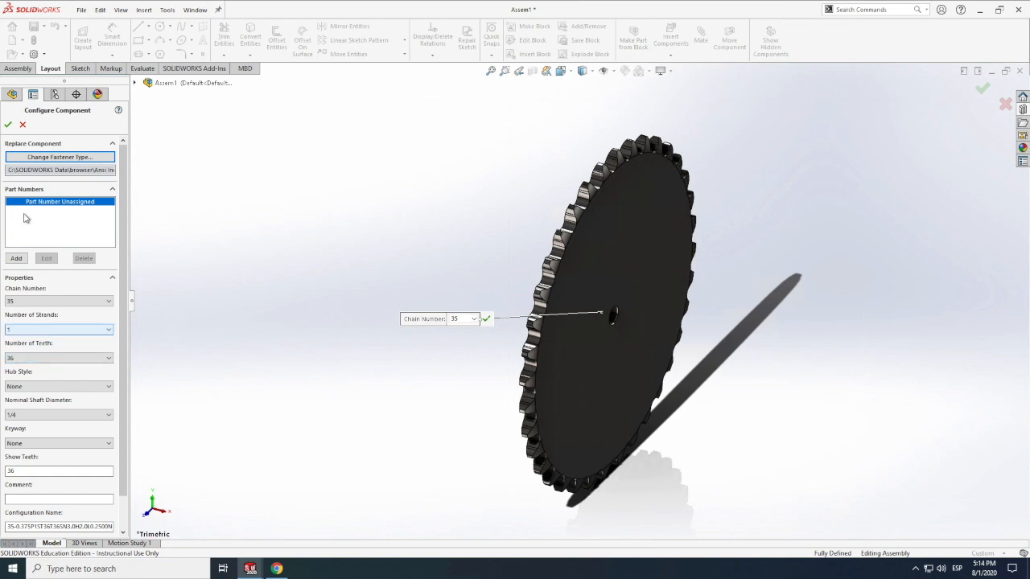
pyautogui.click(7, 125)
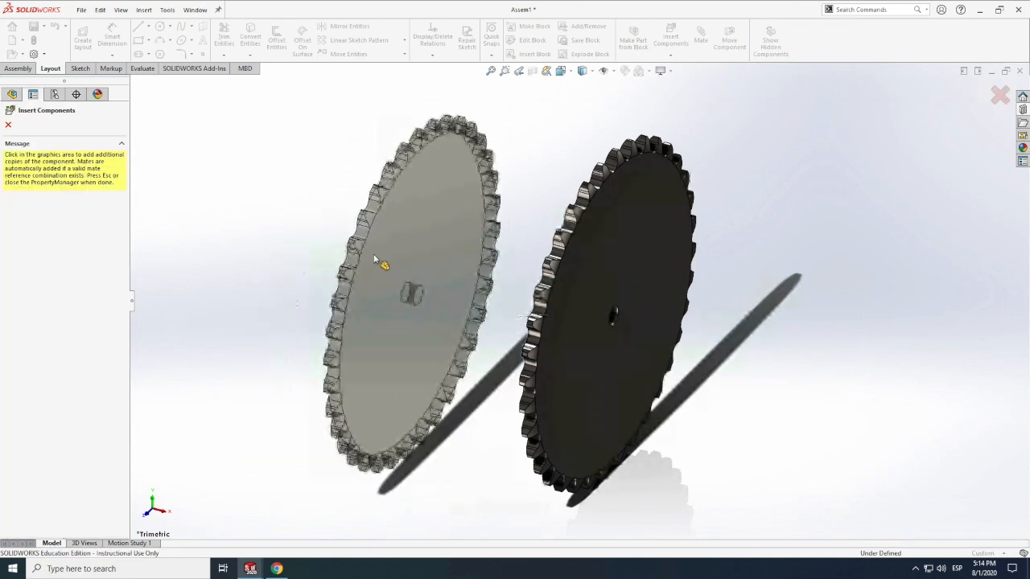
pyautogui.press('Escape')
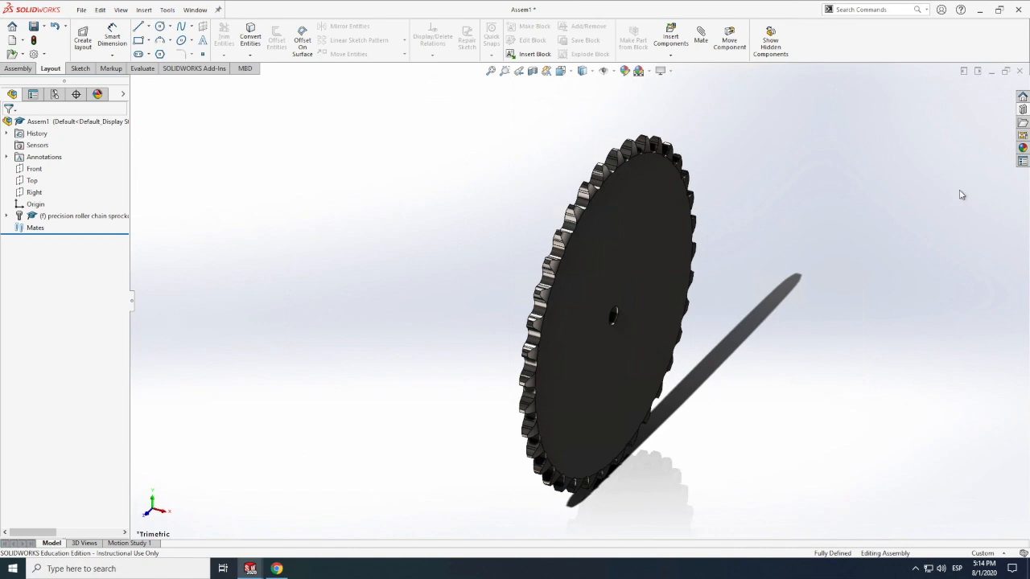
# Step: Insert a second Precision Roller Sprocket beside the first, with chain number 35 and 16 teeth
pyautogui.click(1022, 109)
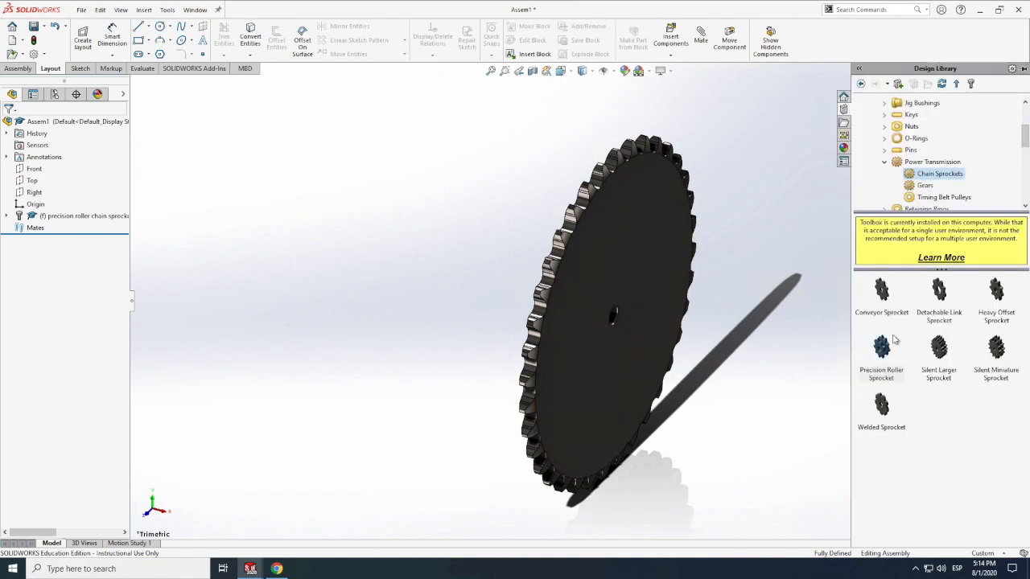
pyautogui.moveTo(754, 298); pyautogui.dragTo(386, 276)
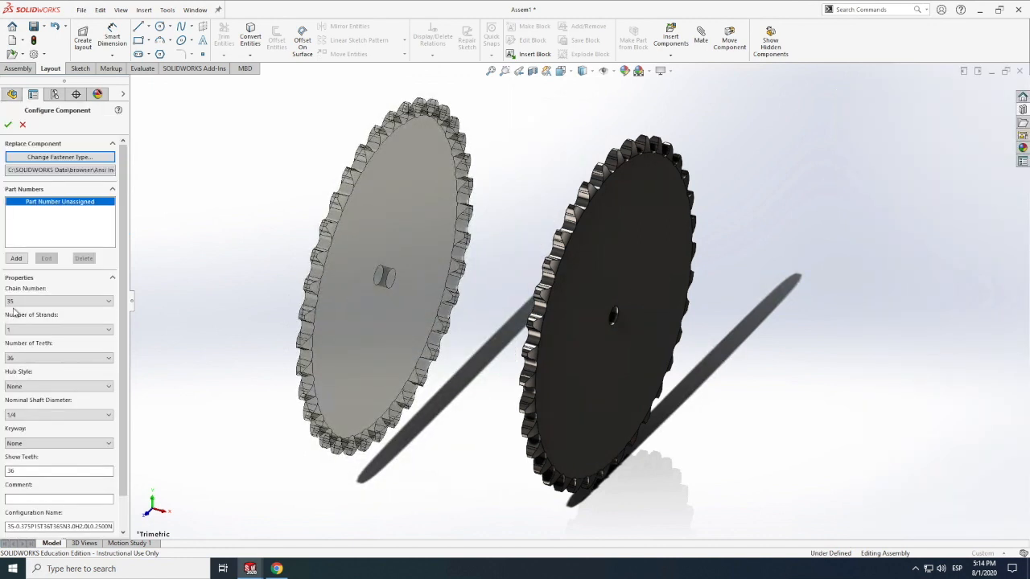
pyautogui.click(18, 302)
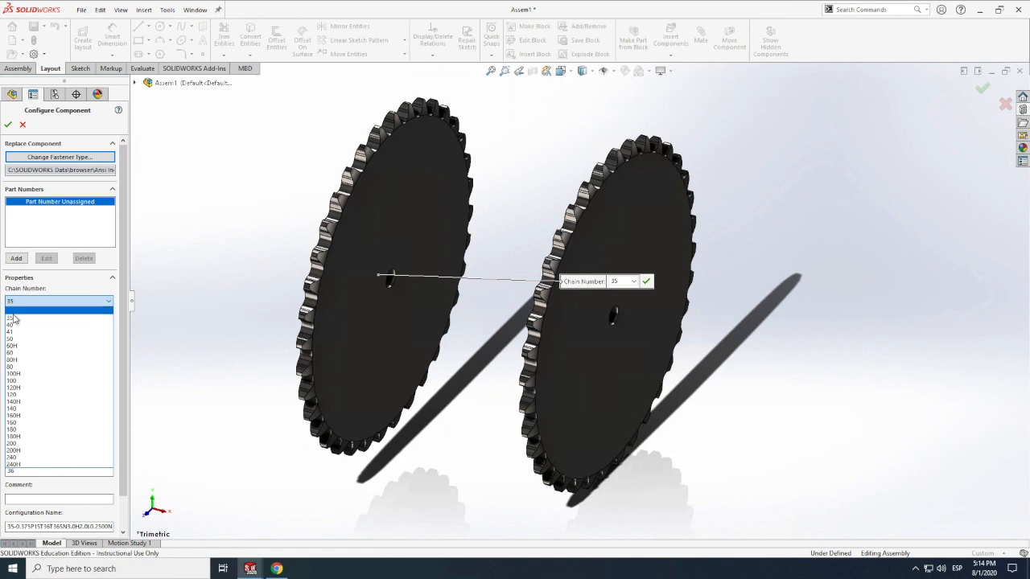
pyautogui.click(13, 319)
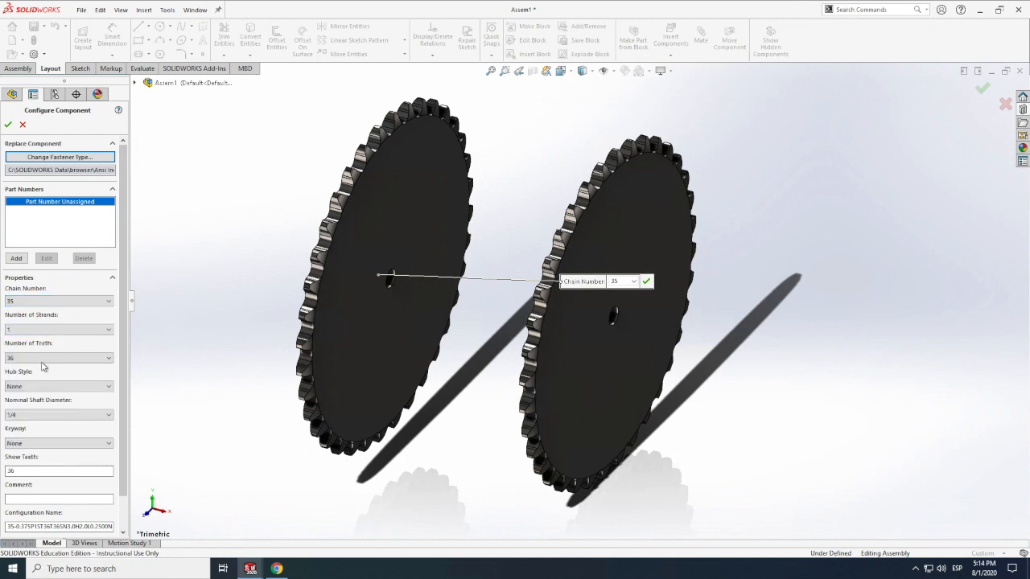
pyautogui.click(37, 359)
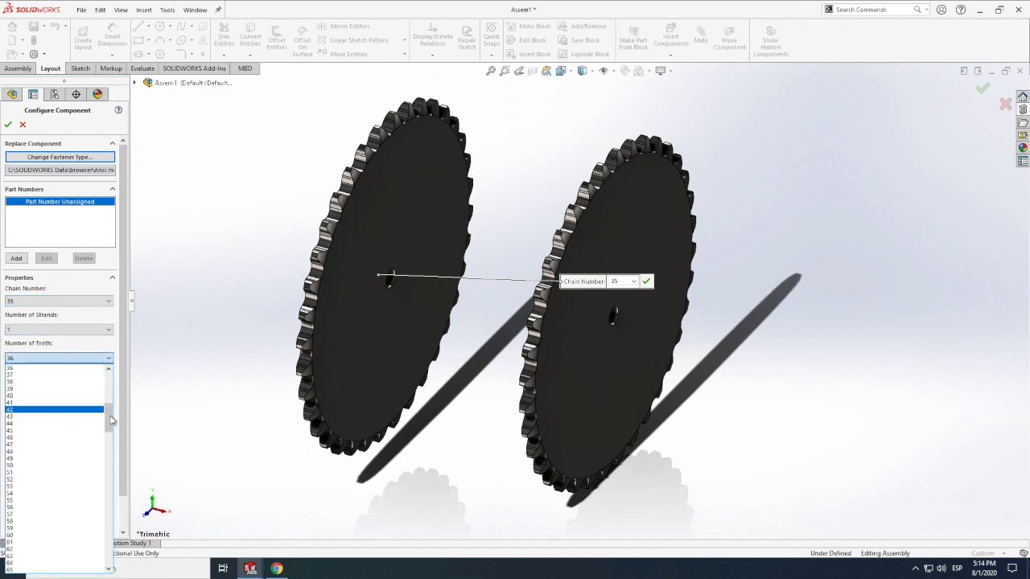
pyautogui.moveTo(111, 415); pyautogui.dragTo(111, 390)
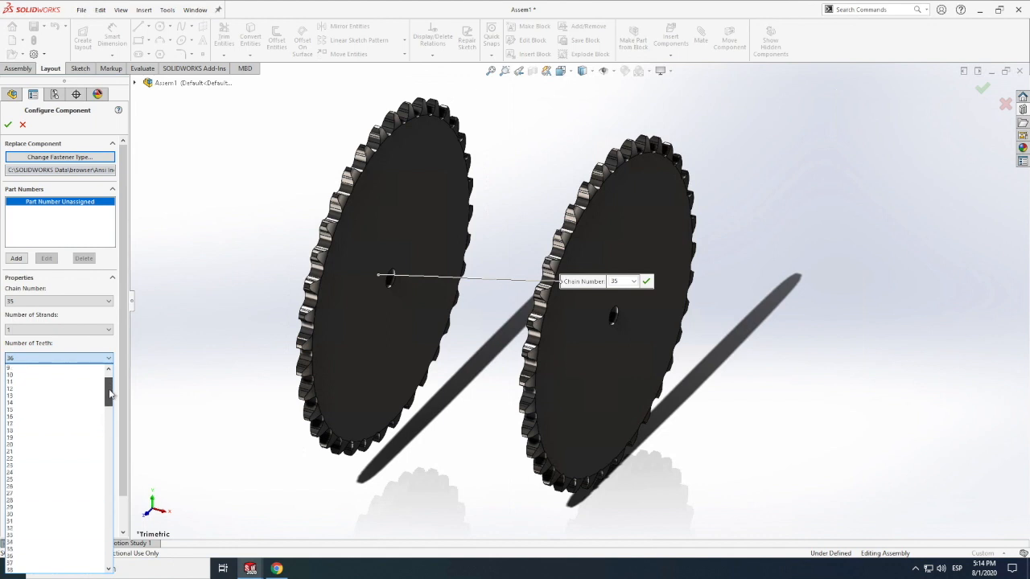
pyautogui.click(12, 417)
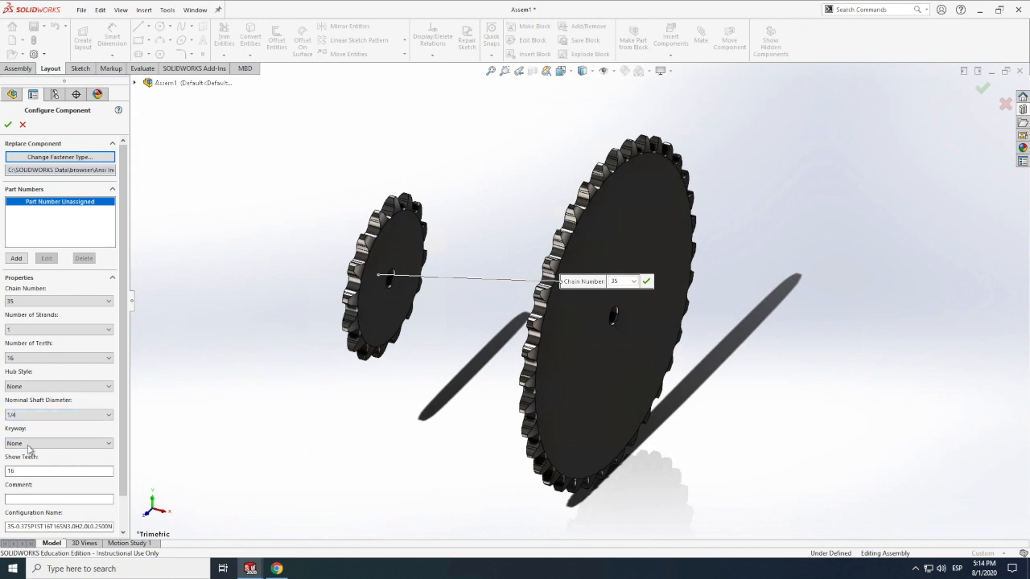
pyautogui.click(8, 120)
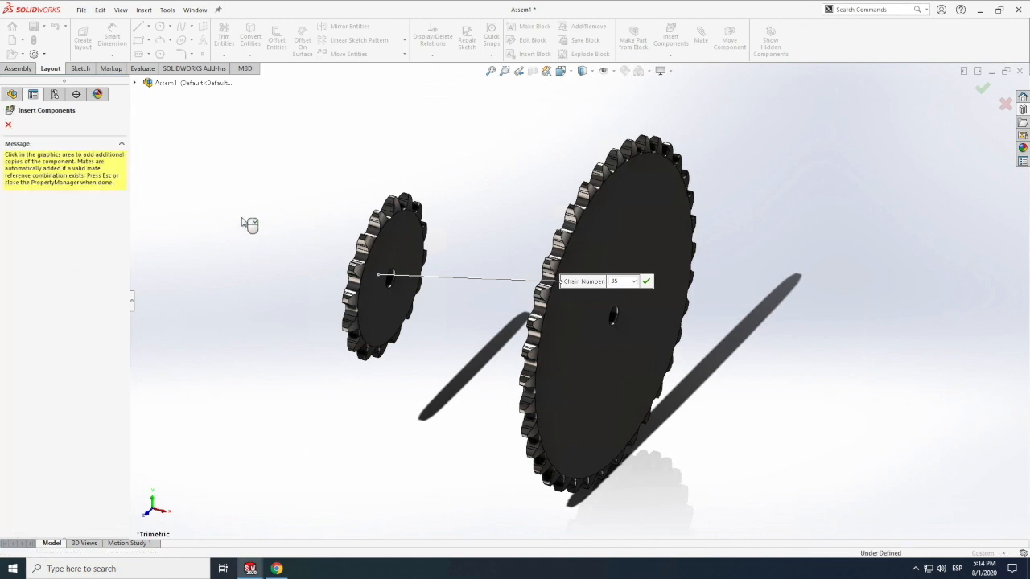
pyautogui.press('Escape')
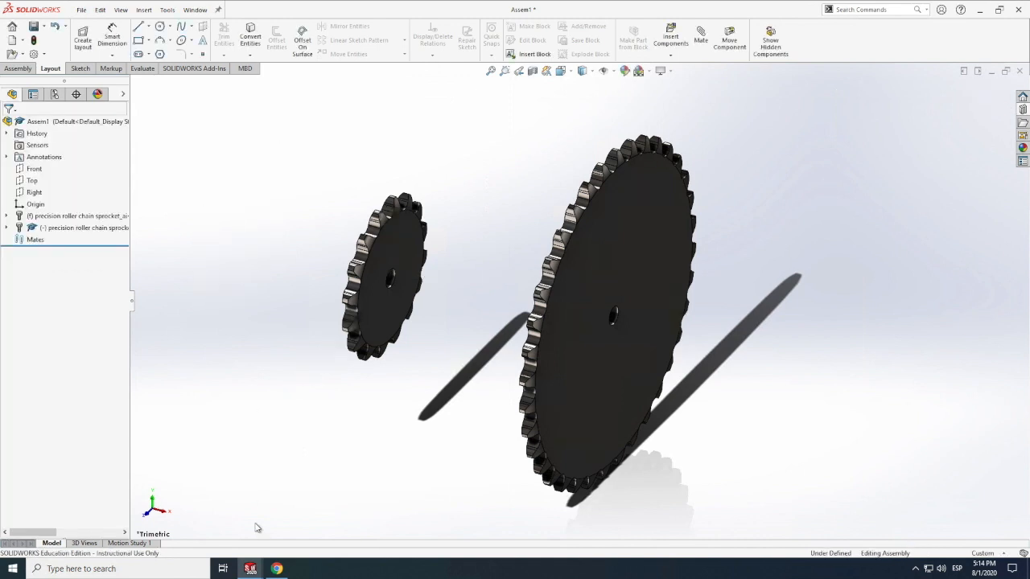
# Step: Switch to Chrome and show the ElectricScooterParts chain page to check the chain size information
pyautogui.moveTo(279, 570)
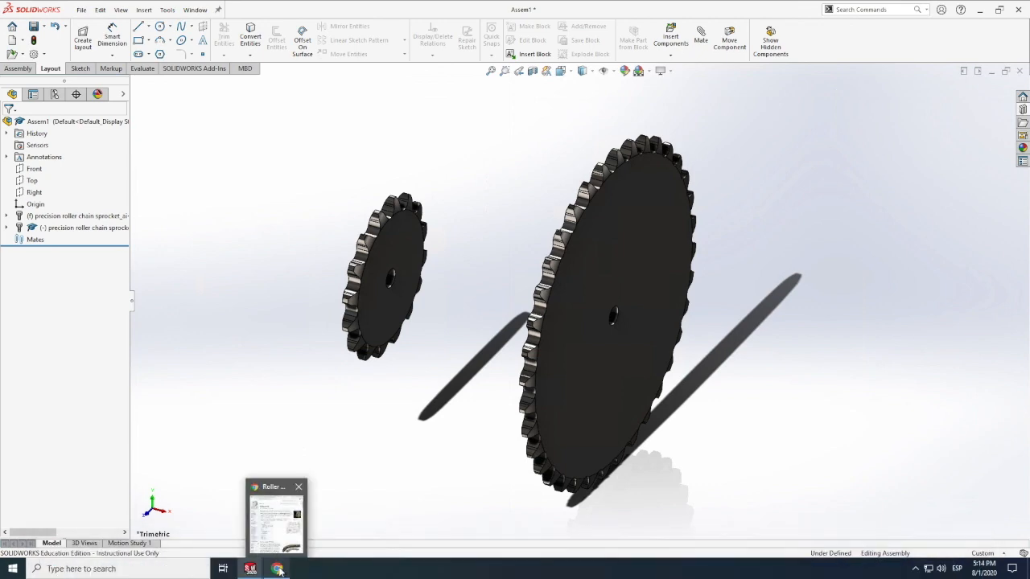
pyautogui.click(275, 519)
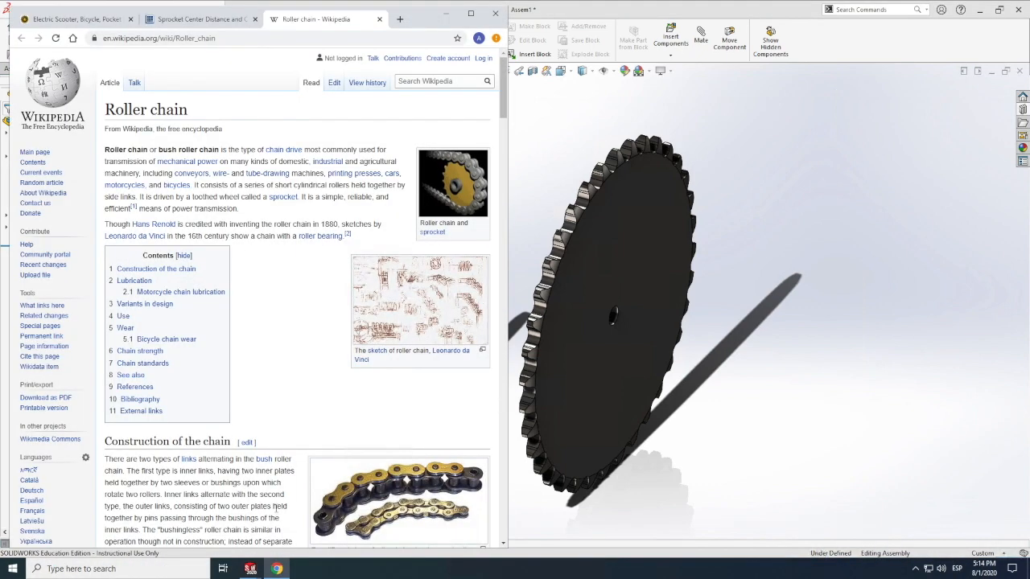
pyautogui.click(68, 18)
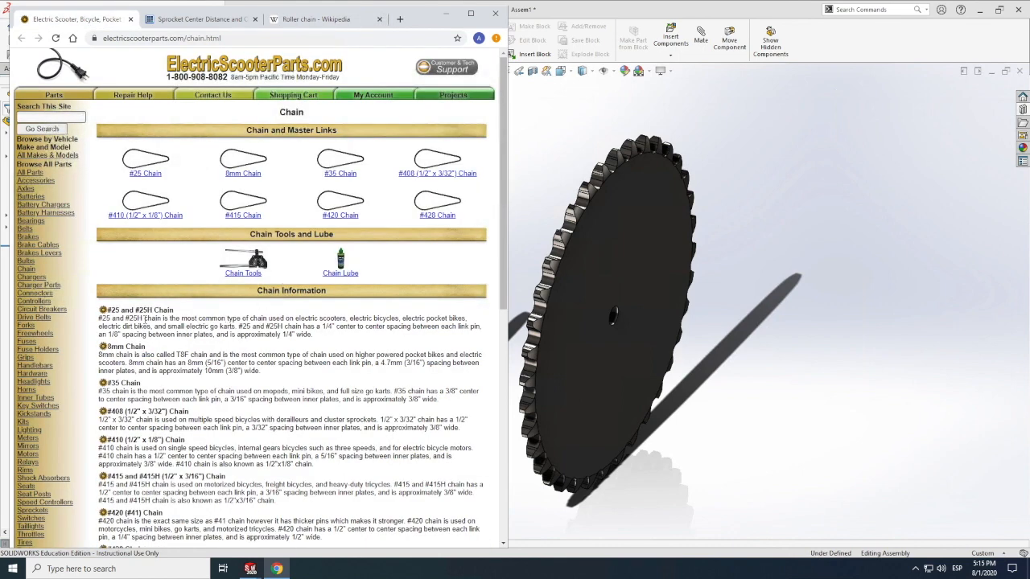
# Step: Examine the #35 chain description and its pitch row in the Roller Chain Specifications table on the chain page
pyautogui.scroll(-1, 130, 364)
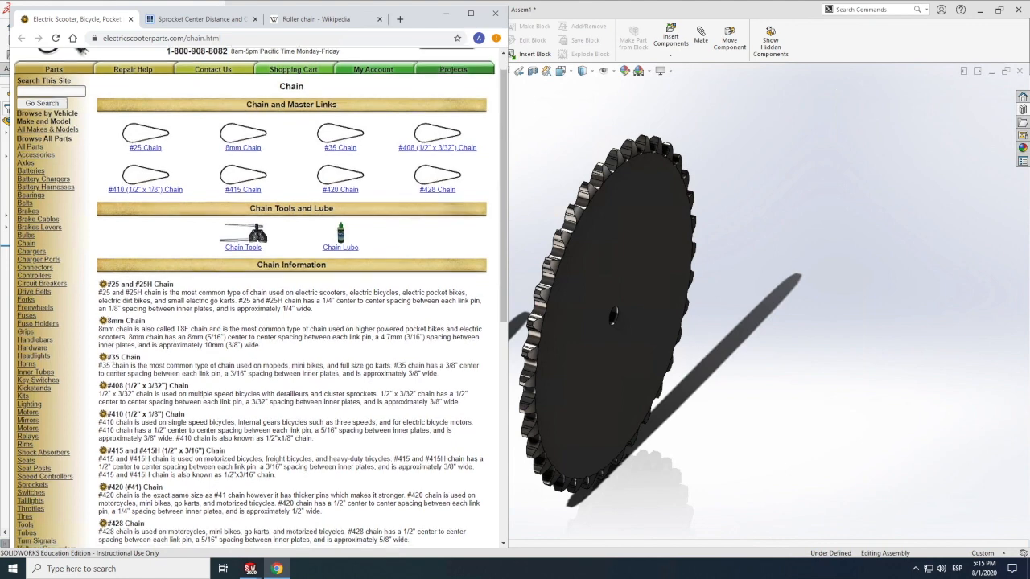
pyautogui.scroll(1, 114, 360)
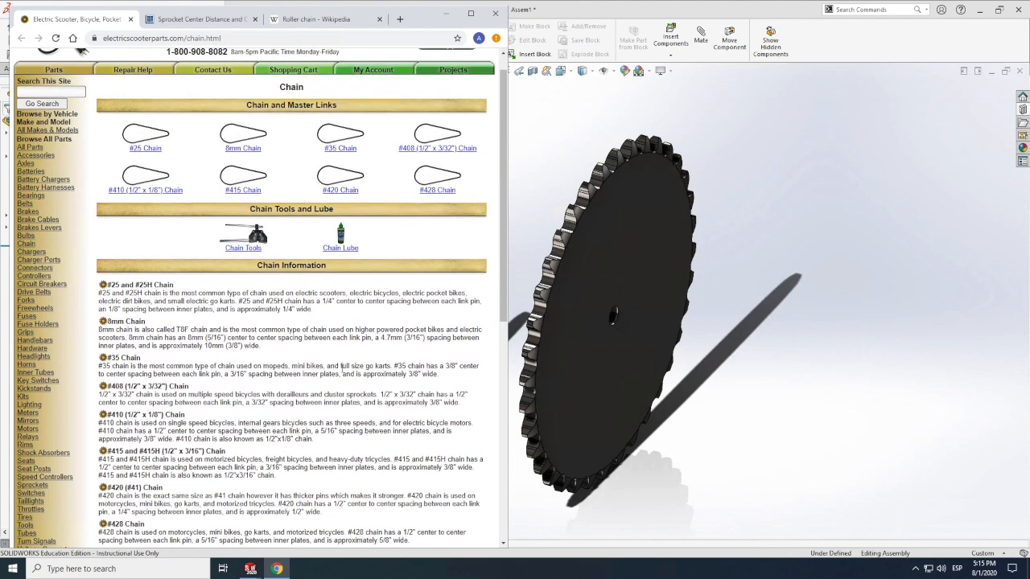
pyautogui.scroll(-1, 304, 370)
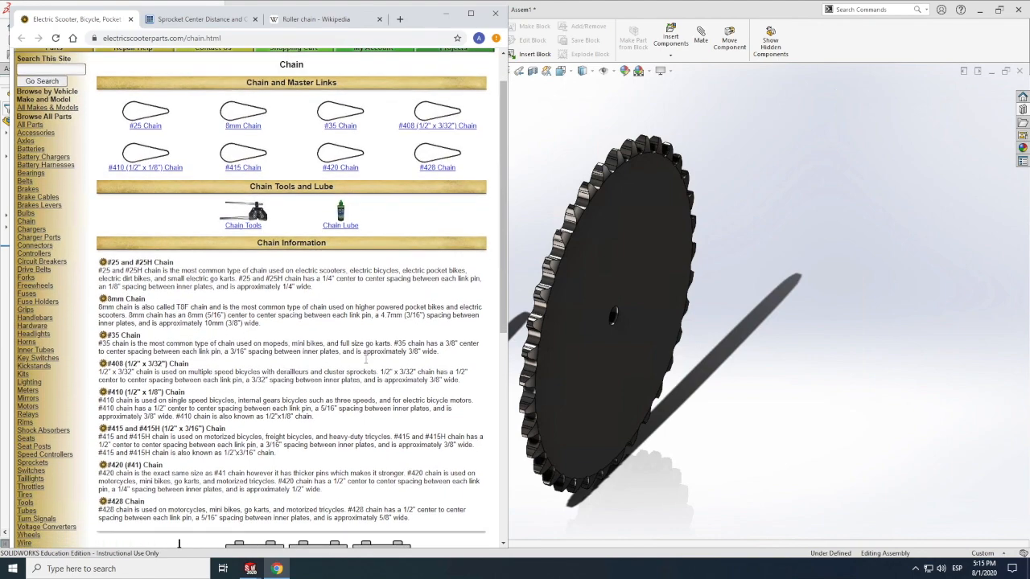
pyautogui.scroll(-2, 364, 360)
pyautogui.scroll(-3, 362, 366)
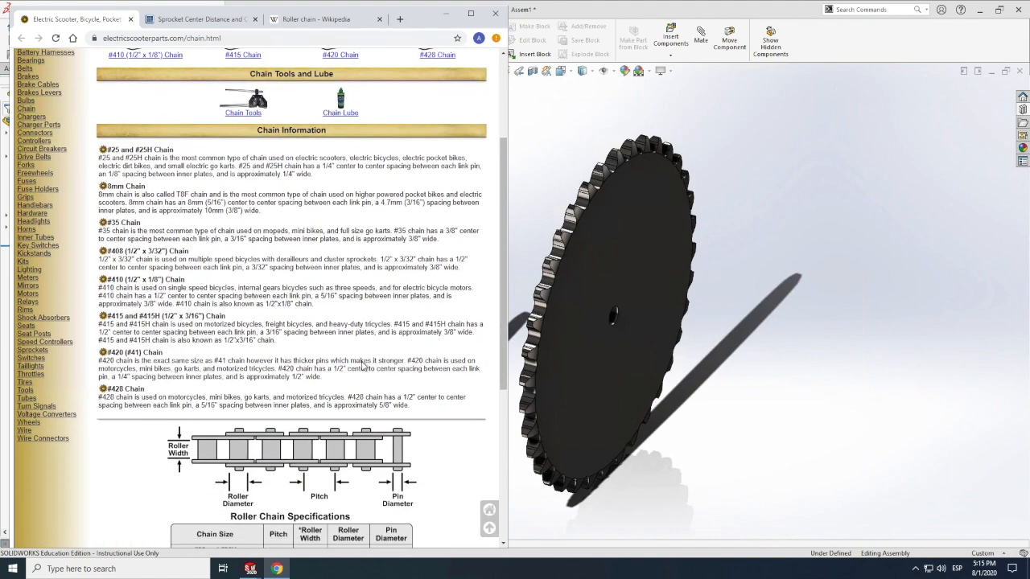
pyautogui.scroll(-2, 329, 392)
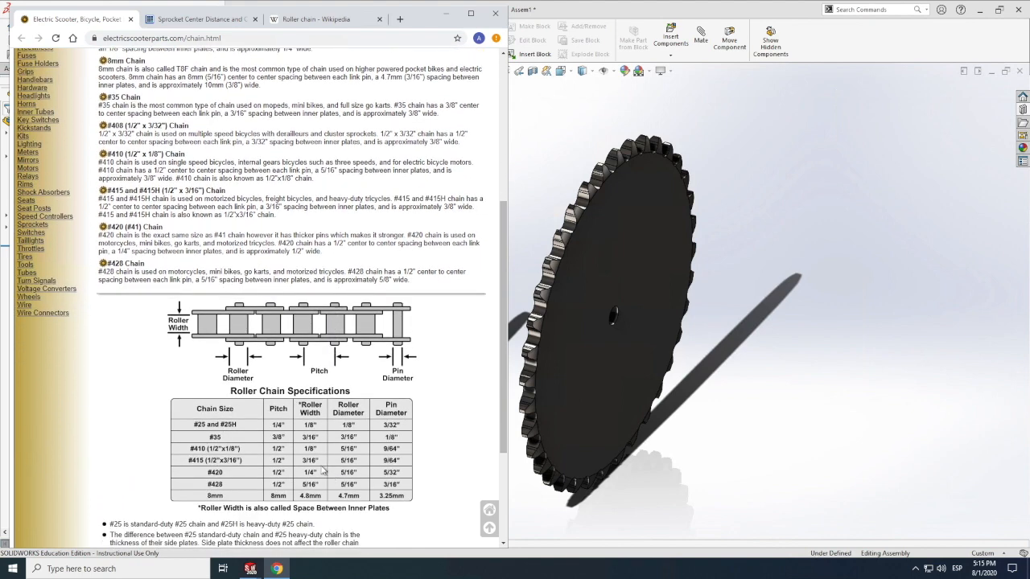
pyautogui.moveTo(259, 435); pyautogui.dragTo(282, 439)
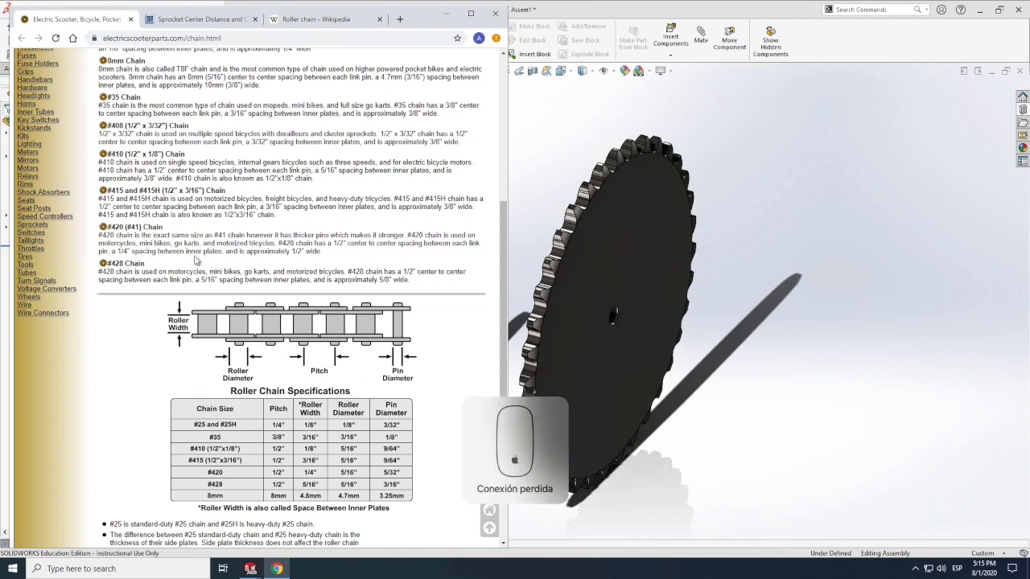
pyautogui.moveTo(4, 6)
pyautogui.click(28, 16)
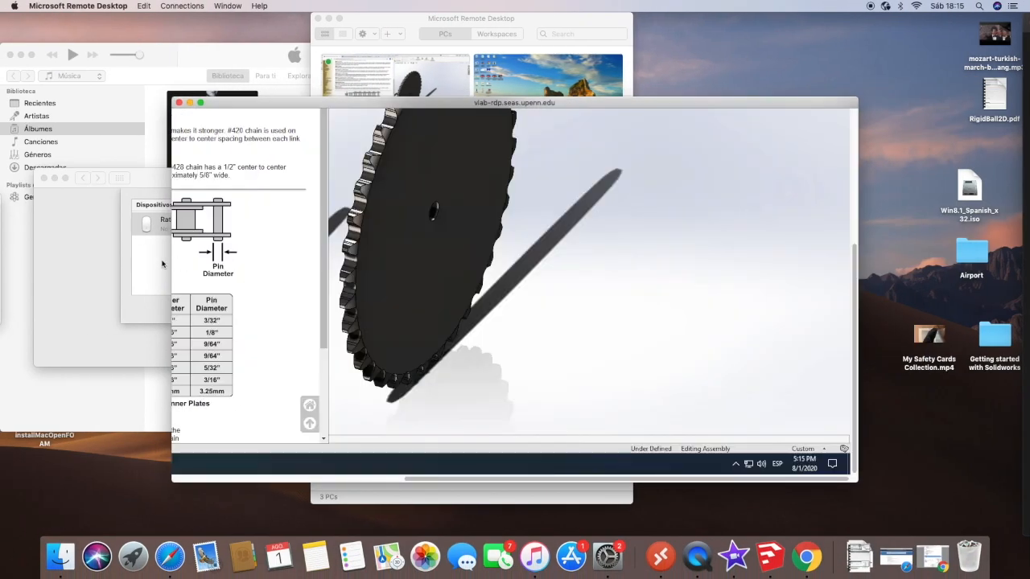
pyautogui.click(162, 263)
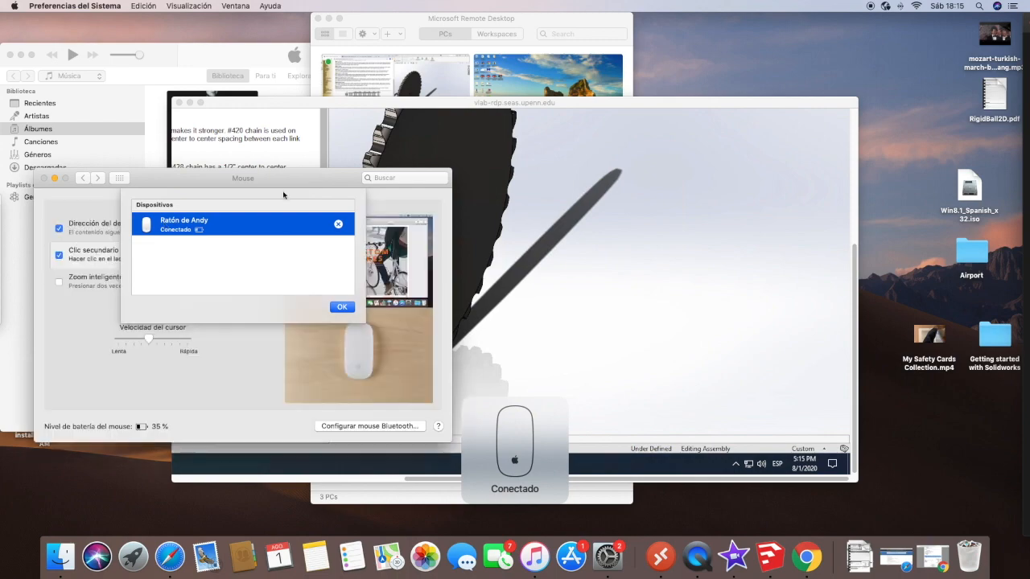
pyautogui.click(549, 239)
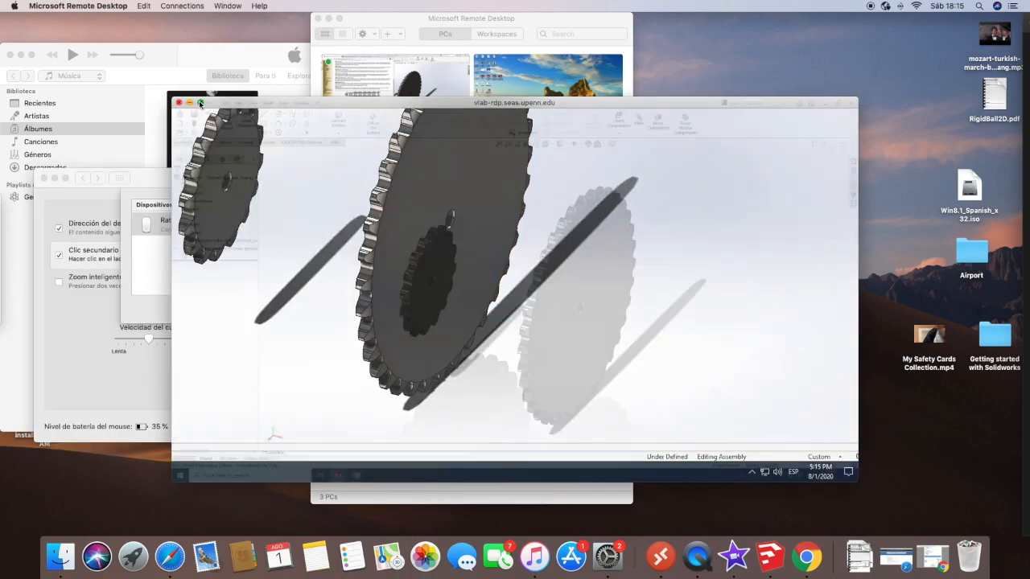
pyautogui.click(200, 102)
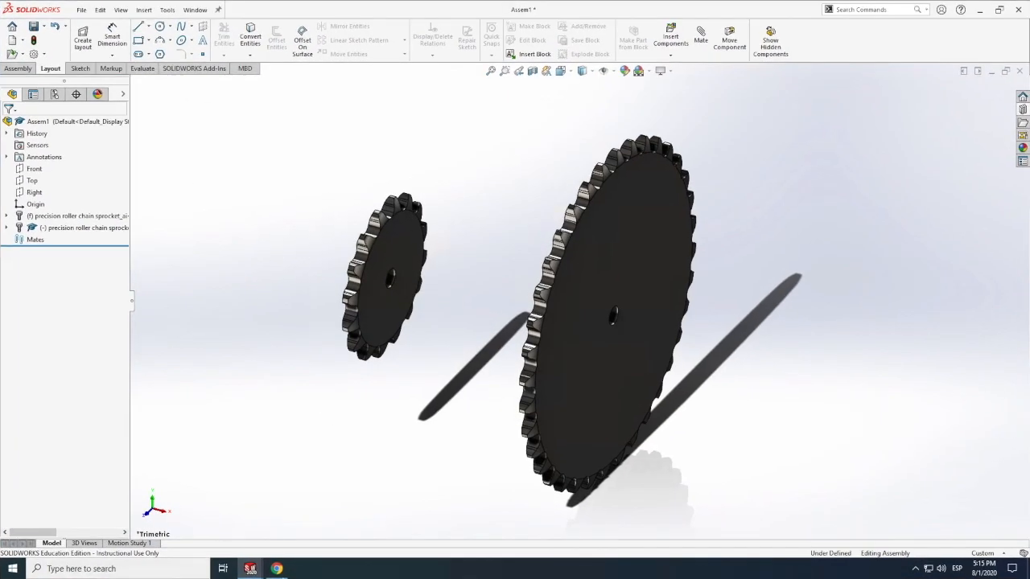
# Step: Switch to Chrome and check the #35 roller width, roller diameter and pin diameter in the specifications table
pyautogui.click(277, 568)
pyautogui.click(277, 569)
pyautogui.click(277, 569)
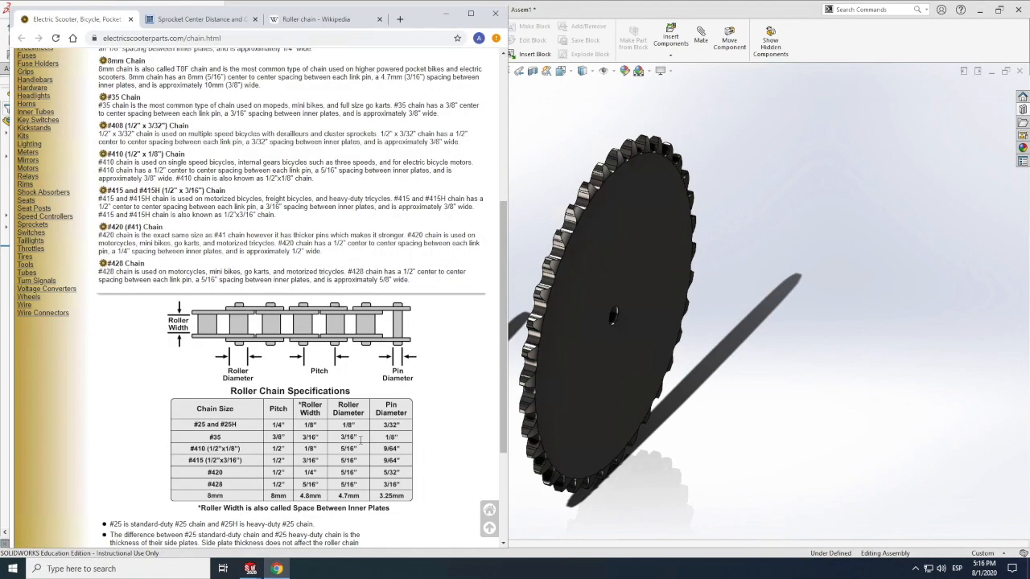
pyautogui.scroll(-1, 358, 441)
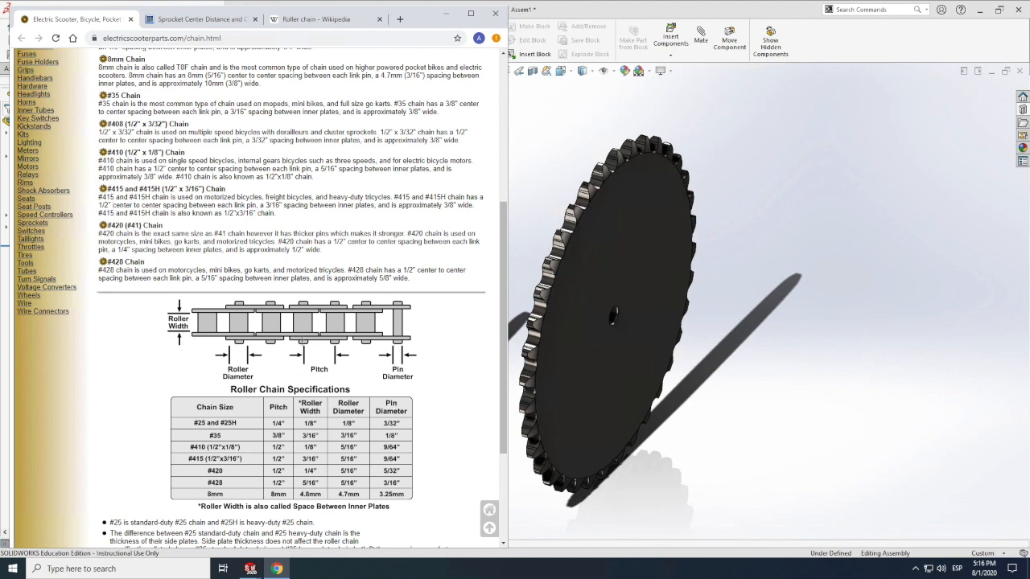
# Step: Switch to the empty Part1 document in SOLIDWORKS and start a sketch on the Front plane
pyautogui.click(778, 330)
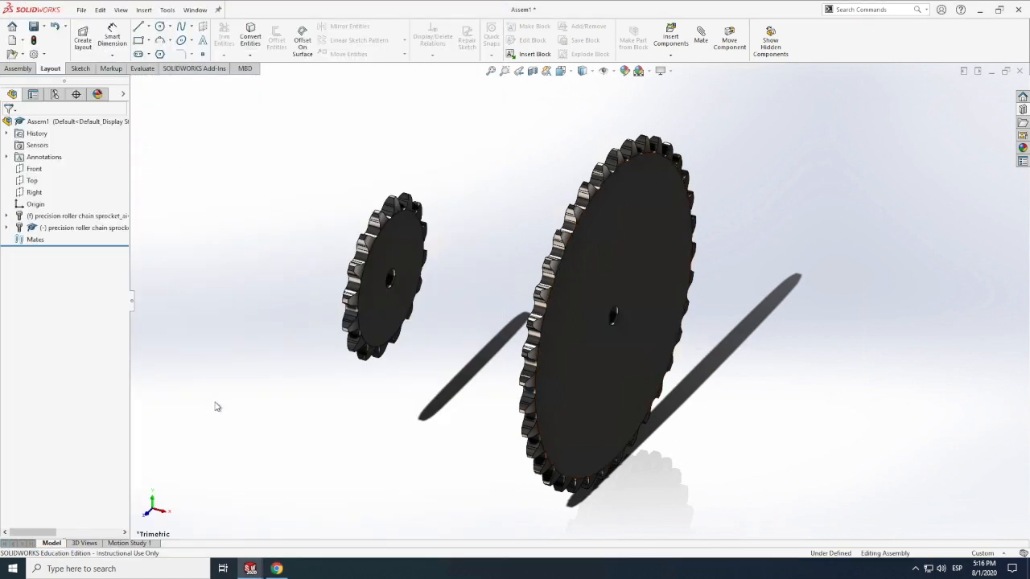
pyautogui.moveTo(250, 568)
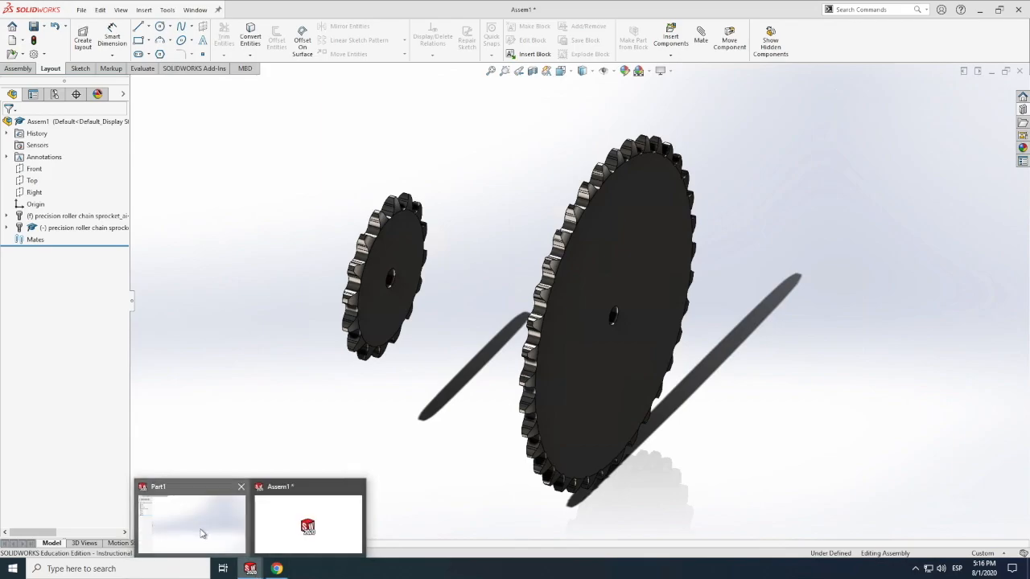
pyautogui.click(202, 534)
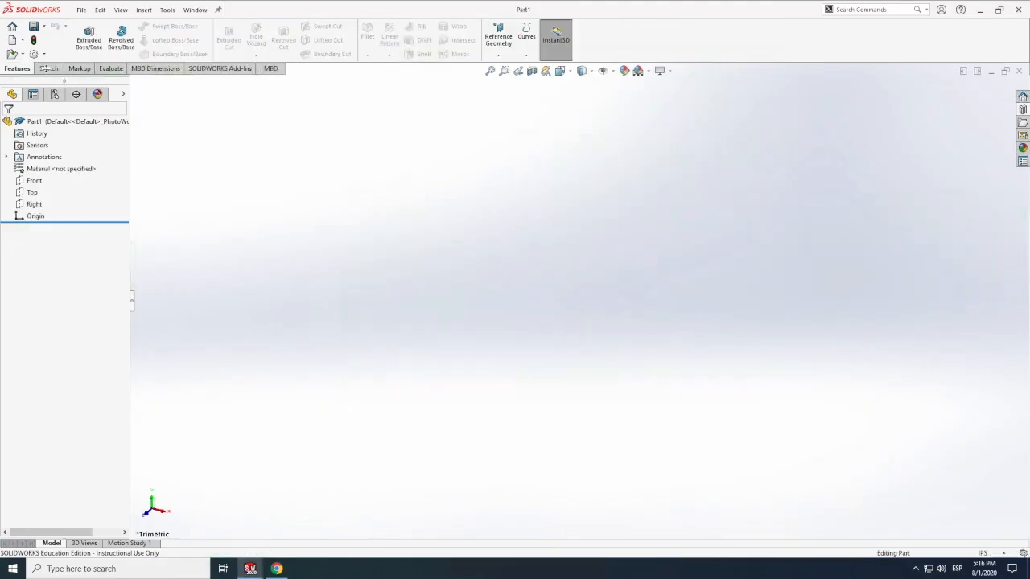
pyautogui.click(46, 68)
pyautogui.click(85, 37)
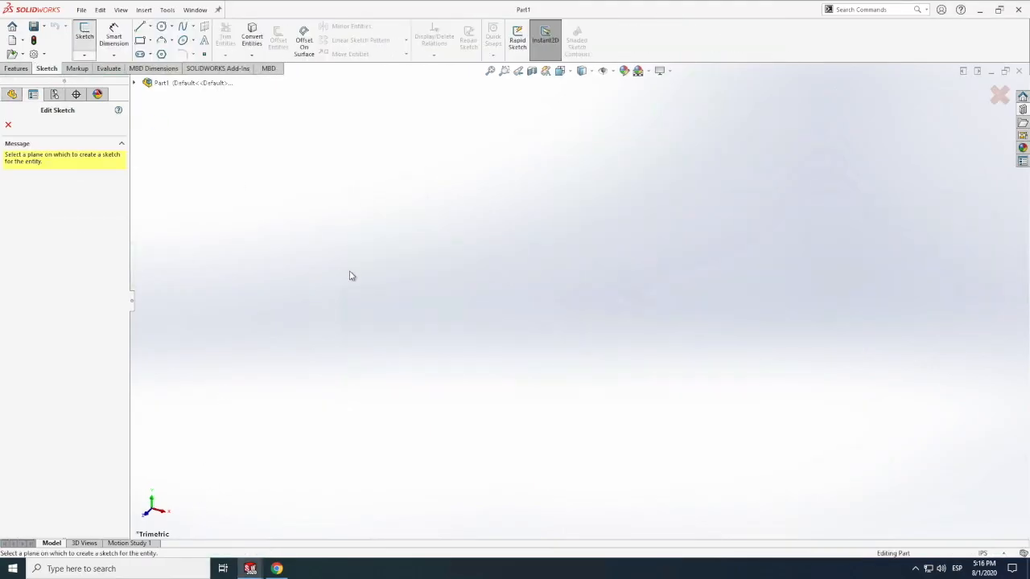
pyautogui.click(136, 84)
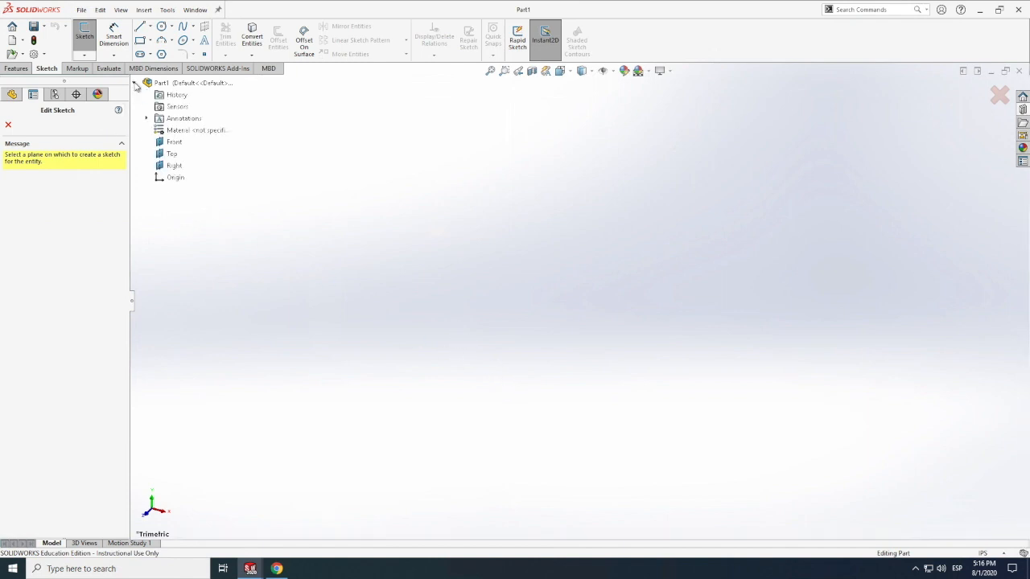
pyautogui.click(174, 142)
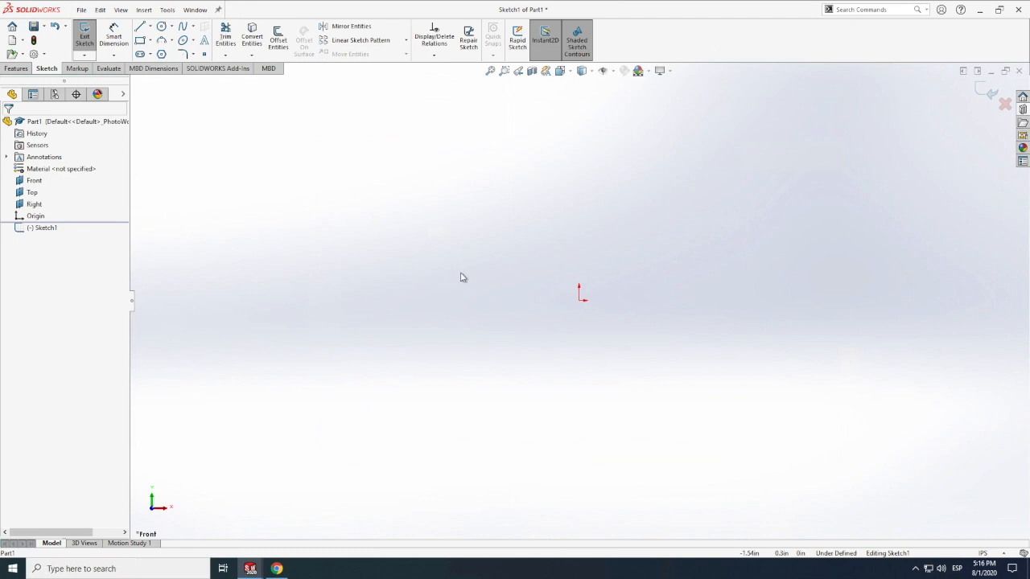
# Step: Sketch a horizontal centerline about 2.58 in long from the origin in the positive X direction
pyautogui.click(151, 26)
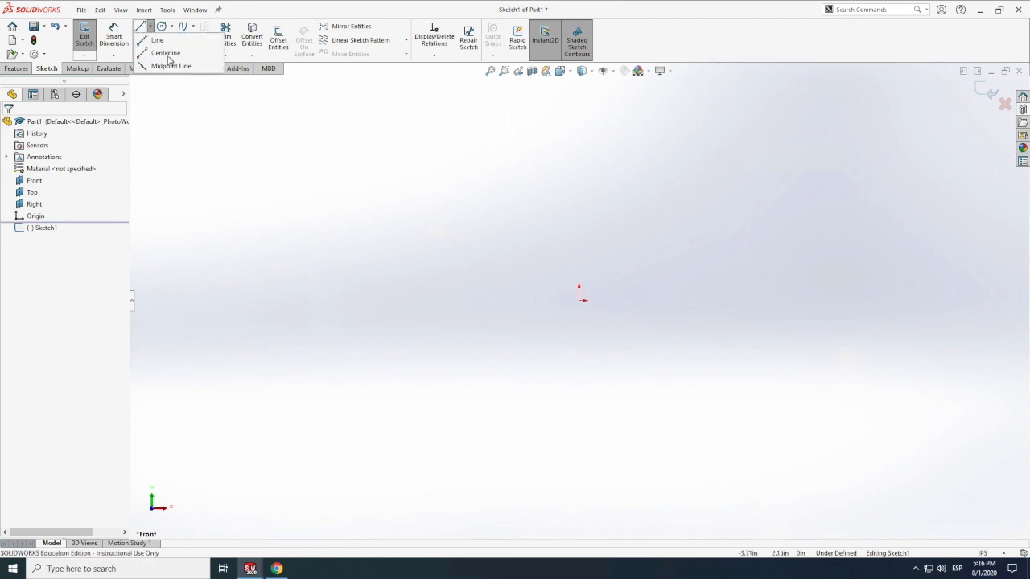
pyautogui.click(169, 51)
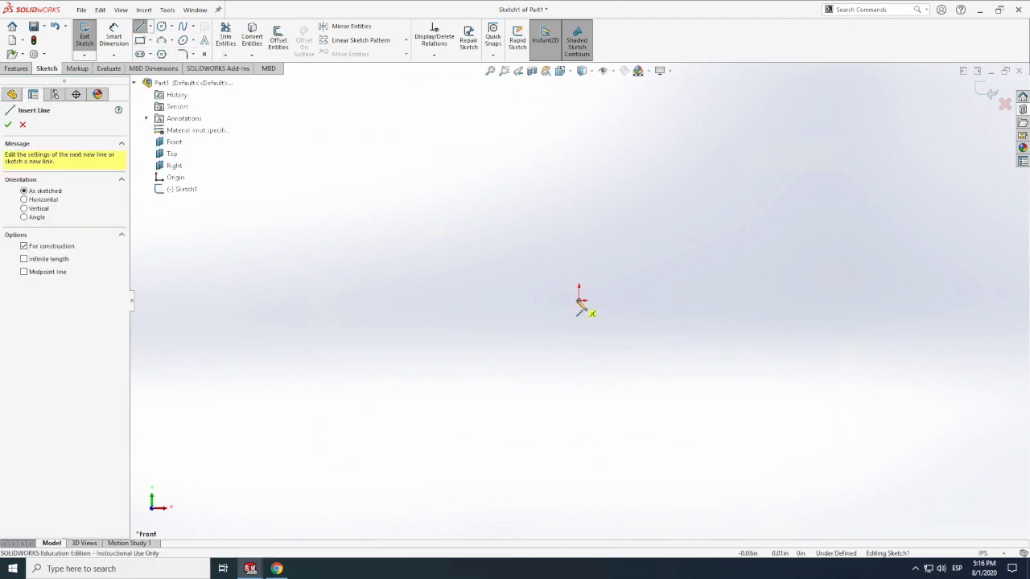
pyautogui.click(579, 300)
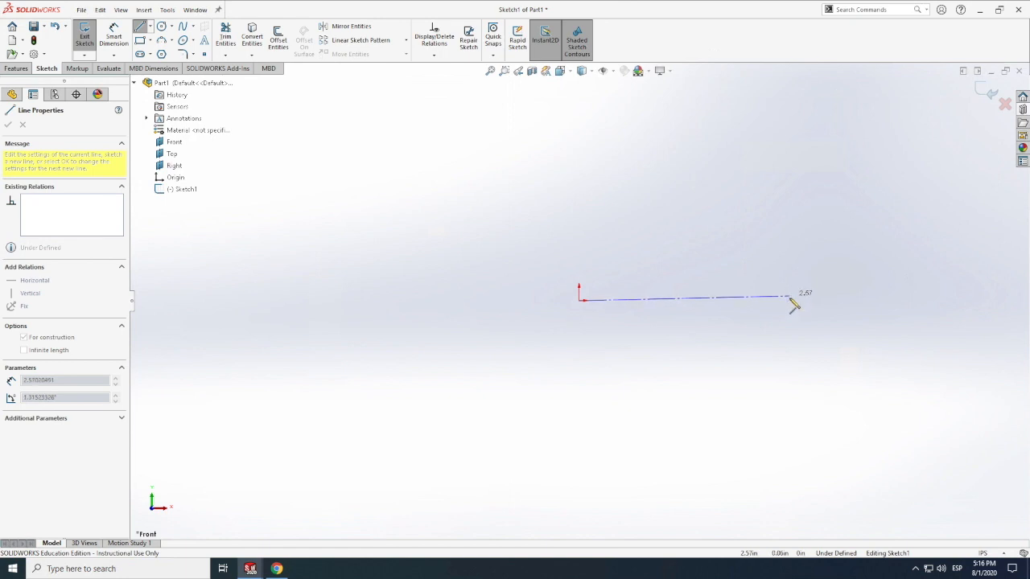
pyautogui.click(791, 301)
pyautogui.press('Escape')
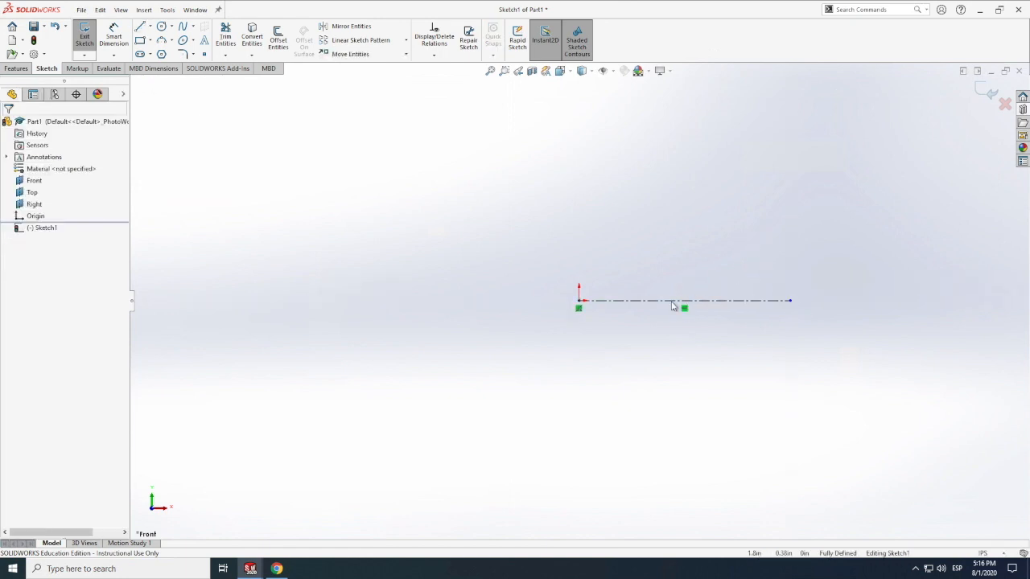
# Step: Dimension the centerline's length below it and set it to 0.375 in
pyautogui.click(113, 36)
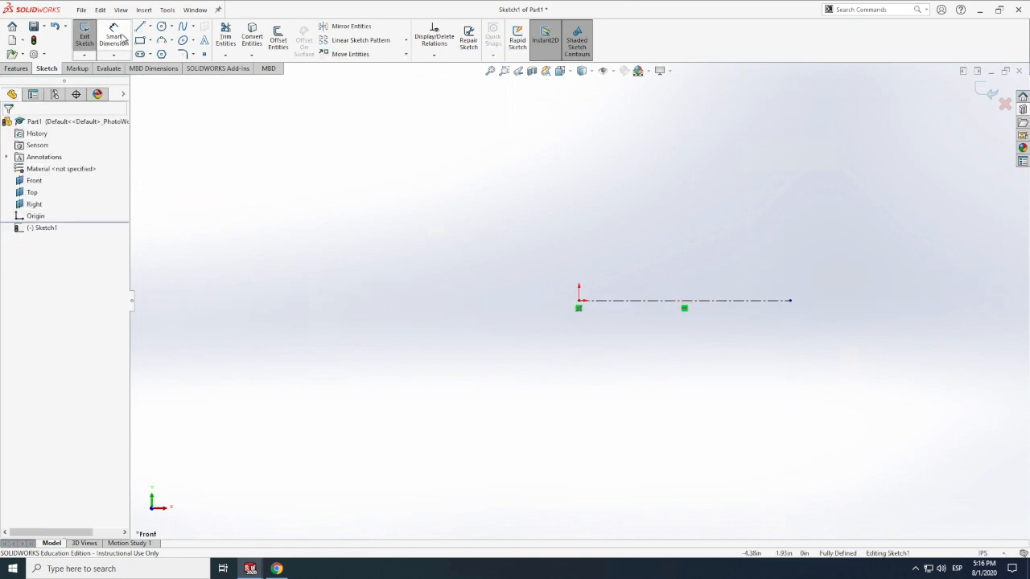
pyautogui.click(641, 303)
pyautogui.click(648, 375)
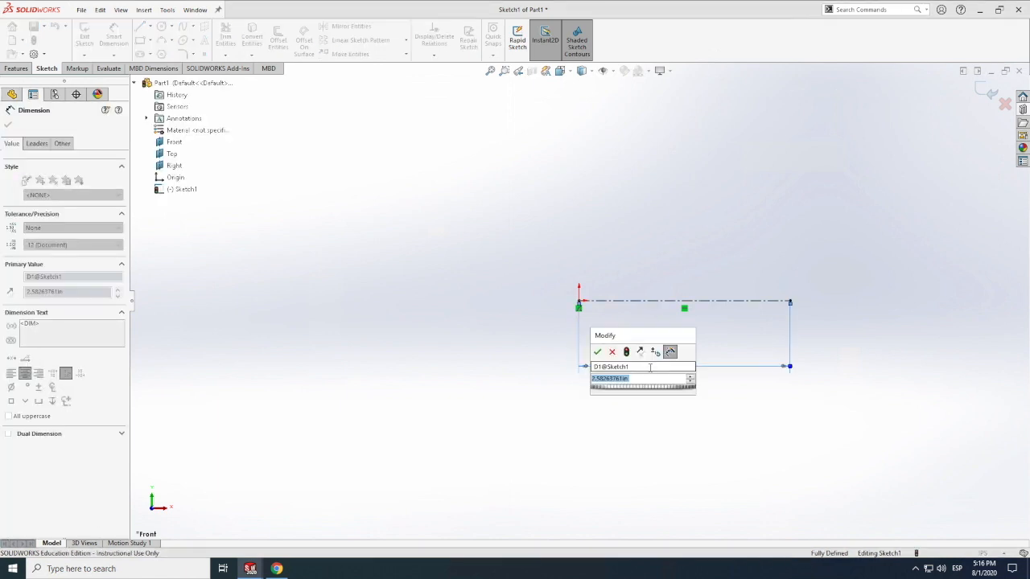
pyautogui.write('.375')
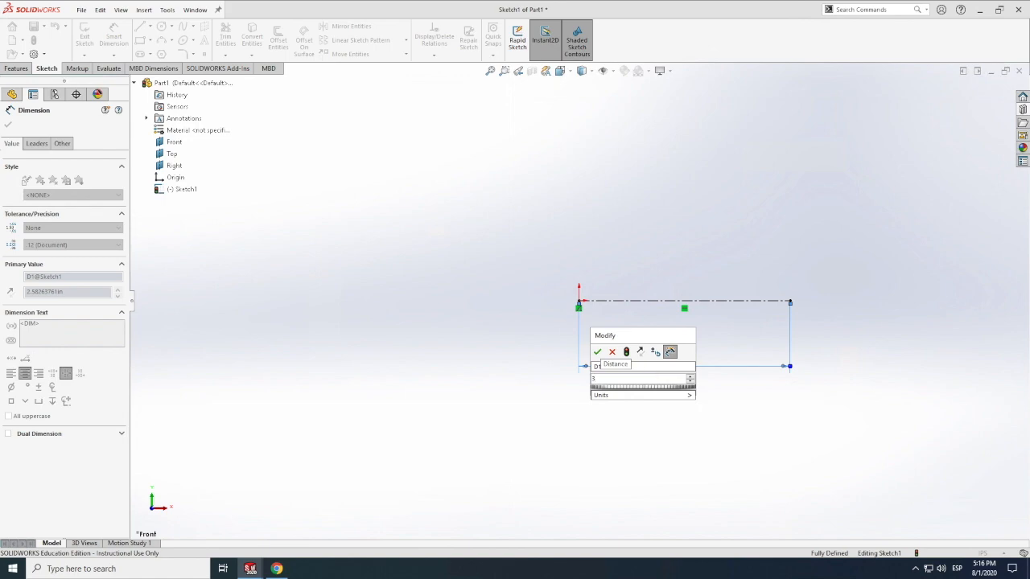
pyautogui.press('Return')
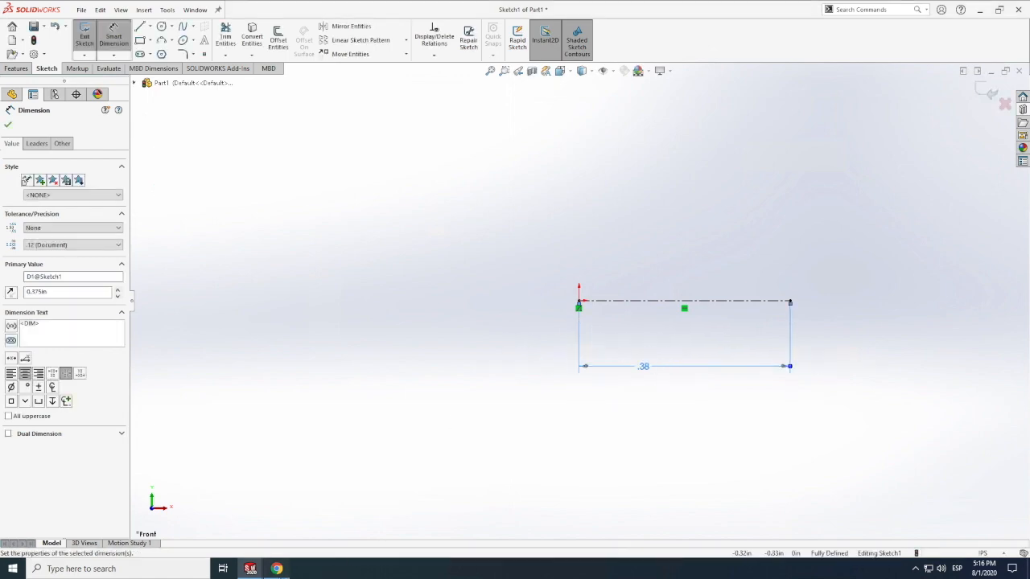
# Step: Check the #35 roller diameter in Chrome and sketch a circle at each centerline end, the origin one about 0.19 in in diameter
pyautogui.click(276, 569)
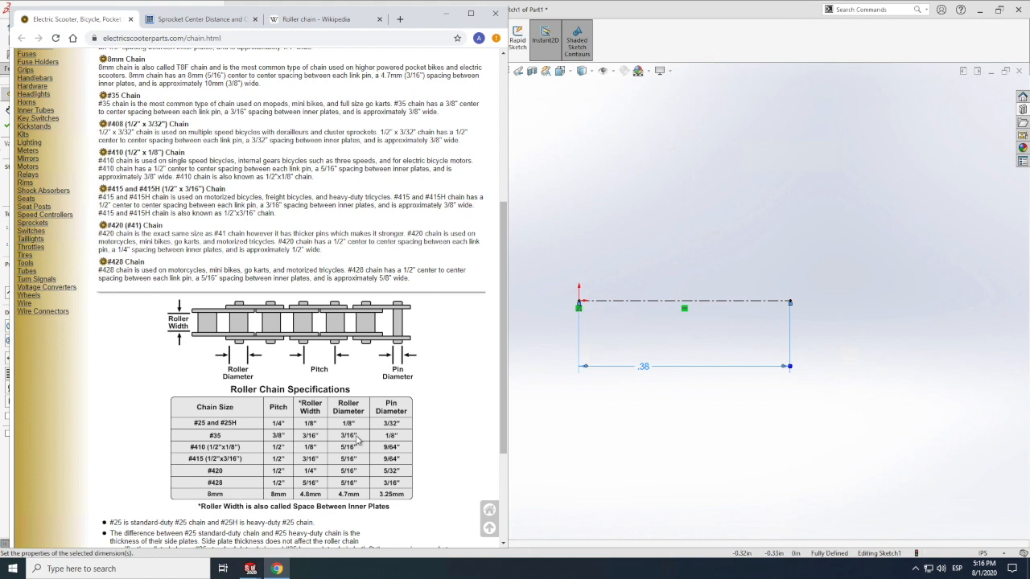
pyautogui.click(687, 428)
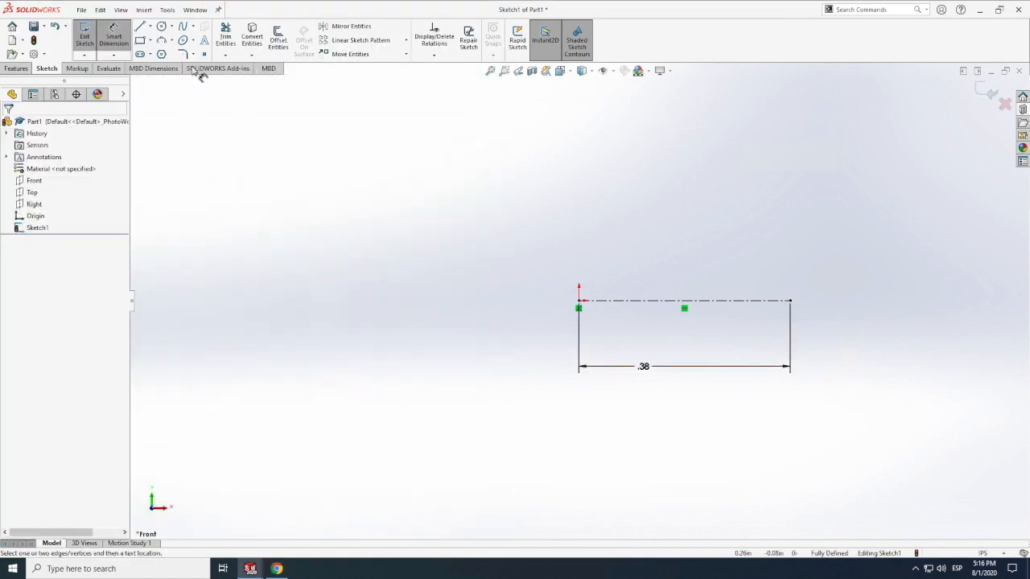
pyautogui.click(162, 27)
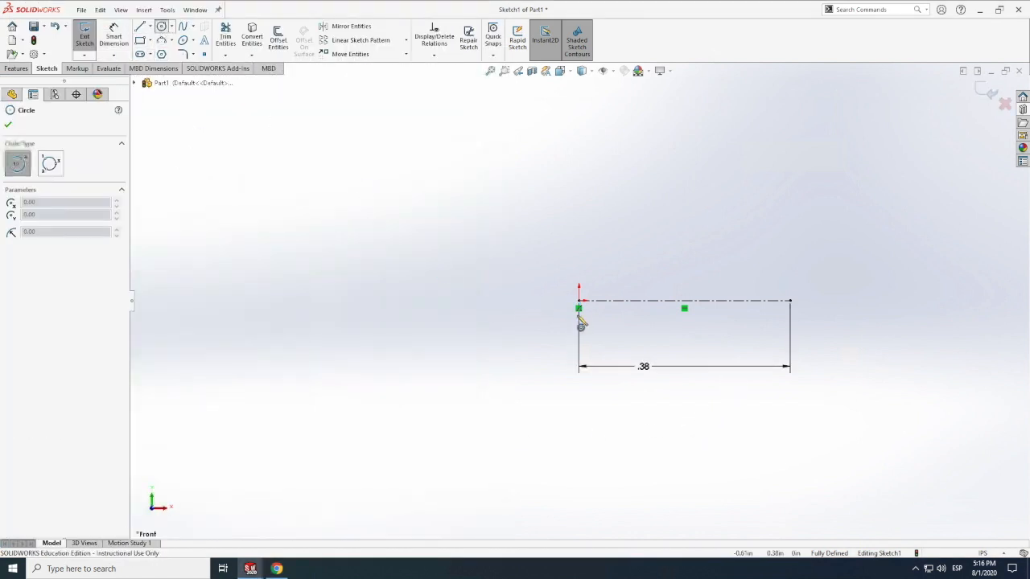
pyautogui.click(579, 300)
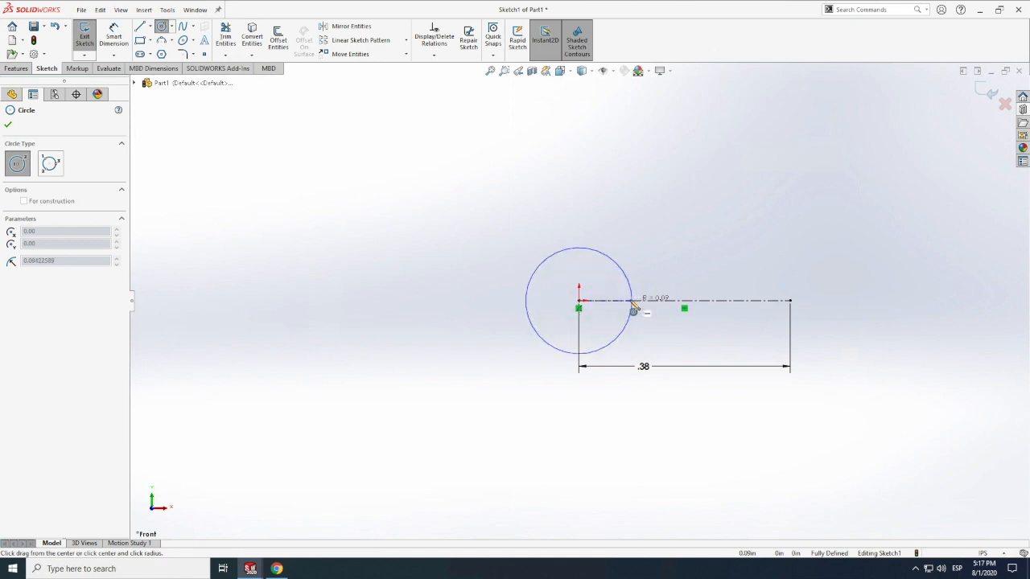
pyautogui.click(633, 301)
pyautogui.click(790, 301)
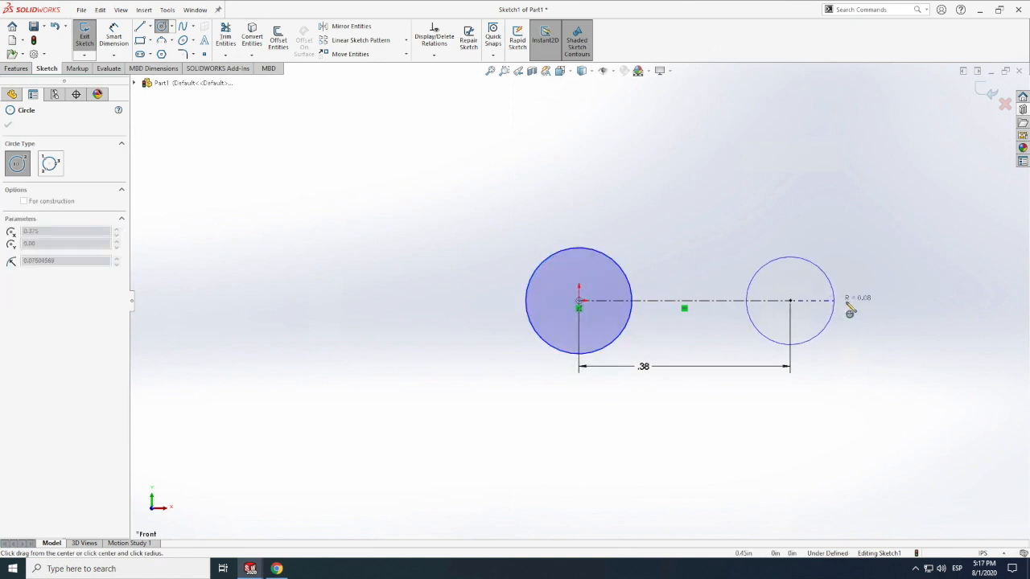
pyautogui.click(844, 300)
# Step: Dimension the diameter of the circle centred on the origin
pyautogui.click(117, 41)
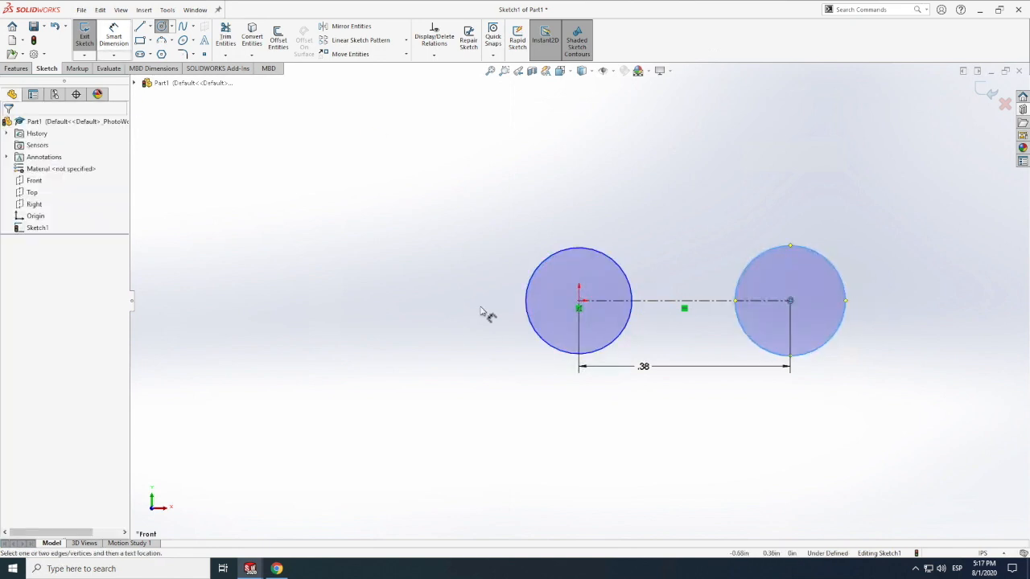
pyautogui.click(526, 324)
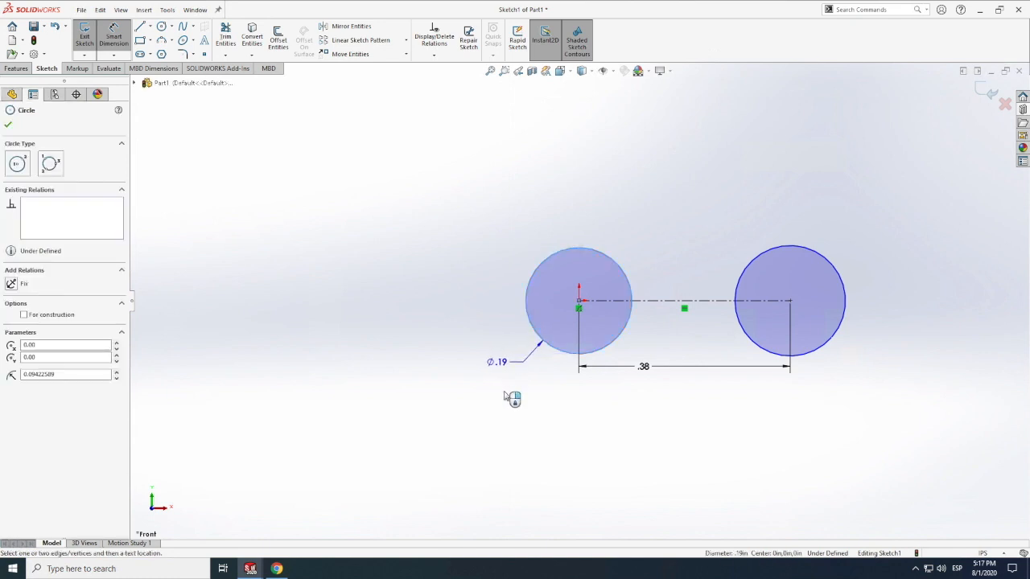
pyautogui.click(516, 415)
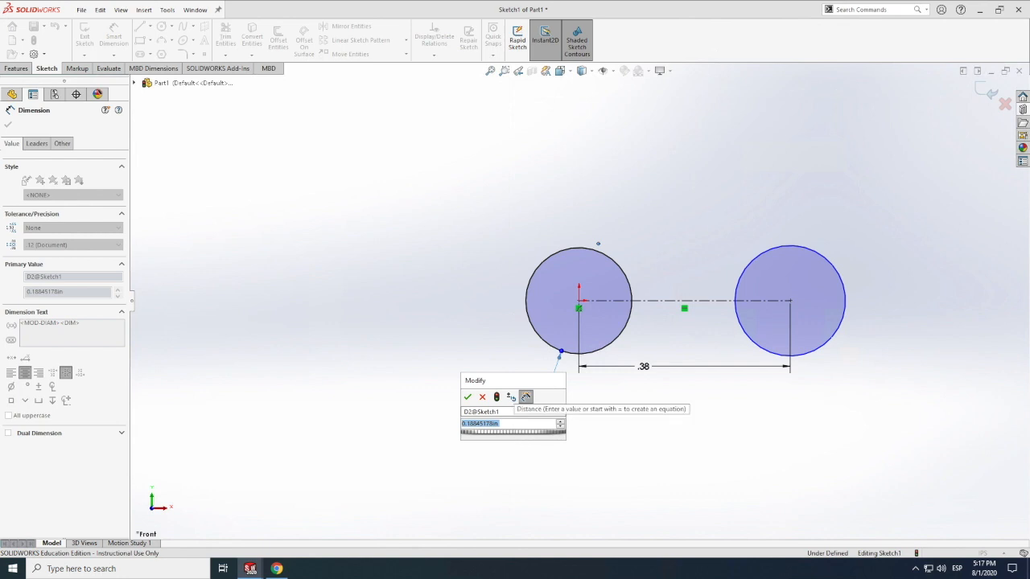
pyautogui.press('Return')
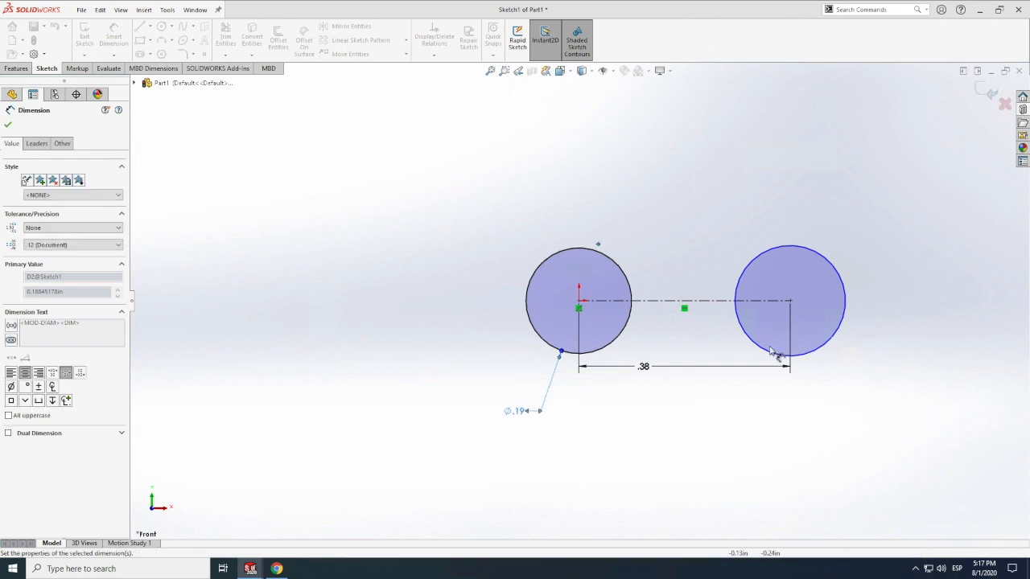
# Step: Dimension the diameter of the circle at the centerline's far end and set it to 0.1875 in
pyautogui.click(822, 352)
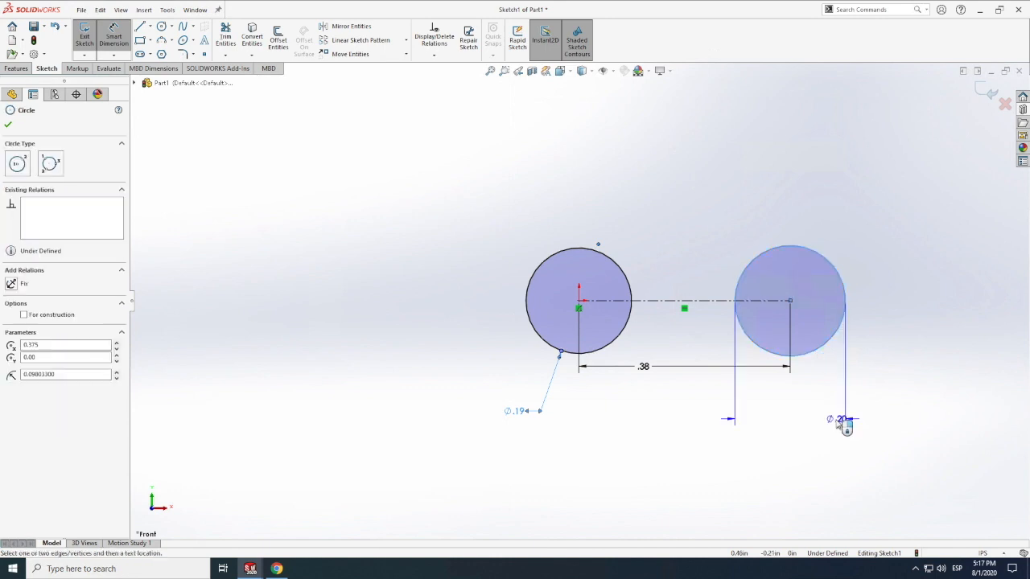
pyautogui.click(810, 427)
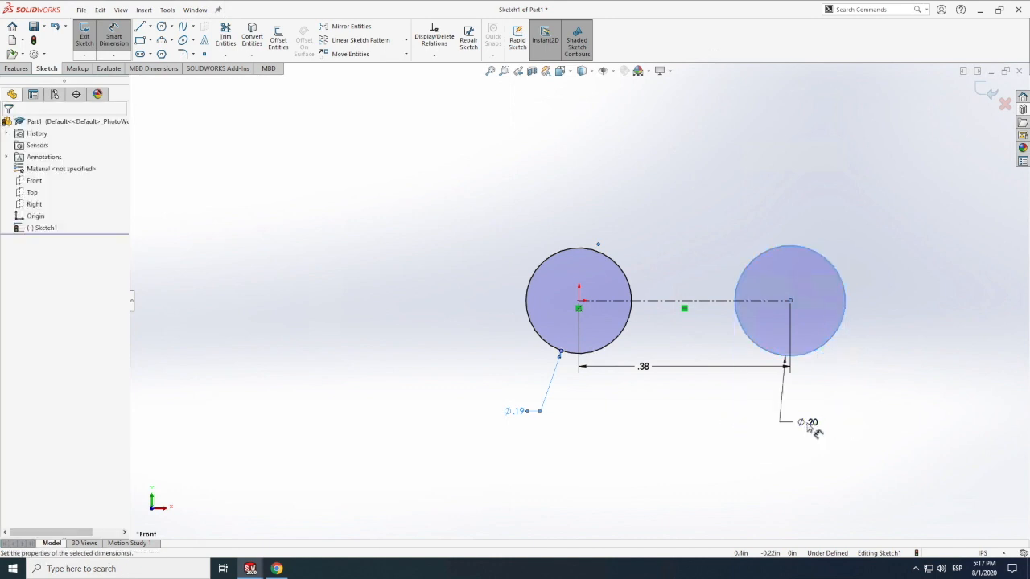
pyautogui.write('0.1875')
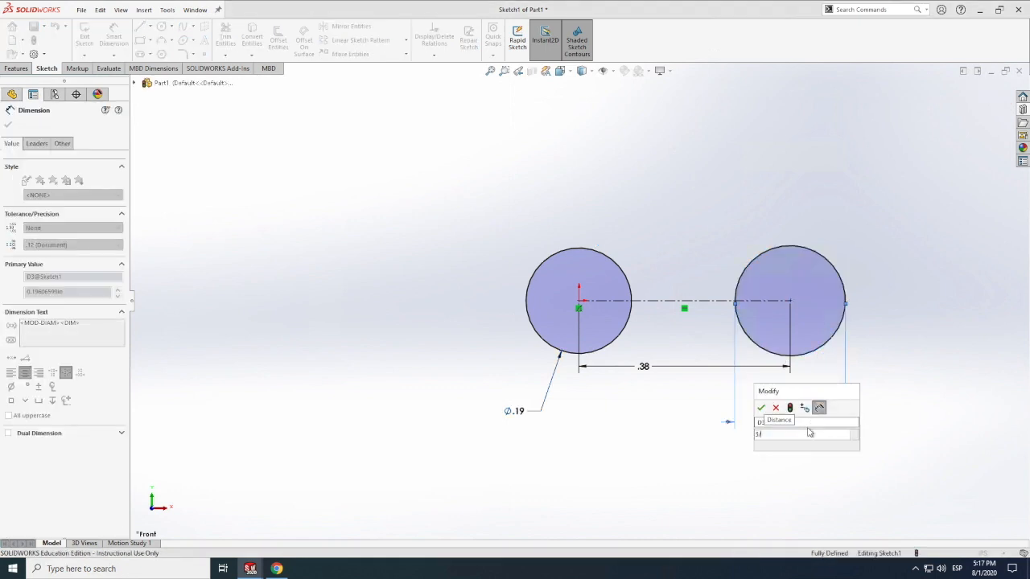
pyautogui.press('Return')
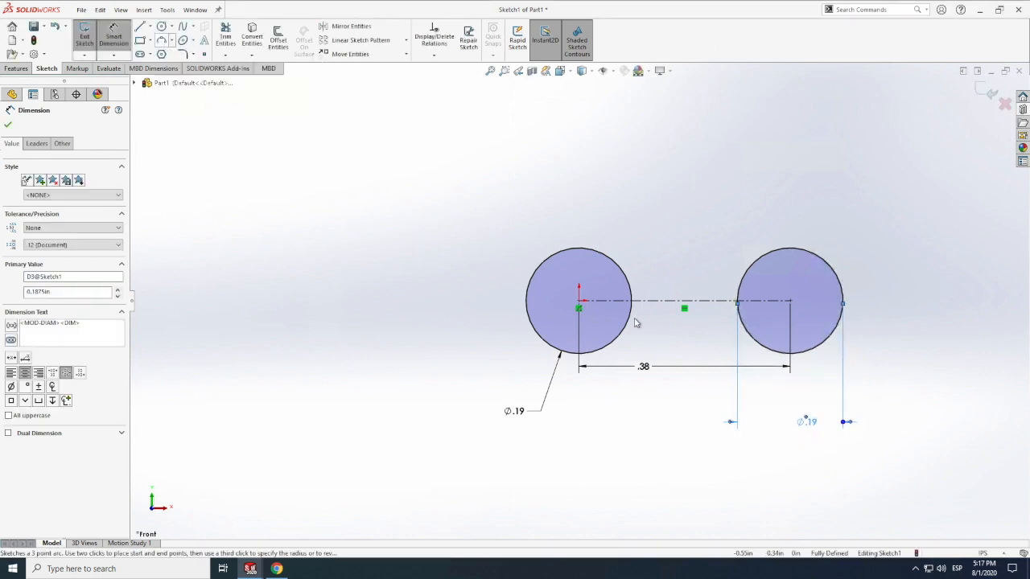
# Step: Sketch a three-point arc of about 0.51 in radius above the centerline, bowing downward between the upper inner sides of the two circles
pyautogui.click(163, 42)
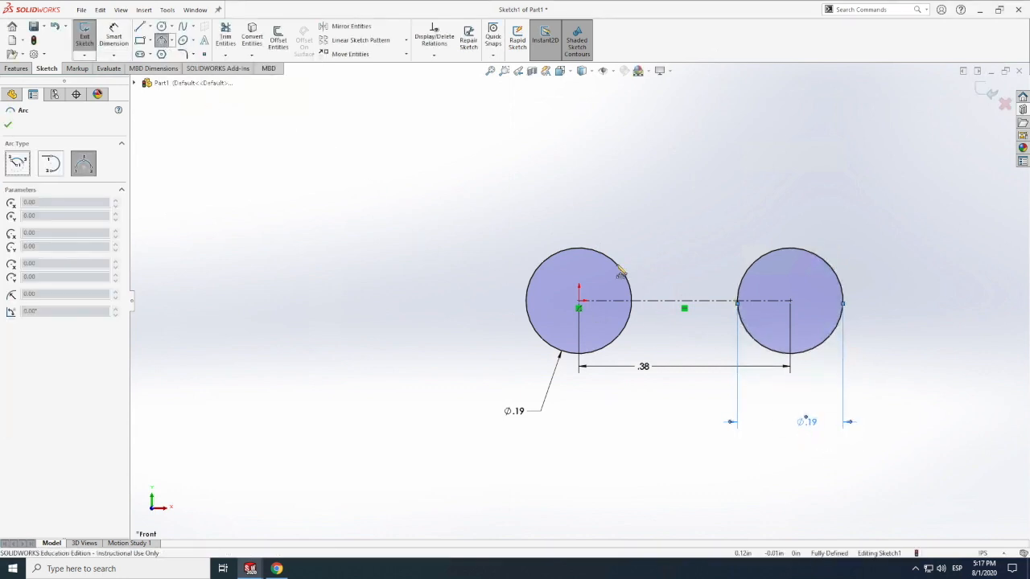
pyautogui.click(746, 271)
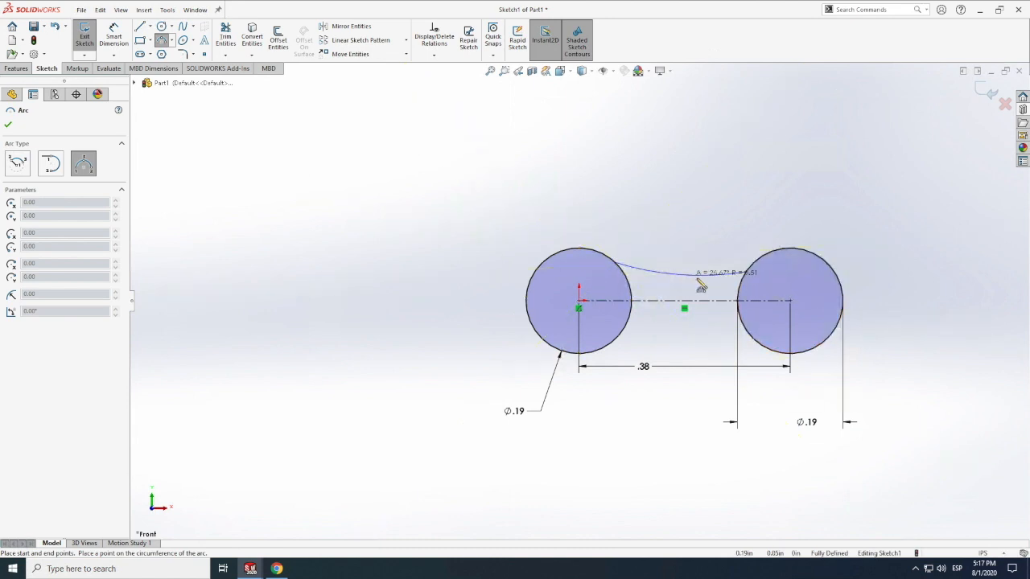
pyautogui.click(692, 276)
pyautogui.press('Escape')
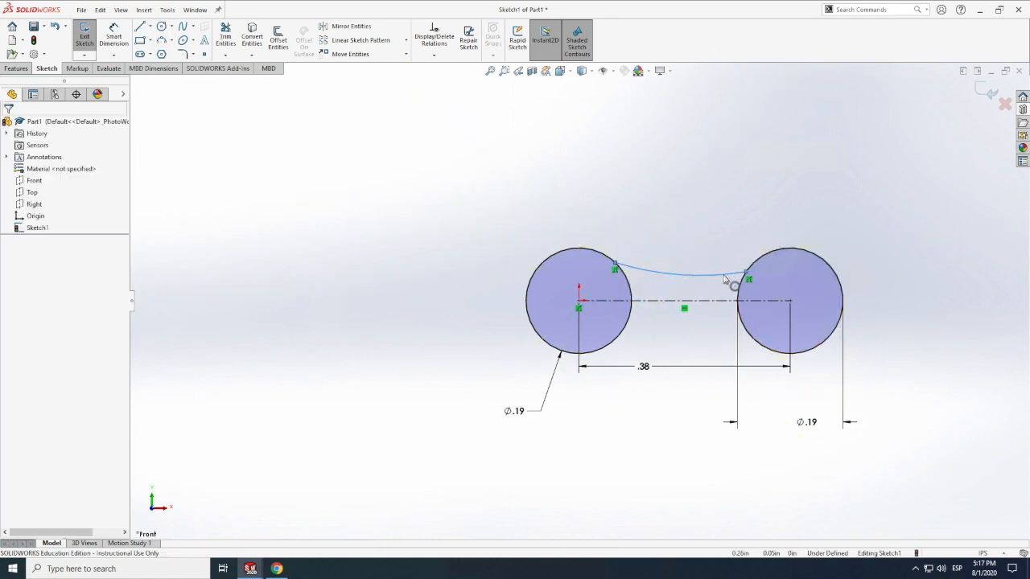
# Step: Make the upper connecting arc tangent to both end circles
pyautogui.click(742, 273)
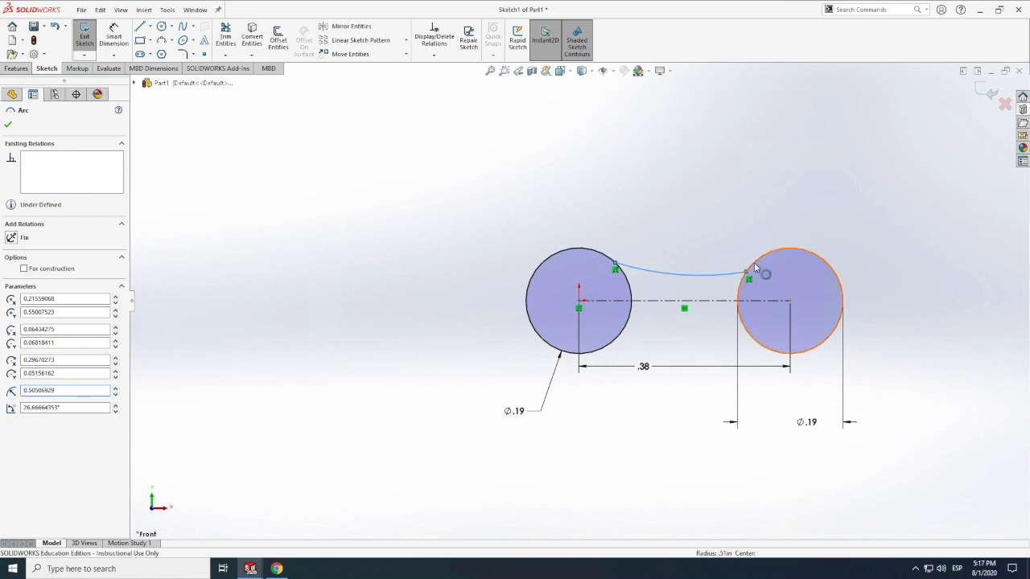
pyautogui.keyDown('ctrl'); pyautogui.click(753, 262); pyautogui.keyUp('ctrl')
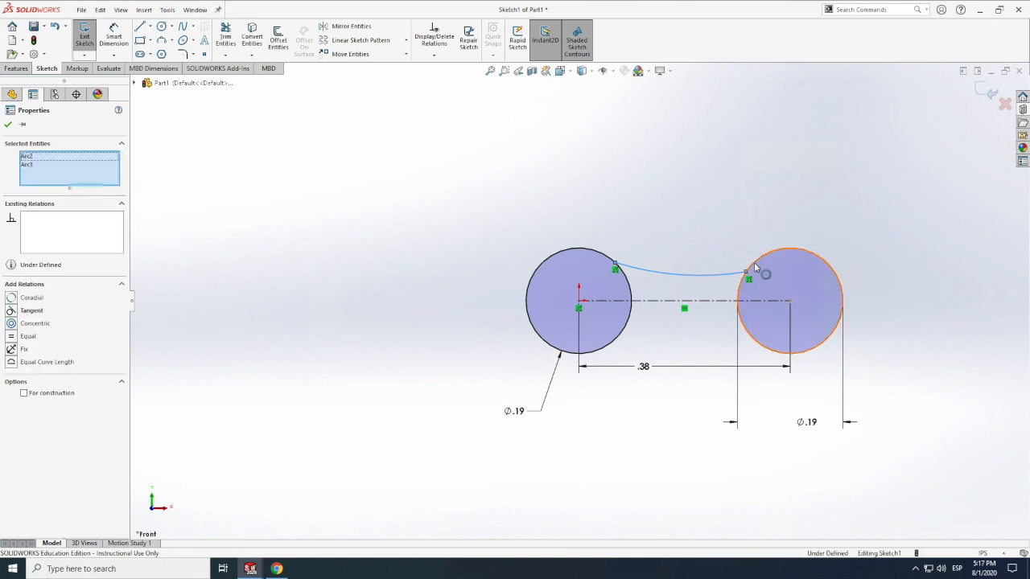
pyautogui.click(13, 310)
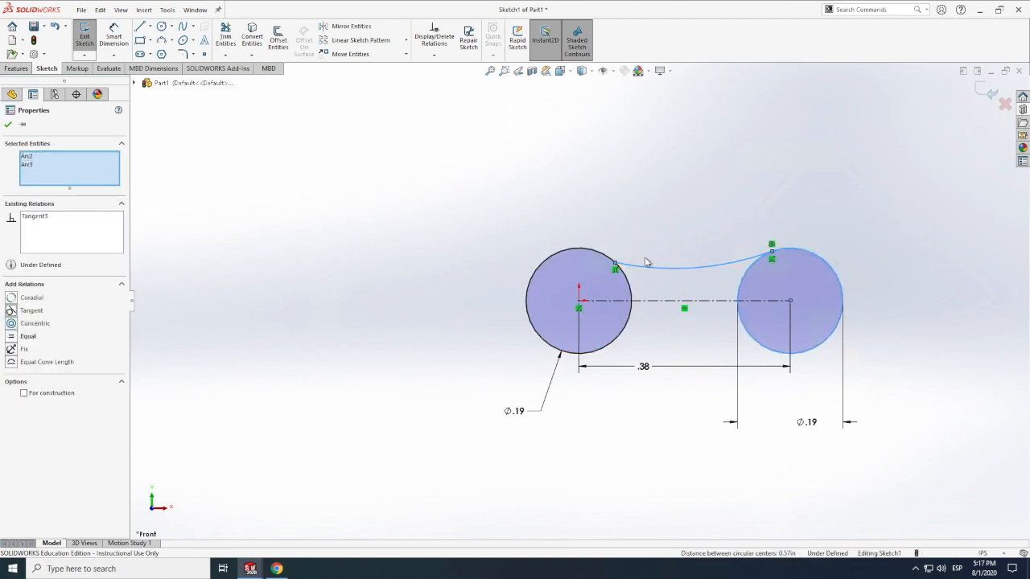
pyautogui.press('Escape')
pyautogui.click(601, 255)
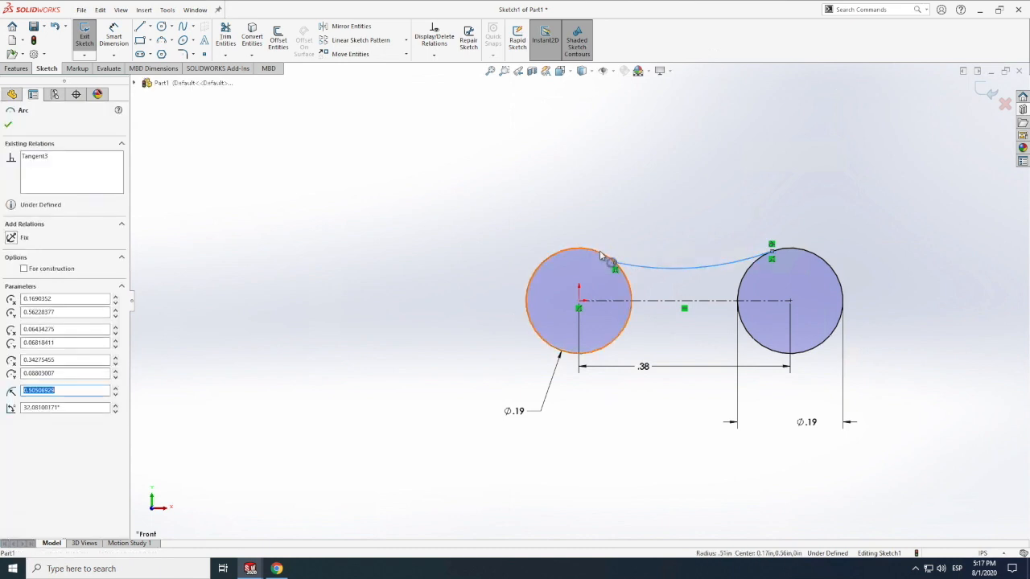
pyautogui.keyDown('ctrl'); pyautogui.click(608, 256); pyautogui.keyUp('ctrl')
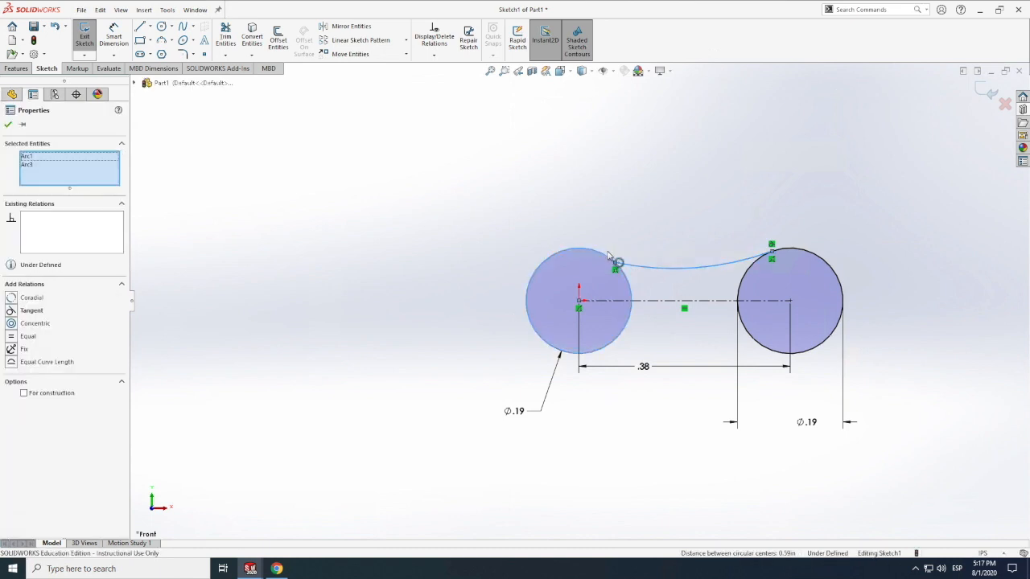
pyautogui.click(30, 310)
pyautogui.click(341, 329)
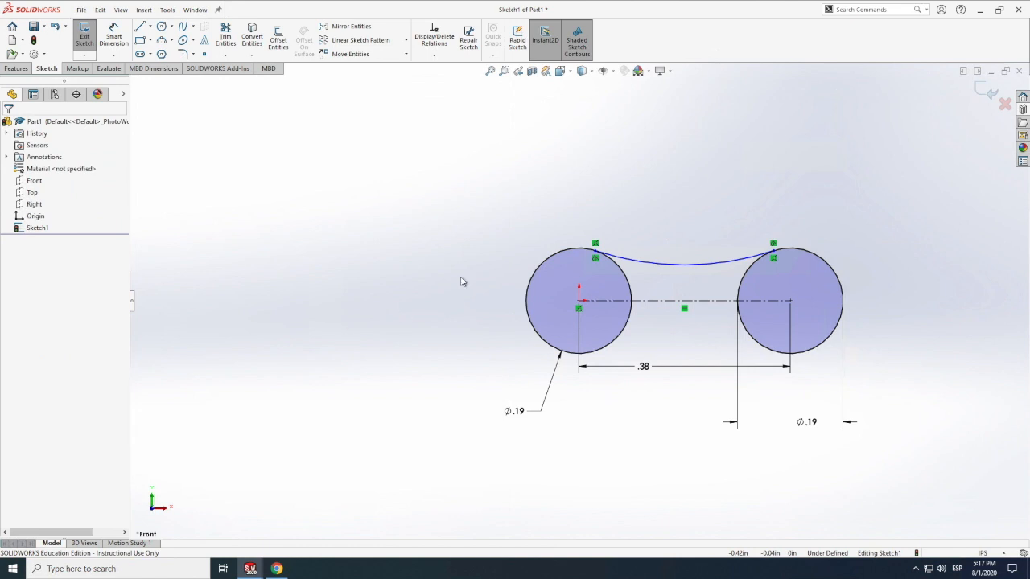
# Step: Mirror the upper connecting arc about the horizontal centerline, keeping the original
pyautogui.click(691, 265)
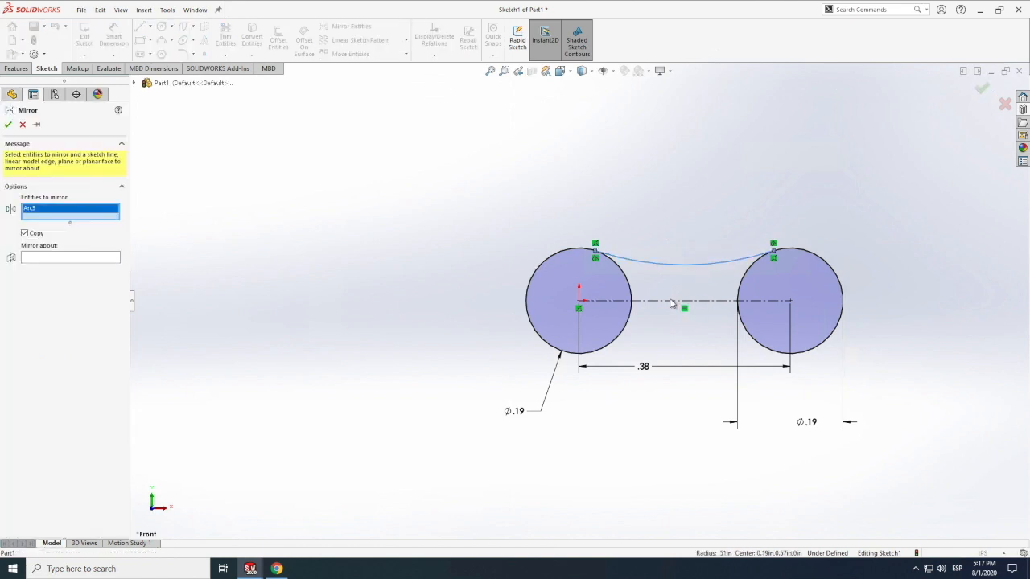
pyautogui.click(44, 258)
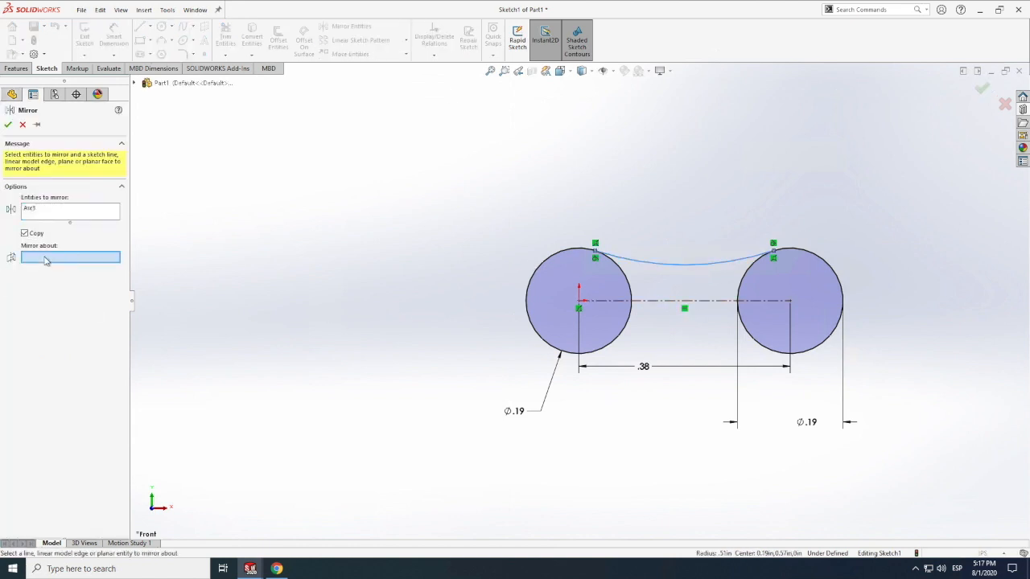
pyautogui.click(644, 301)
pyautogui.click(8, 125)
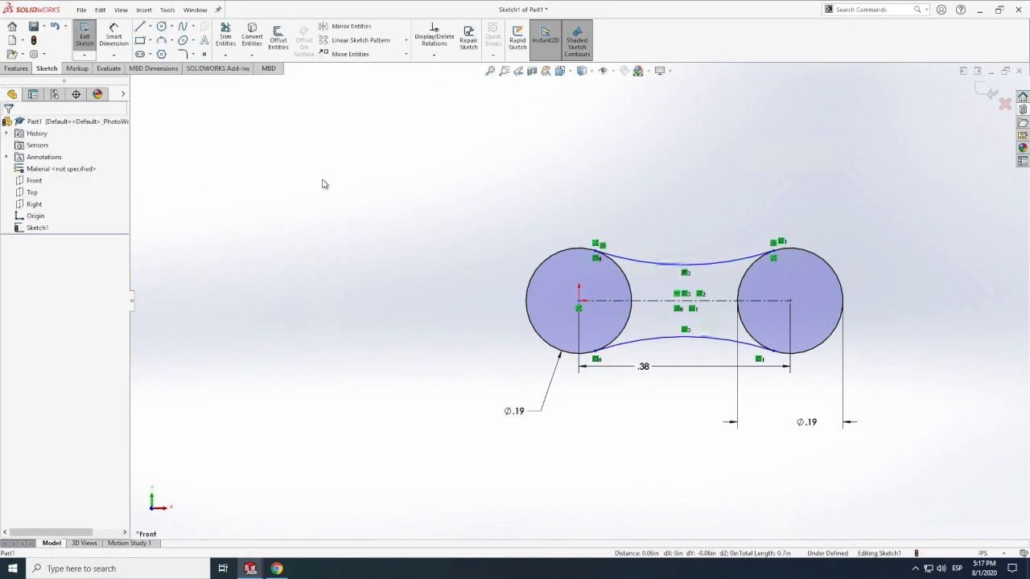
# Step: Trim away the inner portions of both circles between the connecting arcs to leave one closed link outline
pyautogui.click(226, 38)
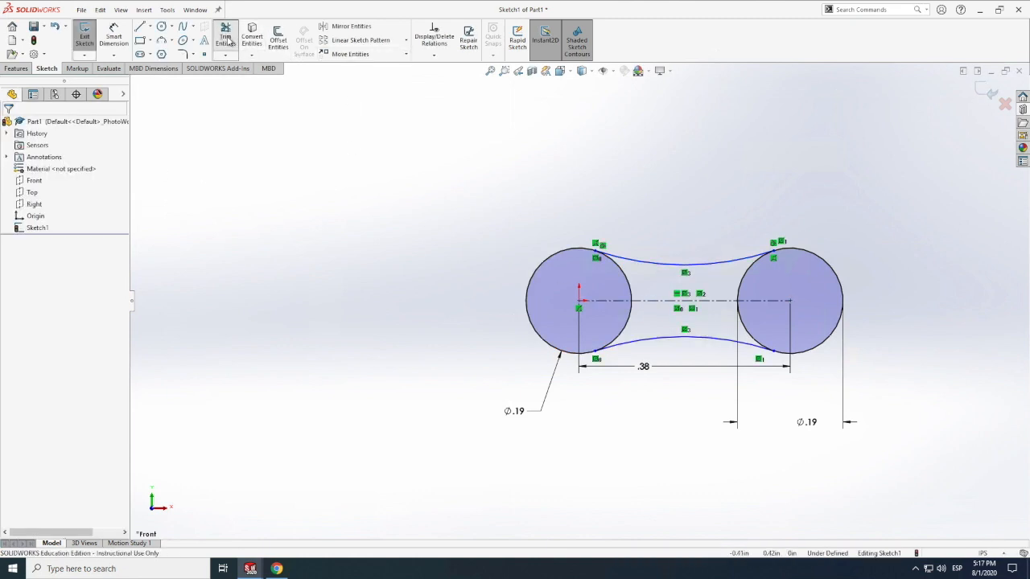
pyautogui.click(630, 314)
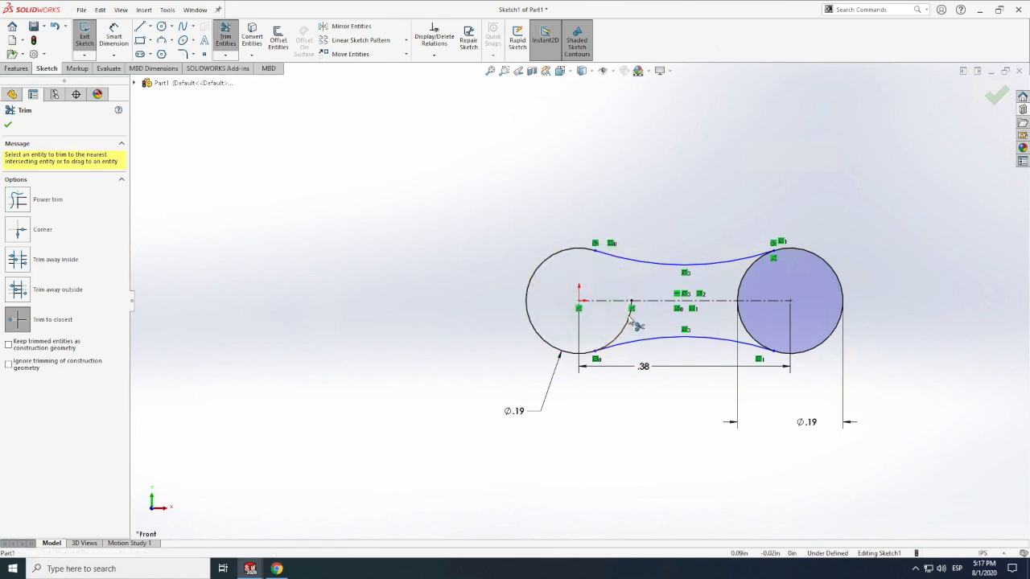
pyautogui.click(747, 328)
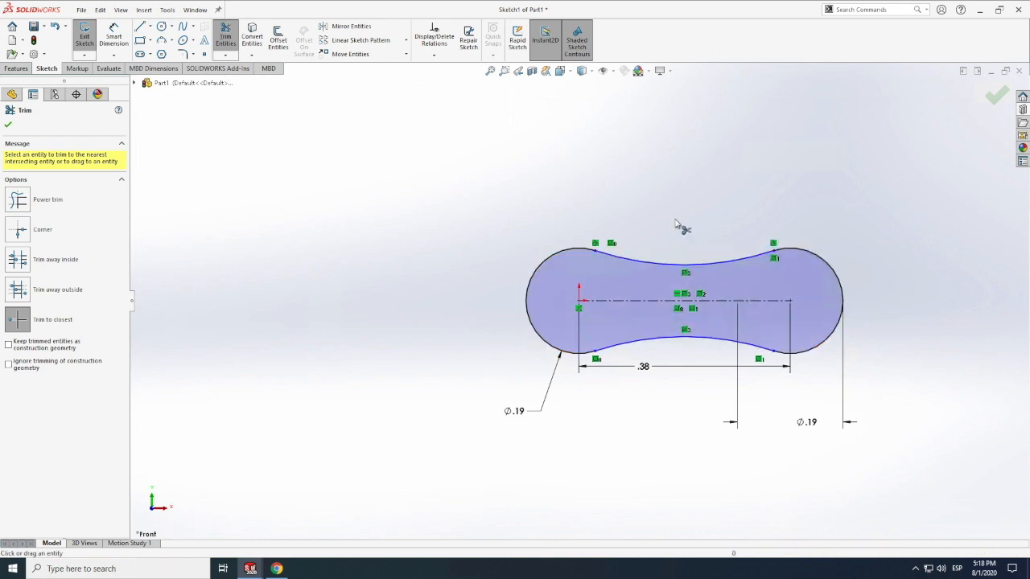
pyautogui.press('Escape')
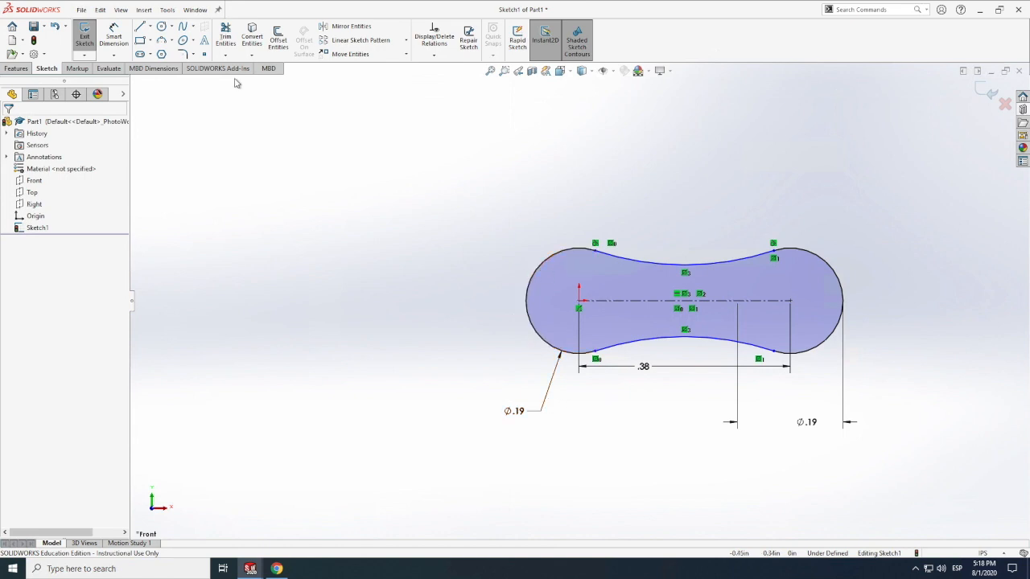
# Step: Offset the whole link outline outward by 0.02 in
pyautogui.click(277, 42)
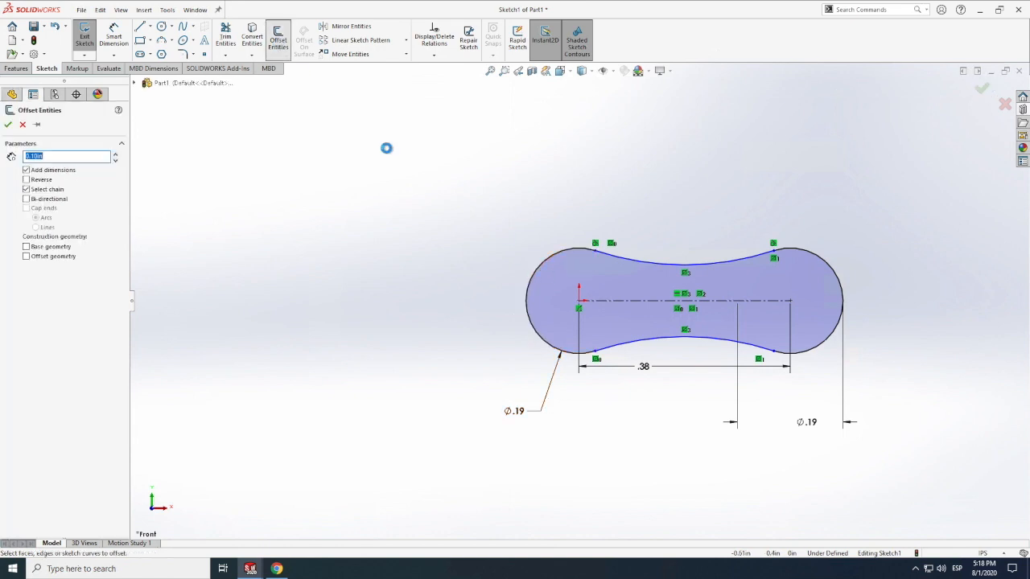
pyautogui.click(558, 259)
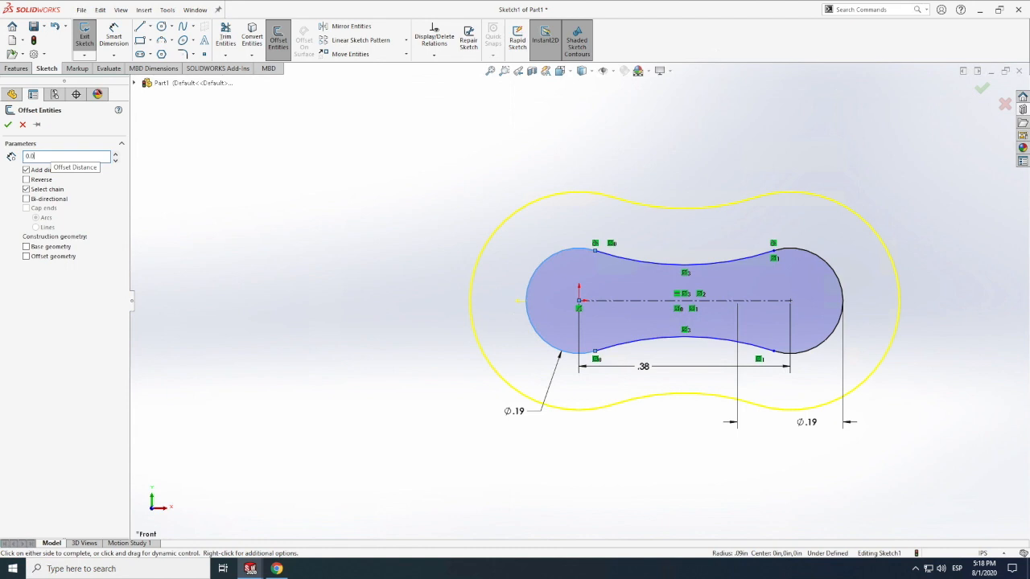
pyautogui.write('0.02')
pyautogui.press('Return')
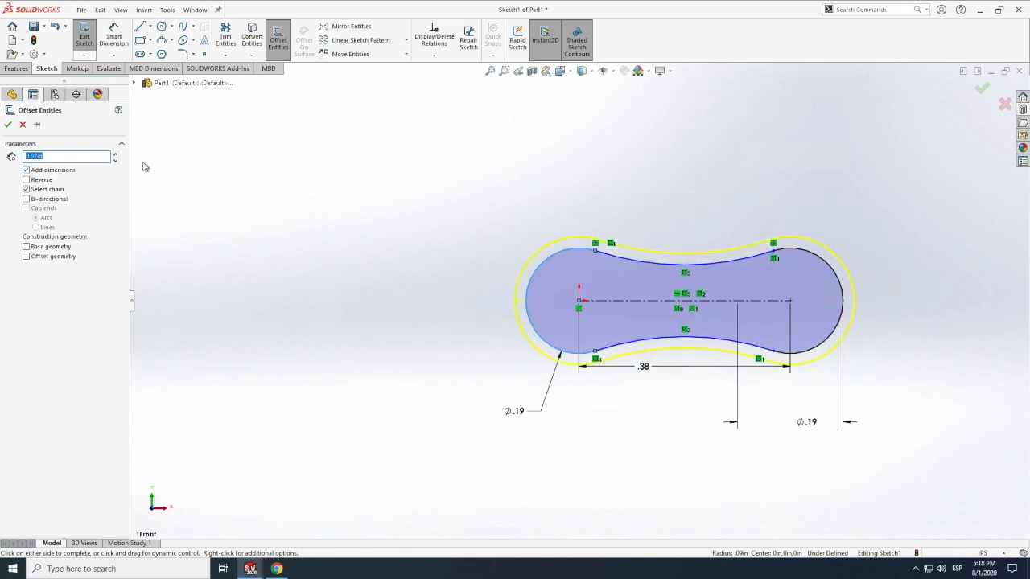
pyautogui.click(8, 126)
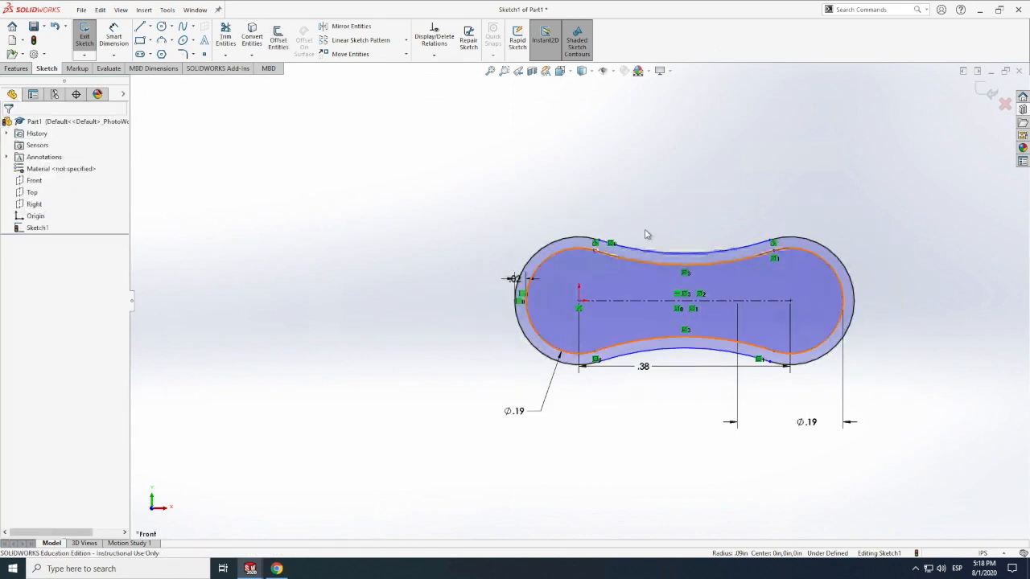
# Step: Delete the four arcs of the original inner outline, leaving the outer offset profile and the centerline
pyautogui.click(597, 254)
pyautogui.press('Delete')
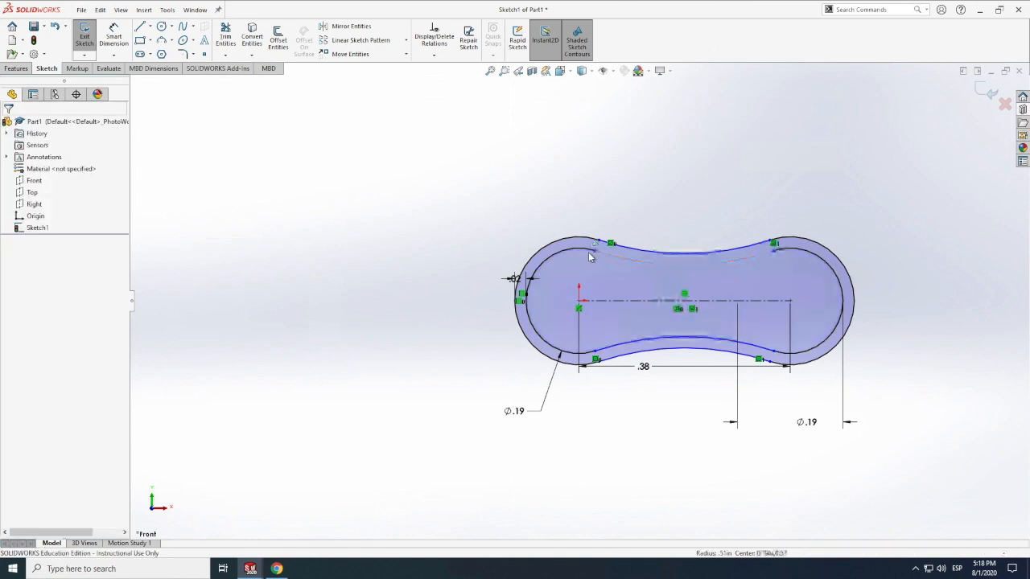
pyautogui.click(583, 258)
pyautogui.press('Delete')
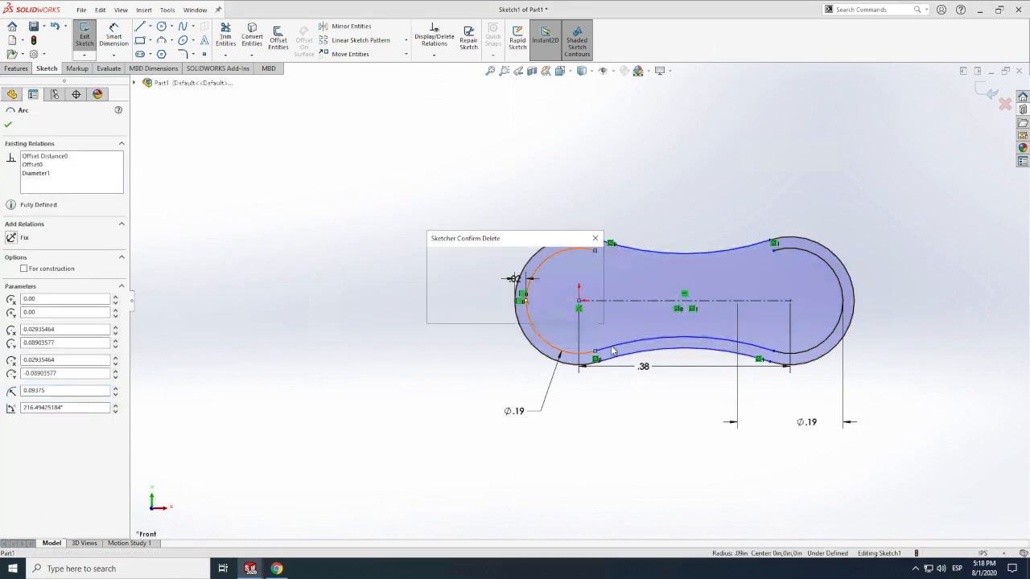
pyautogui.click(456, 285)
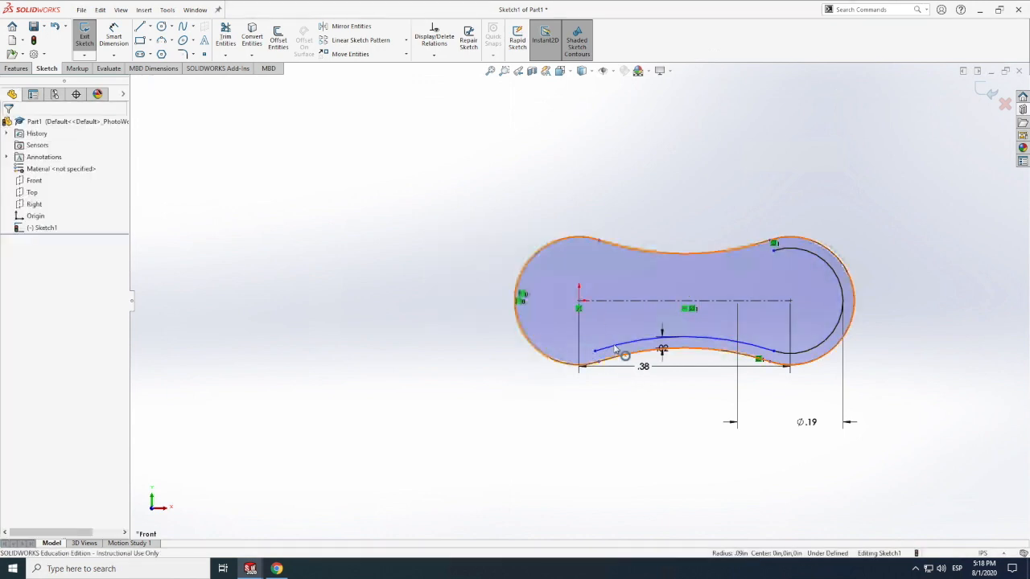
pyautogui.click(613, 348)
pyautogui.press('Delete')
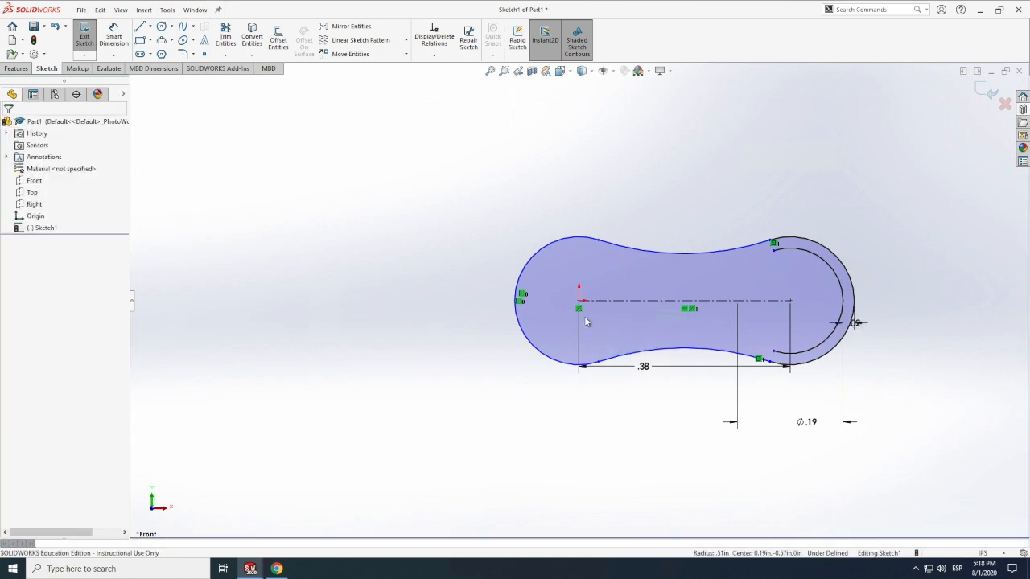
pyautogui.click(778, 357)
pyautogui.press('Delete')
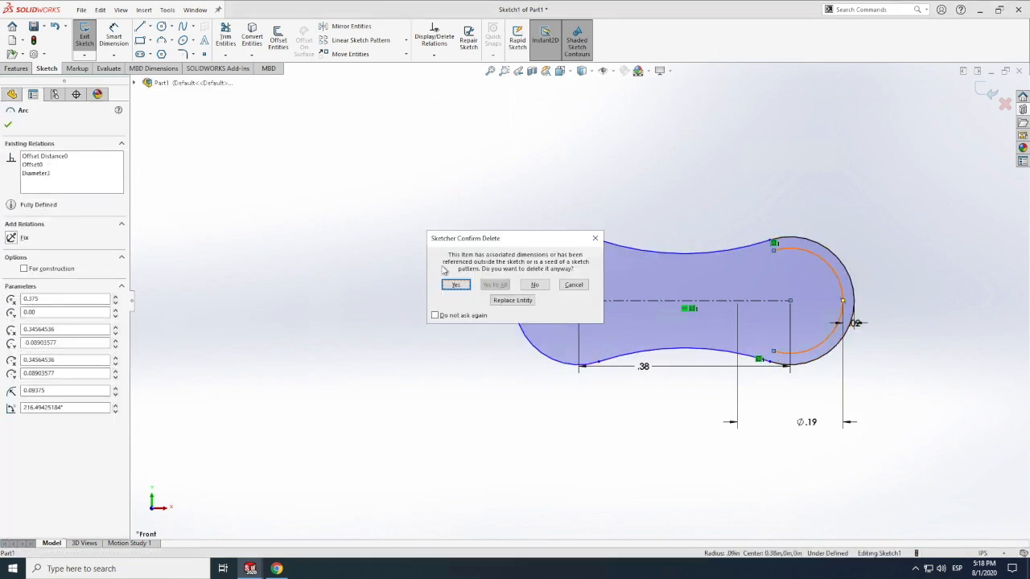
pyautogui.click(456, 286)
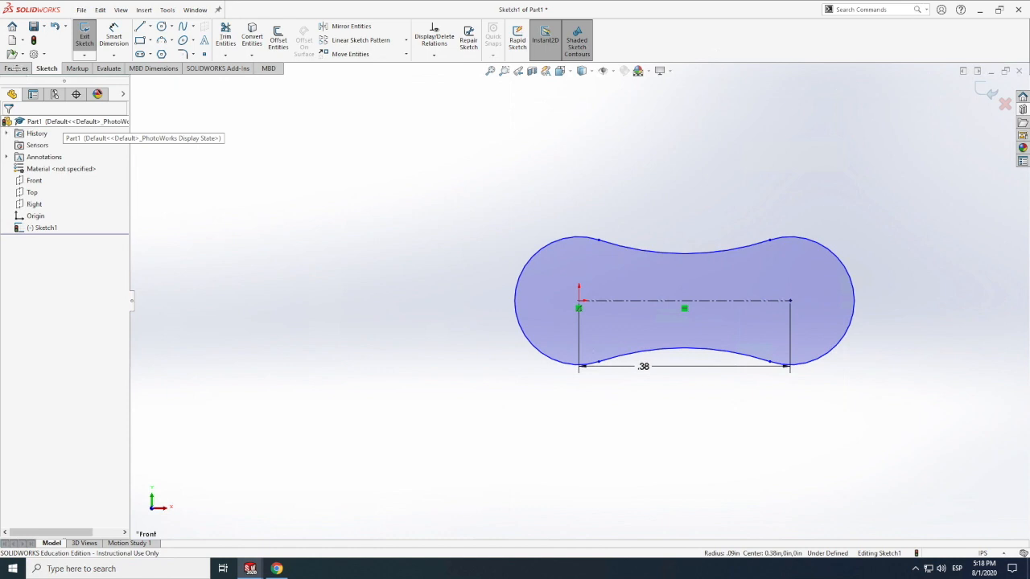
# Step: Extrude the link profile as a blind boss 0.01 in deep
pyautogui.click(15, 69)
pyautogui.click(89, 38)
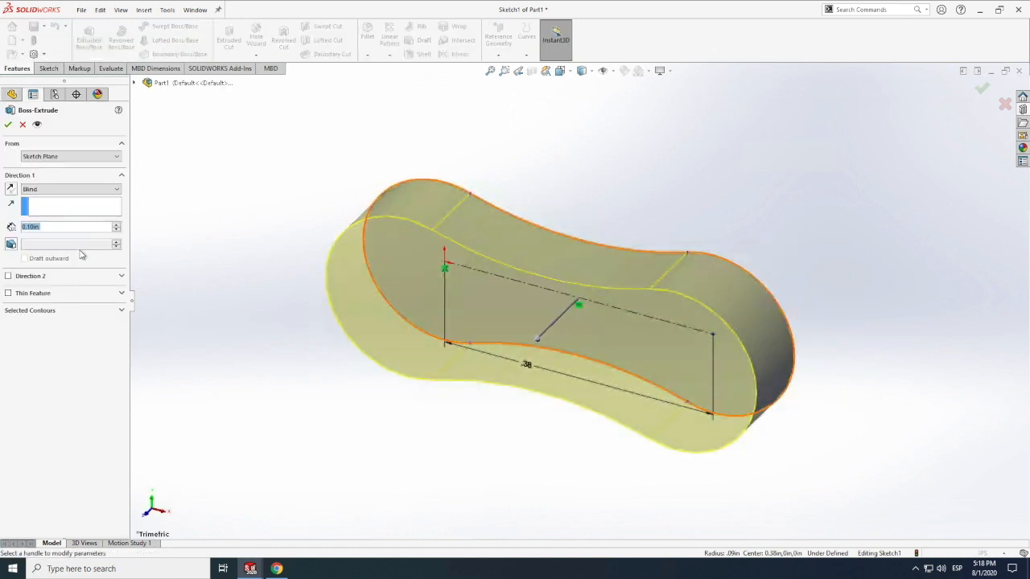
pyautogui.write('0.0')
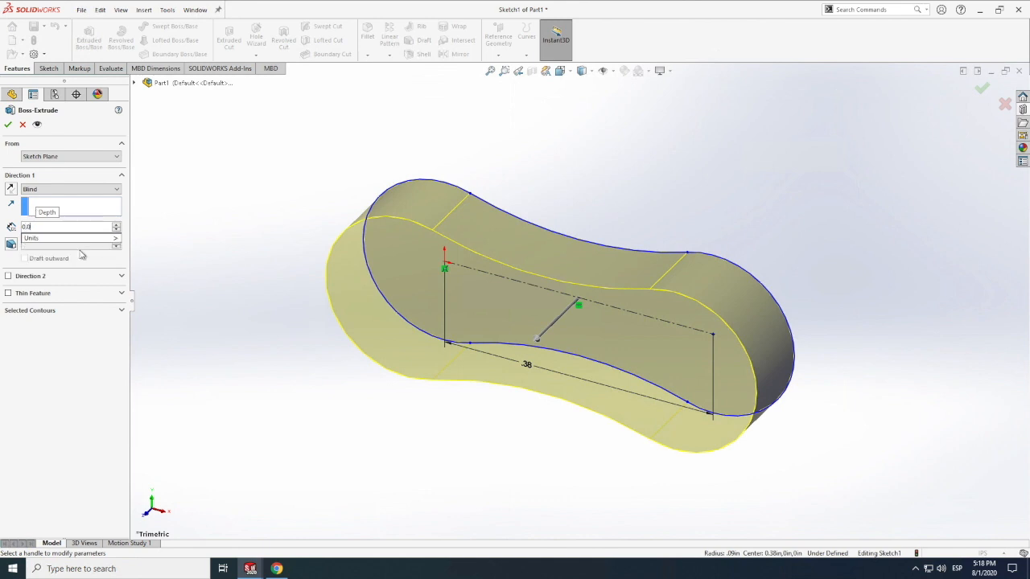
pyautogui.press('Return')
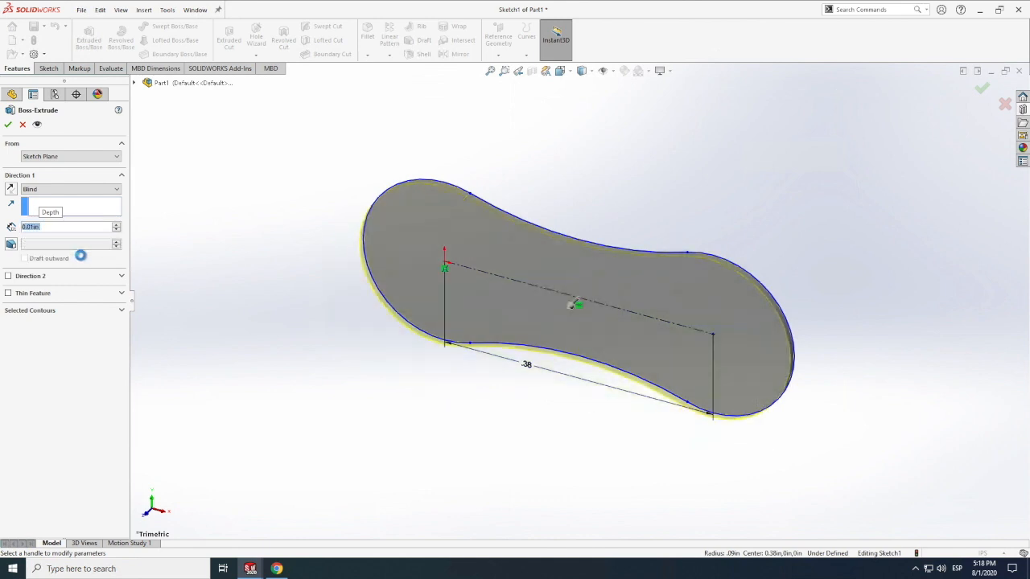
pyautogui.click(8, 125)
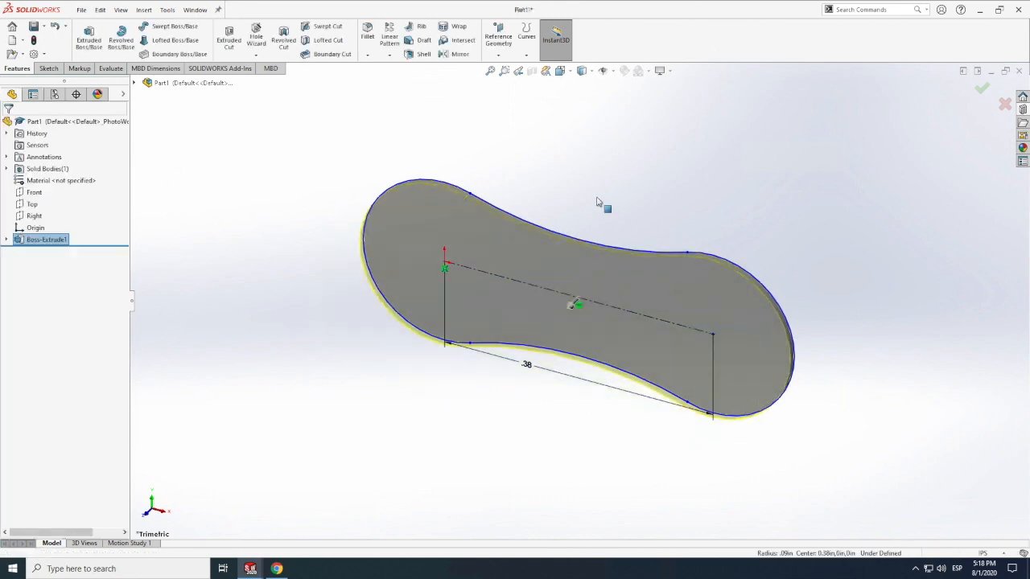
pyautogui.click(588, 227)
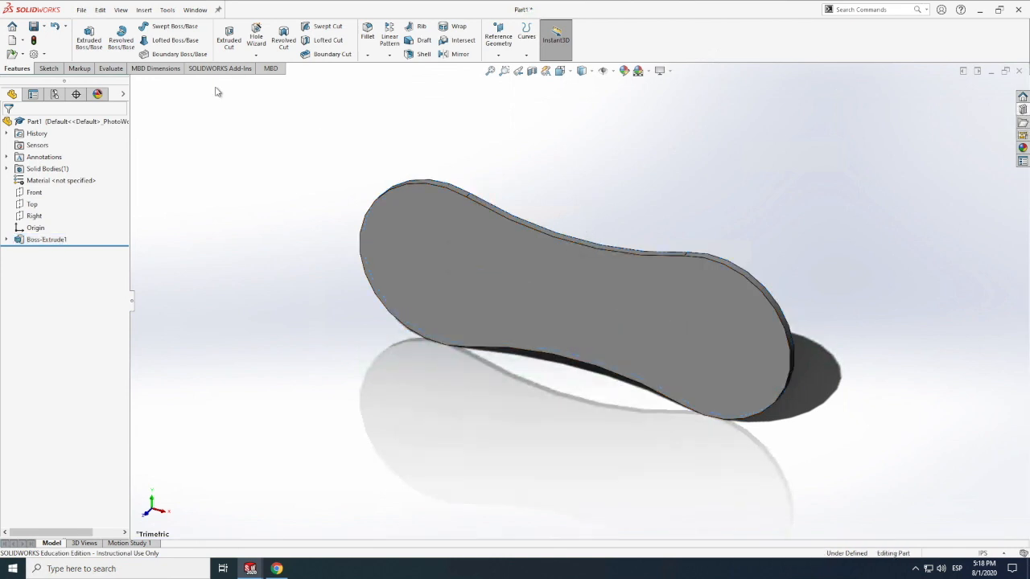
# Step: Start a sketch on the link's front face and draw a horizontal centerline about 0.39 in long from the origin
pyautogui.click(47, 68)
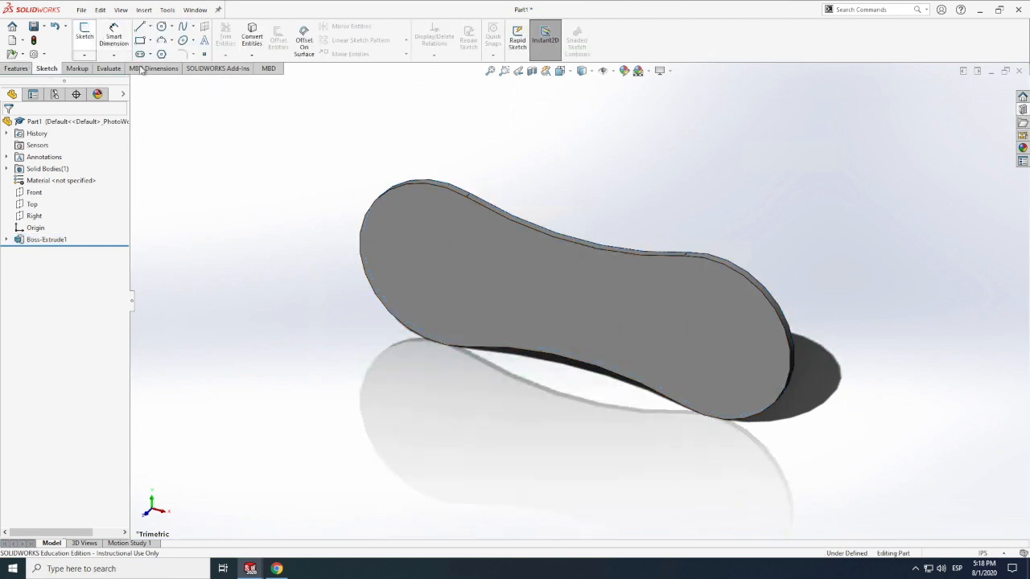
pyautogui.click(85, 36)
pyautogui.click(405, 224)
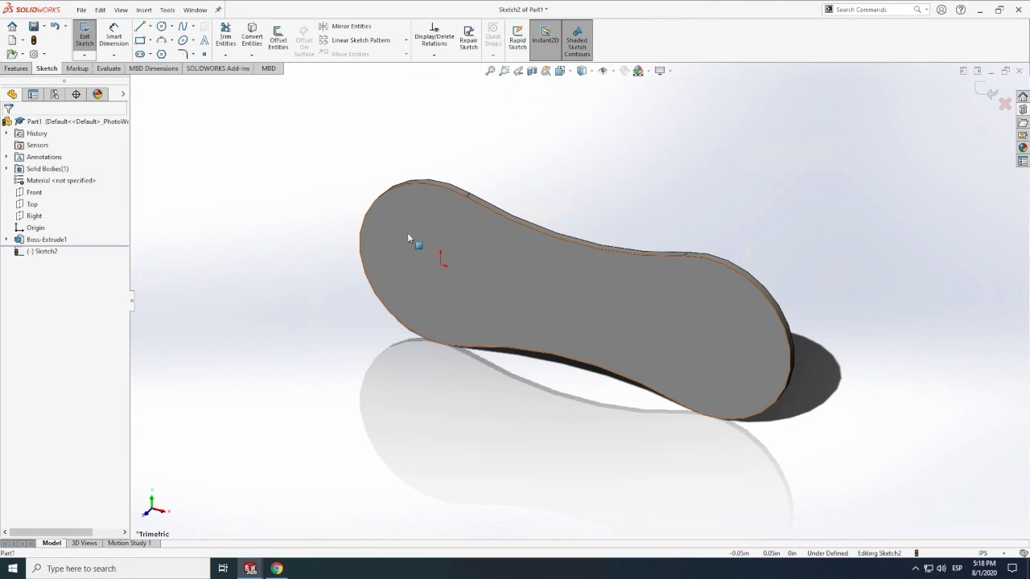
pyautogui.click(148, 27)
pyautogui.click(170, 51)
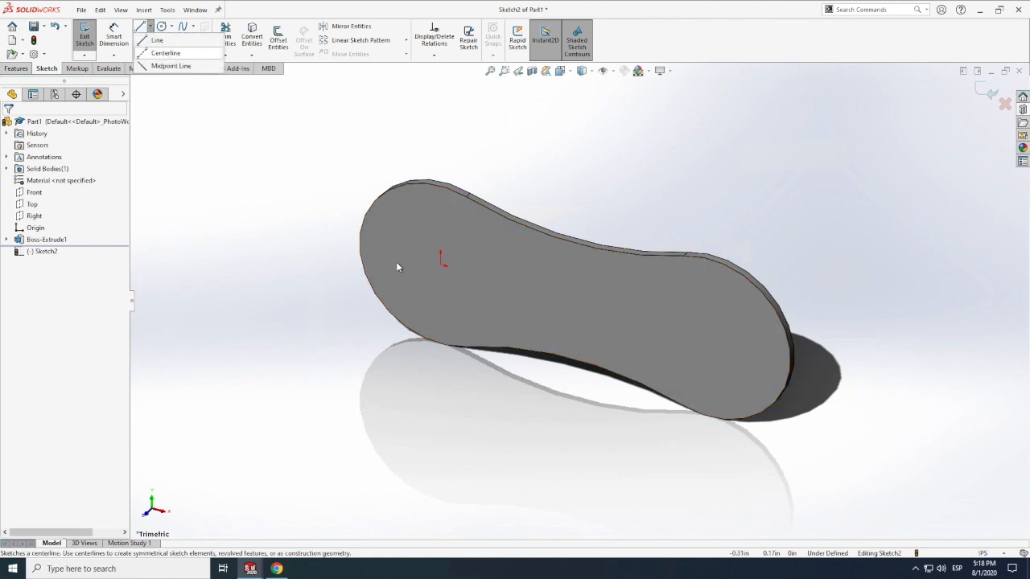
pyautogui.click(440, 265)
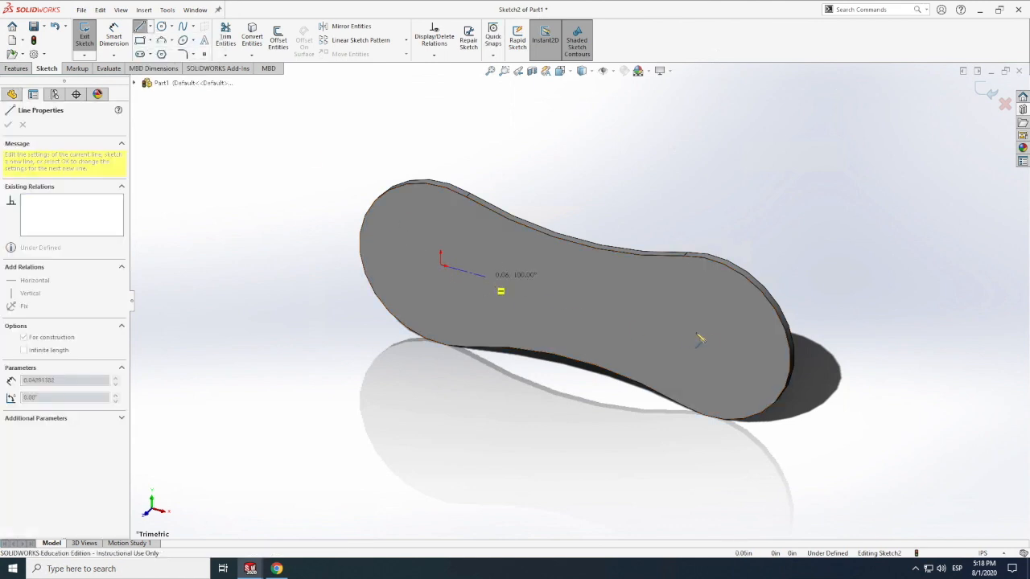
pyautogui.click(724, 344)
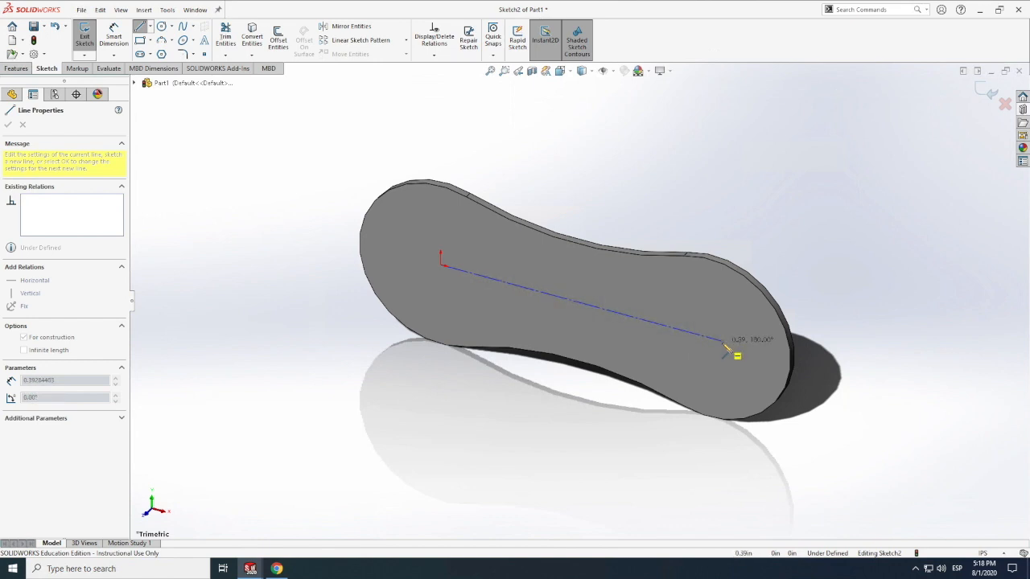
pyautogui.press('Escape')
# Step: Dimension the horizontal length of the centerline to 3/8 in
pyautogui.click(119, 36)
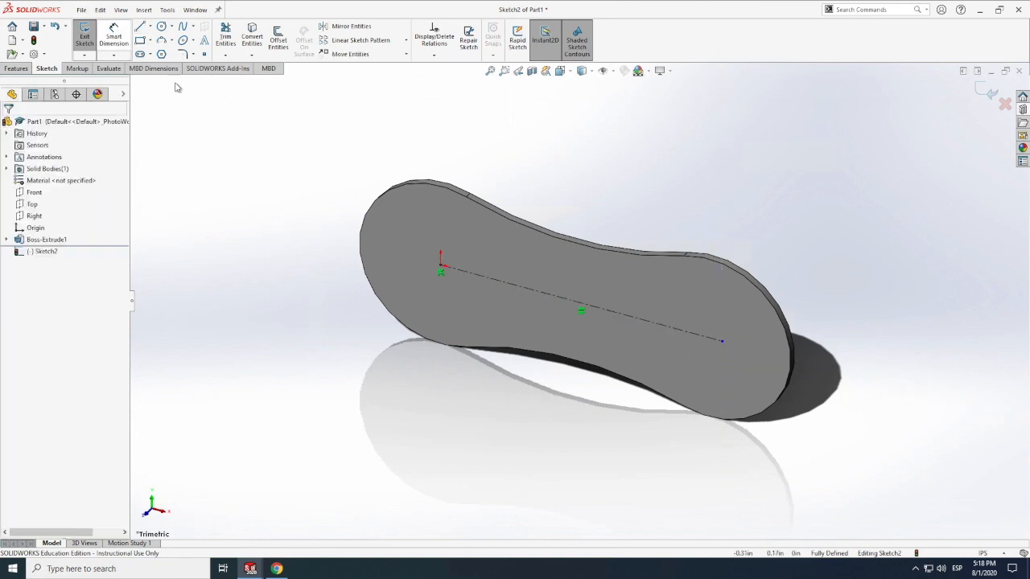
pyautogui.click(462, 275)
pyautogui.click(453, 394)
pyautogui.write('3/8')
pyautogui.press('Return')
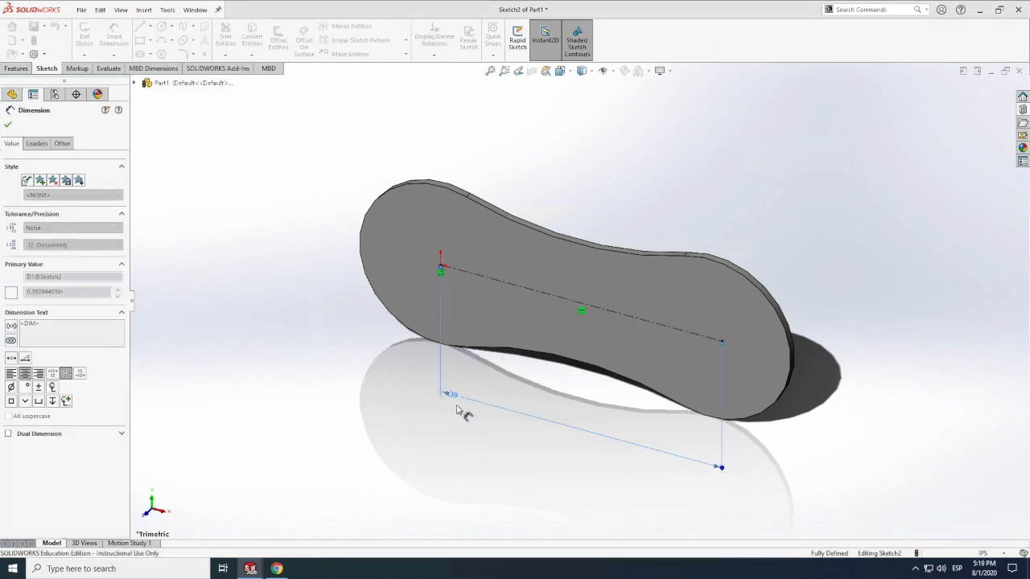
# Step: Draw a circle about 0.15 in in diameter at the origin and one about 0.17 in at the centerline's other end
pyautogui.click(162, 26)
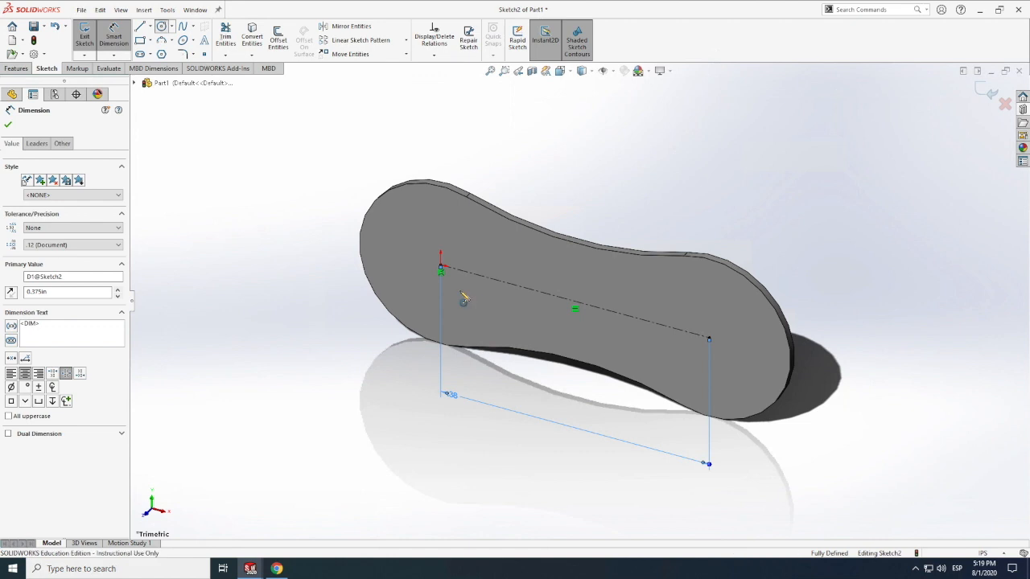
pyautogui.click(440, 265)
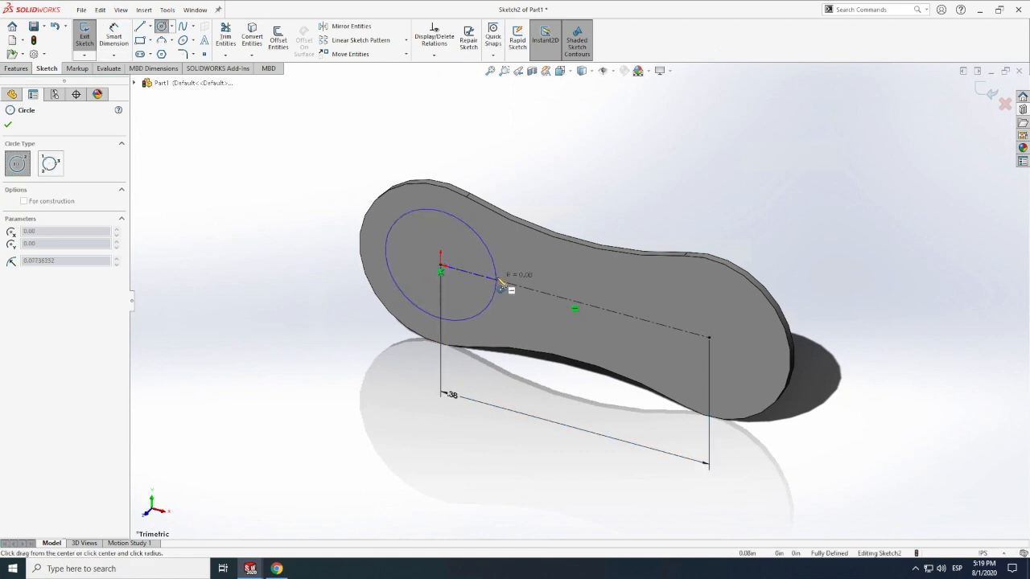
pyautogui.click(497, 280)
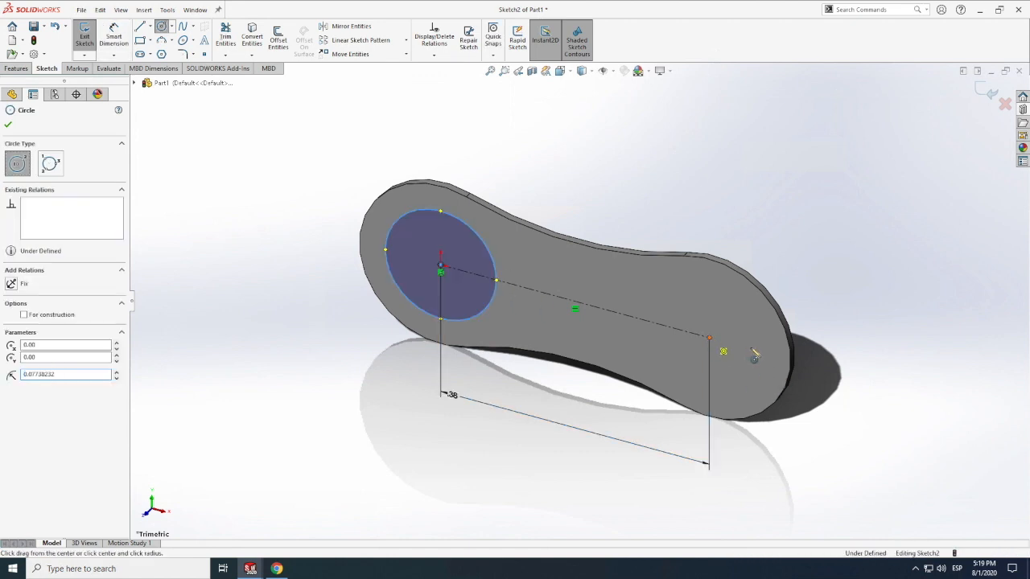
pyautogui.click(710, 338)
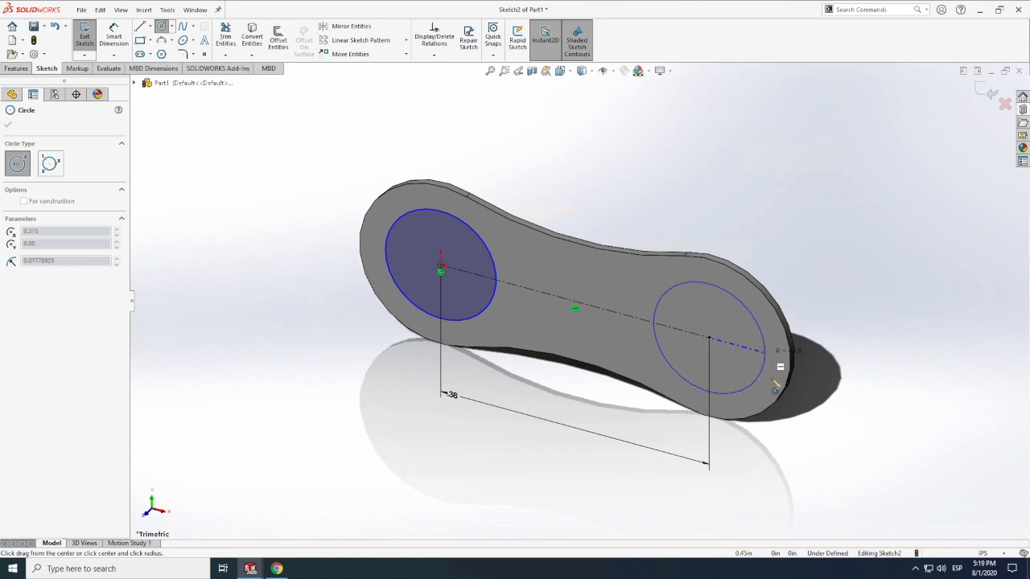
pyautogui.click(775, 361)
pyautogui.click(773, 355)
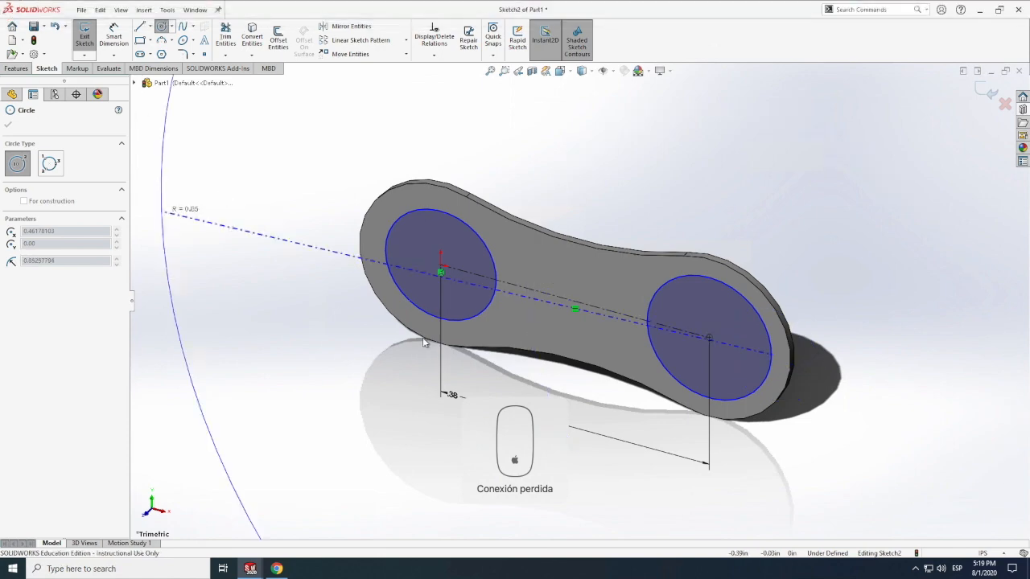
pyautogui.press('Escape')
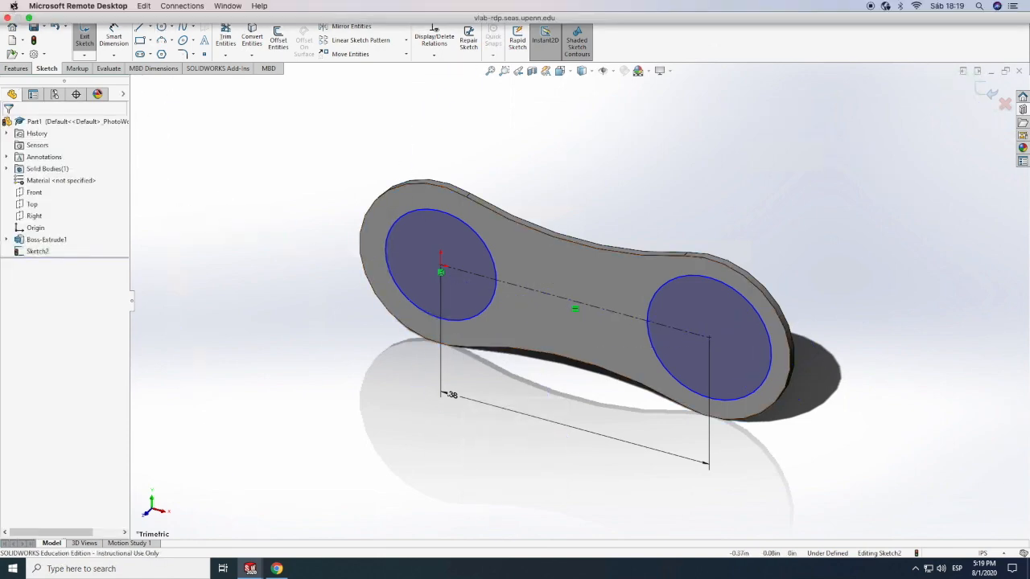
# Step: Reconnect the Bluetooth mouse in the Mac's mouse settings and return to the full-screen remote SOLIDWORKS session
pyautogui.click(29, 17)
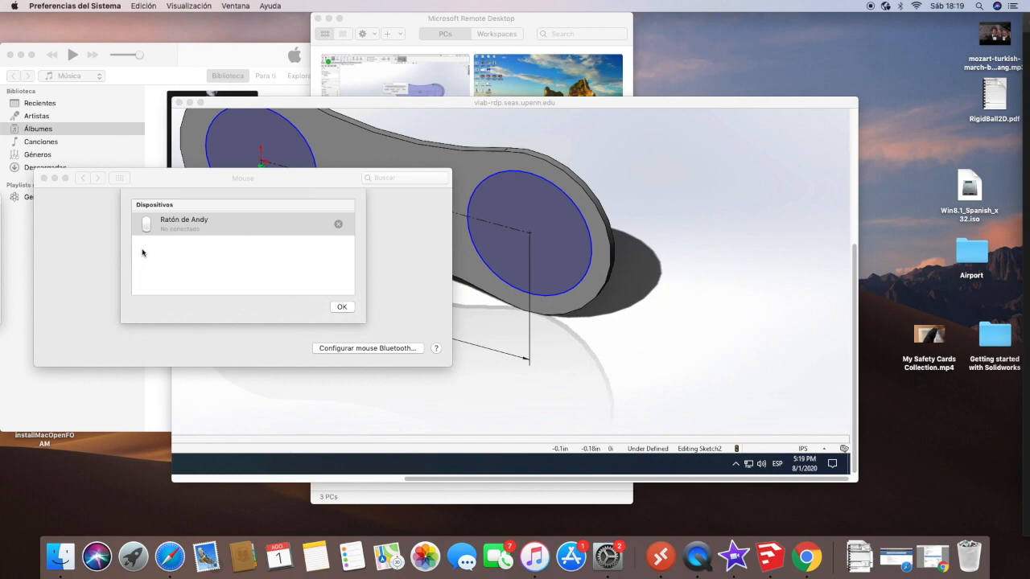
pyautogui.click(173, 227)
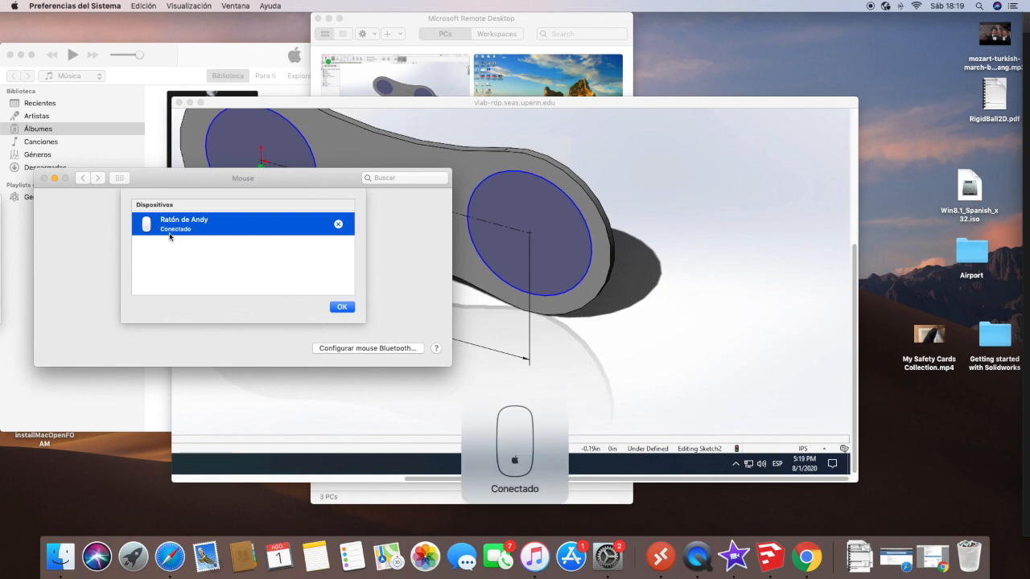
pyautogui.hscroll(-1, 545, 288)
pyautogui.click(545, 288)
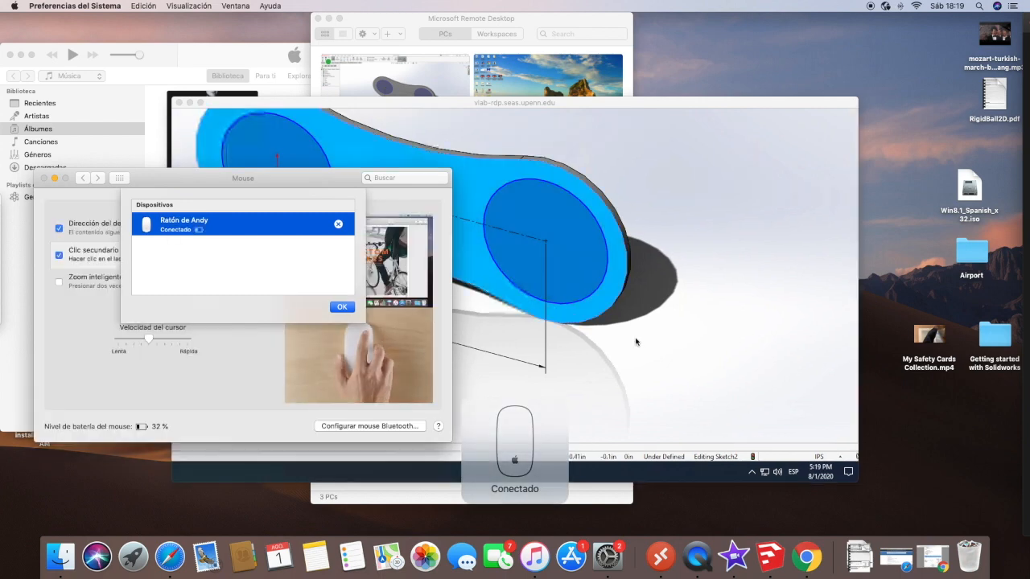
pyautogui.scroll(1, 643, 341)
pyautogui.rightClick(642, 342)
pyautogui.click(645, 204)
pyautogui.scroll(1, 643, 206)
pyautogui.click(642, 207)
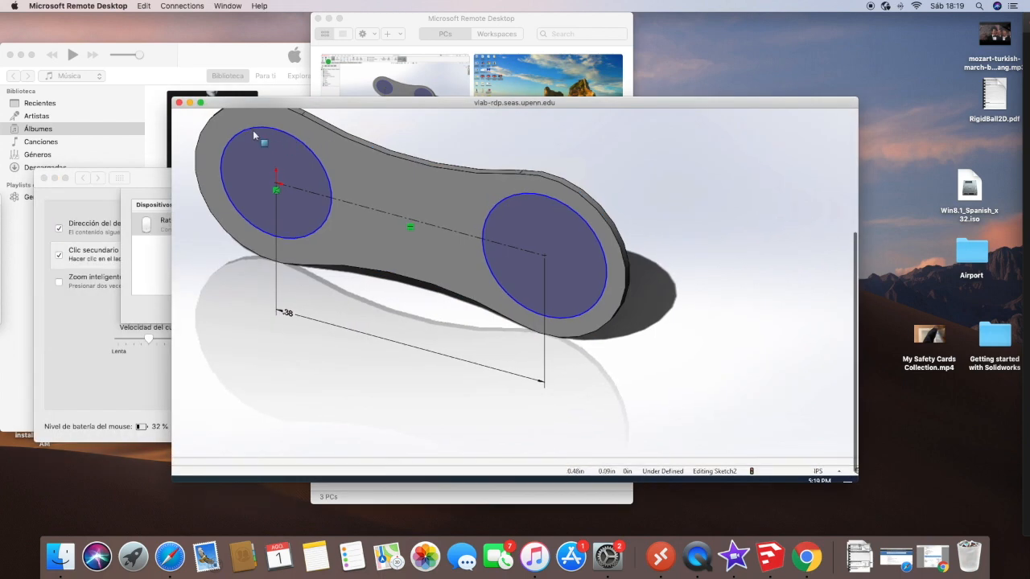
pyautogui.click(201, 103)
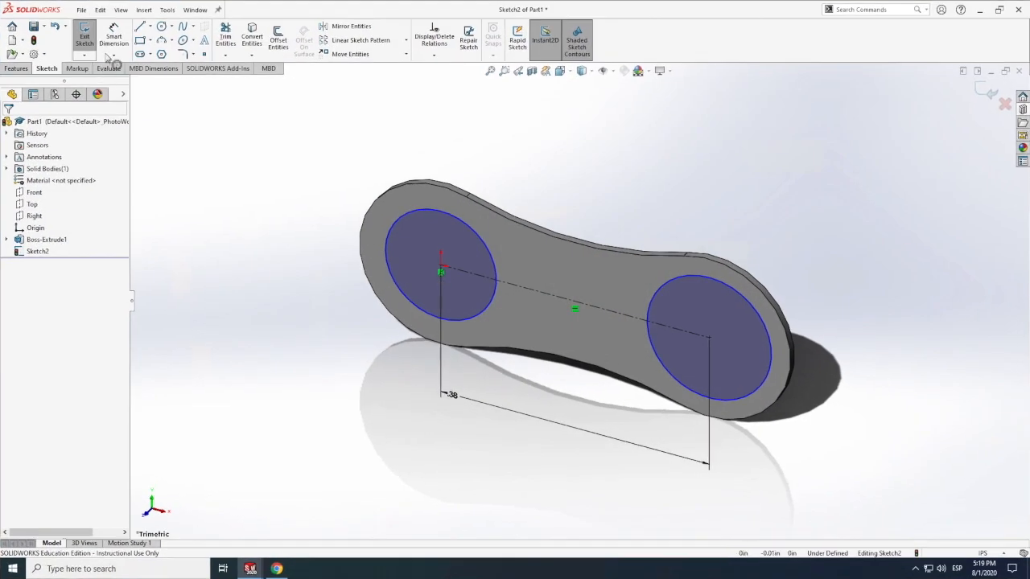
# Step: Dimension both circles at the centerline ends to a diameter of 0.1875 in
pyautogui.click(114, 36)
pyautogui.click(398, 294)
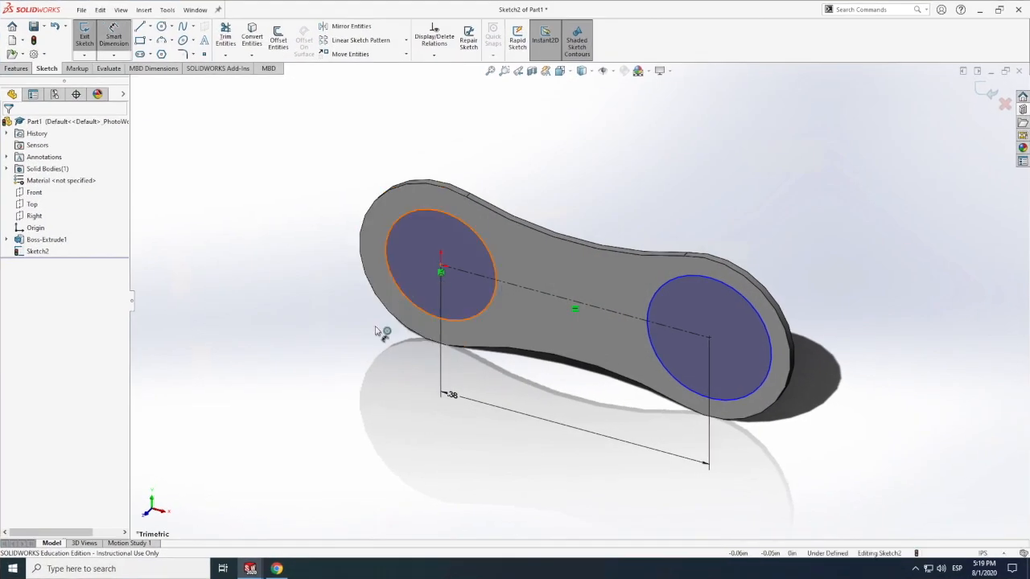
pyautogui.click(364, 358)
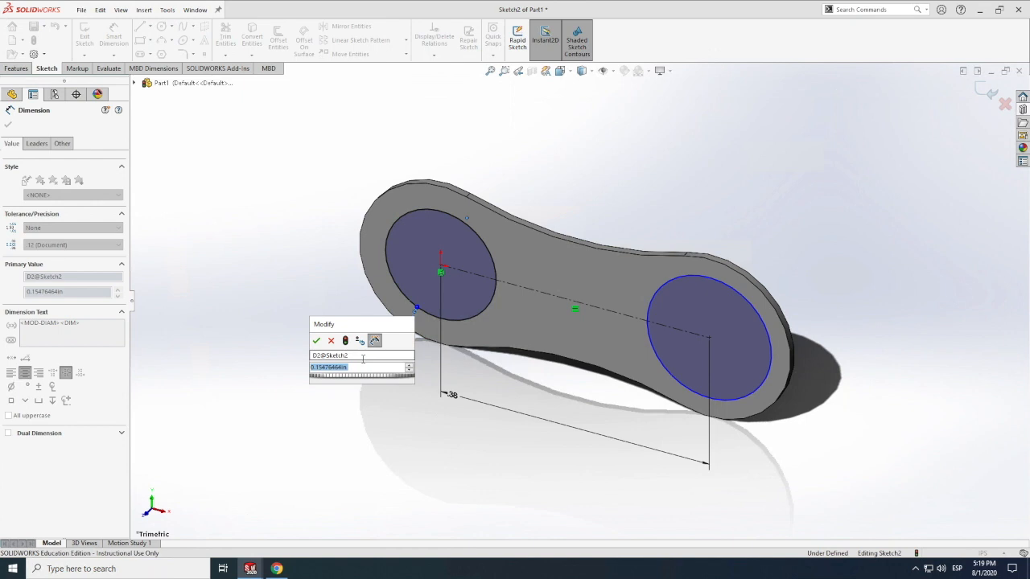
pyautogui.write('0.15')
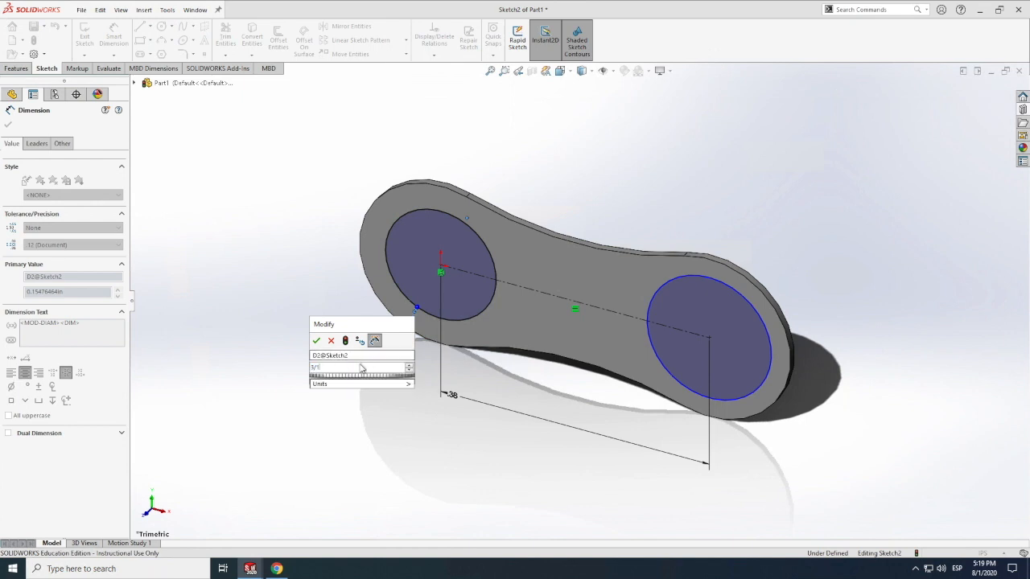
pyautogui.press('Return')
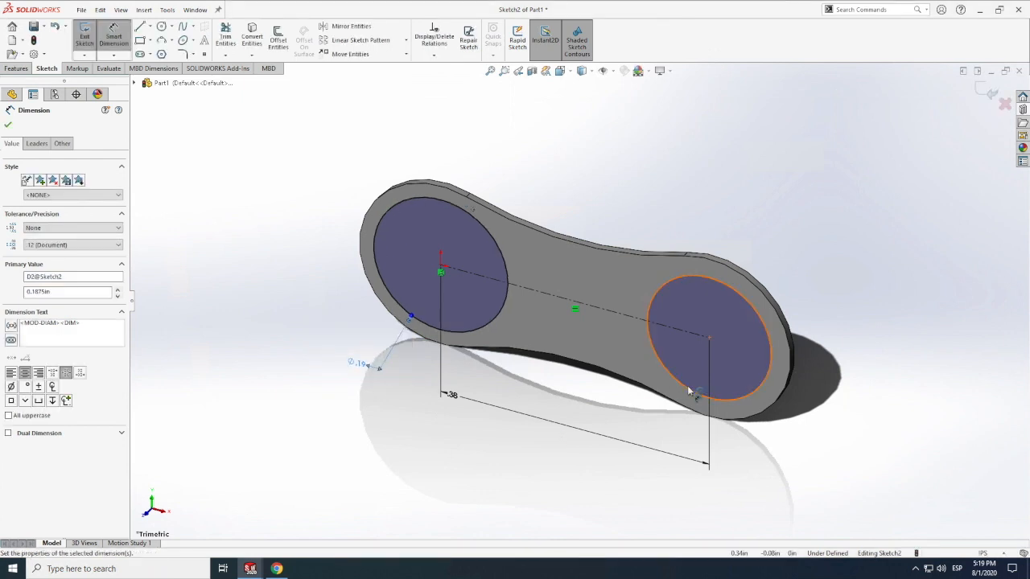
pyautogui.click(692, 393)
pyautogui.click(659, 435)
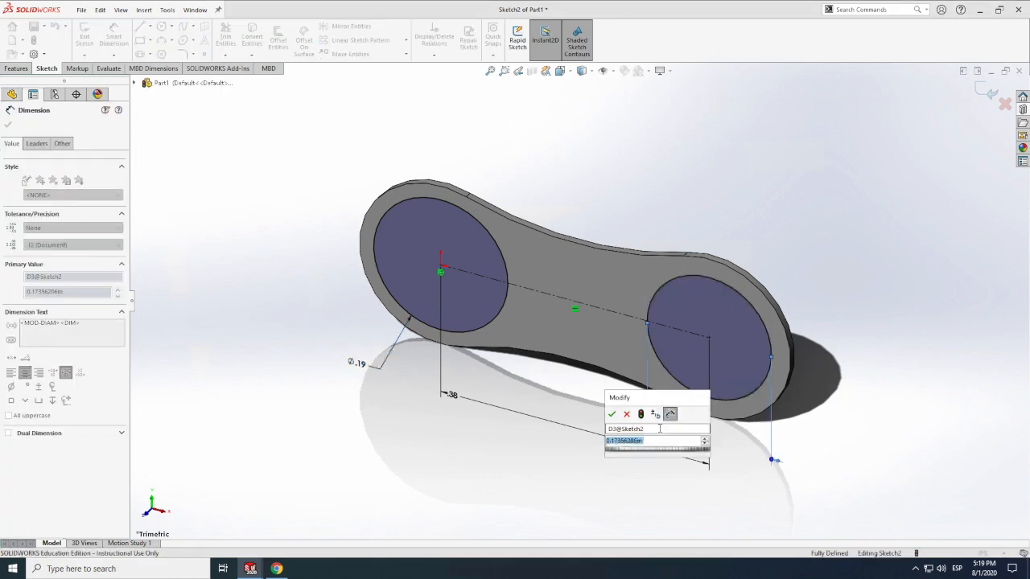
pyautogui.write('0.1875')
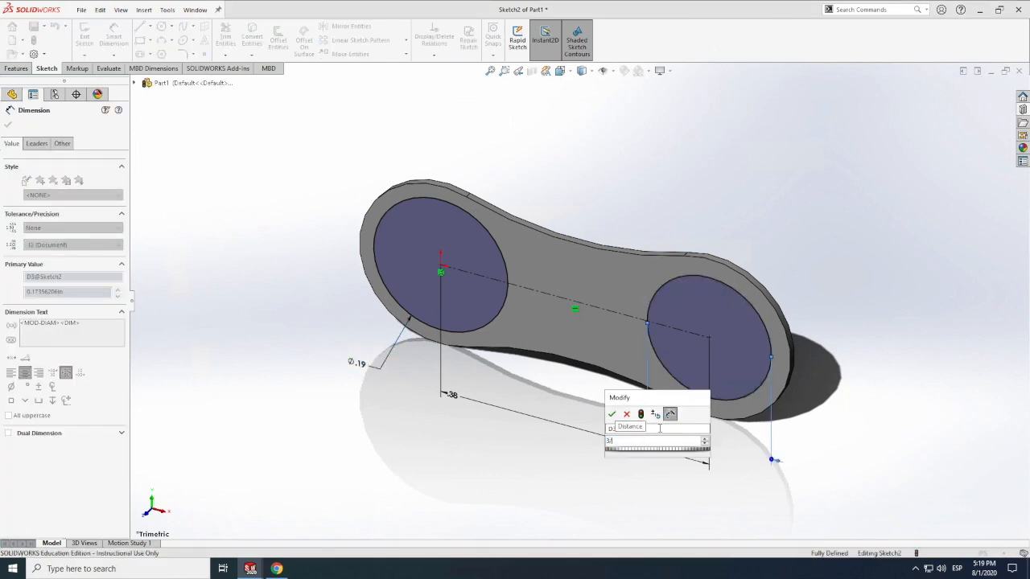
pyautogui.press('Return')
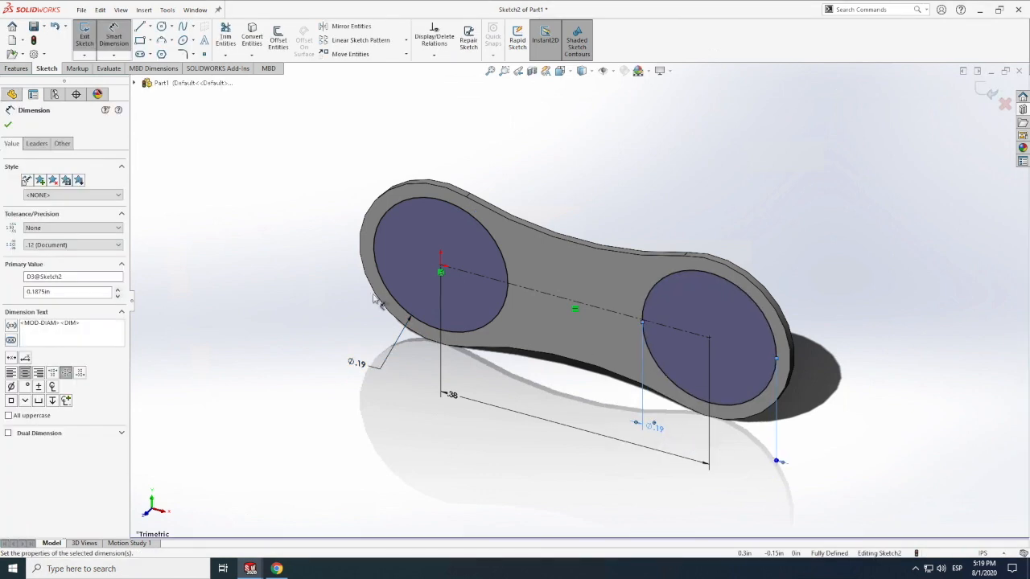
# Step: Check the #35 chain's roller dimensions in the browser's roller chain specifications table, then return to the link sketch
pyautogui.scroll(-2, 674, 438)
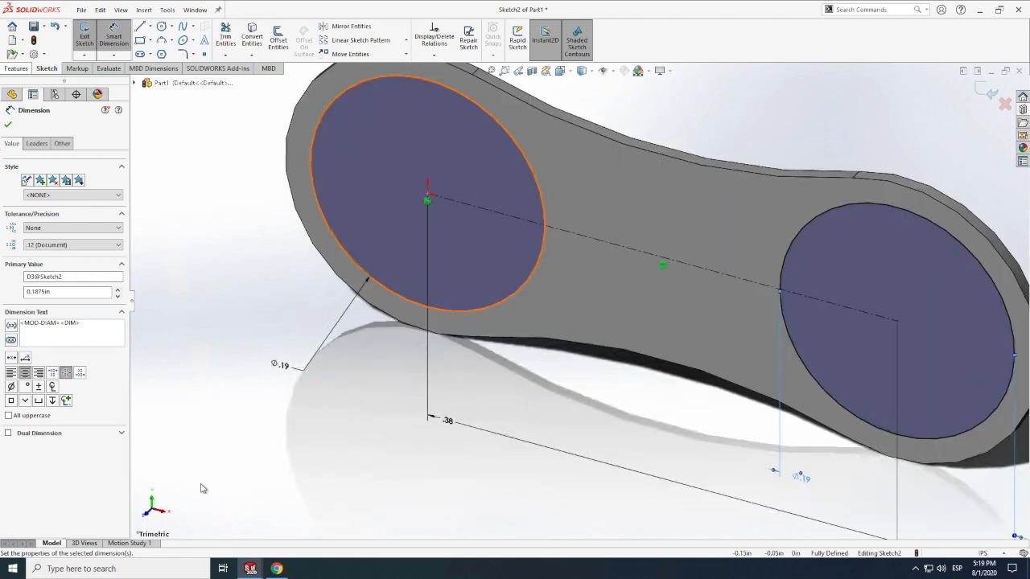
pyautogui.press('z')
pyautogui.press('z')
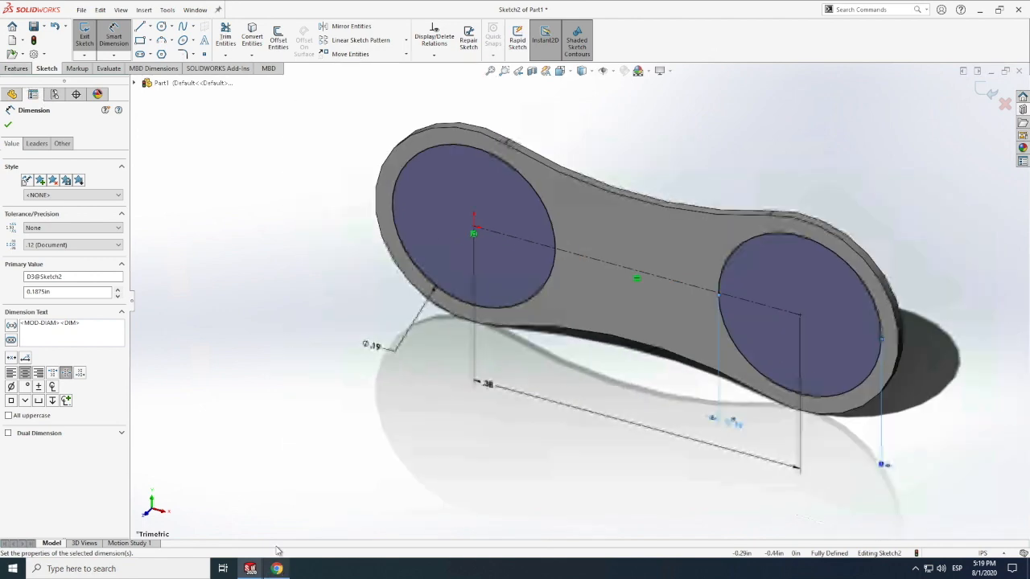
pyautogui.click(277, 568)
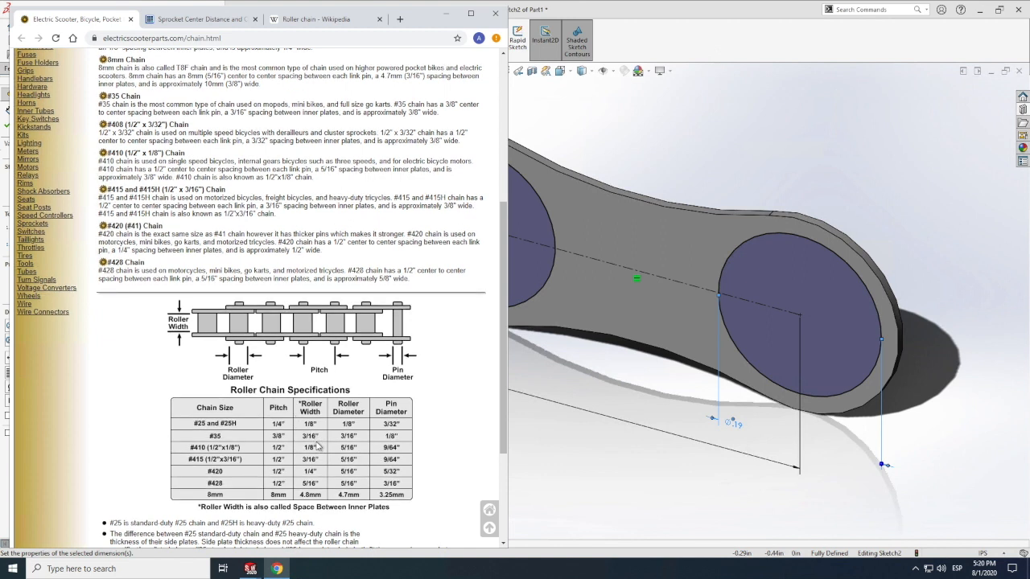
pyautogui.scroll(1, 312, 445)
pyautogui.scroll(1, 309, 443)
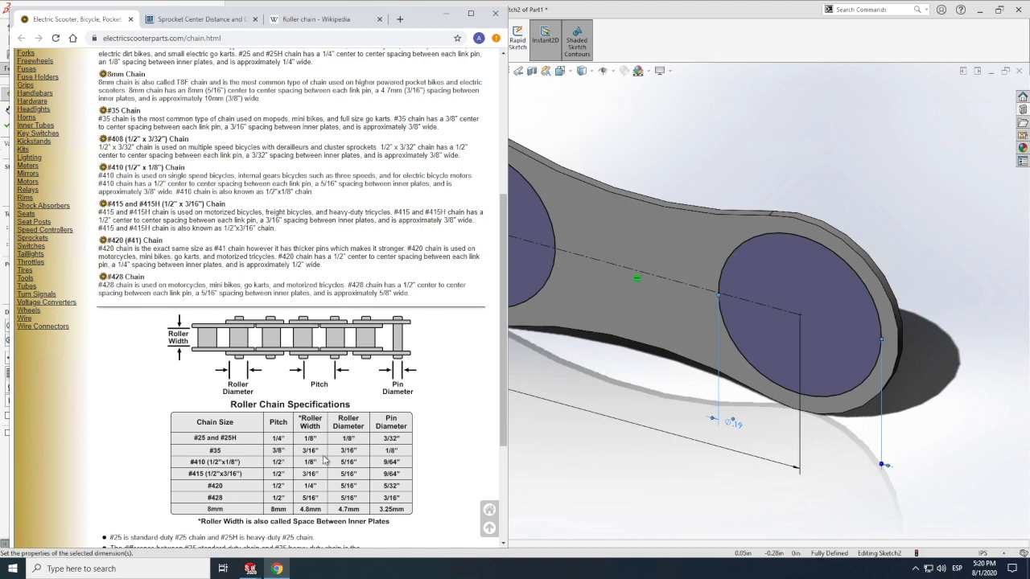
pyautogui.click(627, 469)
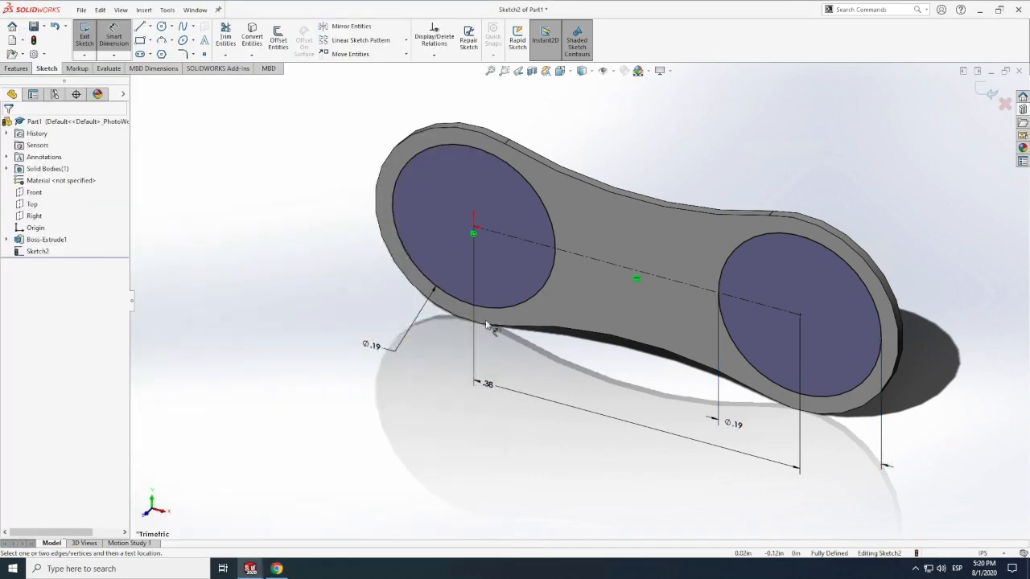
# Step: Extrude both 0.1875 in circles 0.125 in outward from the link plate as merged roller bosses
pyautogui.click(16, 68)
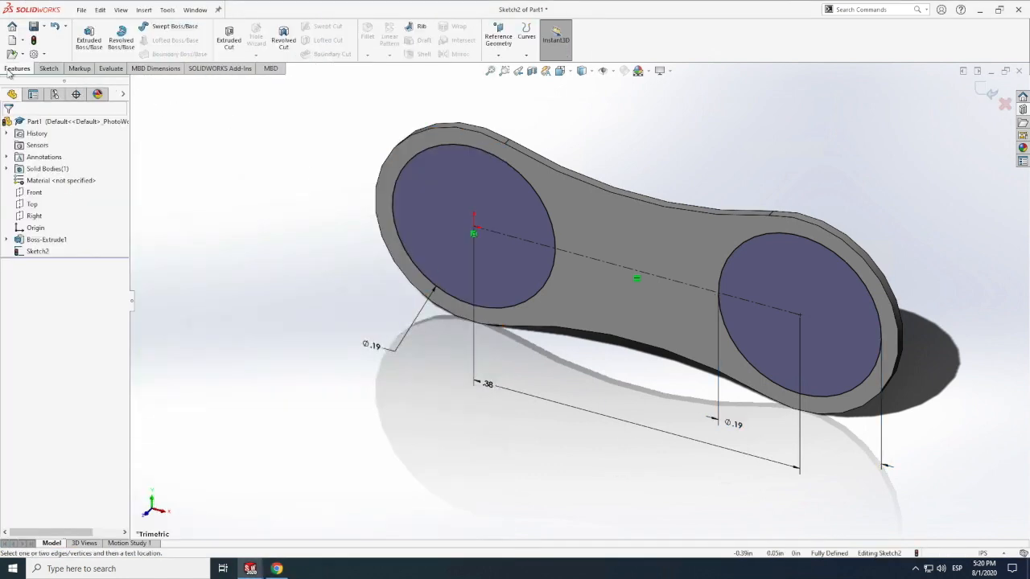
pyautogui.click(89, 37)
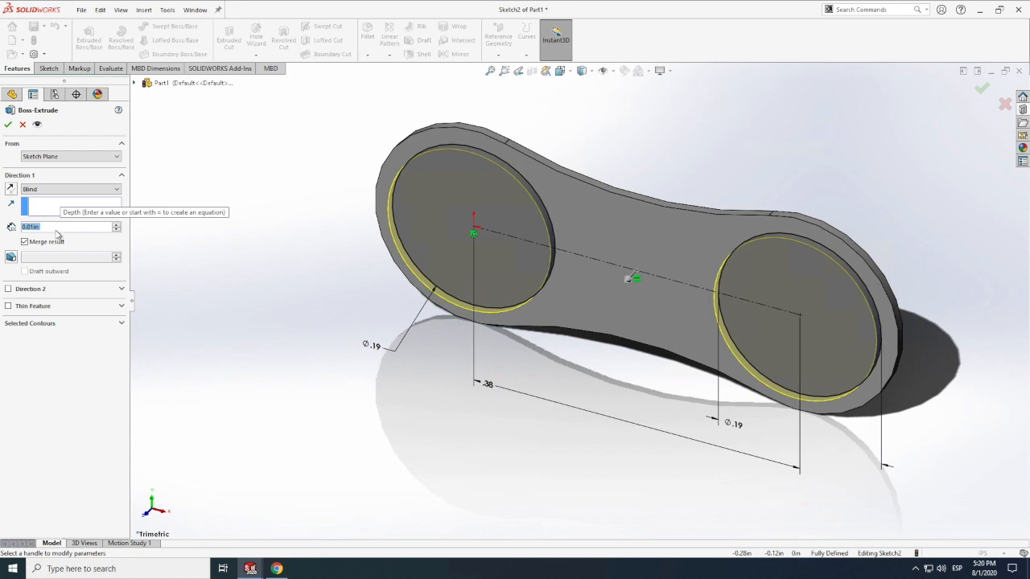
pyautogui.press('BackSpace')
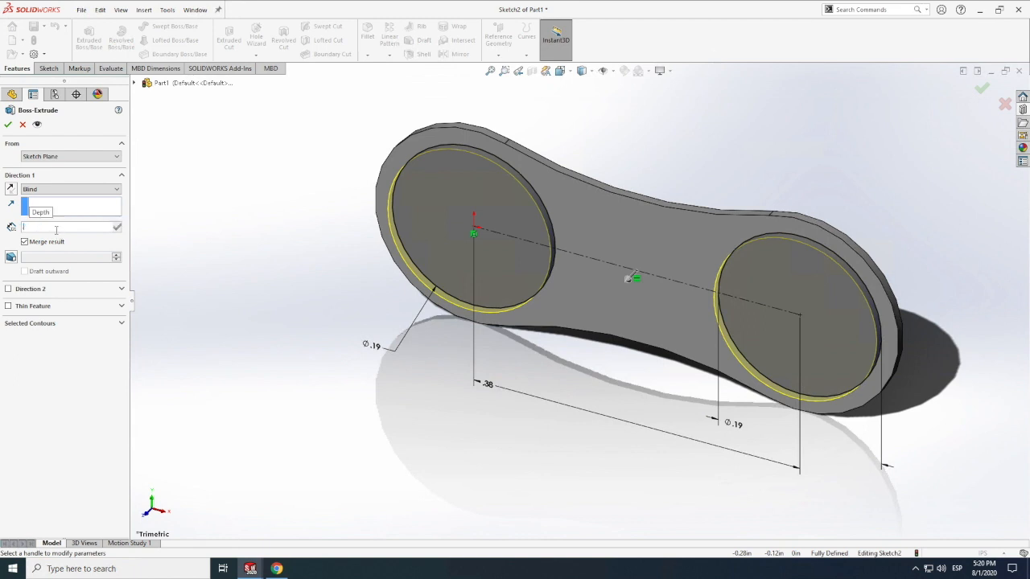
pyautogui.write('=.125')
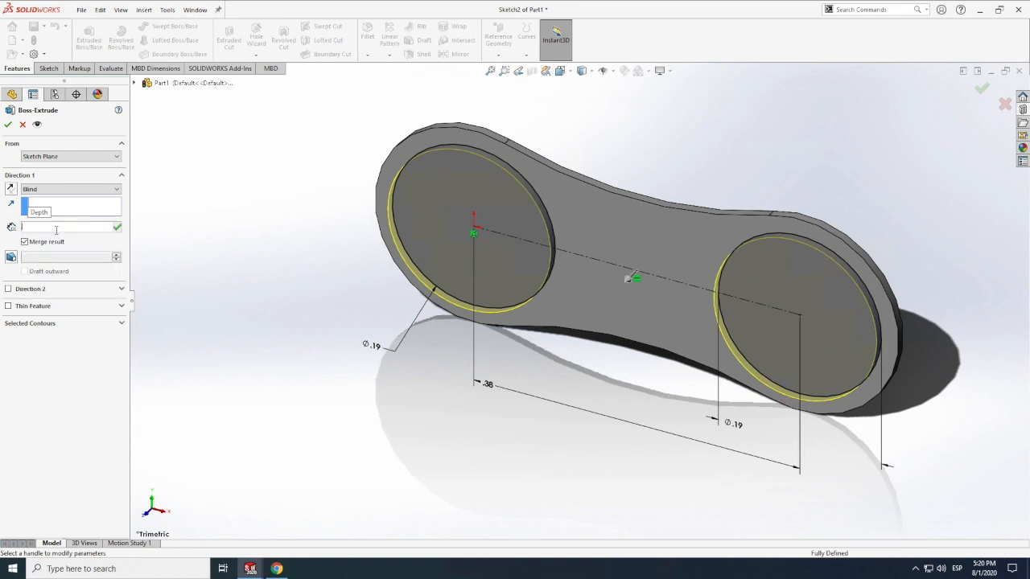
pyautogui.press('Return')
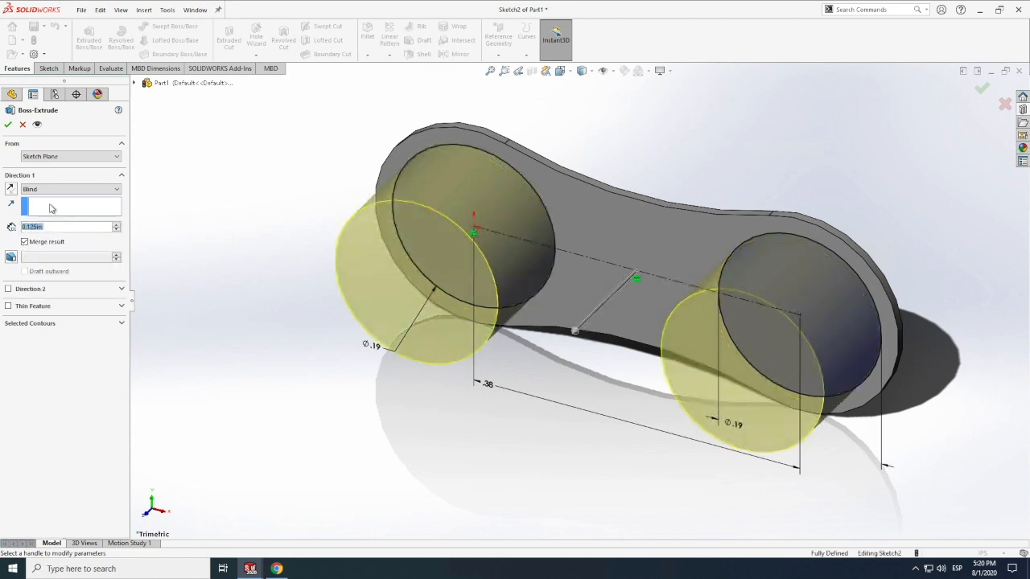
pyautogui.click(7, 125)
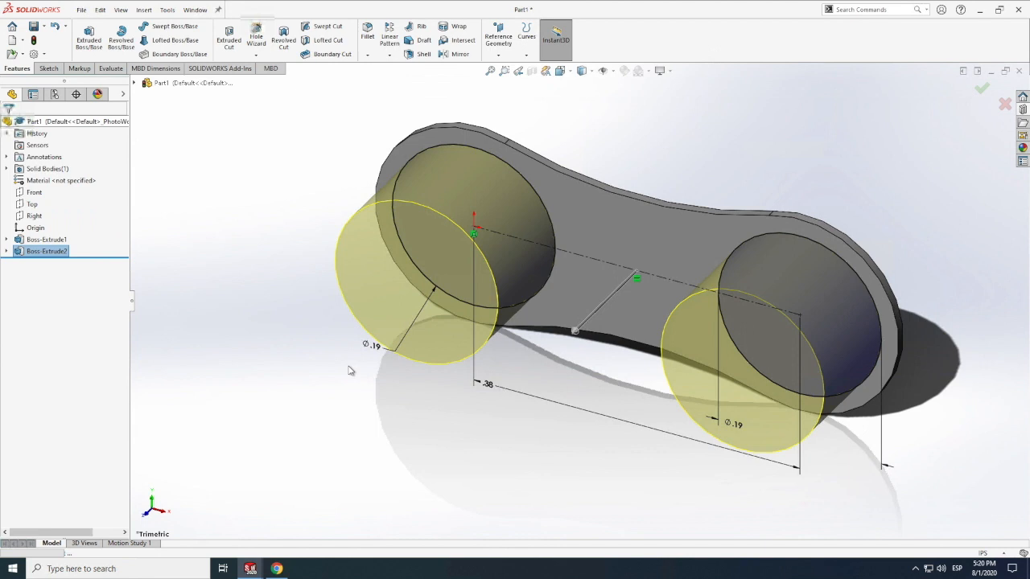
pyautogui.click(317, 174)
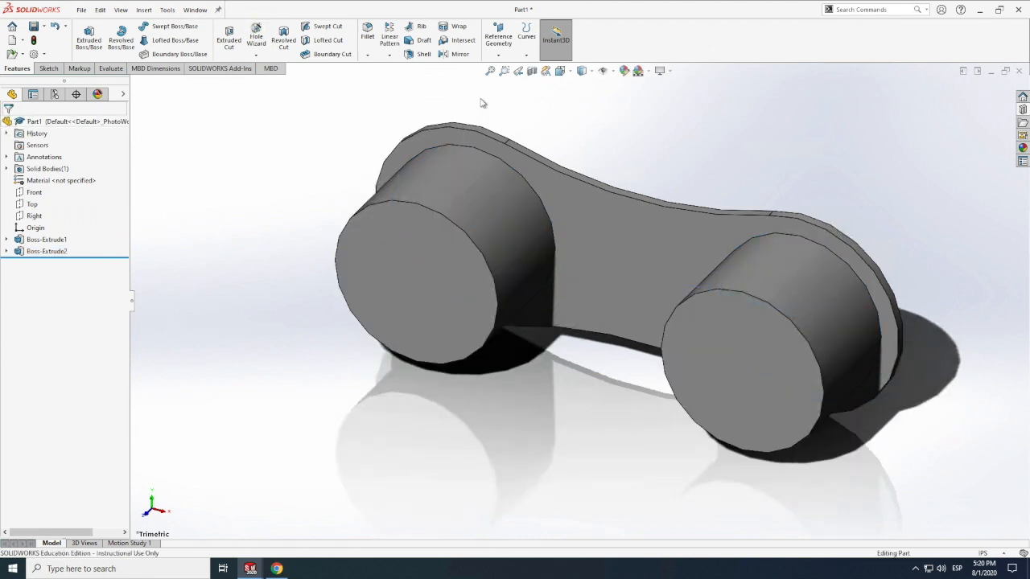
# Step: Mirror the whole link body about the flat end face of a roller, with the solids merged
pyautogui.click(456, 55)
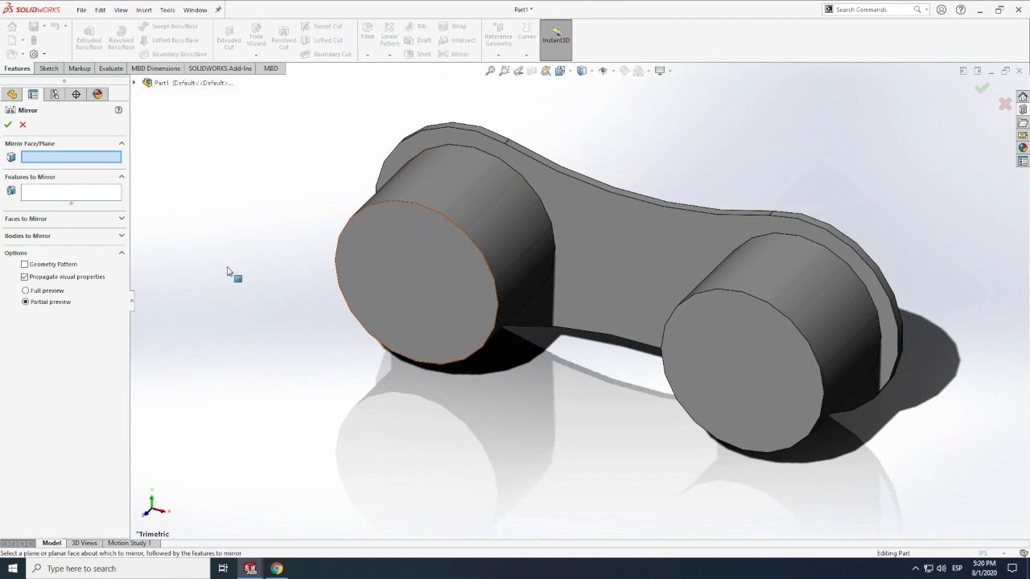
pyautogui.click(40, 236)
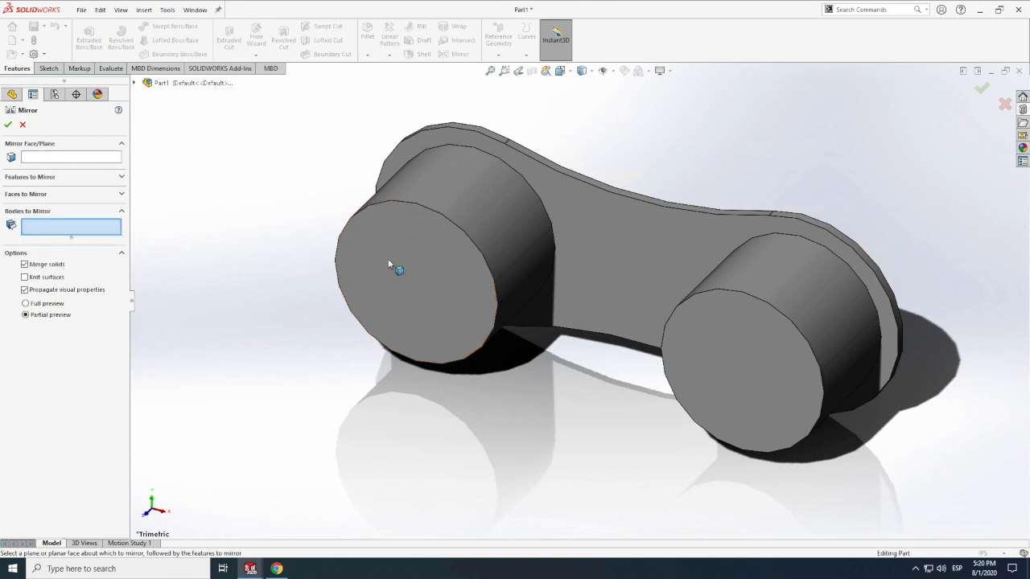
pyautogui.click(413, 260)
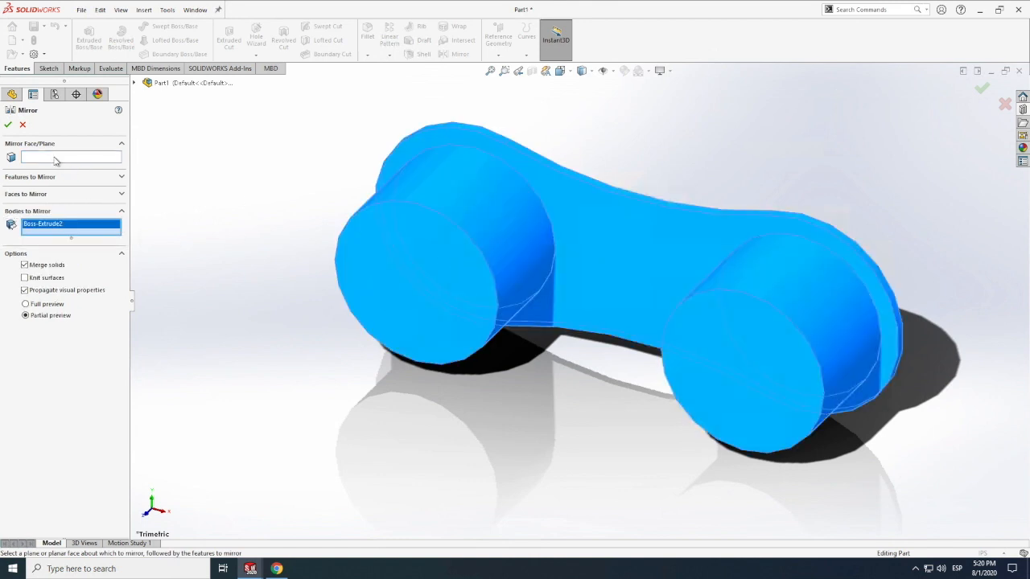
pyautogui.click(56, 160)
pyautogui.click(424, 249)
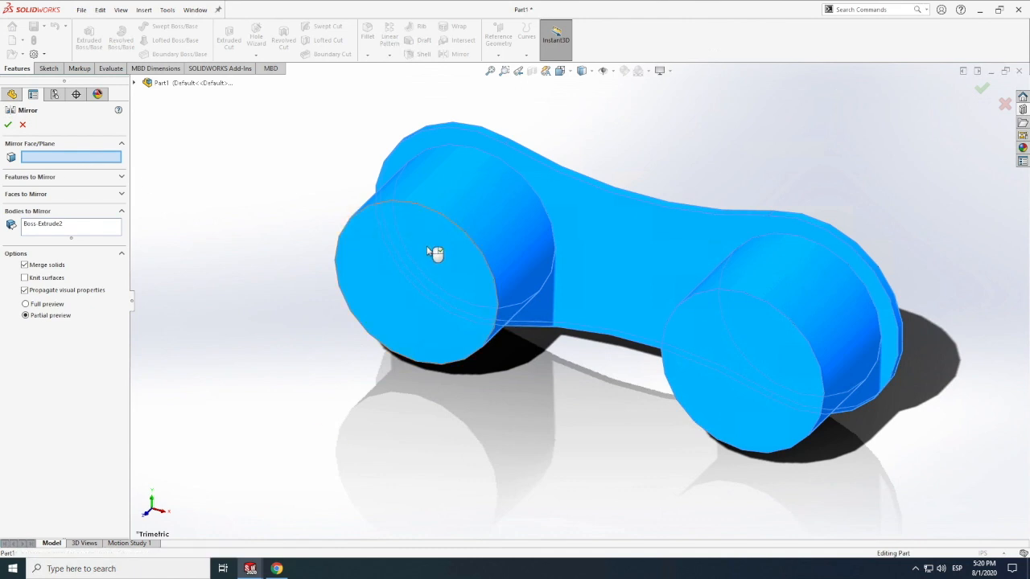
pyautogui.click(7, 125)
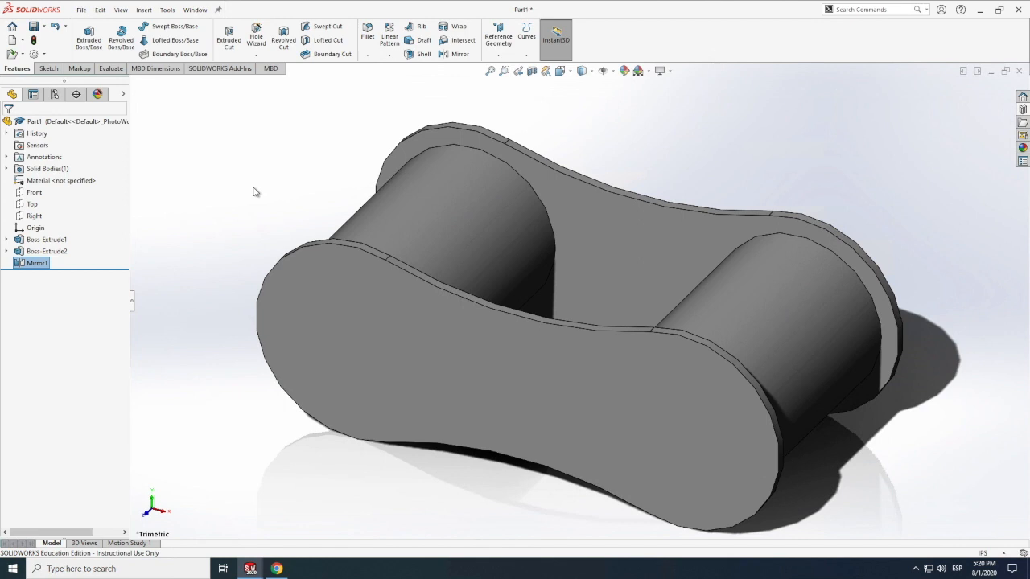
pyautogui.click(256, 192)
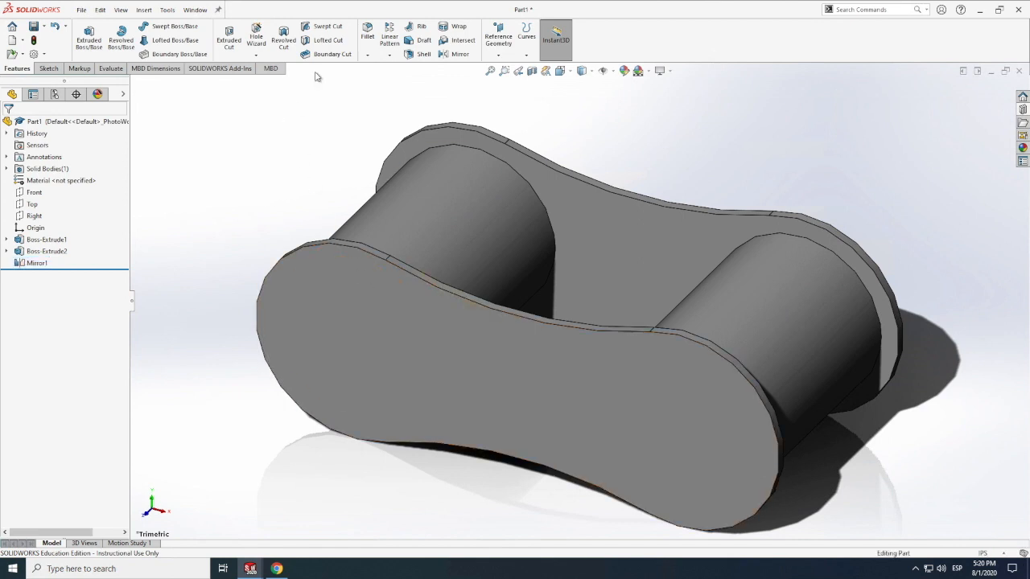
# Step: Create a reference plane midway between the inner faces of the two link plates
pyautogui.click(498, 42)
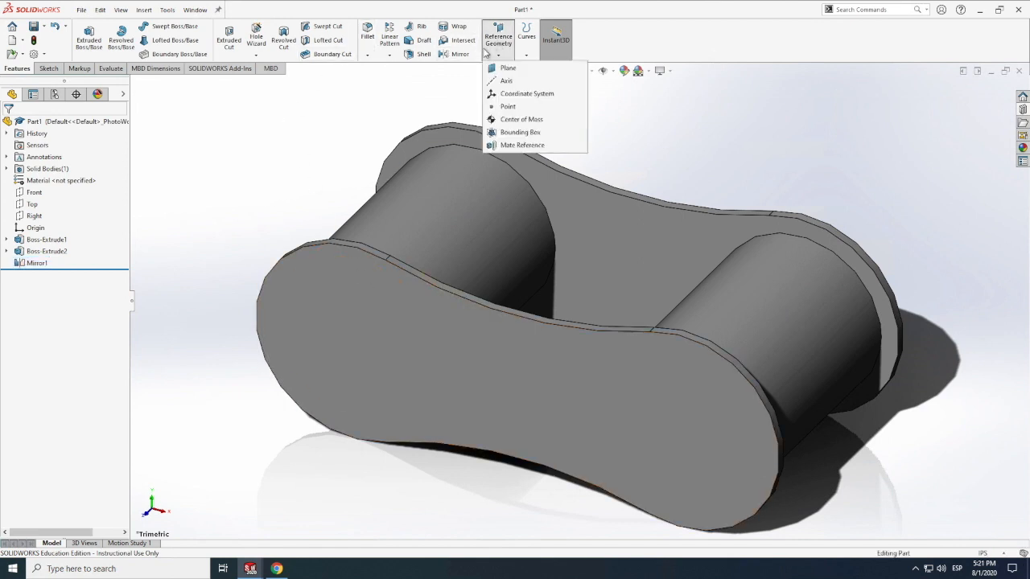
pyautogui.click(509, 68)
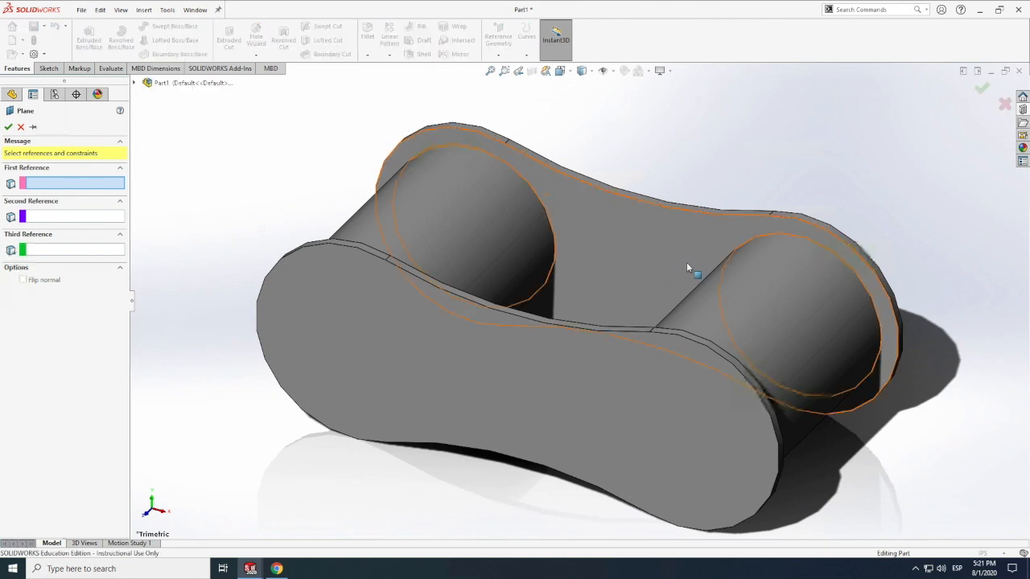
pyautogui.click(605, 238)
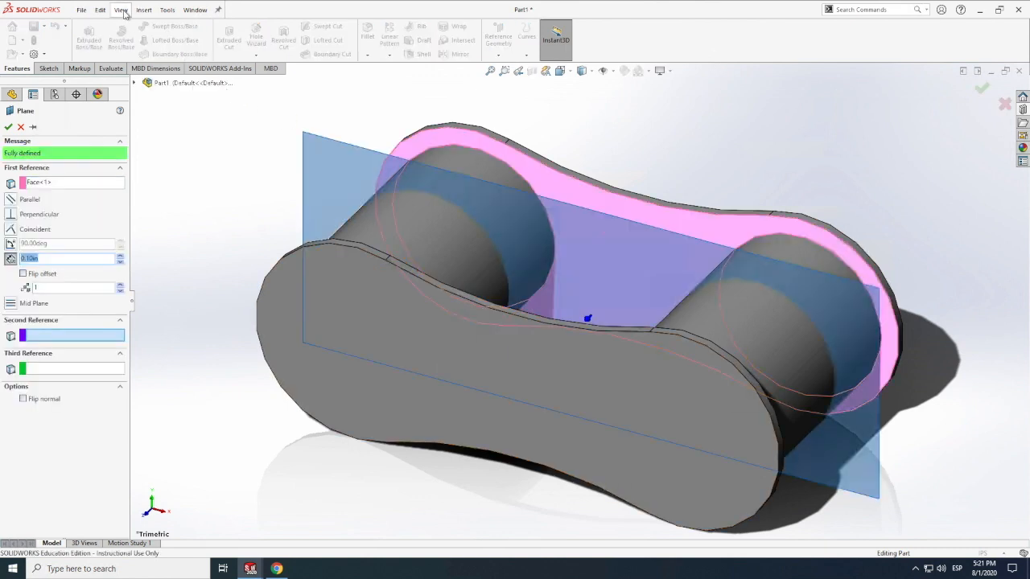
pyautogui.click(121, 9)
pyautogui.moveTo(152, 78)
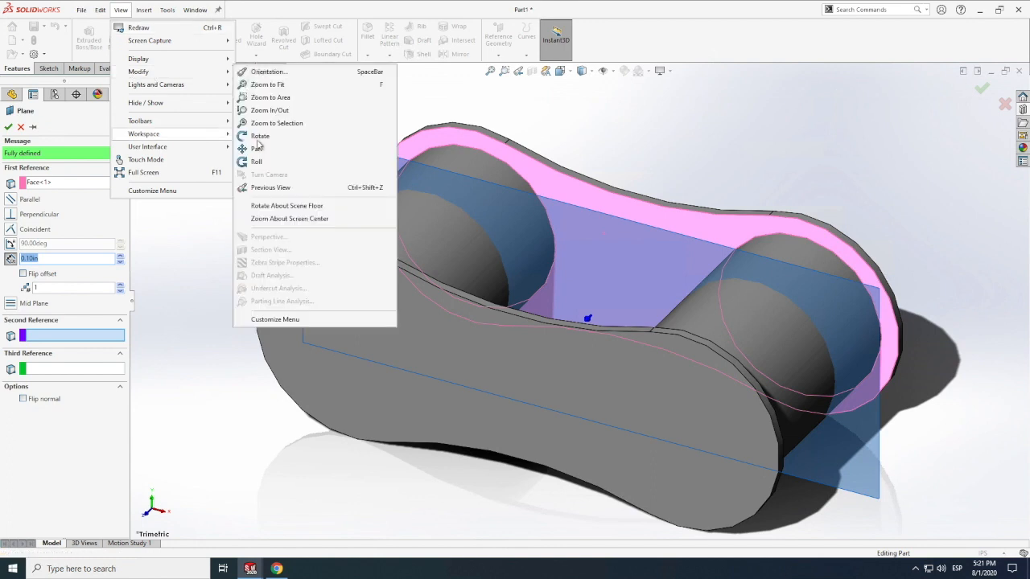
pyautogui.click(260, 137)
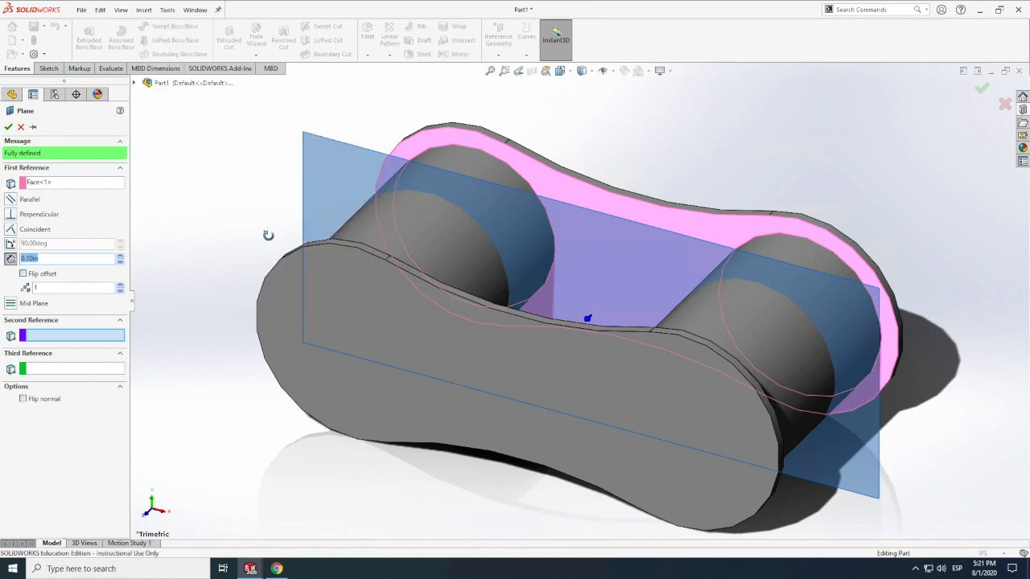
pyautogui.moveTo(264, 211); pyautogui.dragTo(269, 197)
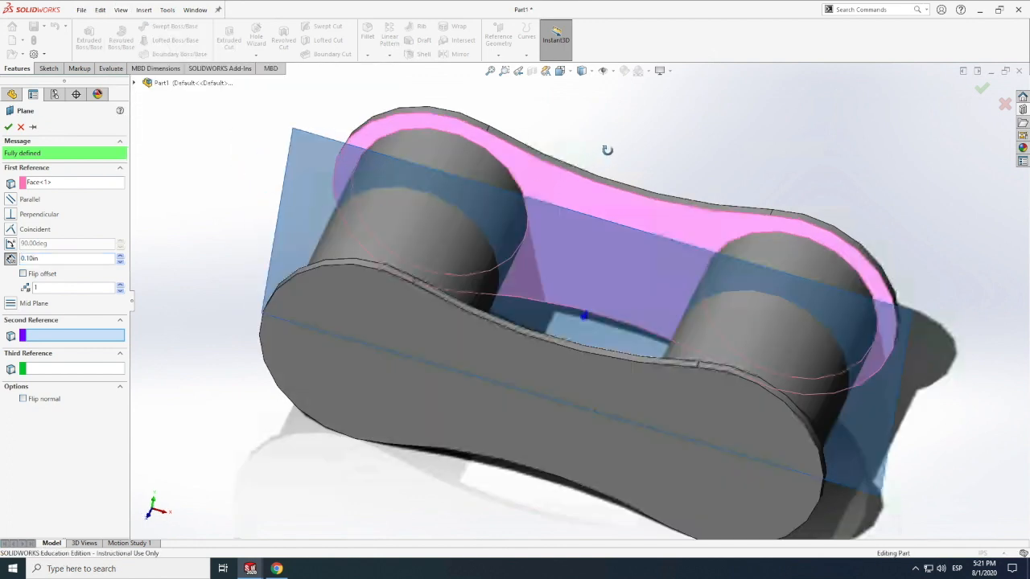
pyautogui.moveTo(607, 150); pyautogui.dragTo(611, 132)
pyautogui.moveTo(592, 189); pyautogui.dragTo(593, 190, button='middle')
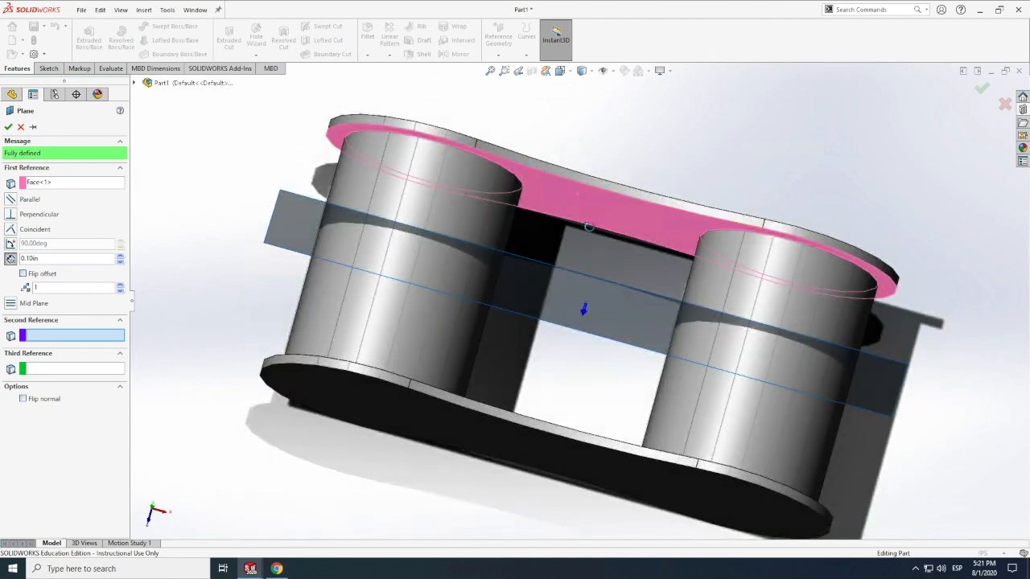
pyautogui.moveTo(588, 228); pyautogui.dragTo(576, 278, button='middle')
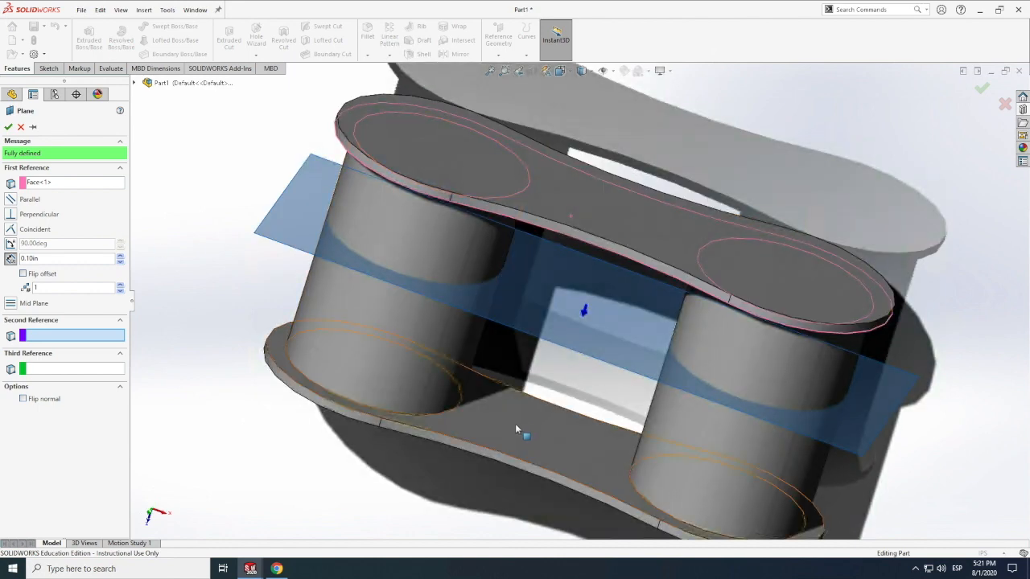
pyautogui.click(480, 327)
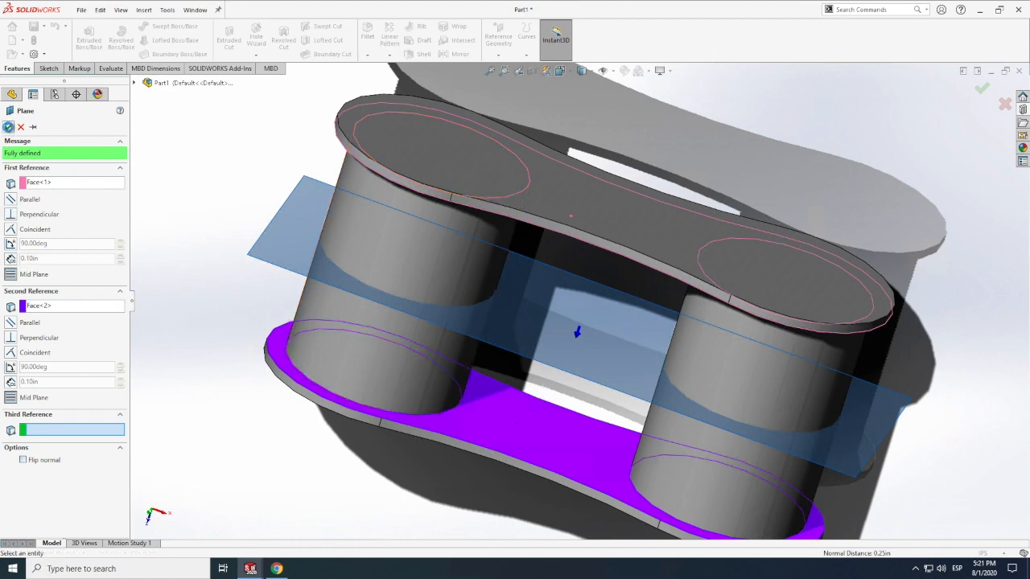
pyautogui.press('Return')
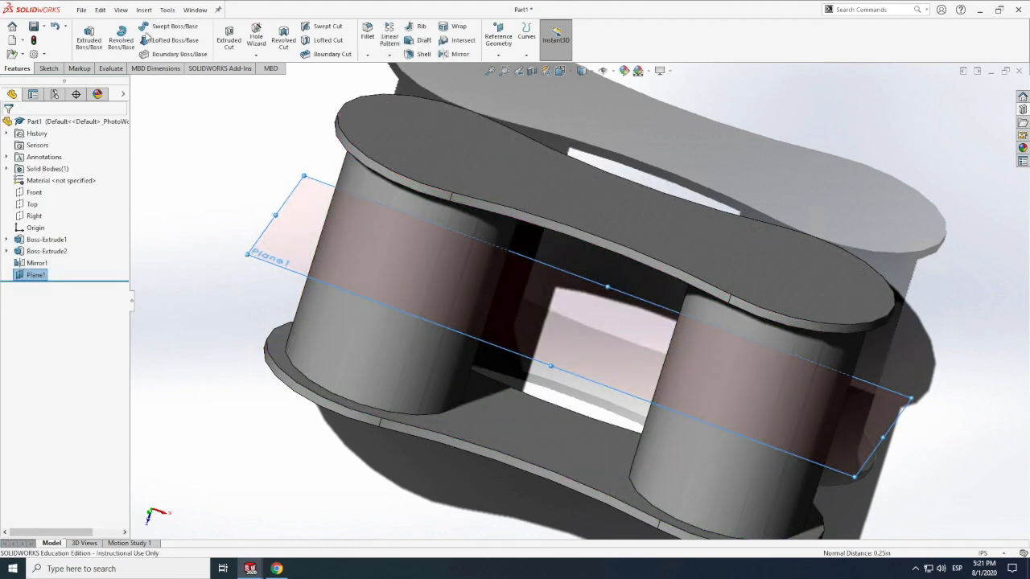
# Step: Inspect the mirrored link and its mid-plane, then check the #35 chain's pin diameter in the browser's roller chain specifications table
pyautogui.click(121, 10)
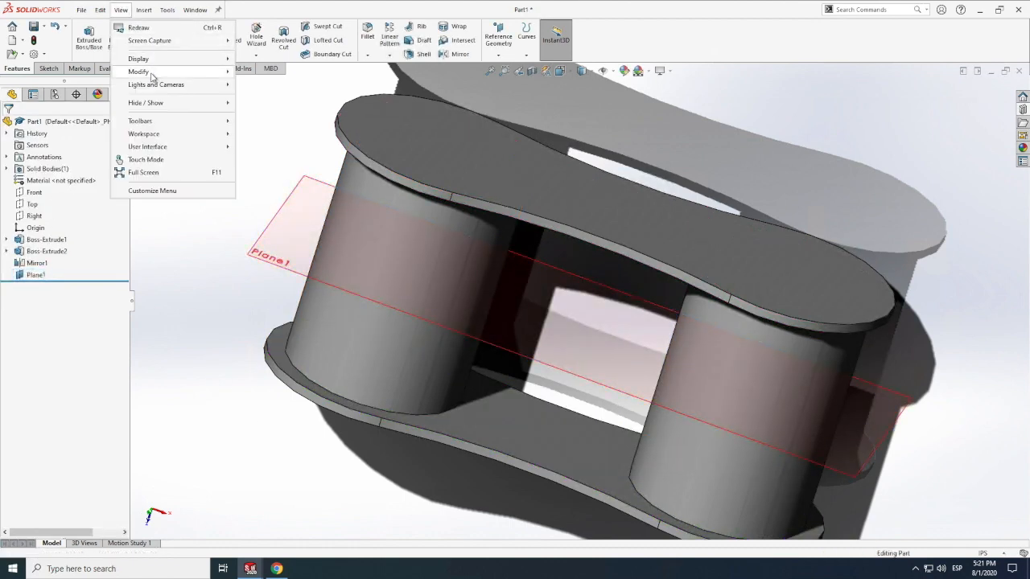
pyautogui.moveTo(151, 73)
pyautogui.click(261, 138)
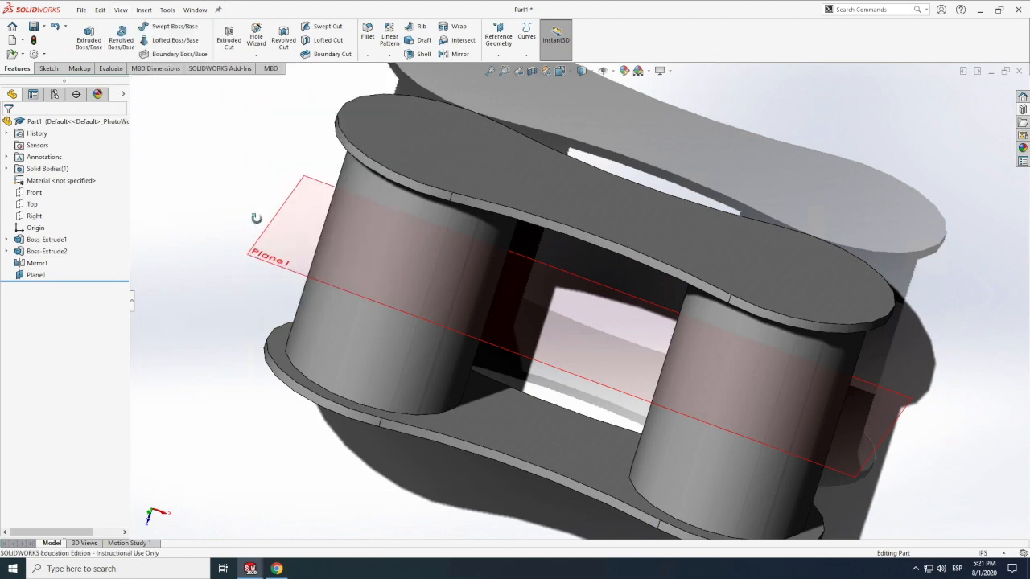
pyautogui.moveTo(267, 153); pyautogui.dragTo(234, 213)
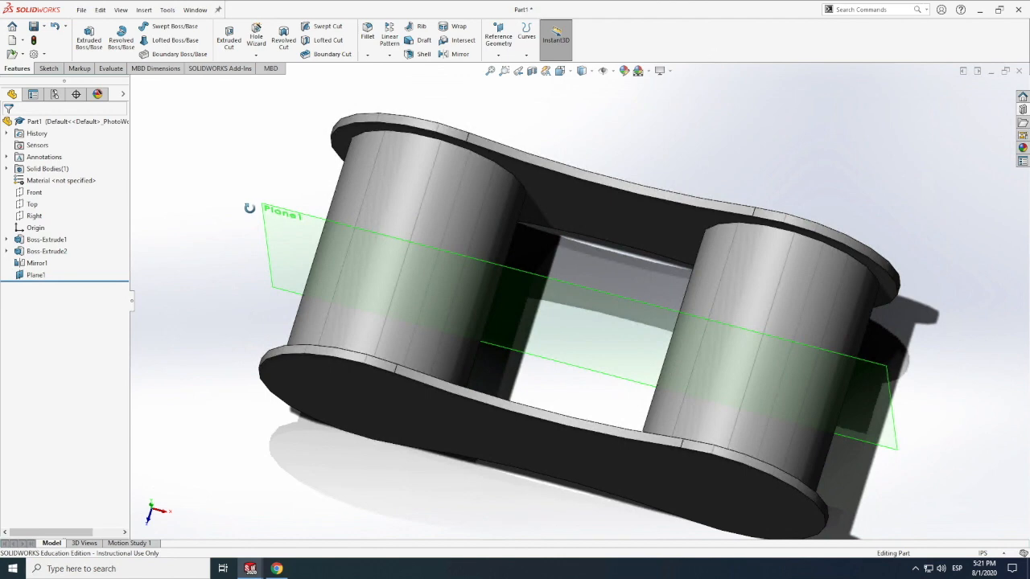
pyautogui.moveTo(264, 291); pyautogui.dragTo(268, 290)
pyautogui.press('z')
pyautogui.press('z')
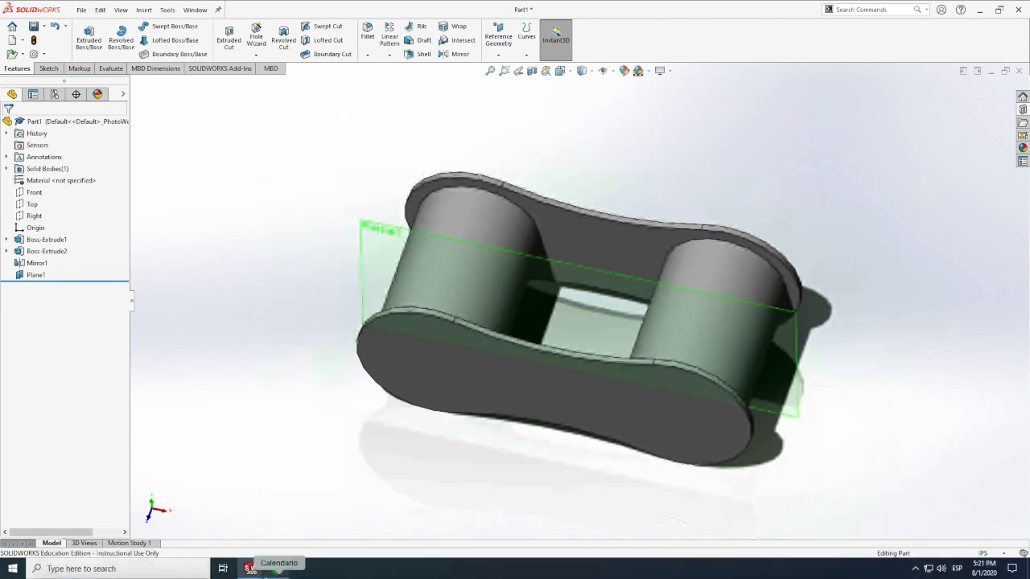
pyautogui.moveTo(276, 569)
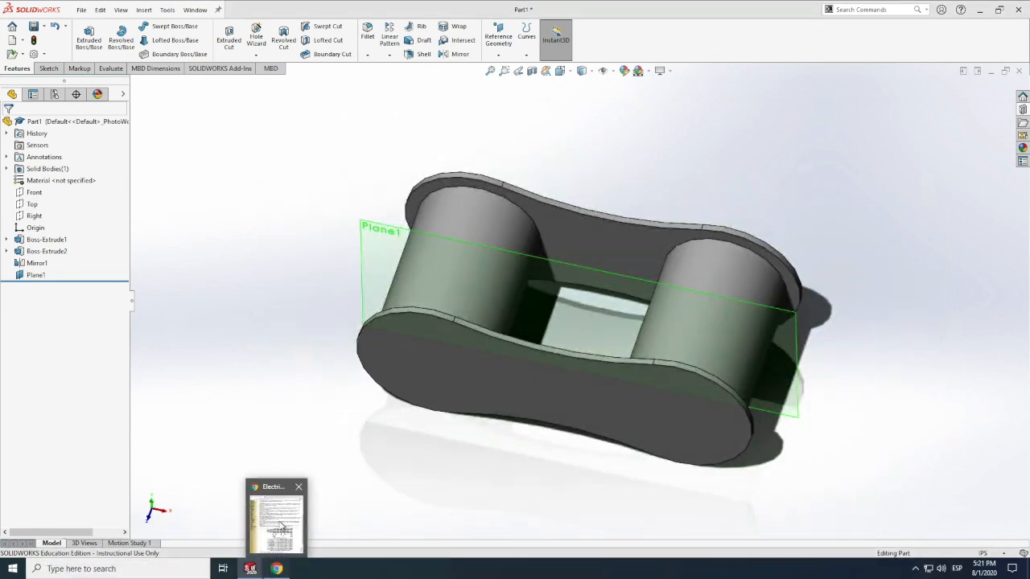
pyautogui.click(282, 527)
pyautogui.scroll(-1, 394, 366)
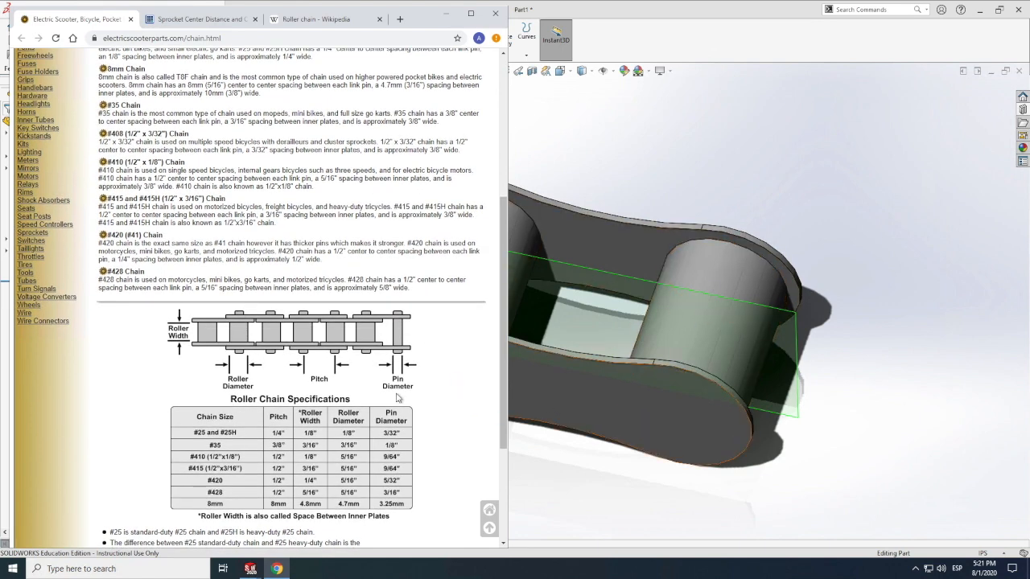
pyautogui.click(666, 480)
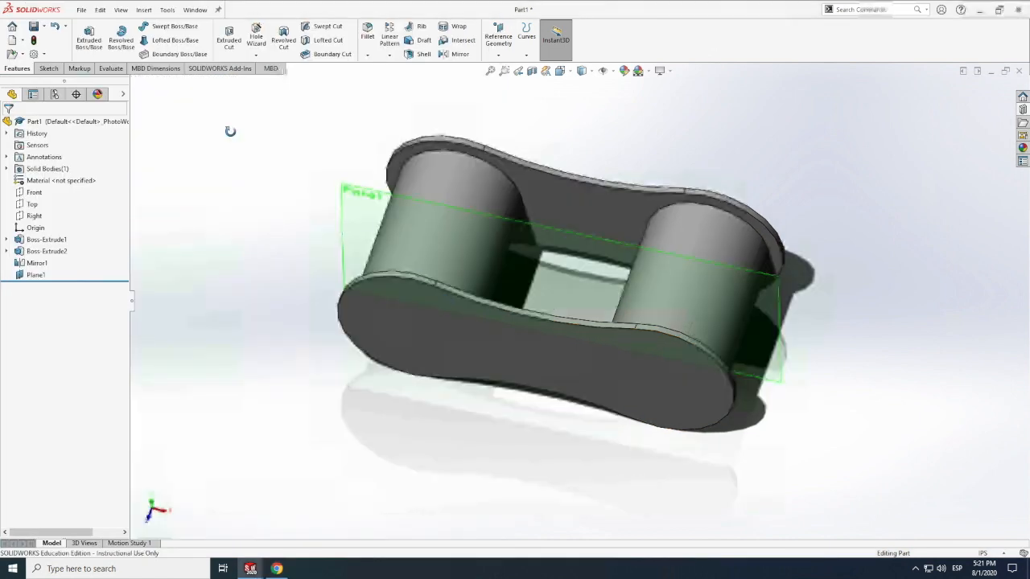
# Step: On the link plate's outer face, sketch a horizontal construction line about 0.39 in long from the origin toward the other roller
pyautogui.click(46, 69)
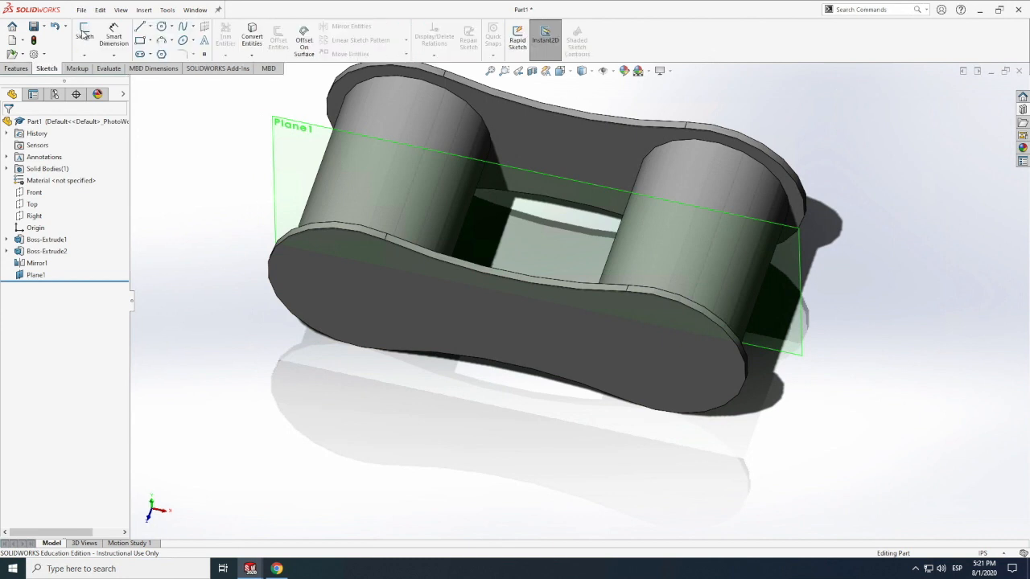
pyautogui.click(84, 35)
pyautogui.click(348, 290)
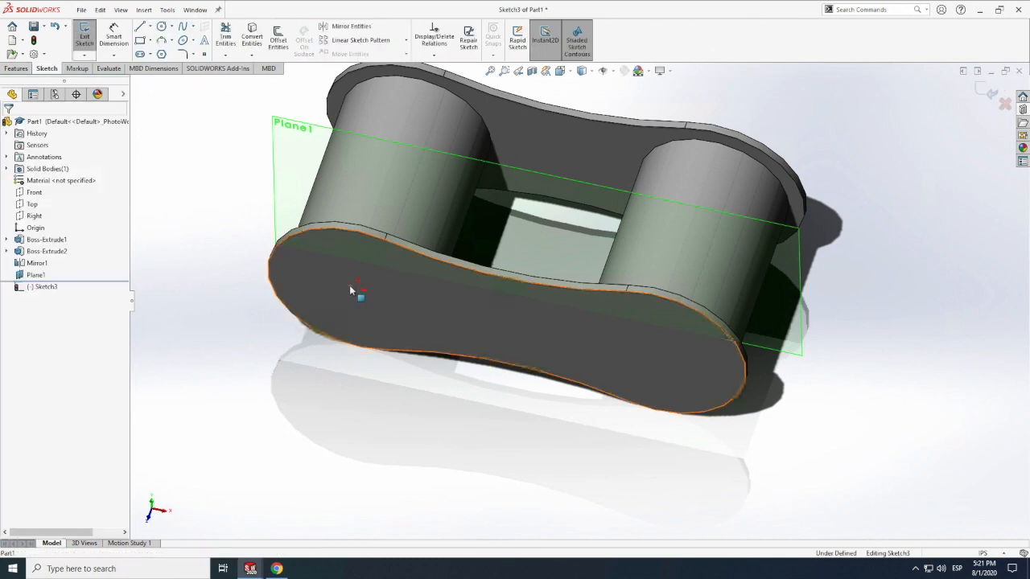
pyautogui.click(151, 29)
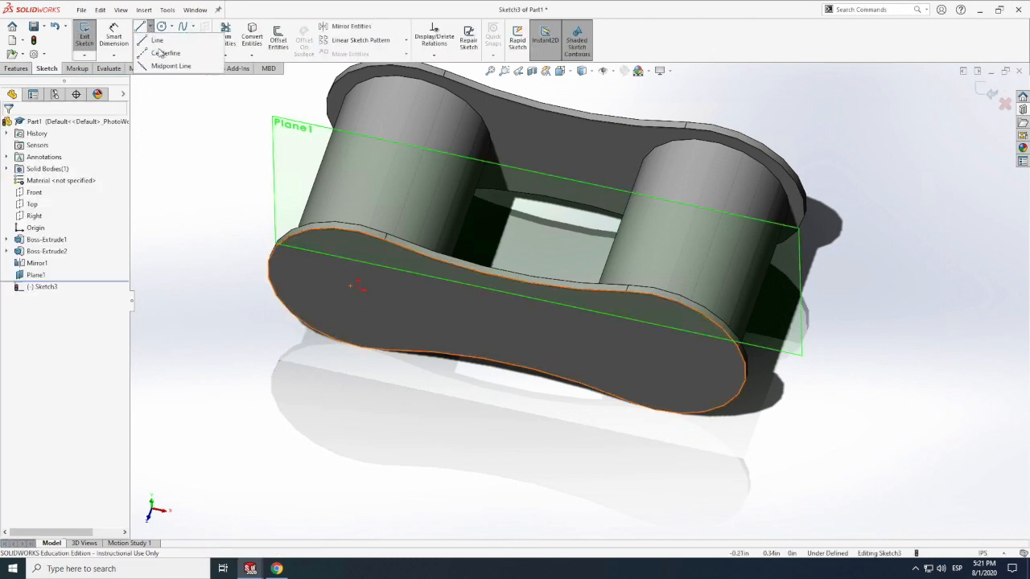
pyautogui.click(165, 42)
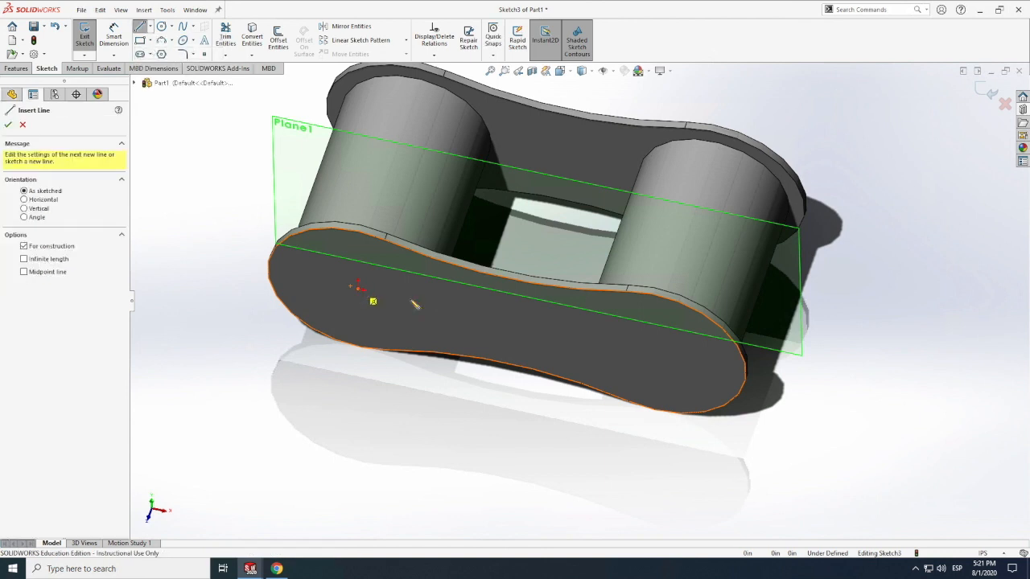
pyautogui.click(360, 288)
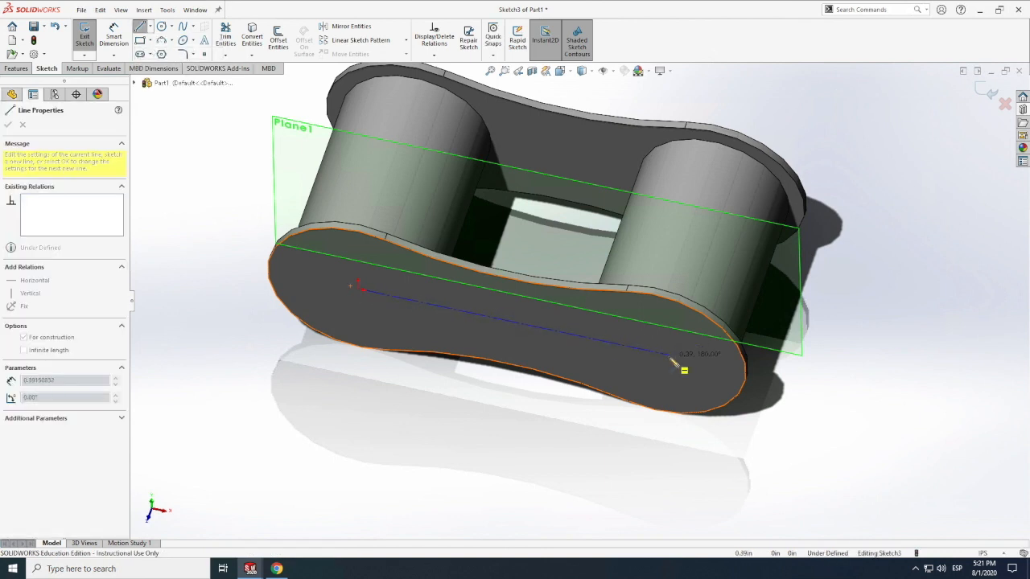
pyautogui.click(670, 355)
pyautogui.press('Escape')
# Step: Dimension the construction line's length at 3/8 in (0.375 in)
pyautogui.click(114, 32)
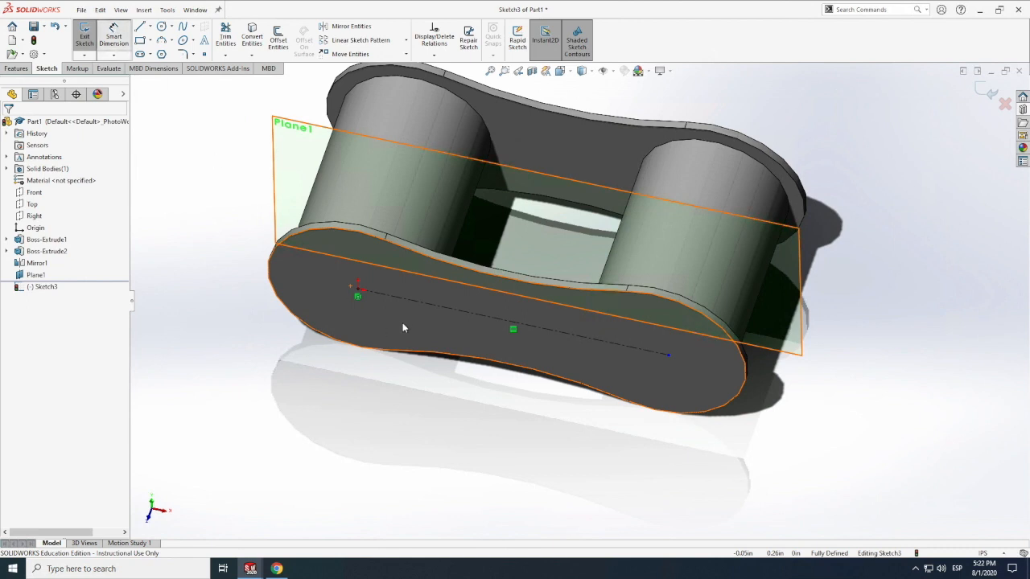
pyautogui.click(404, 389)
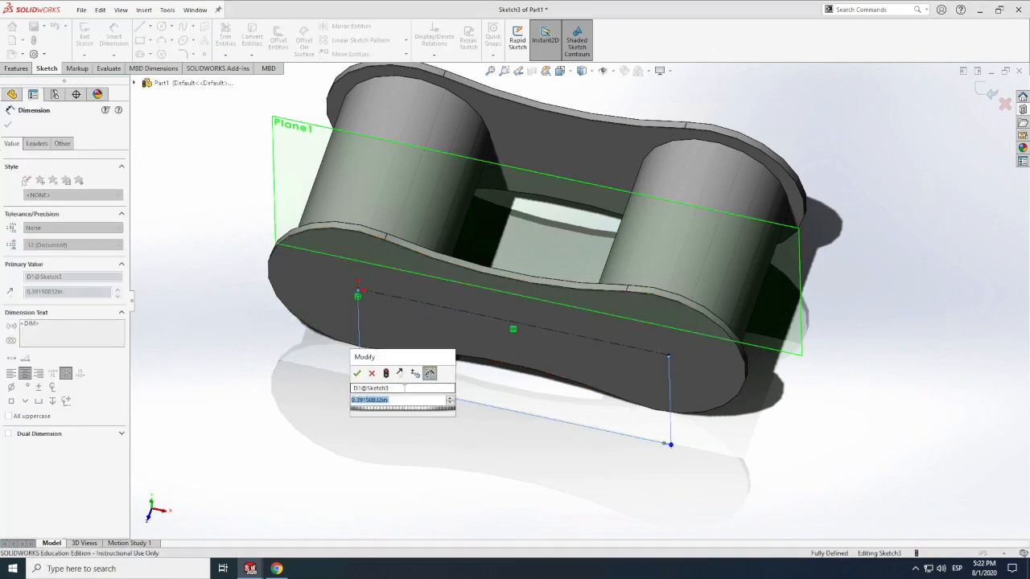
pyautogui.write('0.375')
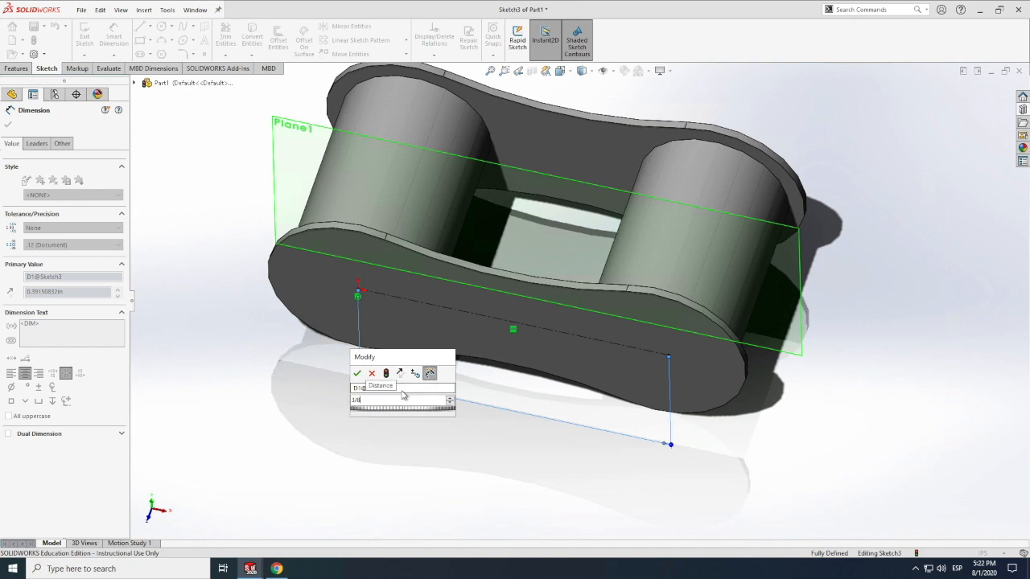
pyautogui.press('Return')
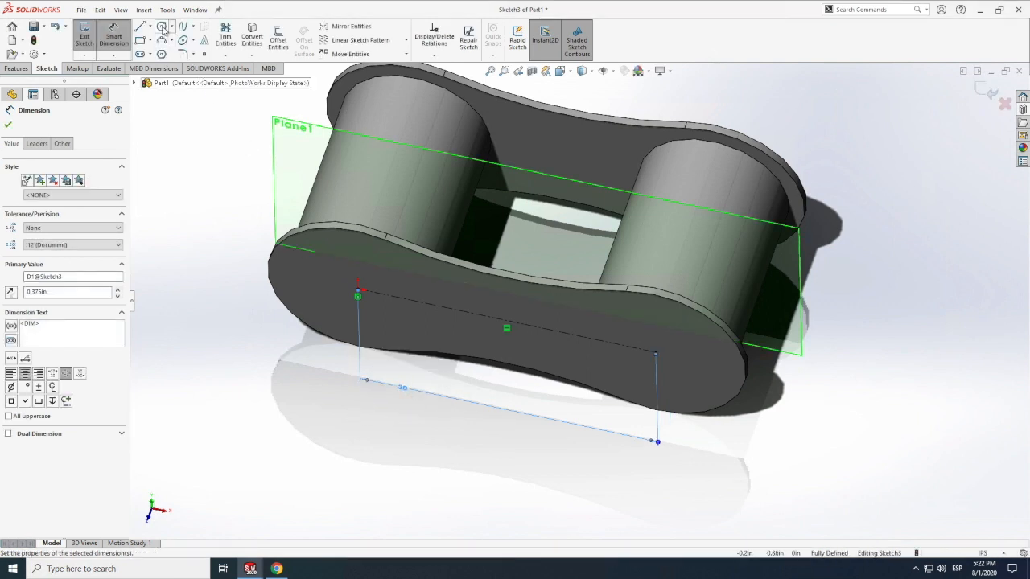
# Step: Sketch a circle at each end of the construction line, with radii of about 0.032 in at the origin and 0.025 in at the far end
pyautogui.click(162, 26)
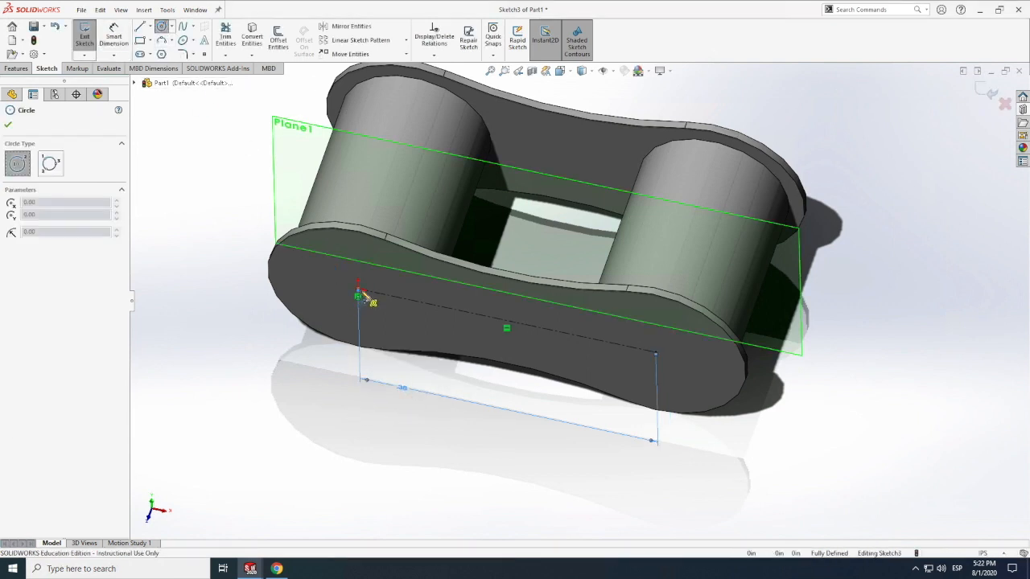
pyautogui.click(360, 290)
pyautogui.click(384, 296)
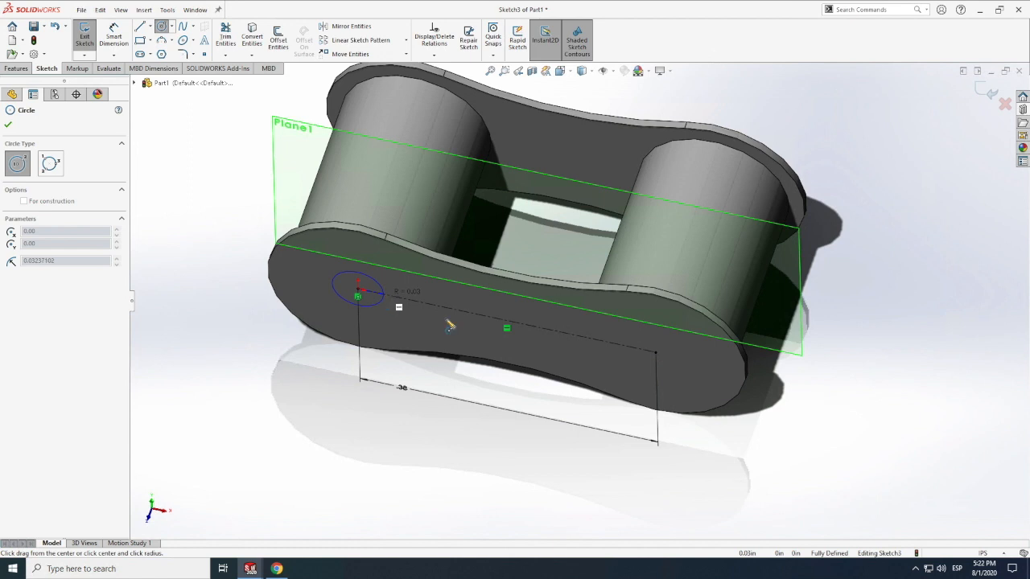
pyautogui.click(656, 353)
pyautogui.click(675, 357)
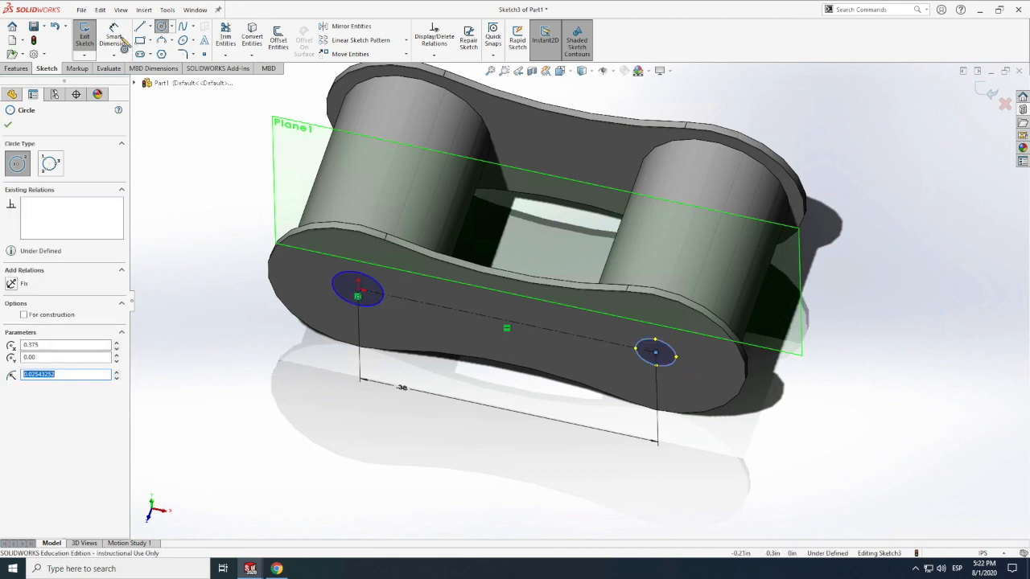
# Step: Dimension both circles on the link plate to a diameter of 0.125 in
pyautogui.click(114, 34)
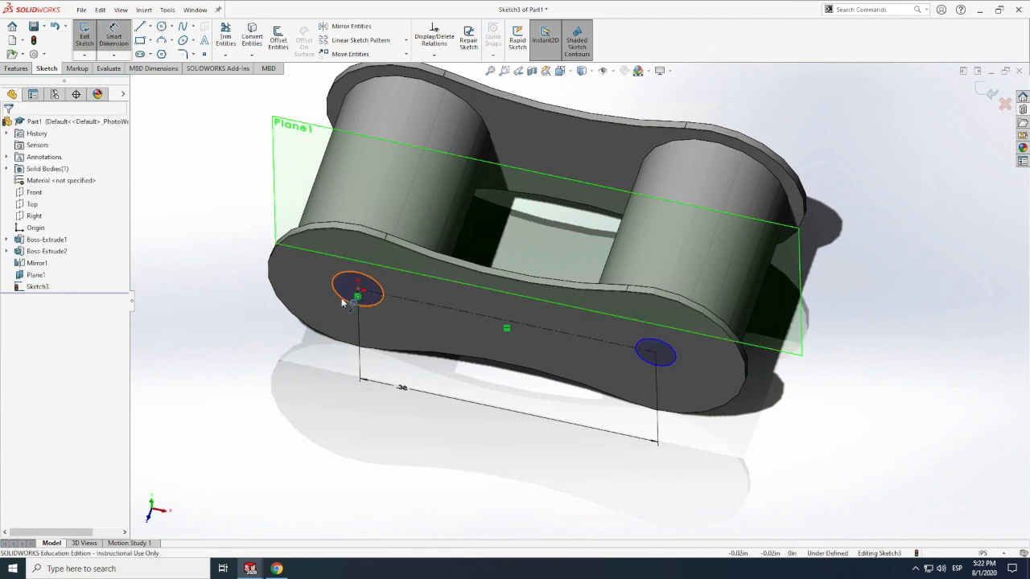
pyautogui.click(343, 304)
pyautogui.scroll(1, 314, 386)
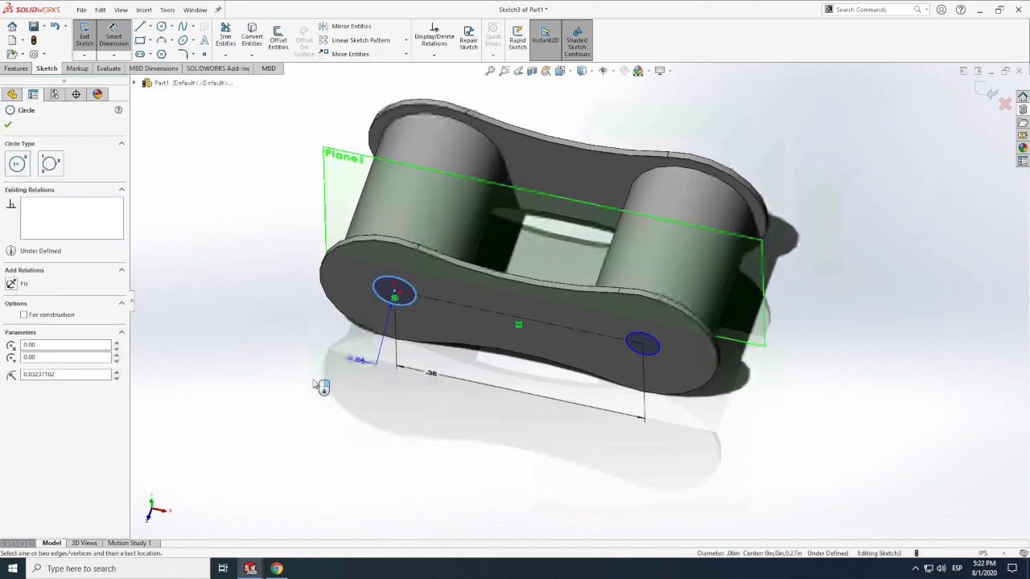
pyautogui.scroll(-2, 320, 387)
pyautogui.click(315, 390)
pyautogui.write('.125')
pyautogui.press('Return')
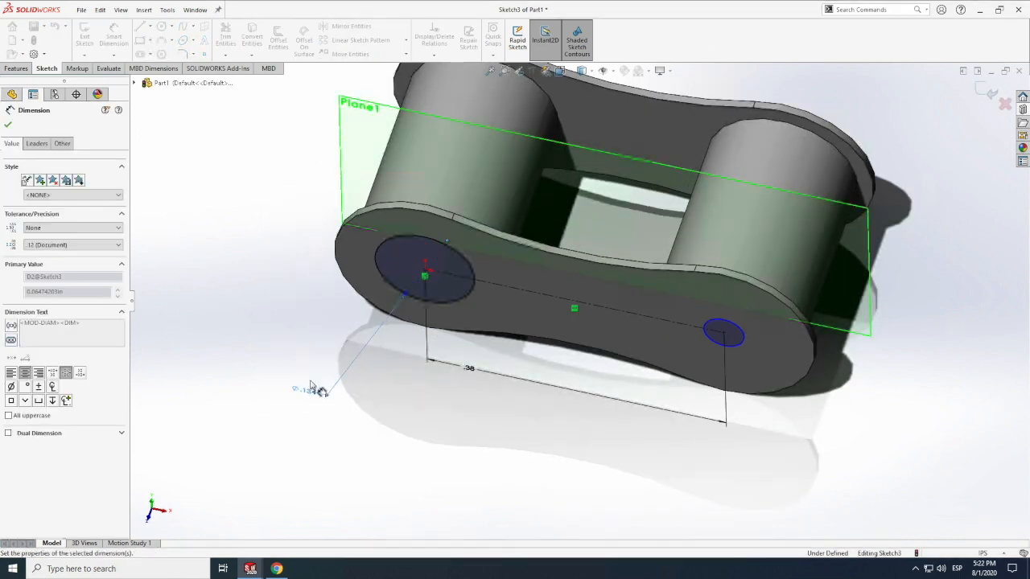
pyautogui.click(747, 354)
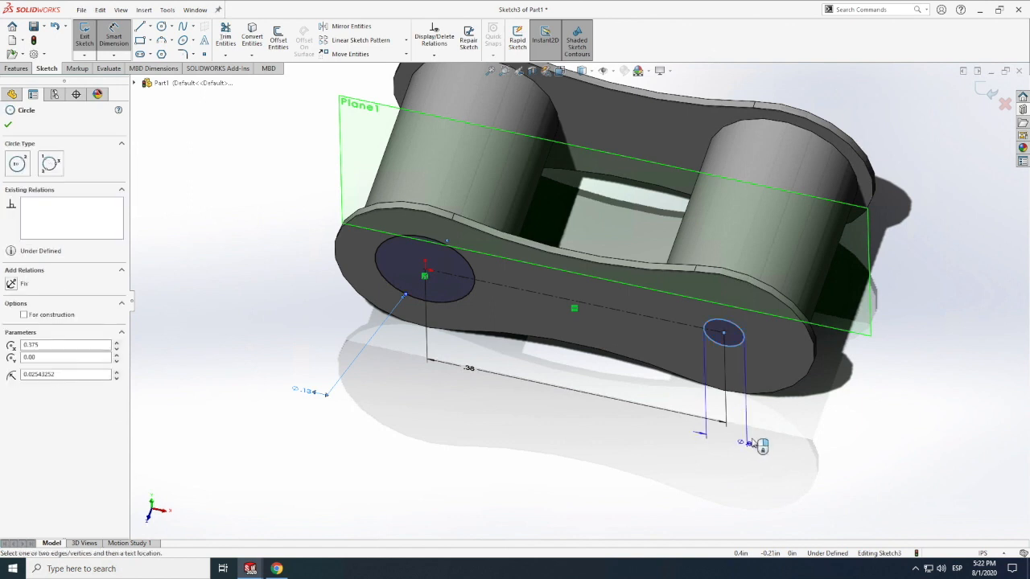
pyautogui.click(760, 445)
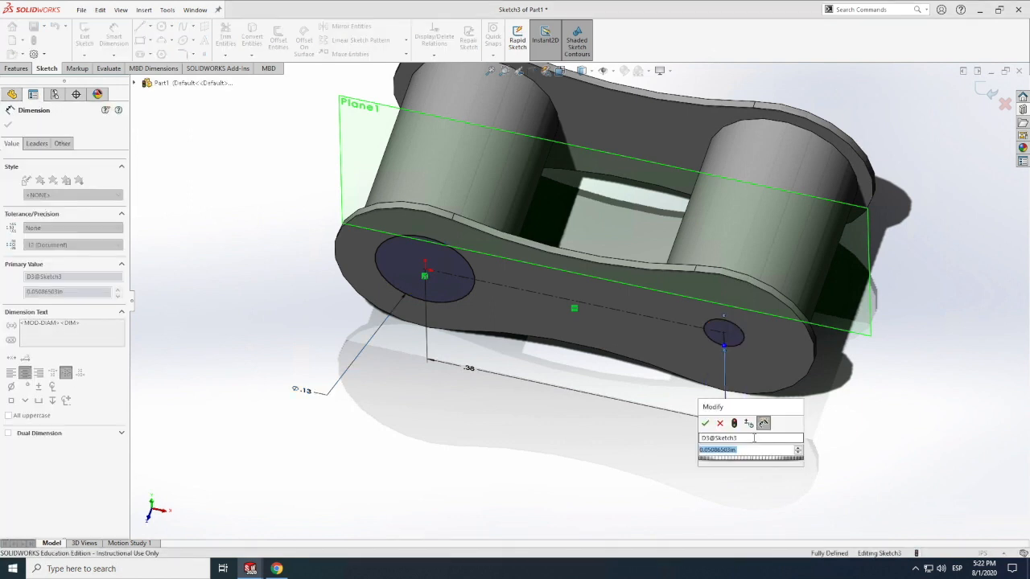
pyautogui.write('0.125')
pyautogui.press('Return')
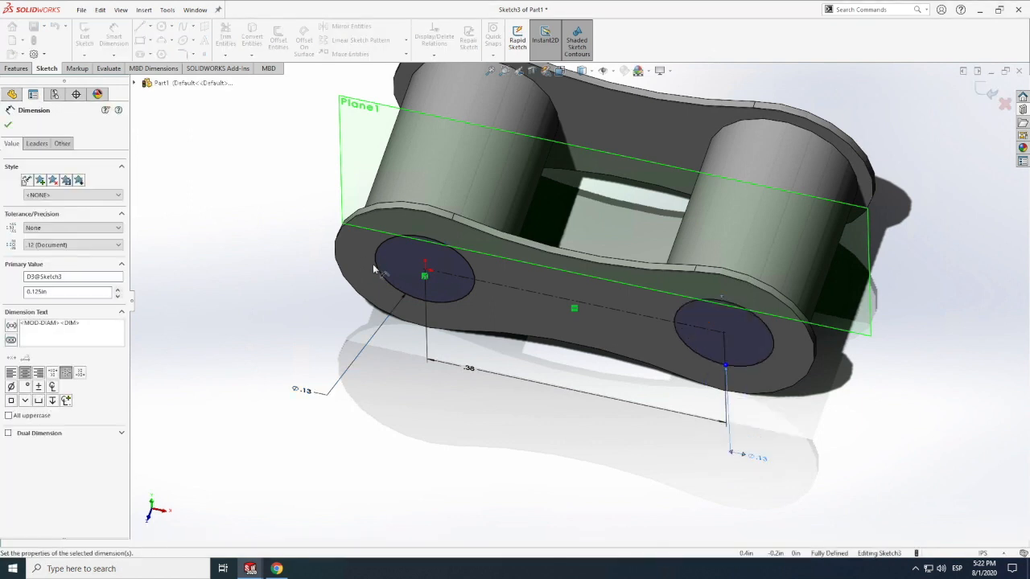
# Step: Cut both circles 0.355 in deep with a blind Extruded Cut through the rollers and both link plates
pyautogui.scroll(-3, 15, 71)
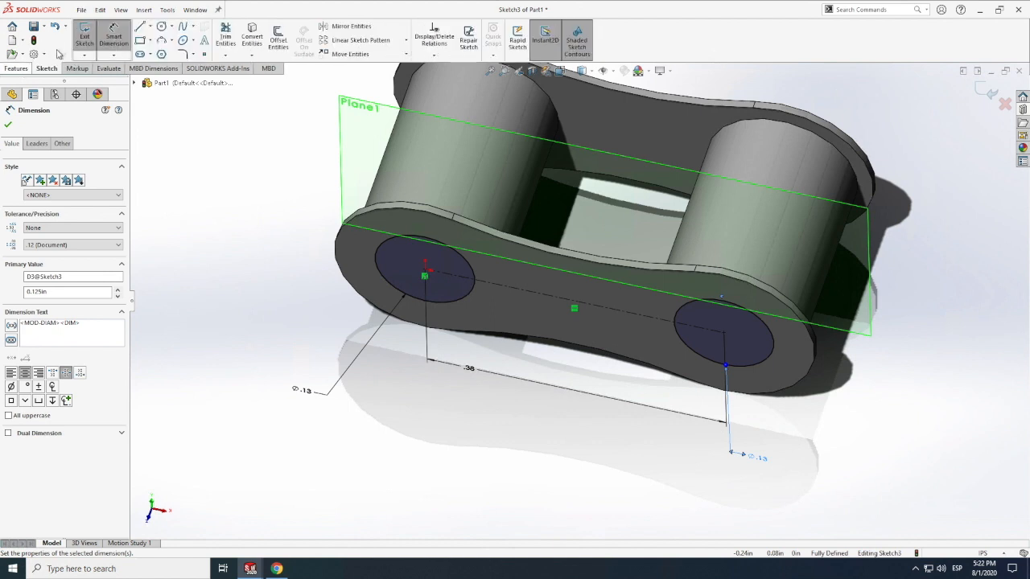
pyautogui.click(13, 74)
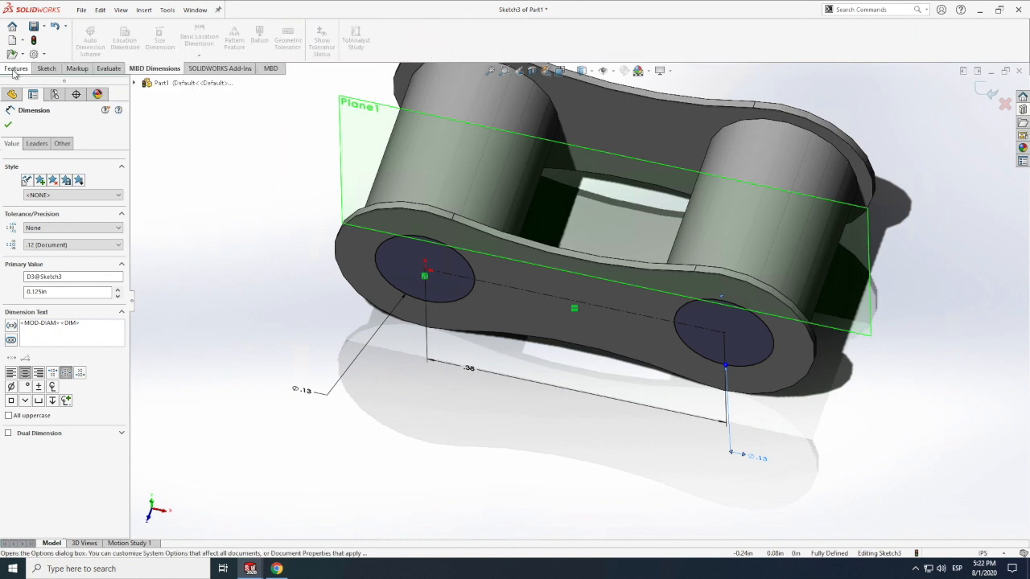
pyautogui.click(13, 72)
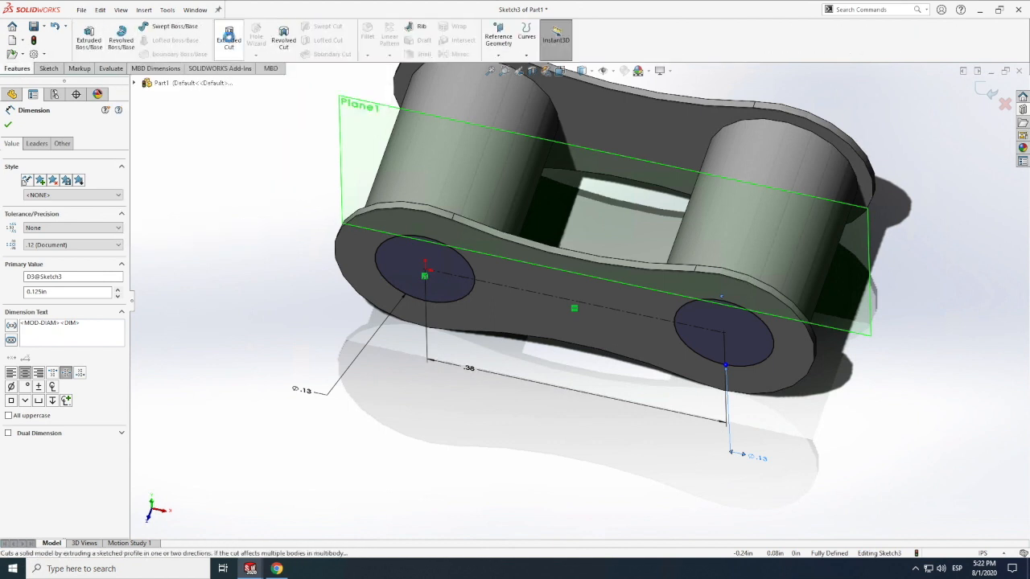
pyautogui.click(228, 39)
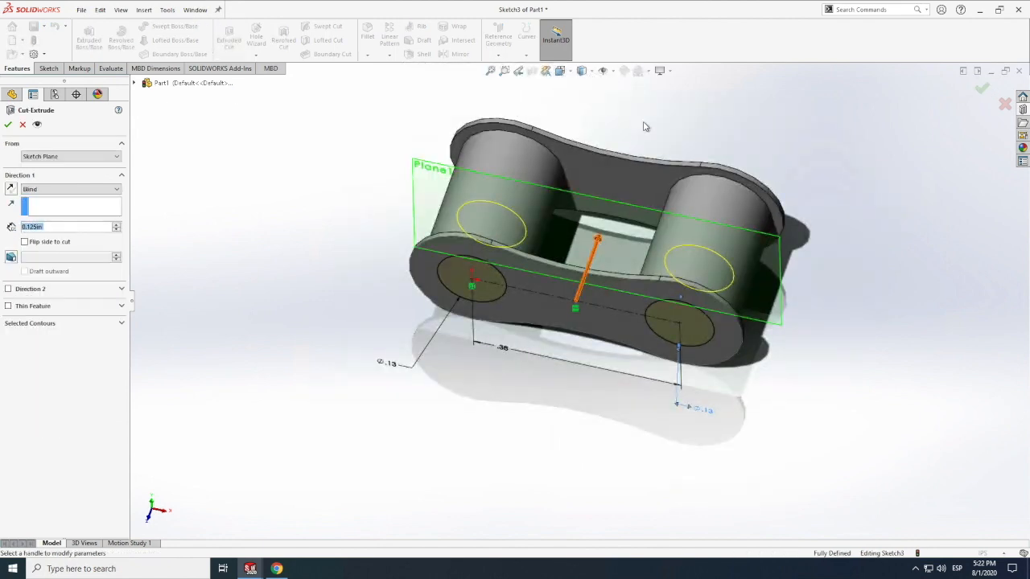
pyautogui.scroll(-2, 600, 233)
pyautogui.moveTo(597, 238); pyautogui.dragTo(644, 124)
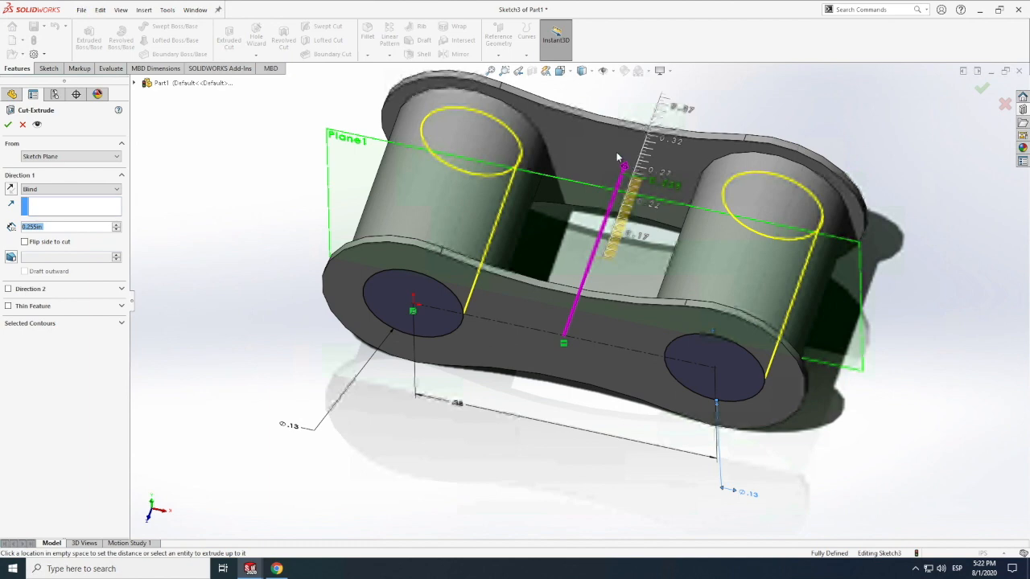
pyautogui.scroll(-2, 624, 135)
pyautogui.click(644, 117)
pyautogui.scroll(-5, 641, 142)
pyautogui.click(8, 127)
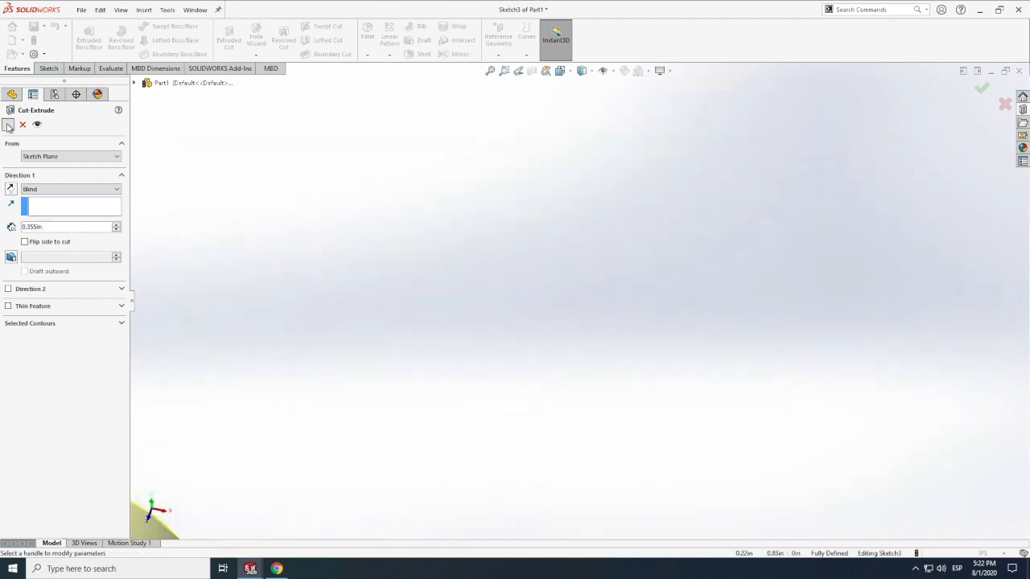
pyautogui.scroll(6, 385, 218)
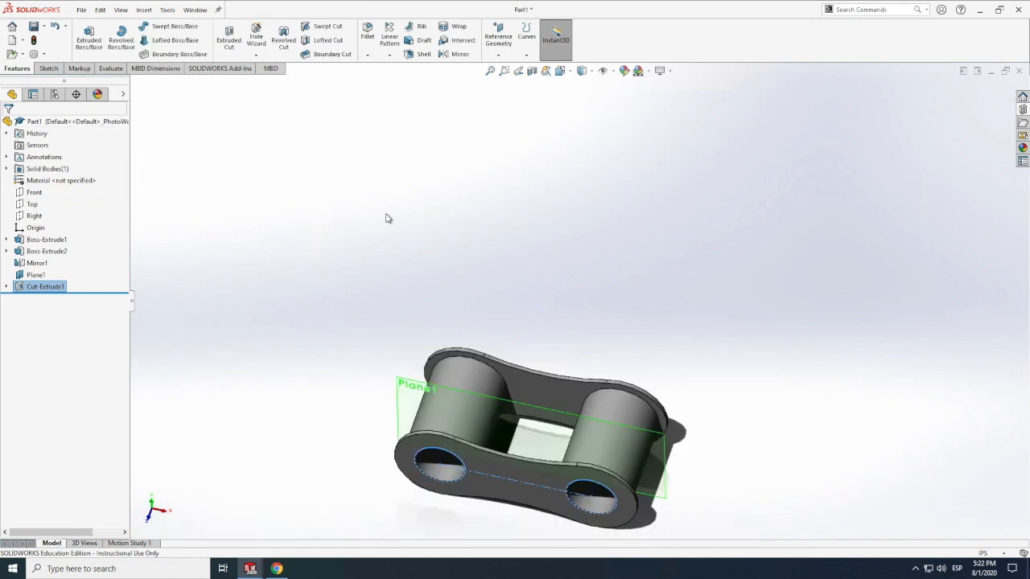
pyautogui.click(775, 402)
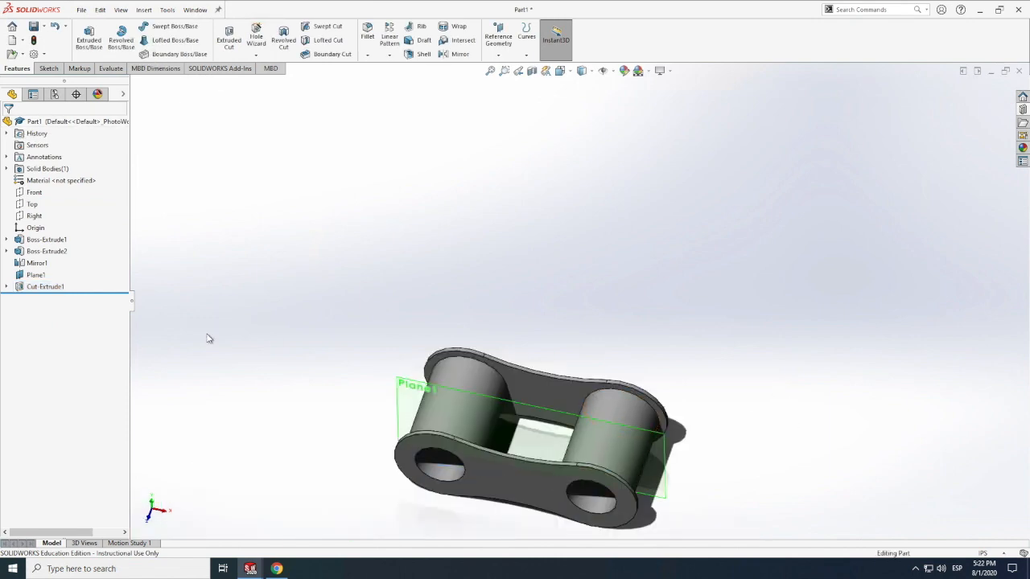
# Step: Assign the aluminium alloy 6061-T6 (SS) to the link as its material
pyautogui.click(39, 182)
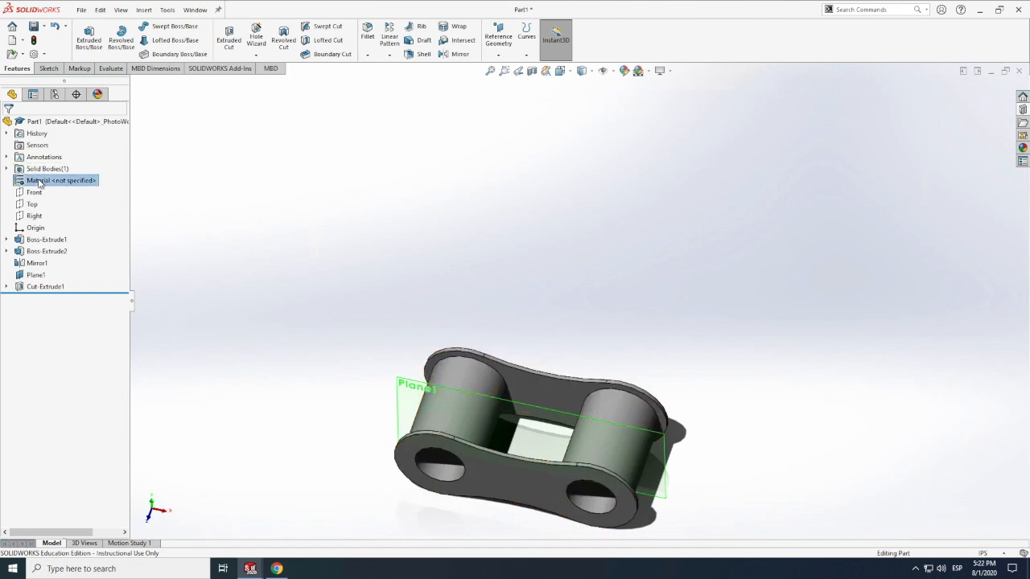
pyautogui.rightClick(39, 181)
pyautogui.click(68, 190)
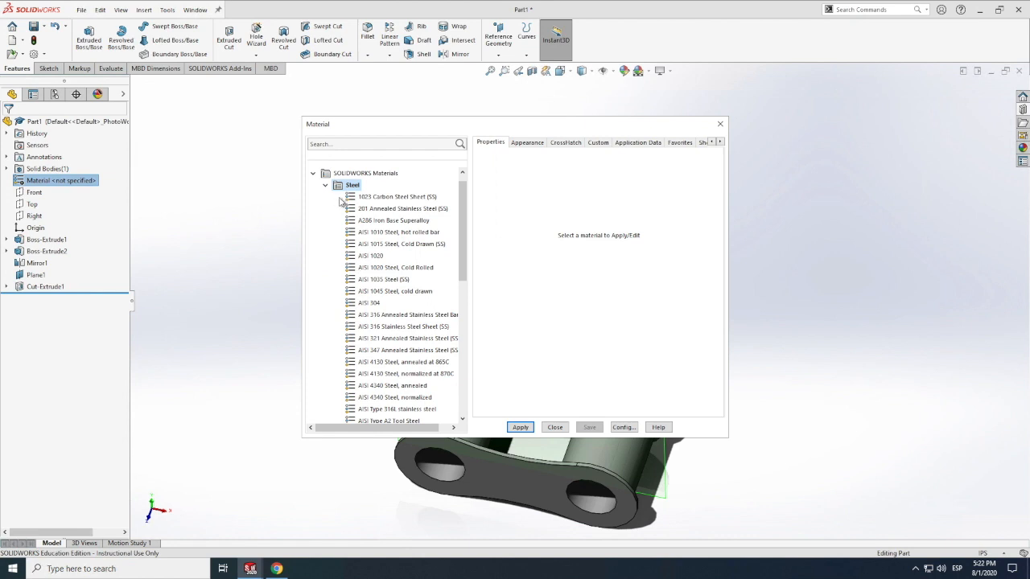
pyautogui.click(325, 186)
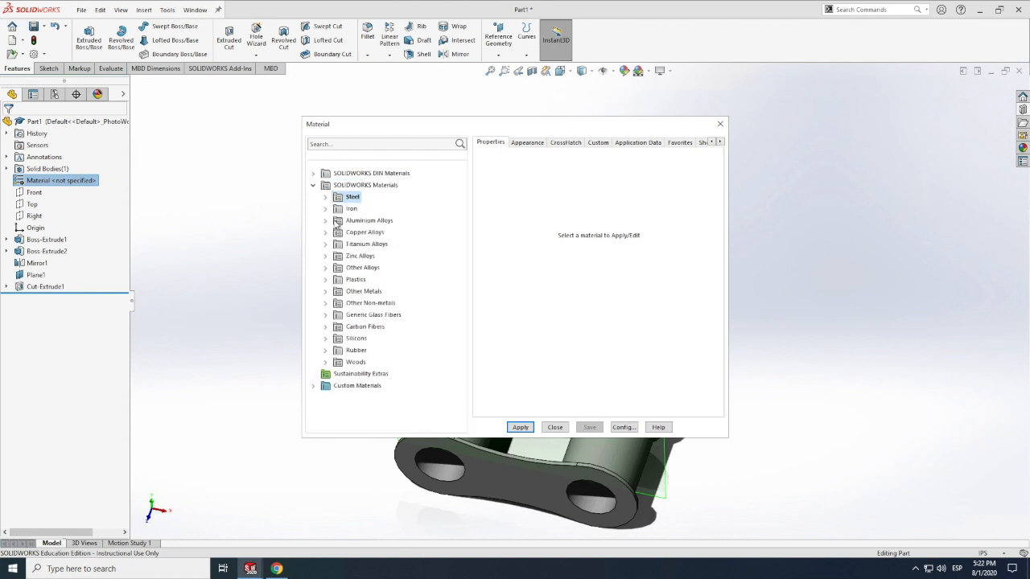
pyautogui.click(325, 221)
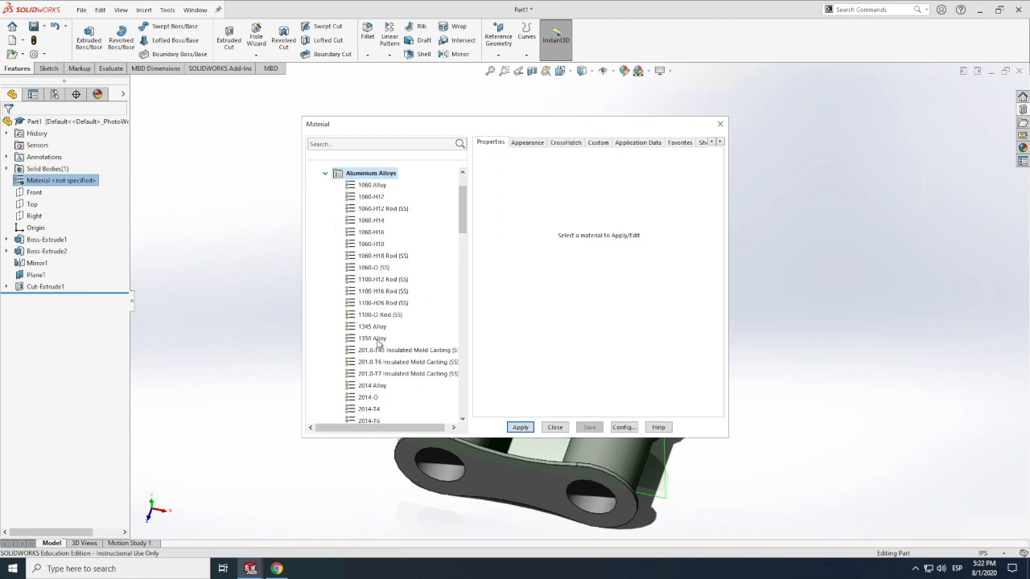
pyautogui.moveTo(462, 229); pyautogui.dragTo(460, 293)
pyautogui.scroll(-5, 458, 306)
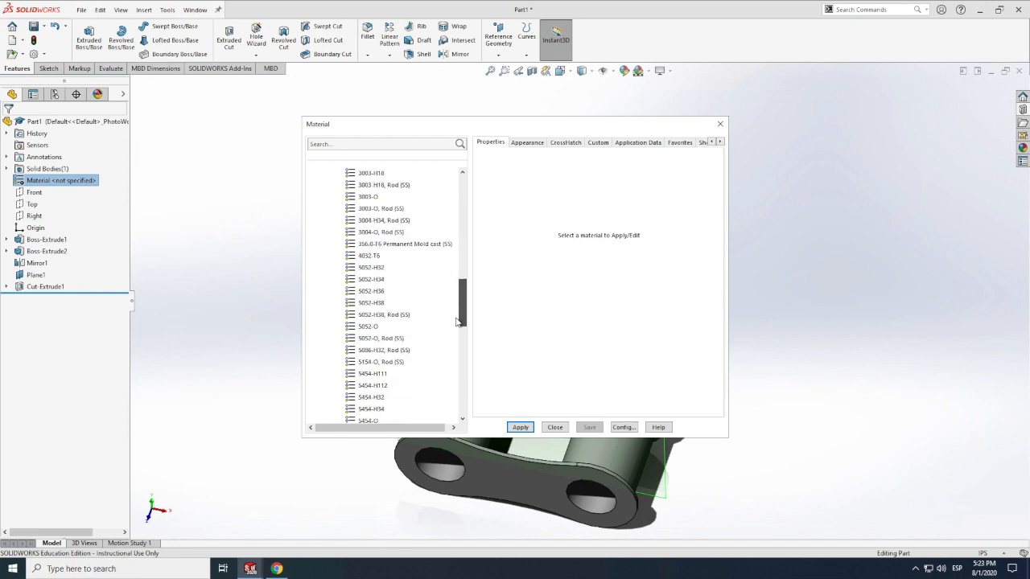
pyautogui.click(374, 364)
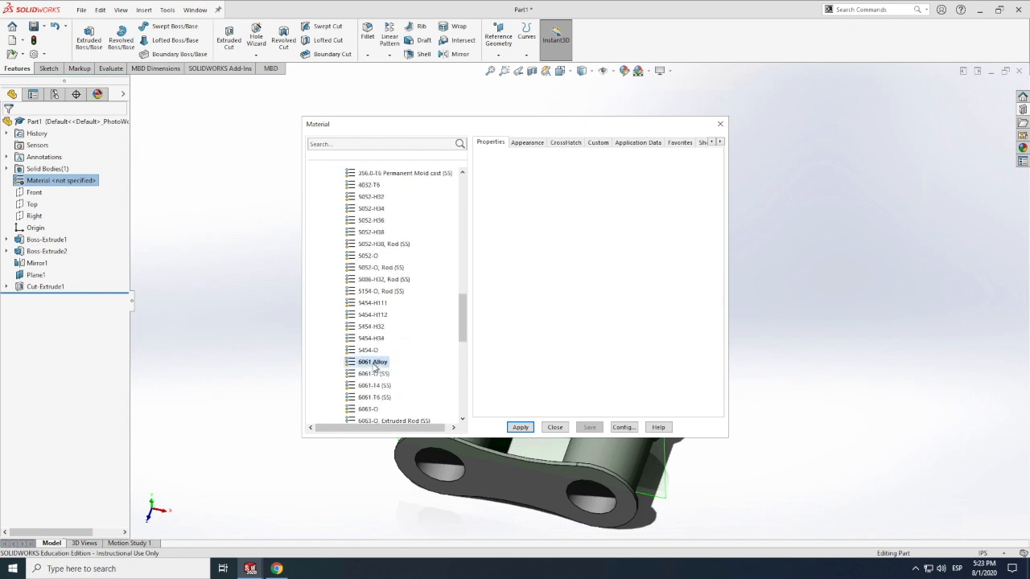
pyautogui.click(374, 397)
pyautogui.click(519, 427)
pyautogui.click(554, 427)
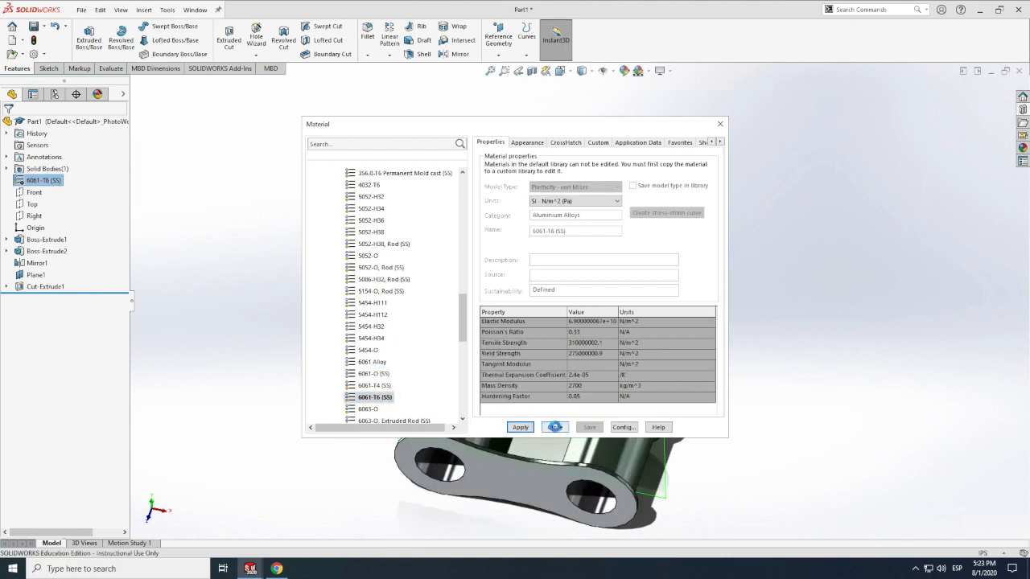
pyautogui.scroll(1, 781, 477)
pyautogui.scroll(-1, 563, 444)
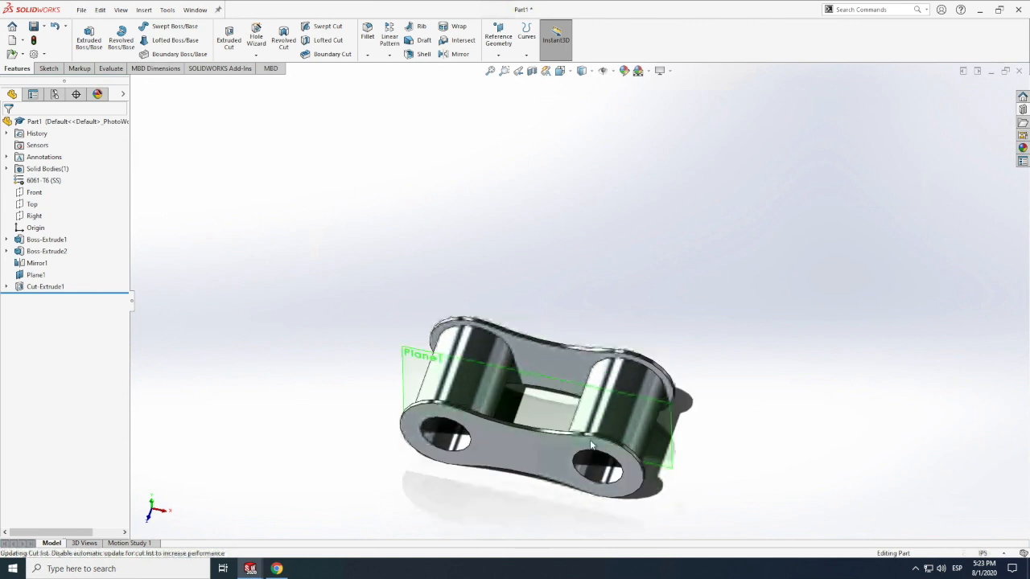
pyautogui.scroll(-3, 615, 434)
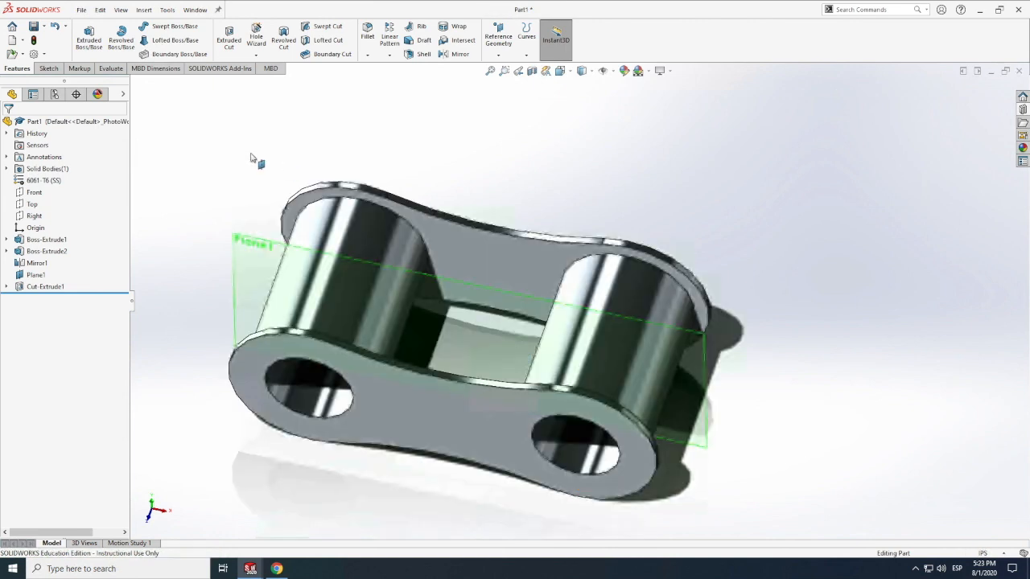
# Step: Save the chain link part as chain_video1 in the bike folder
pyautogui.click(81, 10)
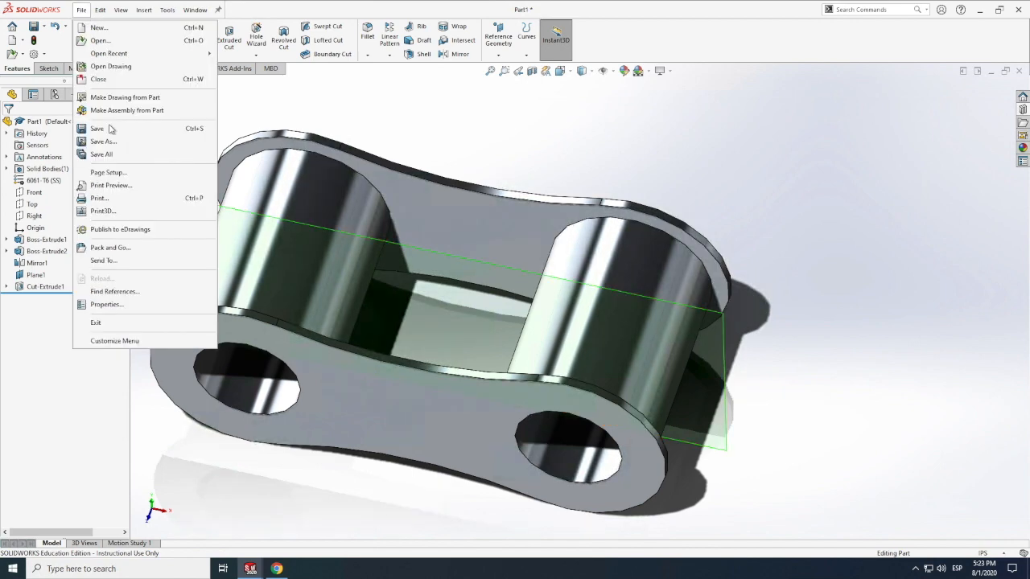
pyautogui.click(103, 140)
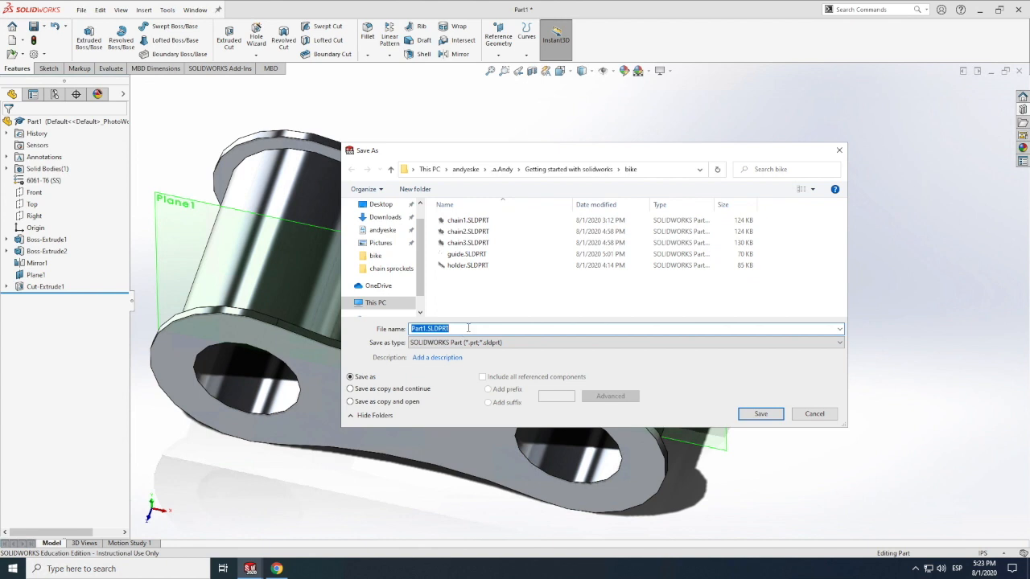
pyautogui.write('chain')
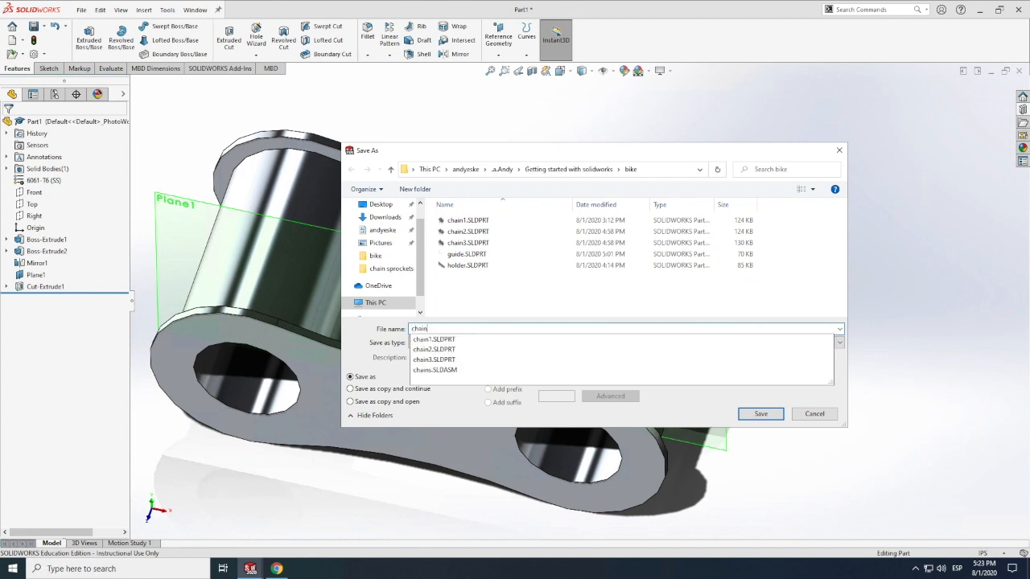
pyautogui.write('_video')
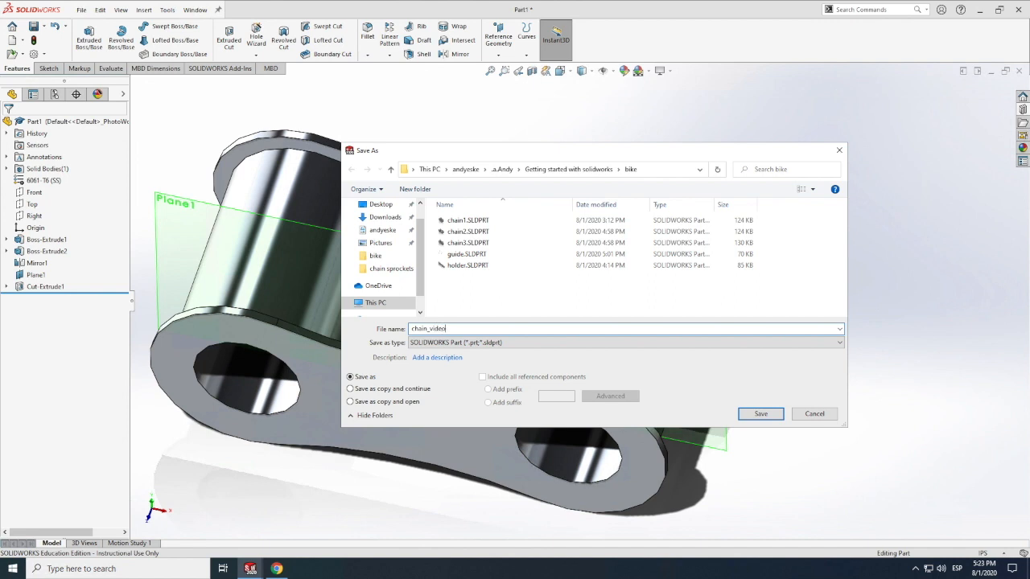
pyautogui.write('1')
pyautogui.click(762, 415)
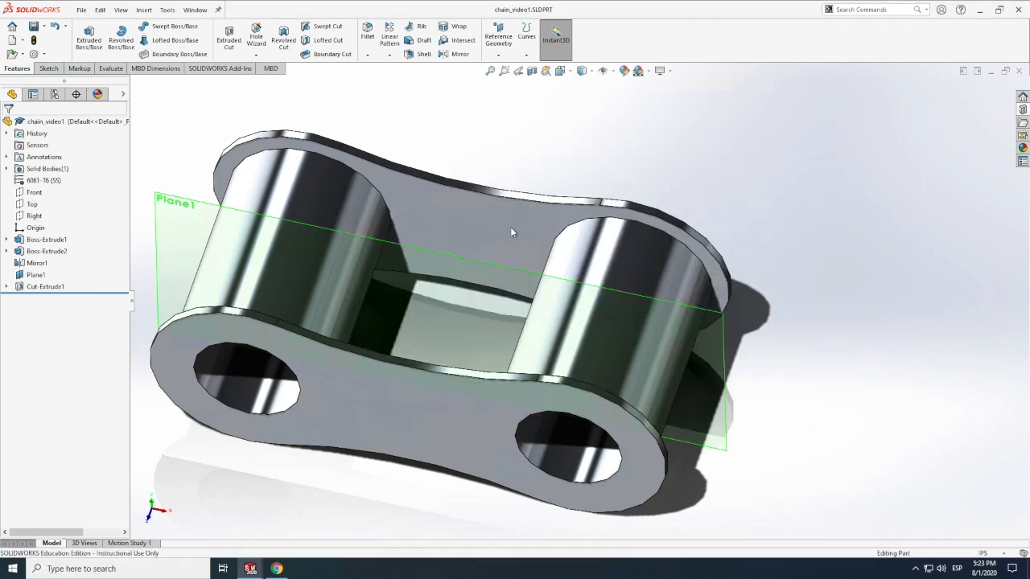
# Step: Save the link part under the new name chain_video2 in the same folder
pyautogui.click(81, 10)
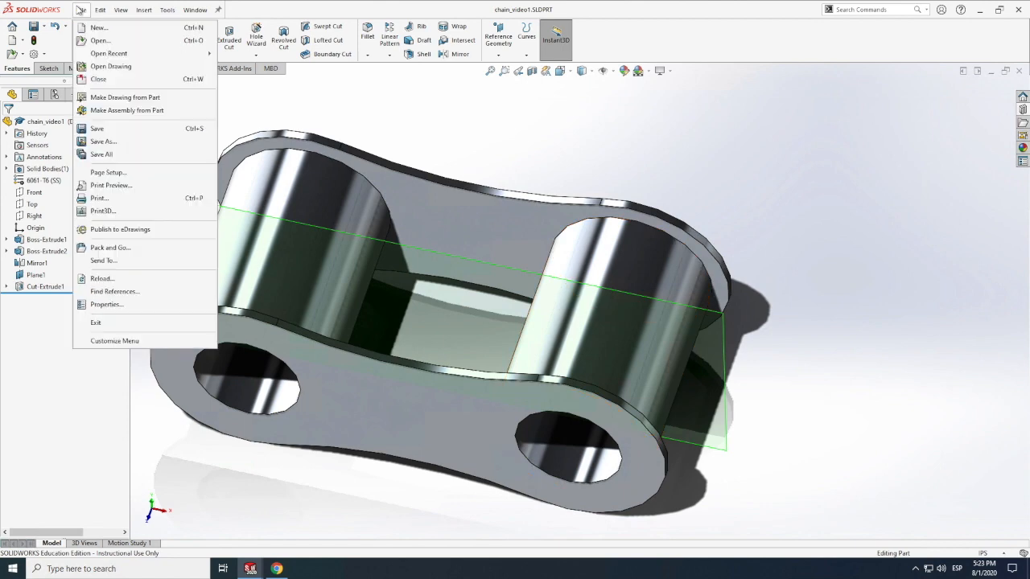
pyautogui.click(114, 141)
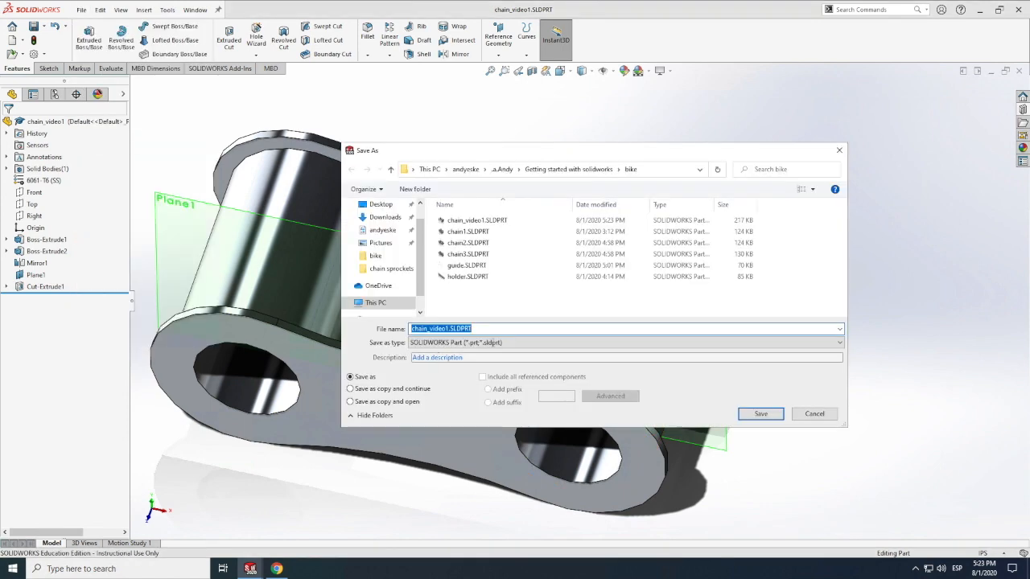
pyautogui.write('chain')
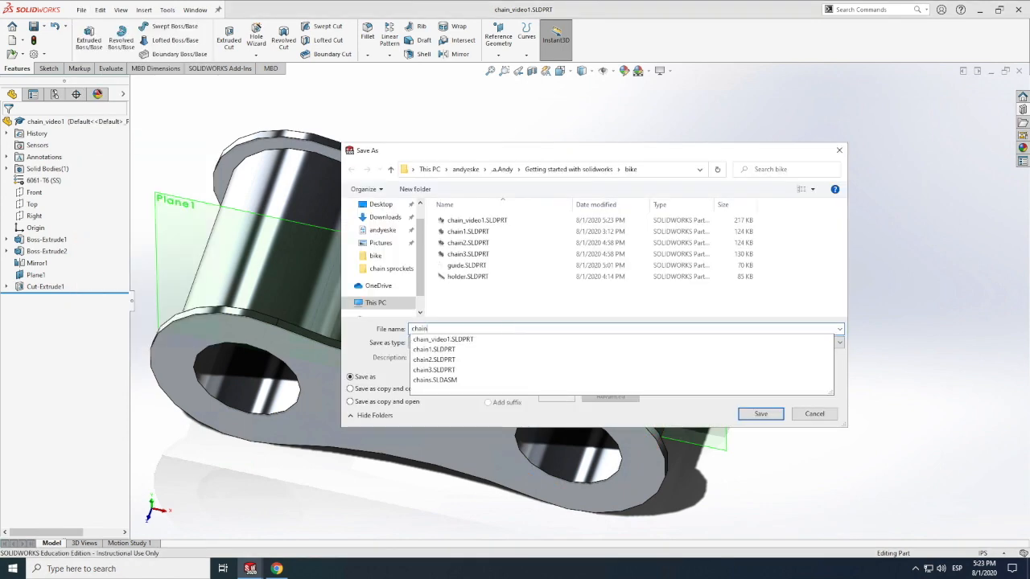
pyautogui.write('_')
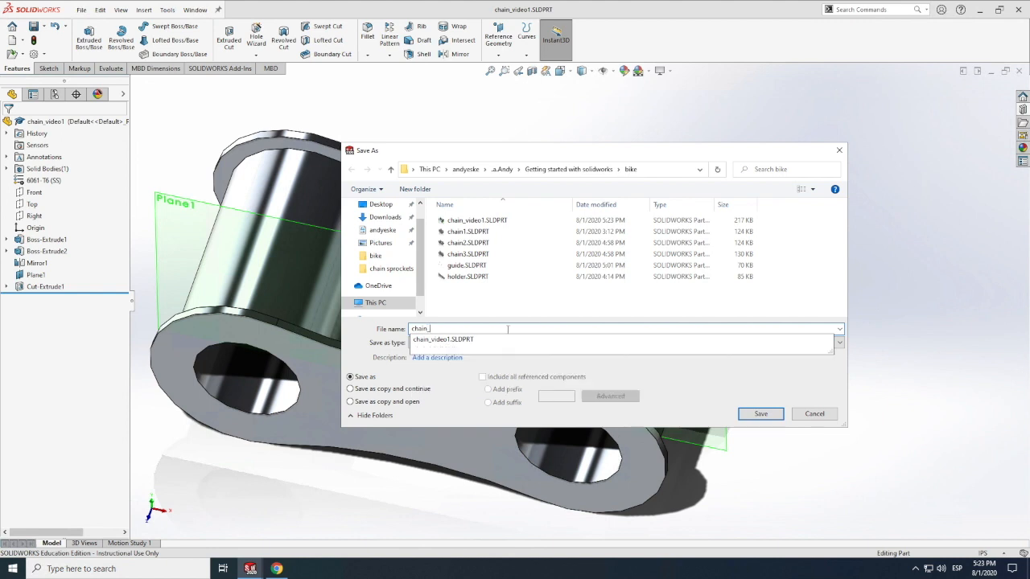
pyautogui.write('video2')
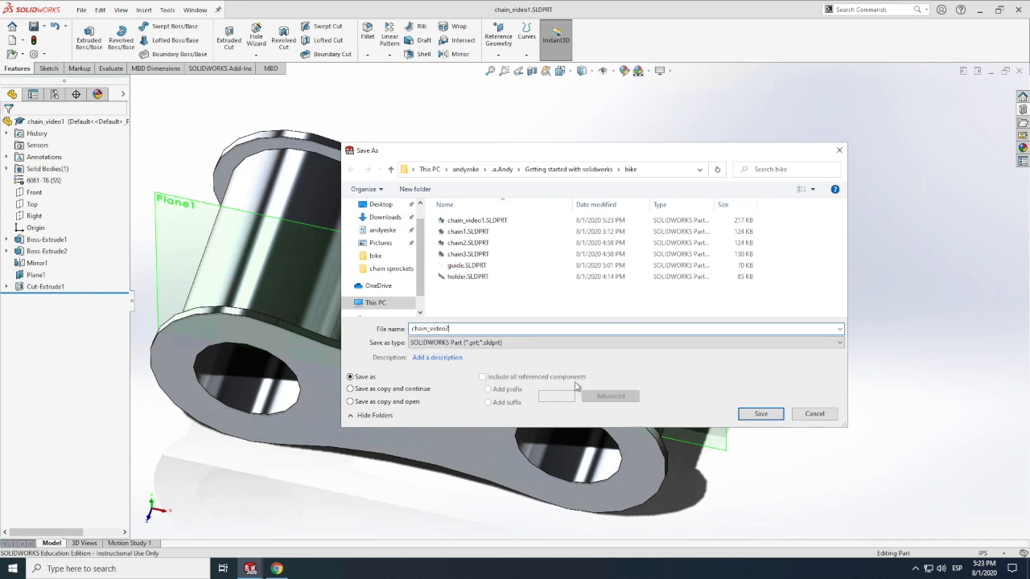
pyautogui.click(760, 414)
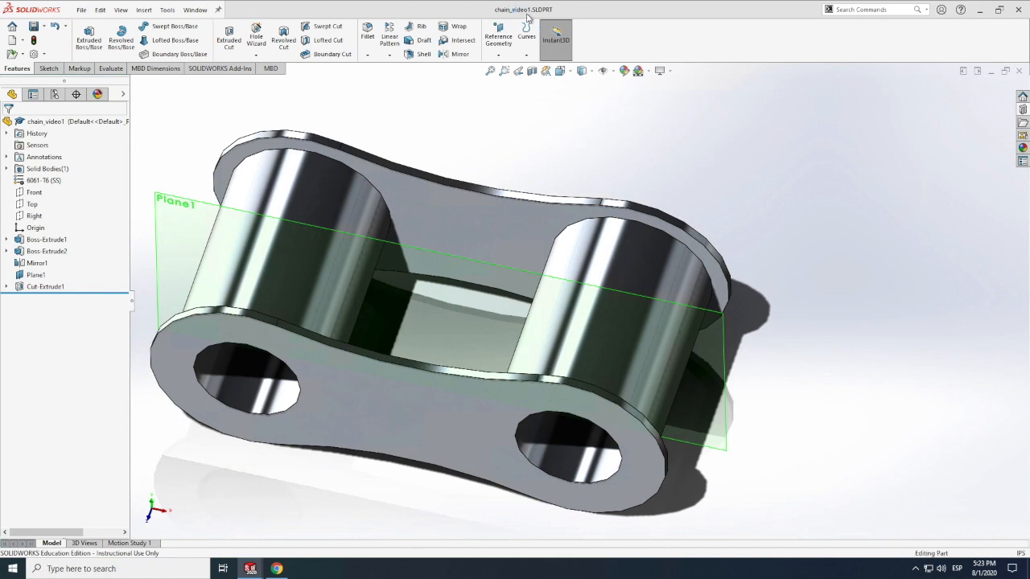
# Step: Delete the extruded cut through the rollers and link plates together with its leftover circle sketch
pyautogui.scroll(-6, 788, 265)
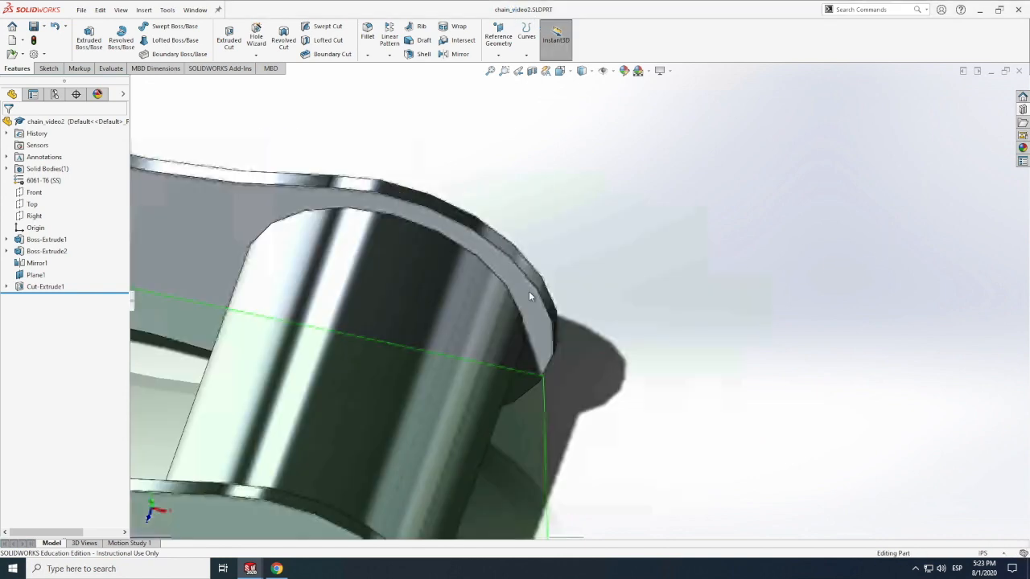
pyautogui.scroll(6, 678, 256)
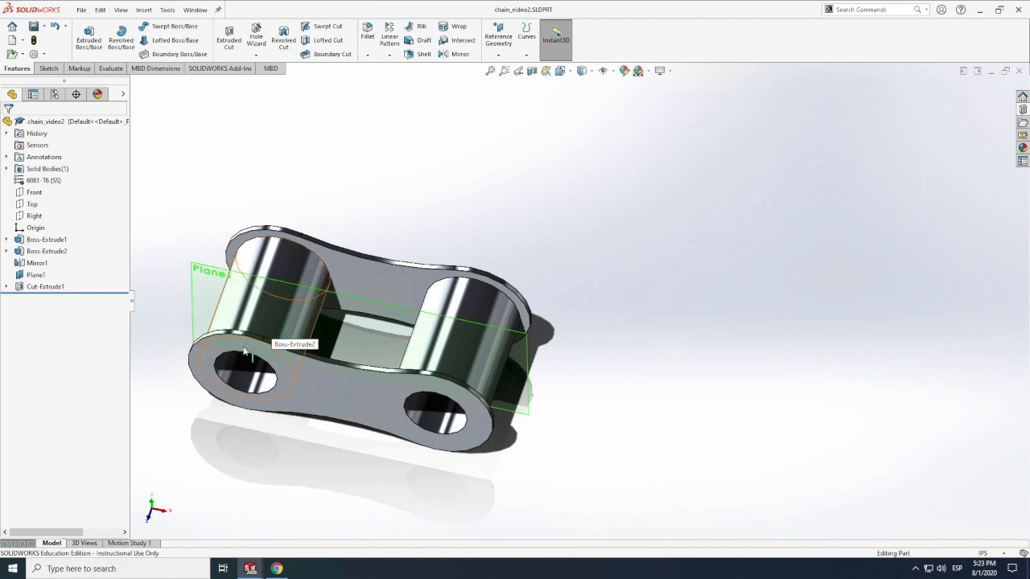
pyautogui.click(33, 288)
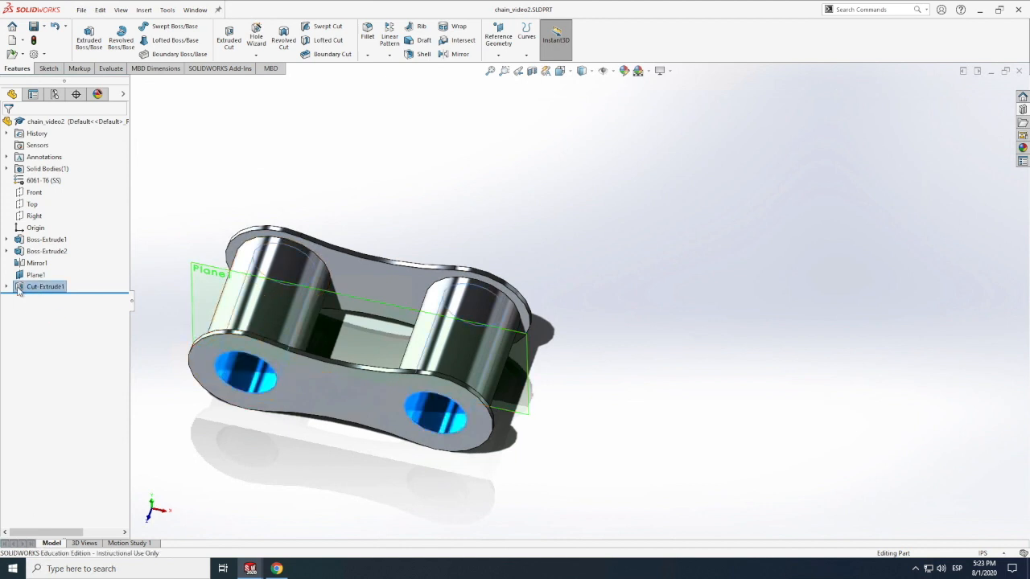
pyautogui.rightClick(10, 287)
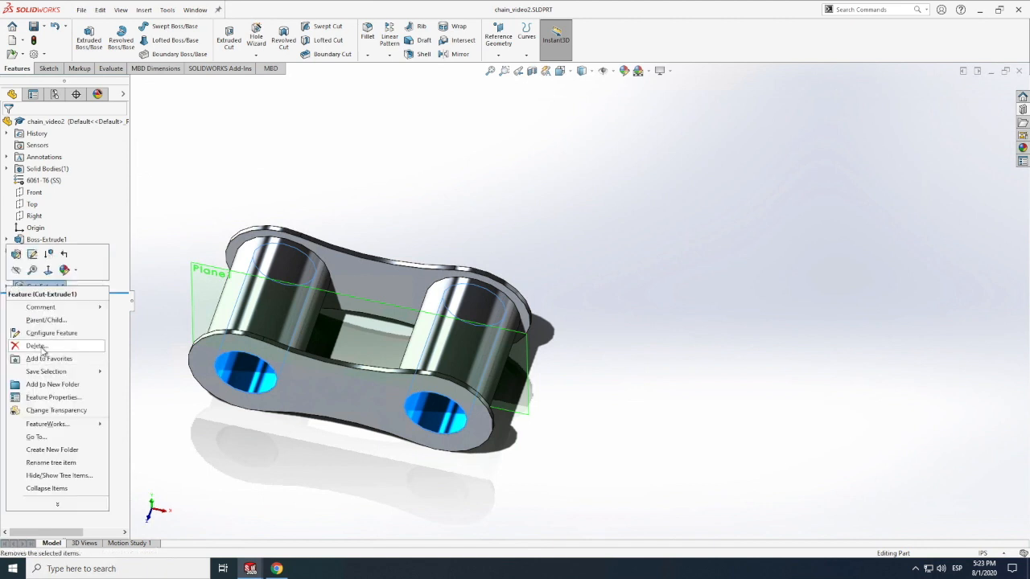
pyautogui.click(36, 346)
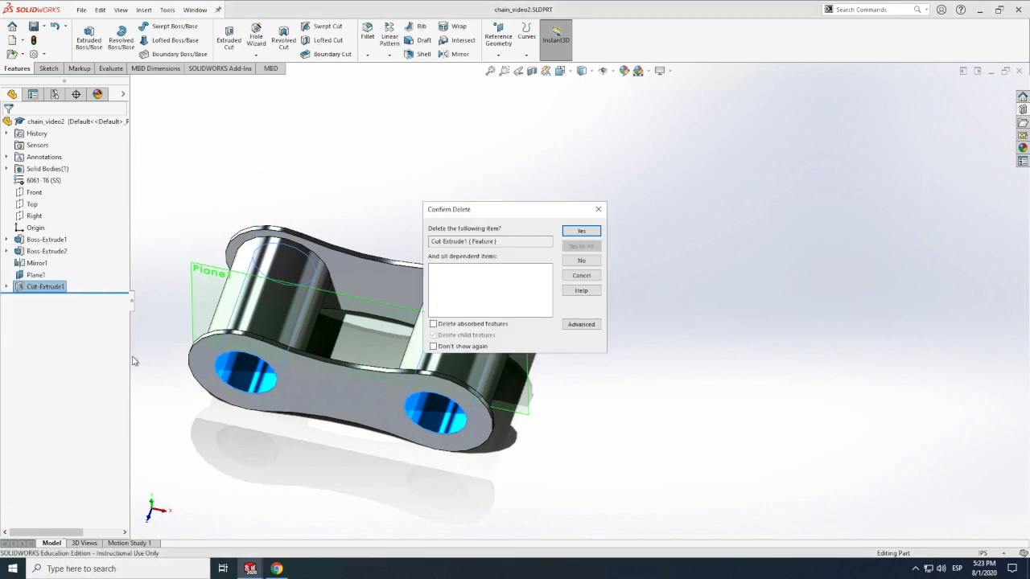
pyautogui.click(580, 231)
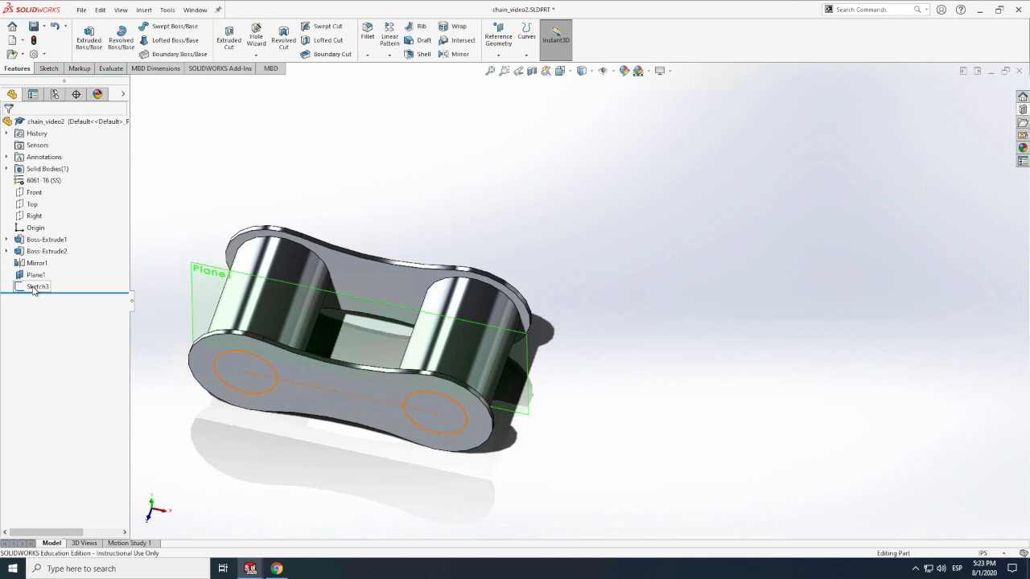
pyautogui.rightClick(33, 288)
pyautogui.click(62, 358)
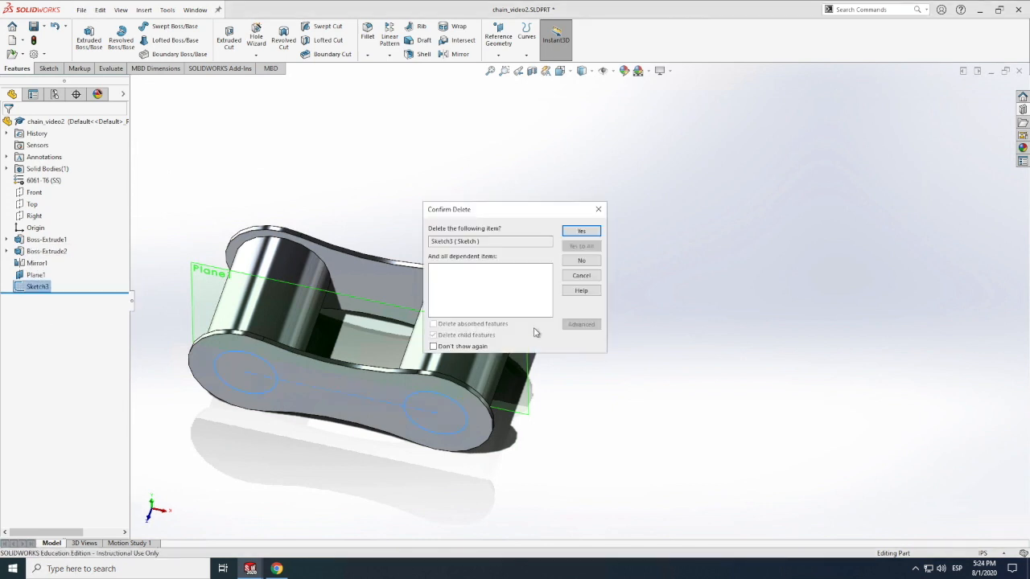
pyautogui.click(582, 232)
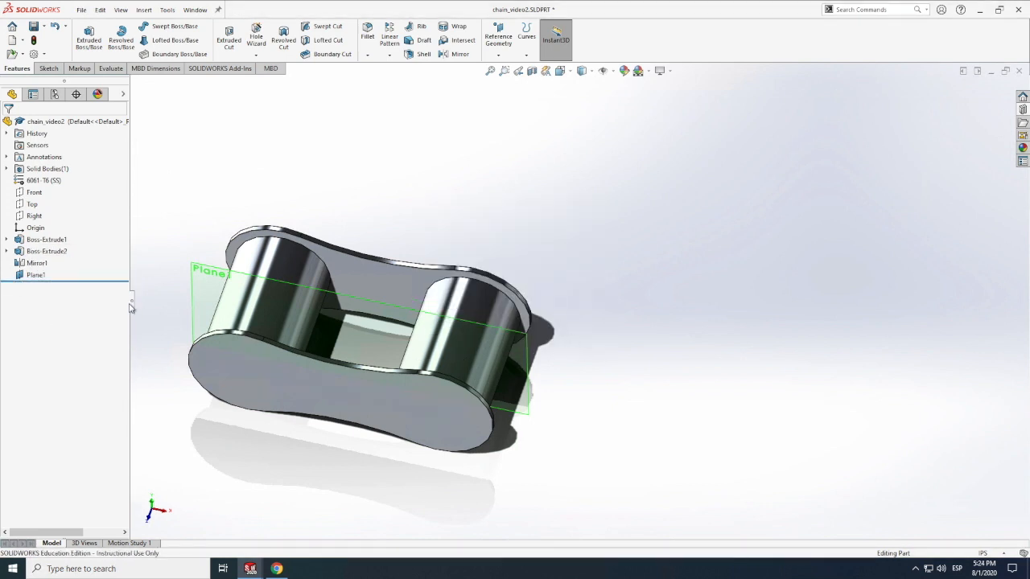
# Step: Edit the roller extrusion's sketch and set both circle diameters to 0.125 in
pyautogui.click(7, 252)
pyautogui.click(50, 264)
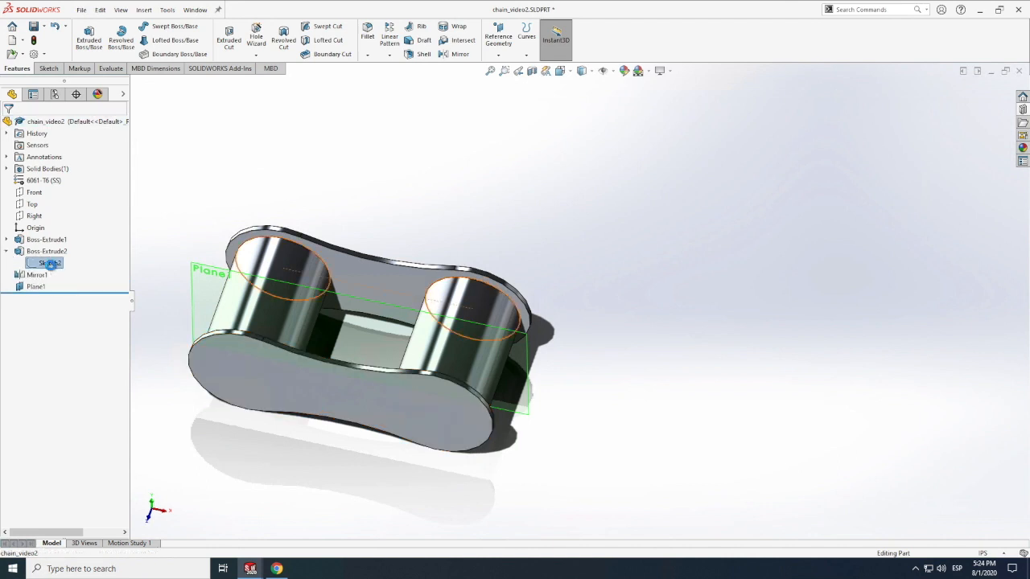
pyautogui.click(60, 233)
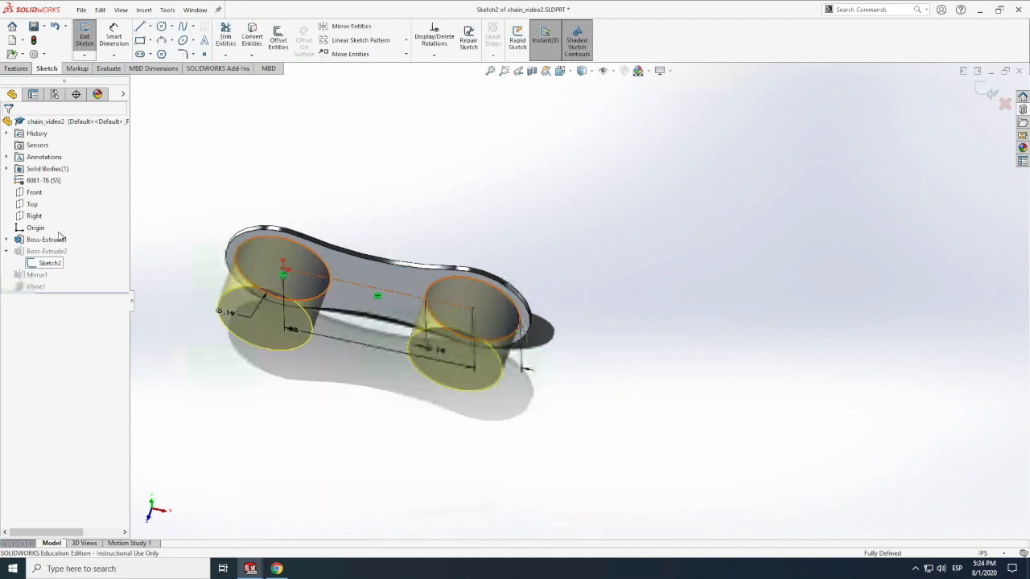
pyautogui.doubleClick(231, 315)
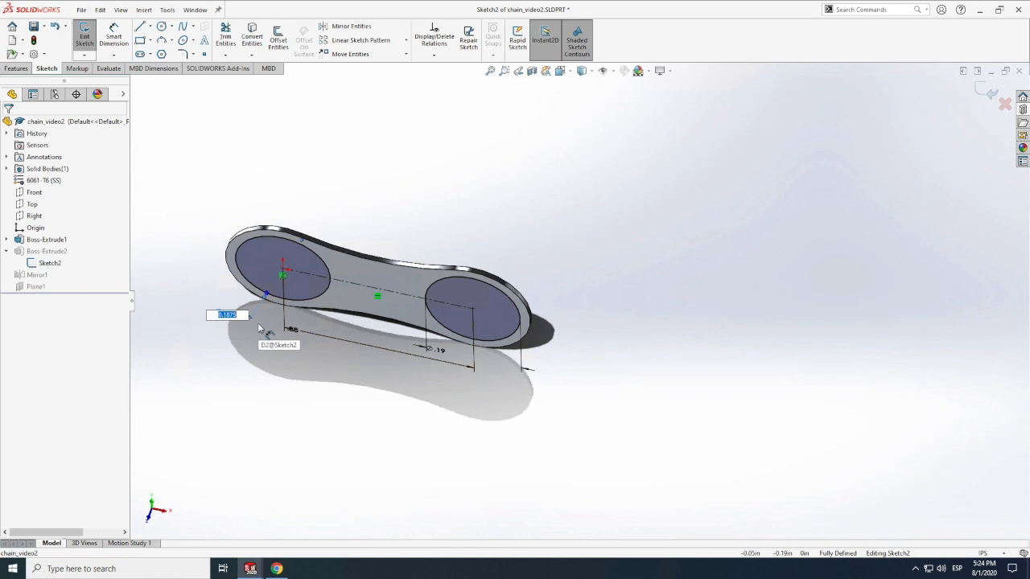
pyautogui.write('0.125')
pyautogui.press('Return')
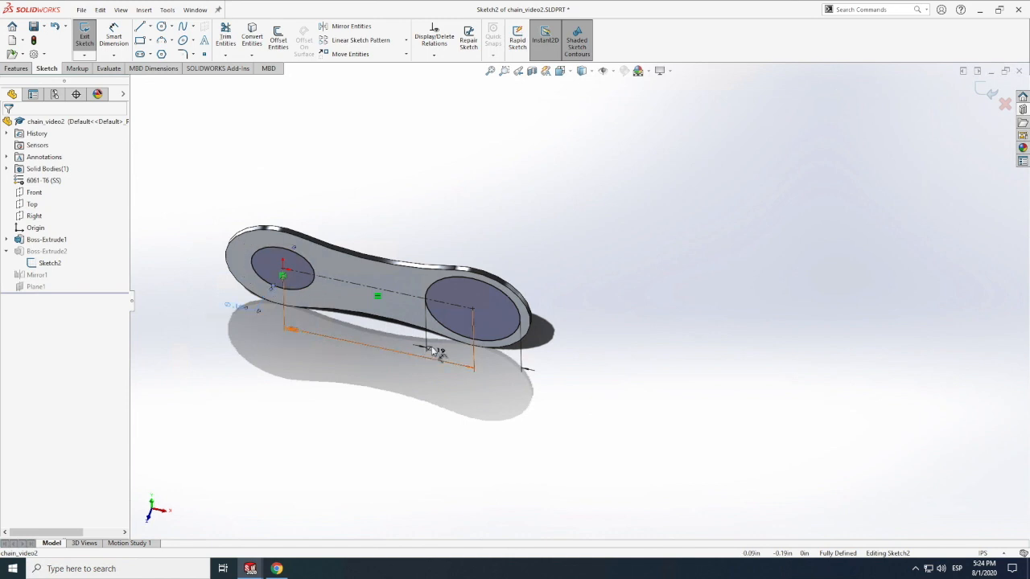
pyautogui.doubleClick(436, 352)
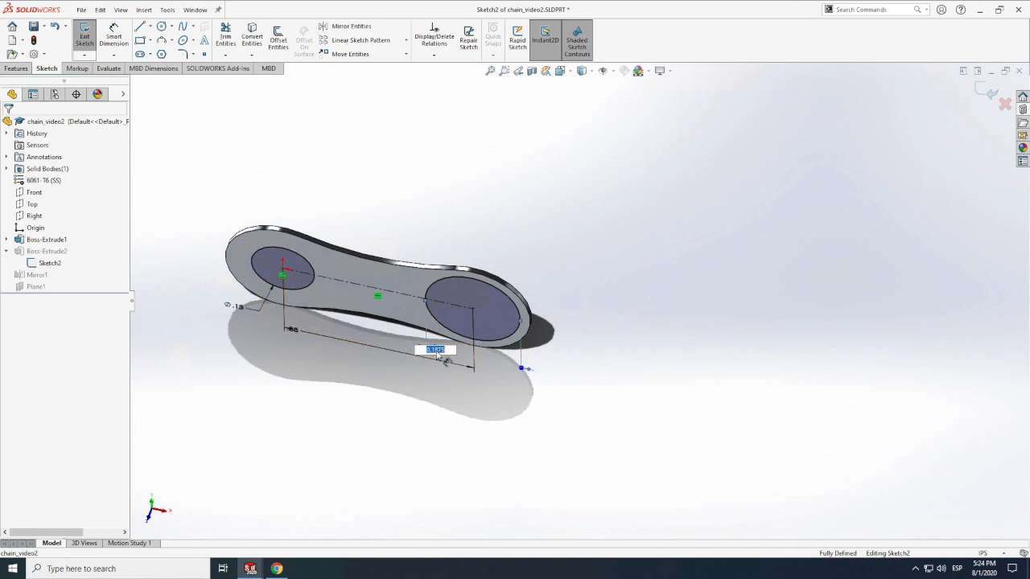
pyautogui.write('1/8')
pyautogui.press('Return')
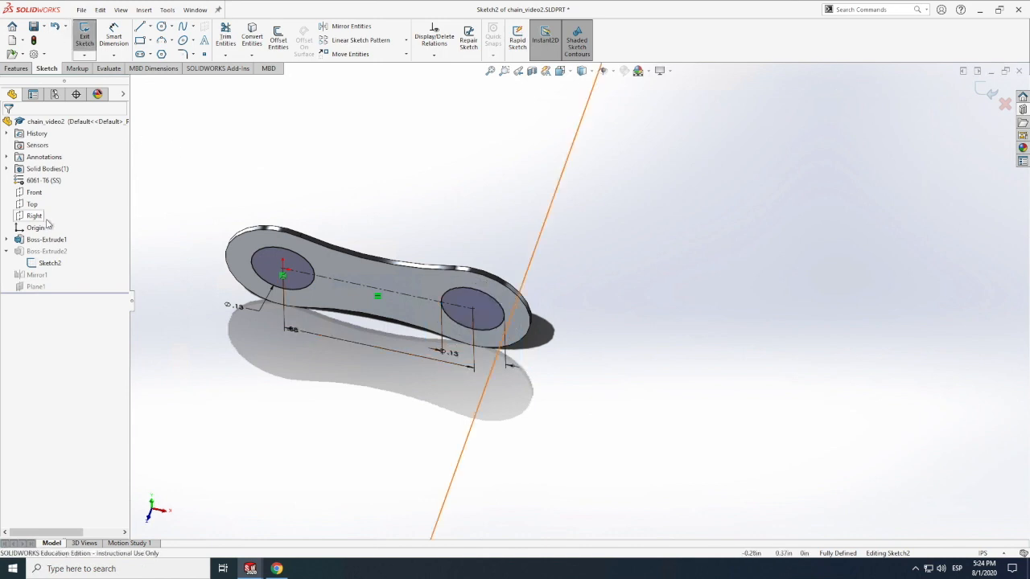
pyautogui.click(83, 53)
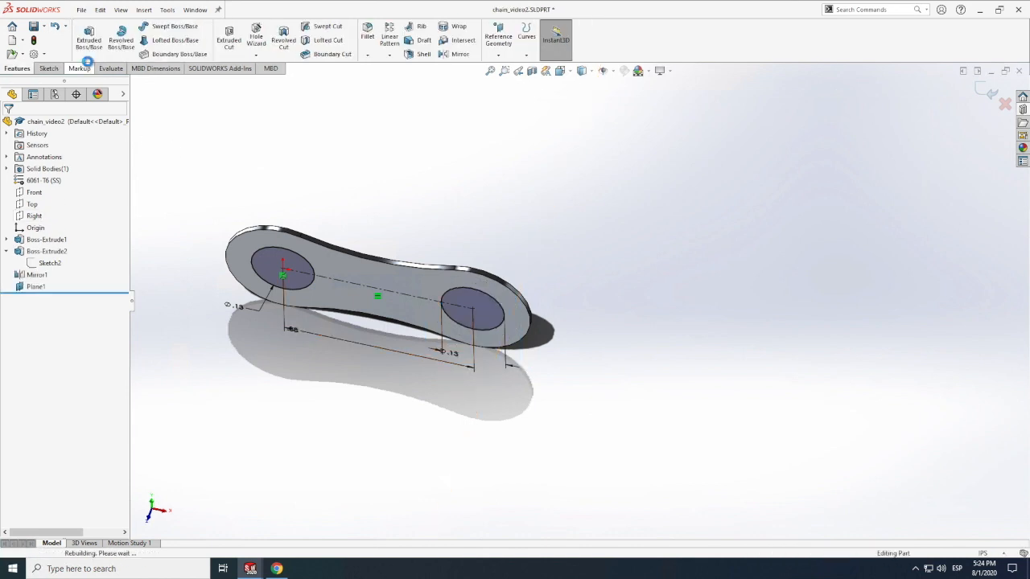
# Step: Edit the extrusion of the two cylinders and set its first-direction blind depth to 0.135 in
pyautogui.rightClick(45, 251)
pyautogui.press('Escape')
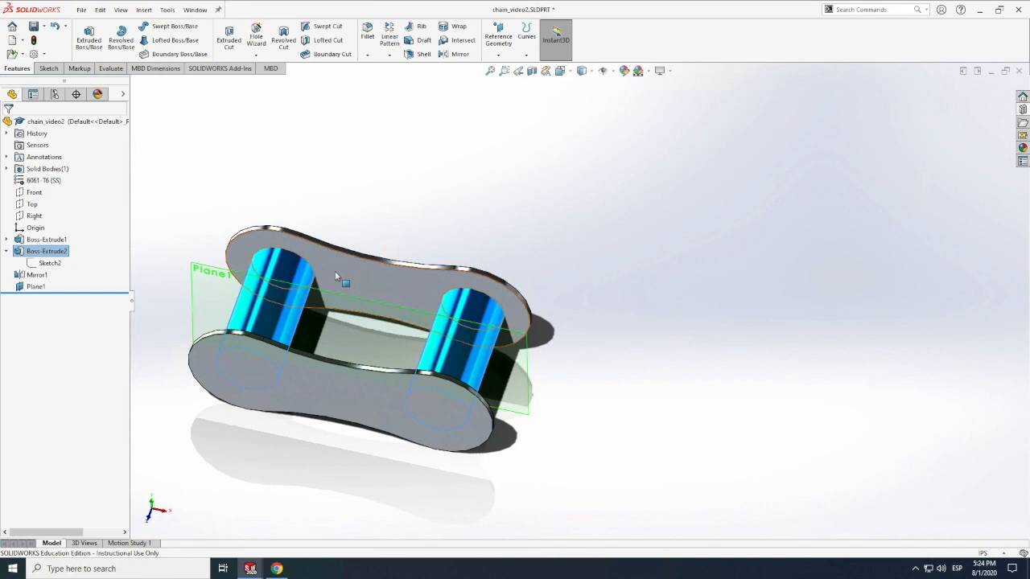
pyautogui.scroll(1, 312, 253)
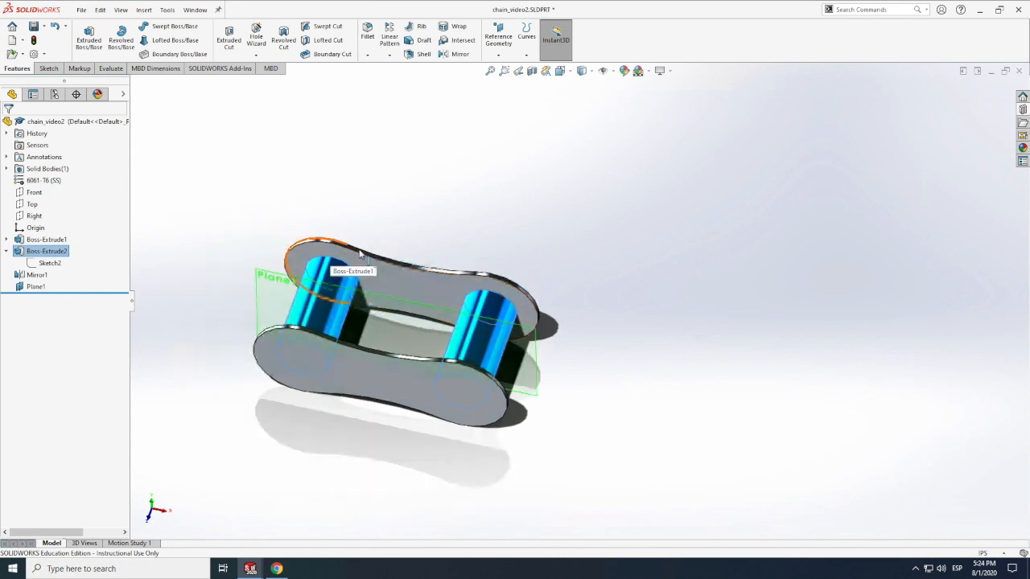
pyautogui.rightClick(34, 254)
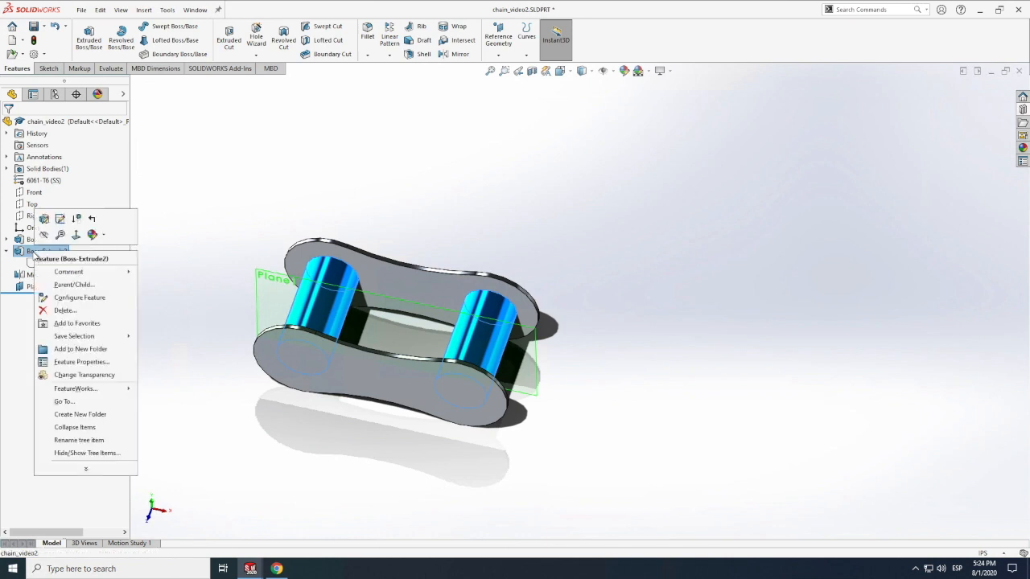
pyautogui.click(46, 218)
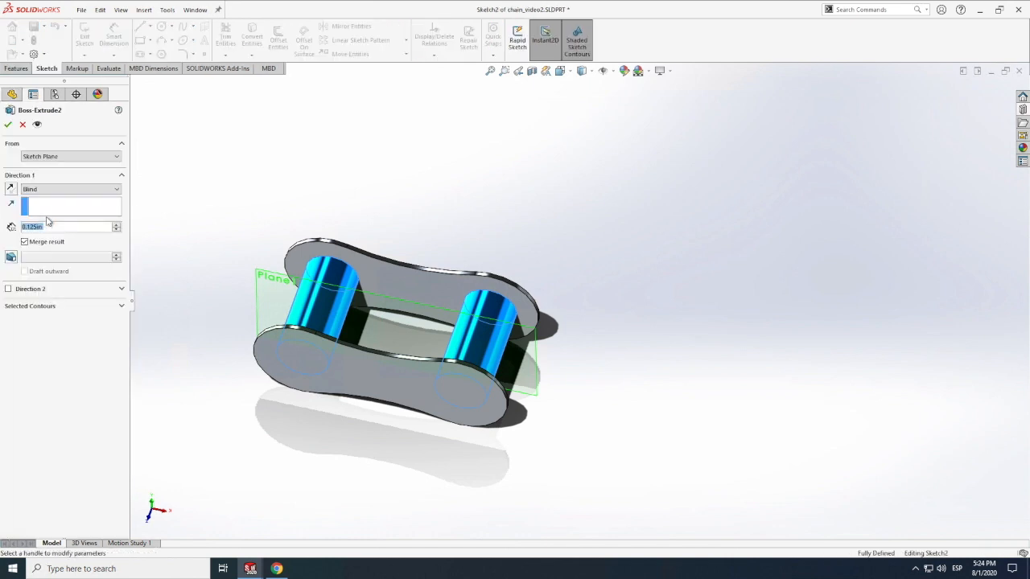
pyautogui.click(62, 229)
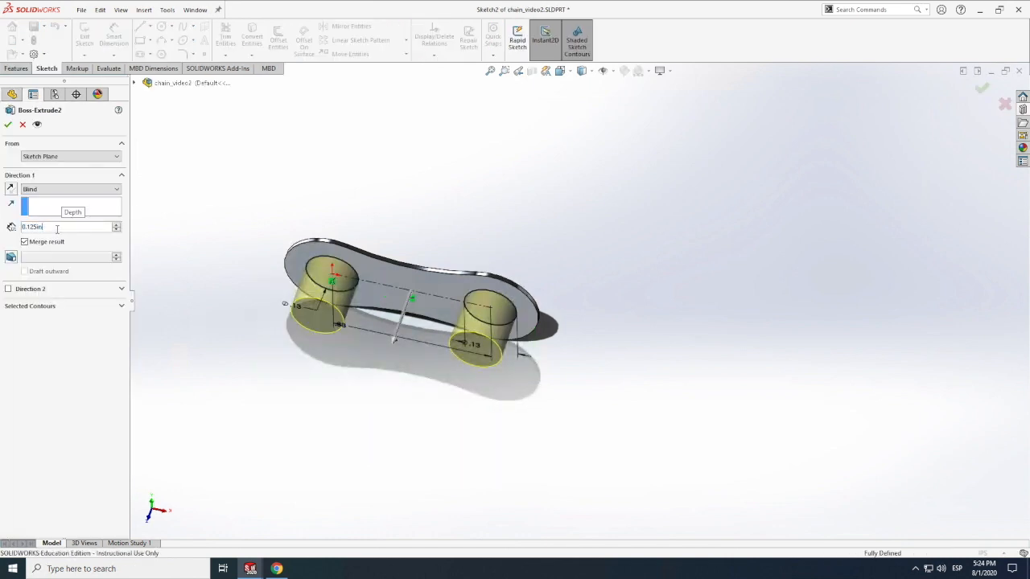
pyautogui.write('+0.0')
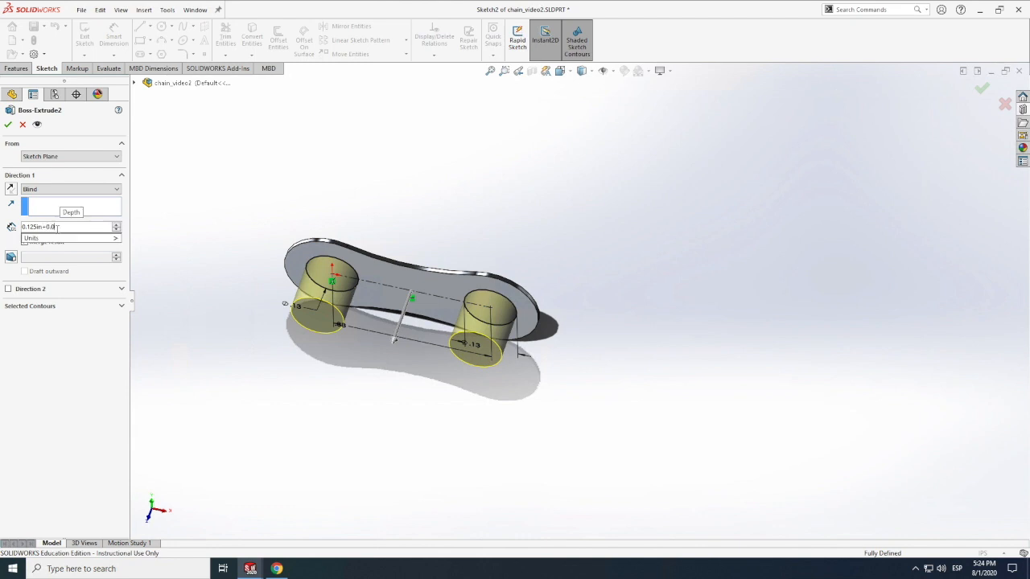
pyautogui.write('1')
pyautogui.press('Return')
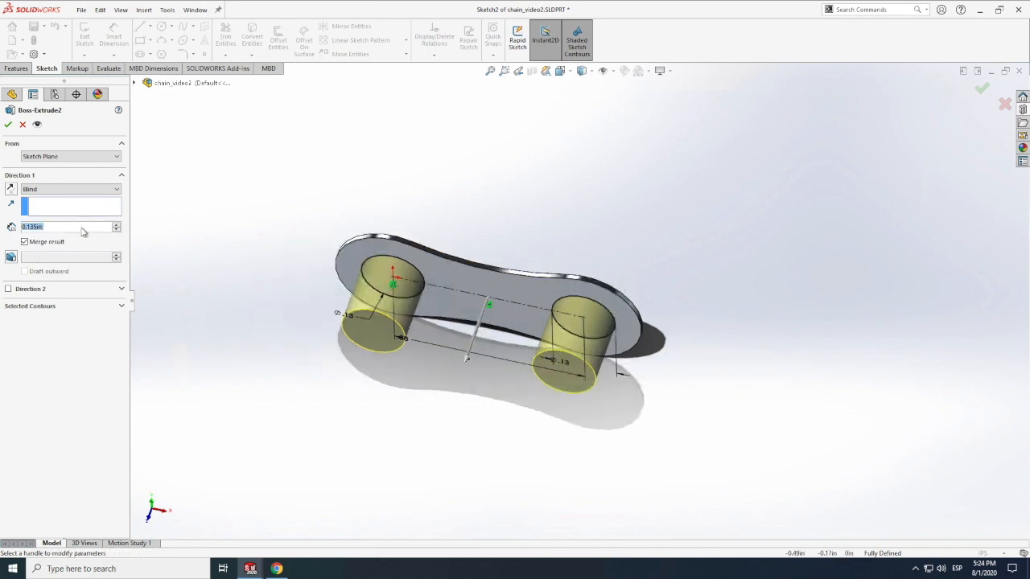
# Step: Add a second-direction blind depth of 0.02 in to the two-cylinder extrusion and save the link part
pyautogui.click(8, 288)
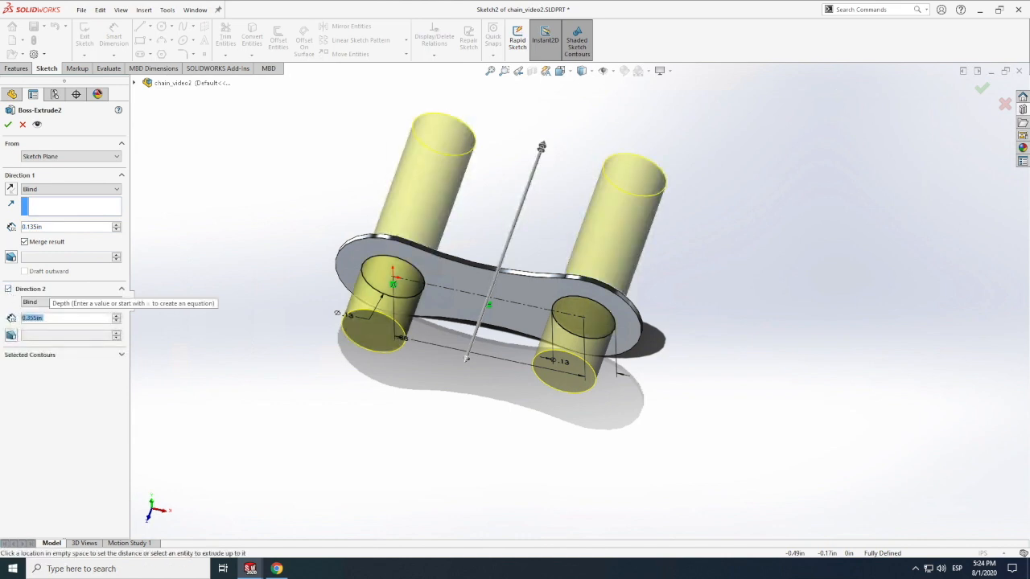
pyautogui.write('0.02')
pyautogui.press('Return')
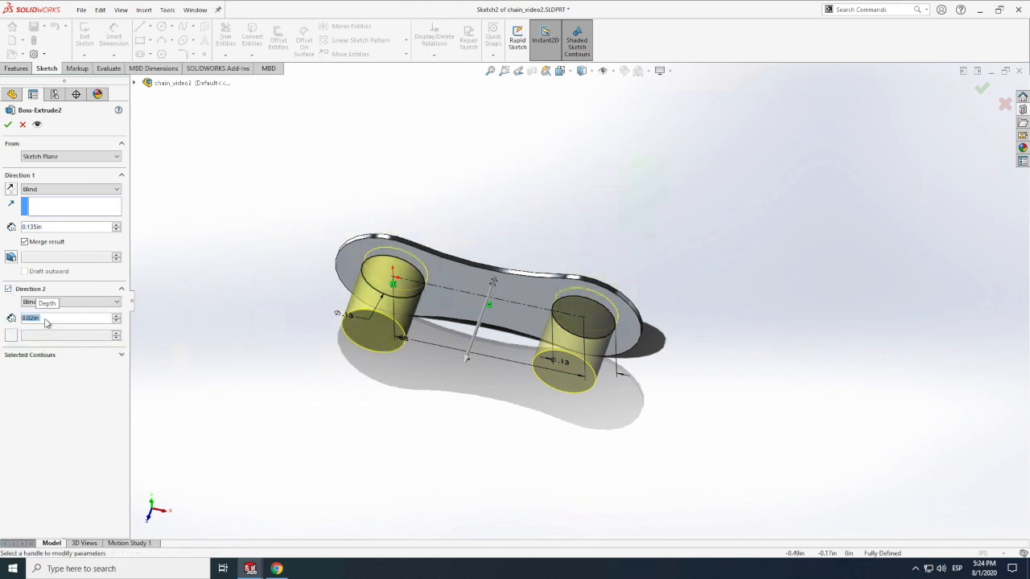
pyautogui.click(8, 125)
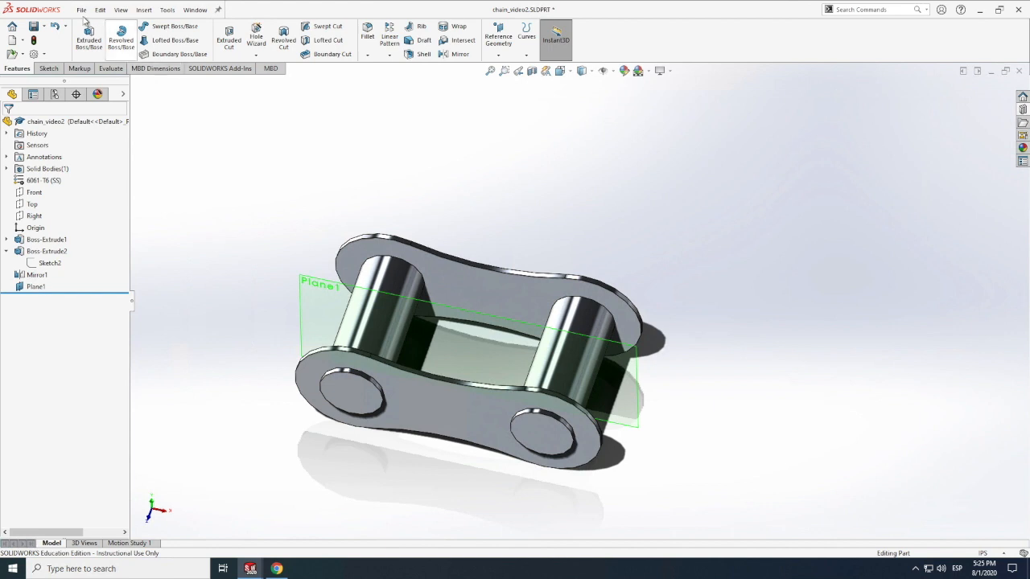
pyautogui.click(81, 10)
pyautogui.click(104, 129)
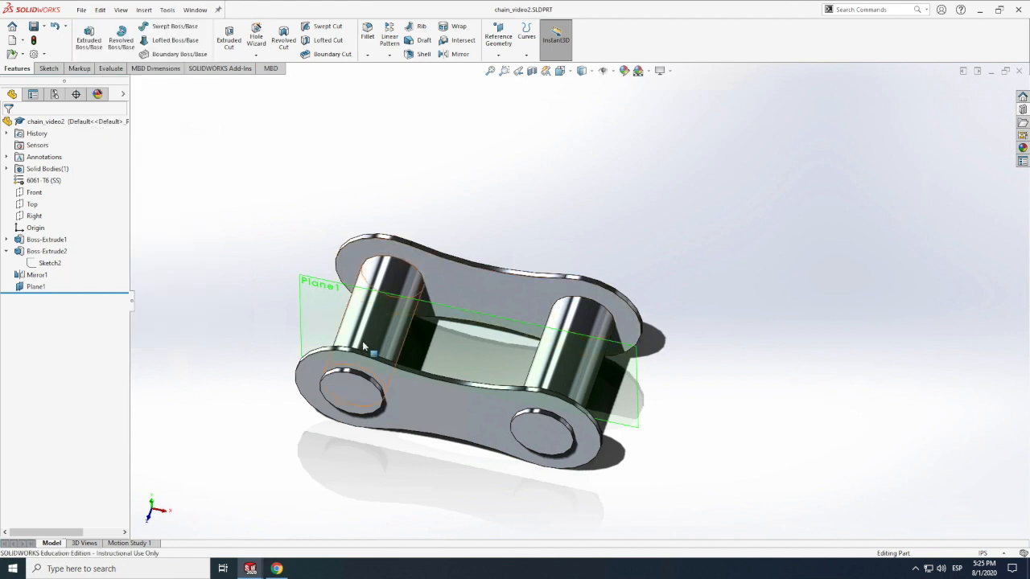
# Step: Switch to Chrome, review the roller chain specifications table, and open the sprocket center distance and chain length calculator
pyautogui.moveTo(280, 571)
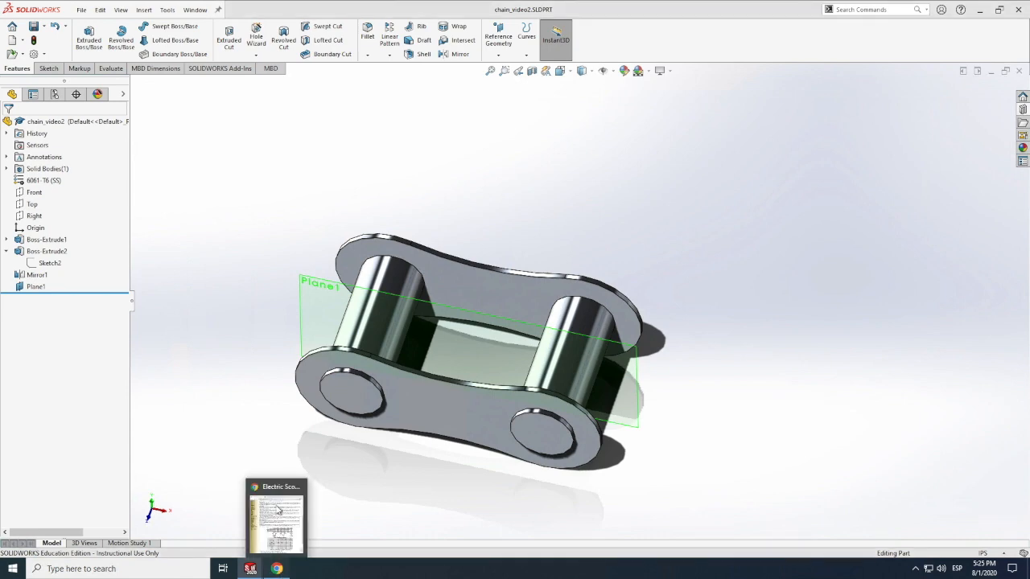
pyautogui.click(275, 531)
pyautogui.scroll(-1, 245, 456)
pyautogui.scroll(-2, 245, 456)
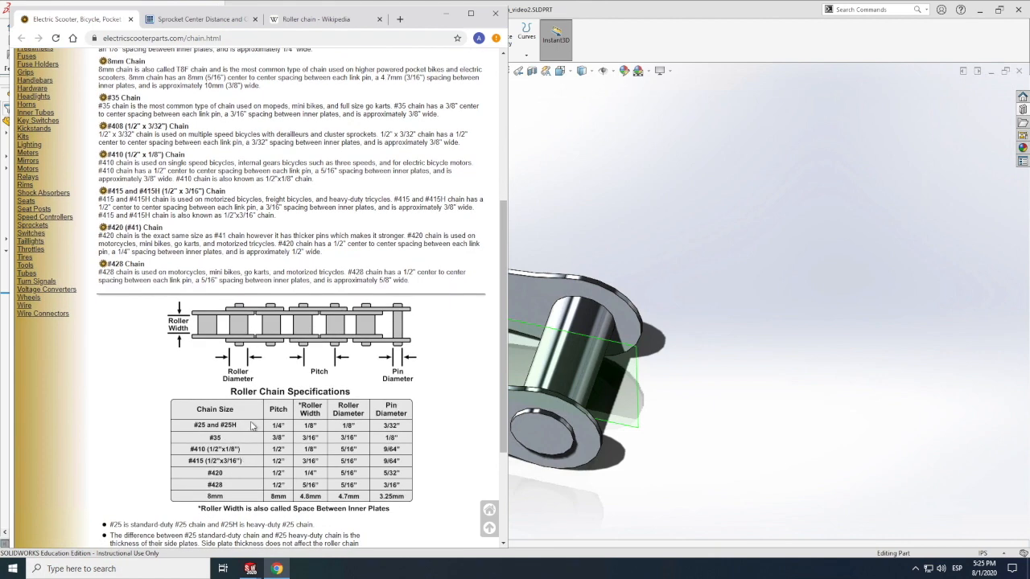
pyautogui.click(184, 23)
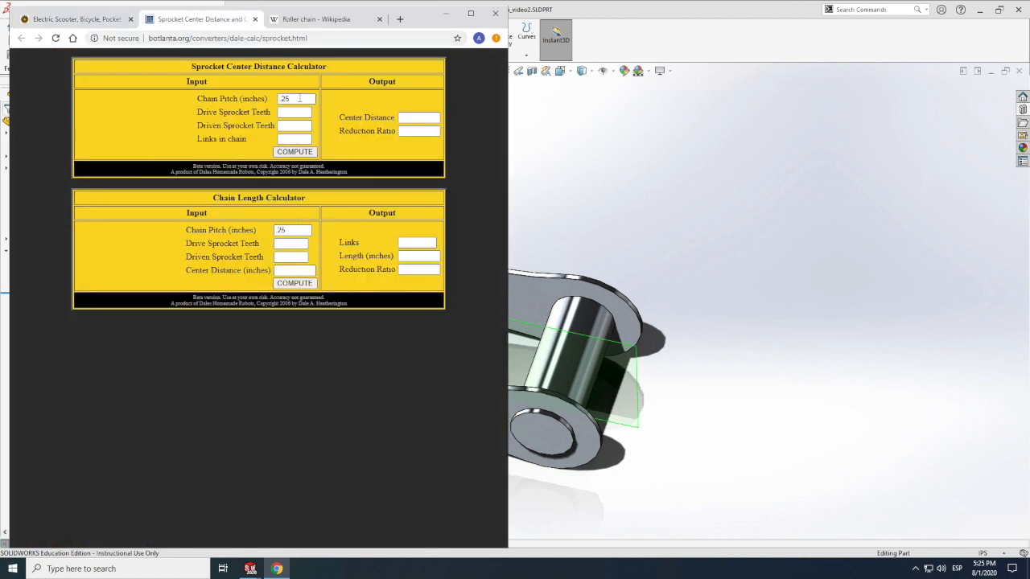
# Step: Clear the first calculator's chain pitch, then fill the Chain Length Calculator with pitch 0.375 in, 36 drive teeth and 16 driven teeth
pyautogui.moveTo(293, 97); pyautogui.dragTo(269, 100)
pyautogui.press('Delete')
pyautogui.doubleClick(290, 230)
pyautogui.write('0.375')
pyautogui.click(285, 243)
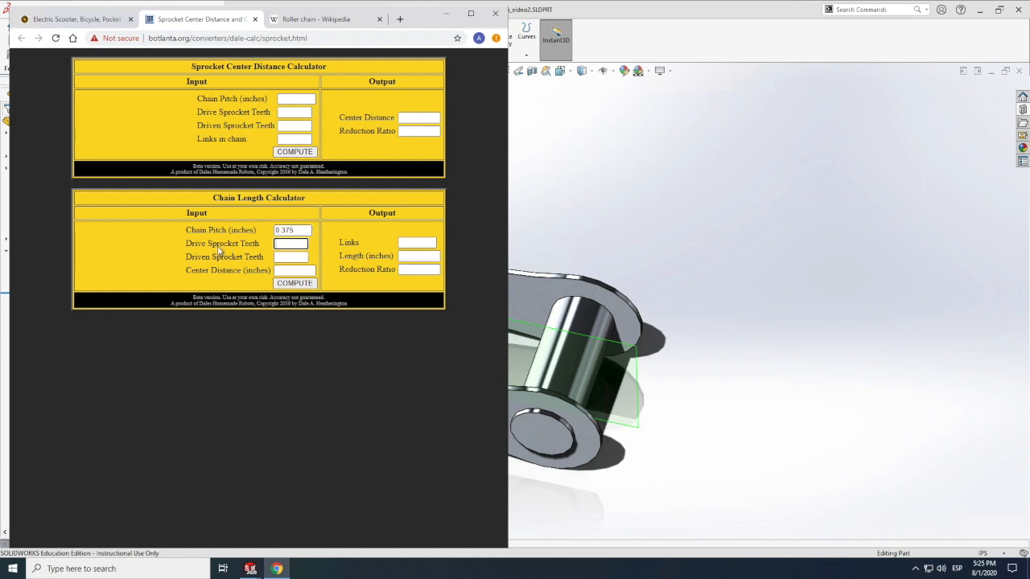
pyautogui.write('36')
pyautogui.click(286, 256)
pyautogui.write('16')
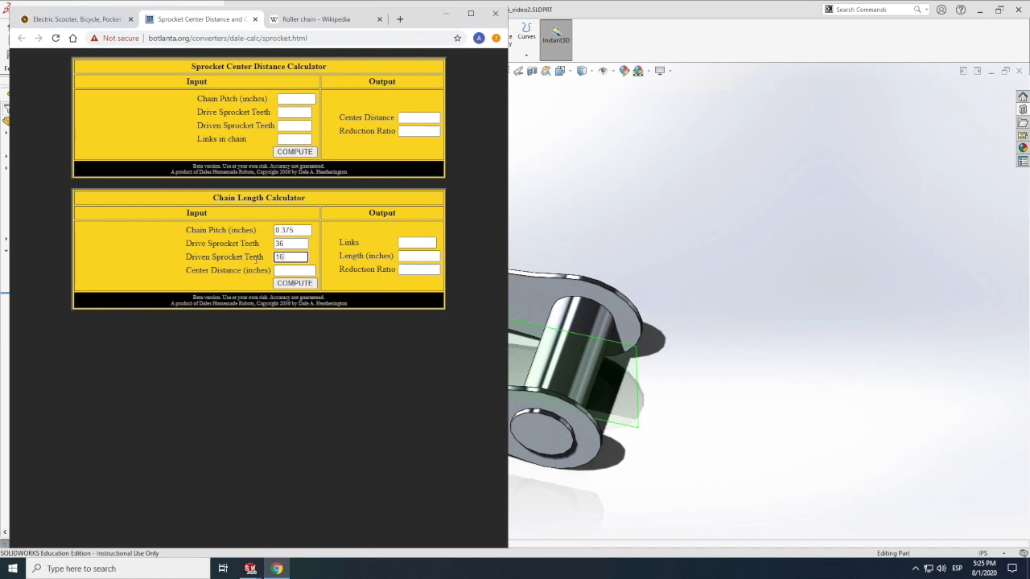
# Step: Set the center distance in the Chain Length Calculator to 12 in and compute the chain length
pyautogui.click(281, 272)
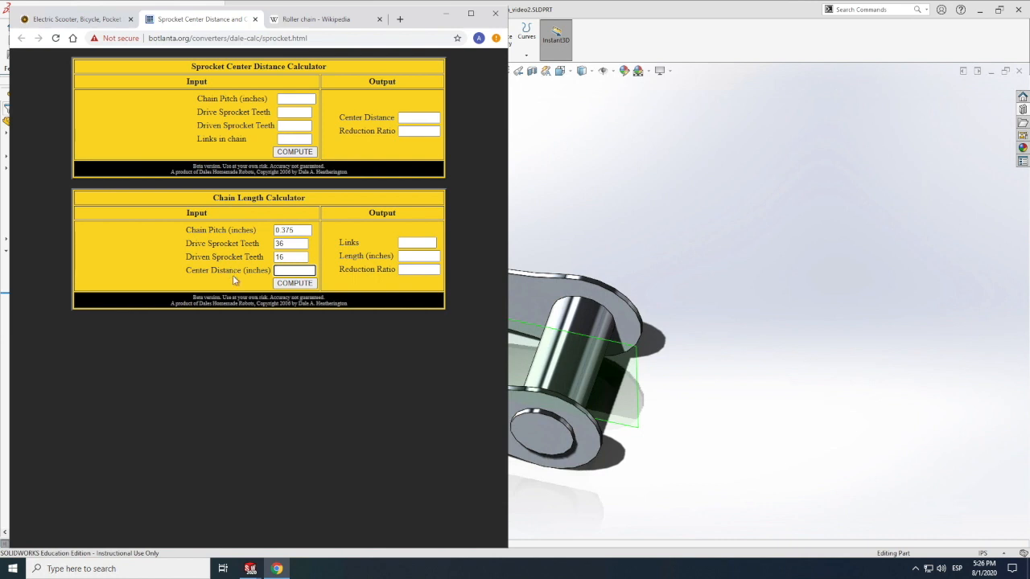
pyautogui.write('15')
pyautogui.press('BackSpace')
pyautogui.write('2')
pyautogui.click(291, 284)
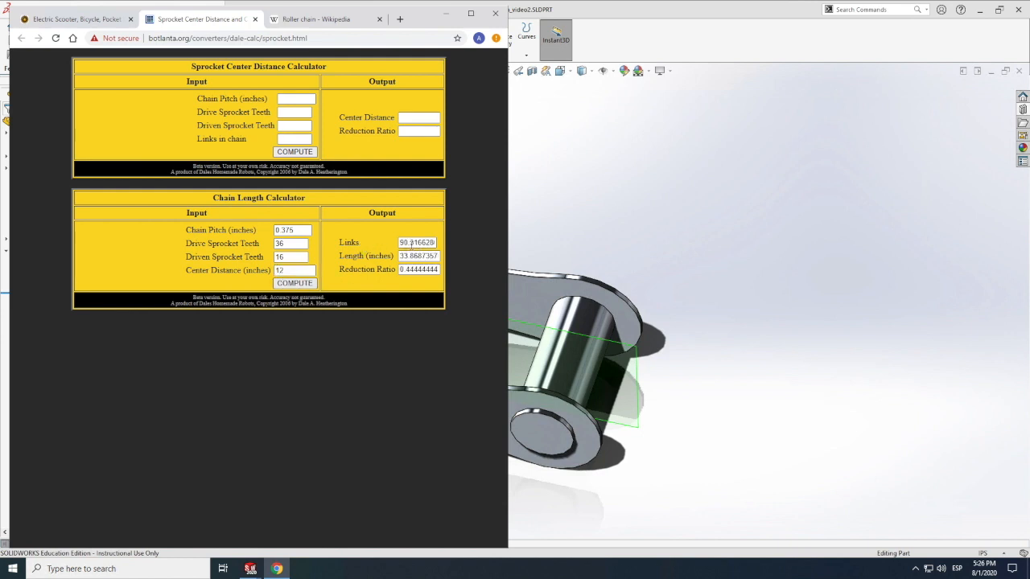
# Step: Recompute the chain length with trial center distances including 11.9, 11.98 and 11.97 in to approach a whole link count
pyautogui.doubleClick(297, 271)
pyautogui.write('11.5')
pyautogui.click(309, 286)
pyautogui.click(305, 271)
pyautogui.write('.9')
pyautogui.click(309, 286)
pyautogui.click(299, 272)
pyautogui.write('8')
pyautogui.click(297, 285)
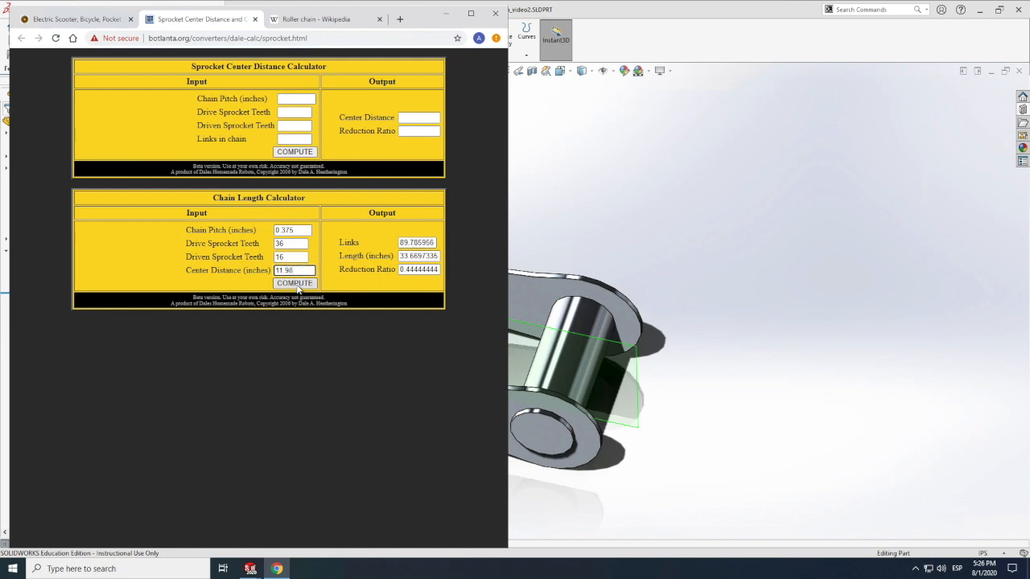
pyautogui.click(299, 270)
pyautogui.write('7')
pyautogui.click(299, 284)
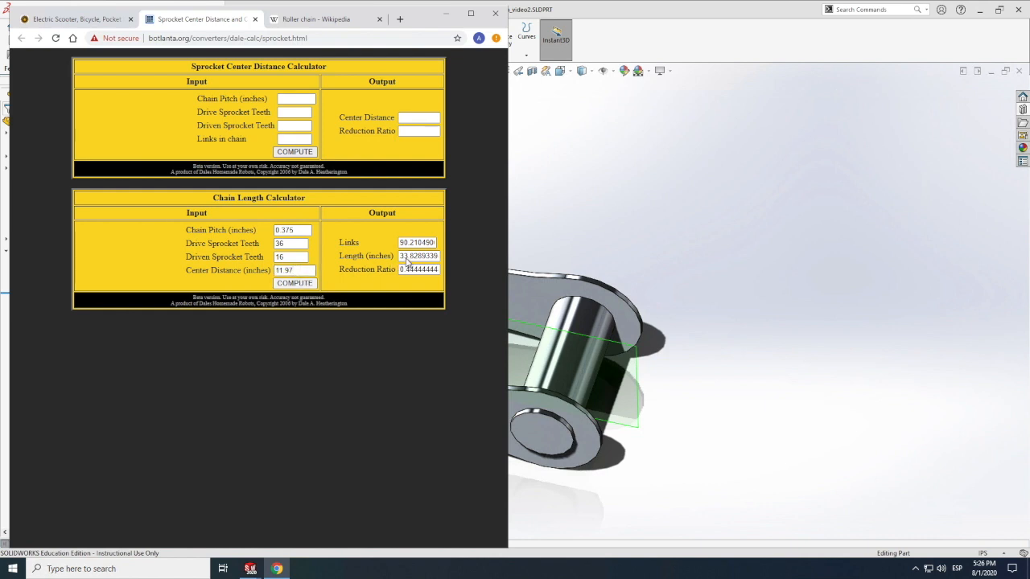
# Step: Refine the trial center distance from 11.94 in to 11.939 in, computing the chain length for each value
pyautogui.click(303, 270)
pyautogui.write('4')
pyautogui.click(294, 281)
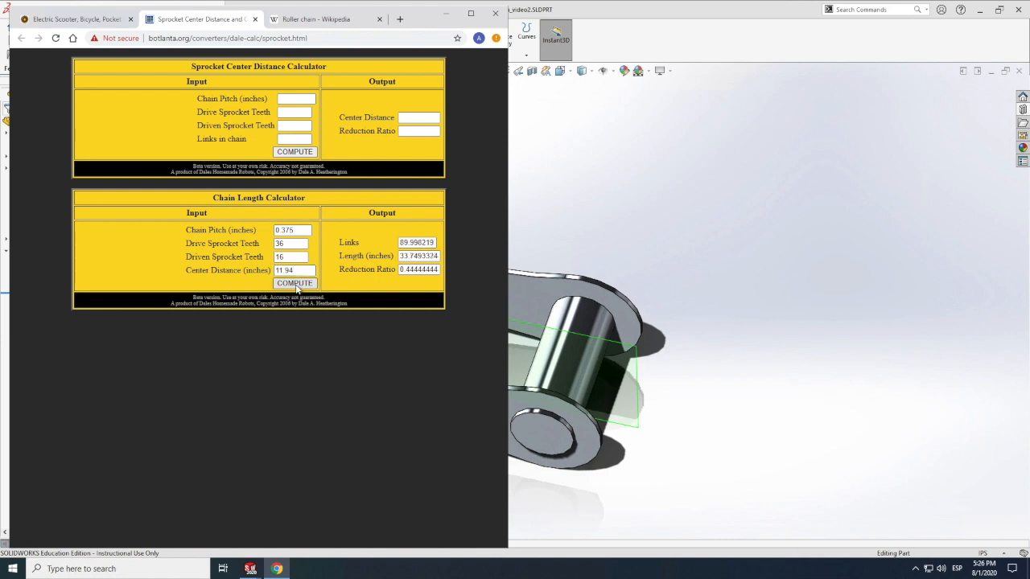
pyautogui.click(299, 270)
pyautogui.click(295, 284)
pyautogui.click(305, 271)
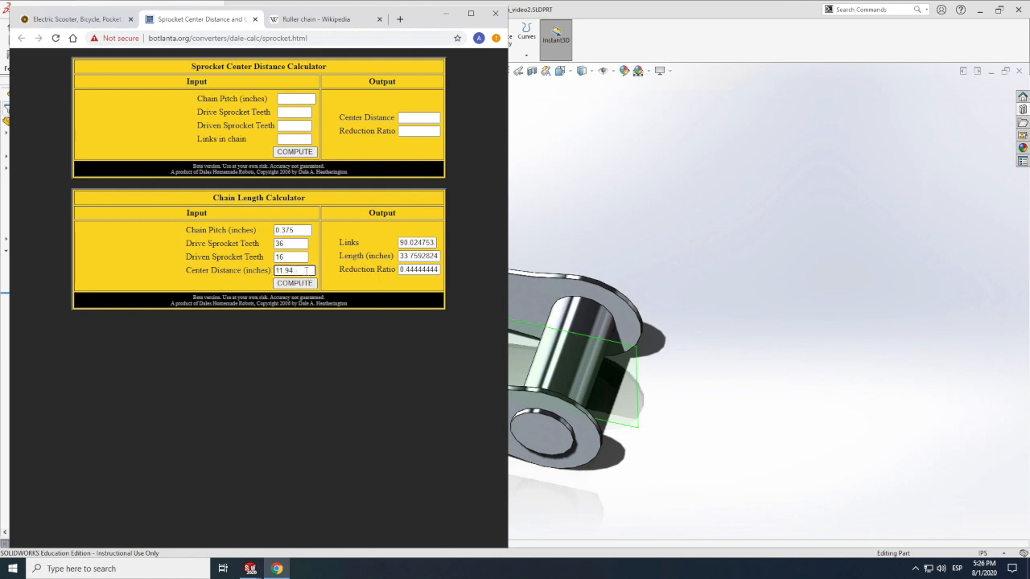
pyautogui.click(306, 286)
pyautogui.click(304, 270)
pyautogui.write('1')
pyautogui.click(296, 283)
pyautogui.click(304, 270)
pyautogui.click(302, 283)
pyautogui.click(305, 271)
pyautogui.press('BackSpace')
pyautogui.write('9')
pyautogui.click(296, 283)
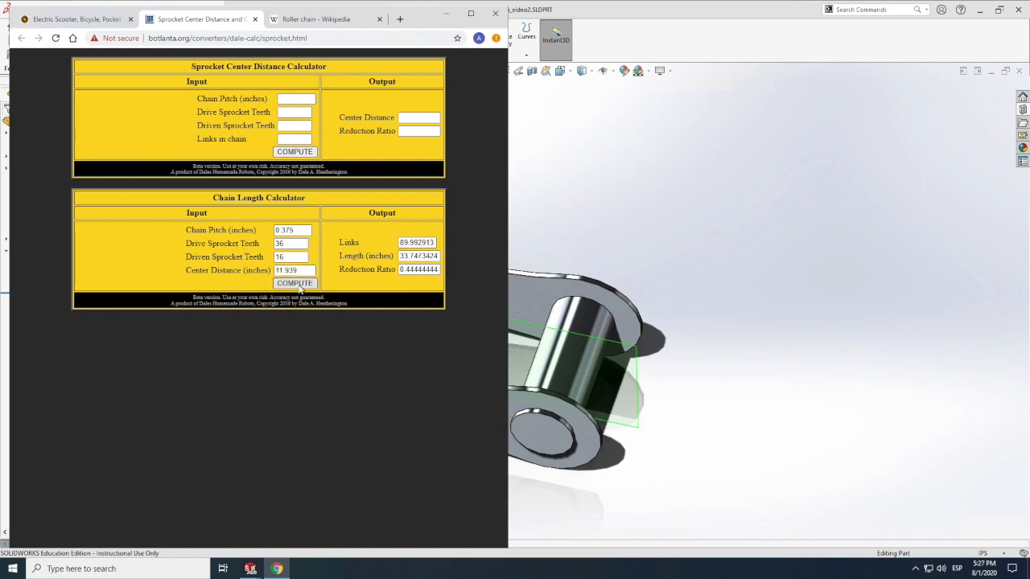
# Step: Try nearby center distances such as 11.938 in, then return to 11.939 in and recompute
pyautogui.click(305, 271)
pyautogui.click(297, 285)
pyautogui.click(304, 270)
pyautogui.click(298, 286)
pyautogui.click(306, 272)
pyautogui.click(303, 285)
pyautogui.click(304, 271)
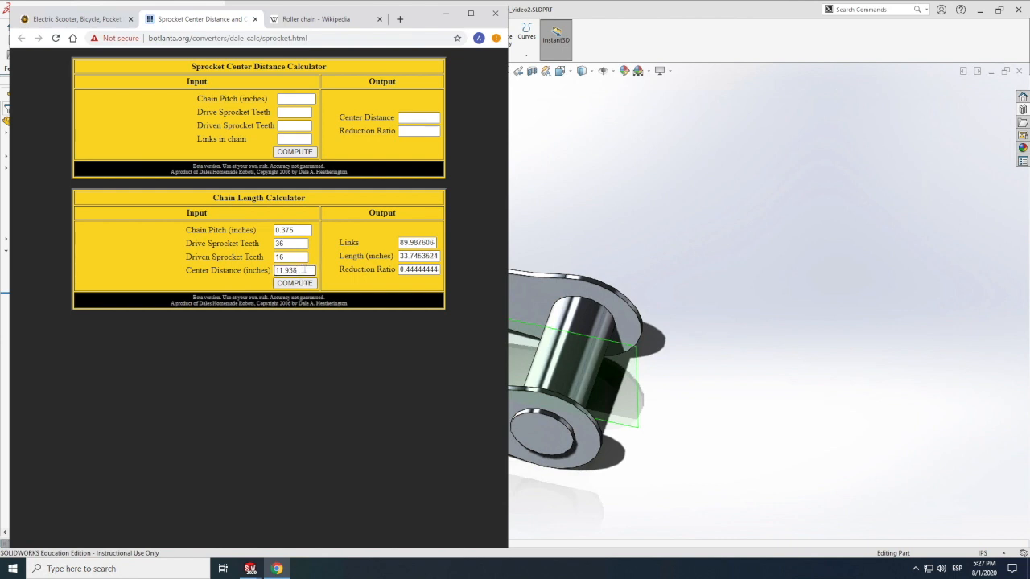
pyautogui.write('9')
pyautogui.click(303, 286)
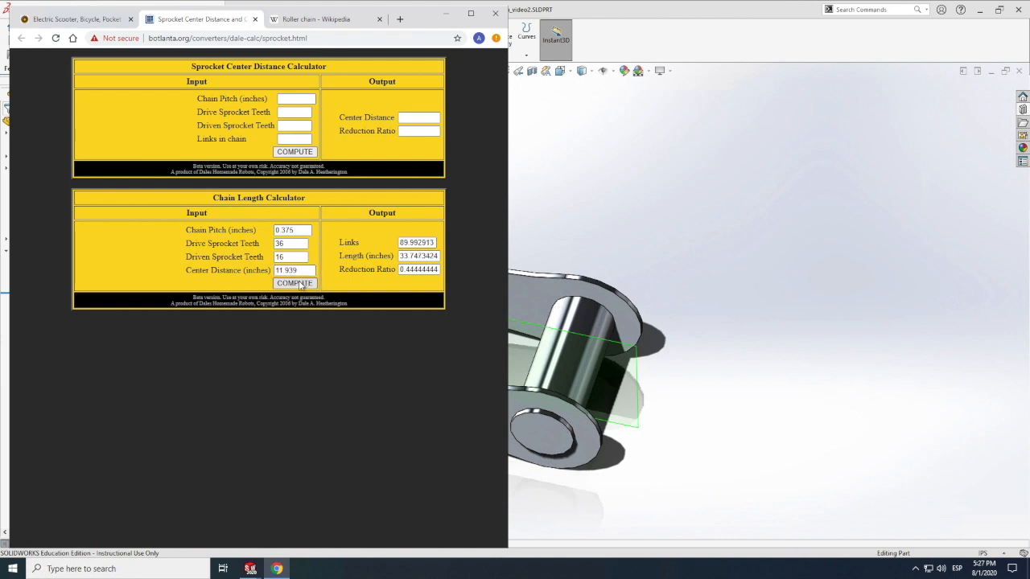
# Step: Examine the full values in the chain length and reduction ratio outputs of the Chain Length Calculator
pyautogui.click(425, 270)
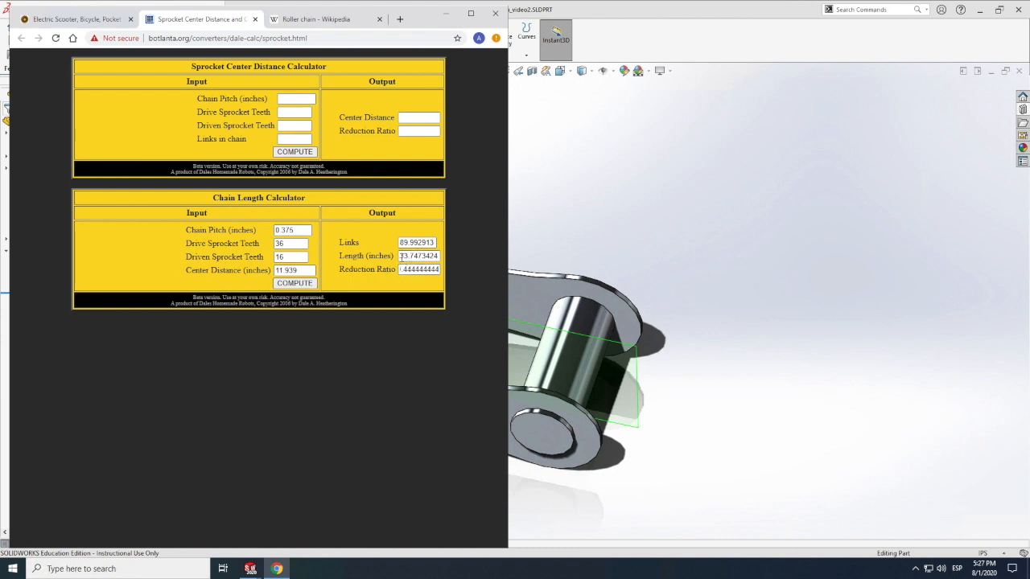
pyautogui.moveTo(400, 255); pyautogui.dragTo(450, 259)
pyautogui.hotkey('ctrl', 'a')
pyautogui.hscroll(-2, 417, 257)
pyautogui.hscroll(2, 414, 257)
pyautogui.hscroll(-2, 414, 257)
pyautogui.click(417, 258)
pyautogui.press('Tab')
# Step: Switch to SOLIDWORKS, create a new part, and open a sketch on the Front plane
pyautogui.click(630, 227)
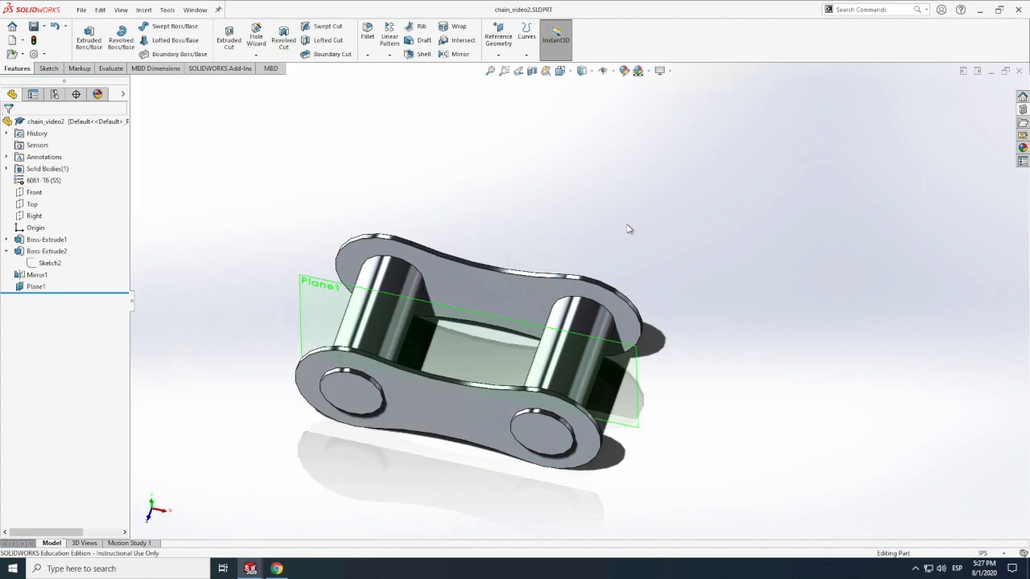
pyautogui.click(81, 9)
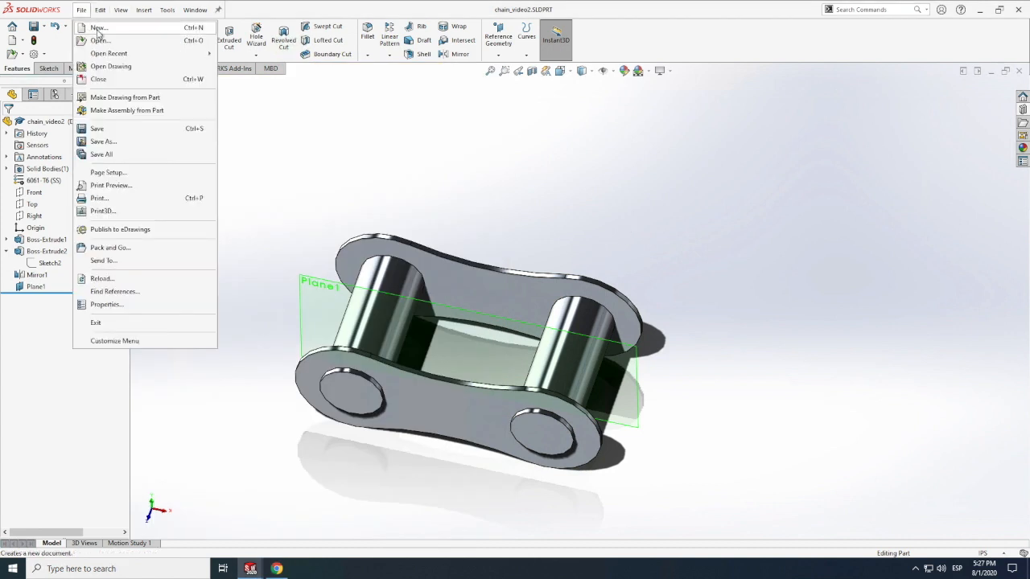
pyautogui.click(98, 29)
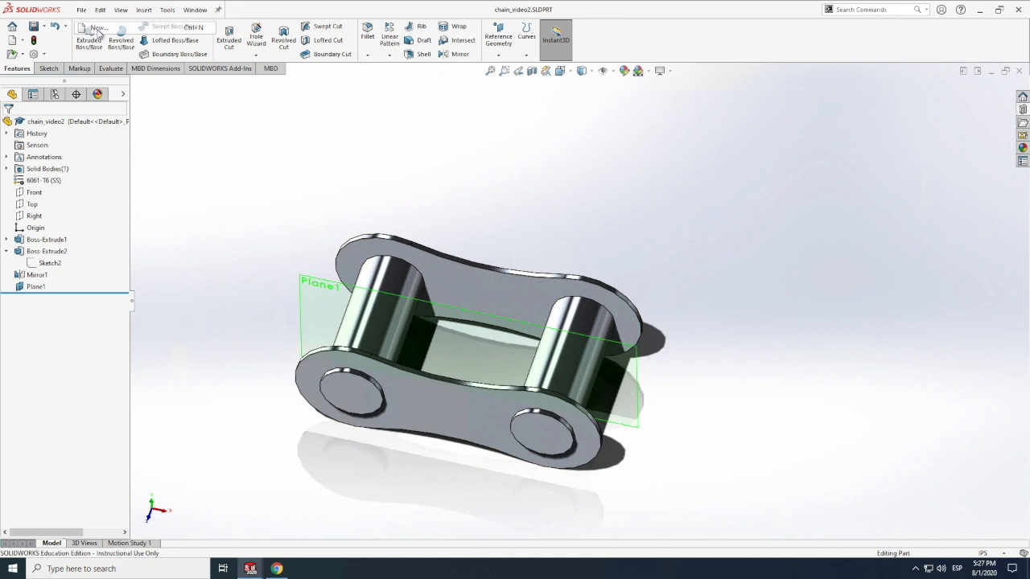
pyautogui.click(273, 310)
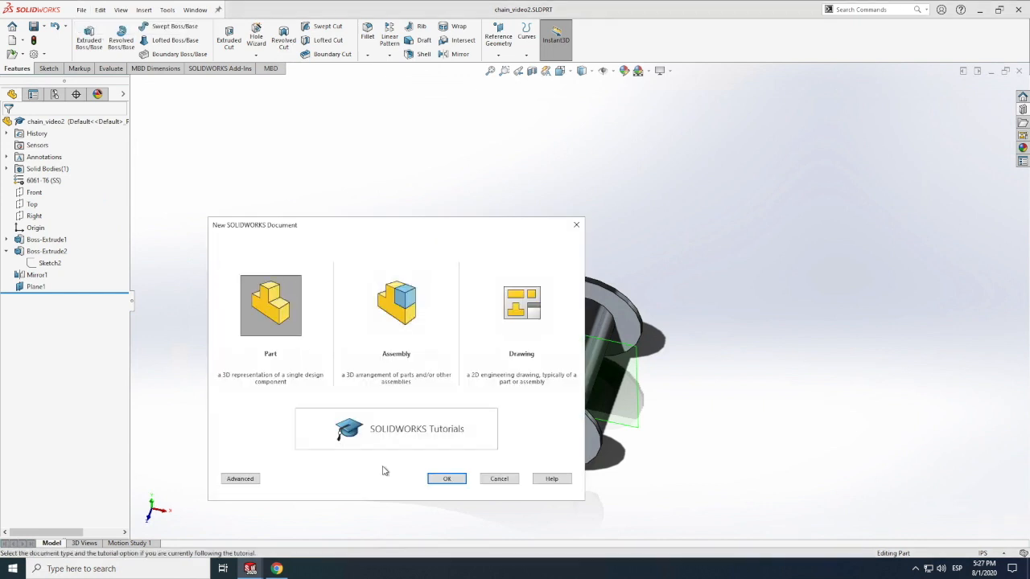
pyautogui.click(446, 477)
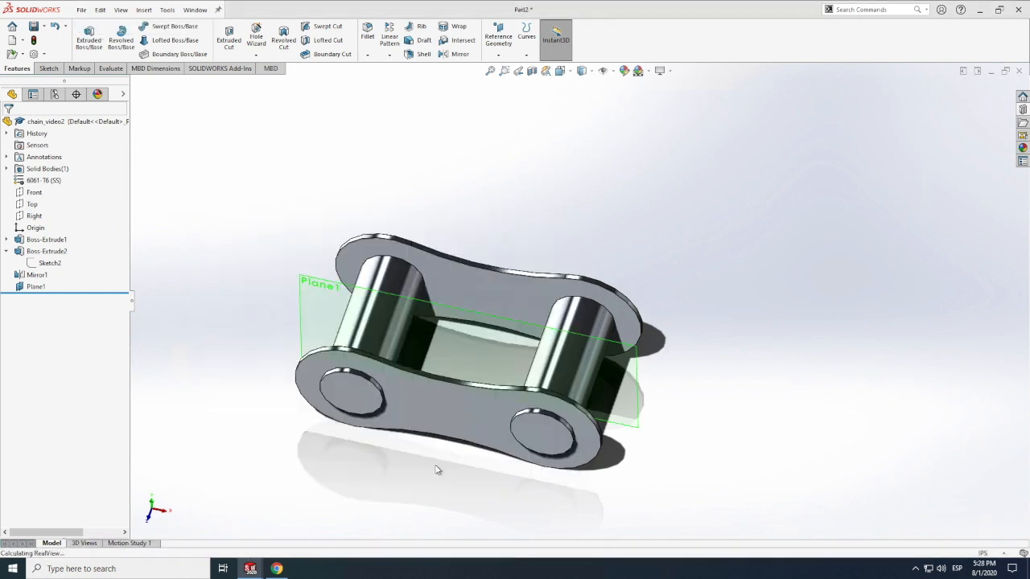
pyautogui.click(49, 69)
pyautogui.click(84, 34)
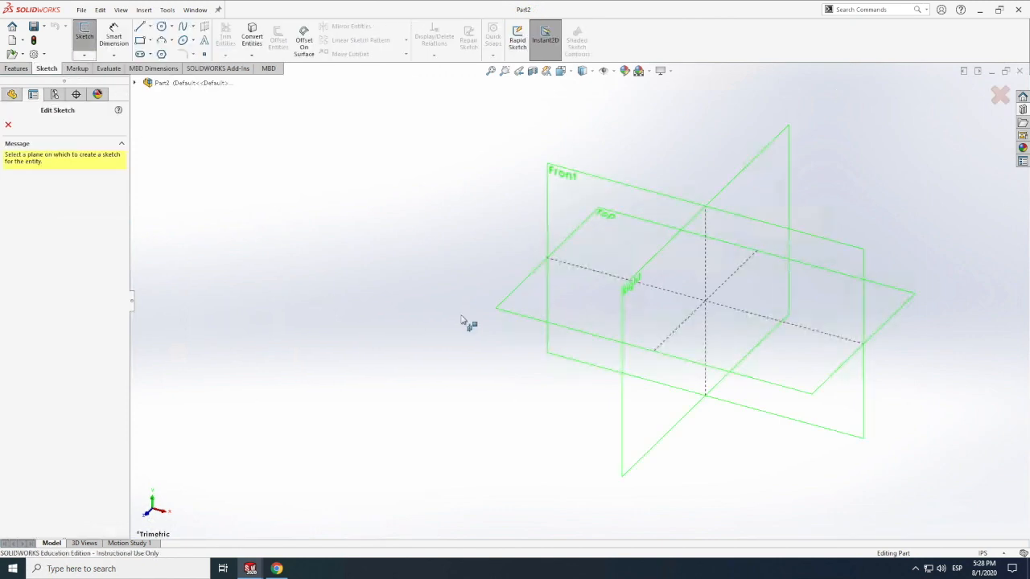
pyautogui.click(562, 192)
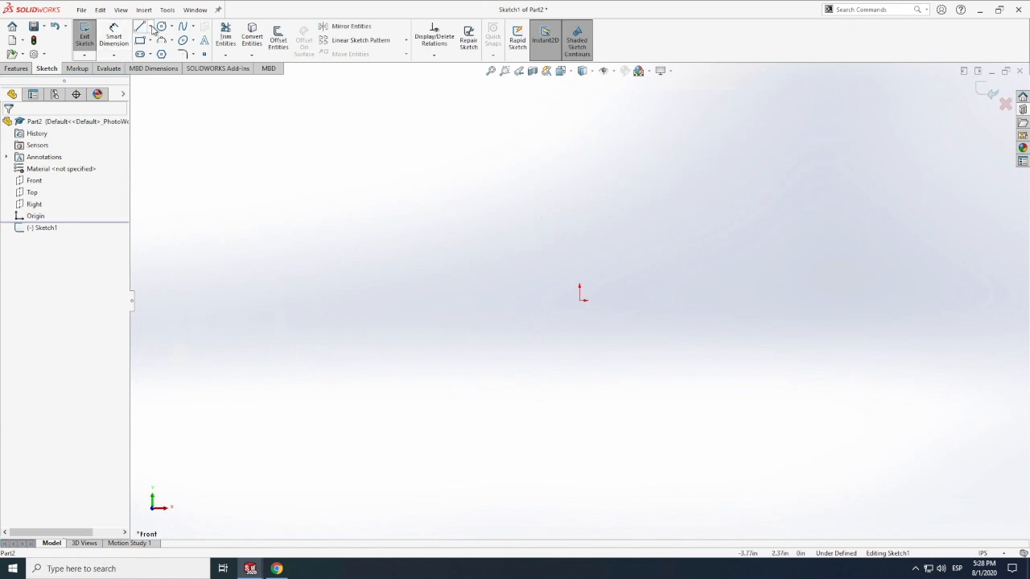
# Step: Sketch a horizontal centerline about 4.63 in long, starting at the origin
pyautogui.click(149, 27)
pyautogui.click(165, 53)
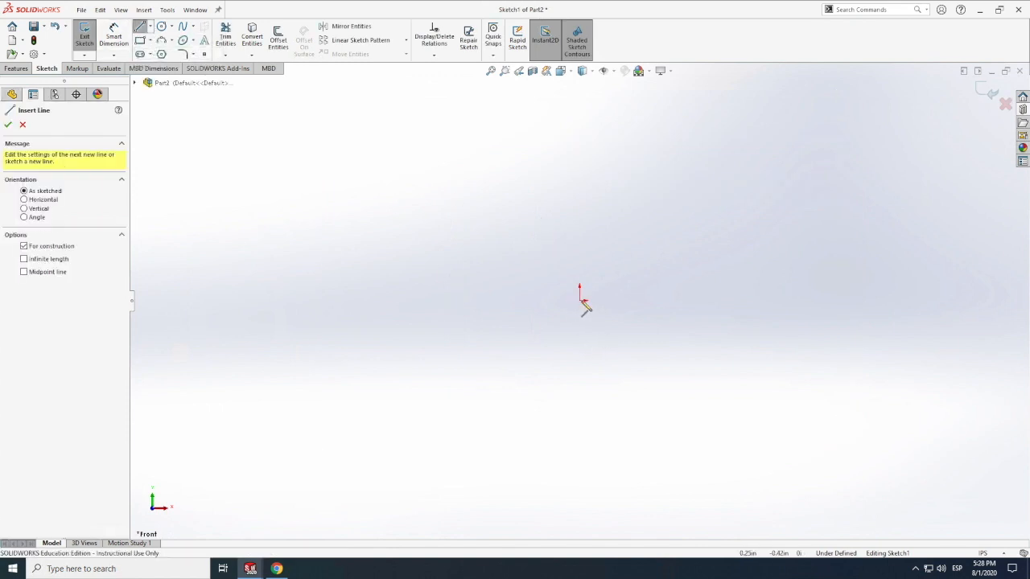
pyautogui.click(580, 300)
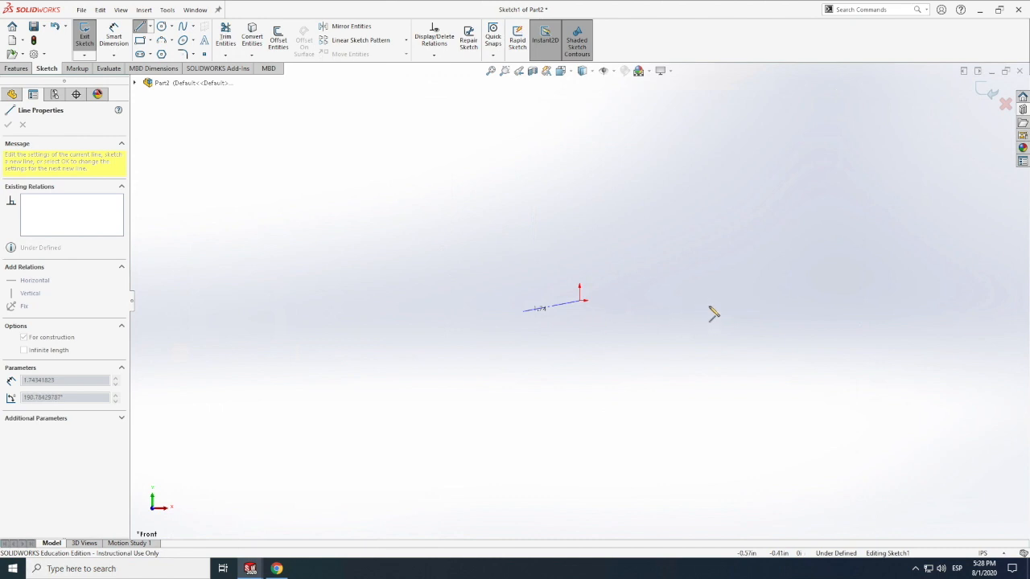
pyautogui.click(732, 300)
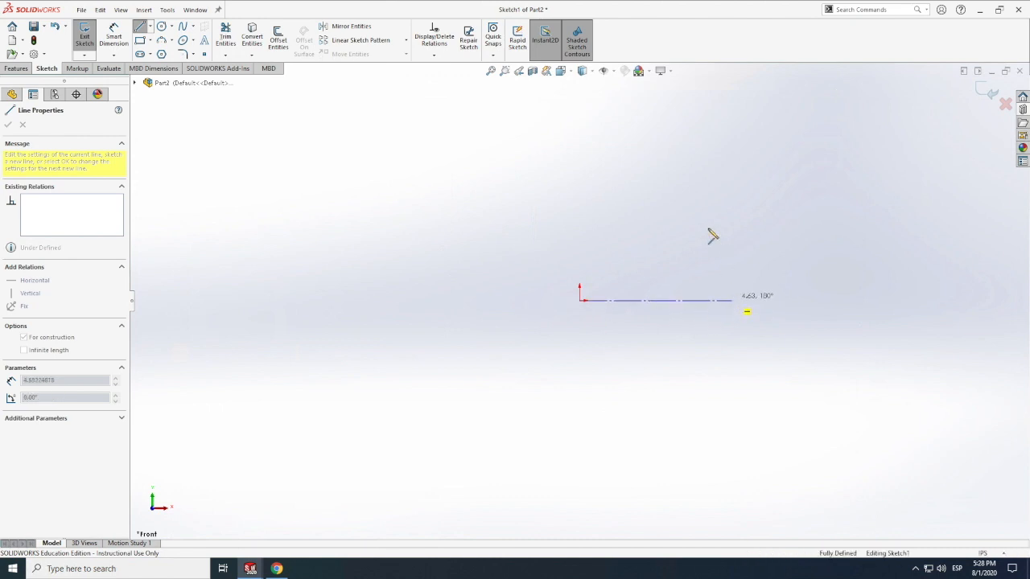
pyautogui.press('Escape')
# Step: Dimension the centerline's length to 11.939 in
pyautogui.click(113, 36)
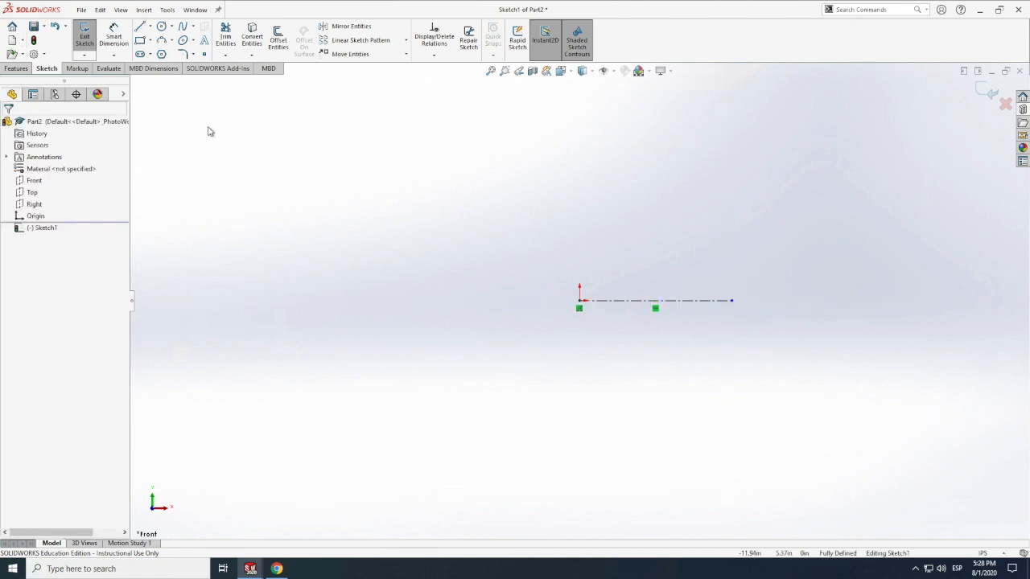
pyautogui.click(596, 301)
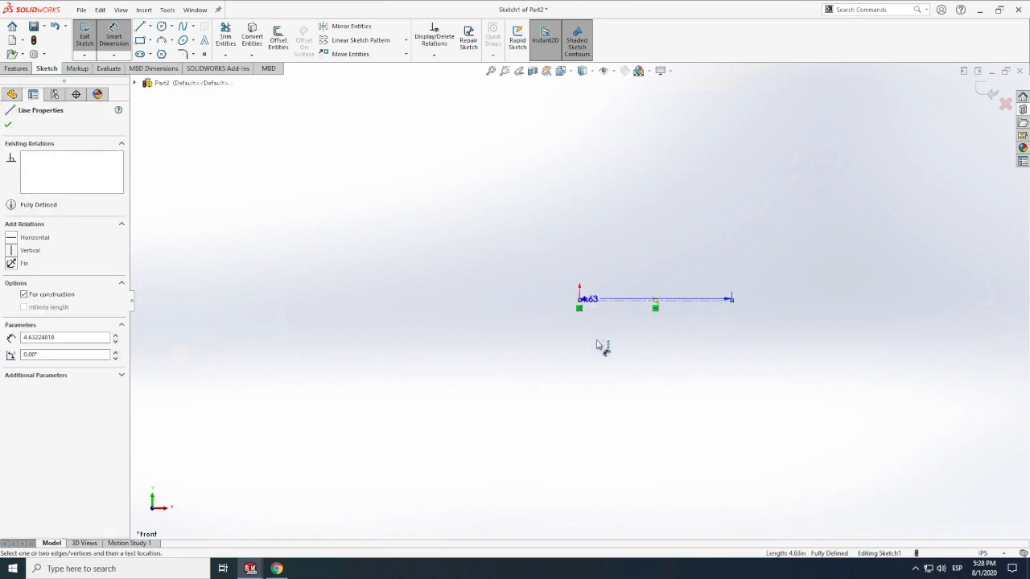
pyautogui.click(600, 344)
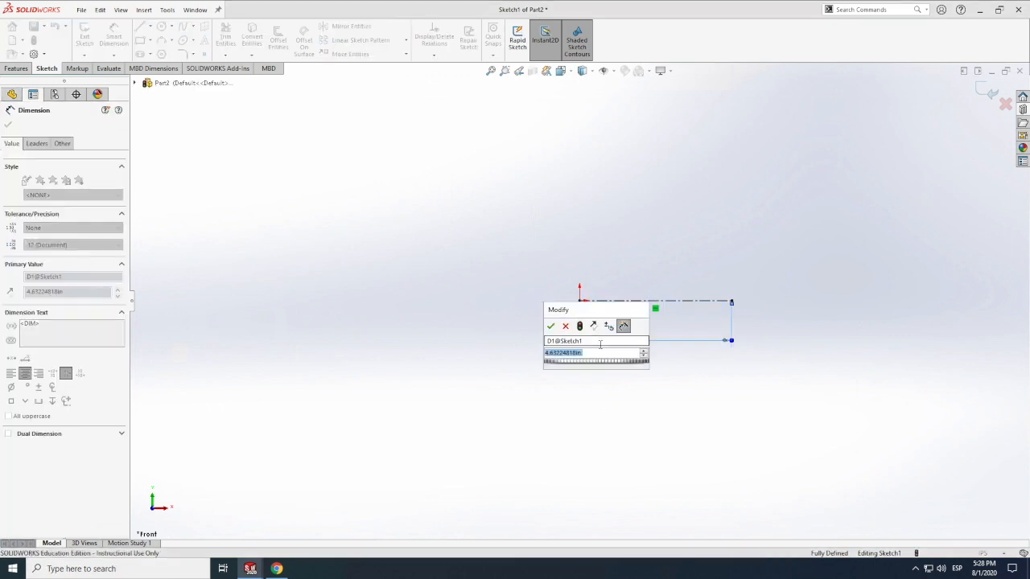
pyautogui.write('11.94')
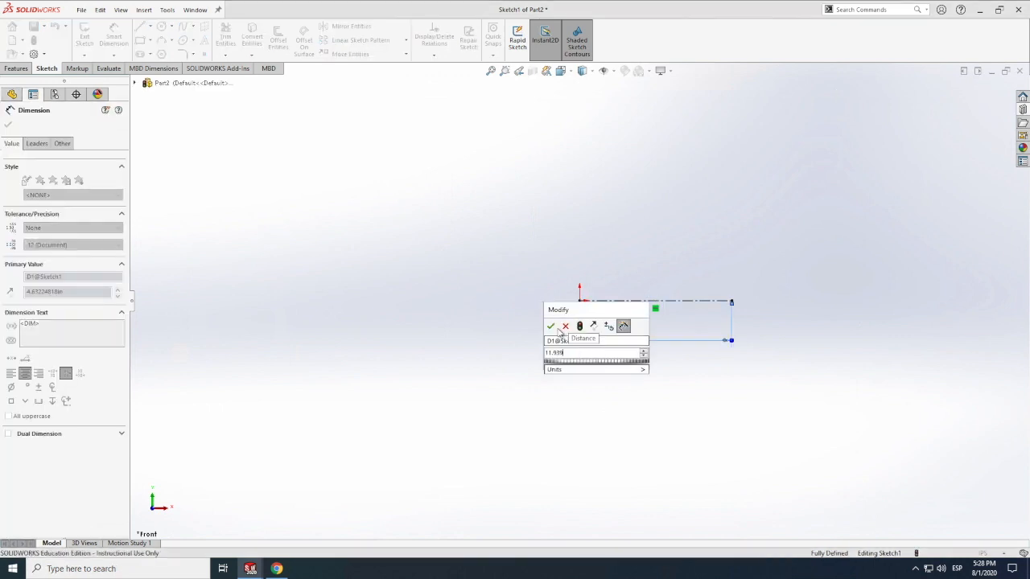
pyautogui.click(550, 325)
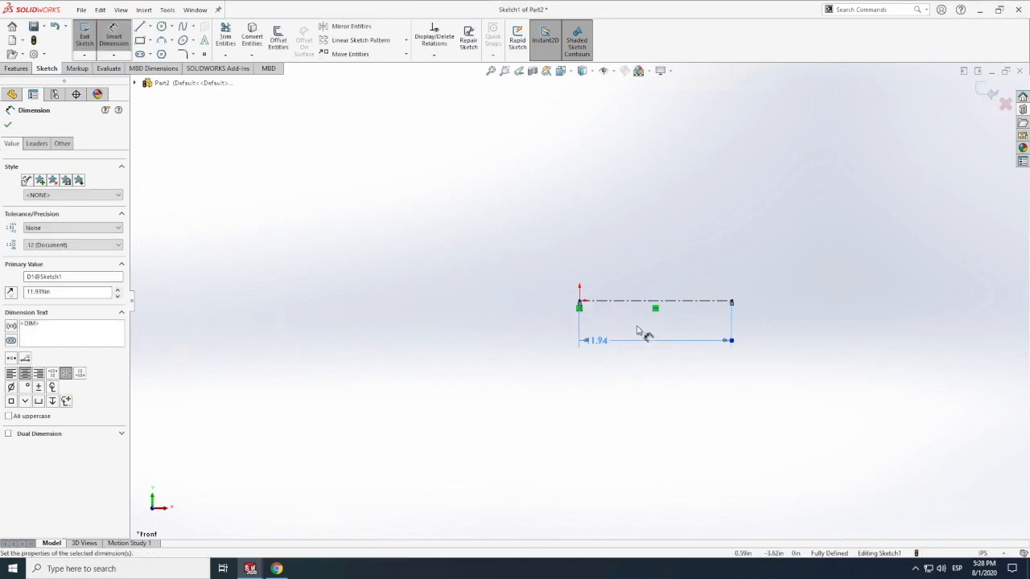
pyautogui.click(164, 28)
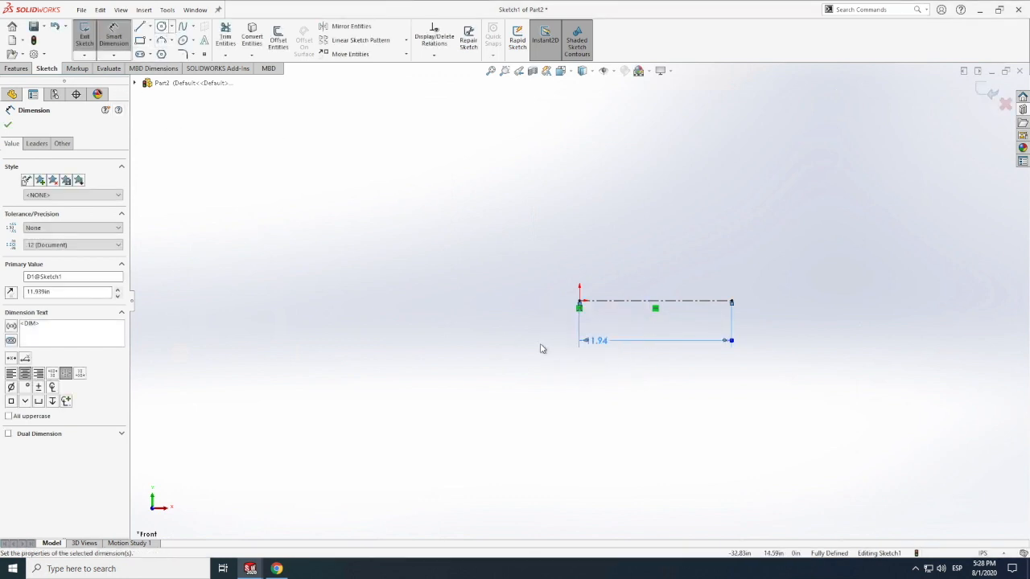
pyautogui.click(579, 302)
pyautogui.click(588, 305)
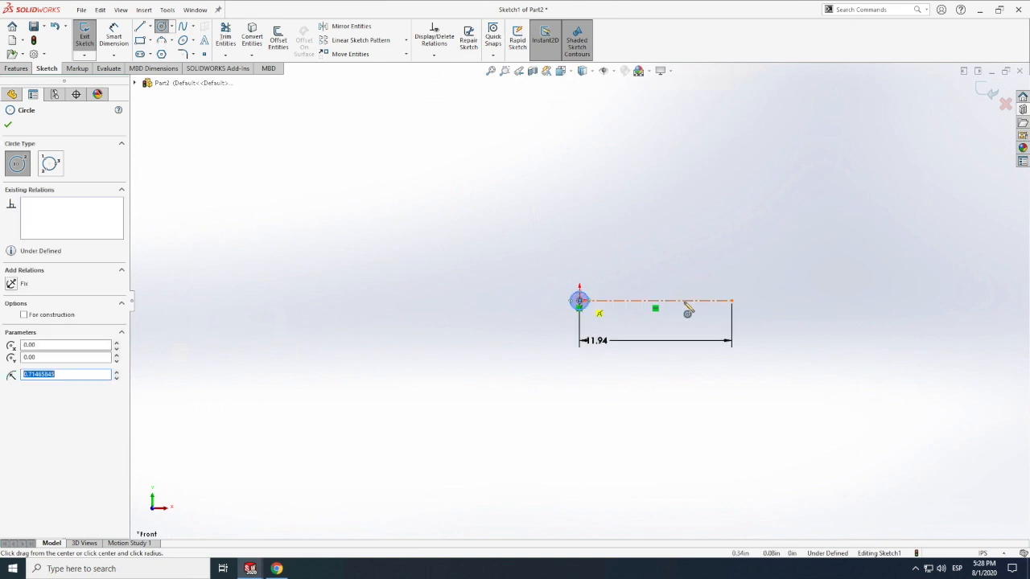
pyautogui.click(732, 302)
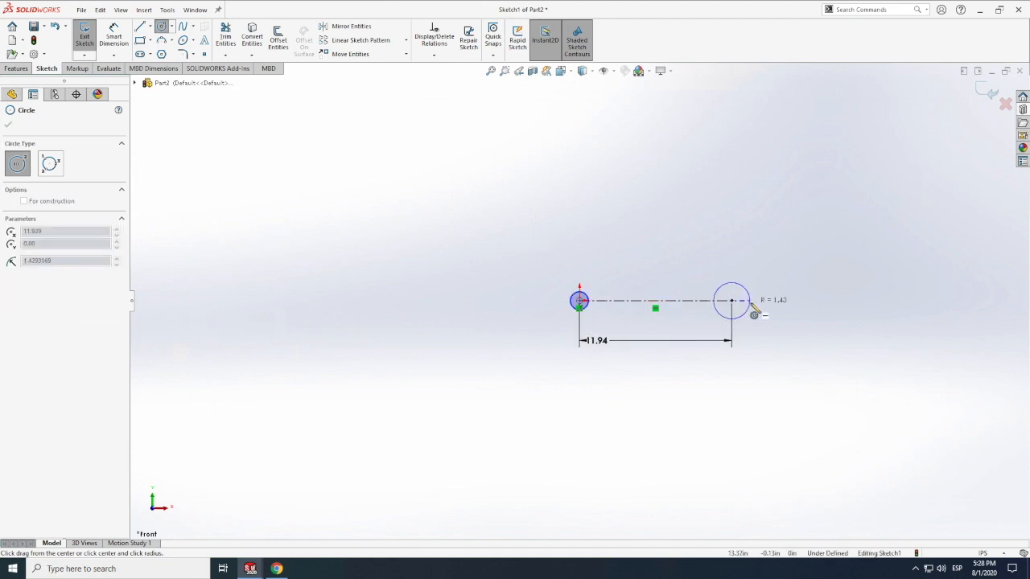
pyautogui.click(749, 308)
pyautogui.click(114, 36)
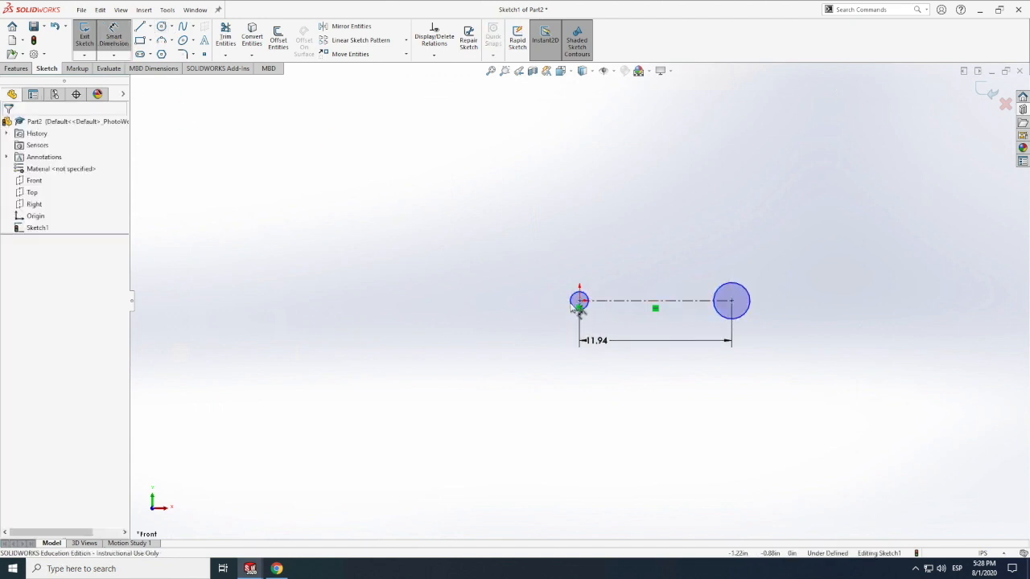
pyautogui.click(538, 304)
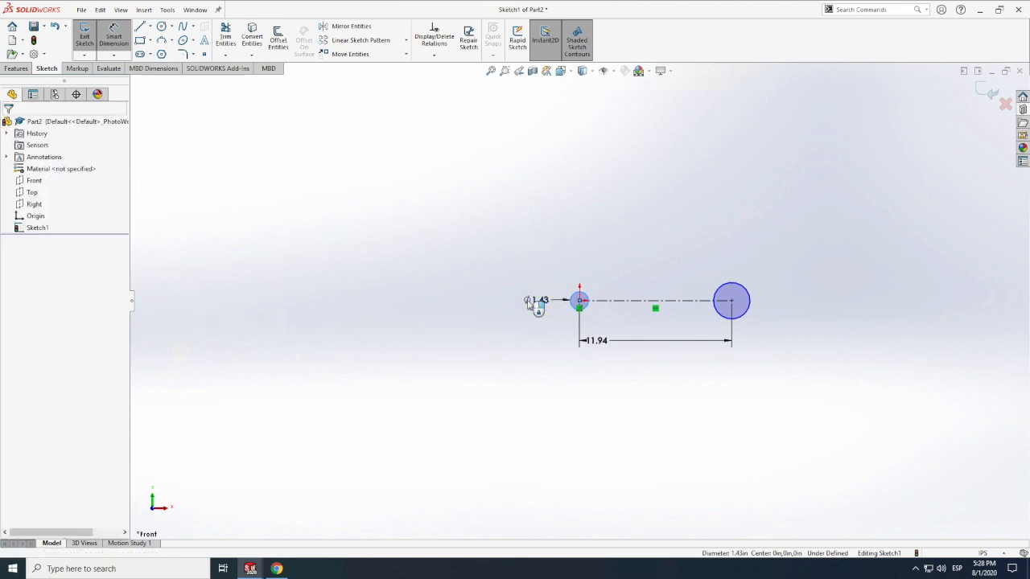
pyautogui.click(527, 309)
pyautogui.click(490, 285)
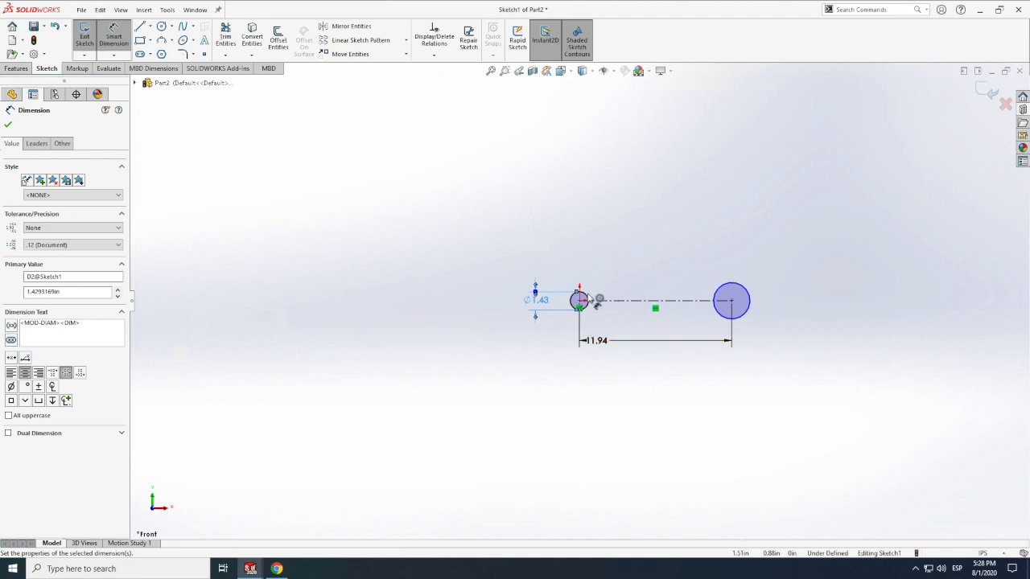
pyautogui.press('super')
pyautogui.press('super')
pyautogui.hotkey('ctrl', 'z')
pyautogui.hotkey('ctrl', 'z')
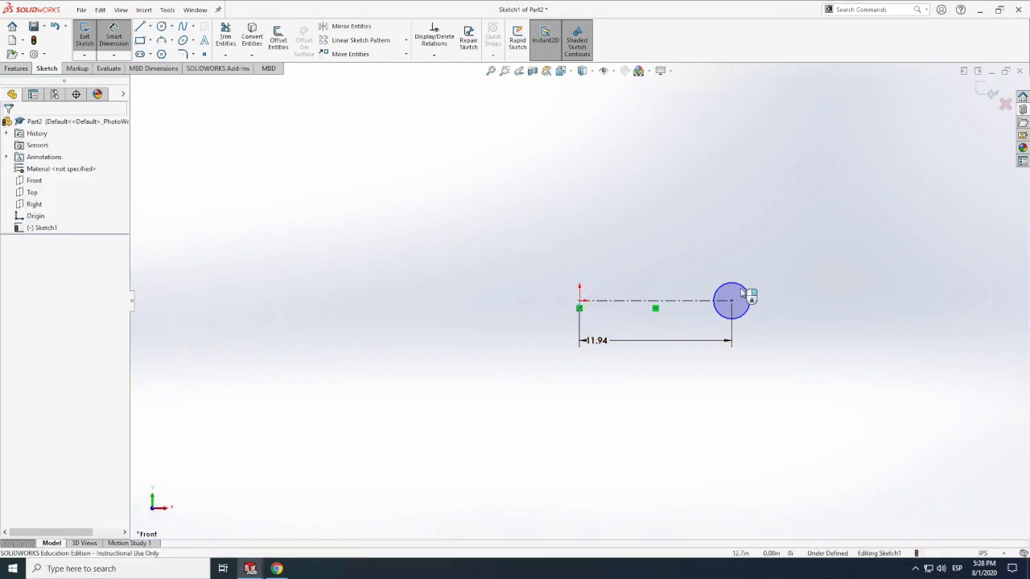
pyautogui.hotkey('ctrl', 'z')
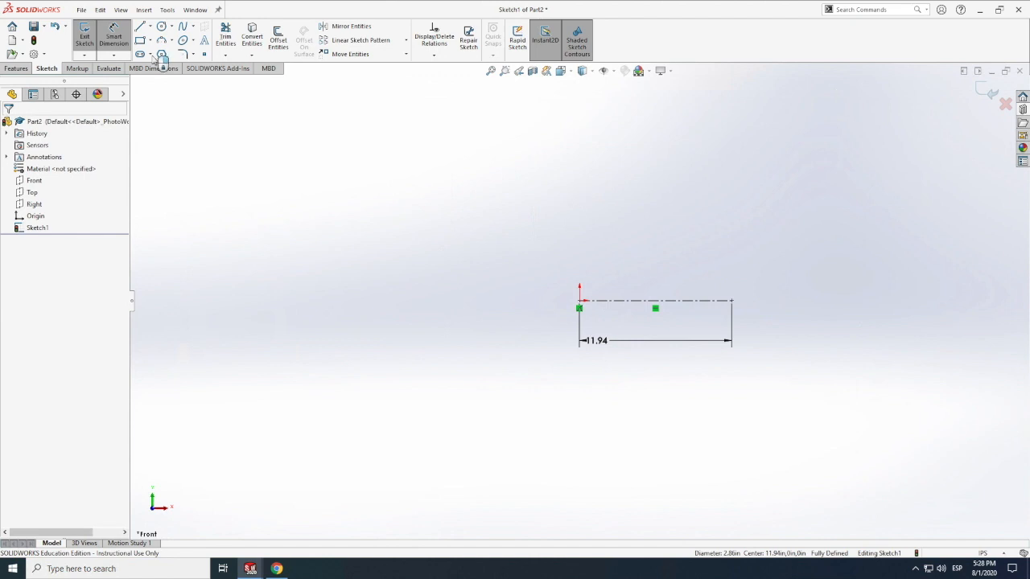
# Step: Sketch a straight slot along the full centerline and set its width to 0.60 in
pyautogui.click(149, 54)
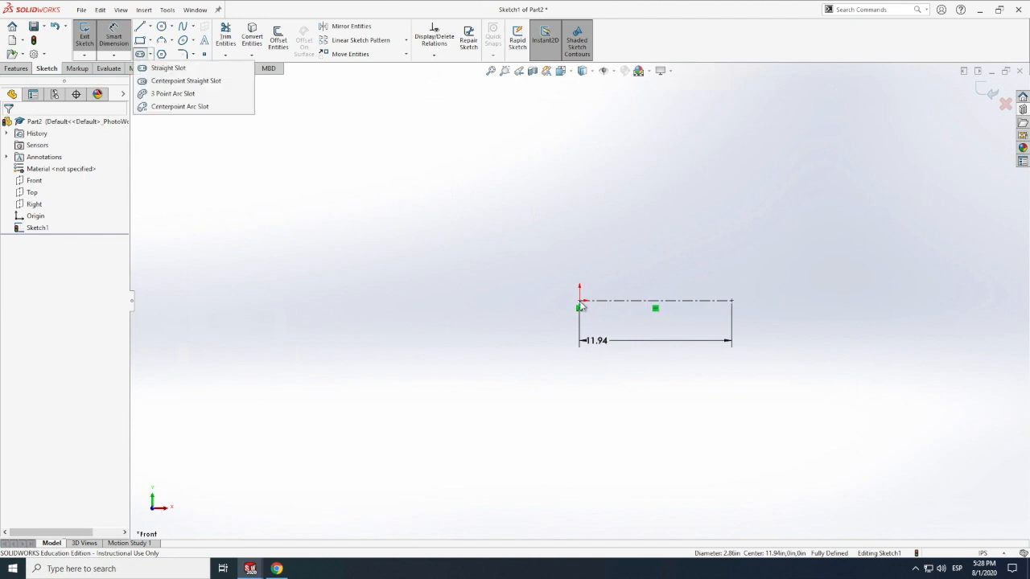
pyautogui.click(169, 69)
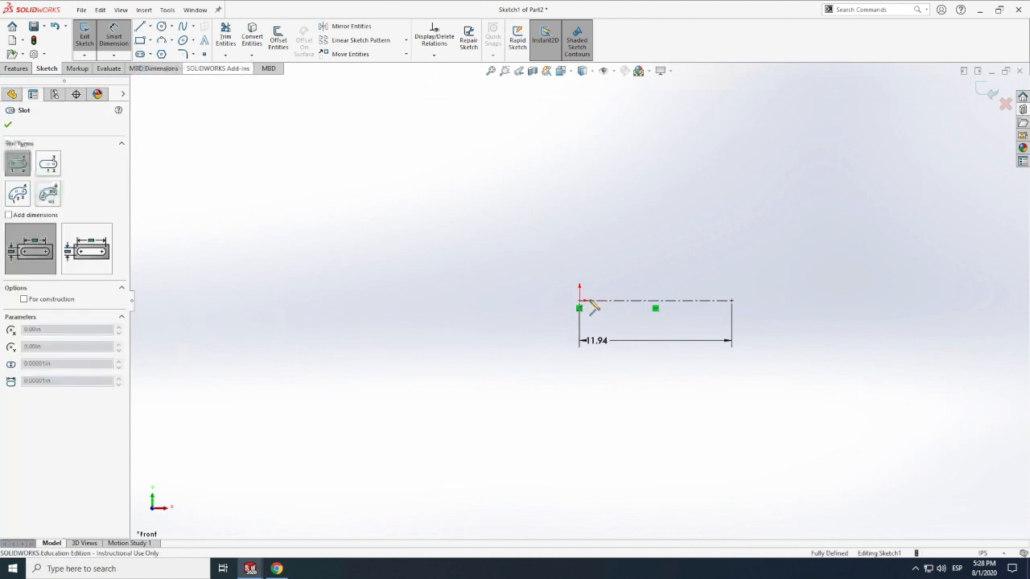
pyautogui.click(735, 308)
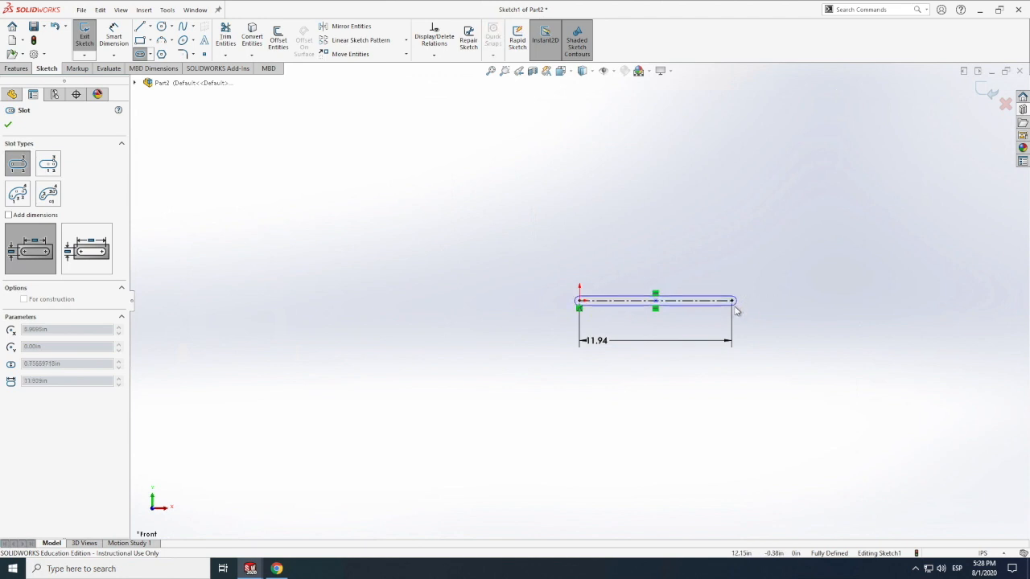
pyautogui.click(738, 308)
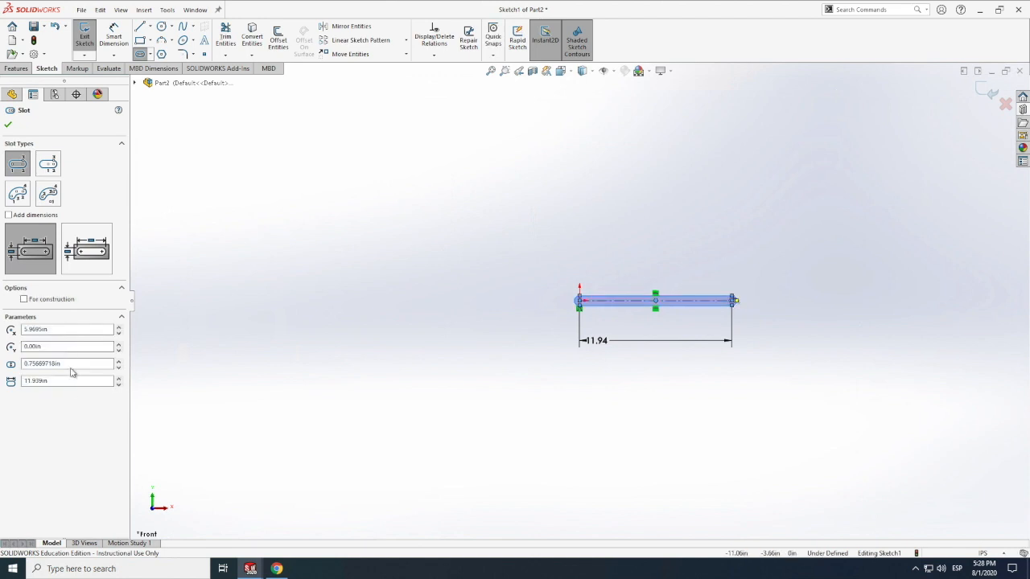
pyautogui.doubleClick(71, 364)
pyautogui.press('BackSpace')
pyautogui.press('Return')
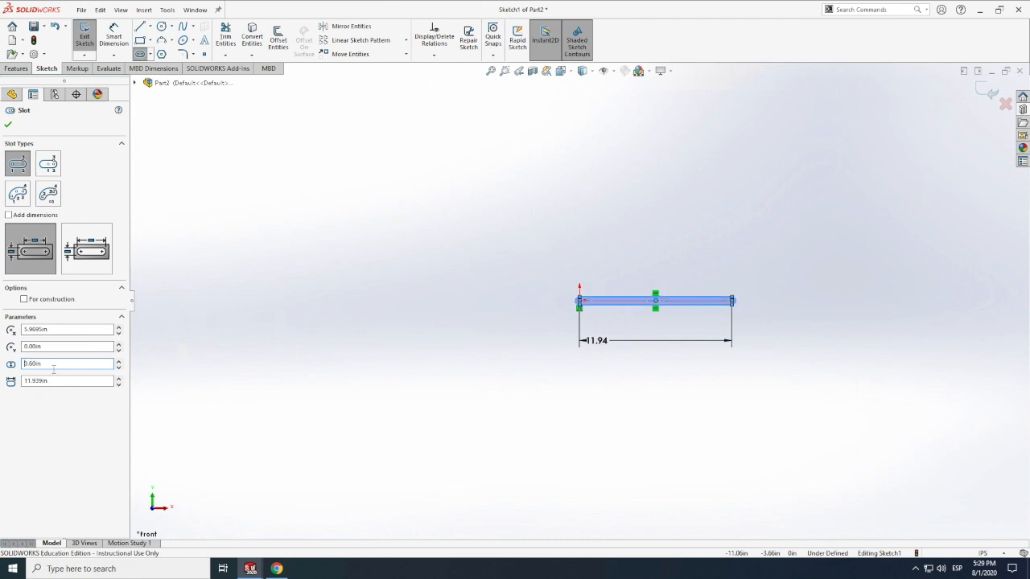
pyautogui.scroll(-10, 711, 324)
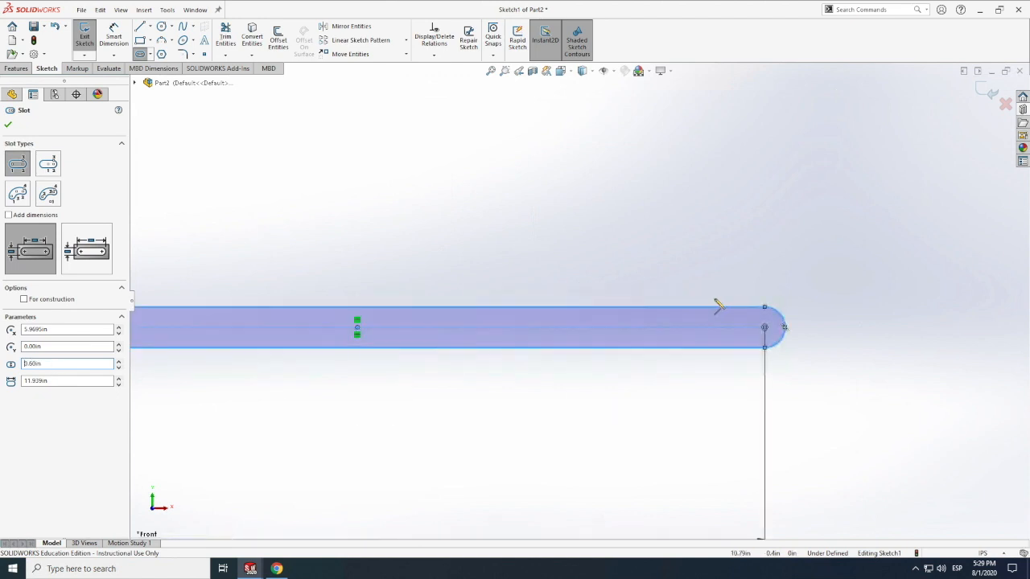
pyautogui.press('Escape')
# Step: Sketch circles centred on both slot ends, about 0.14 in radius at the far end and about 0.27 in at the origin
pyautogui.click(170, 26)
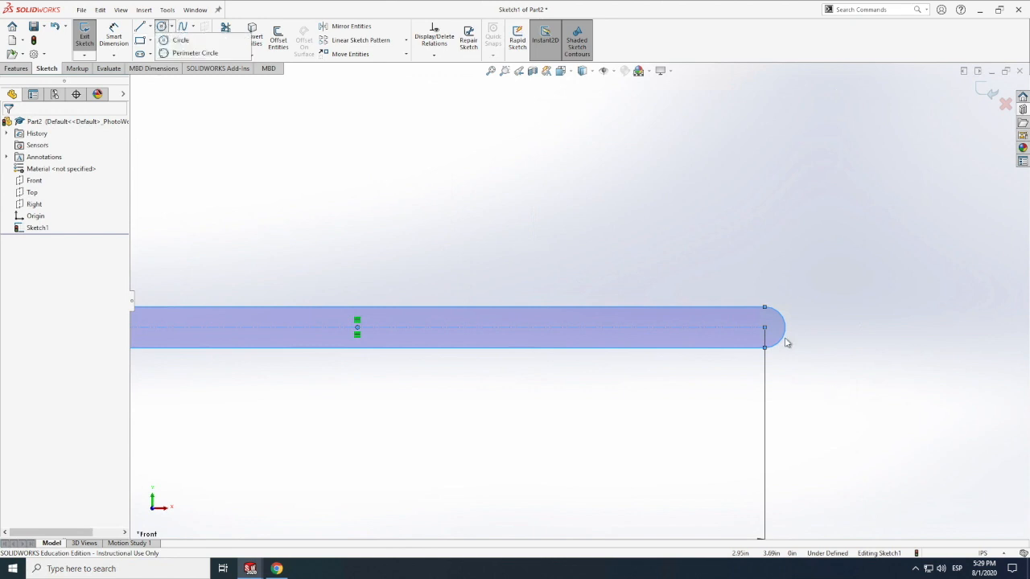
pyautogui.click(181, 40)
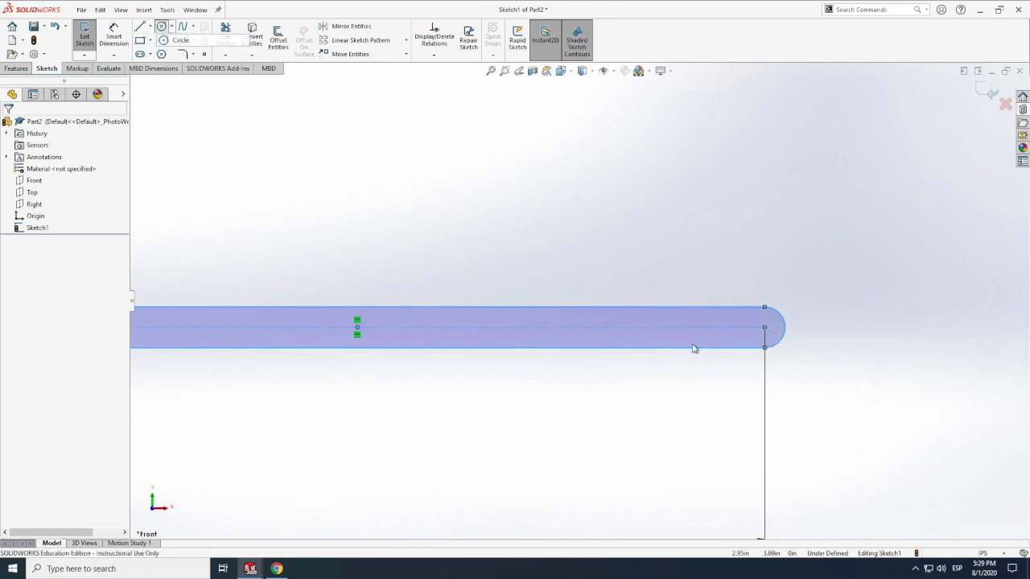
pyautogui.click(764, 328)
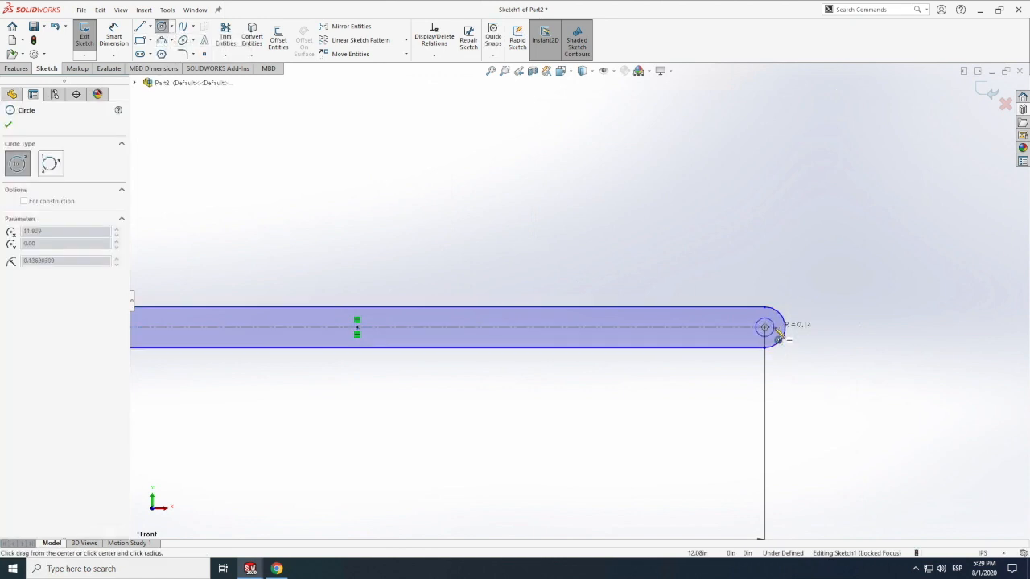
pyautogui.click(774, 328)
pyautogui.scroll(10, 763, 357)
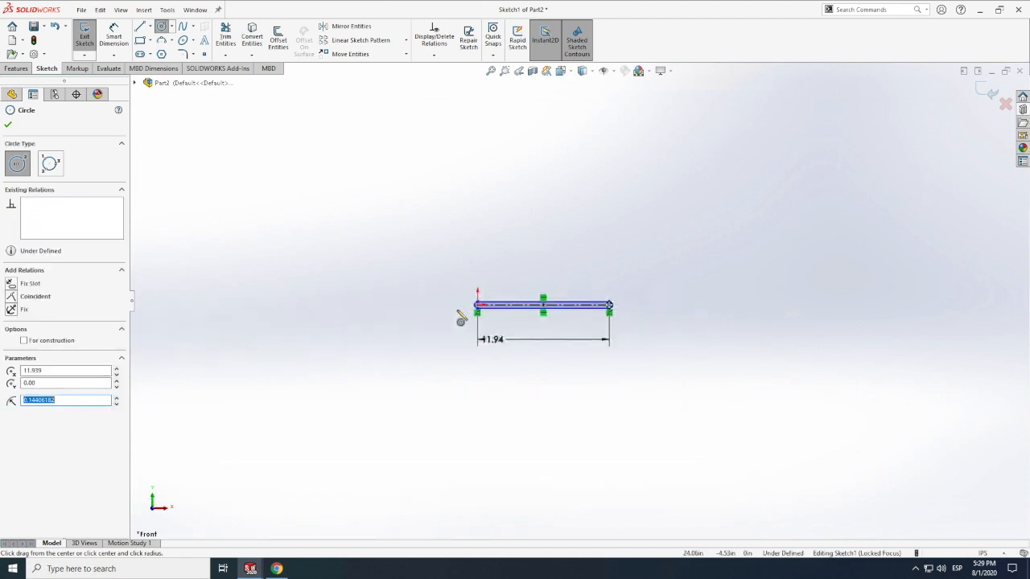
pyautogui.scroll(-6, 481, 304)
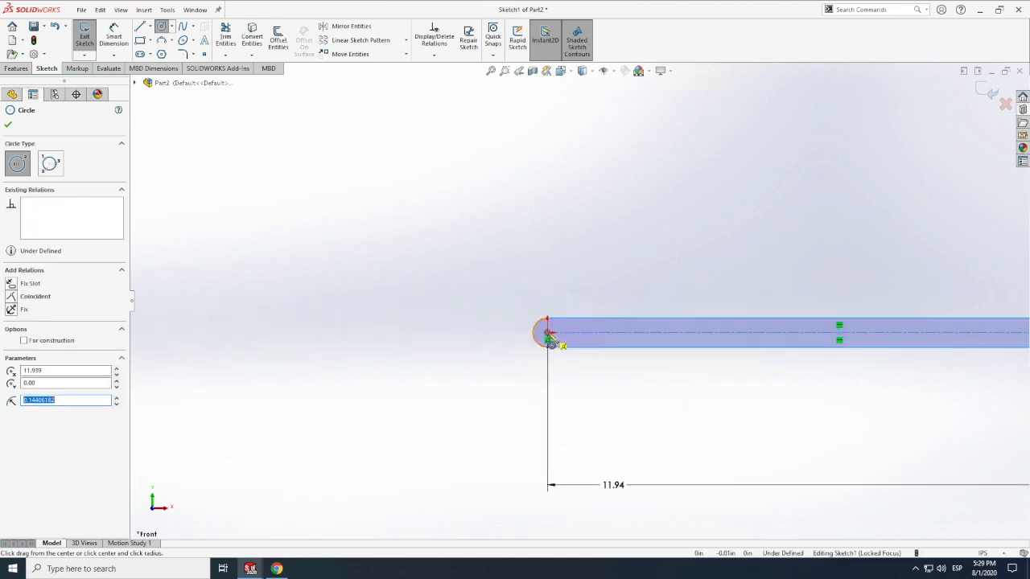
pyautogui.click(562, 341)
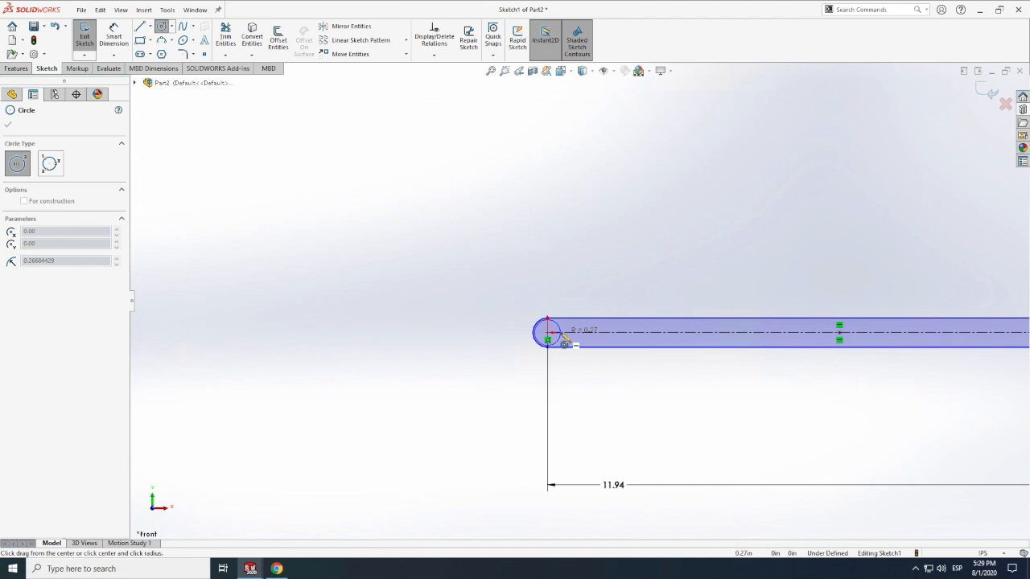
pyautogui.click(563, 342)
pyautogui.press('Escape')
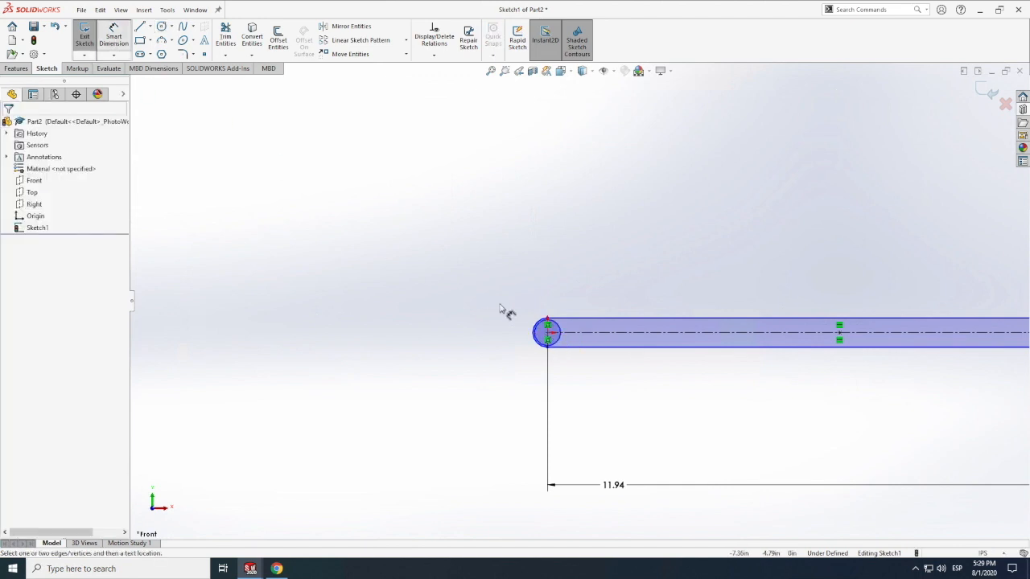
# Step: Dimension the circle at the origin to 0.25 in diameter
pyautogui.click(553, 345)
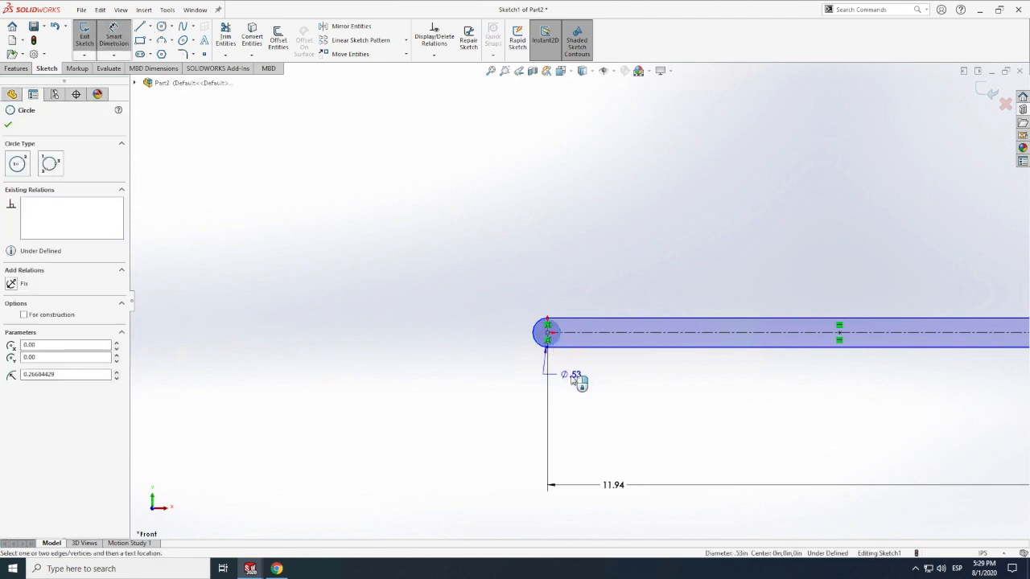
pyautogui.click(573, 380)
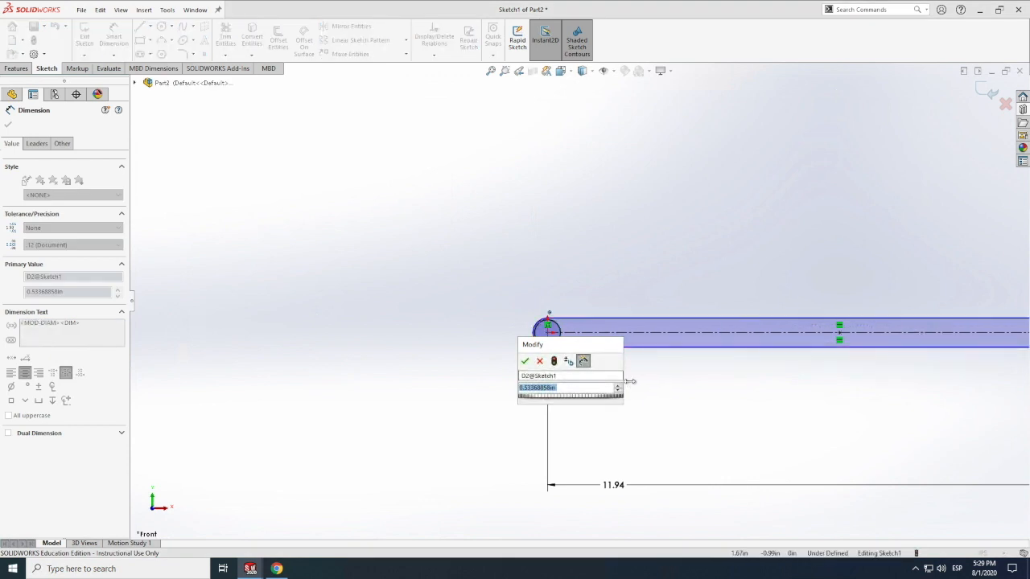
pyautogui.write('.25')
pyautogui.press('Return')
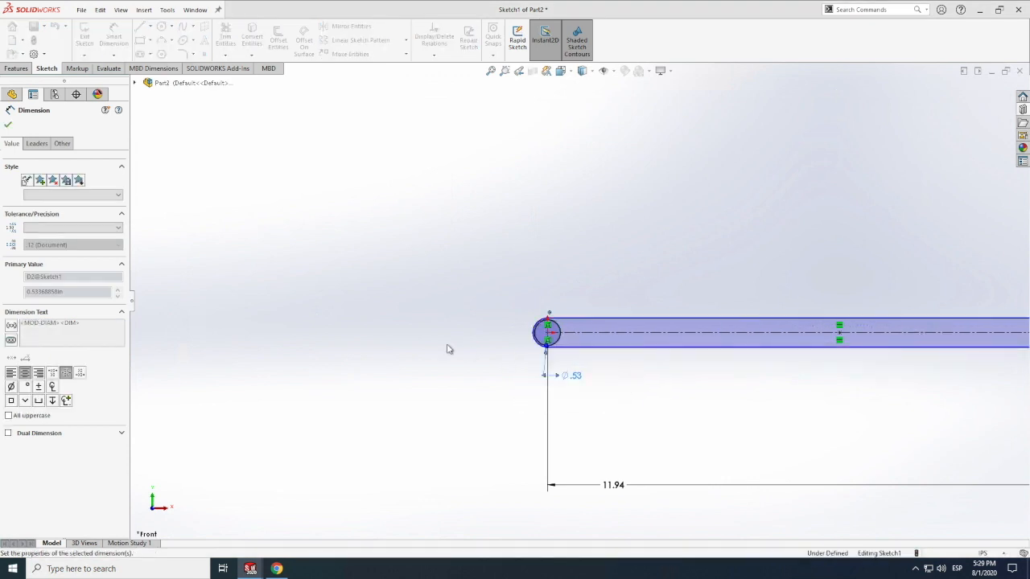
# Step: Dimension the circle at the slot's far end from the origin to 0.25 in diameter
pyautogui.scroll(10, 422, 343)
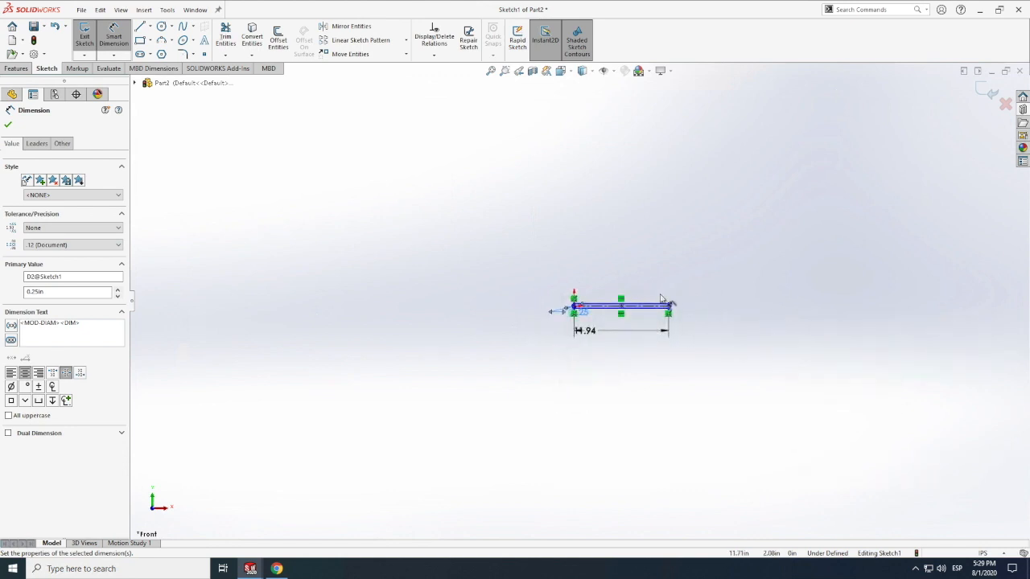
pyautogui.scroll(-6, 659, 294)
pyautogui.scroll(-6, 603, 360)
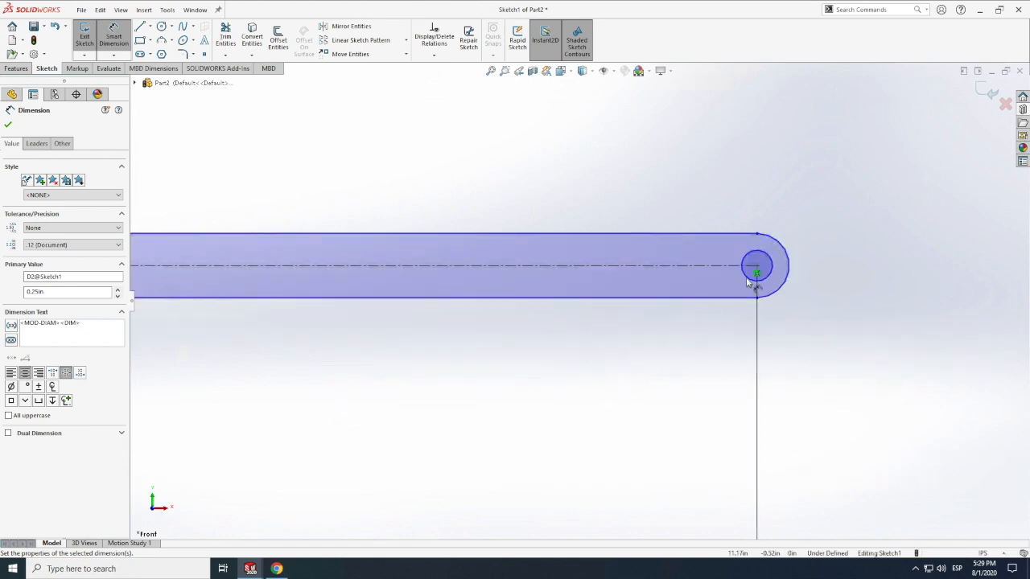
pyautogui.click(752, 282)
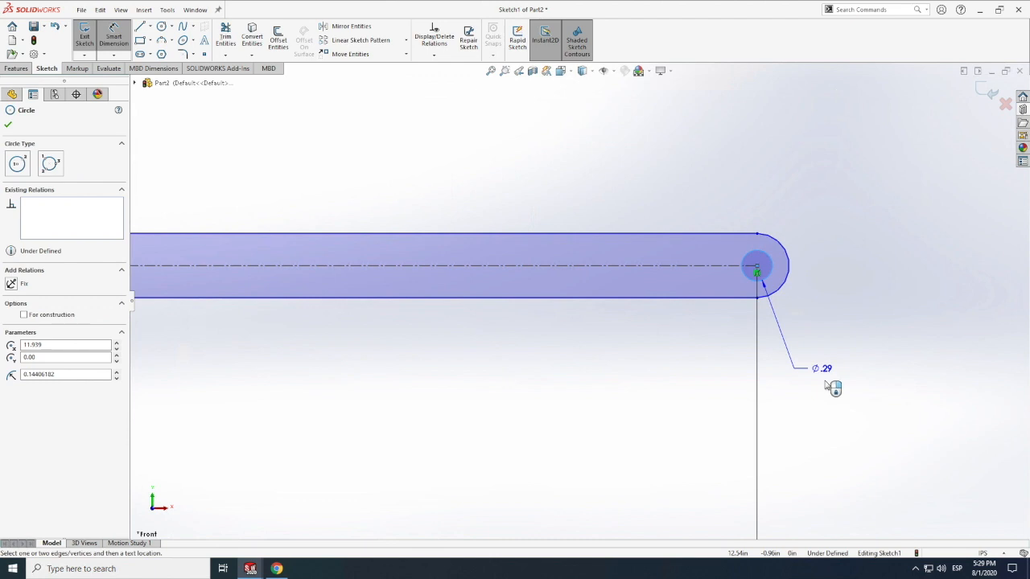
pyautogui.click(823, 374)
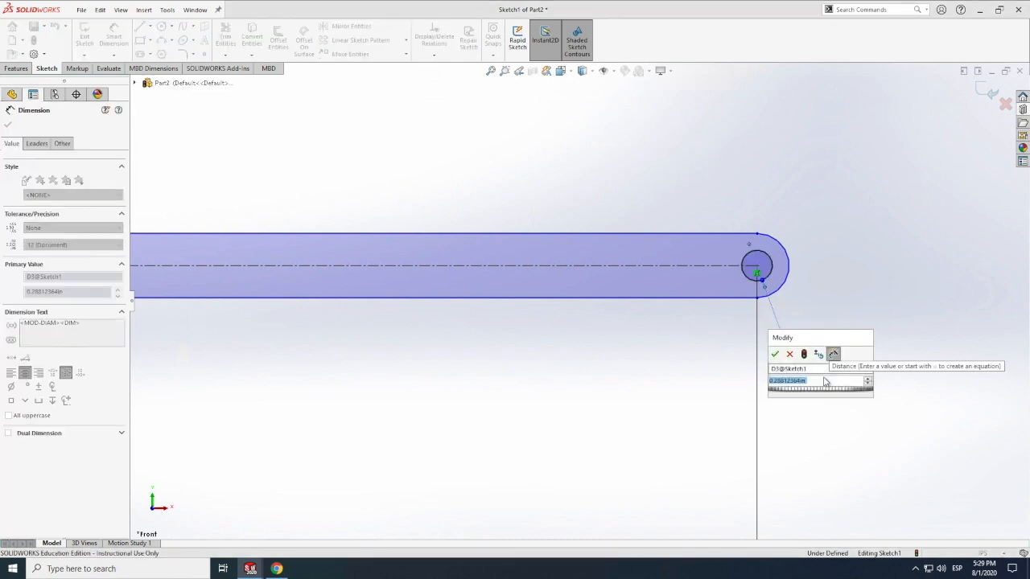
pyautogui.write('25')
pyautogui.press('Return')
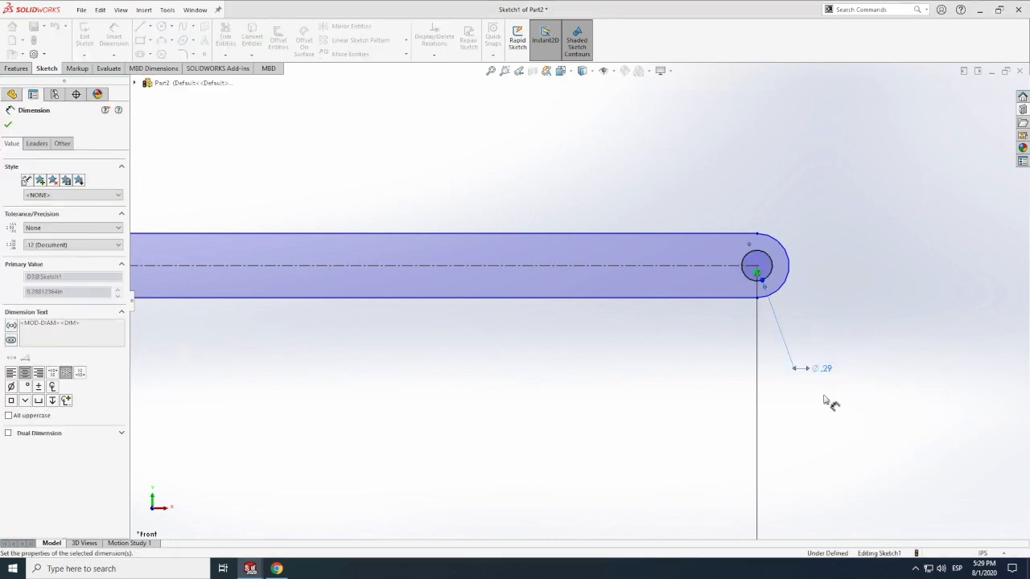
# Step: Dimension the slot's overall width to 0.5 in
pyautogui.click(603, 234)
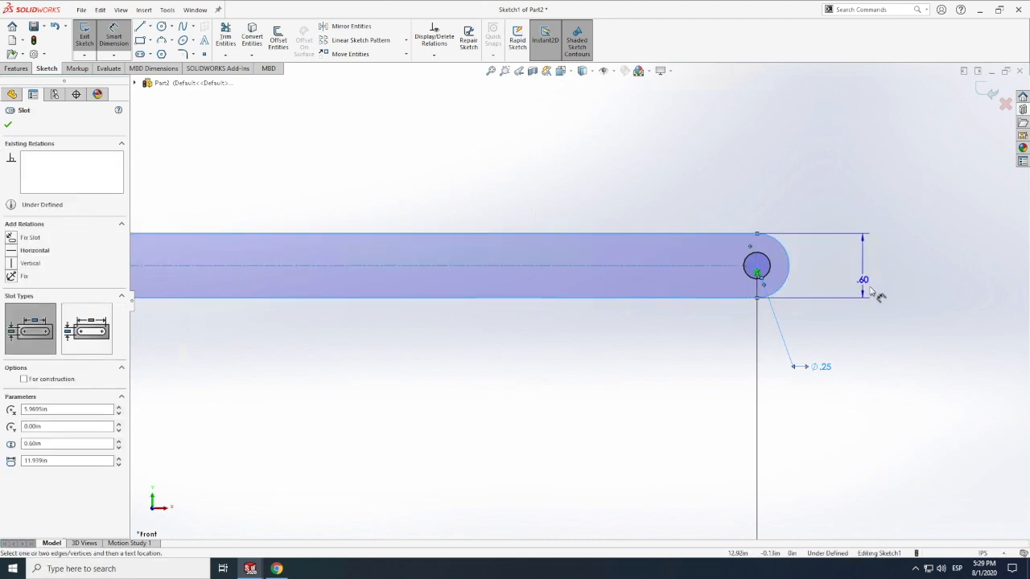
pyautogui.click(874, 290)
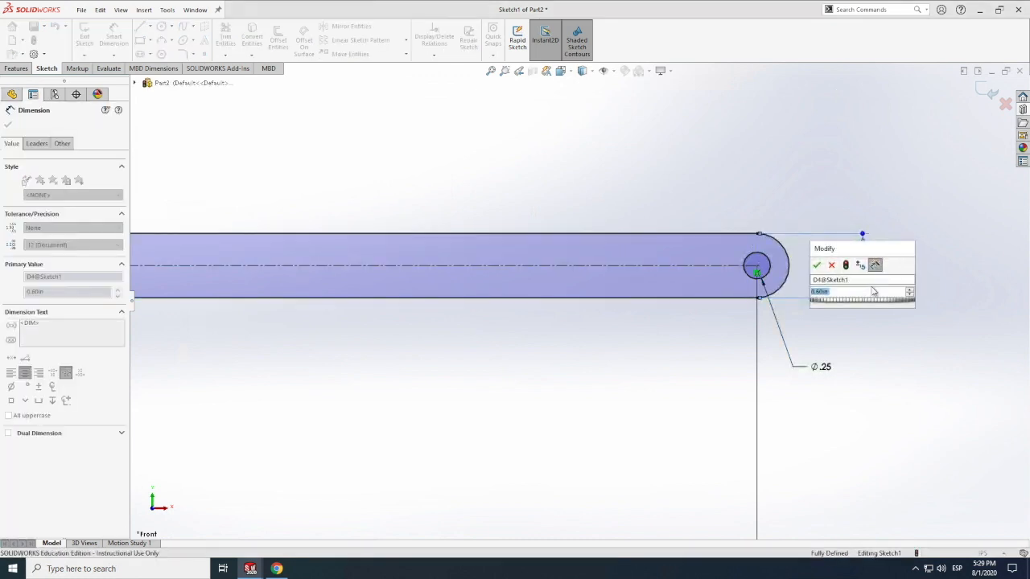
pyautogui.write('.5')
pyautogui.press('Return')
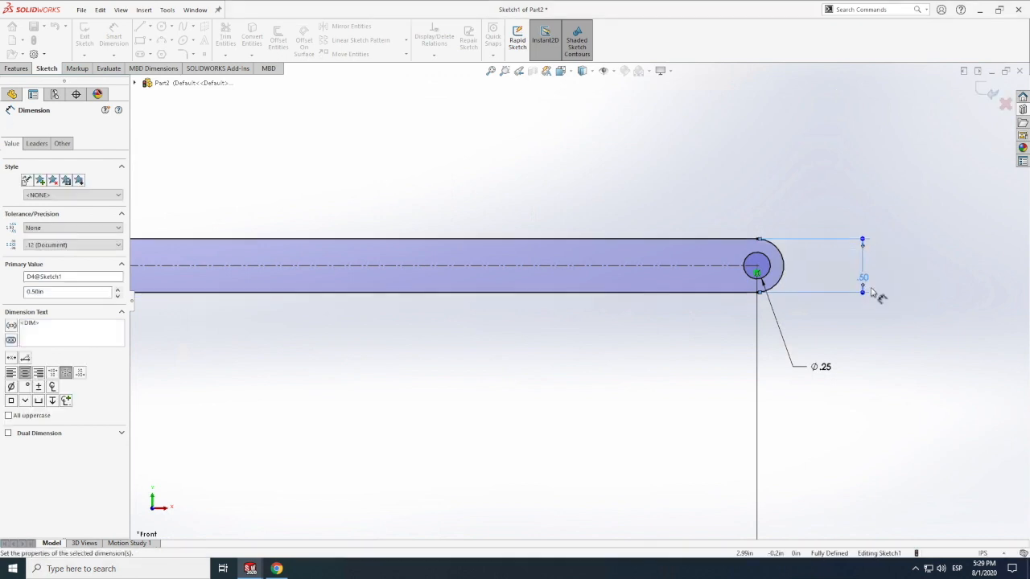
# Step: Extrude the slotted bar profile with its two end holes to a blind depth of 0.25 in
pyautogui.scroll(6, 742, 243)
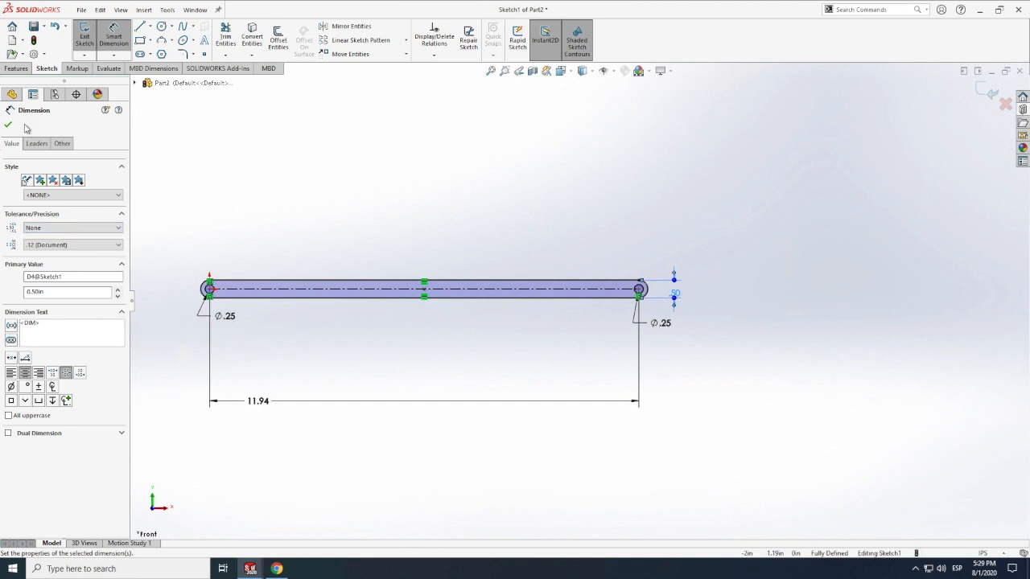
pyautogui.click(16, 69)
pyautogui.click(86, 37)
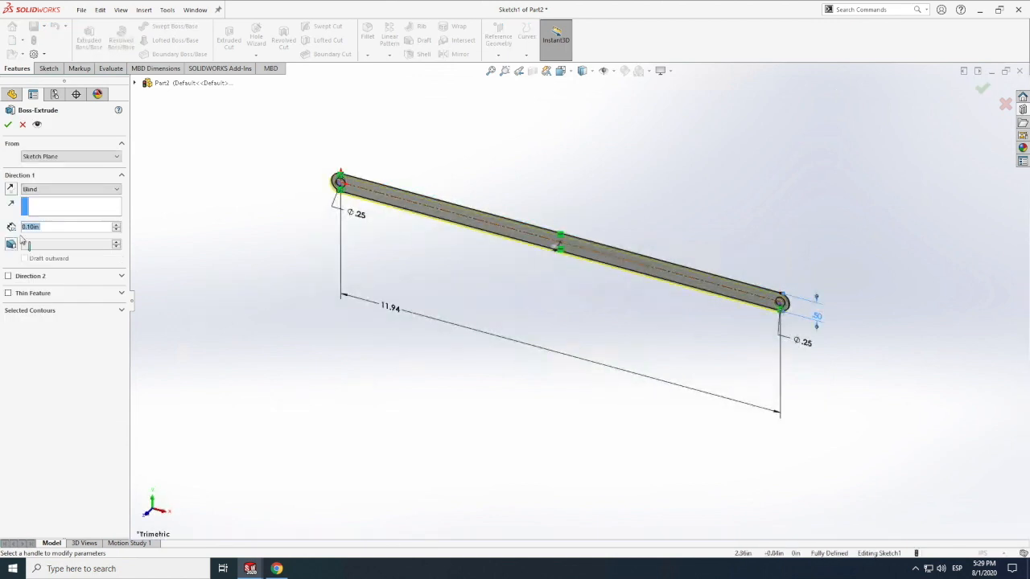
pyautogui.write('.25')
pyautogui.press('Return')
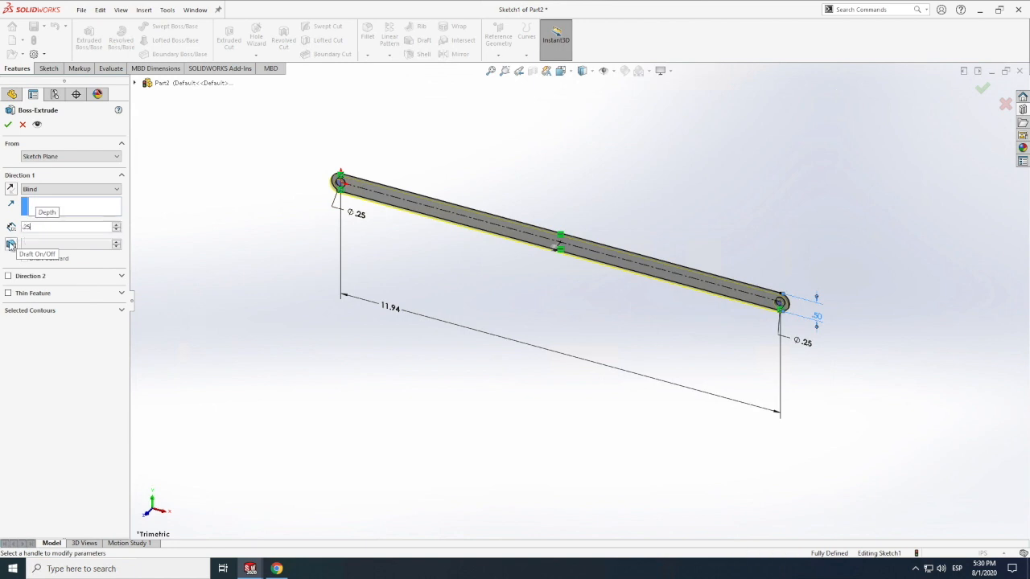
pyautogui.click(8, 124)
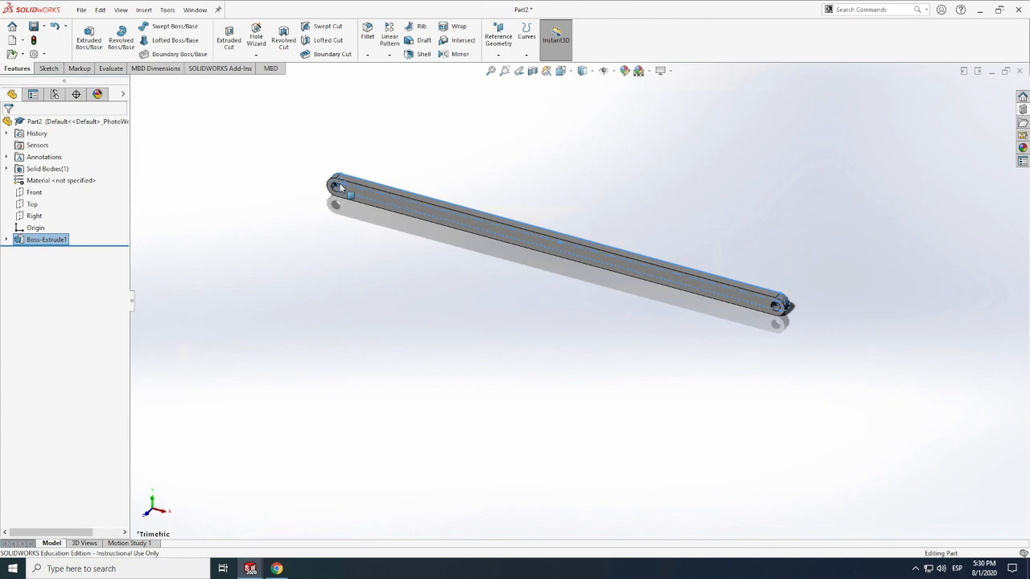
pyautogui.press('Escape')
# Step: Start a sketch on the bar's front face and draw a circle about 0.27 in radius centred on the origin hole
pyautogui.scroll(-6, 336, 187)
pyautogui.scroll(1, 336, 186)
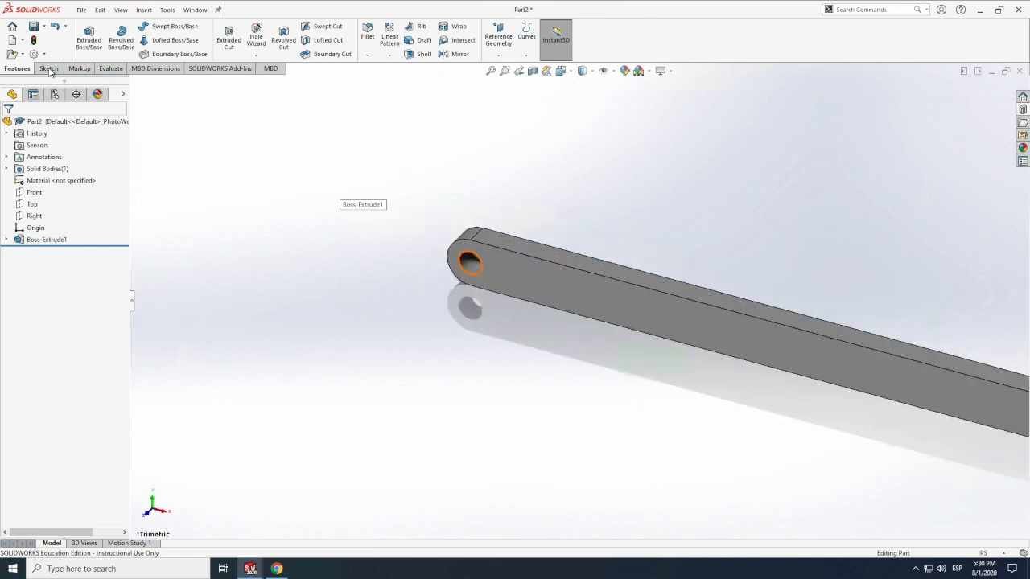
pyautogui.click(51, 69)
pyautogui.click(86, 34)
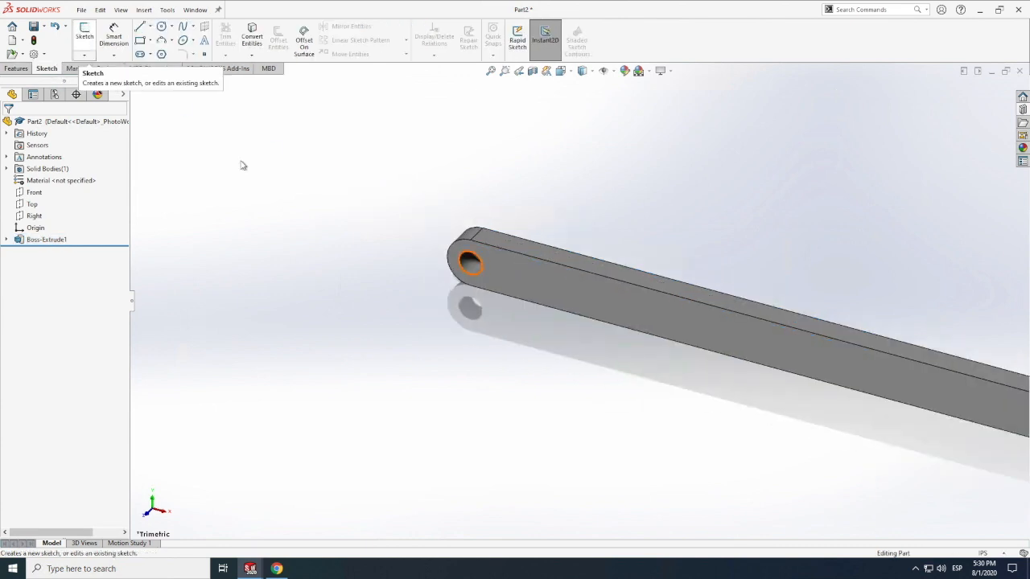
pyautogui.click(500, 273)
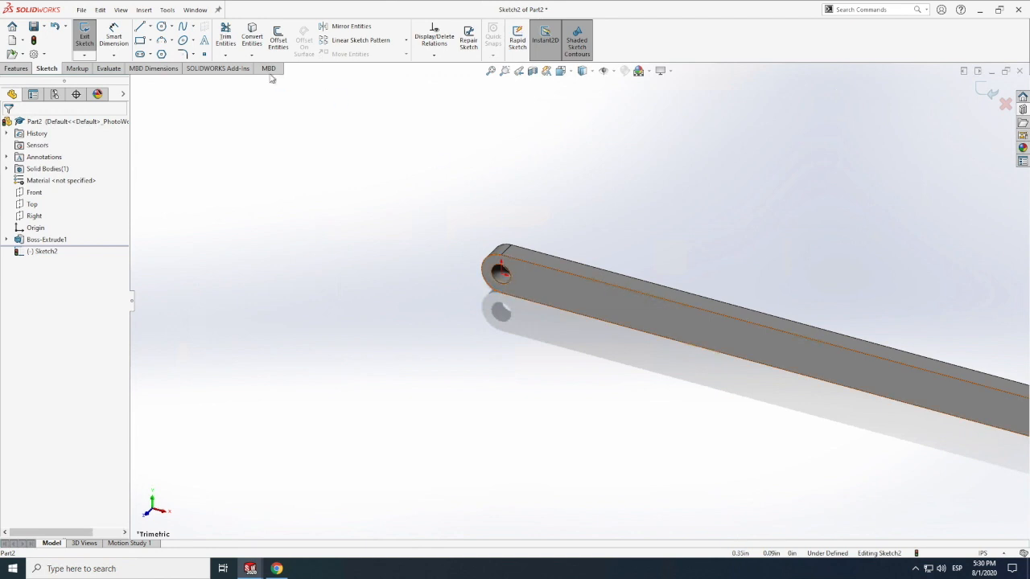
pyautogui.click(162, 26)
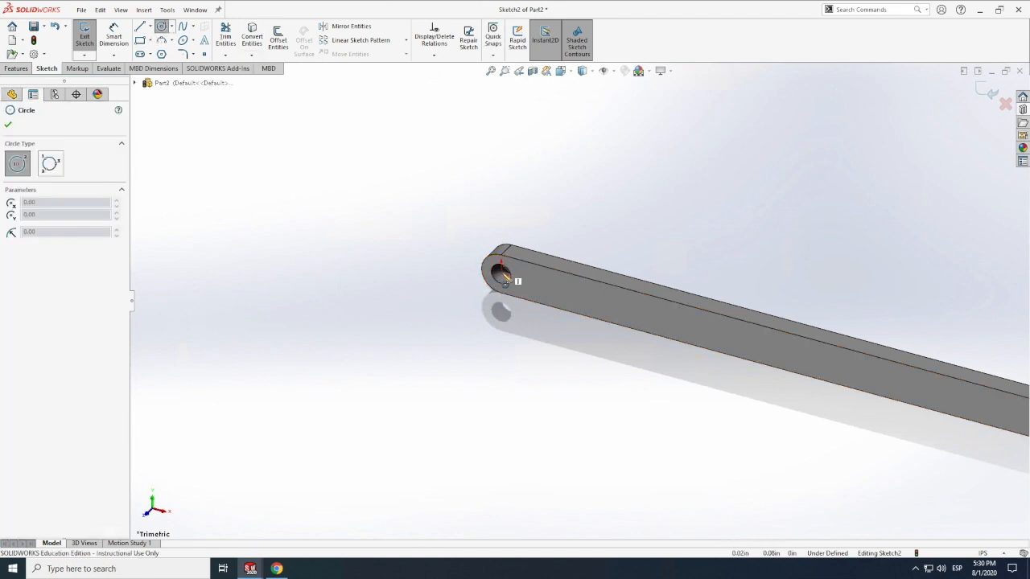
pyautogui.click(503, 277)
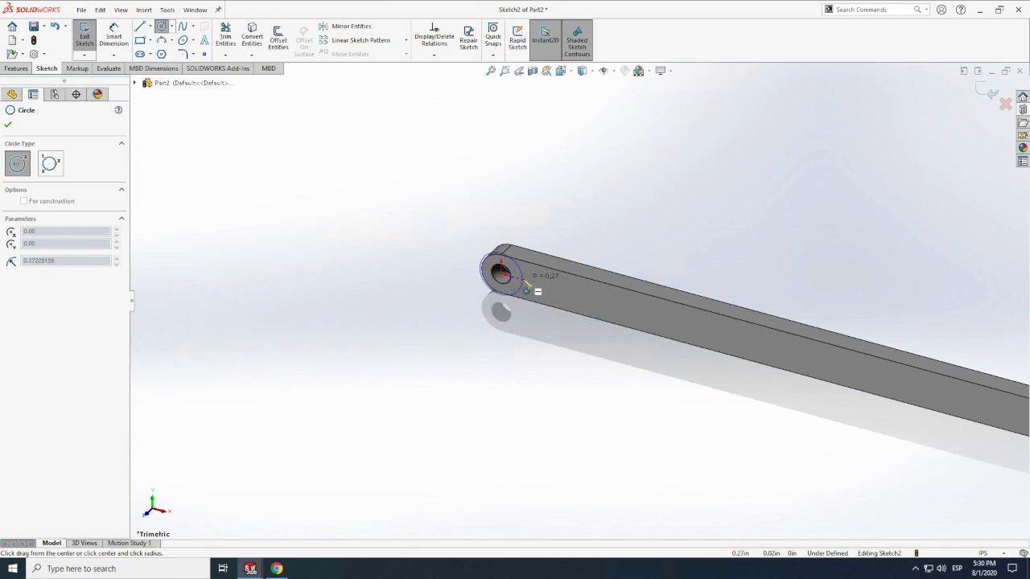
pyautogui.click(523, 281)
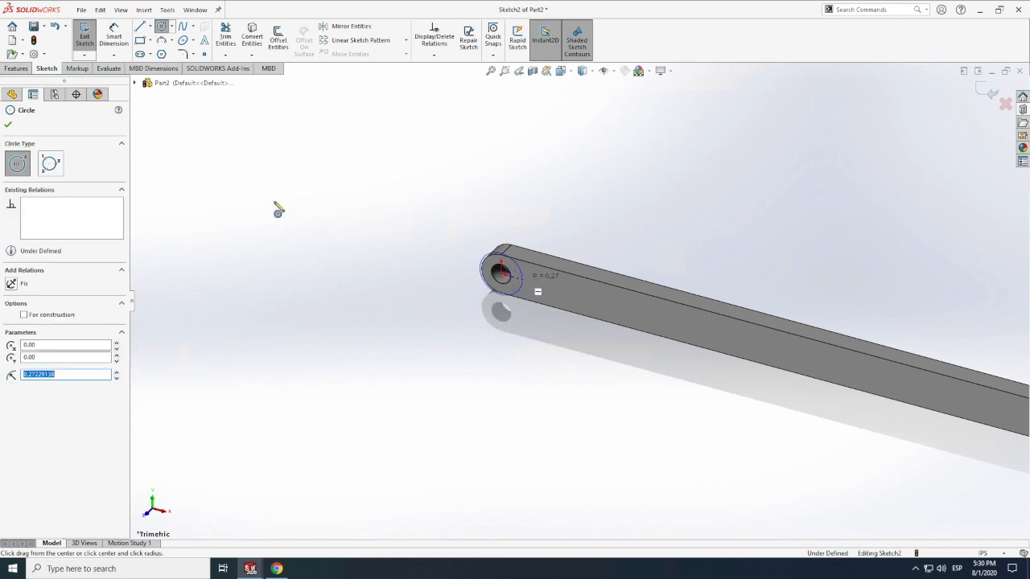
# Step: Draw a horizontal construction line along the bar from the origin to the centre of the far hole
pyautogui.click(150, 27)
pyautogui.click(169, 51)
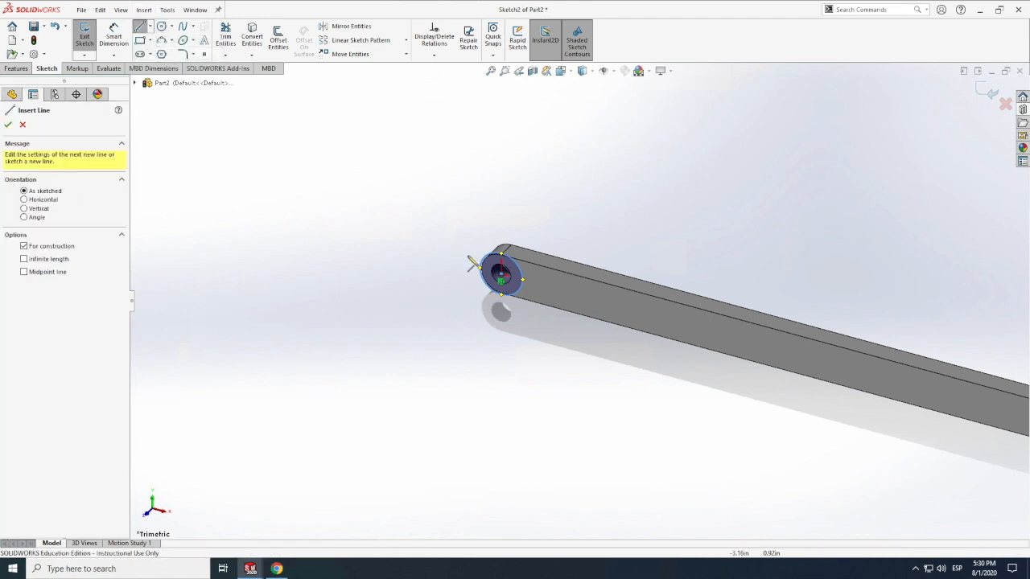
pyautogui.click(501, 274)
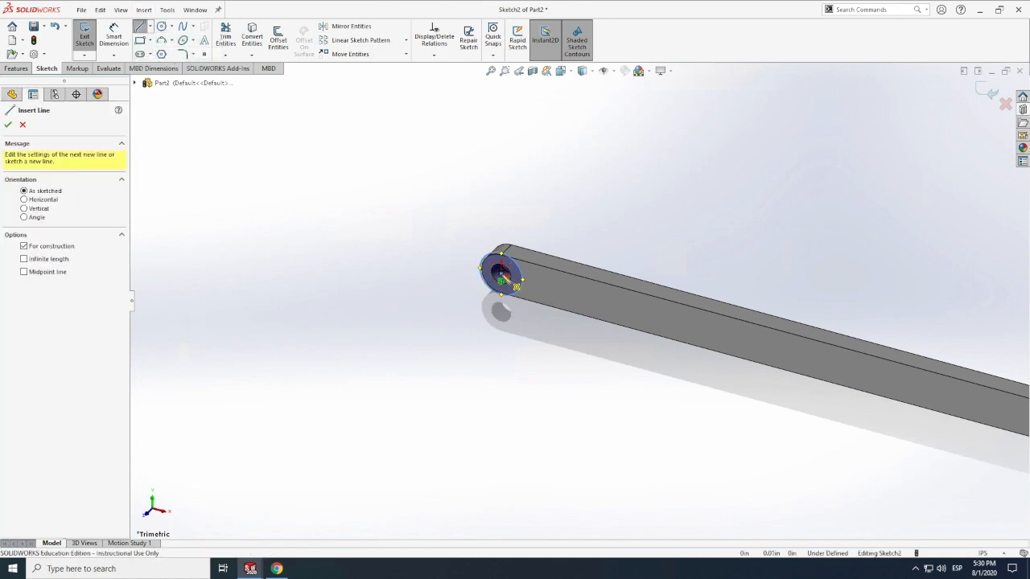
pyautogui.scroll(6, 415, 290)
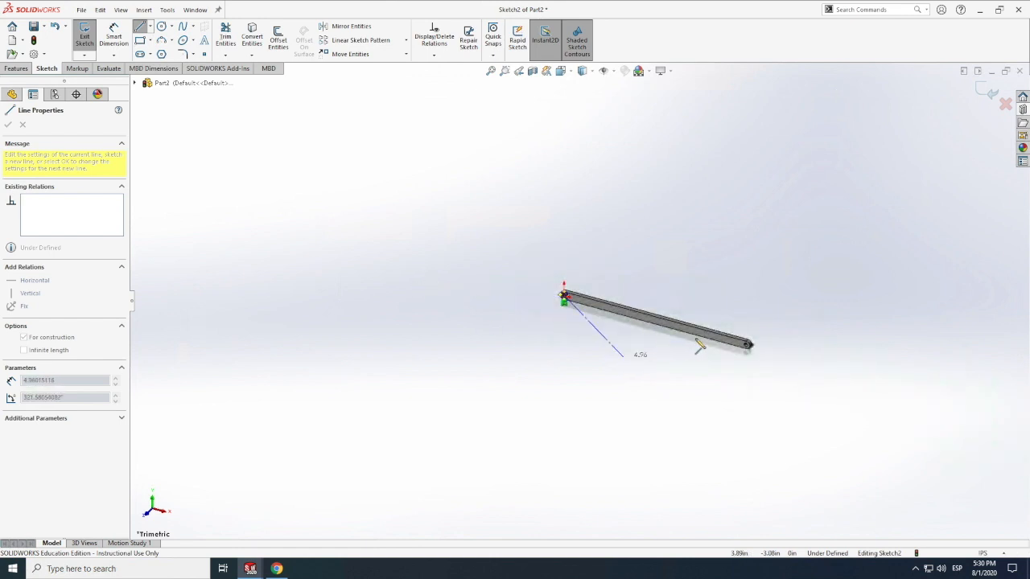
pyautogui.scroll(-5, 699, 346)
pyautogui.scroll(-1, 780, 337)
pyautogui.scroll(1, 770, 332)
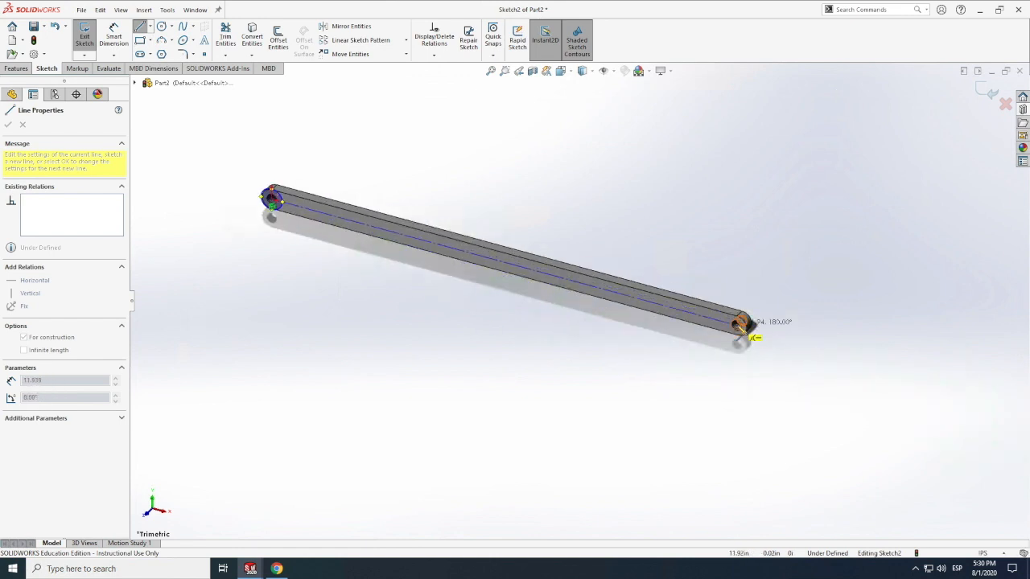
pyautogui.click(740, 328)
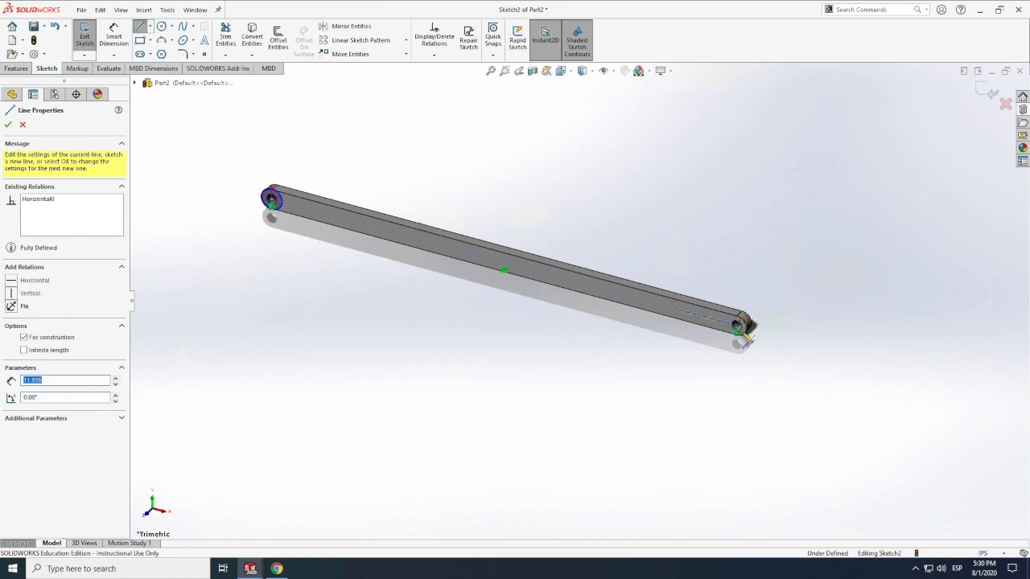
pyautogui.press('Escape')
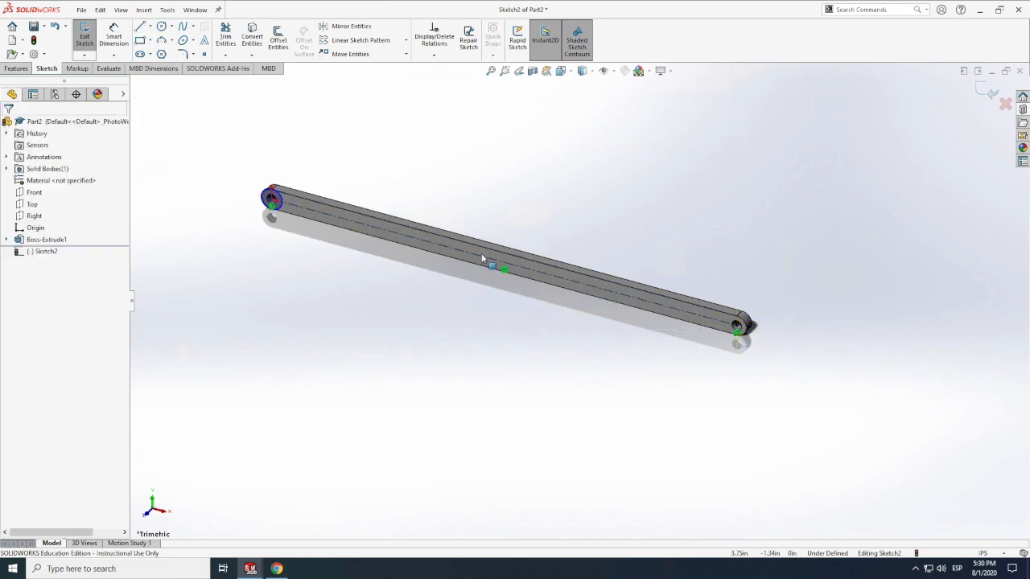
pyautogui.click(470, 257)
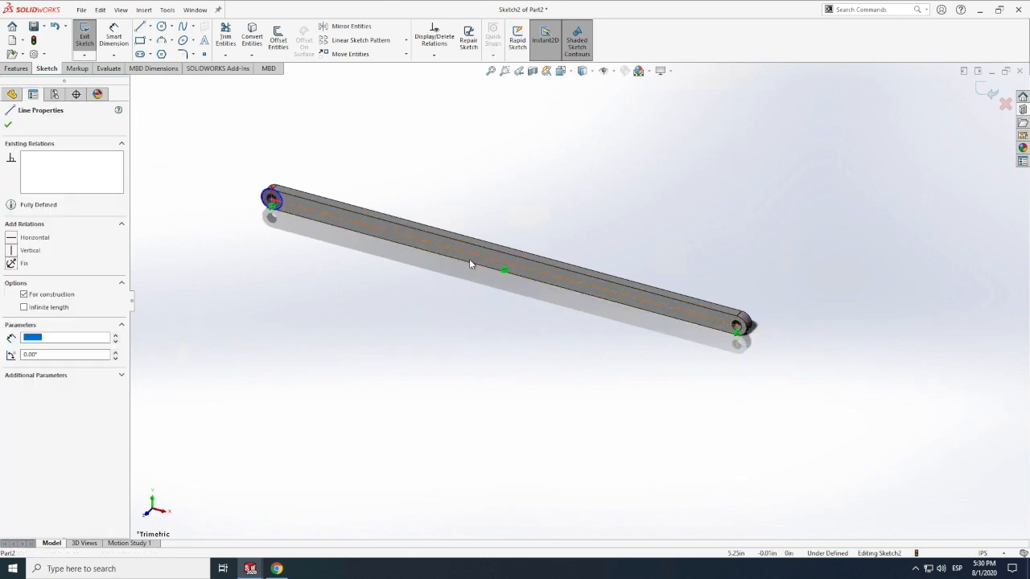
pyautogui.click(596, 374)
# Step: Sketch a circle about 0.84 in radius centred on the far end of the construction line
pyautogui.click(161, 26)
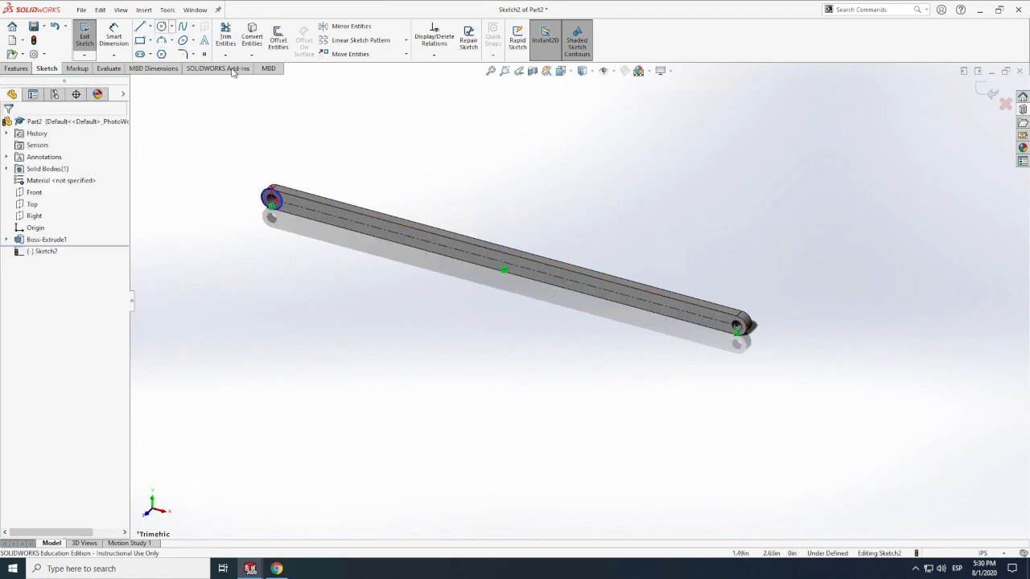
pyautogui.click(737, 327)
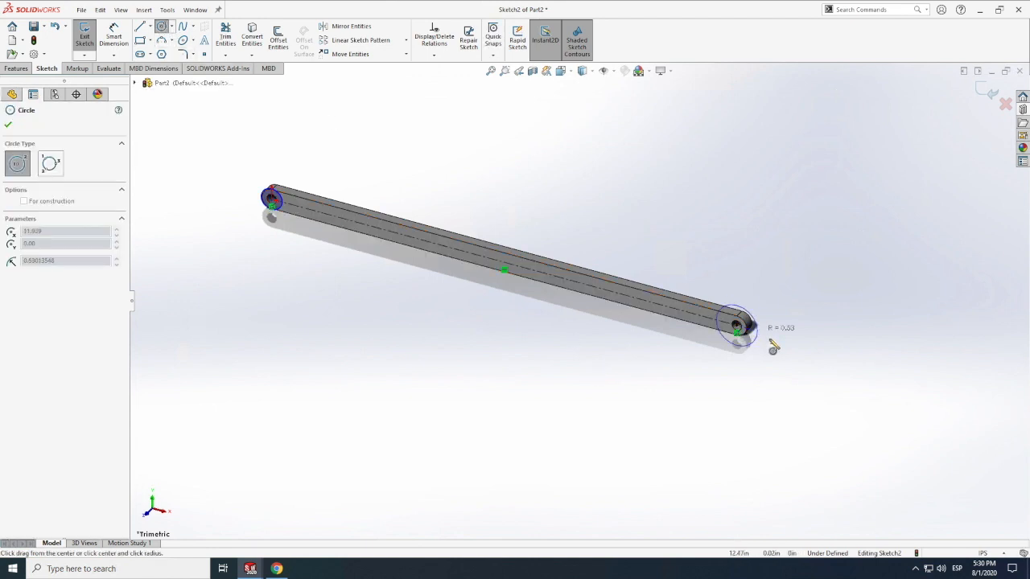
pyautogui.click(773, 355)
# Step: Dimension the new circle at the origin hole to 0.25 in diameter
pyautogui.click(118, 36)
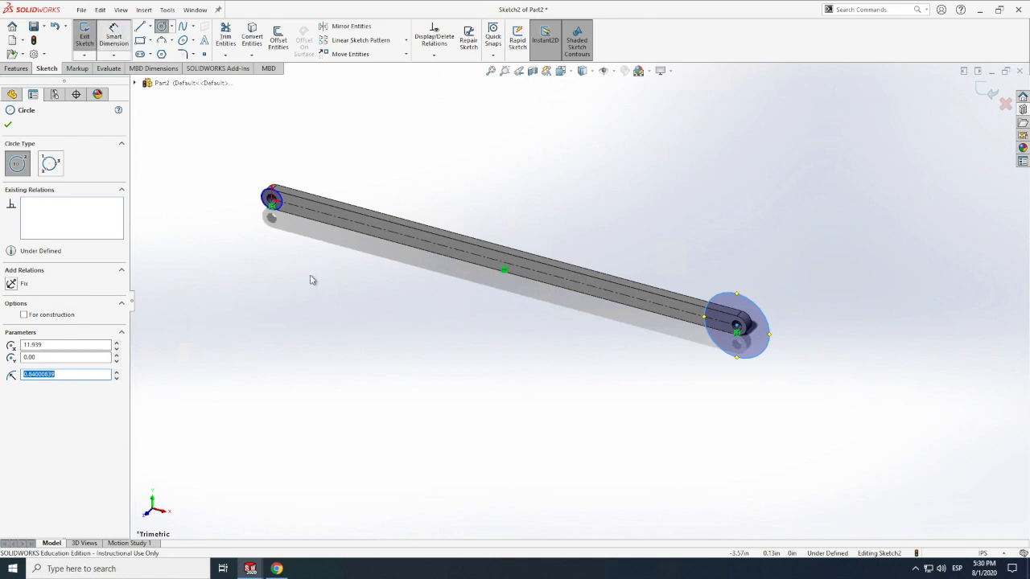
pyautogui.click(272, 207)
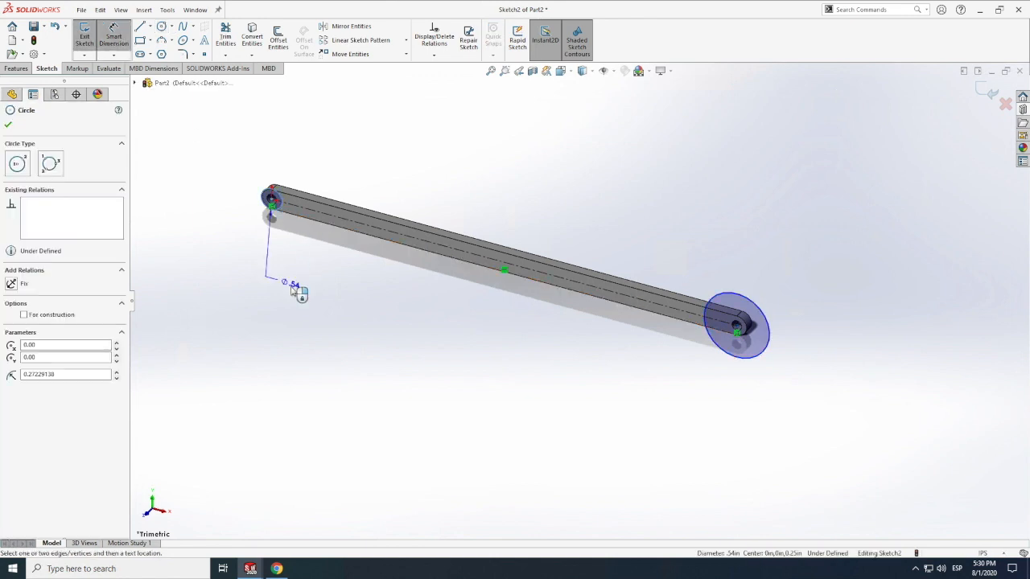
pyautogui.click(290, 286)
pyautogui.write('.5')
pyautogui.press('Return')
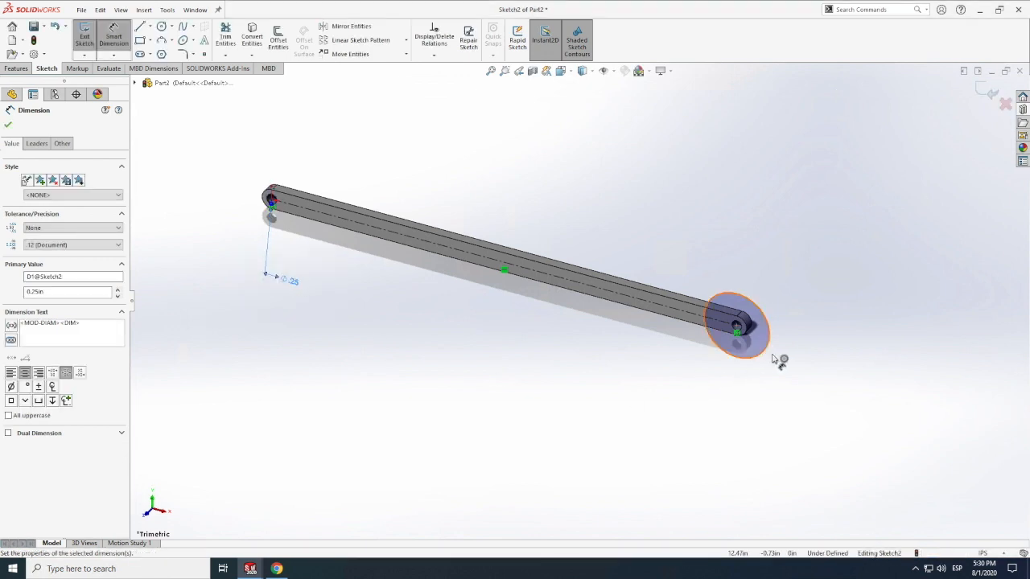
# Step: Dimension the large circle around the bar's far hole to 0.25 in diameter
pyautogui.click(768, 359)
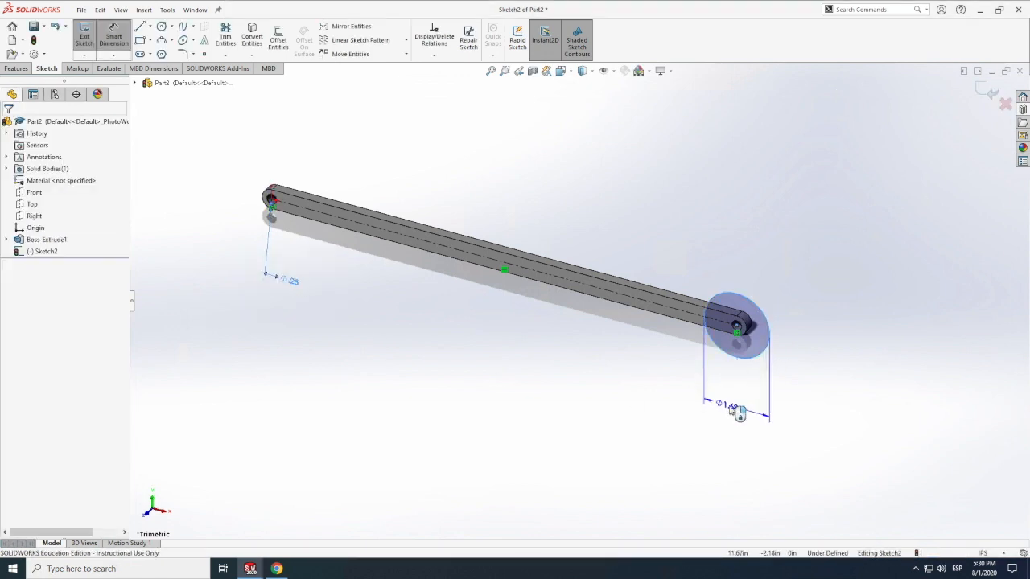
pyautogui.click(733, 412)
pyautogui.write('.25')
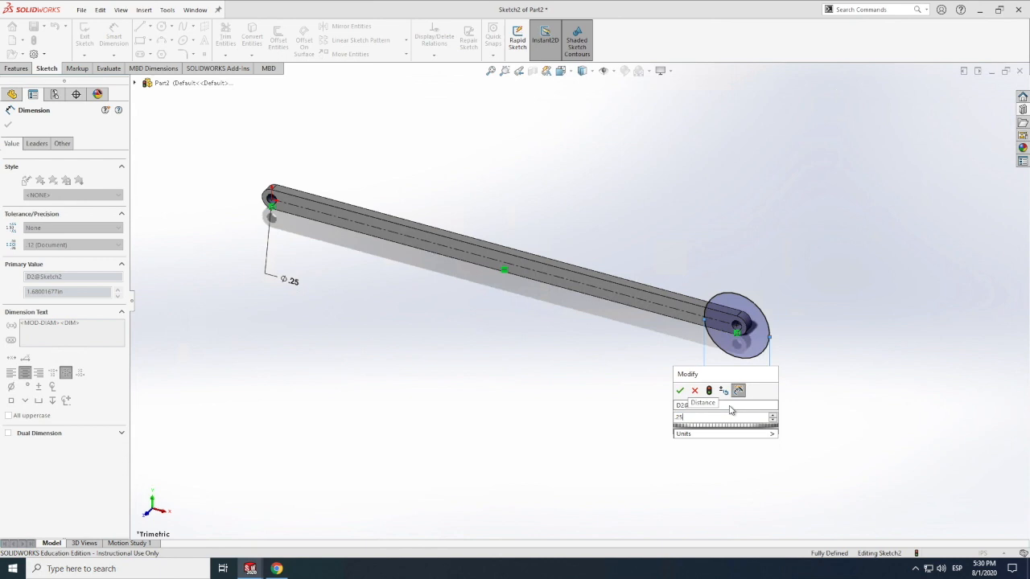
pyautogui.press('Return')
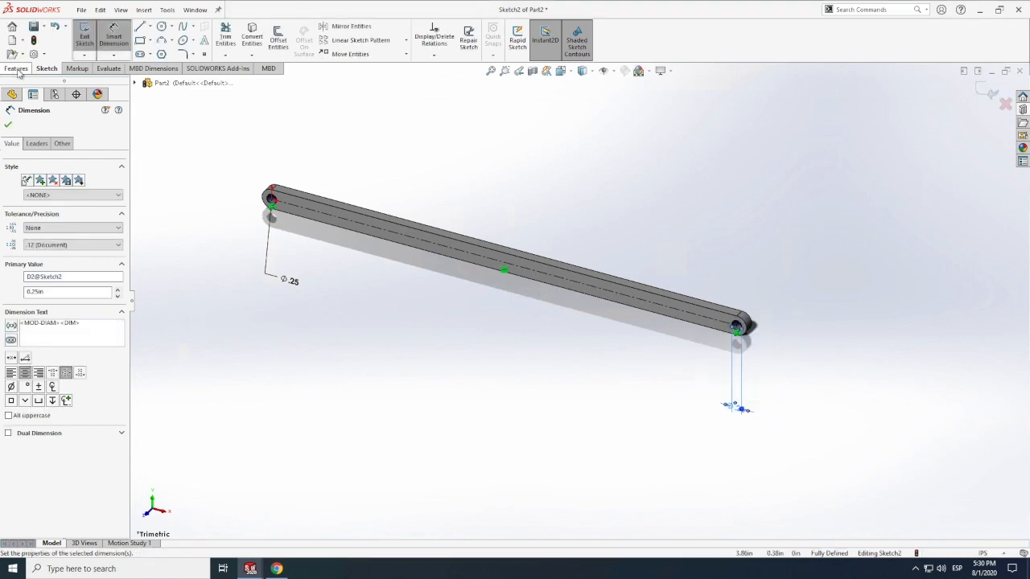
# Step: Extrude both circles as merged pins, 0.5 in outward from the face and 0.25 in back through the bar
pyautogui.click(16, 69)
pyautogui.click(89, 36)
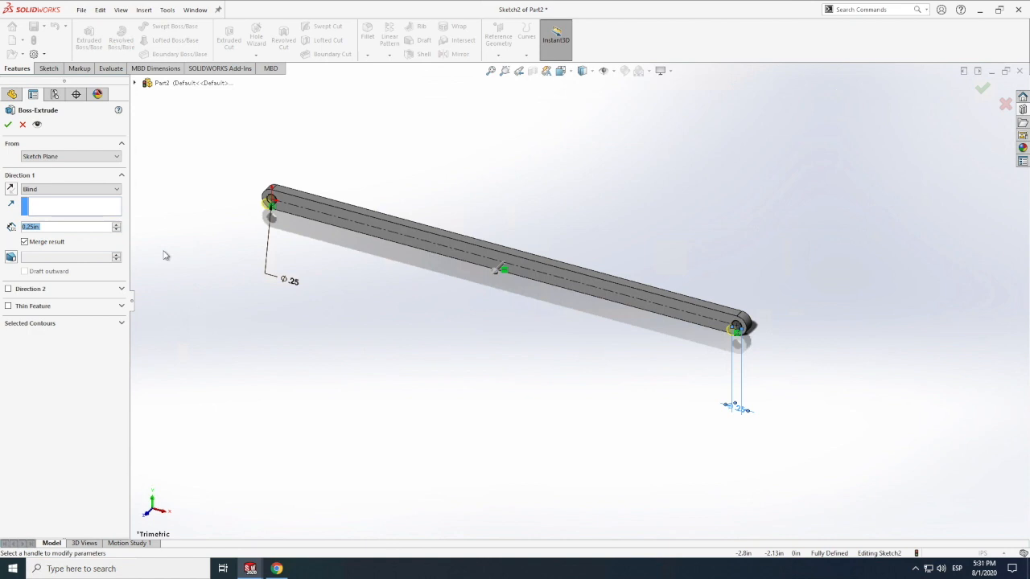
pyautogui.write('.5')
pyautogui.press('Return')
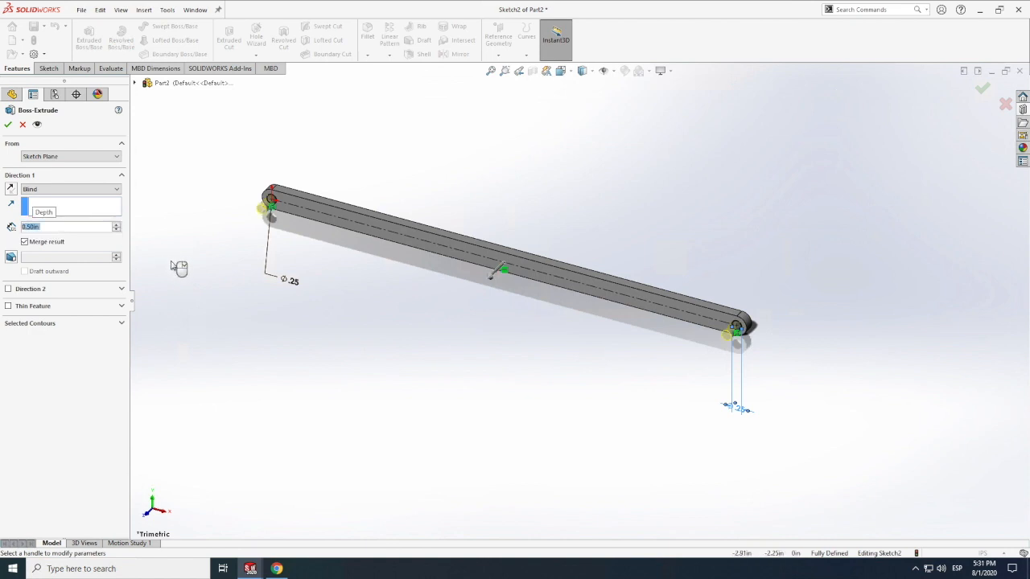
pyautogui.click(8, 289)
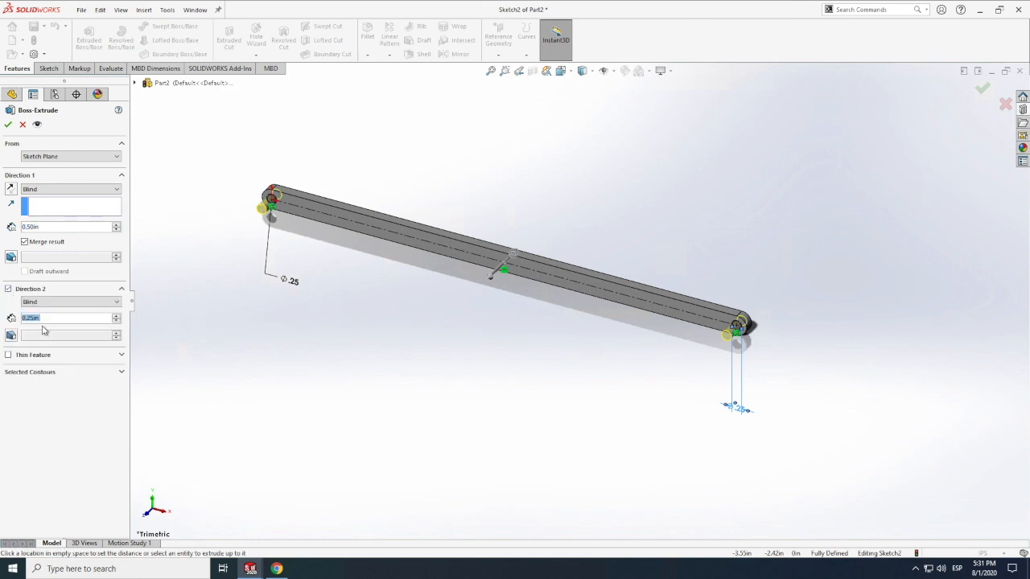
pyautogui.click(8, 125)
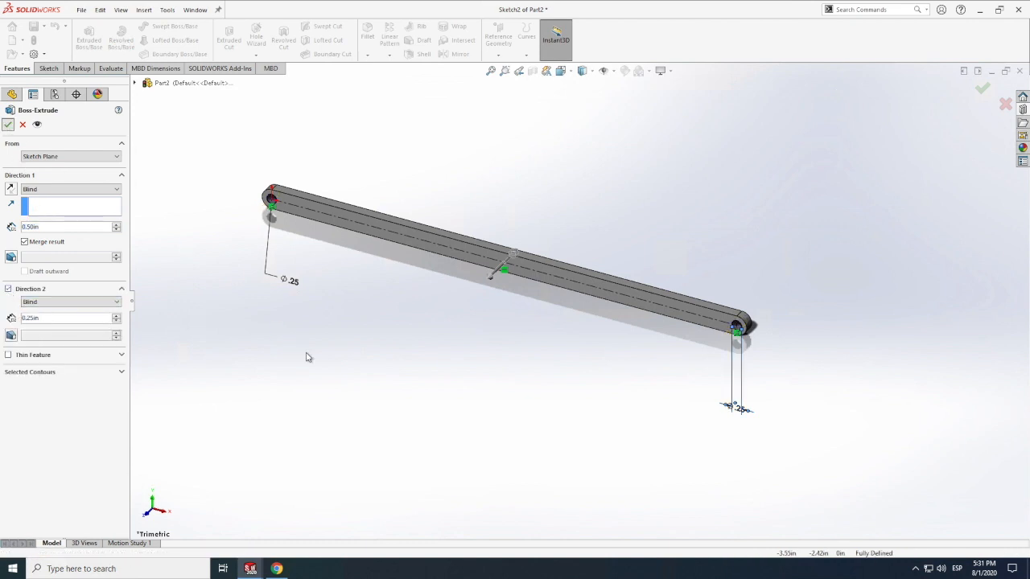
pyautogui.click(365, 360)
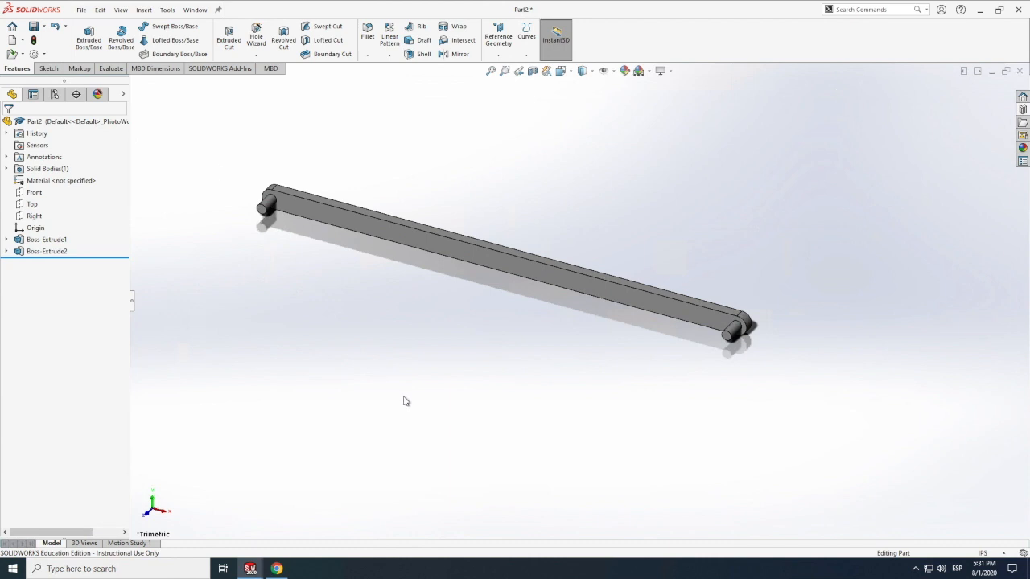
# Step: Save the part as holder2 in the bike folder
pyautogui.click(81, 10)
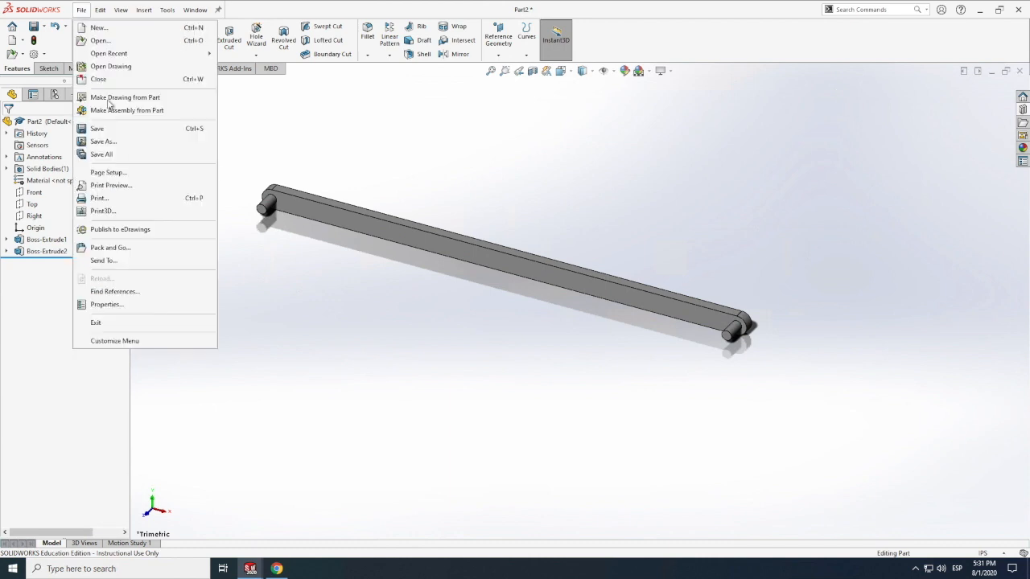
pyautogui.click(108, 132)
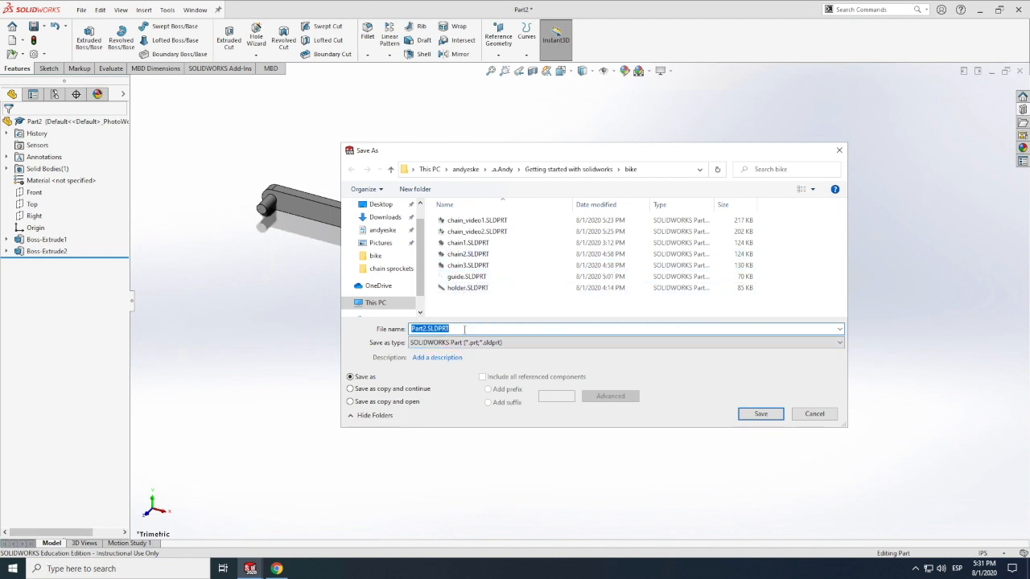
pyautogui.write('holder2')
pyautogui.click(746, 415)
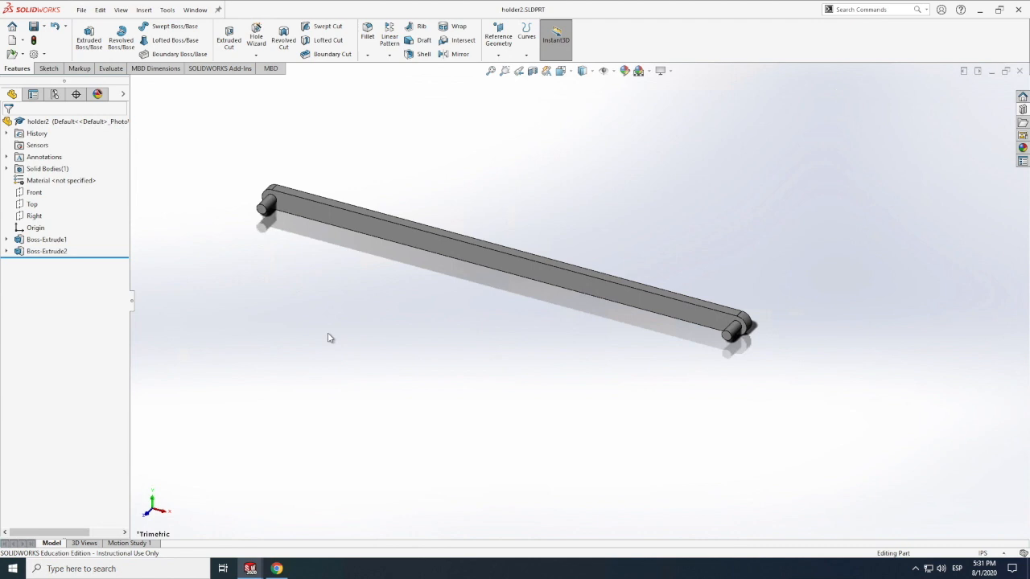
pyautogui.moveTo(278, 568)
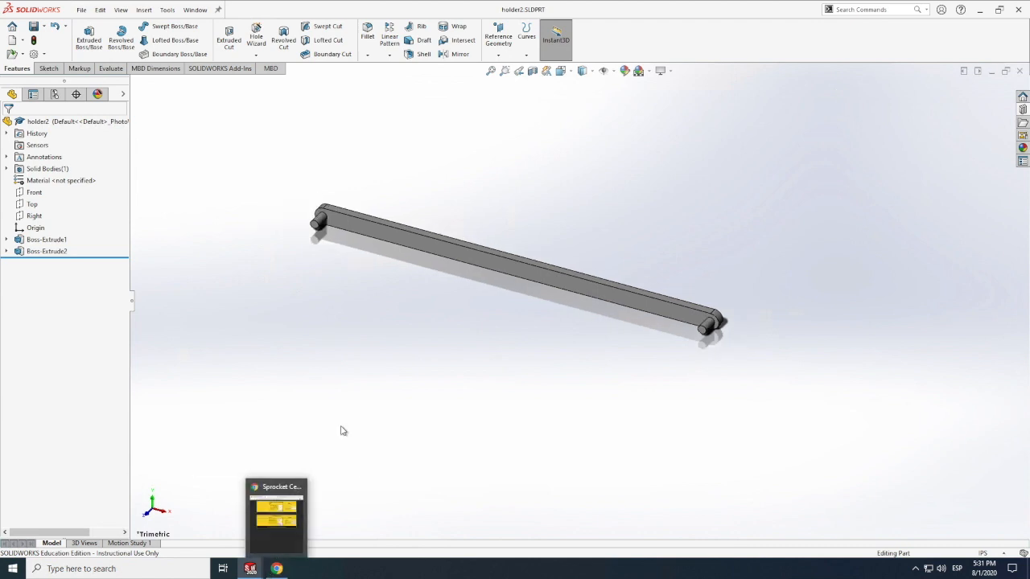
pyautogui.scroll(-1, 343, 431)
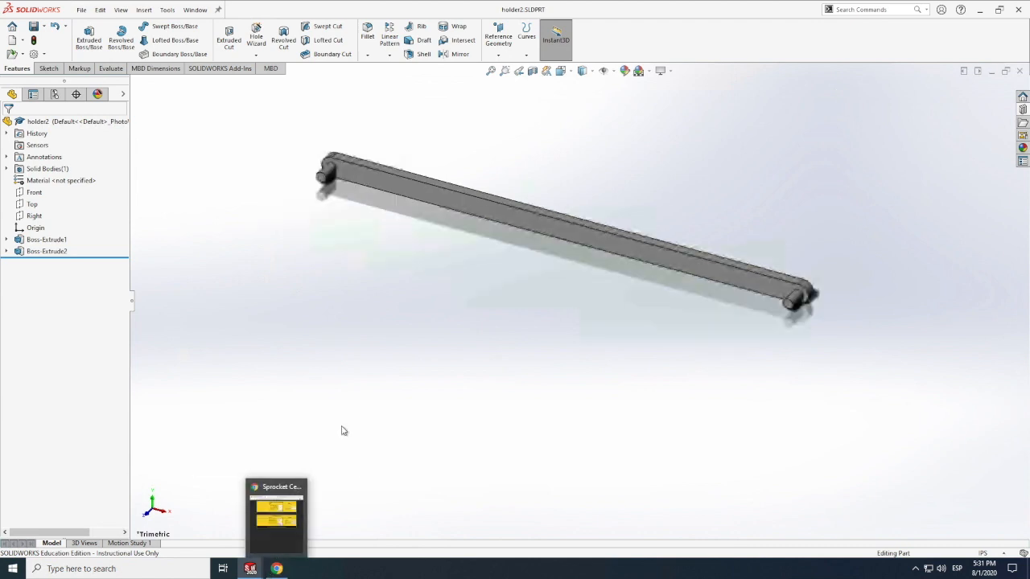
# Step: Create a new part and start a sketch on the Front plane
pyautogui.click(84, 11)
pyautogui.click(104, 31)
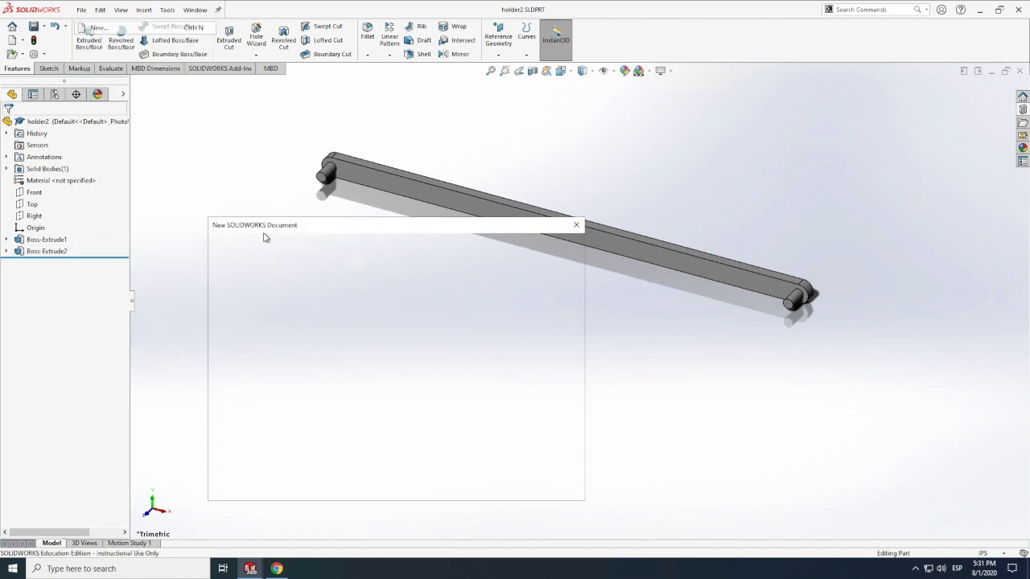
pyautogui.click(446, 478)
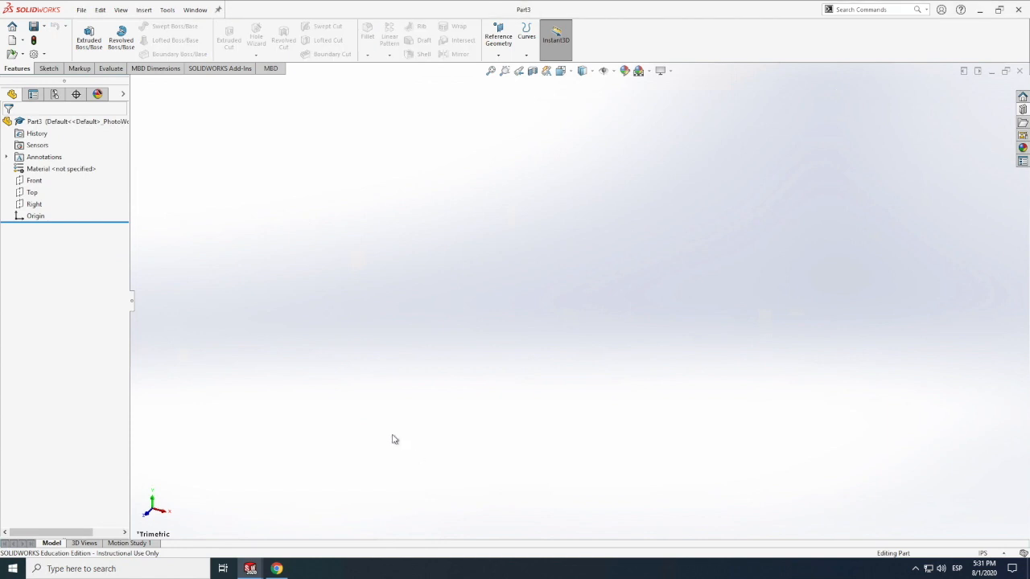
pyautogui.click(48, 68)
pyautogui.click(85, 36)
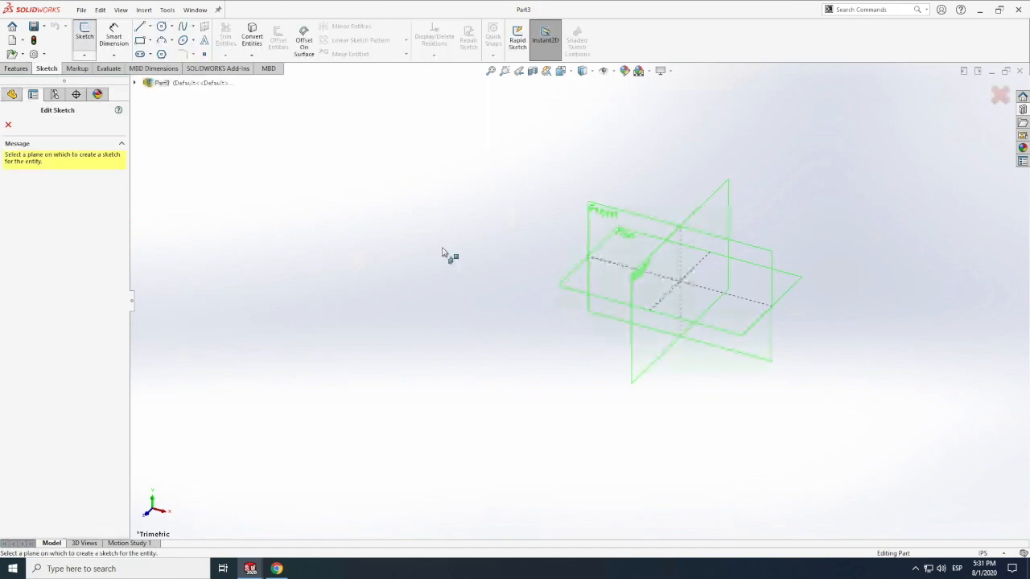
pyautogui.hotkey('ctrl', 'Up')
pyautogui.click(541, 50)
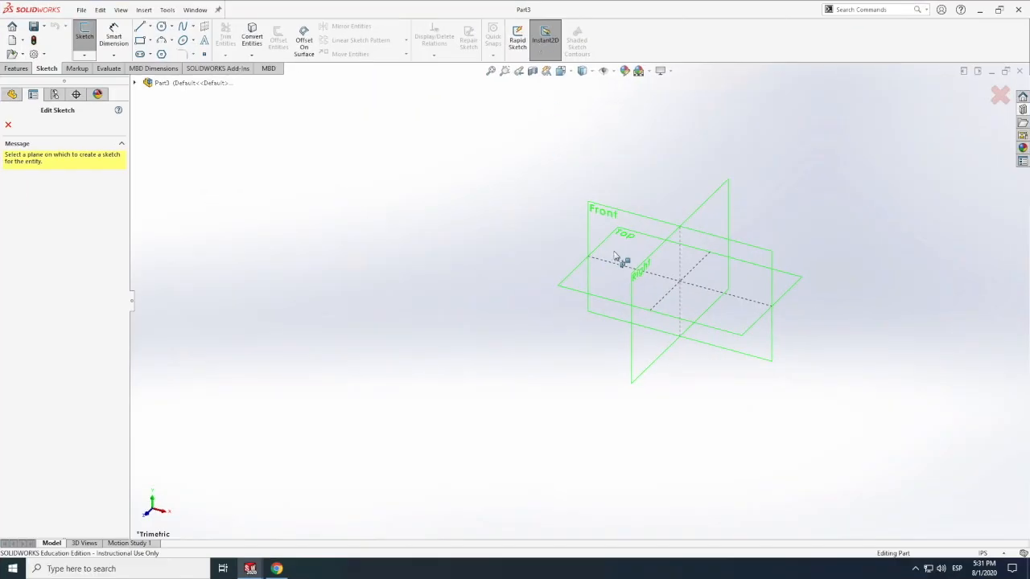
pyautogui.click(604, 214)
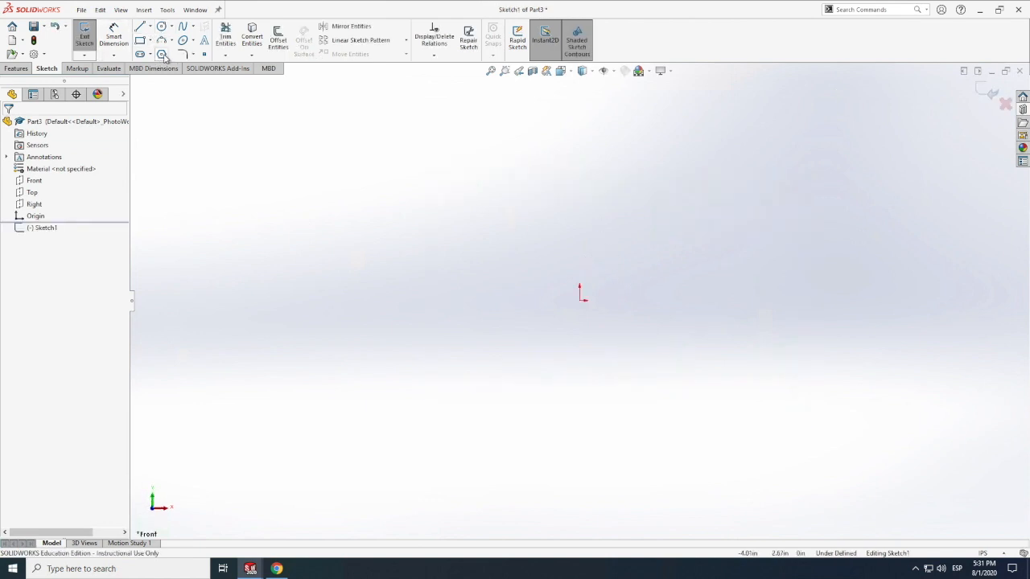
# Step: Sketch a 36-sided construction polygon centered on the origin, with an inscribed circle about 1.68 in in diameter
pyautogui.click(583, 229)
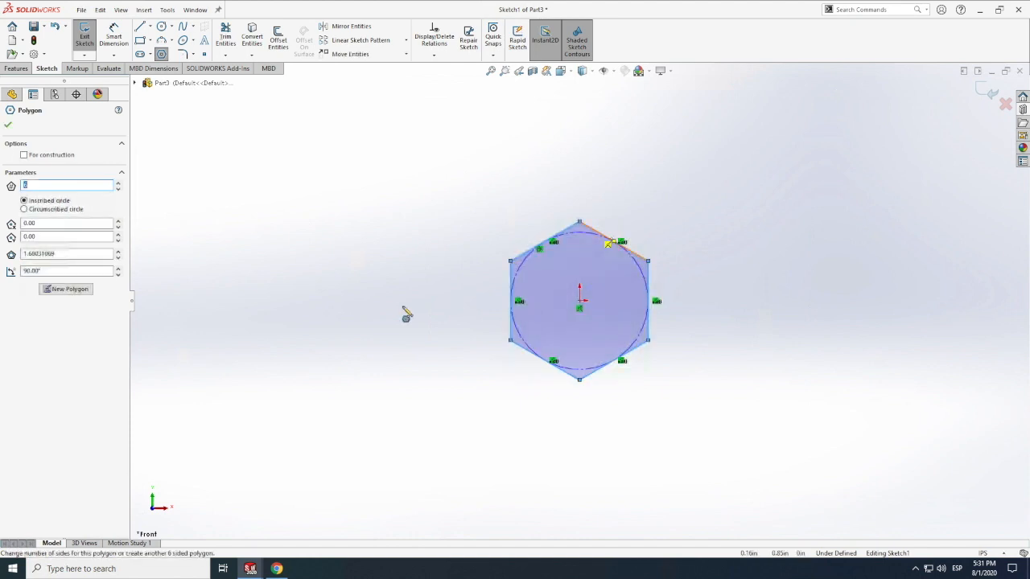
pyautogui.write('3')
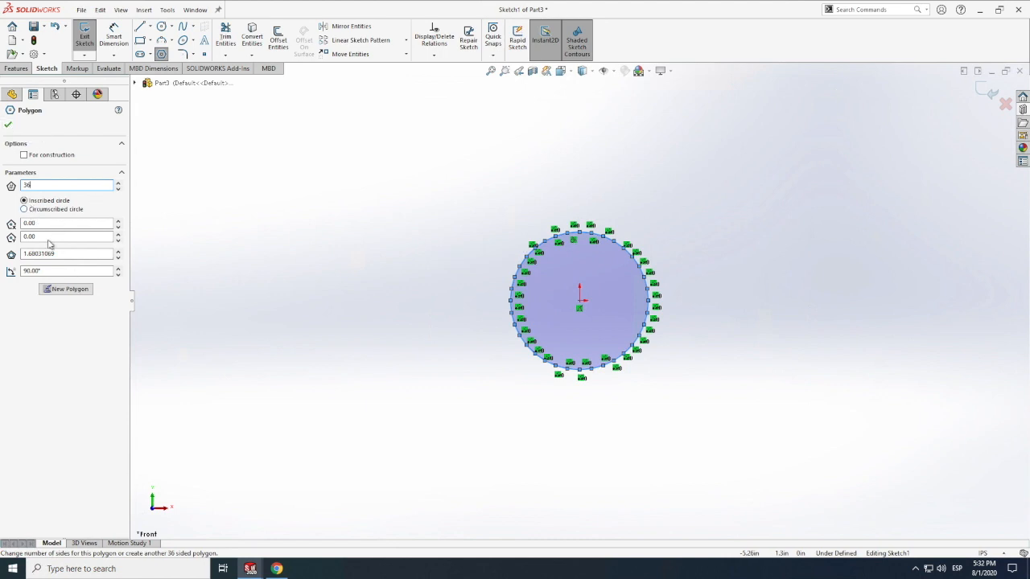
pyautogui.click(25, 156)
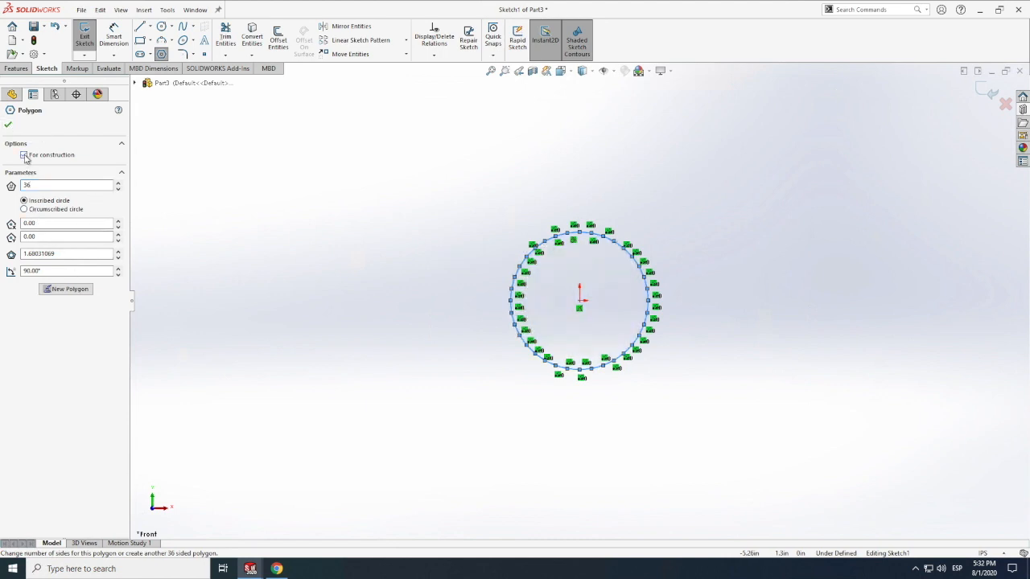
pyautogui.click(8, 127)
# Step: Dimension one side of the 36-sided polygon to 3/8 in
pyautogui.click(113, 36)
pyautogui.scroll(-3, 563, 237)
pyautogui.scroll(-5, 571, 245)
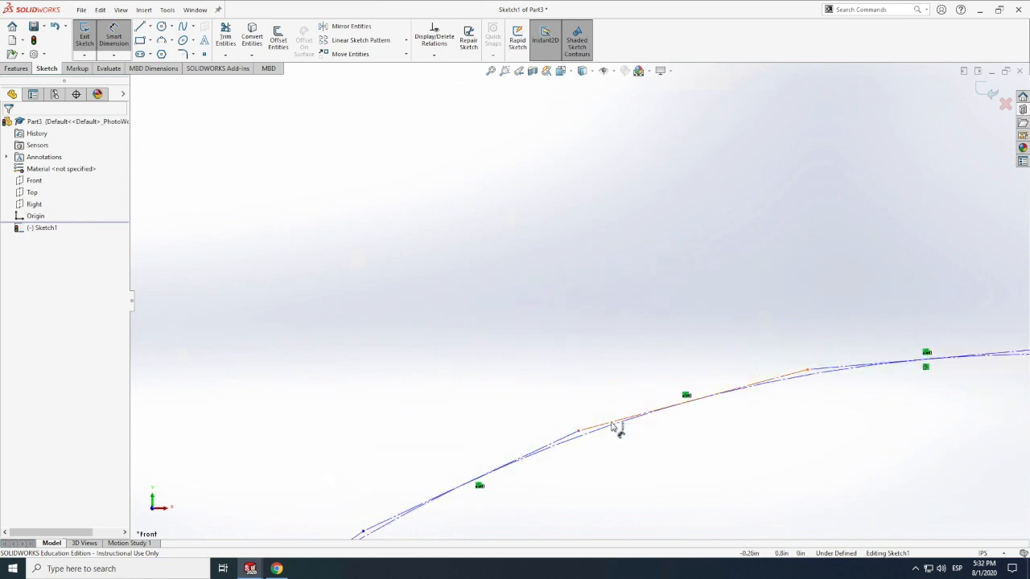
pyautogui.click(611, 426)
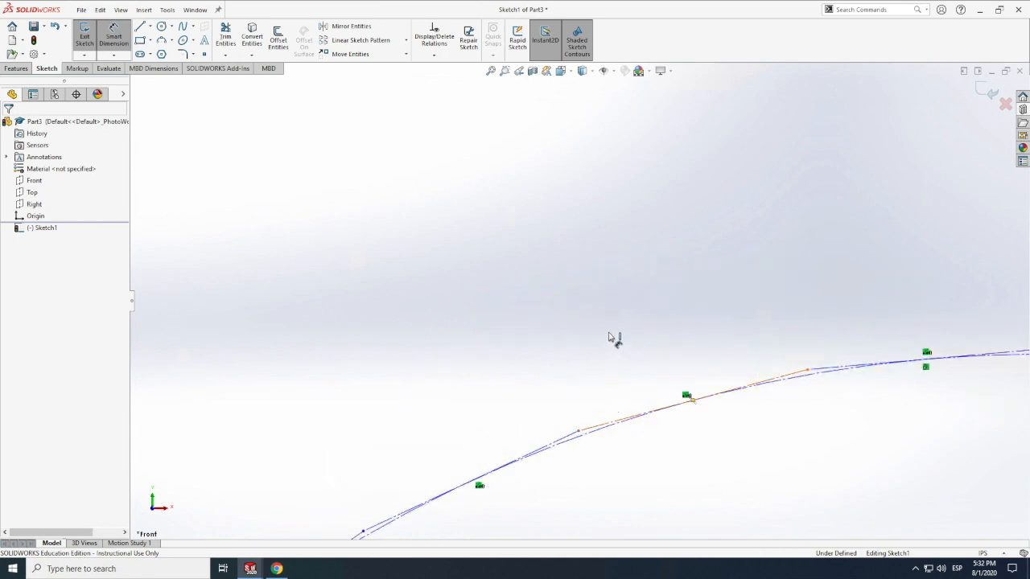
pyautogui.click(566, 336)
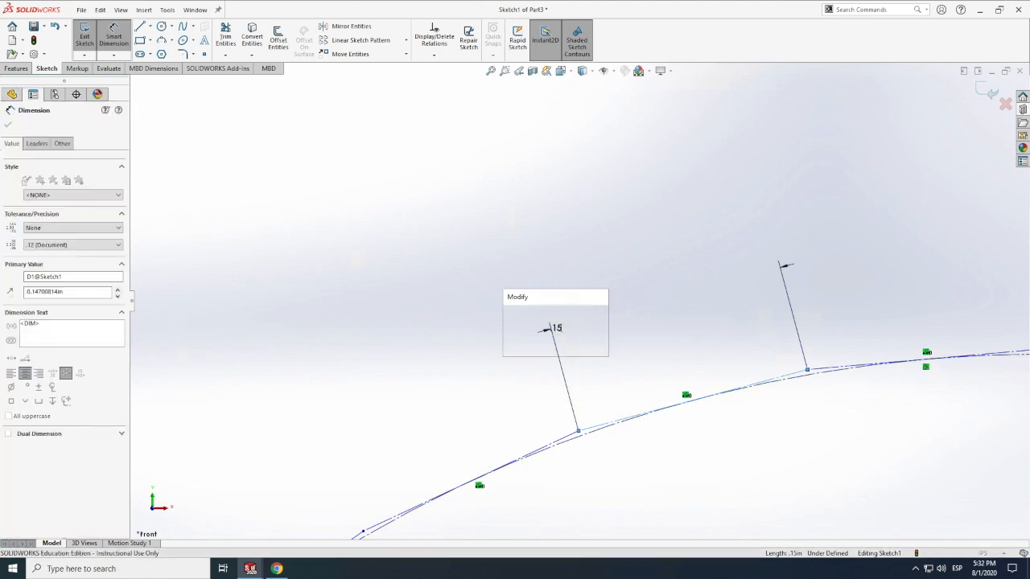
pyautogui.write('3/8')
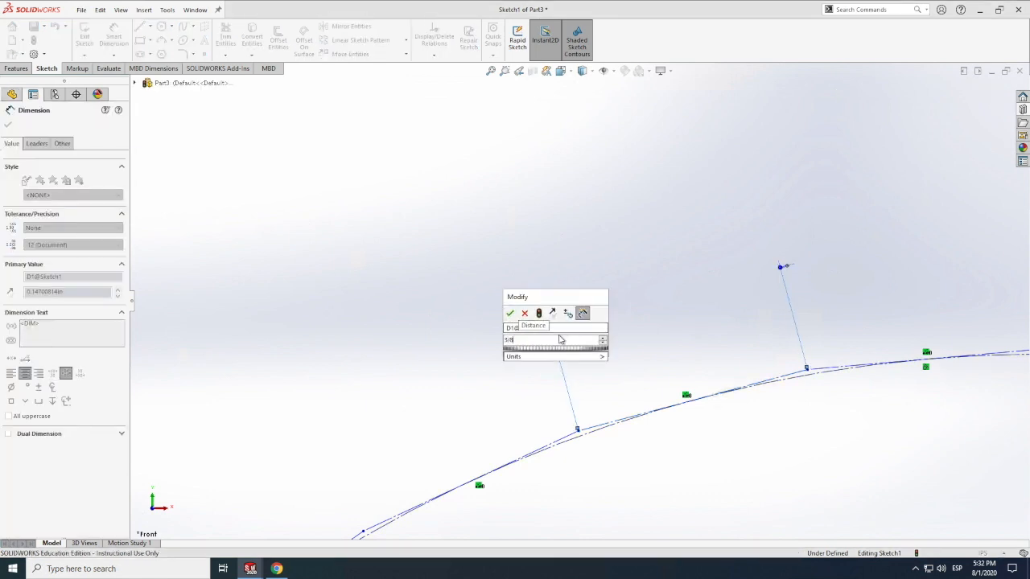
pyautogui.press('Return')
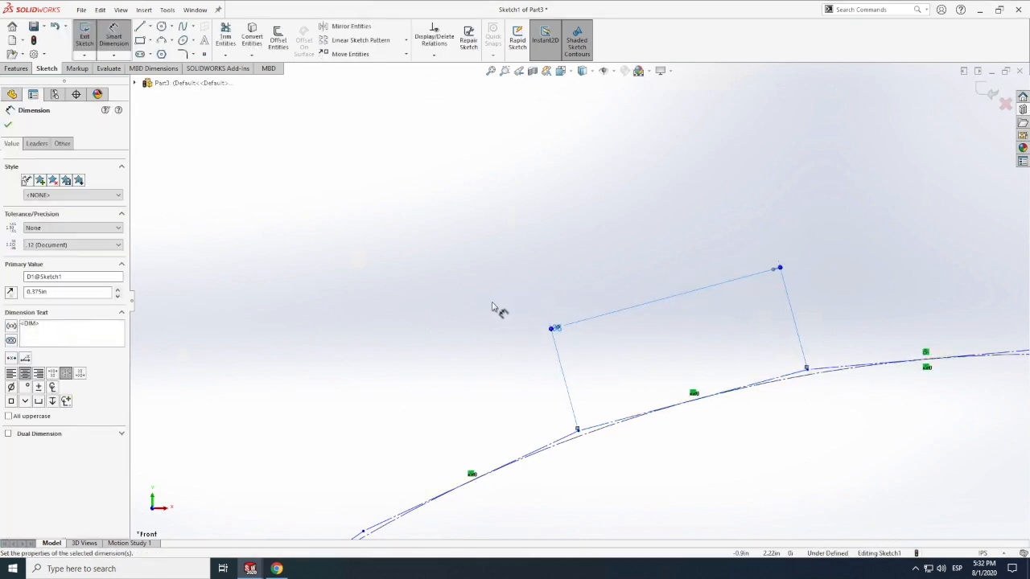
# Step: Draw a horizontal centerline about 8.45 in long from the origin out past the polygon
pyautogui.scroll(10, 469, 301)
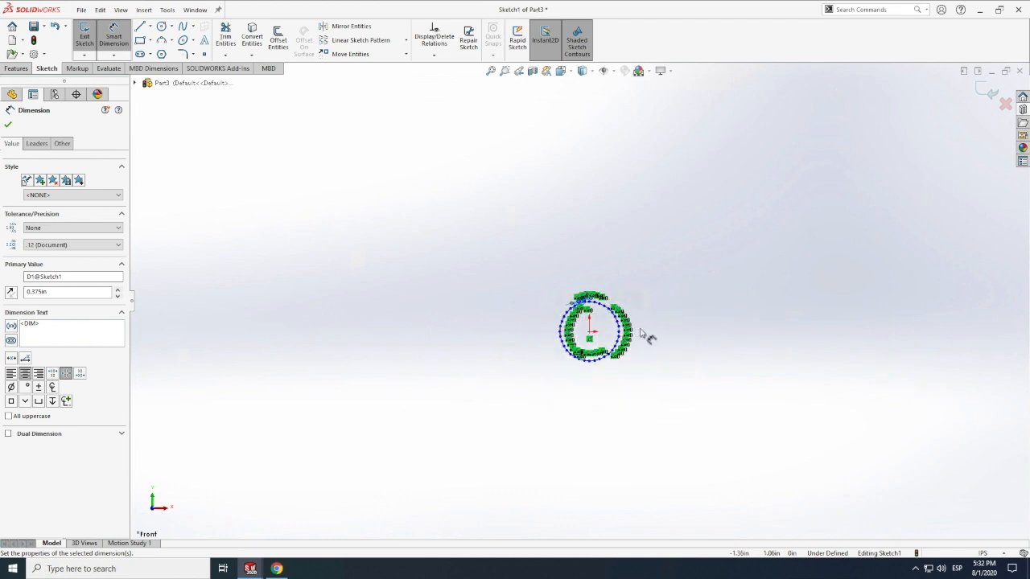
pyautogui.scroll(-3, 643, 334)
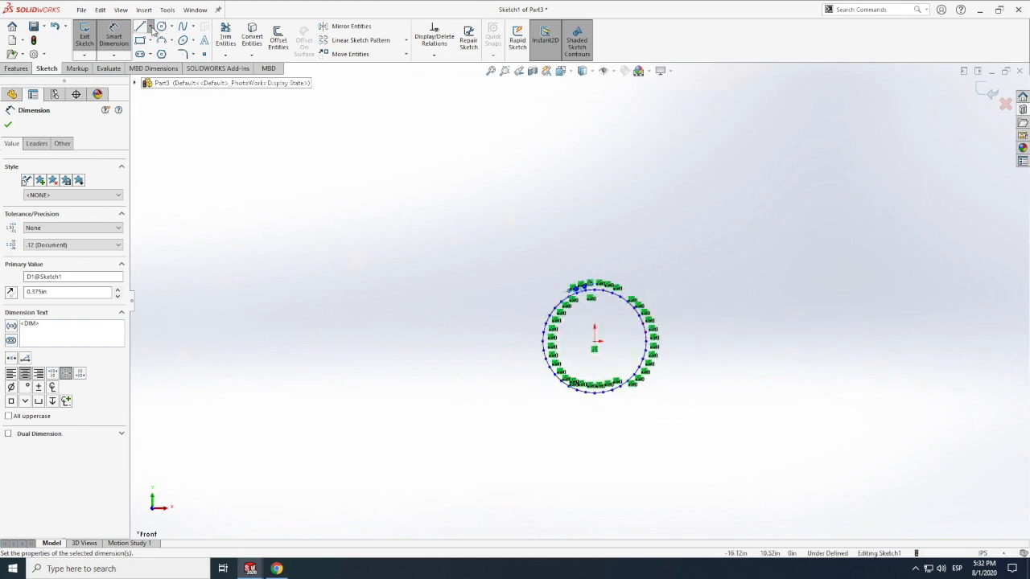
pyautogui.click(151, 27)
pyautogui.click(162, 52)
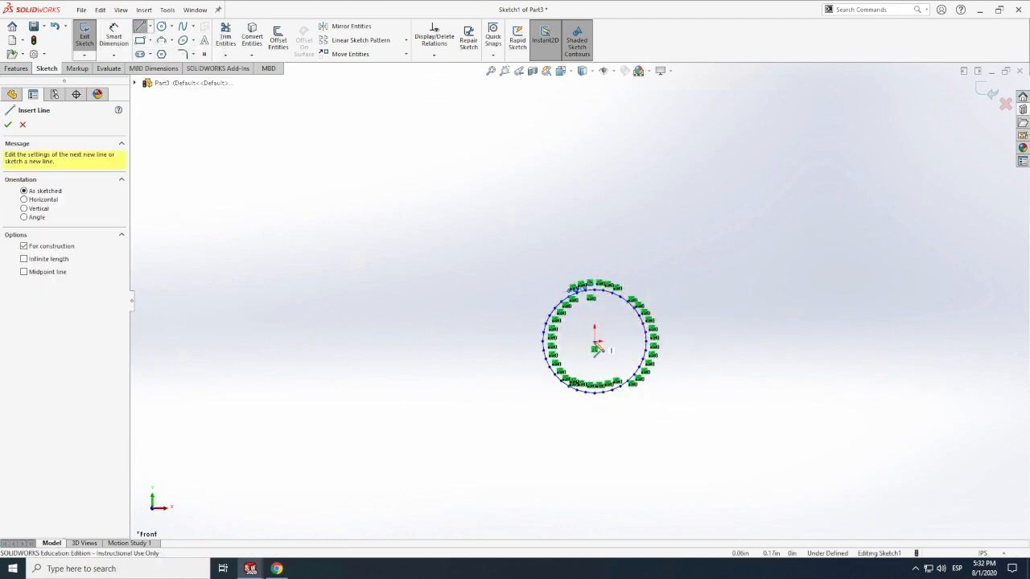
pyautogui.click(594, 342)
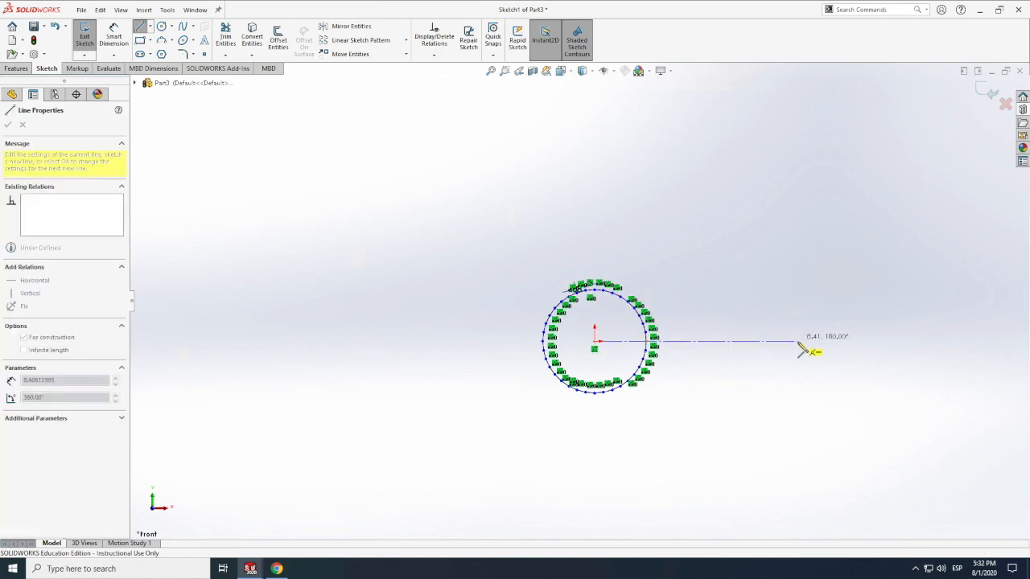
pyautogui.click(797, 341)
pyautogui.press('Escape')
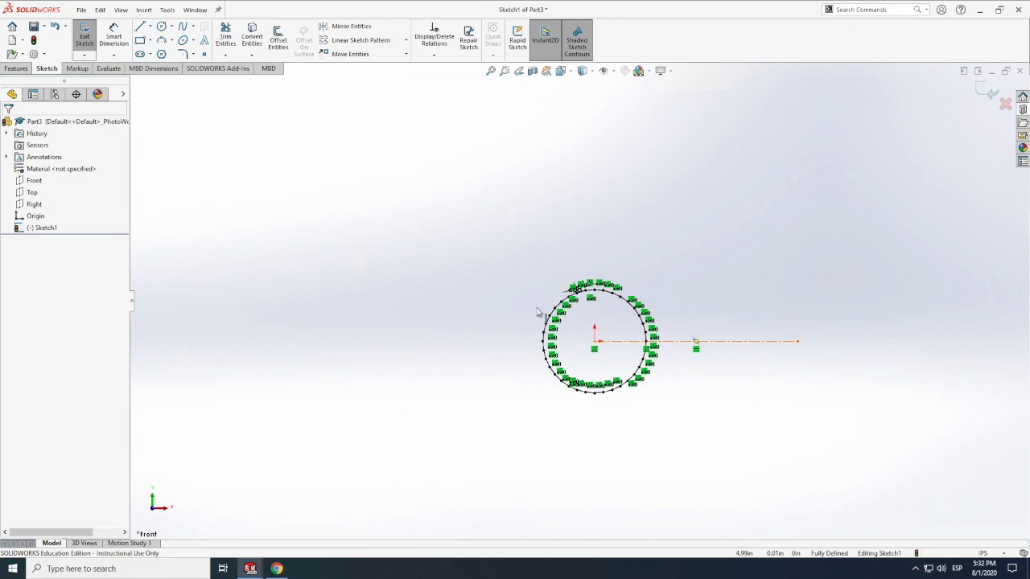
# Step: Dimension the horizontal centerline's length to 11.939 in
pyautogui.click(114, 37)
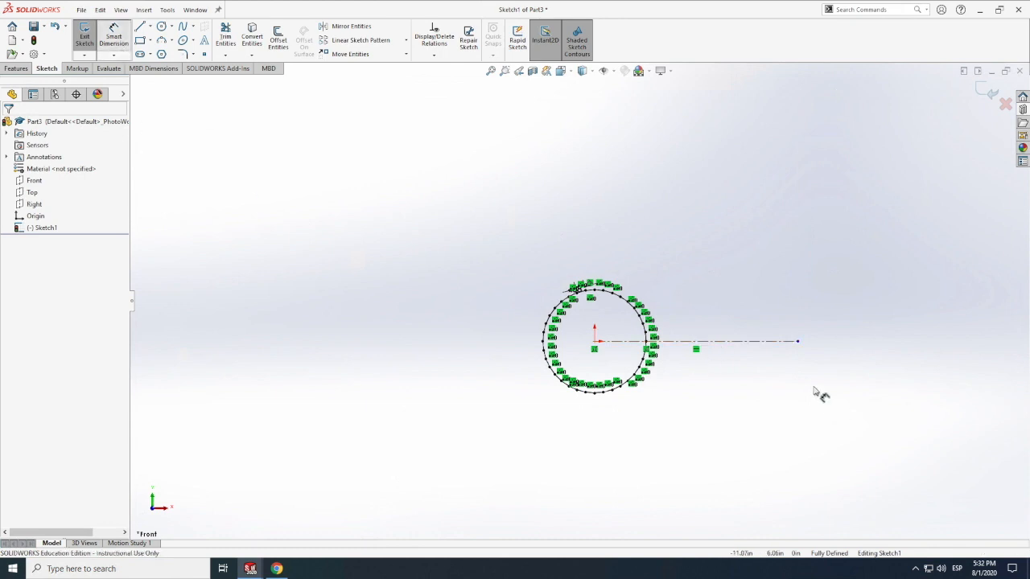
pyautogui.click(735, 345)
pyautogui.click(718, 441)
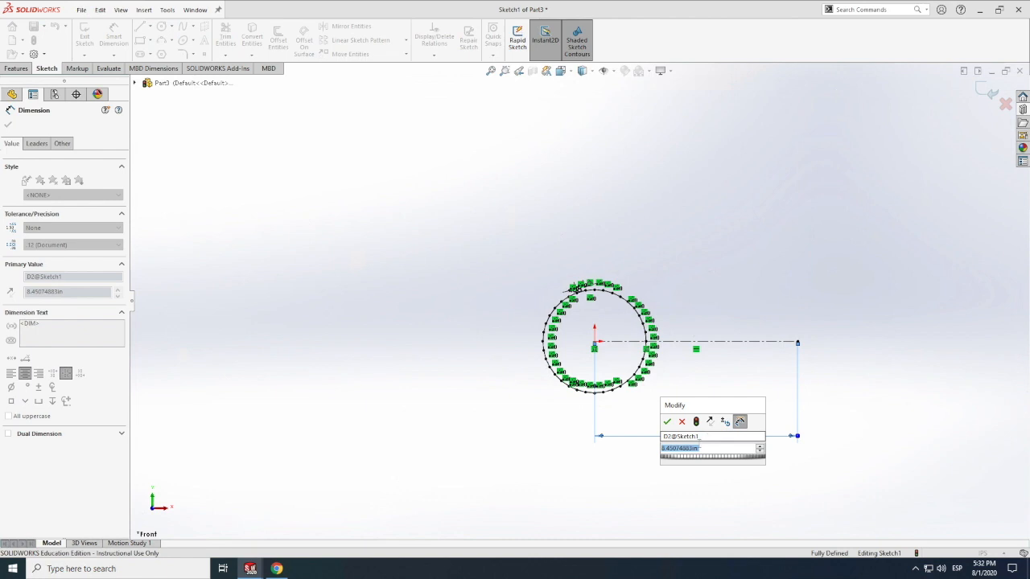
pyautogui.write('11.939')
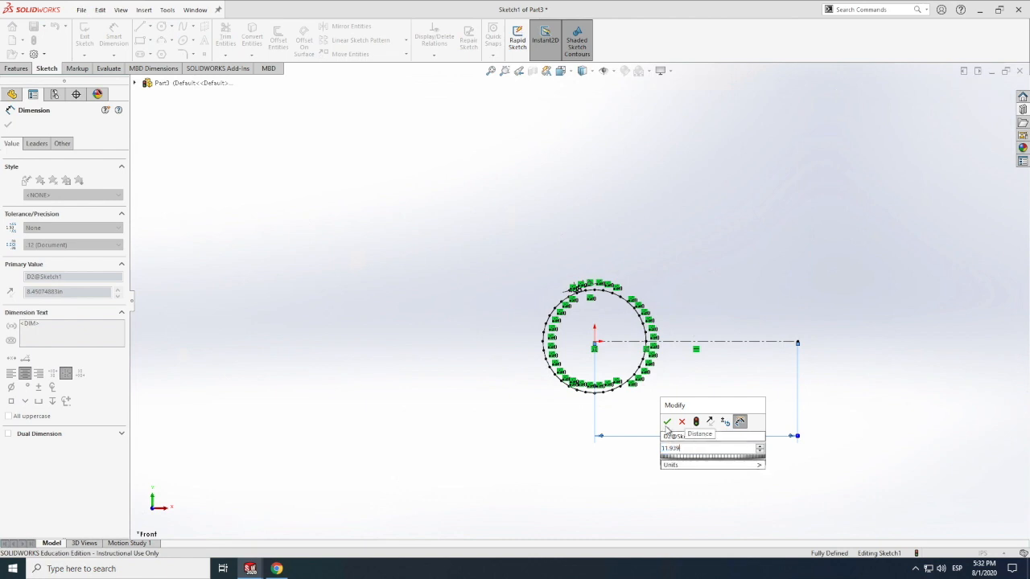
pyautogui.click(667, 423)
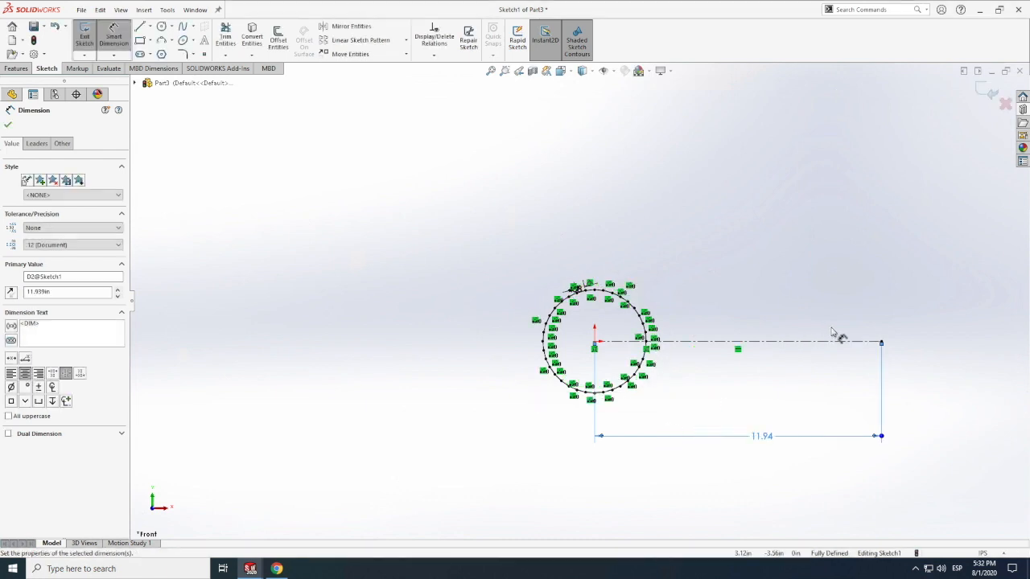
# Step: Sketch a 16-sided construction polygon at the centerline's far end, with an inscribed circle about 2.54 in in diameter
pyautogui.scroll(-5, 917, 350)
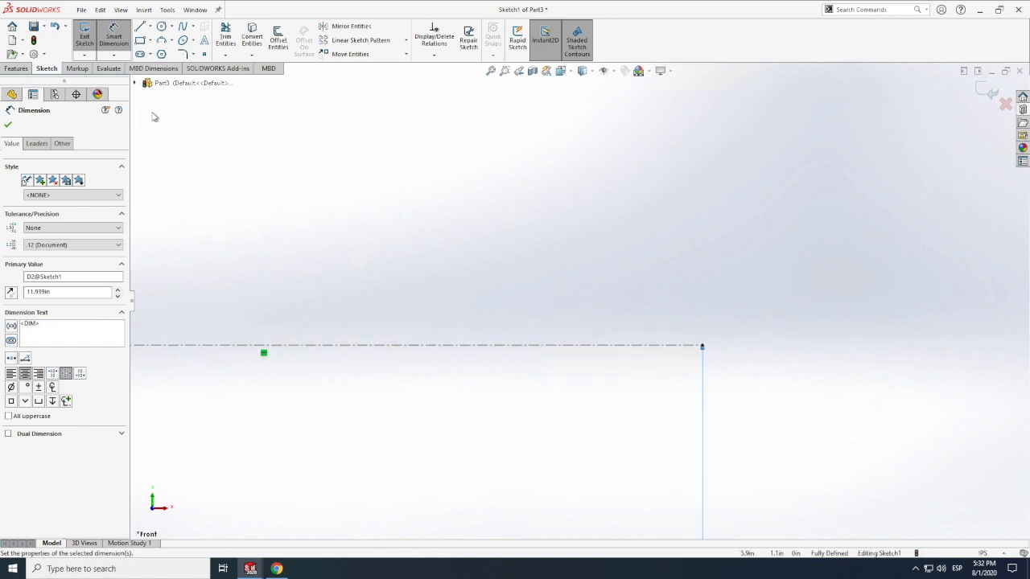
pyautogui.click(163, 54)
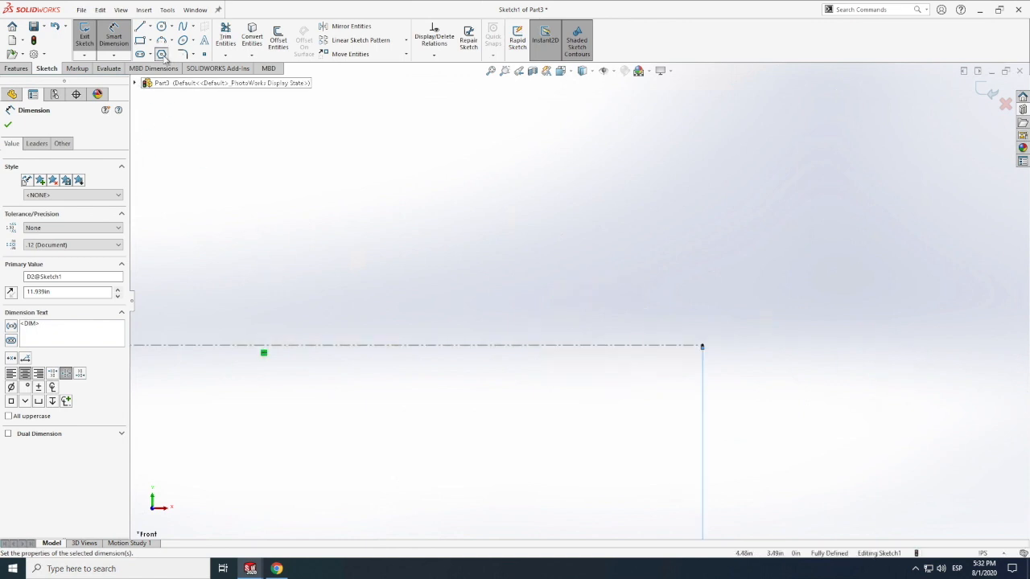
pyautogui.click(702, 346)
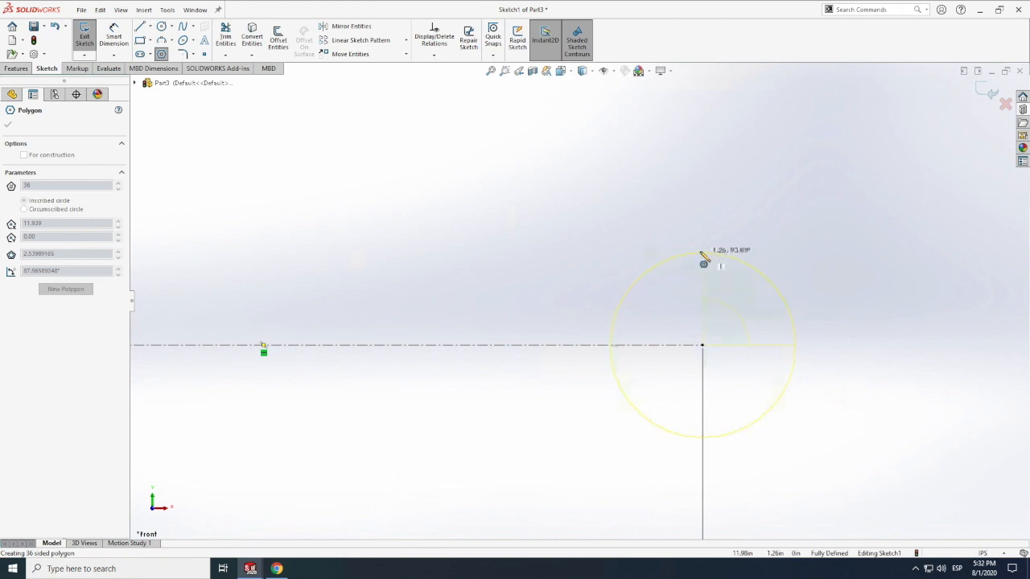
pyautogui.click(714, 254)
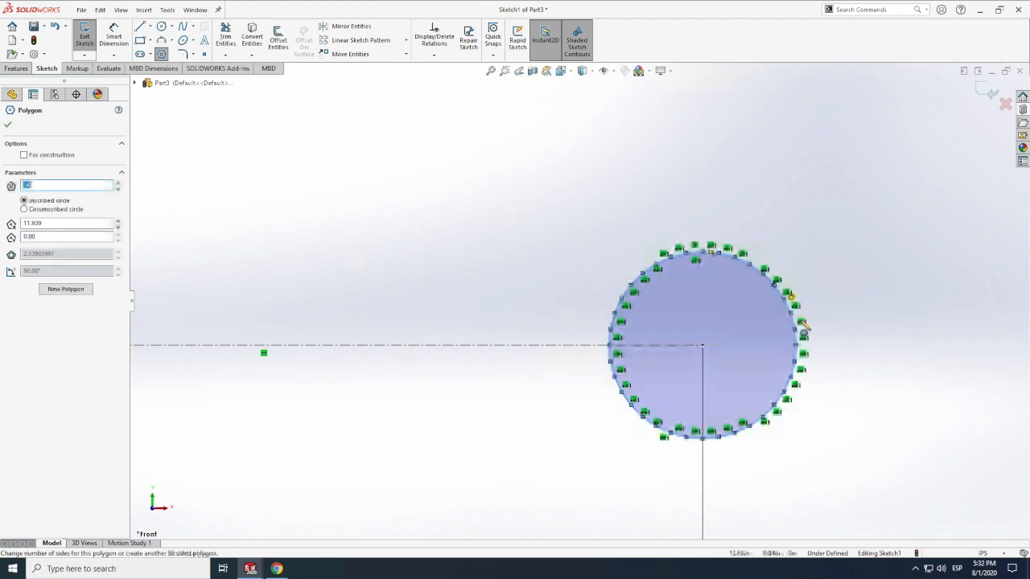
pyautogui.doubleClick(37, 185)
pyautogui.write('16')
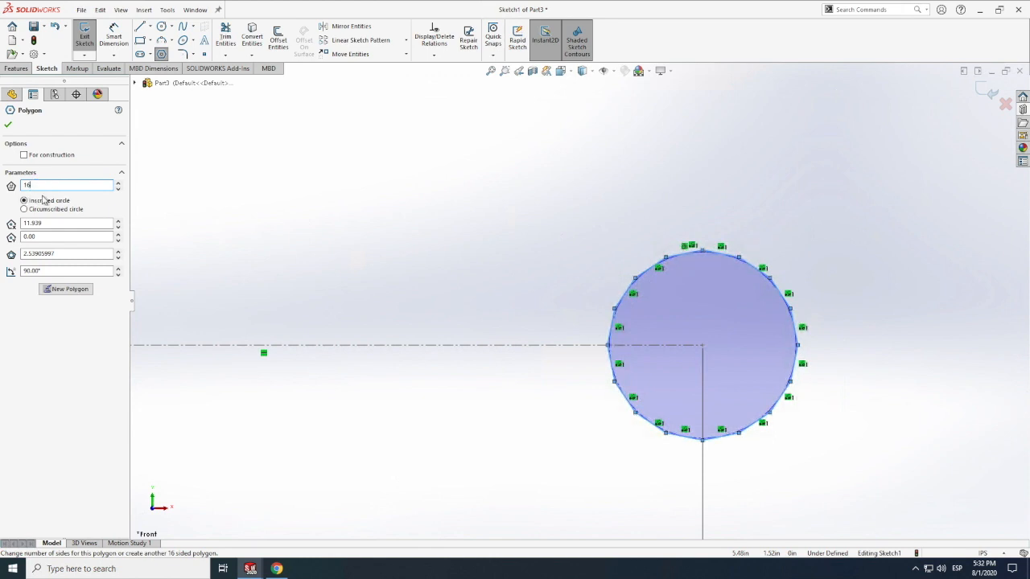
pyautogui.click(24, 155)
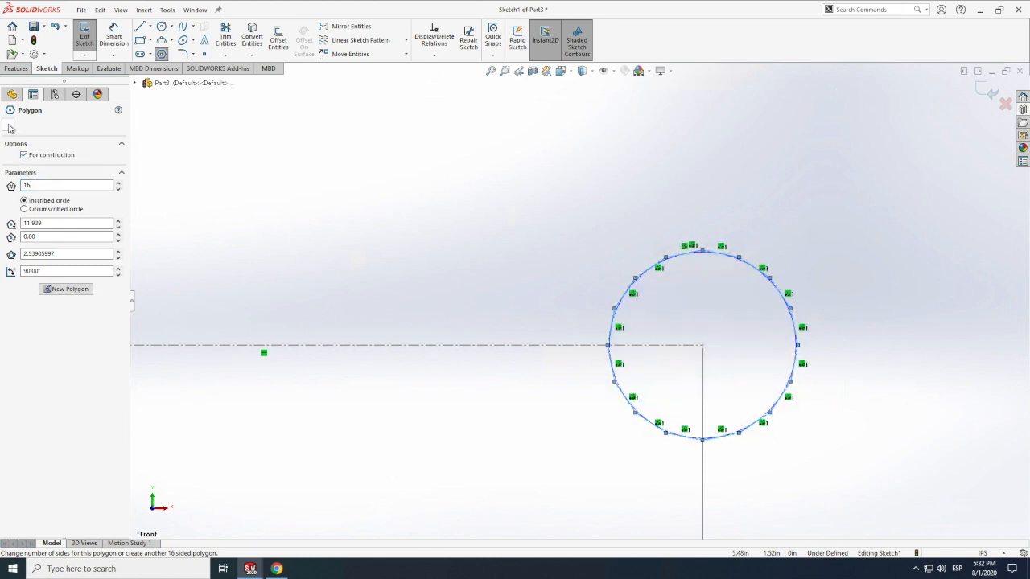
# Step: Dimension one upper side of the 16-sided polygon to 3/8 in
pyautogui.click(115, 41)
pyautogui.click(173, 66)
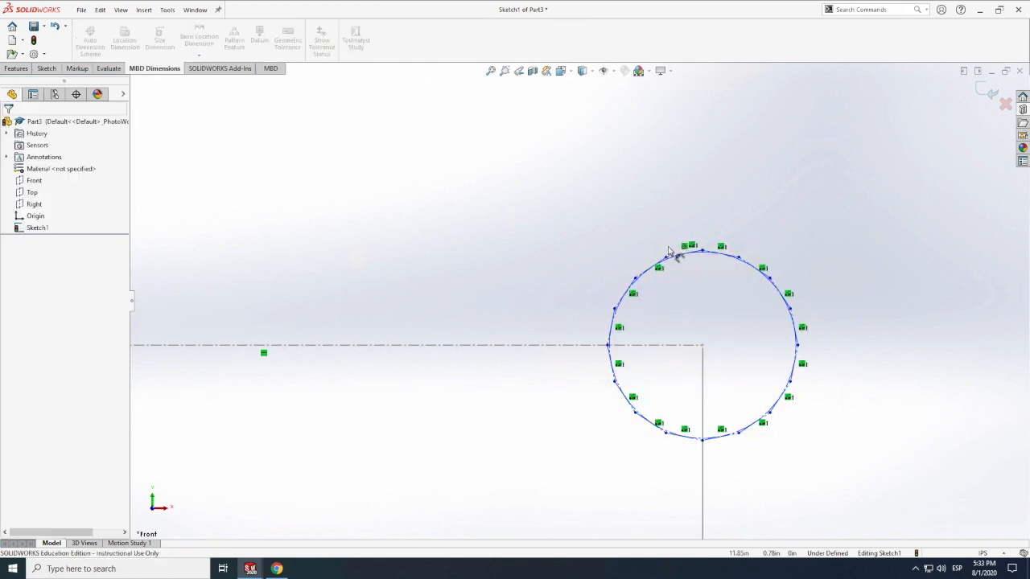
pyautogui.scroll(2, 673, 254)
pyautogui.scroll(-2, 673, 254)
pyautogui.scroll(-2, 559, 356)
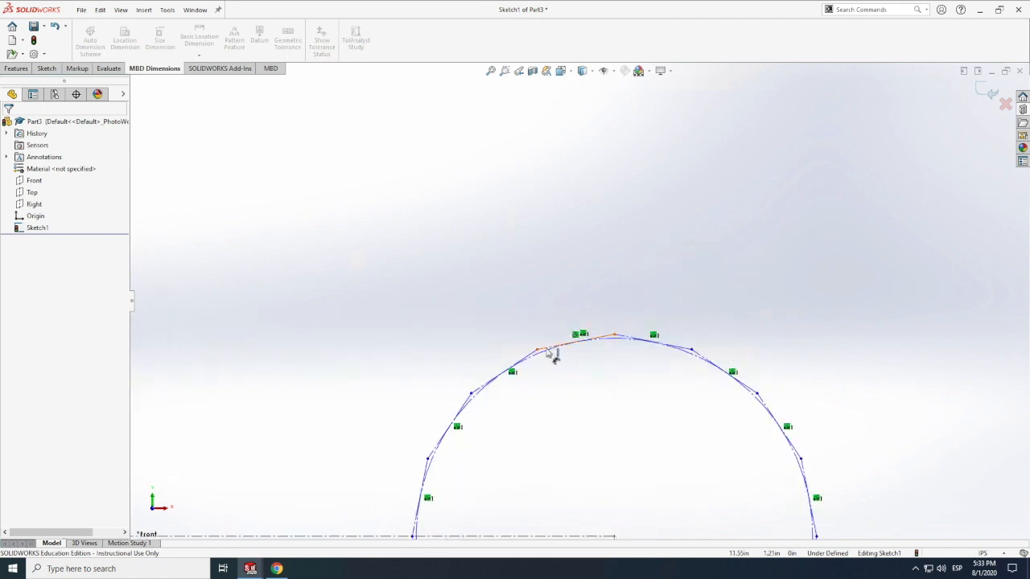
pyautogui.click(555, 353)
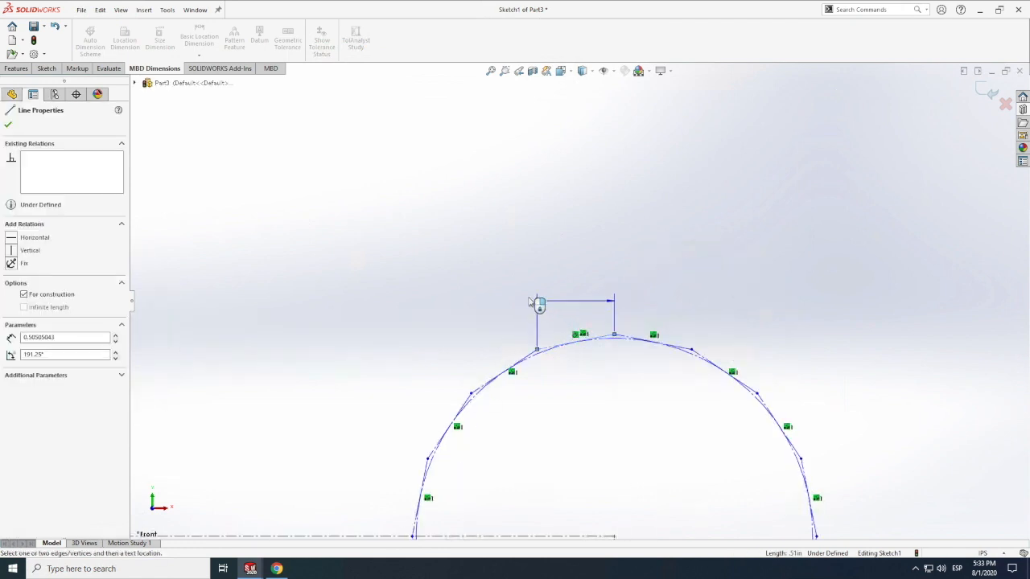
pyautogui.click(528, 300)
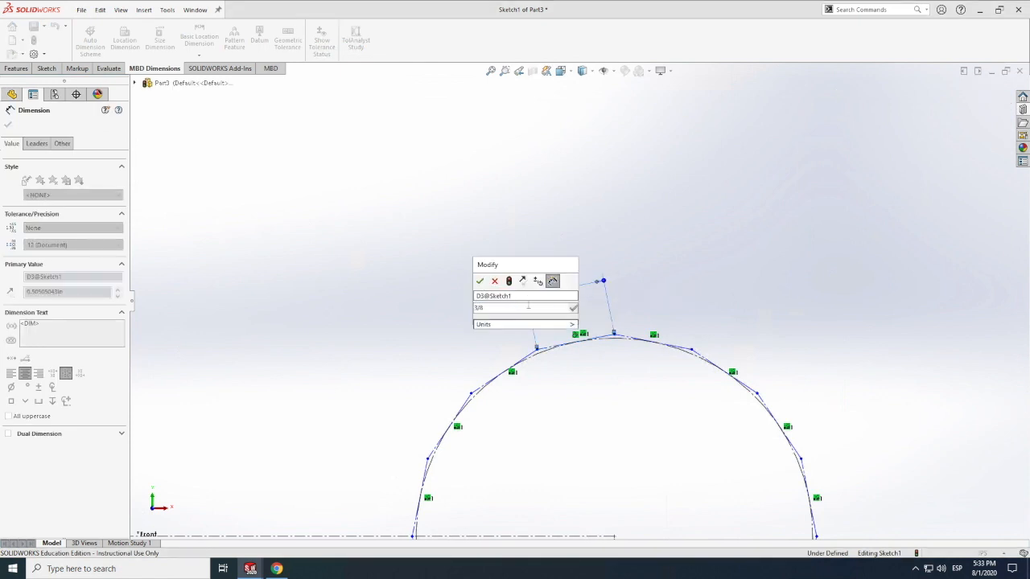
pyautogui.press('Return')
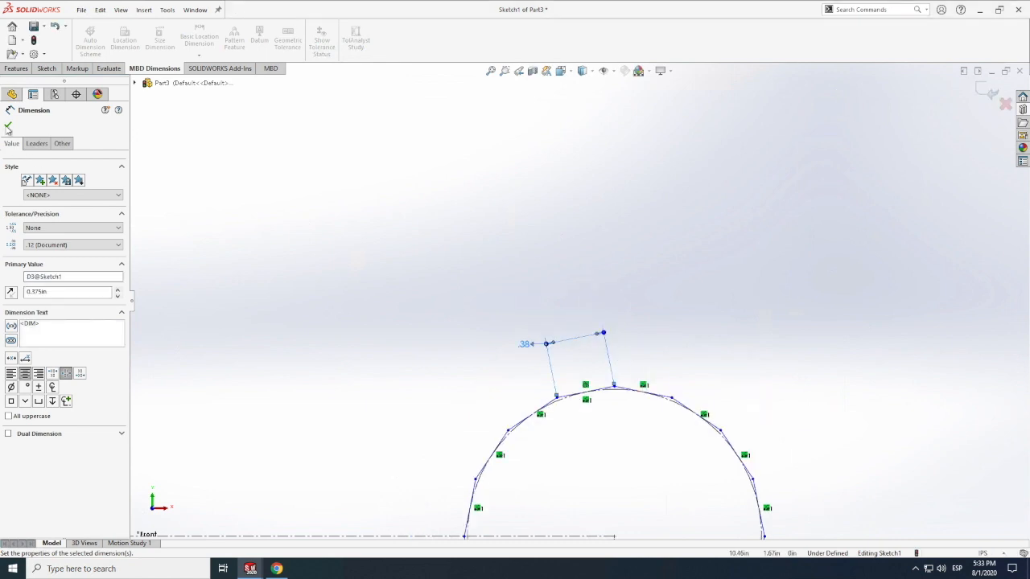
pyautogui.press('Escape')
# Step: Sketch a circle centred on the centerline's far end and passing through the 16-sided polygon's top vertex, radius about 0.961 in
pyautogui.click(46, 69)
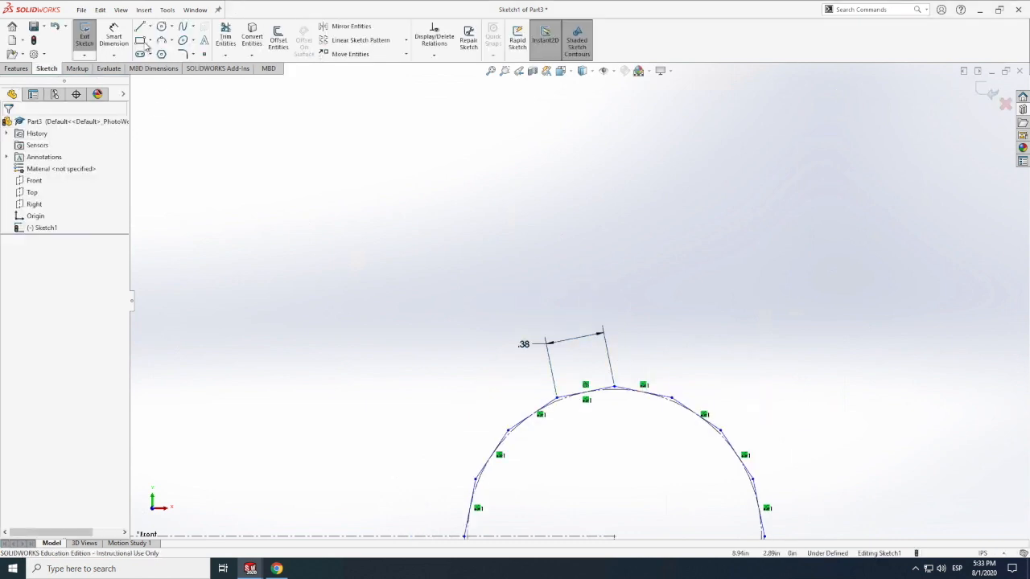
pyautogui.click(162, 27)
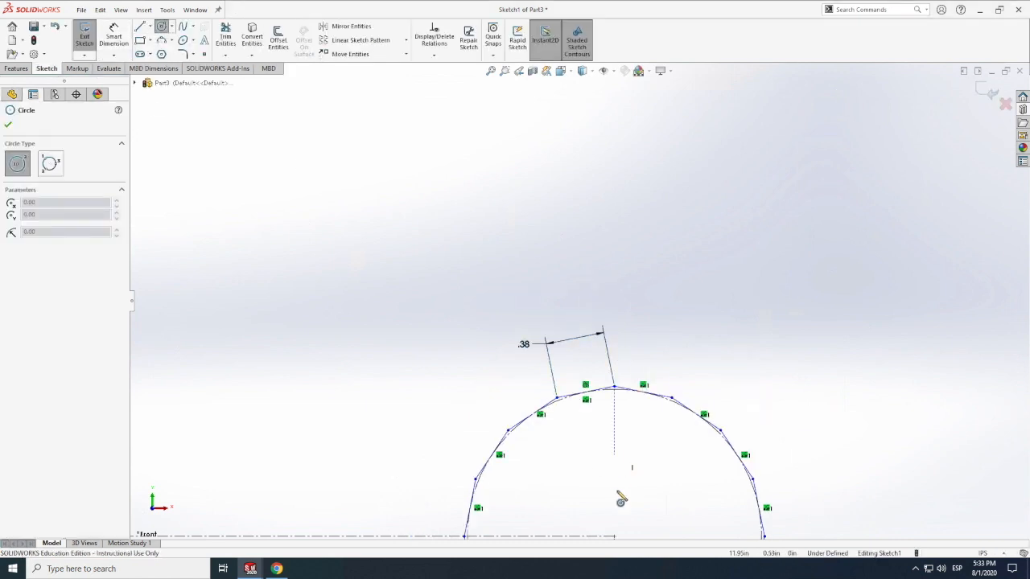
pyautogui.scroll(2, 621, 493)
pyautogui.click(600, 438)
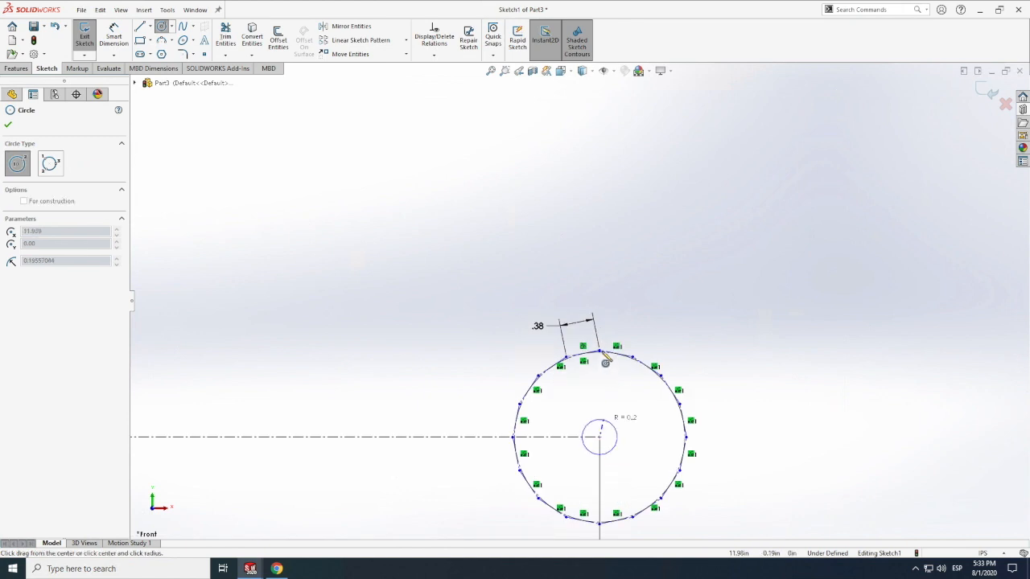
pyautogui.click(601, 352)
# Step: Sketch a circle centred on the origin through the vertices of the 36-sided polygon, with a radius of about 2.151 in
pyautogui.press('f')
pyautogui.scroll(-4, 432, 304)
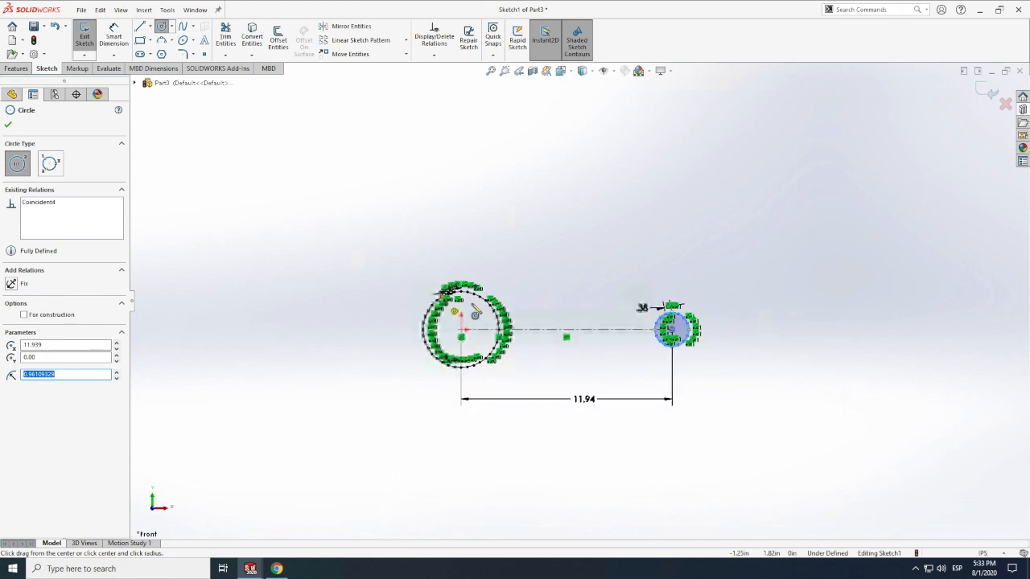
pyautogui.click(547, 366)
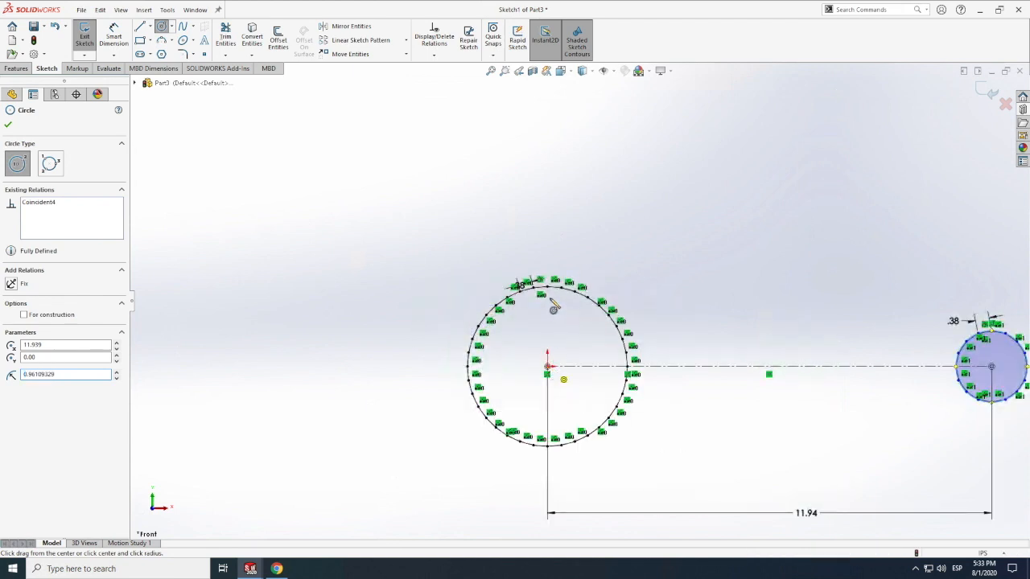
pyautogui.click(551, 298)
pyautogui.scroll(-2, 563, 297)
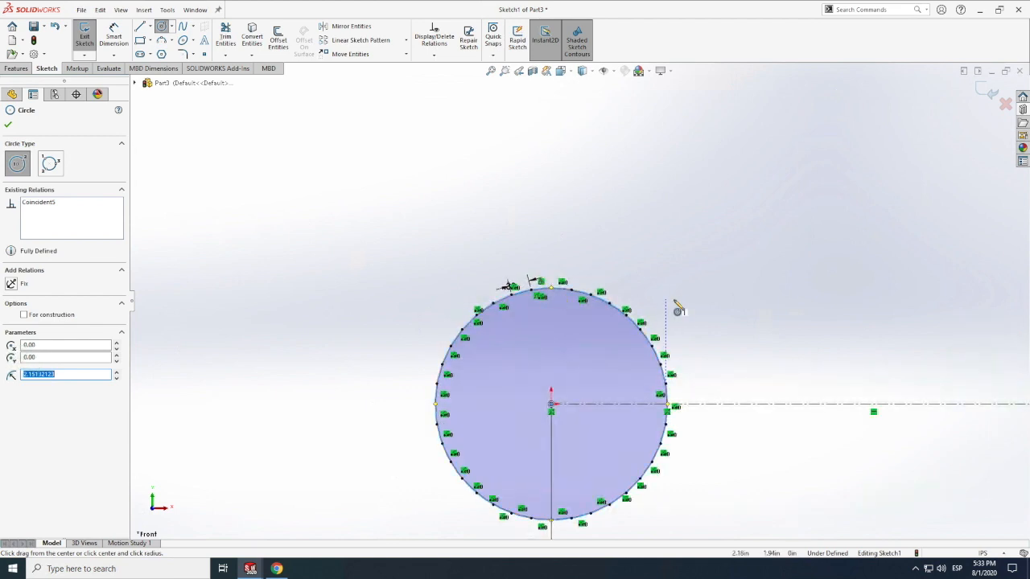
pyautogui.scroll(-3, 697, 322)
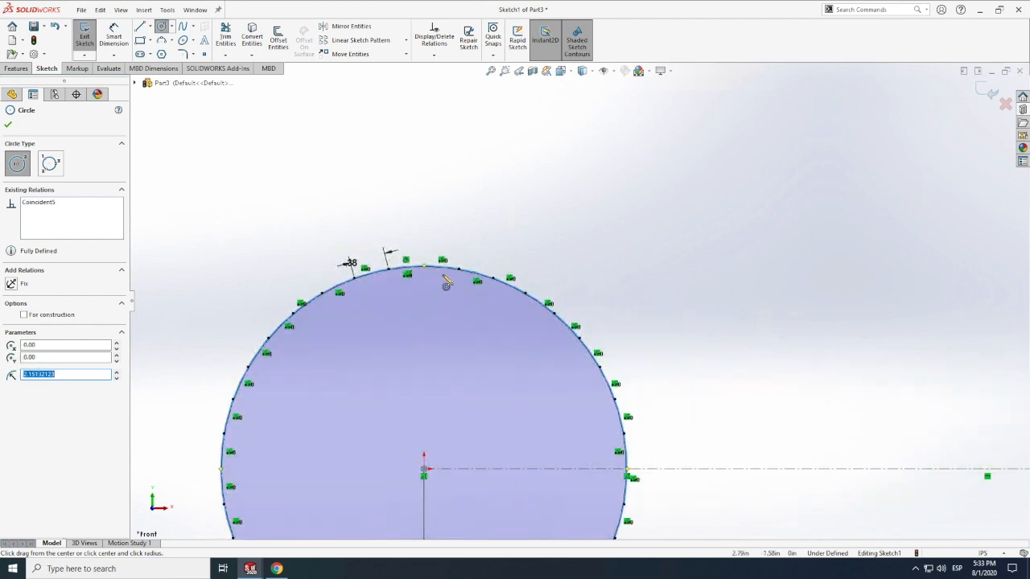
pyautogui.press('Escape')
pyautogui.click(138, 26)
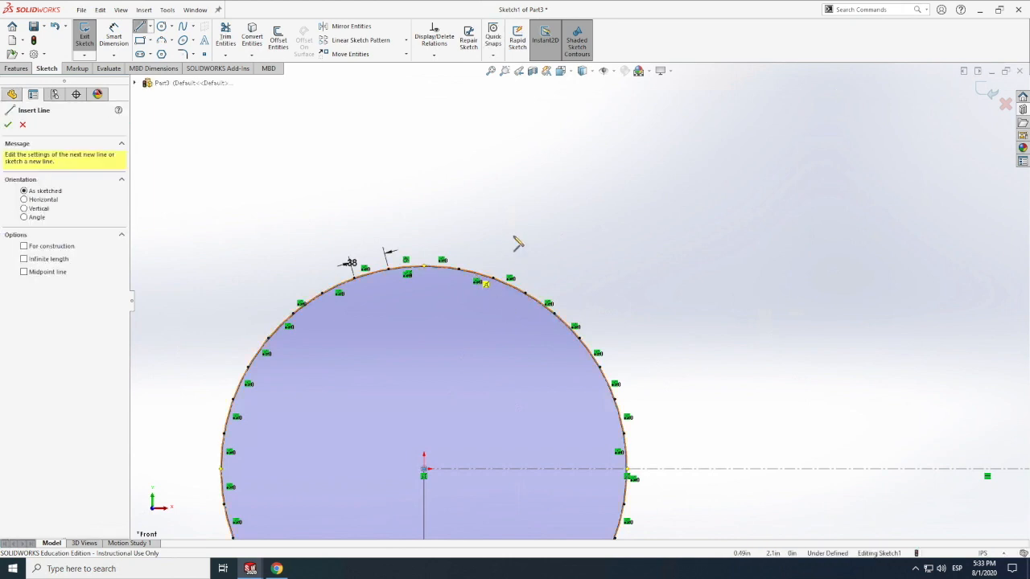
pyautogui.click(405, 262)
pyautogui.scroll(5, 511, 241)
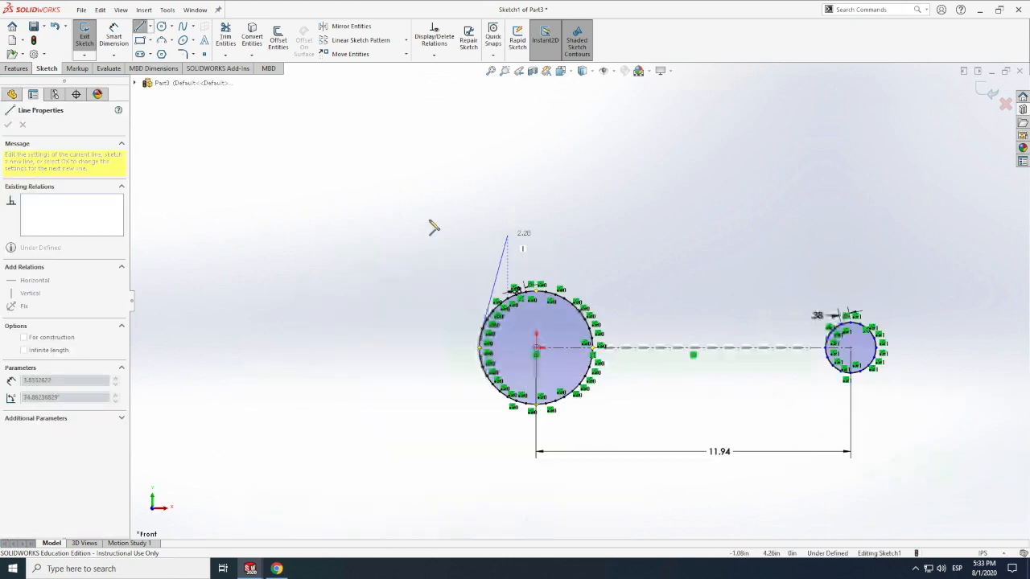
pyautogui.press('Escape')
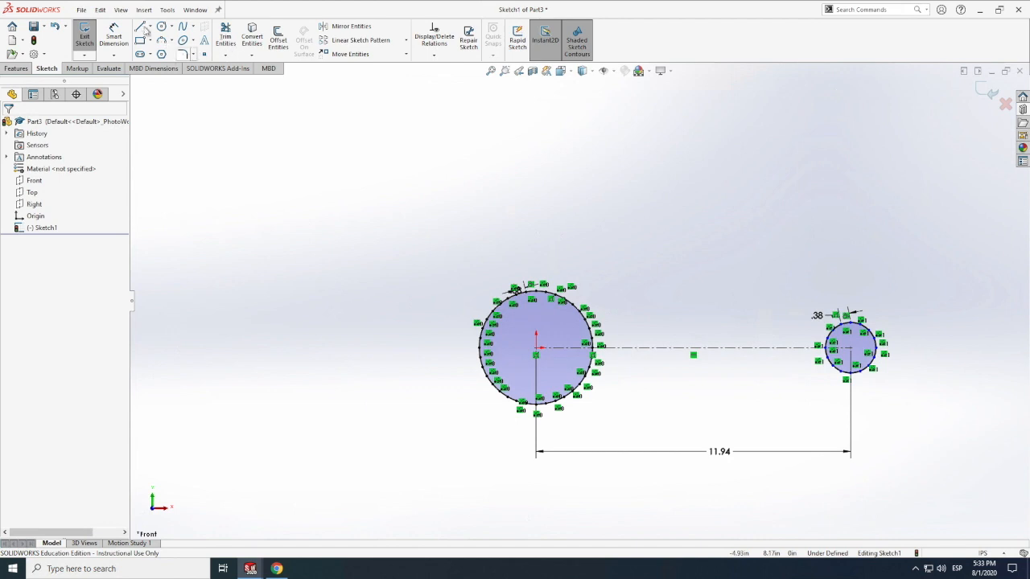
pyautogui.click(140, 26)
pyautogui.scroll(-5, 565, 304)
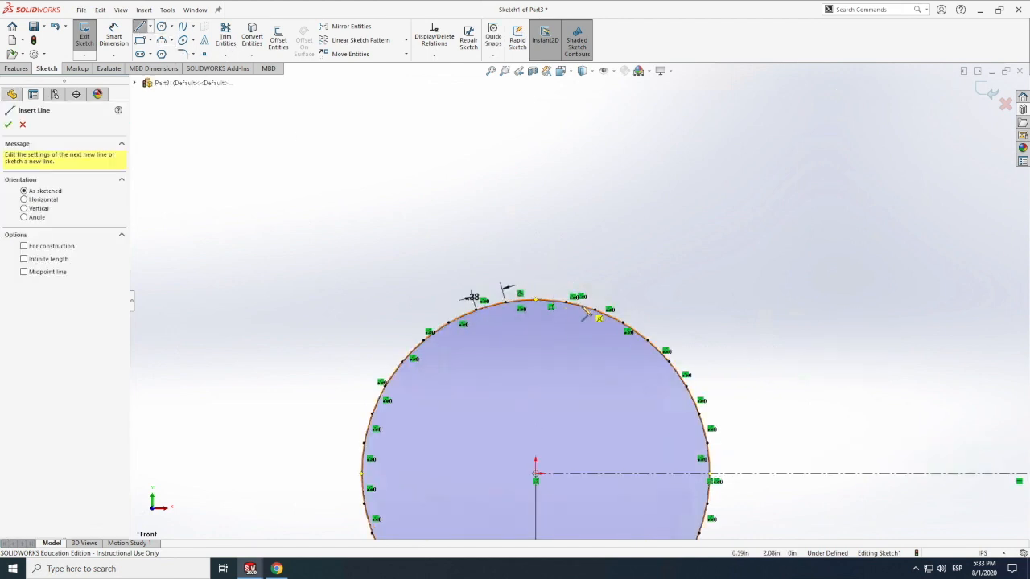
pyautogui.click(518, 295)
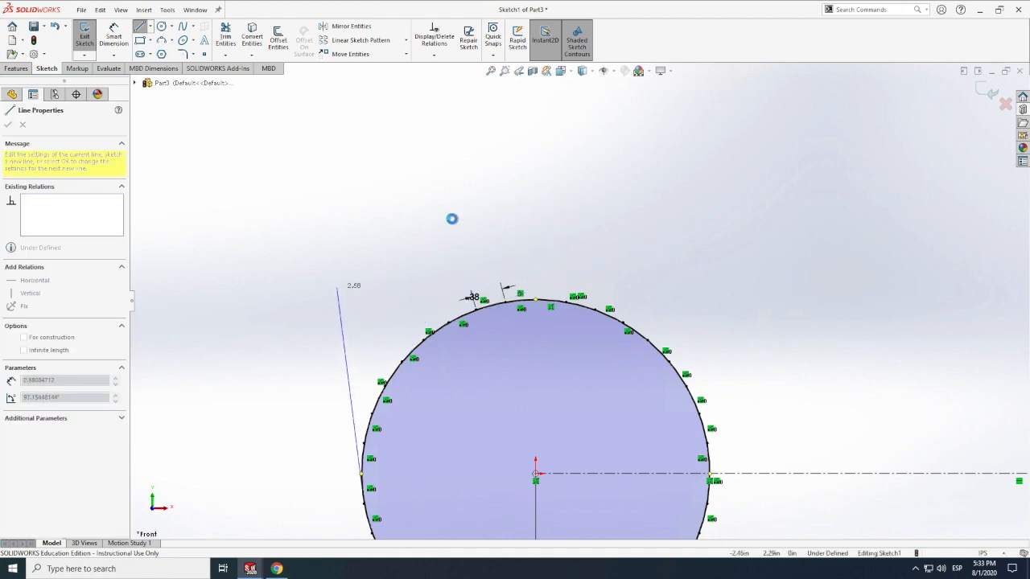
pyautogui.press('Escape')
# Step: Draw a tangent line about 11.59 in long from the upper side of the large circle to the upper side of the small one
pyautogui.click(140, 27)
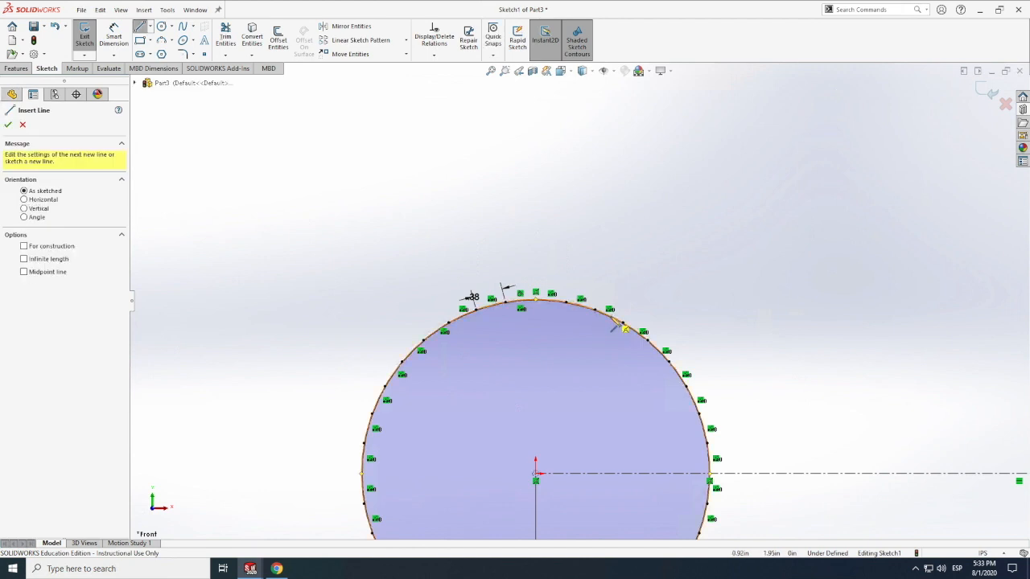
pyautogui.click(623, 328)
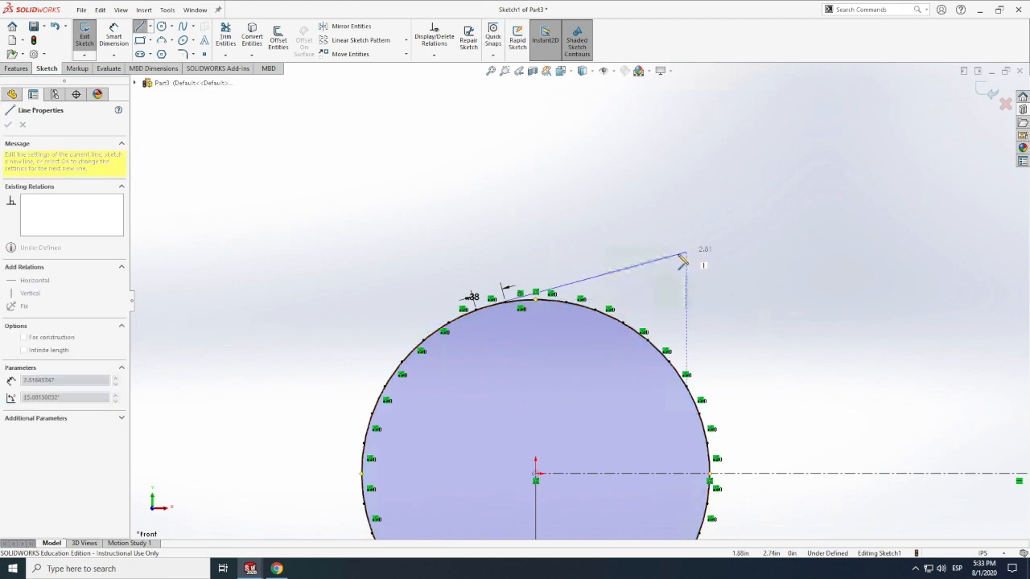
pyautogui.scroll(4, 682, 259)
pyautogui.scroll(-2, 790, 327)
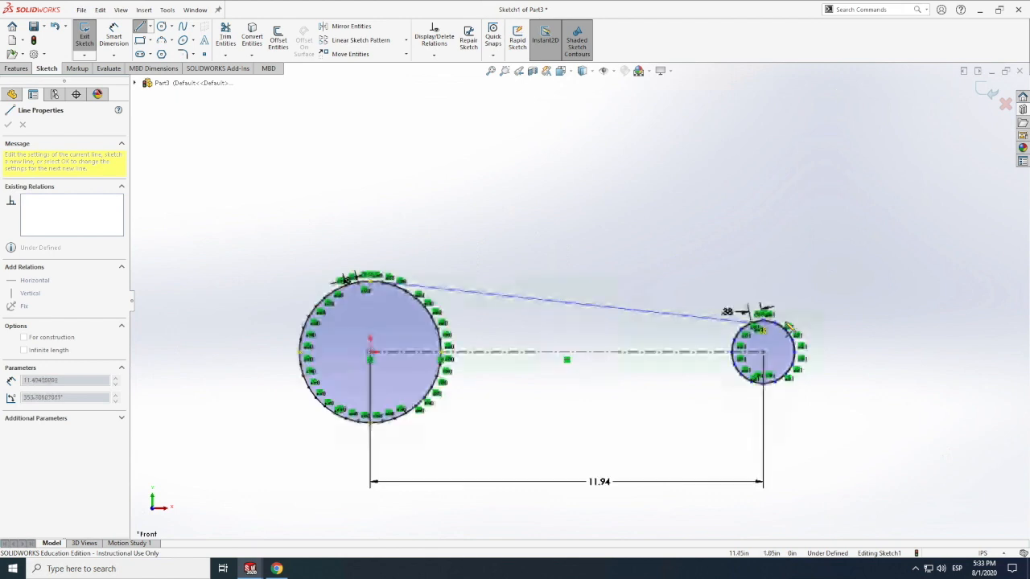
pyautogui.scroll(-3, 764, 330)
pyautogui.scroll(1, 559, 320)
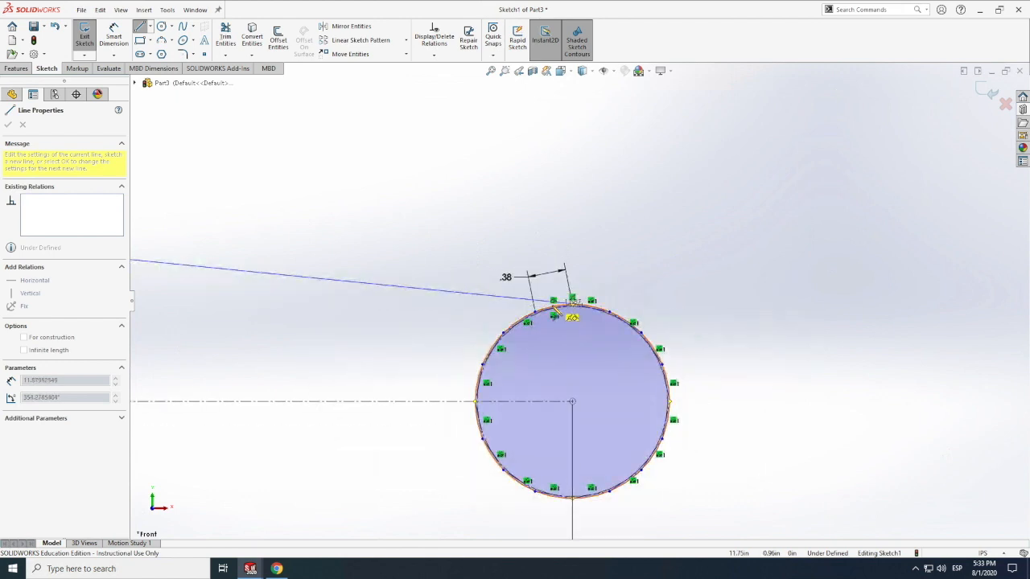
pyautogui.click(553, 309)
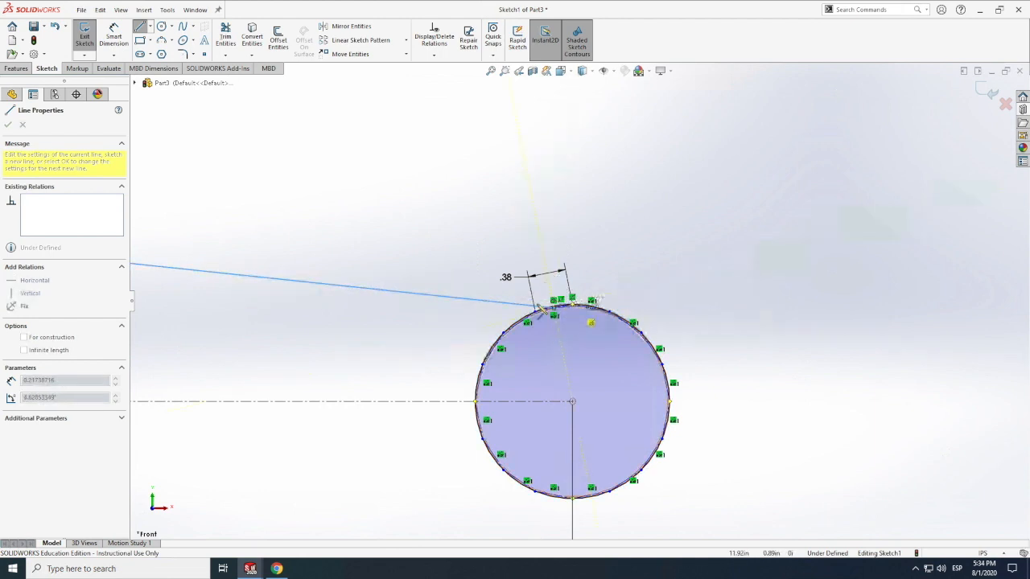
pyautogui.scroll(-1, 549, 305)
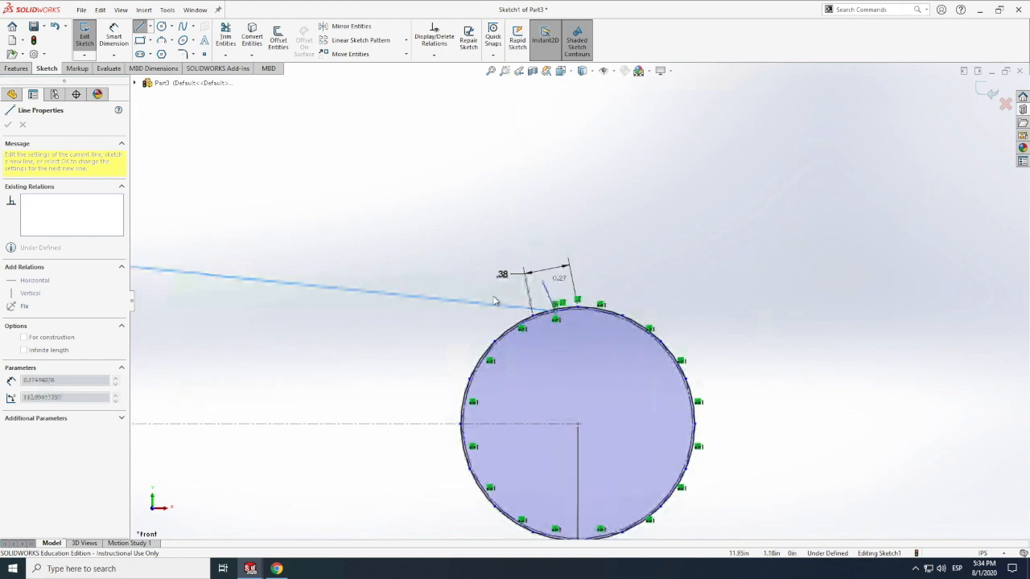
pyautogui.press('Escape')
# Step: Try adding a tangent relation between the long line and the small polygon's outer circle, and delete the line
pyautogui.scroll(-2, 494, 311)
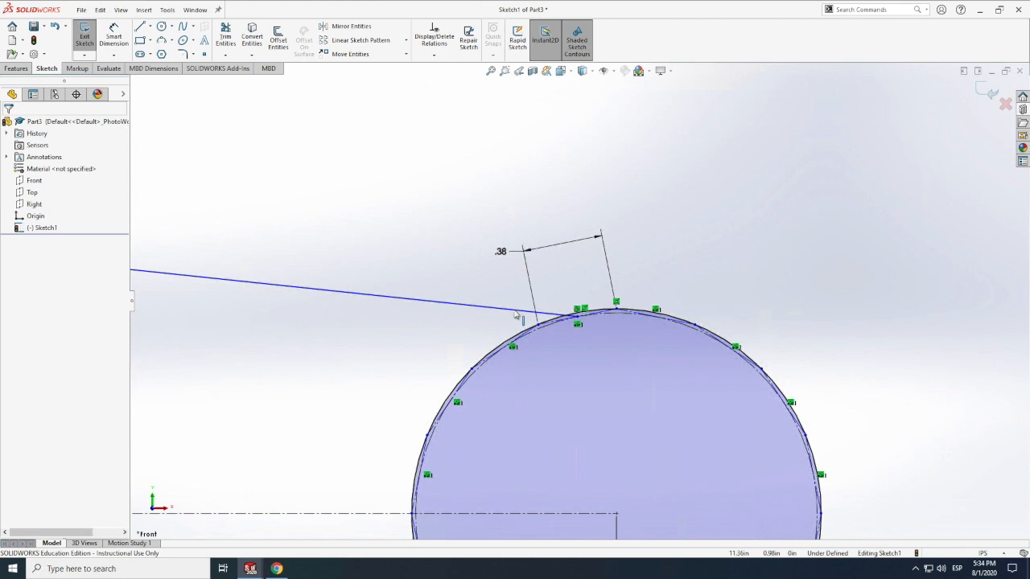
pyautogui.click(599, 313)
pyautogui.click(606, 321)
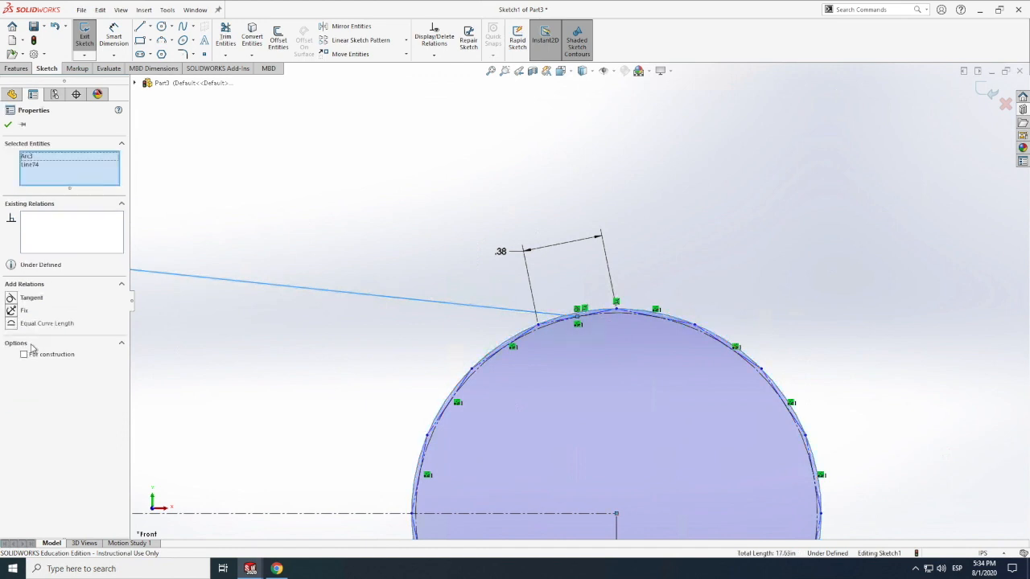
pyautogui.click(11, 298)
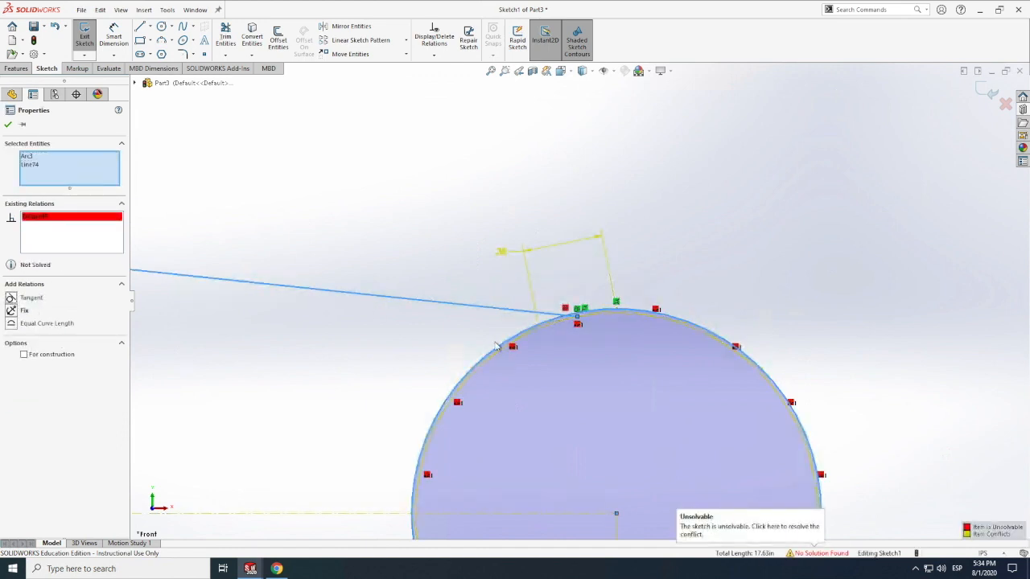
pyautogui.press('Escape')
pyautogui.click(485, 307)
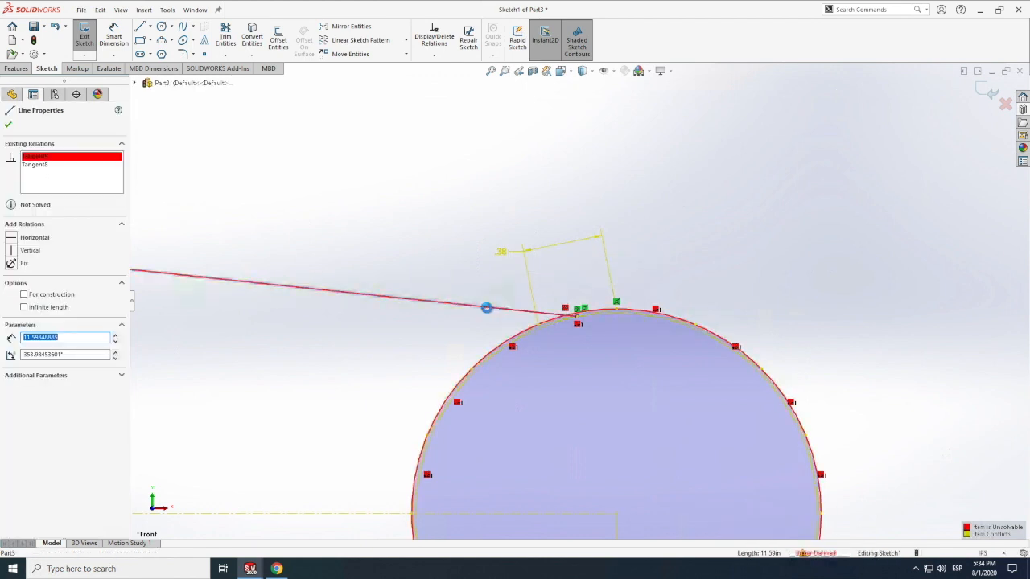
pyautogui.press('Delete')
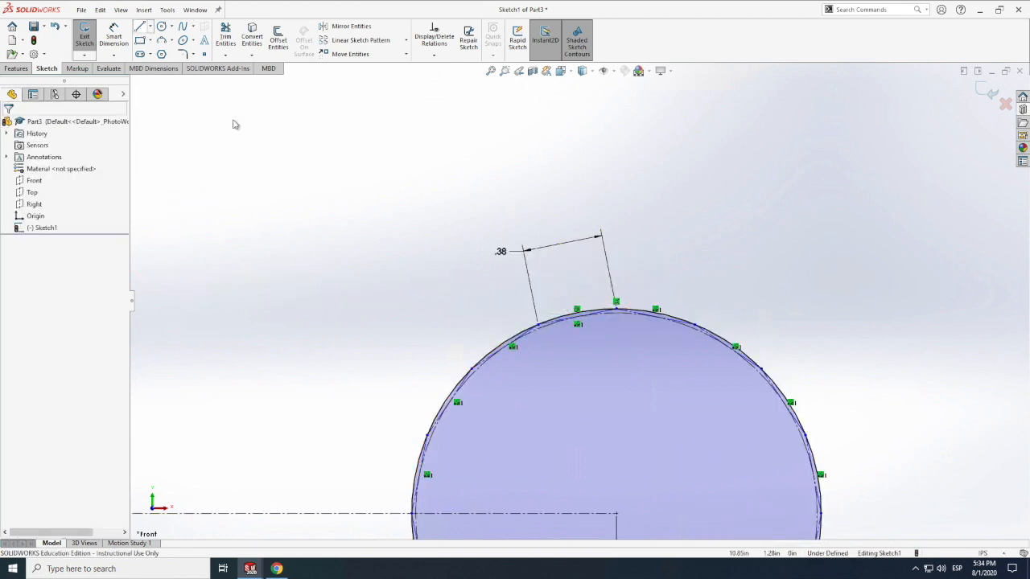
# Step: Draw a line from the small circle's top point across to the upper side of the large circle
pyautogui.press('l')
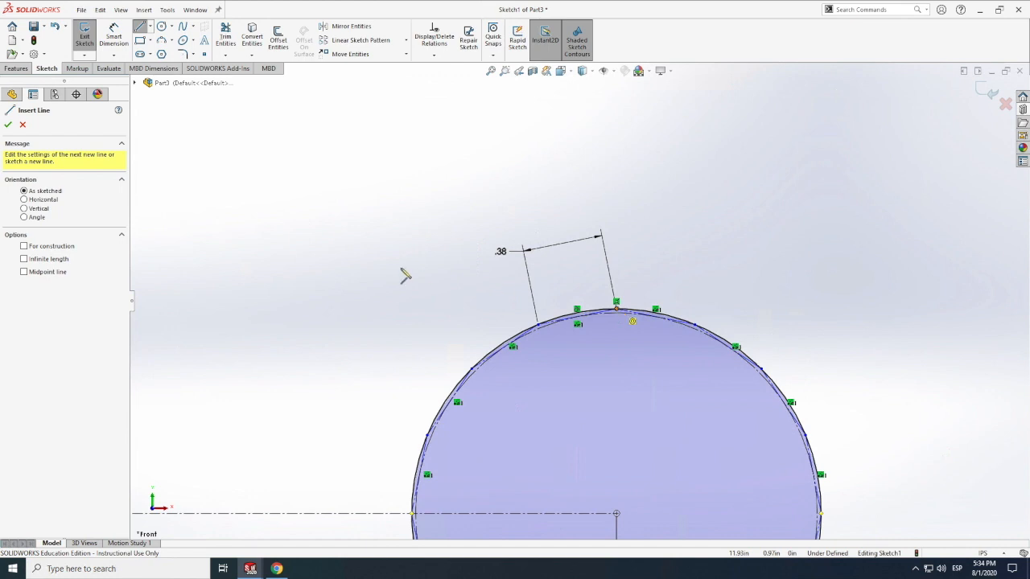
pyautogui.click(617, 309)
pyautogui.scroll(2, 580, 300)
pyautogui.scroll(3, 405, 276)
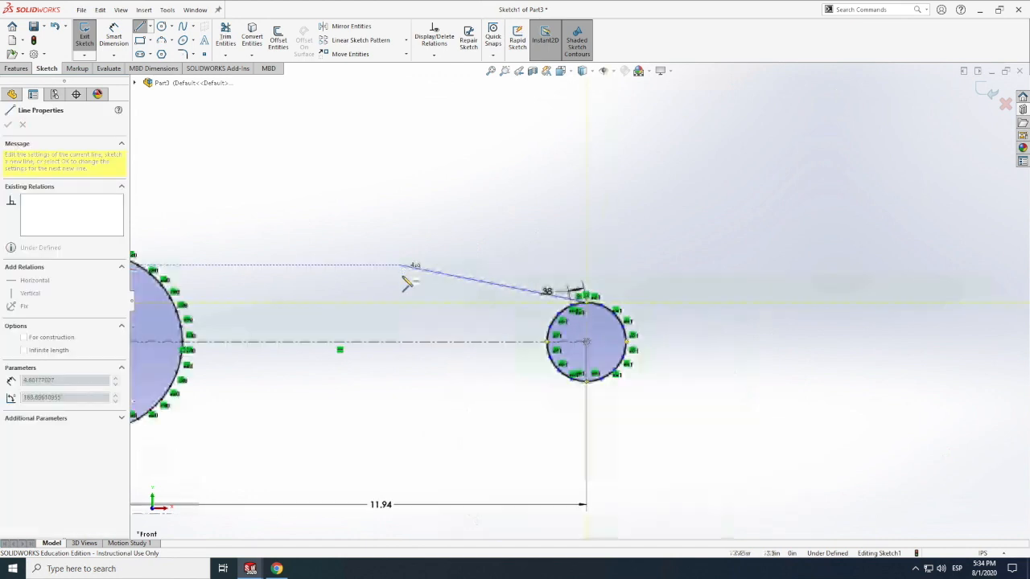
pyautogui.scroll(2, 258, 254)
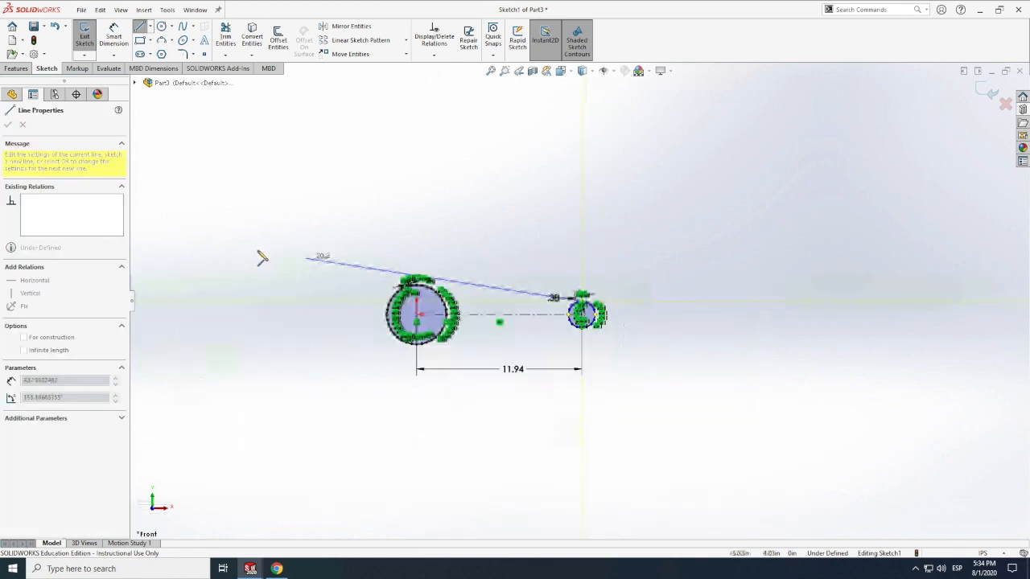
pyautogui.scroll(-5, 491, 289)
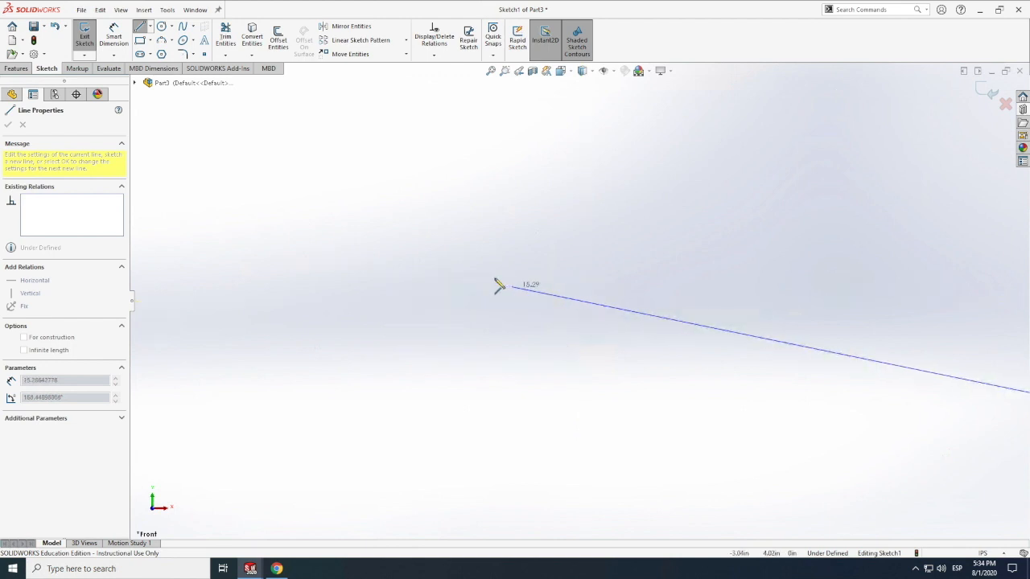
# Step: End the line coming from the small circle on the upper part of the large circle
pyautogui.scroll(2, 497, 286)
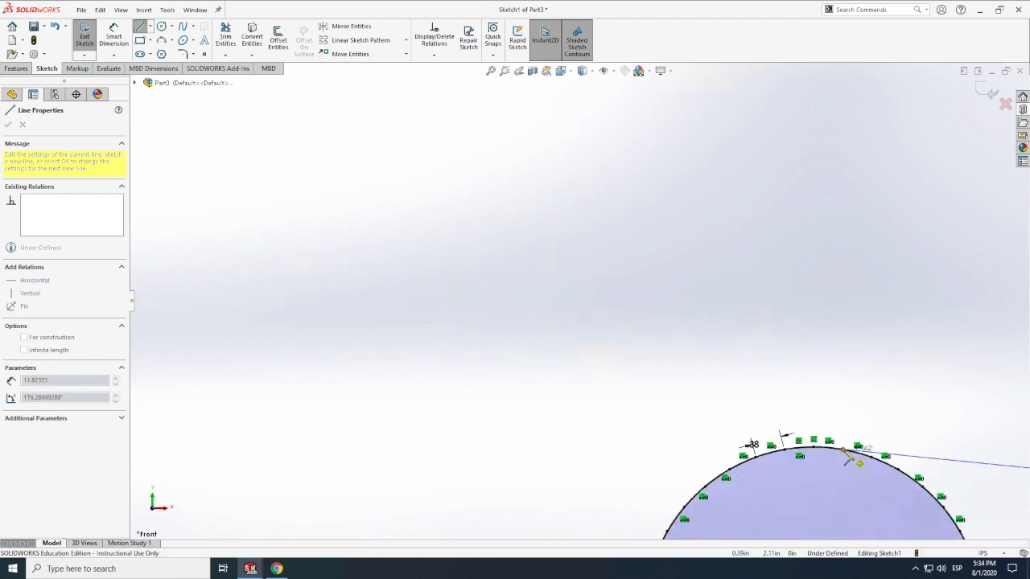
pyautogui.scroll(1, 630, 358)
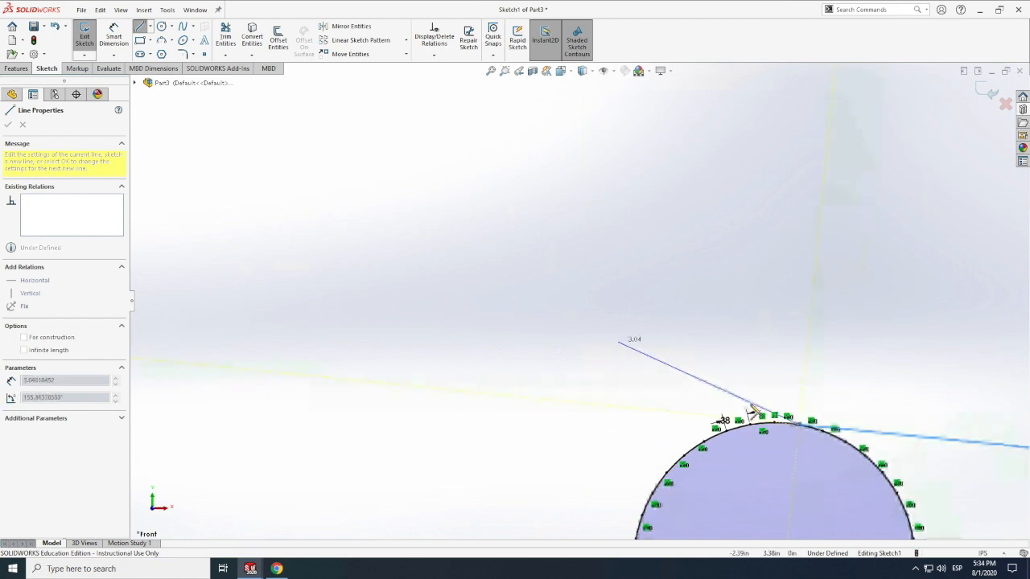
pyautogui.scroll(6, 735, 406)
pyautogui.press('Escape')
pyautogui.scroll(-5, 664, 335)
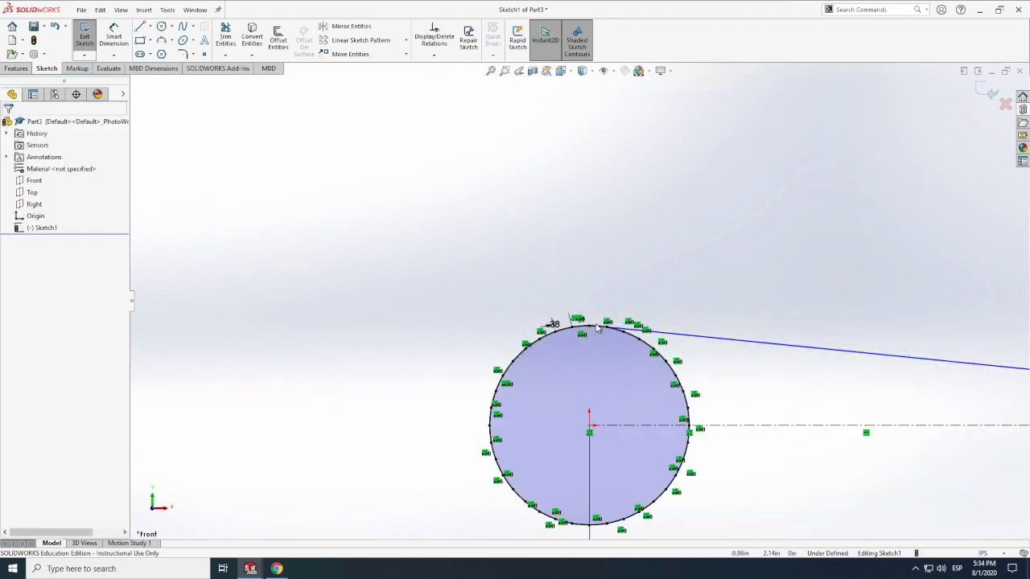
# Step: Add a tangent relation between the slanted line and the large circle's outer arc
pyautogui.scroll(-2, 595, 327)
pyautogui.scroll(-2, 677, 339)
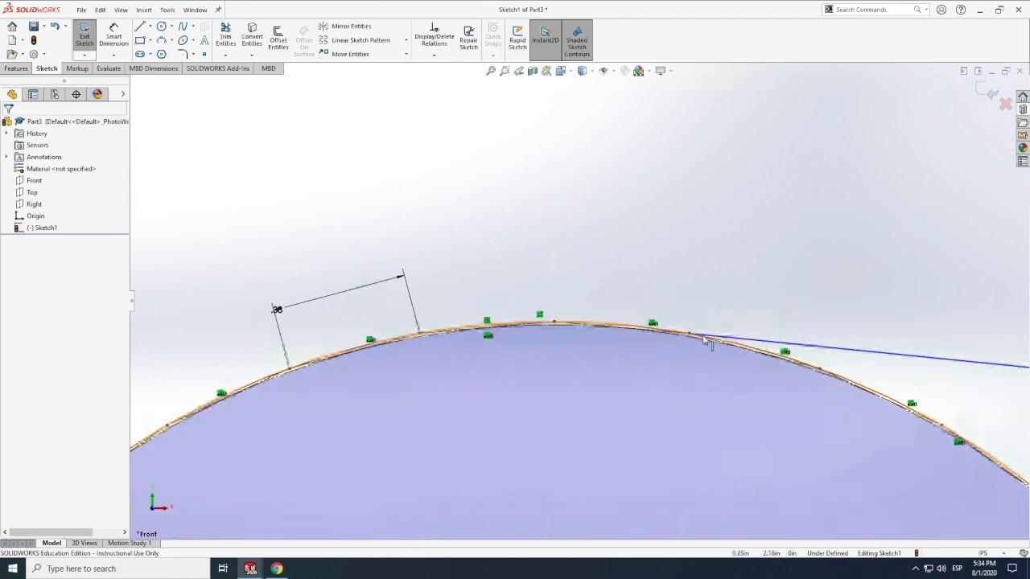
pyautogui.click(627, 330)
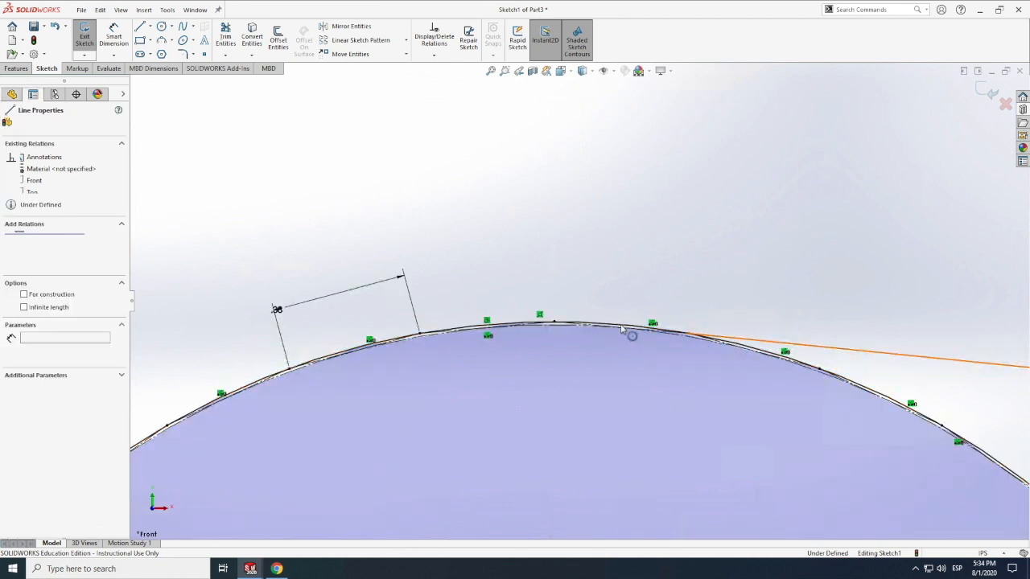
pyautogui.click(625, 332)
pyautogui.keyDown('ctrl'); pyautogui.click(635, 331); pyautogui.keyUp('ctrl')
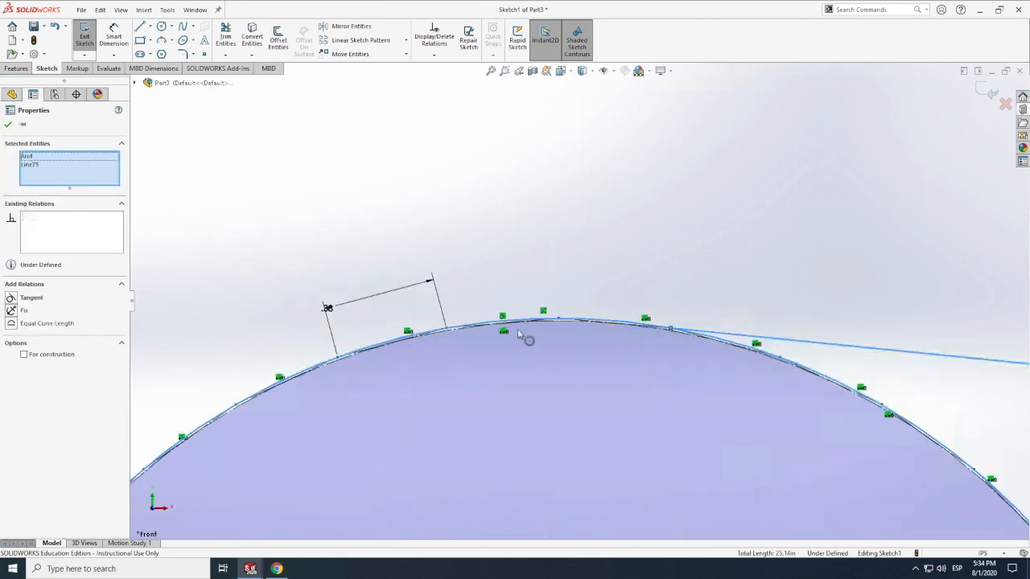
pyautogui.scroll(-2, 586, 341)
pyautogui.click(11, 298)
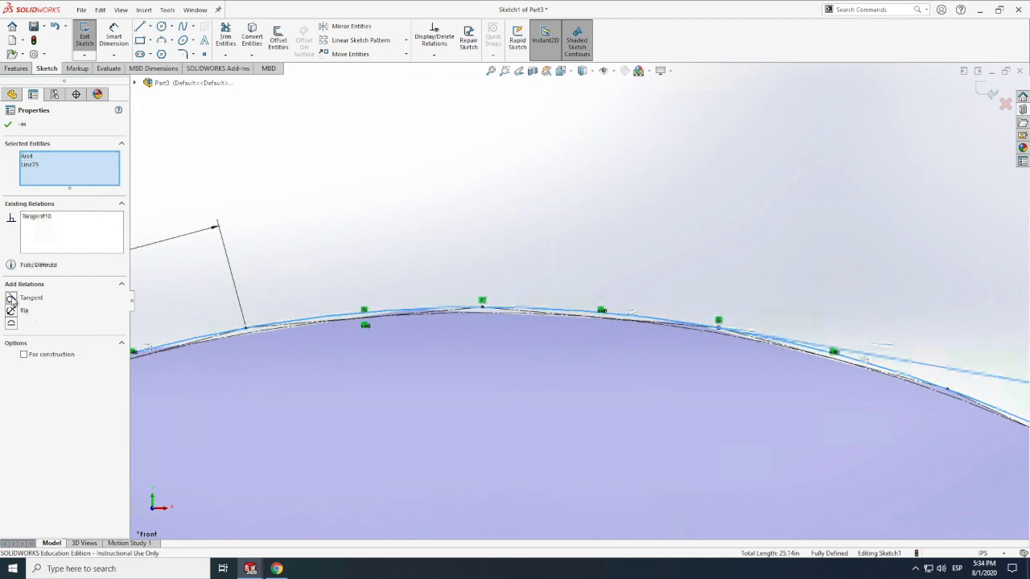
pyautogui.scroll(4, 436, 312)
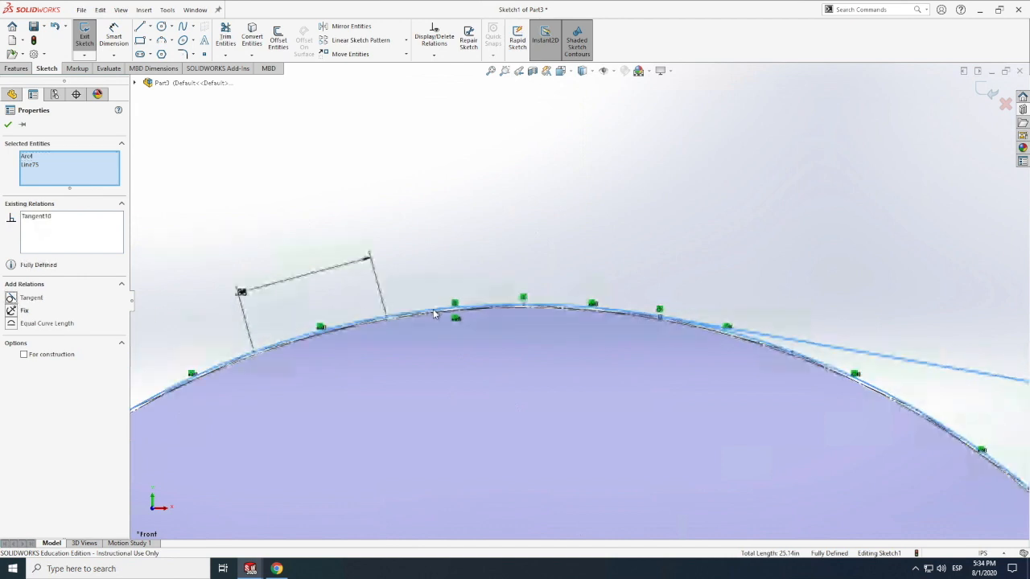
pyautogui.scroll(4, 432, 314)
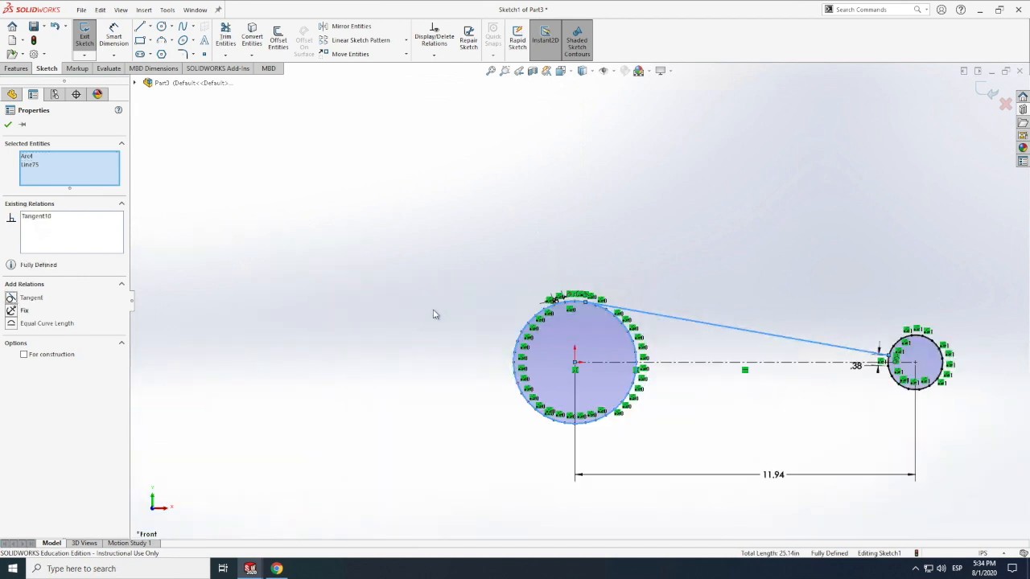
pyautogui.scroll(-3, 892, 337)
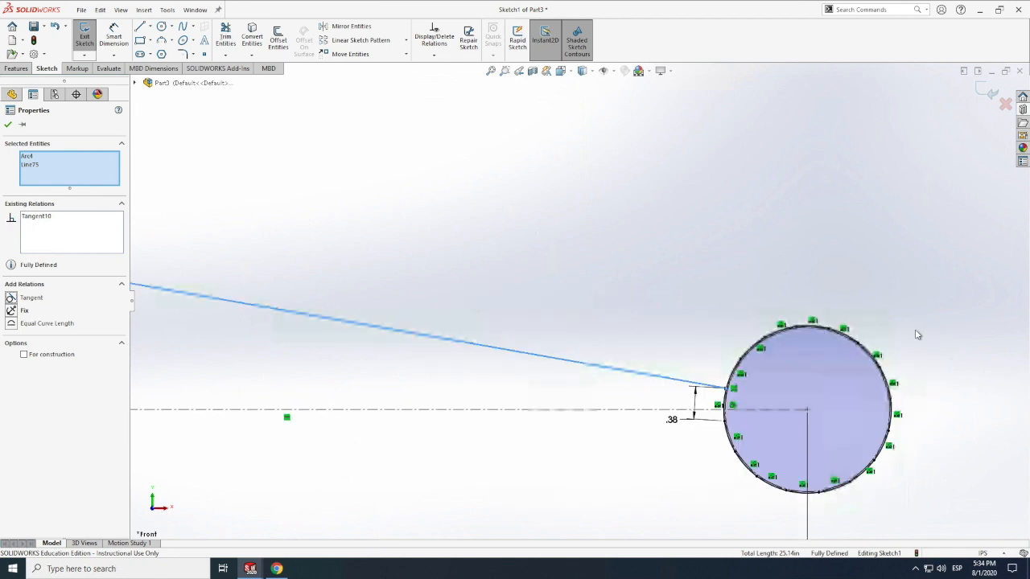
pyautogui.scroll(1, 631, 330)
pyautogui.click(631, 330)
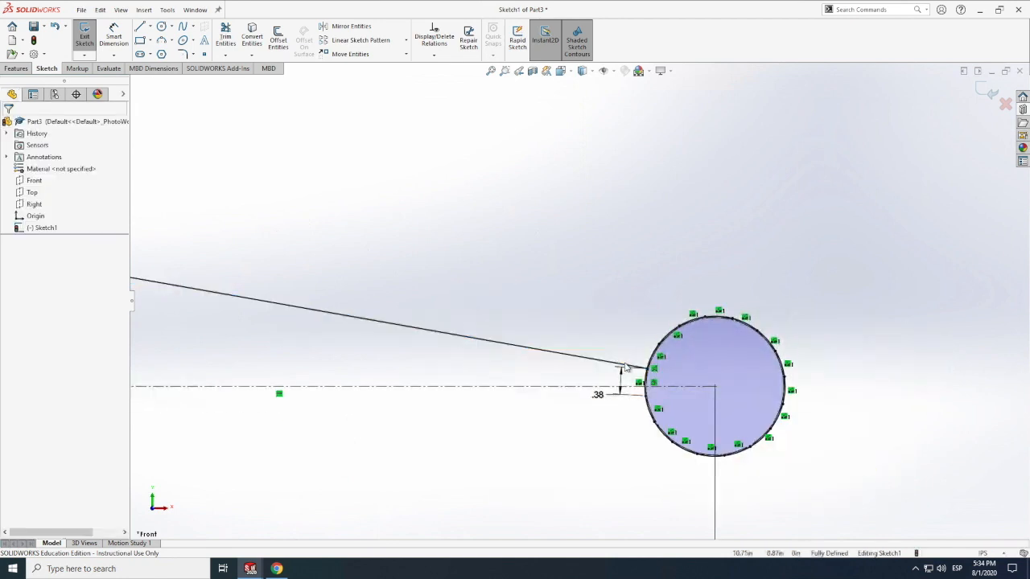
pyautogui.scroll(-2, 628, 369)
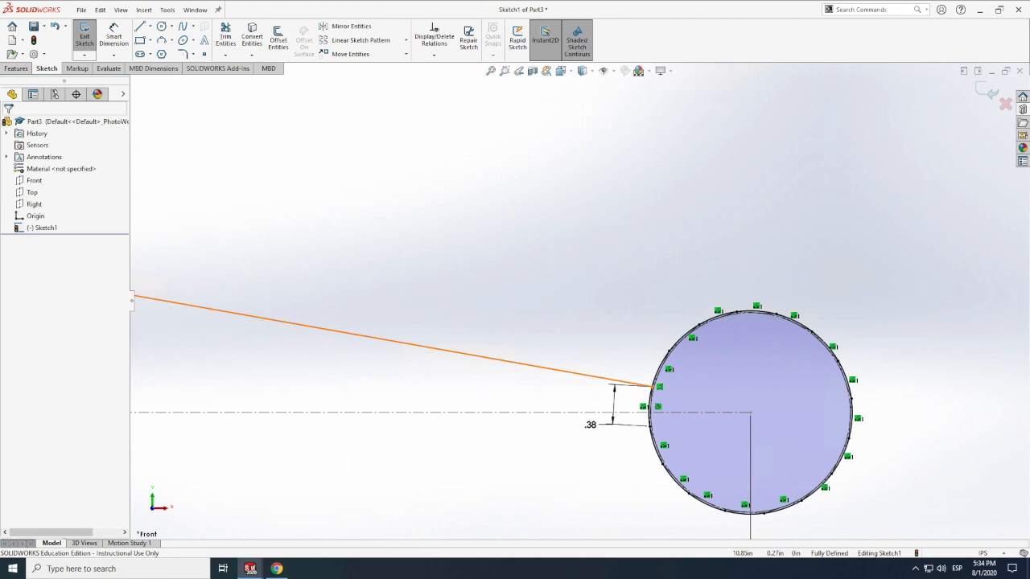
pyautogui.scroll(-1, 625, 384)
pyautogui.click(628, 382)
pyautogui.scroll(3, 640, 377)
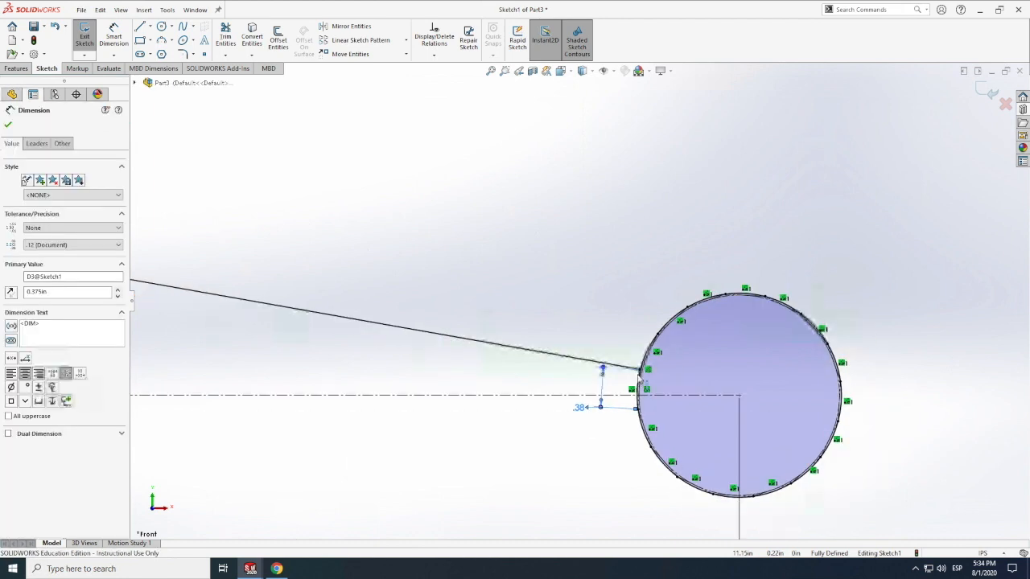
pyautogui.scroll(2, 612, 358)
pyautogui.click(609, 334)
pyautogui.scroll(2, 569, 323)
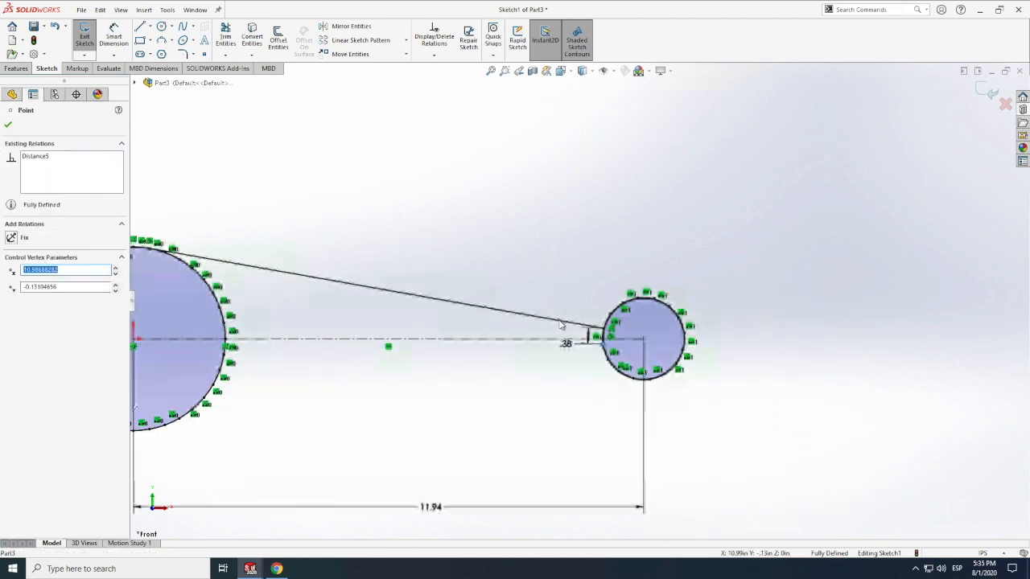
pyautogui.press('Escape')
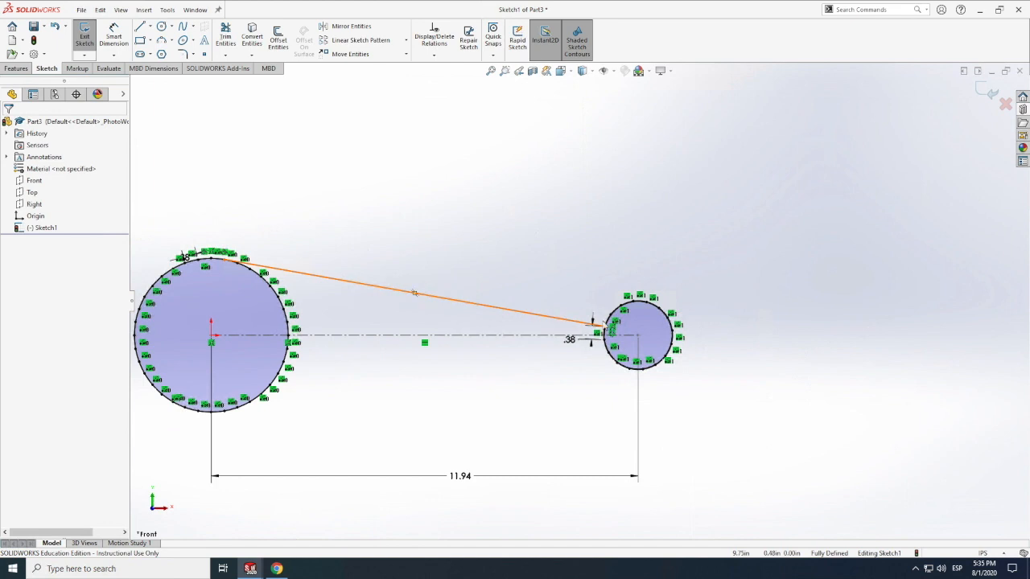
# Step: Try to add a tangent relation between the slanted line and the small circle's outer arc
pyautogui.click(608, 328)
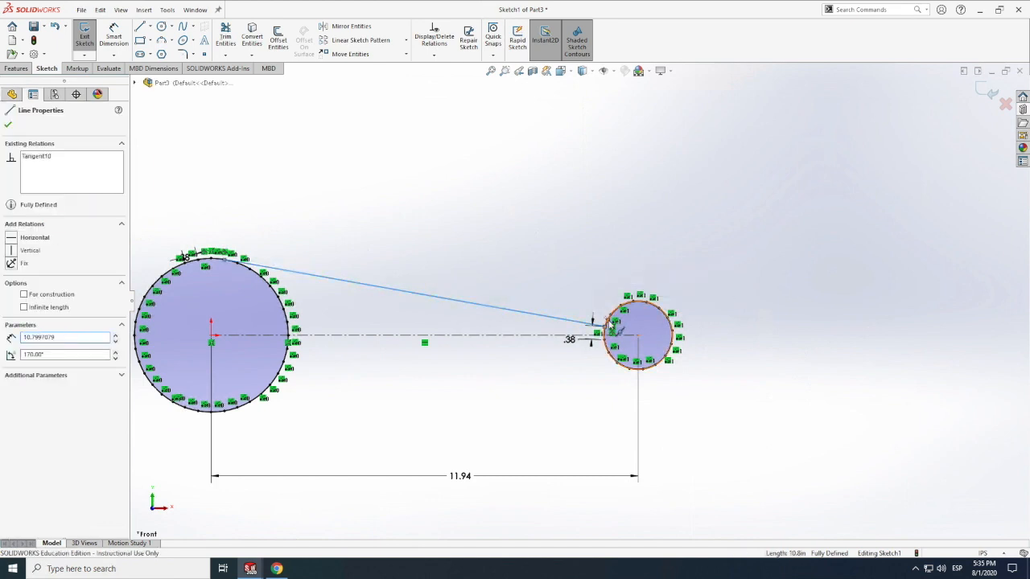
pyautogui.keyDown('ctrl'); pyautogui.click(611, 328); pyautogui.keyUp('ctrl')
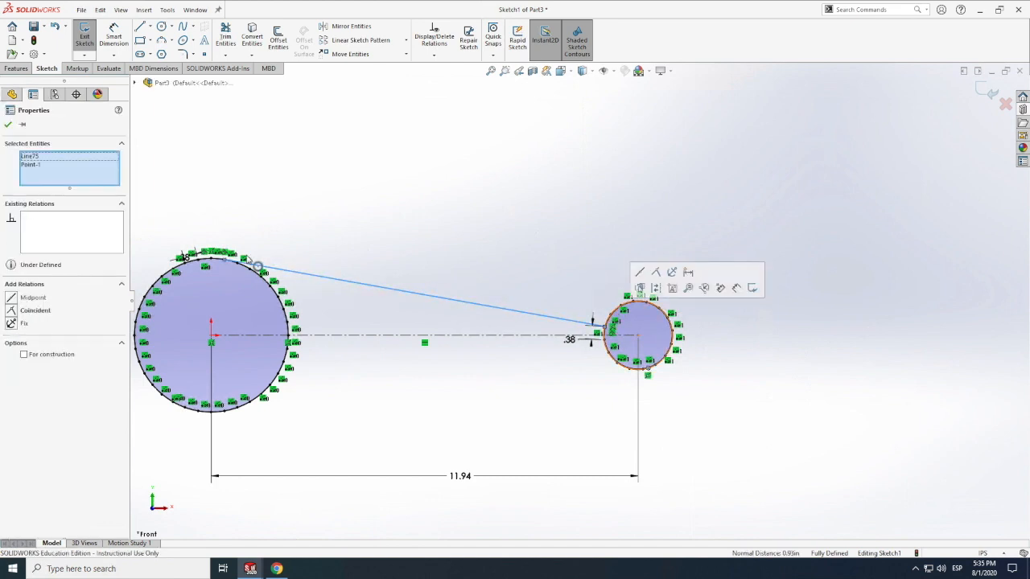
pyautogui.scroll(1, 241, 255)
pyautogui.scroll(-1, 170, 242)
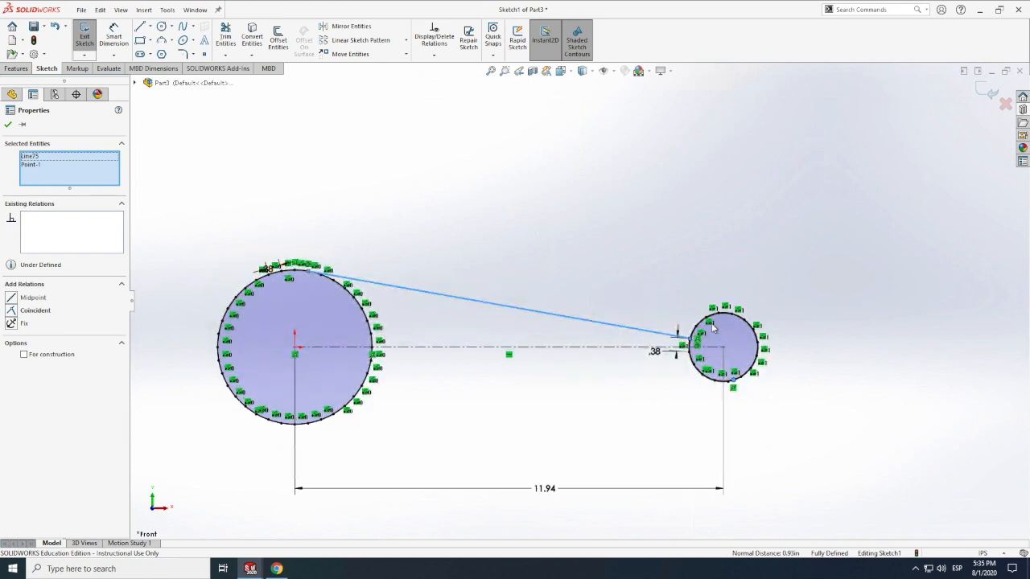
pyautogui.scroll(-3, 773, 326)
pyautogui.click(49, 168)
pyautogui.press('Delete')
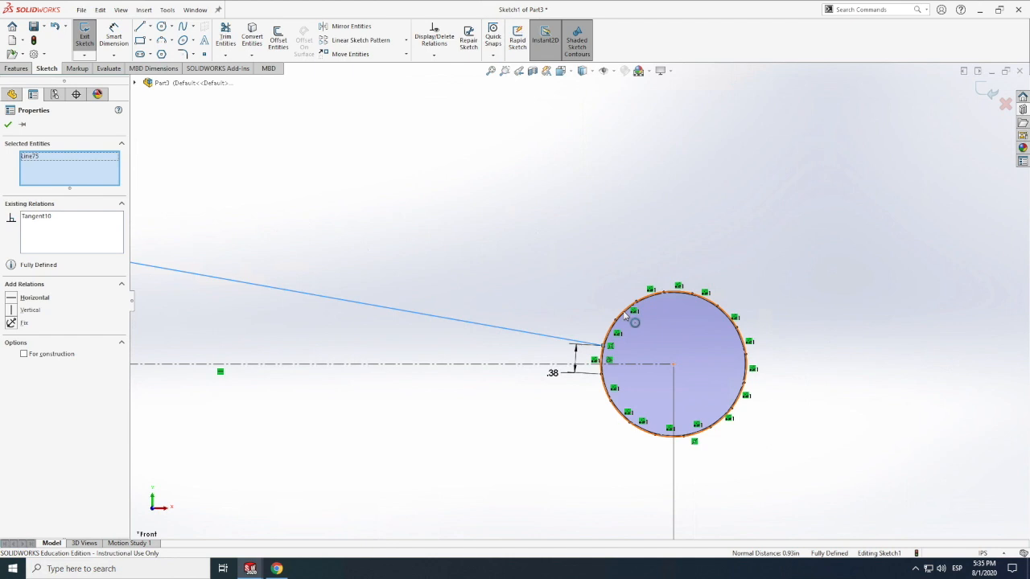
pyautogui.click(624, 313)
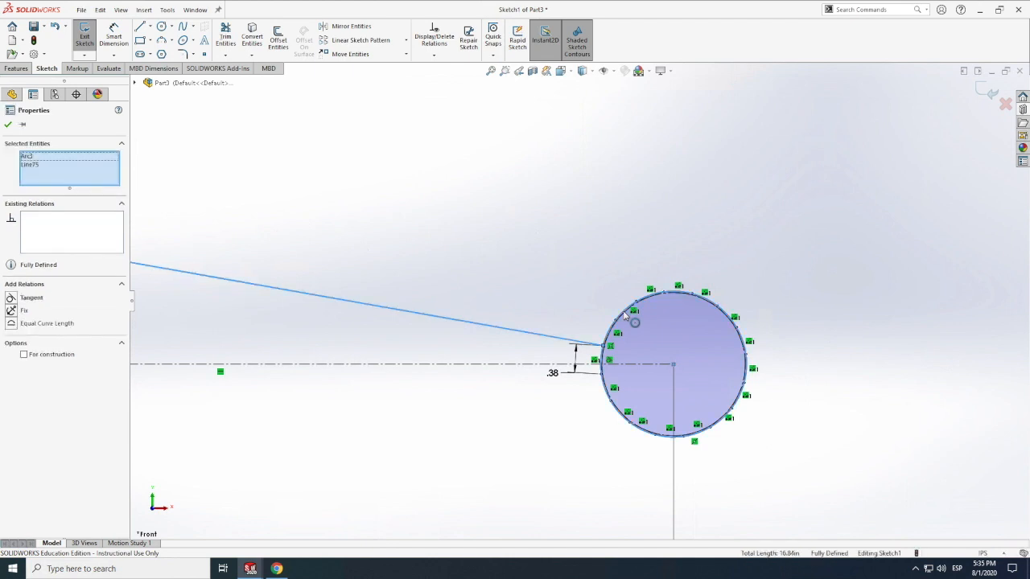
pyautogui.click(11, 299)
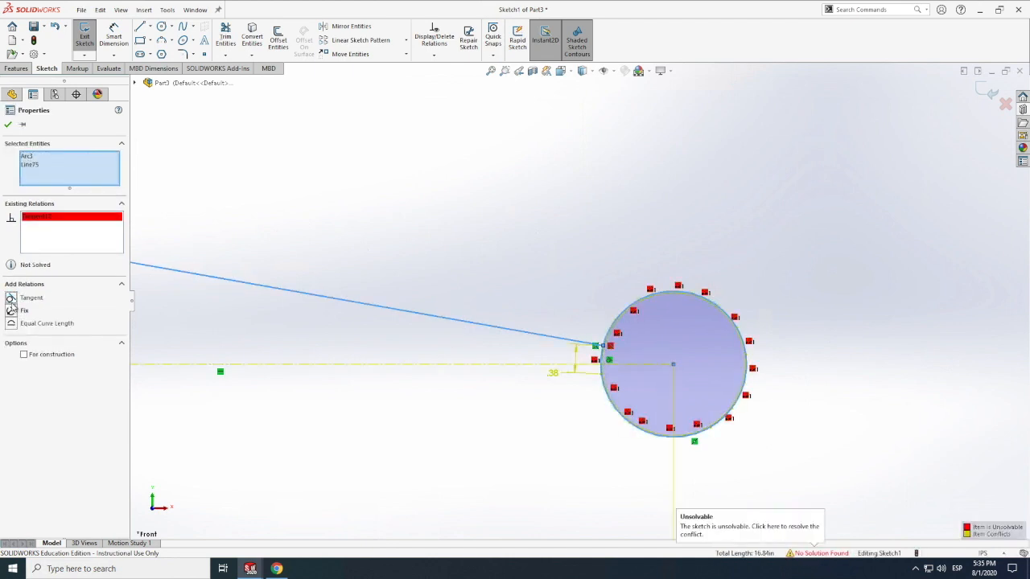
# Step: Delete the slanted line connecting the two circles
pyautogui.click(480, 335)
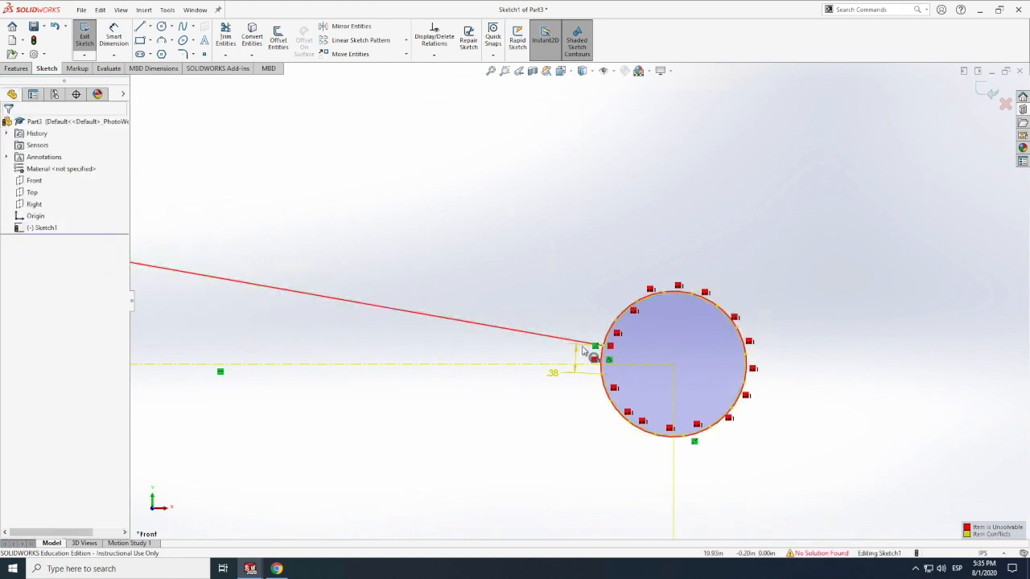
pyautogui.click(553, 343)
pyautogui.press('Delete')
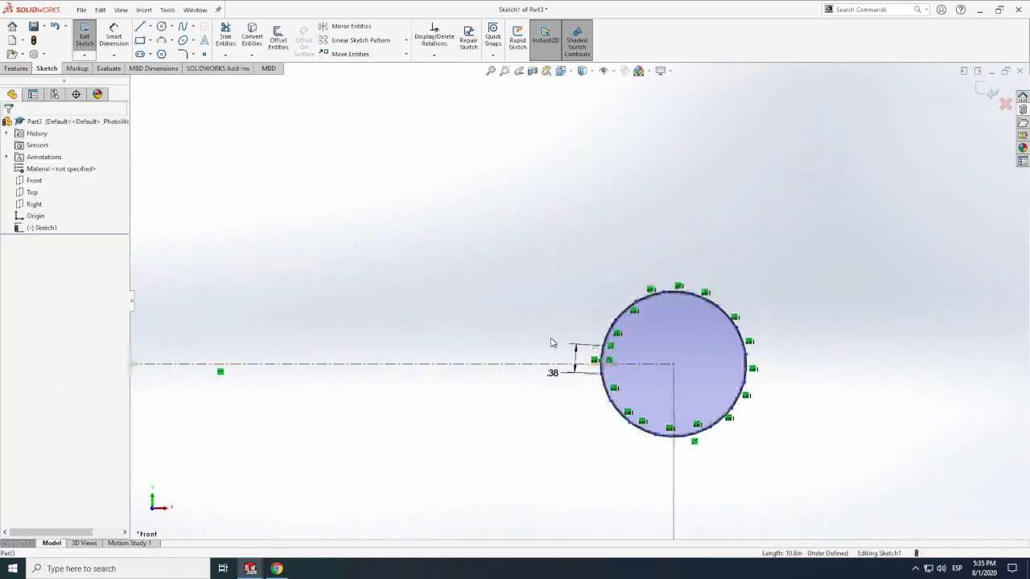
# Step: Draw a line about 11.88 in long from the small circle's upper outer arc to the large circle's upper outer arc, tangent to both
pyautogui.click(139, 28)
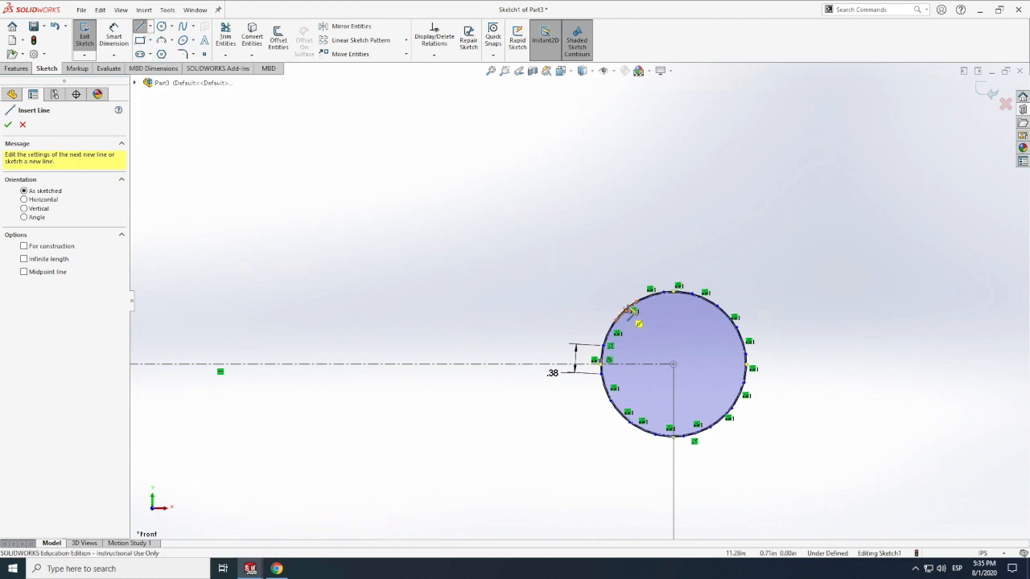
pyautogui.scroll(-5, 631, 311)
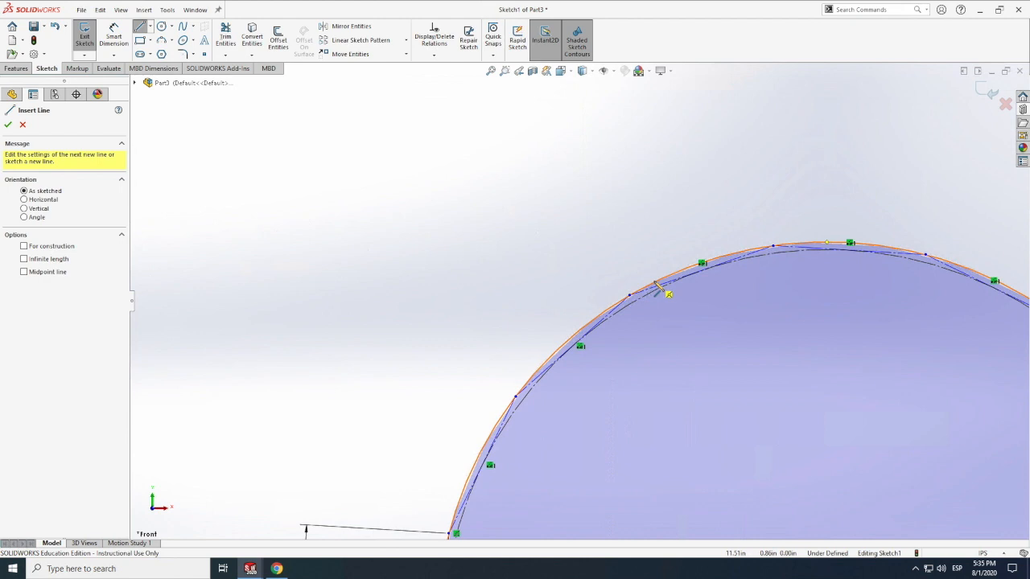
pyautogui.click(659, 289)
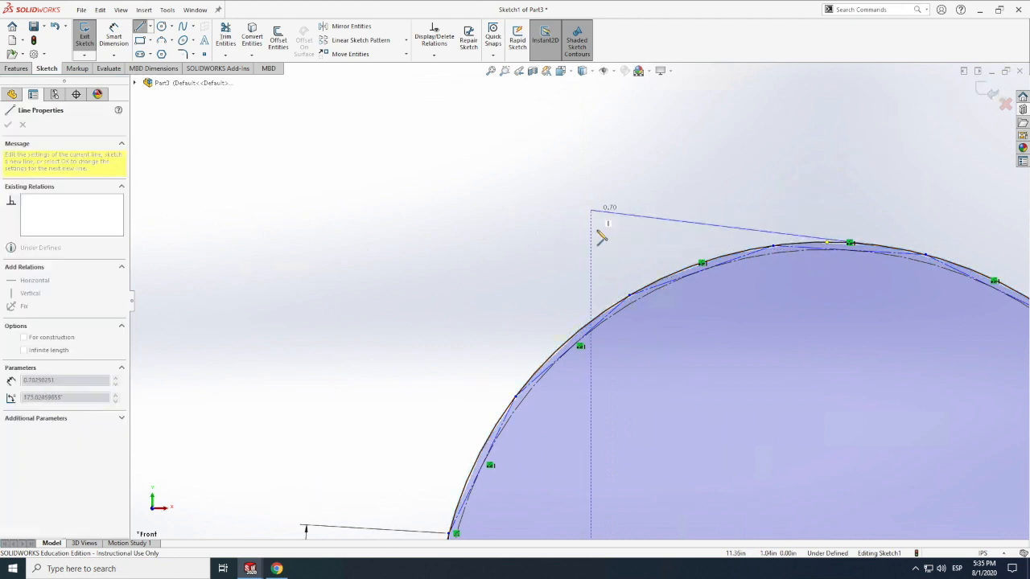
pyautogui.scroll(5, 601, 237)
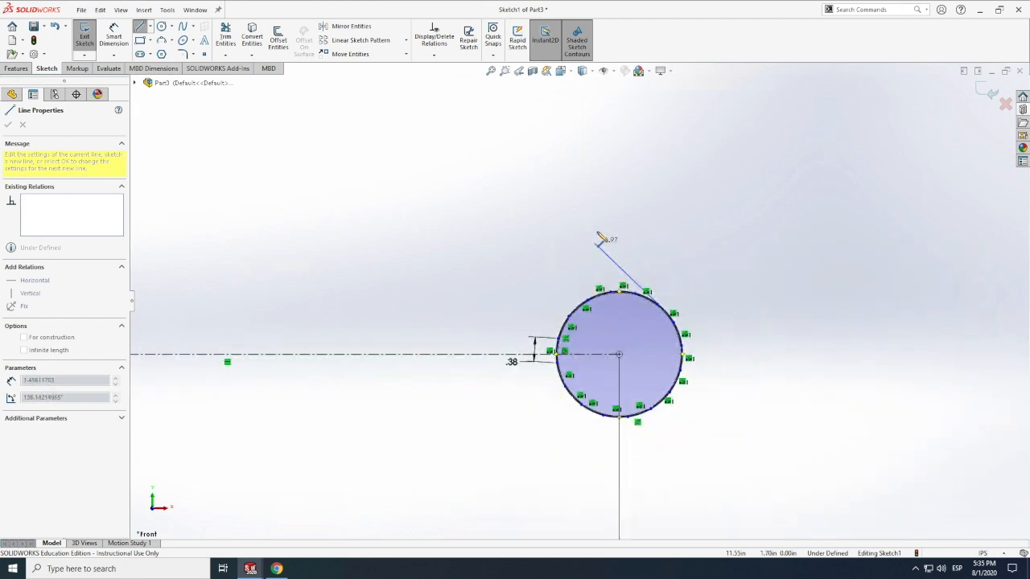
pyautogui.scroll(4, 601, 237)
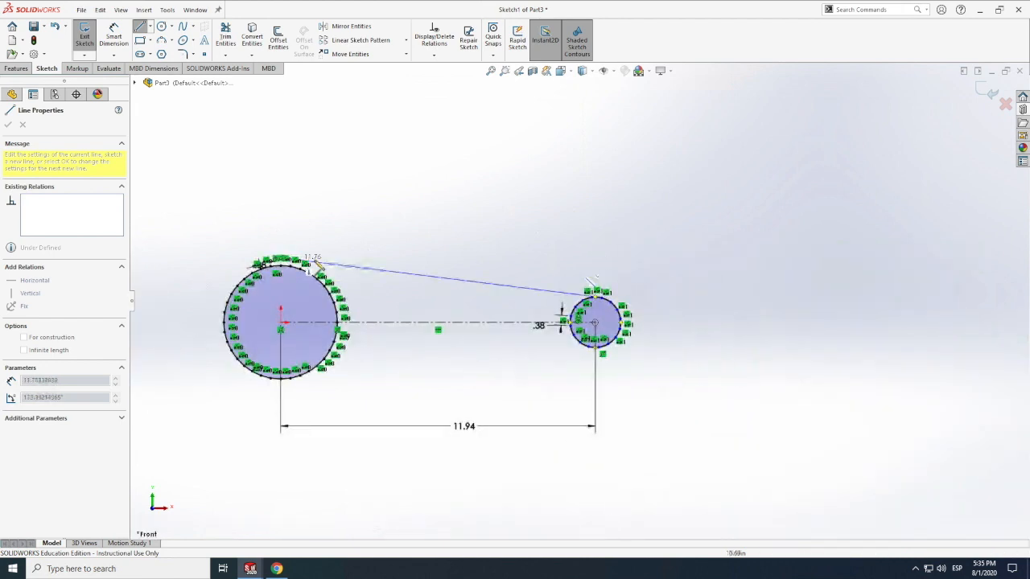
pyautogui.scroll(-6, 317, 264)
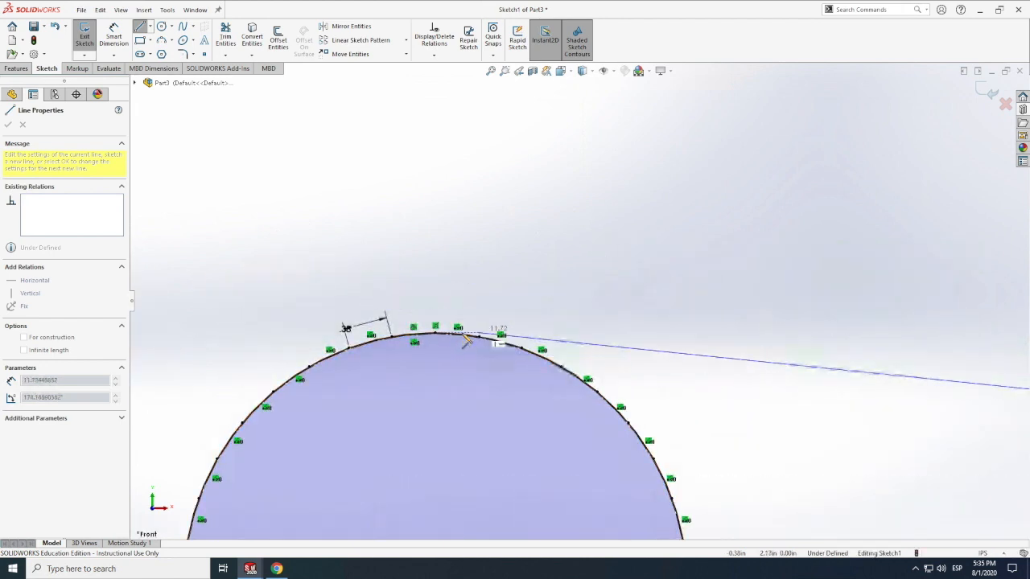
pyautogui.scroll(-3, 465, 338)
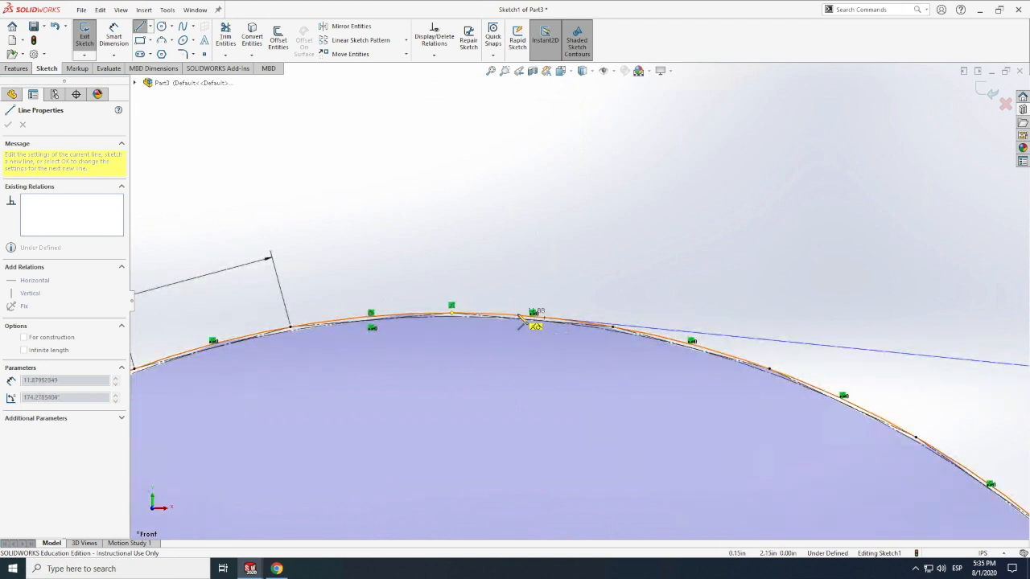
pyautogui.click(531, 319)
pyautogui.press('Escape')
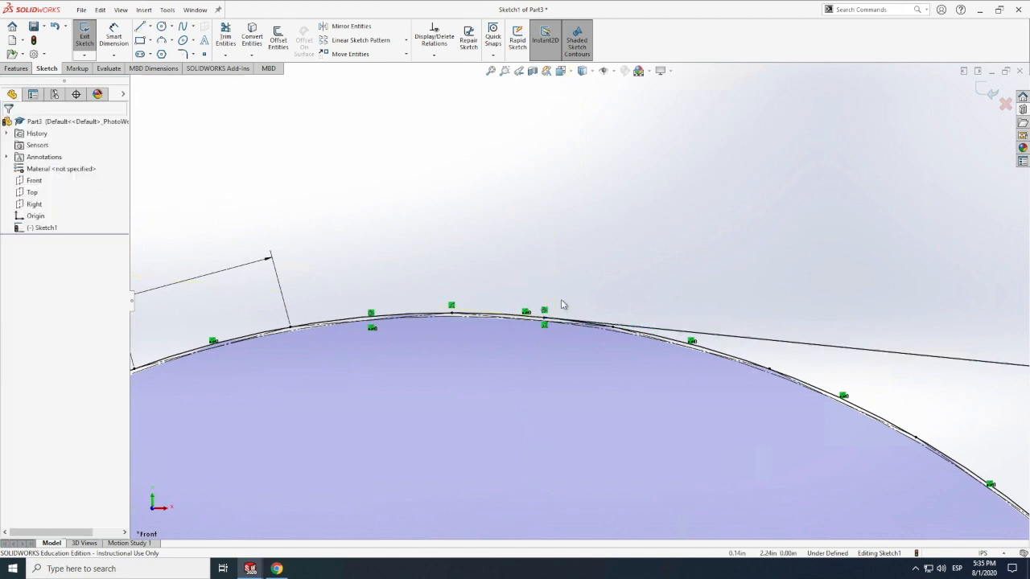
# Step: Check the tangent relation between the new upper line and the large circle's outer arc
pyautogui.click(497, 317)
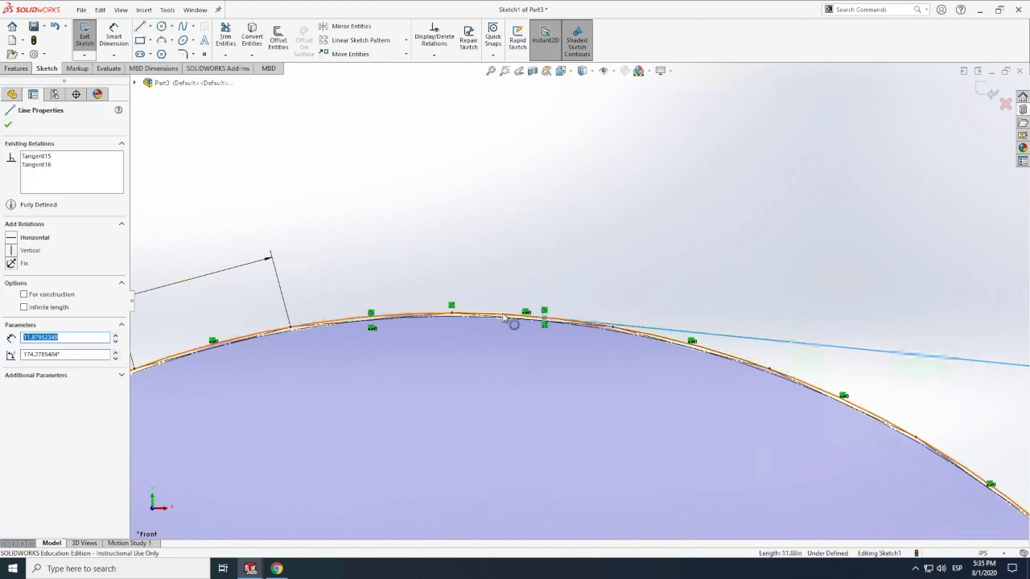
pyautogui.keyDown('ctrl'); pyautogui.click(504, 318); pyautogui.keyUp('ctrl')
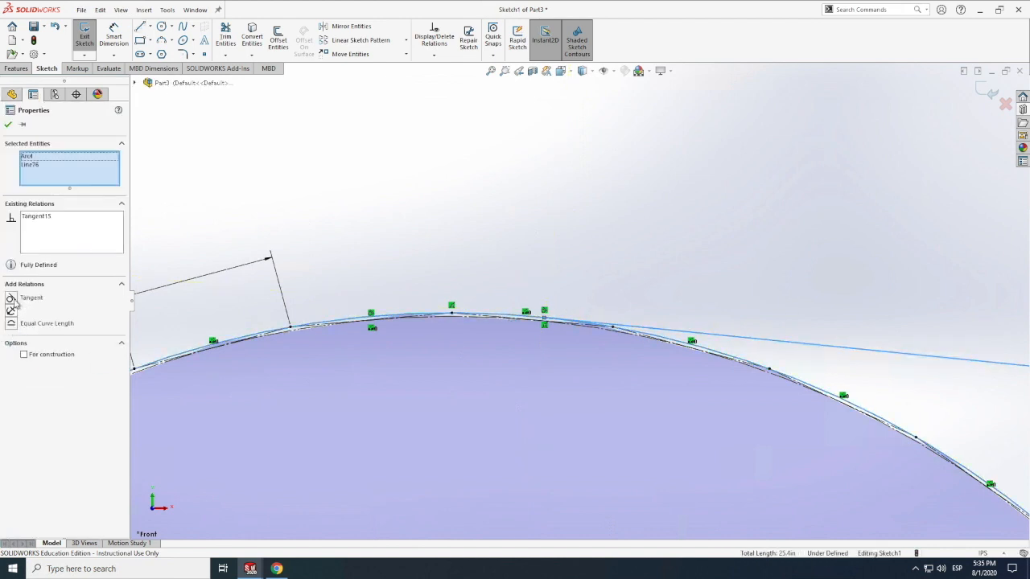
pyautogui.click(462, 258)
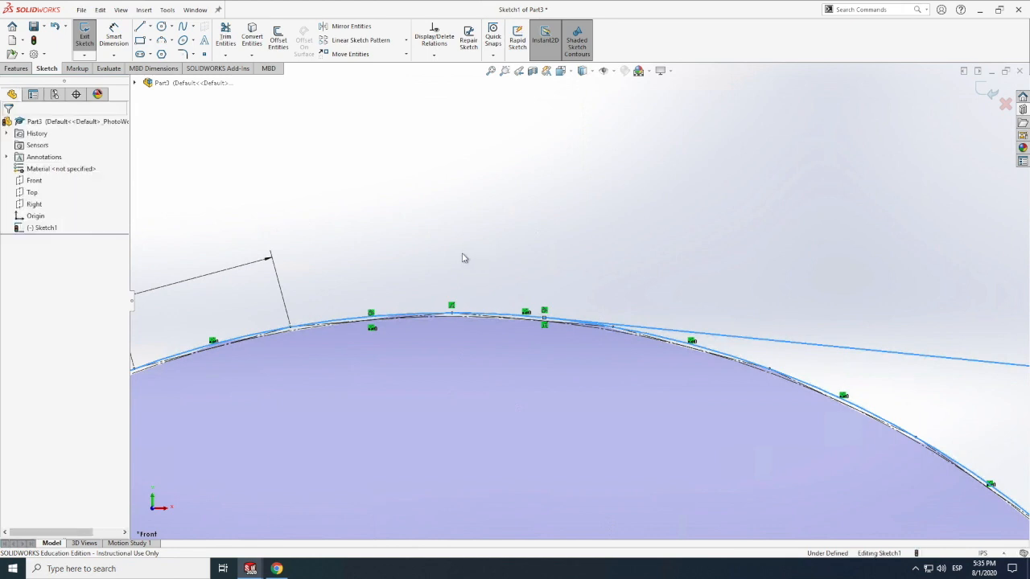
pyautogui.scroll(3, 456, 261)
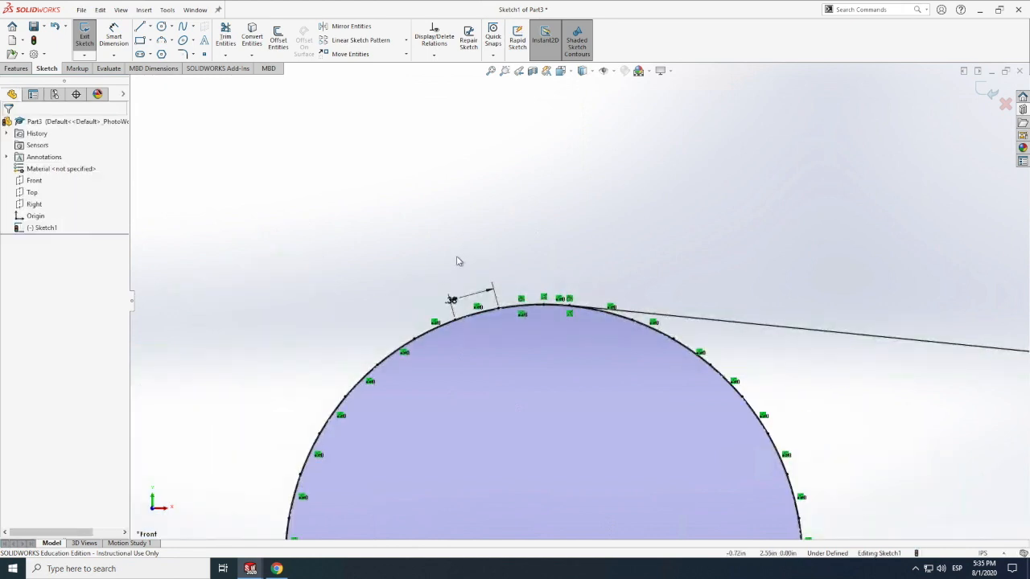
# Step: Check the tangent relation between the upper connecting line and the small circle's outer arc
pyautogui.scroll(14, 458, 262)
pyautogui.scroll(-7, 624, 298)
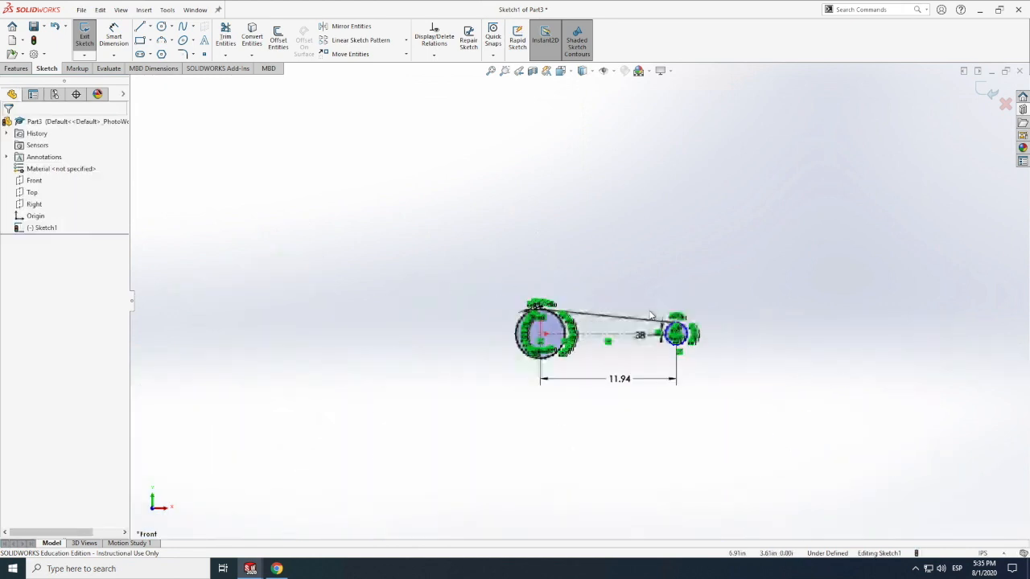
pyautogui.scroll(-4, 731, 358)
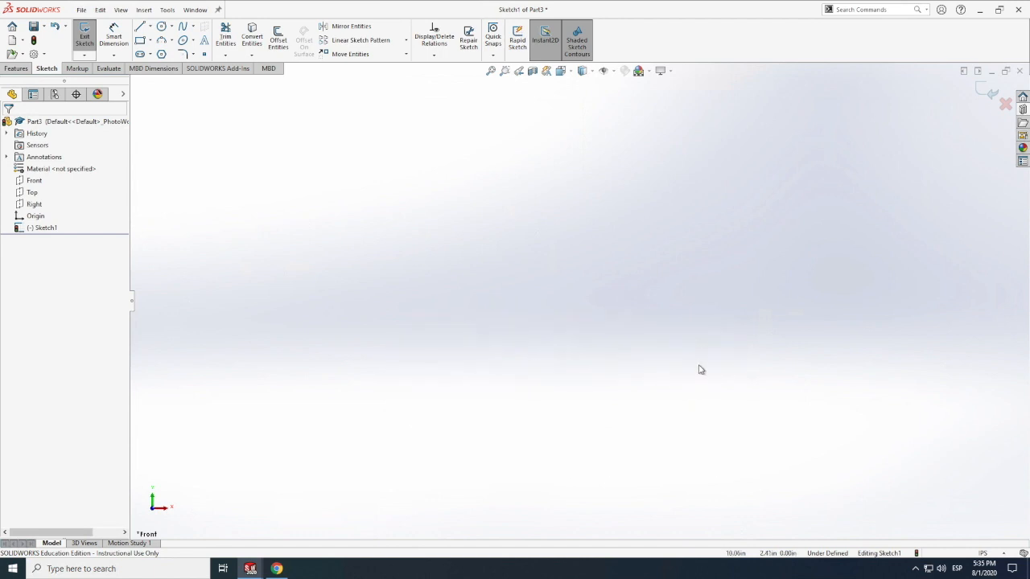
pyautogui.scroll(5, 699, 371)
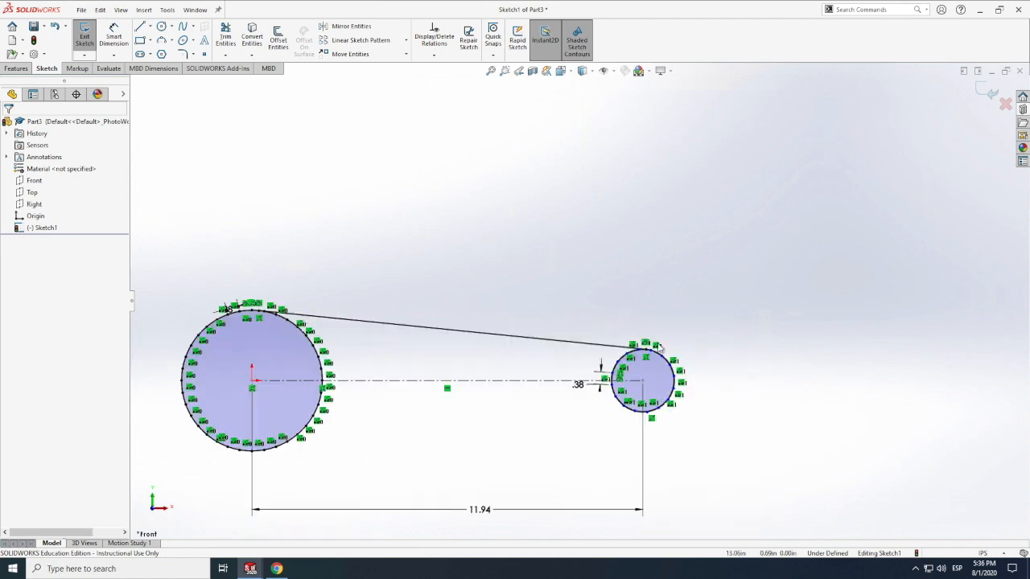
pyautogui.scroll(-10, 660, 346)
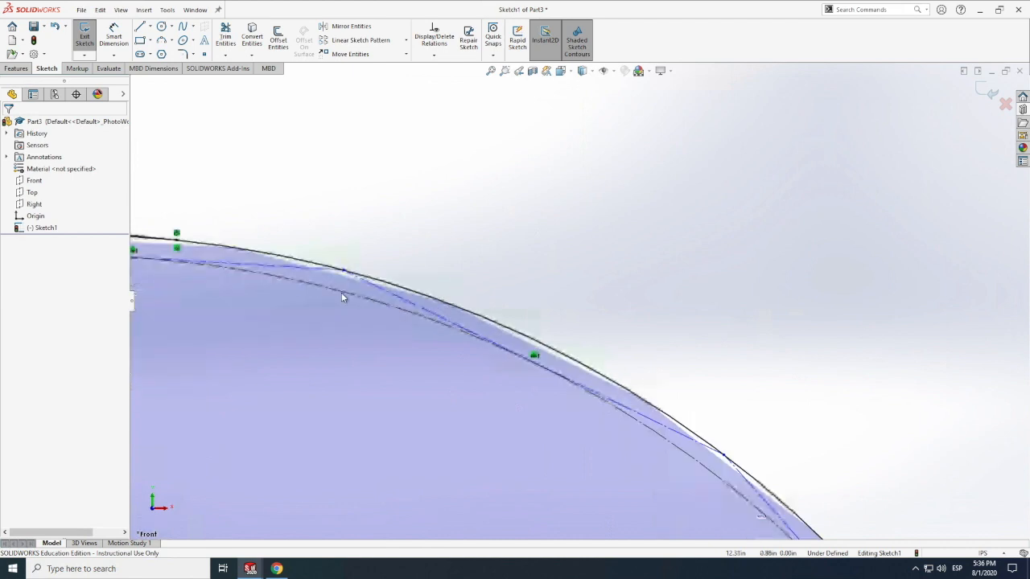
pyautogui.scroll(3, 275, 272)
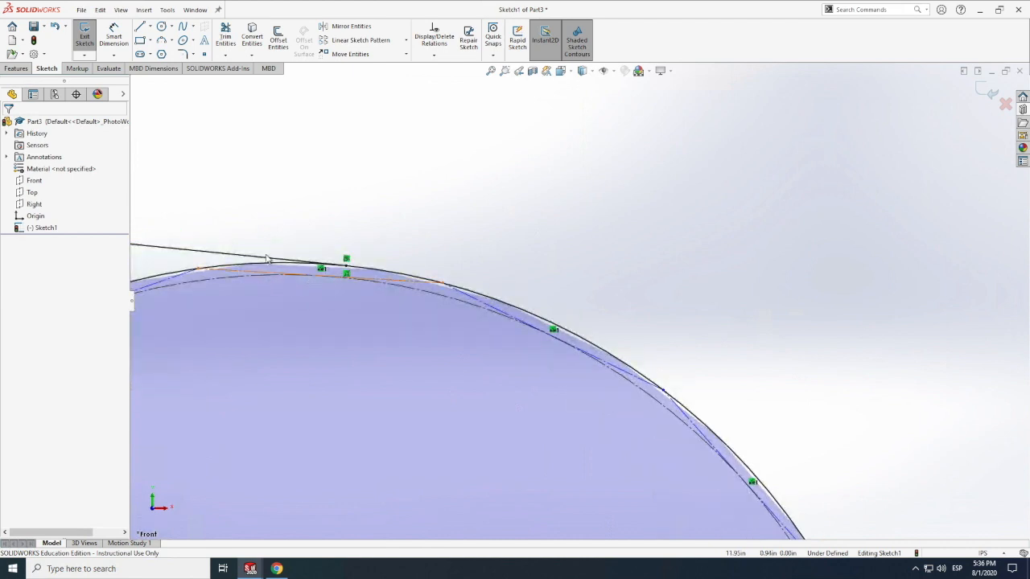
pyautogui.click(266, 259)
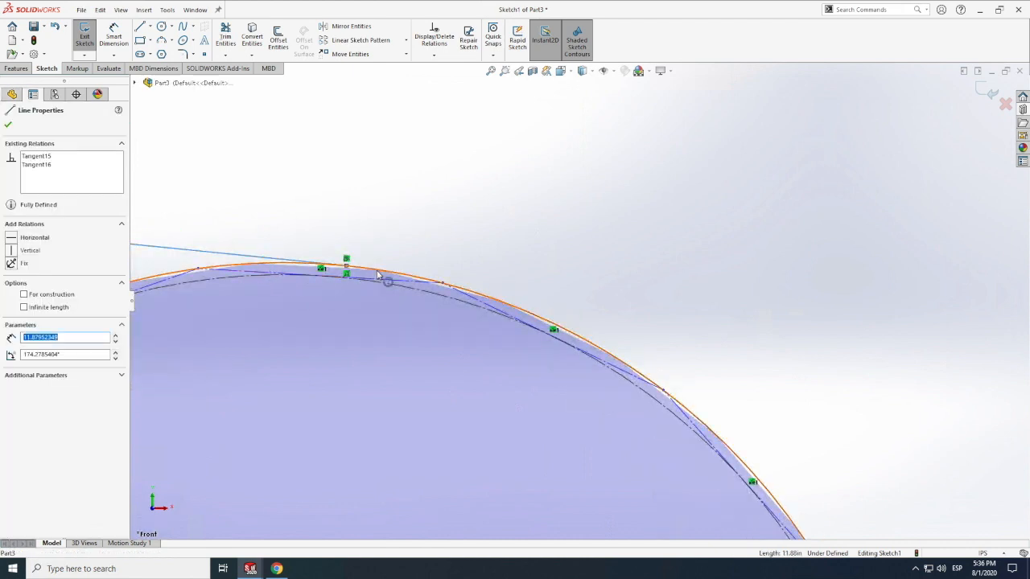
pyautogui.keyDown('ctrl'); pyautogui.click(385, 277); pyautogui.keyUp('ctrl')
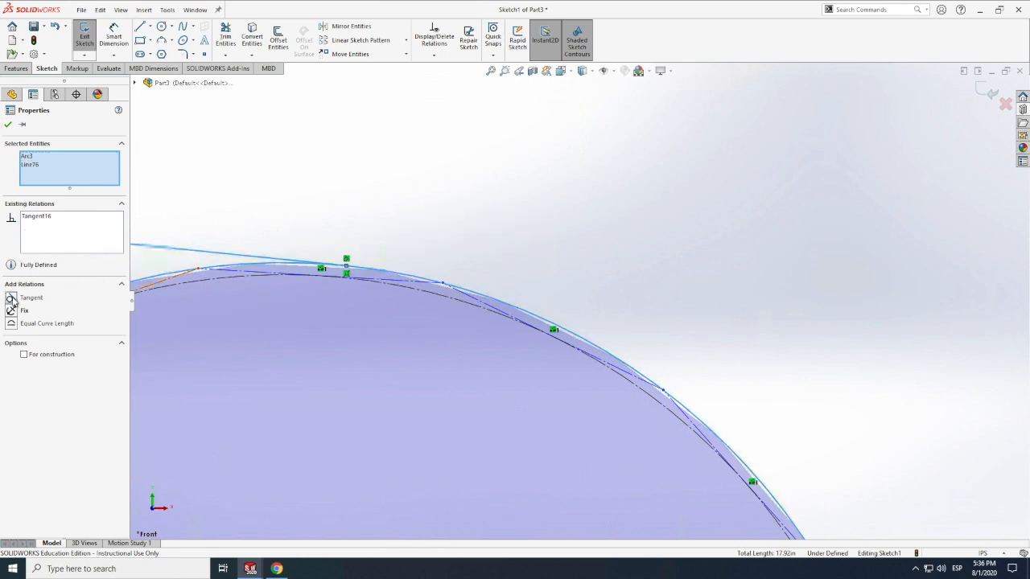
pyautogui.click(9, 125)
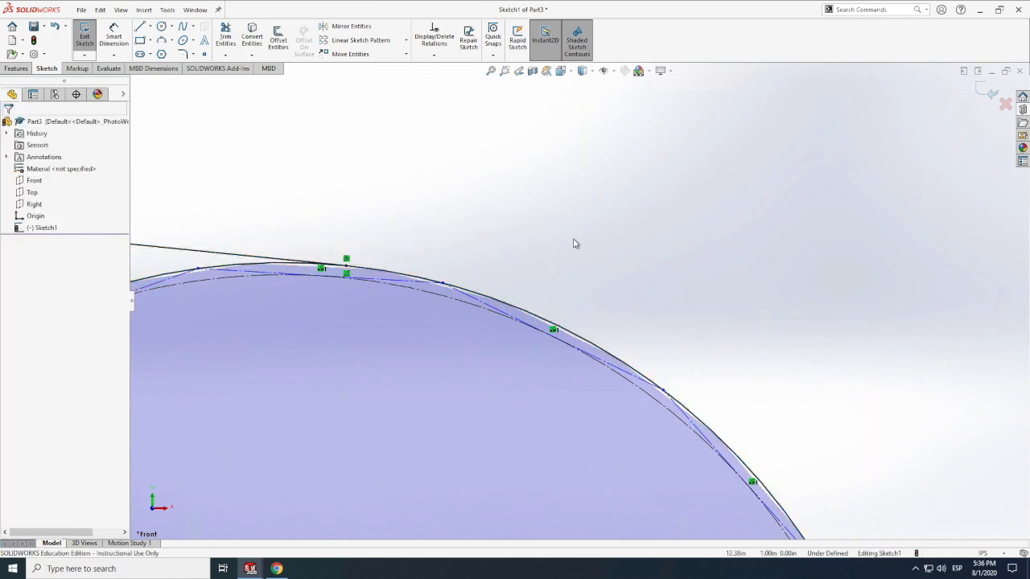
# Step: Mirror the upper tangent line about the horizontal centerline joining the two circle centers, keeping the original line
pyautogui.scroll(2, 566, 243)
pyautogui.scroll(2, 566, 240)
pyautogui.scroll(3, 569, 233)
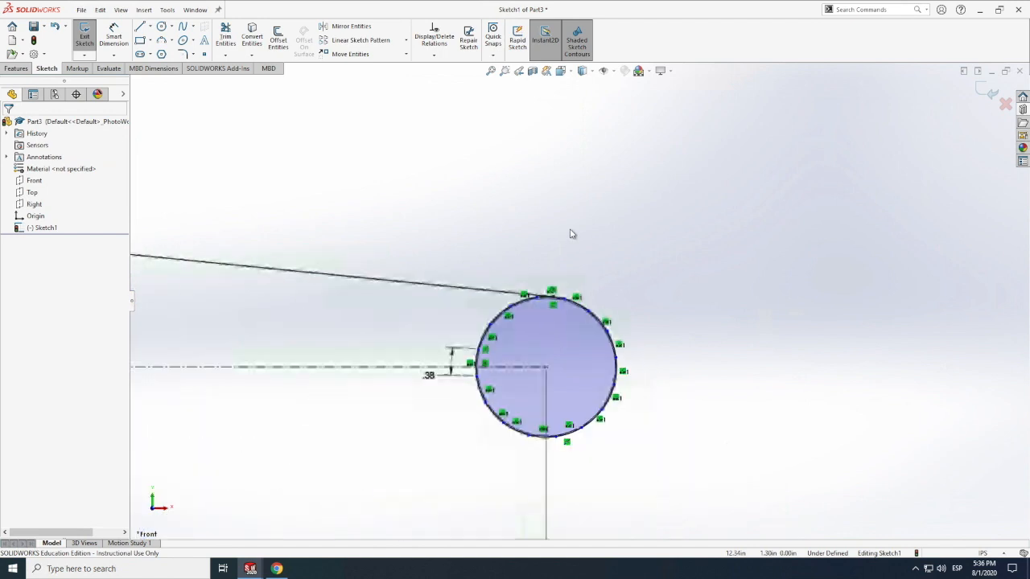
pyautogui.scroll(2, 571, 235)
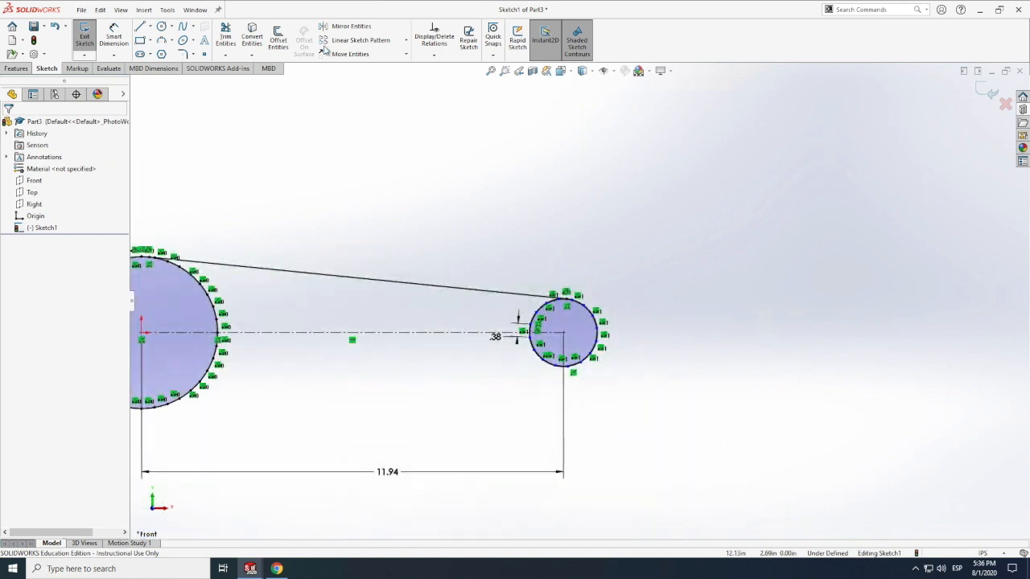
pyautogui.click(347, 26)
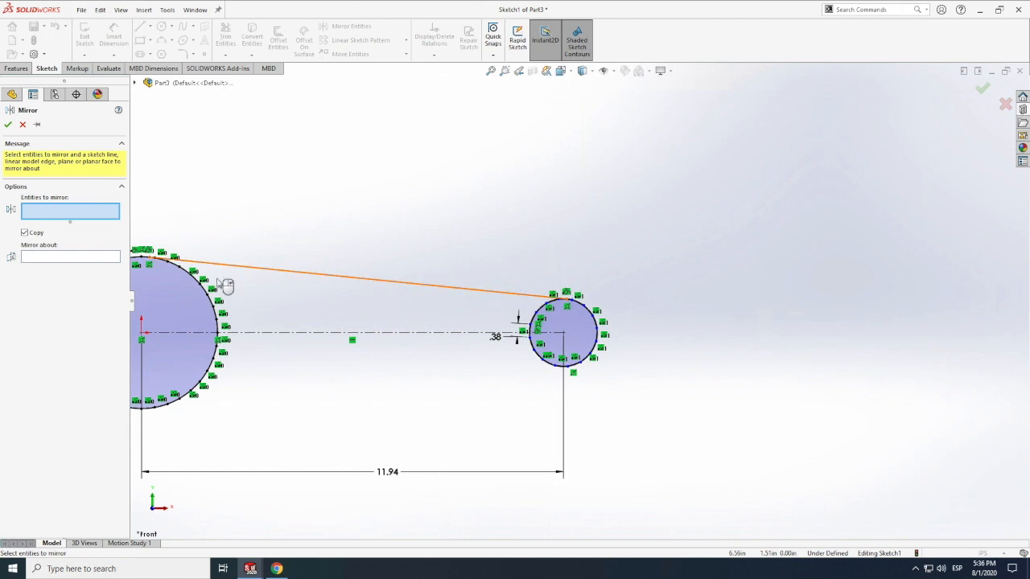
pyautogui.click(321, 276)
pyautogui.click(47, 258)
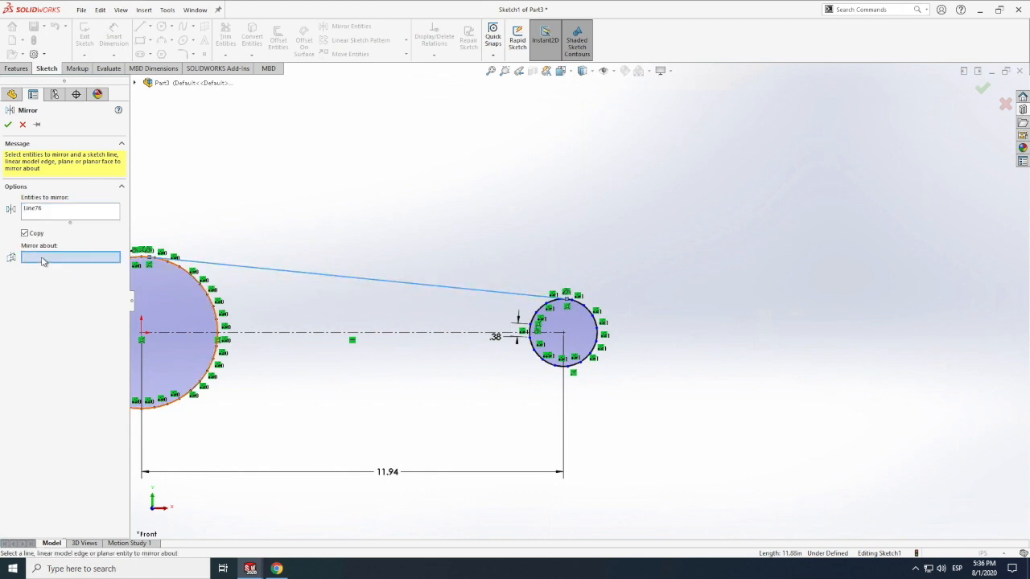
pyautogui.click(406, 361)
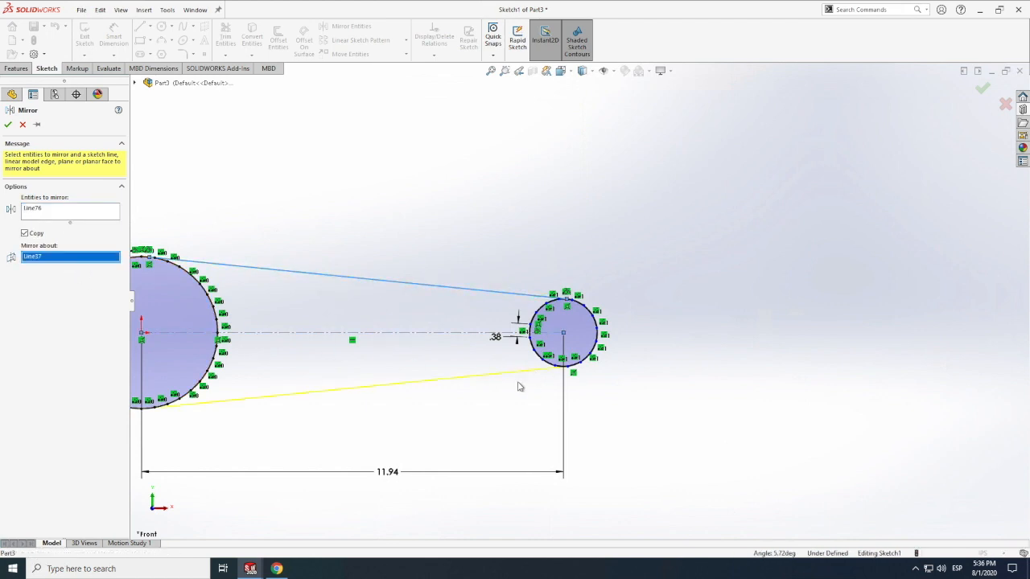
pyautogui.click(7, 124)
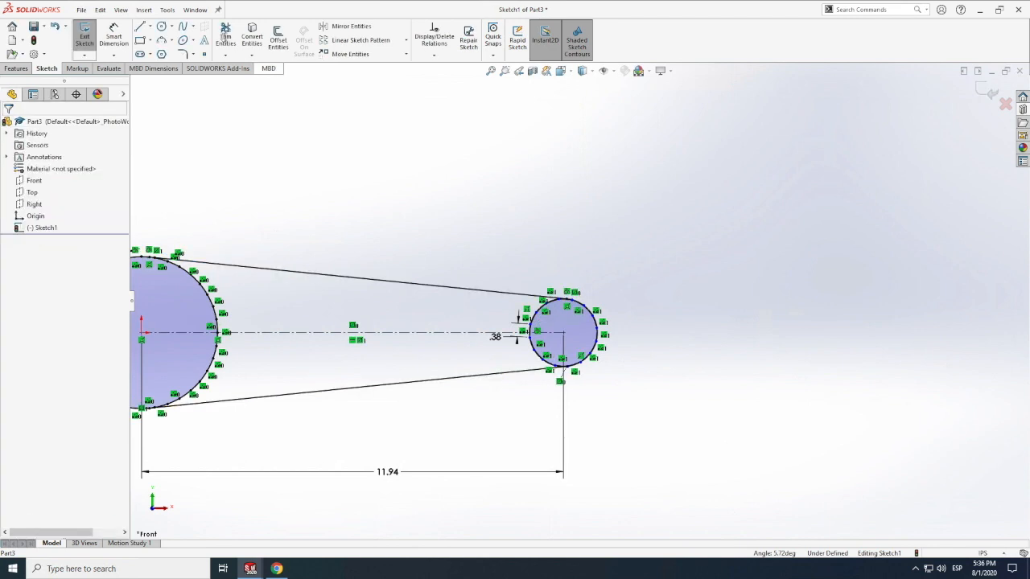
# Step: Trim the upper part of the small circle's outer arc facing the large circle, using Trim to closest and accepting deletion of the affected relation
pyautogui.click(225, 38)
pyautogui.scroll(-1, 549, 339)
pyautogui.scroll(-1, 556, 314)
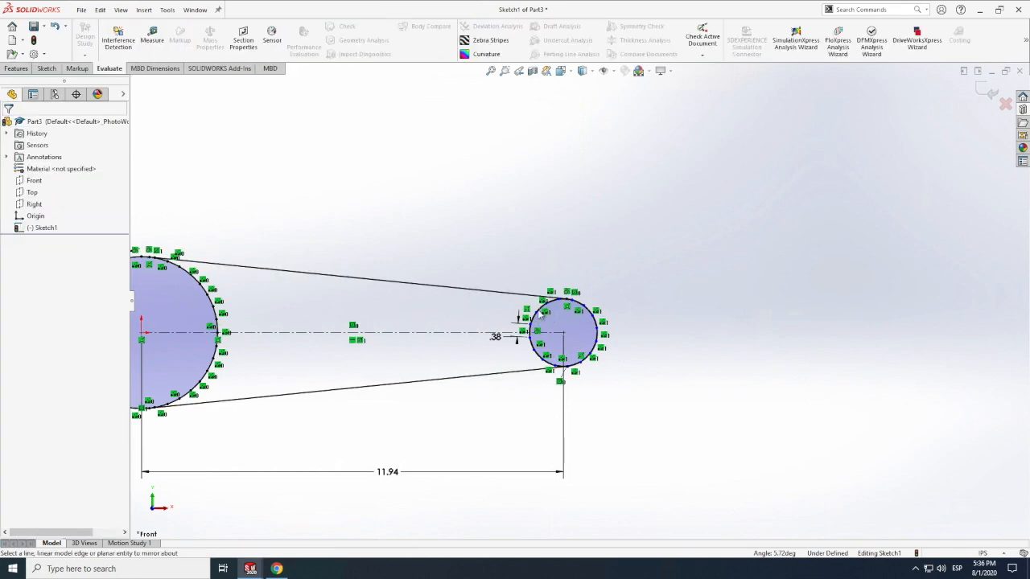
pyautogui.scroll(-1, 524, 297)
pyautogui.scroll(-3, 515, 306)
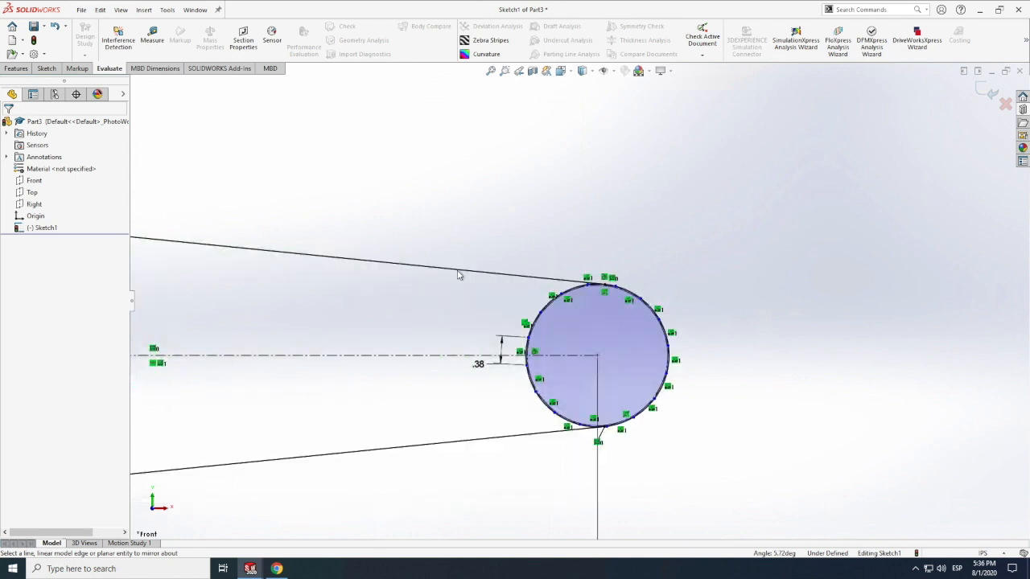
pyautogui.click(46, 69)
pyautogui.click(226, 37)
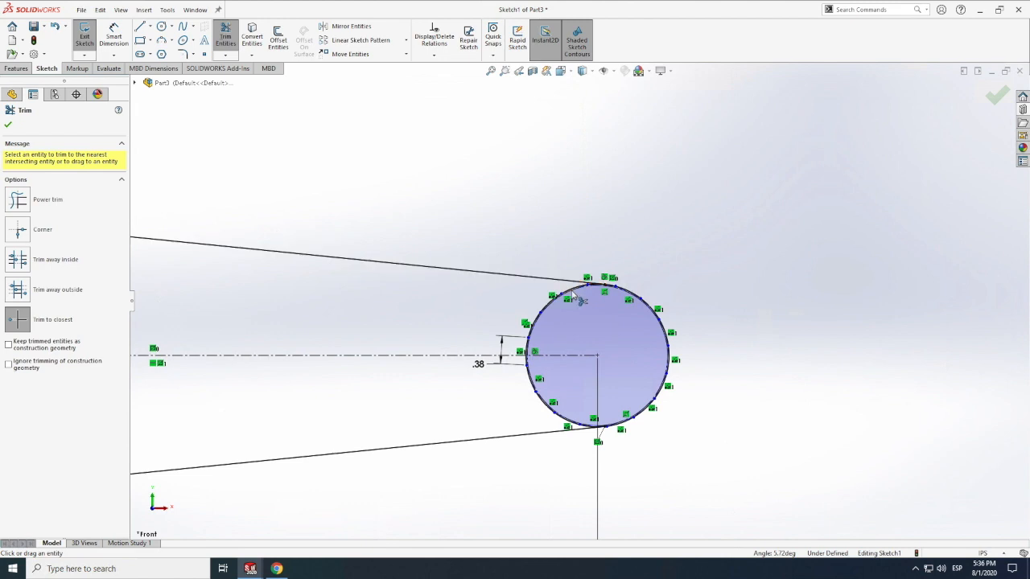
pyautogui.scroll(-5, 574, 289)
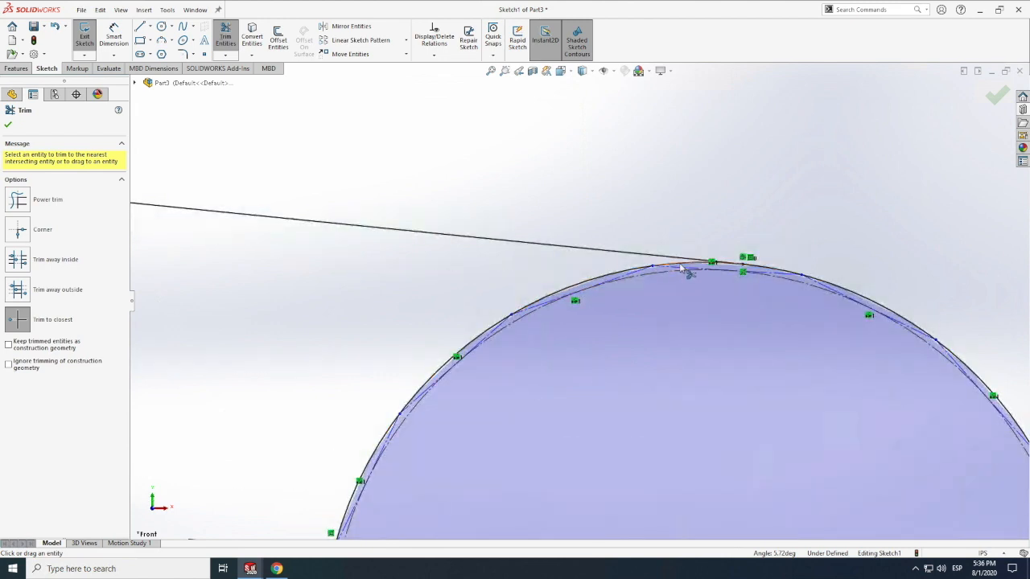
pyautogui.click(619, 276)
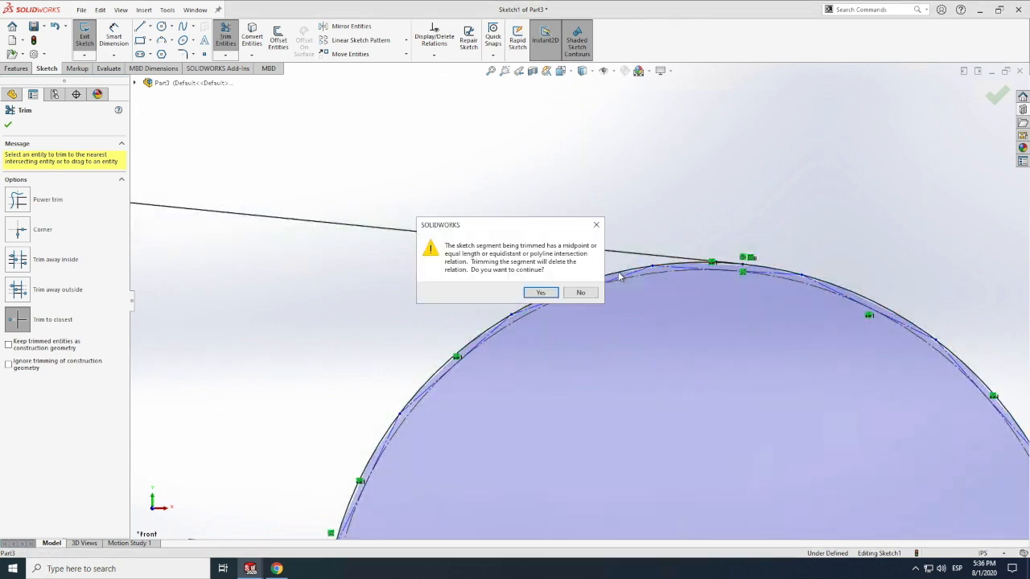
pyautogui.click(541, 293)
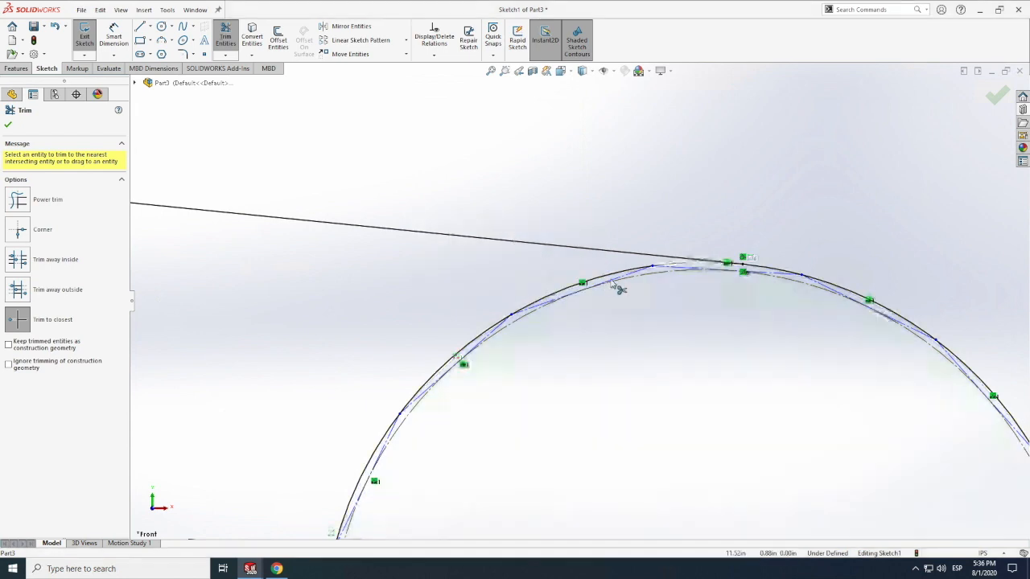
pyautogui.click(487, 341)
pyautogui.click(401, 416)
pyautogui.scroll(4, 472, 324)
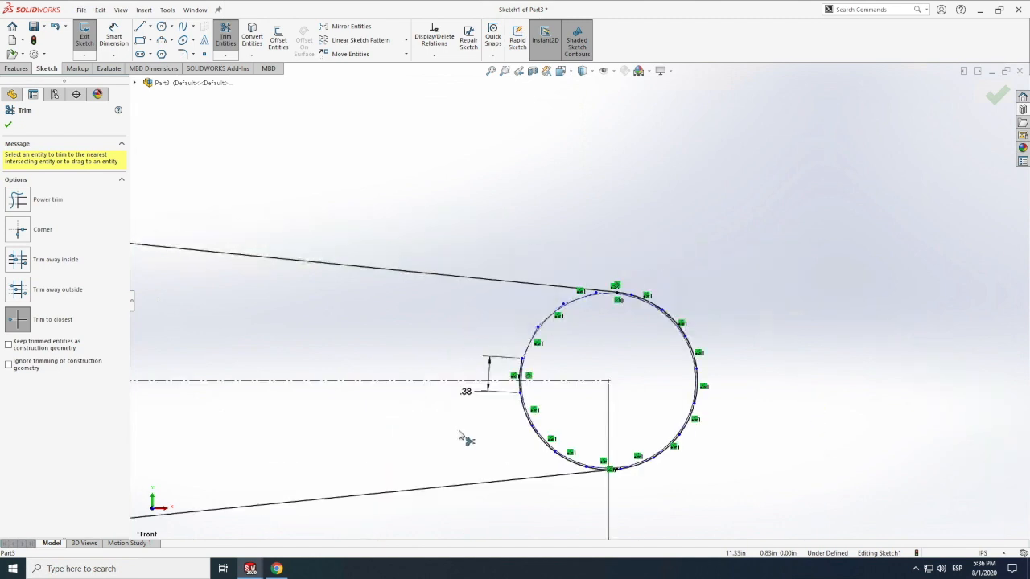
# Step: Trim the remaining outer arc pieces of the small circle between the two tangent lines, on the side facing the large circle
pyautogui.scroll(-3, 520, 394)
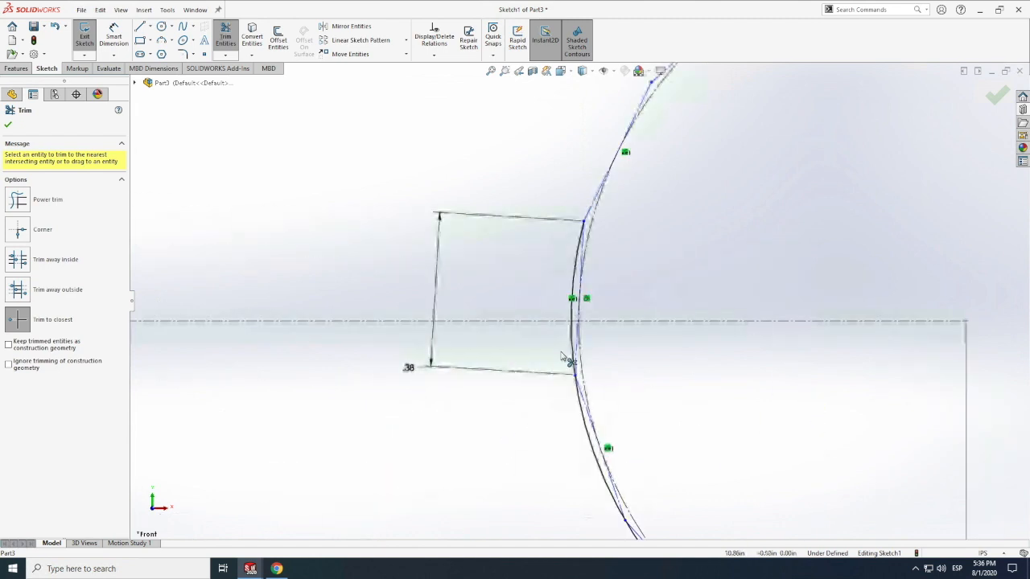
pyautogui.click(572, 337)
pyautogui.click(591, 443)
pyautogui.scroll(1, 489, 363)
pyautogui.scroll(3, 568, 296)
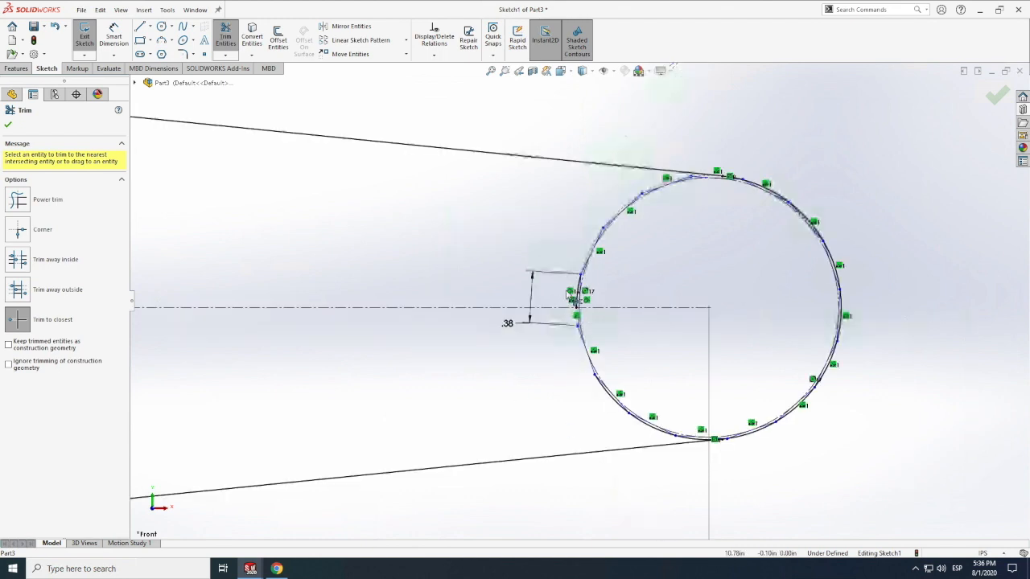
pyautogui.scroll(-2, 595, 299)
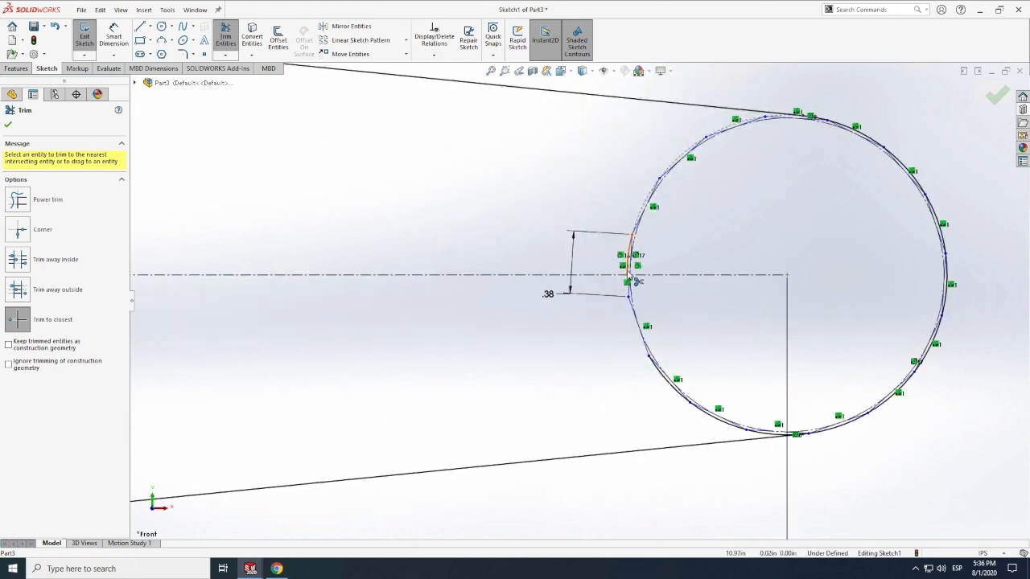
pyautogui.click(633, 277)
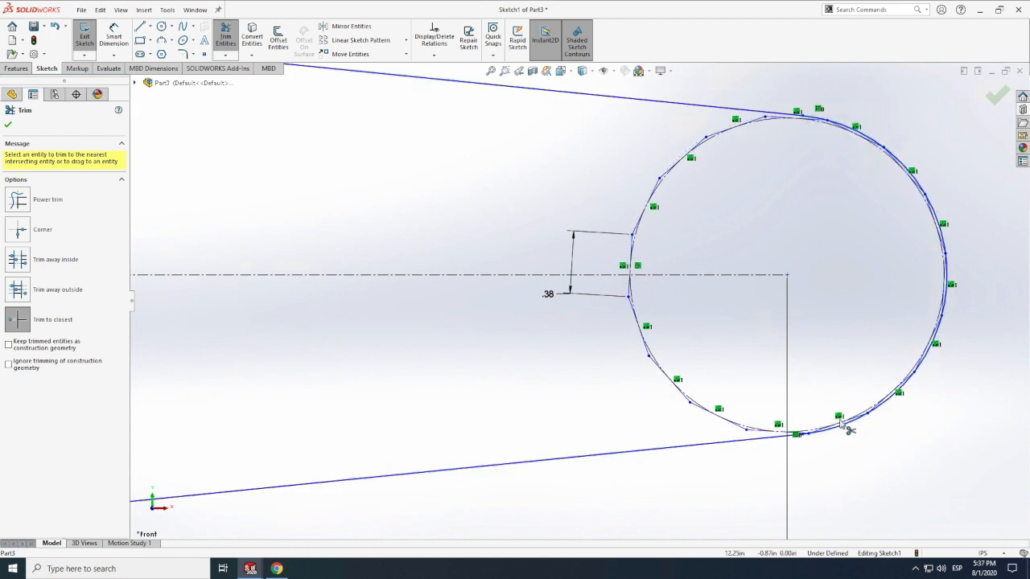
# Step: Trim the large circle's outer arc from the lower tangent line up to the centerline, on the side facing the small circle
pyautogui.scroll(6, 846, 426)
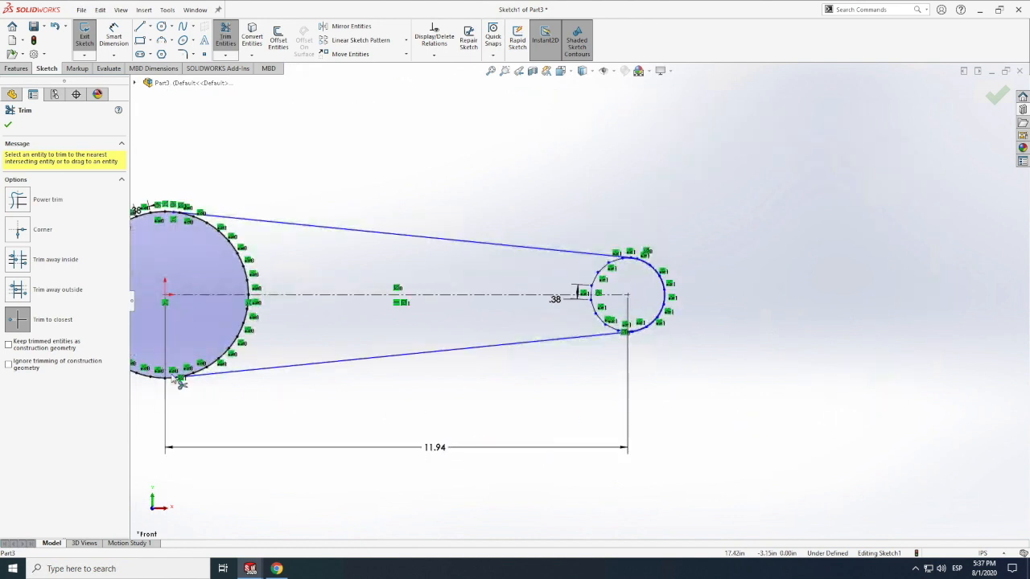
pyautogui.scroll(-8, 195, 377)
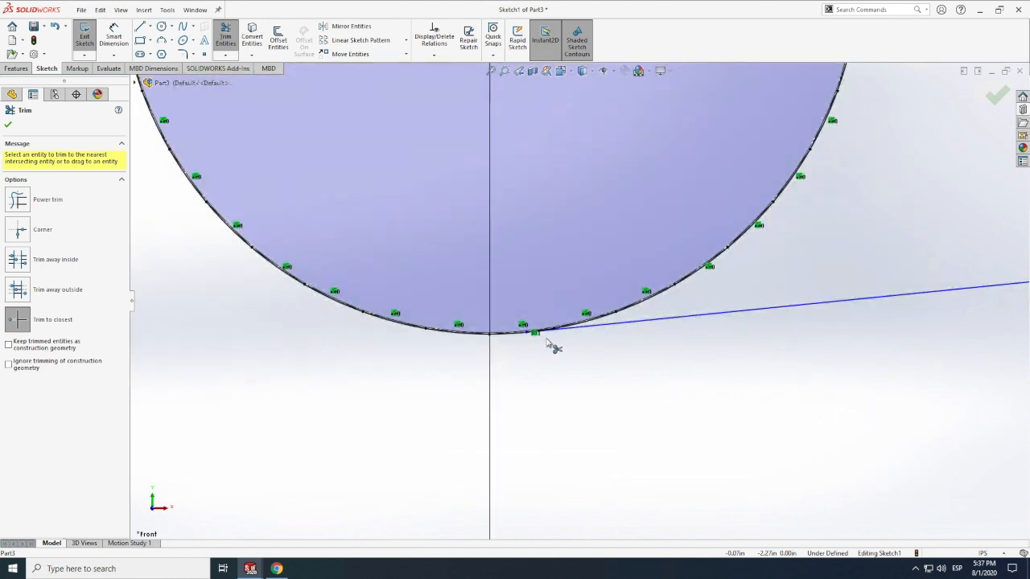
pyautogui.scroll(-6, 563, 335)
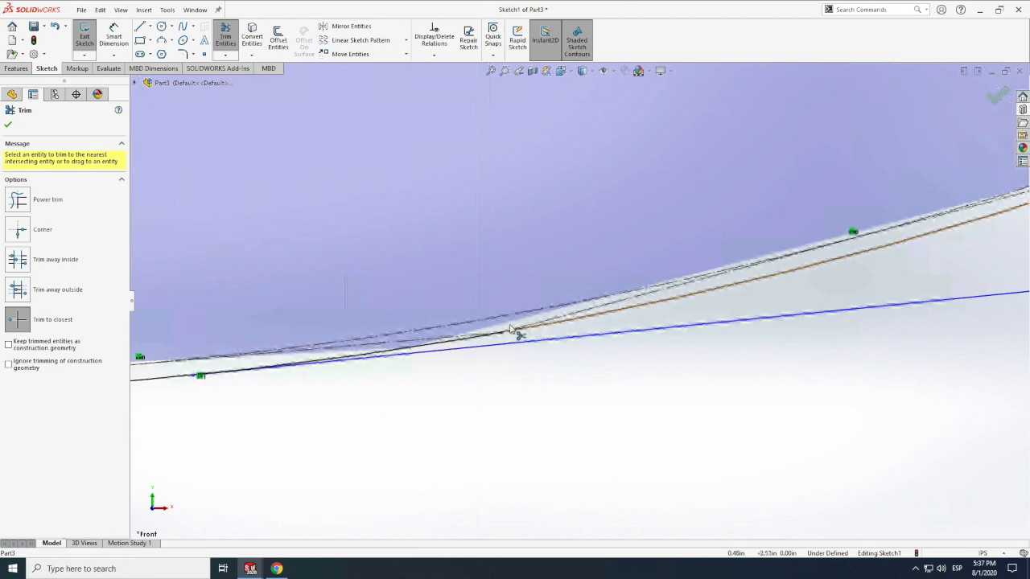
pyautogui.click(461, 338)
pyautogui.scroll(5, 462, 384)
pyautogui.scroll(2, 760, 272)
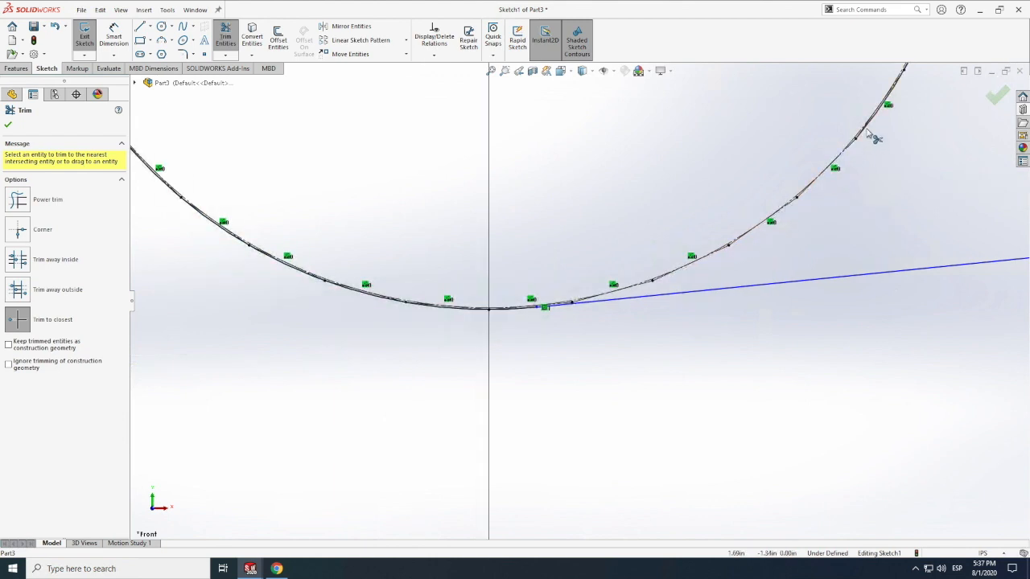
pyautogui.scroll(3, 686, 277)
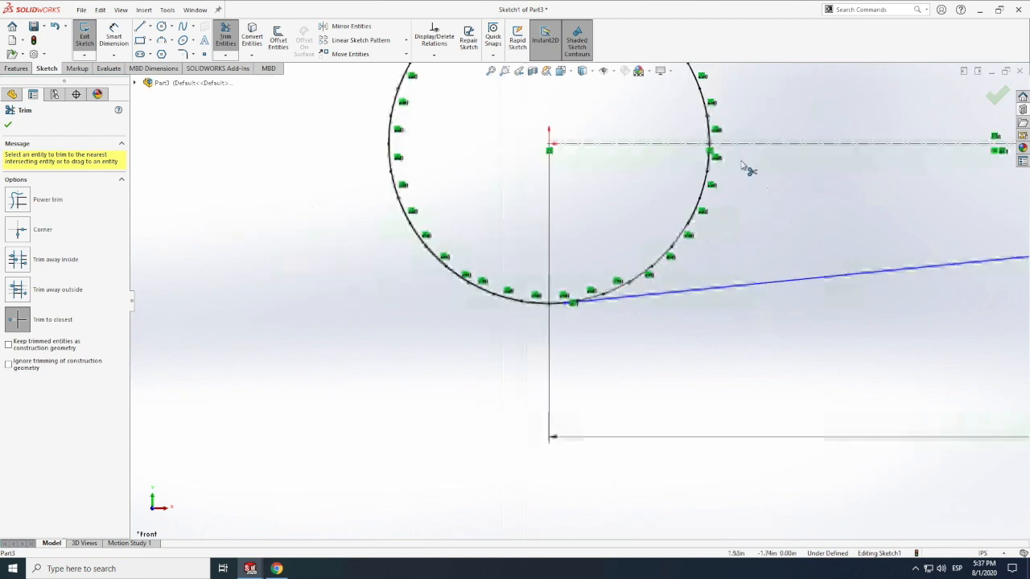
pyautogui.scroll(-4, 688, 203)
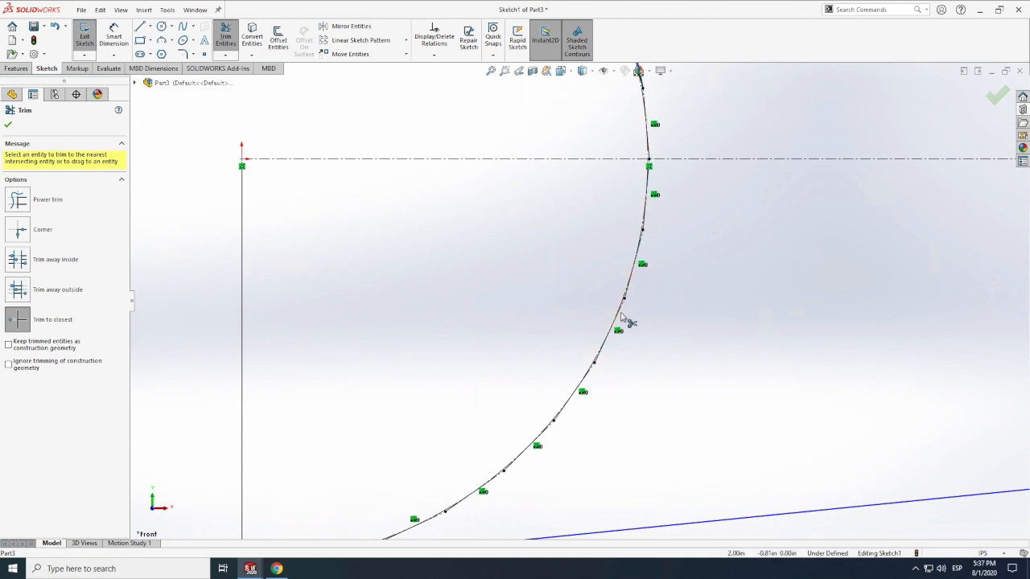
# Step: Trim the large circle's outer arc between the centerline and the upper tangent line, on the side facing the small circle
pyautogui.scroll(5, 623, 320)
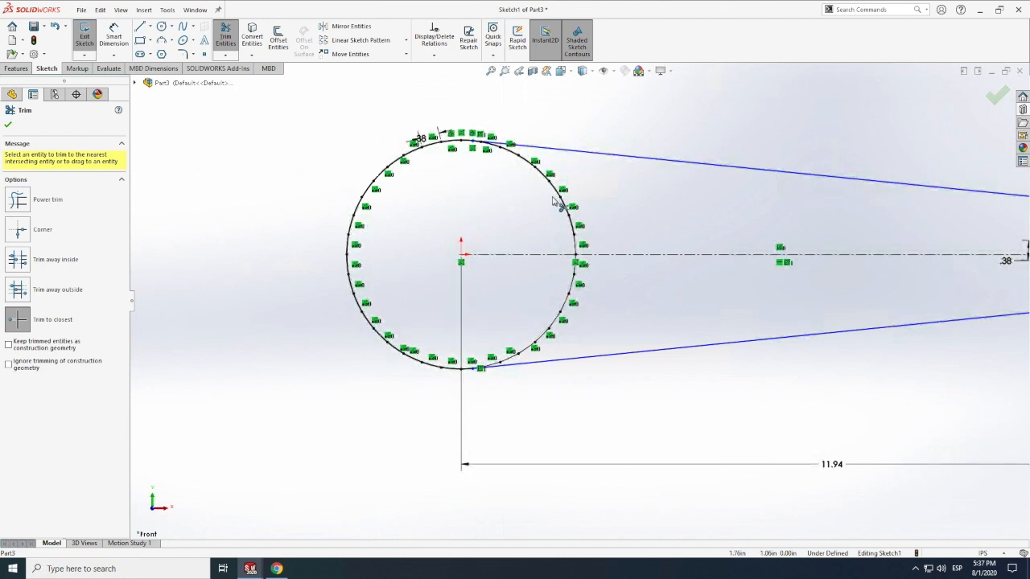
pyautogui.scroll(-5, 552, 212)
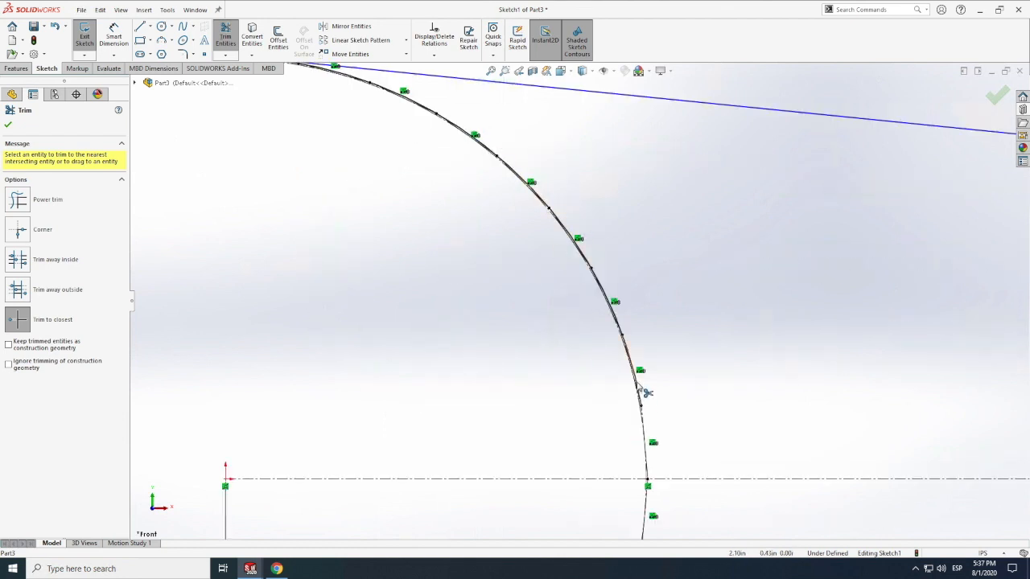
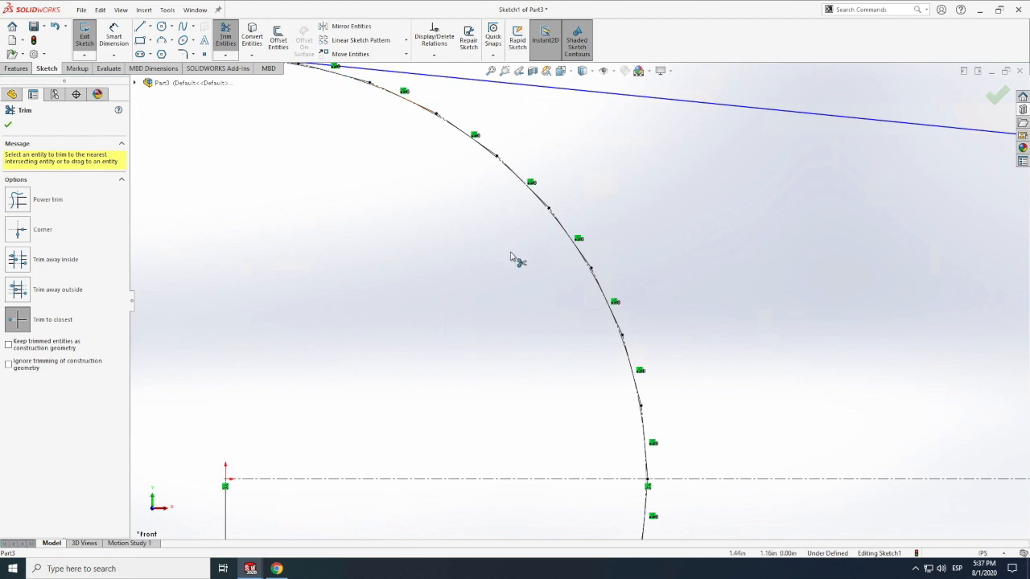
pyautogui.scroll(2, 510, 257)
pyautogui.scroll(2, 450, 217)
pyautogui.scroll(-1, 513, 231)
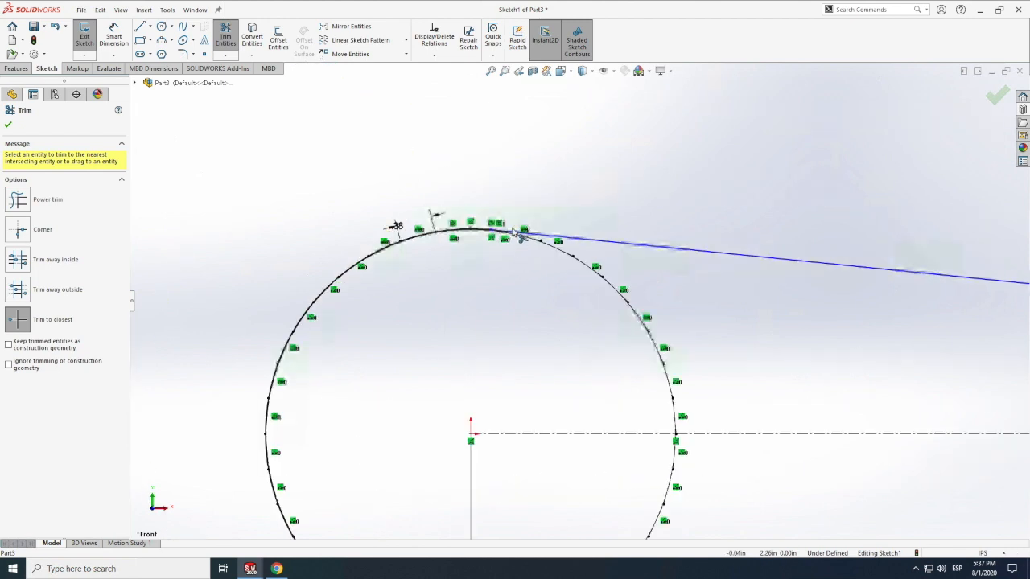
# Step: Trim the leftover piece of the large circle's outer arc just past the upper tangent point and finish trimming
pyautogui.scroll(-5, 548, 257)
pyautogui.scroll(3, 539, 341)
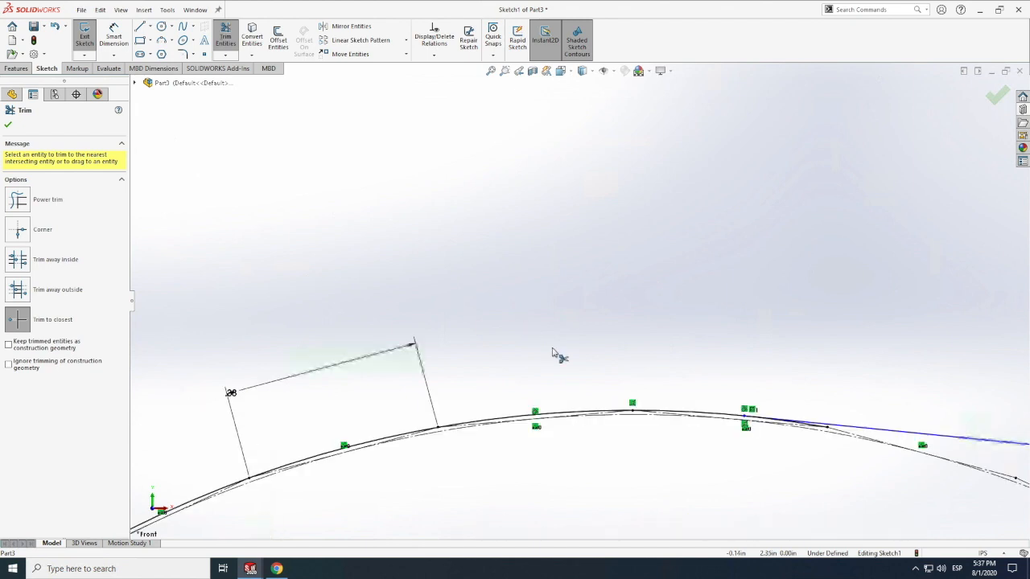
pyautogui.scroll(-2, 758, 391)
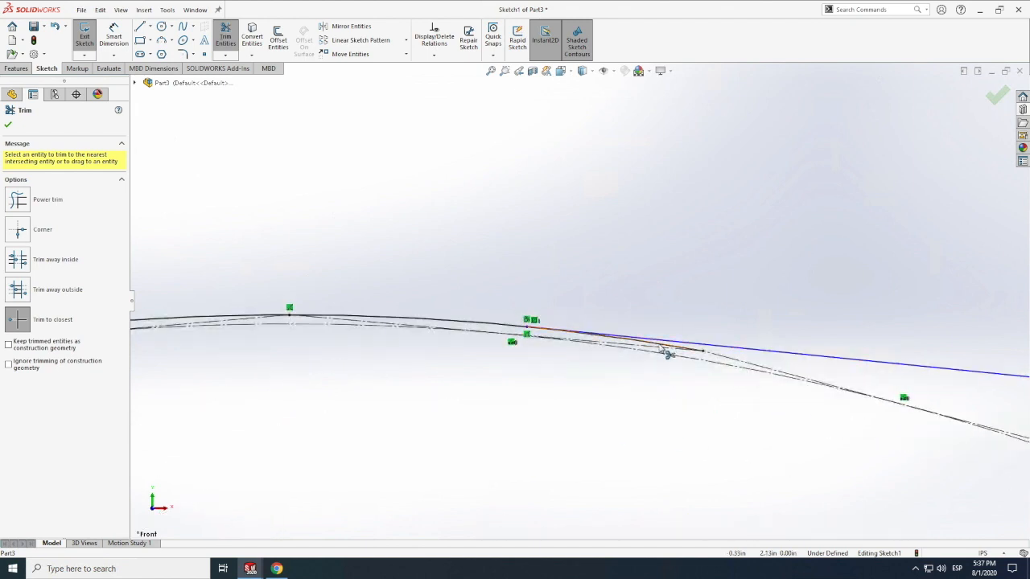
pyautogui.click(662, 346)
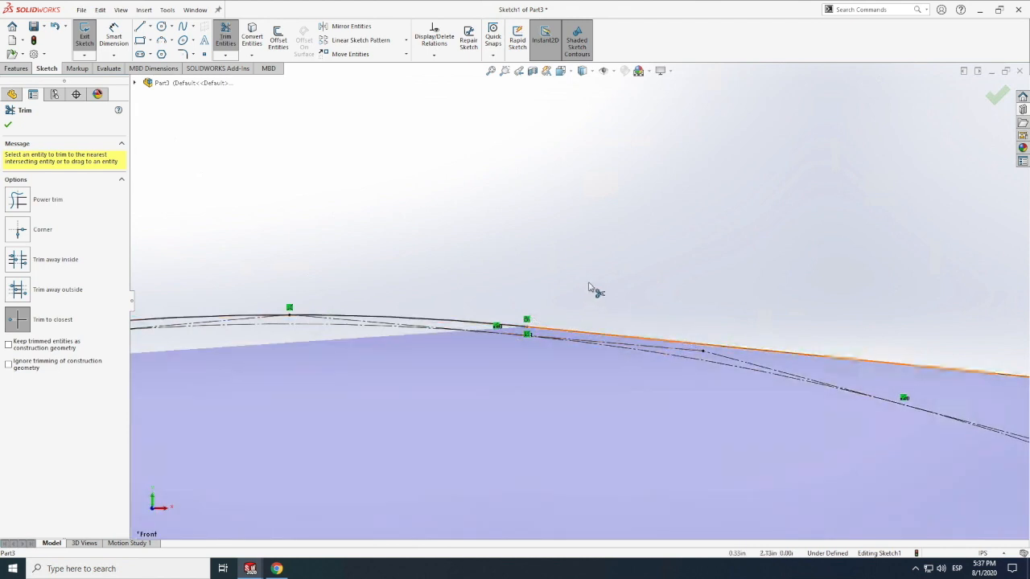
pyautogui.scroll(5, 587, 289)
pyautogui.scroll(6, 587, 289)
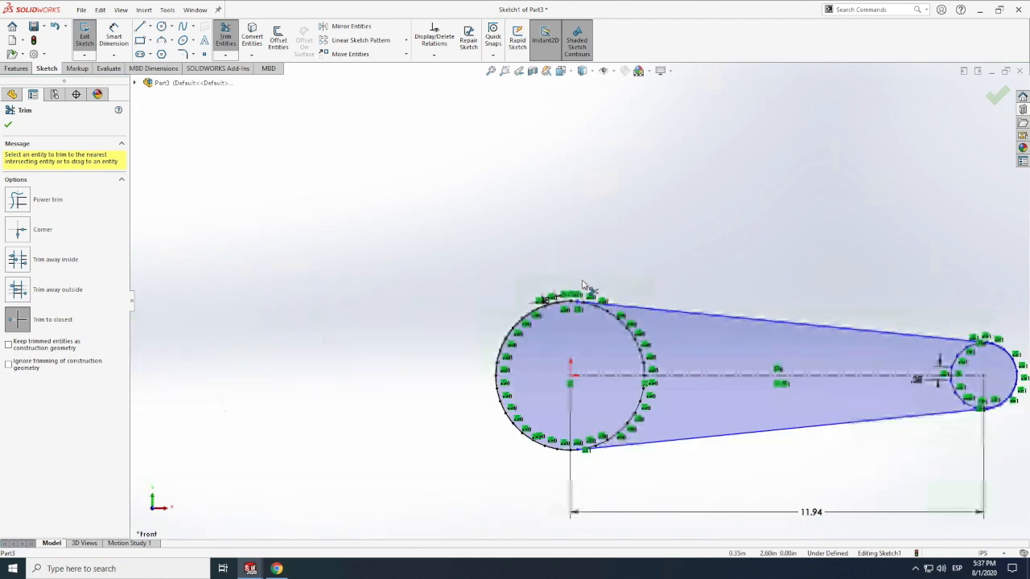
pyautogui.click(8, 124)
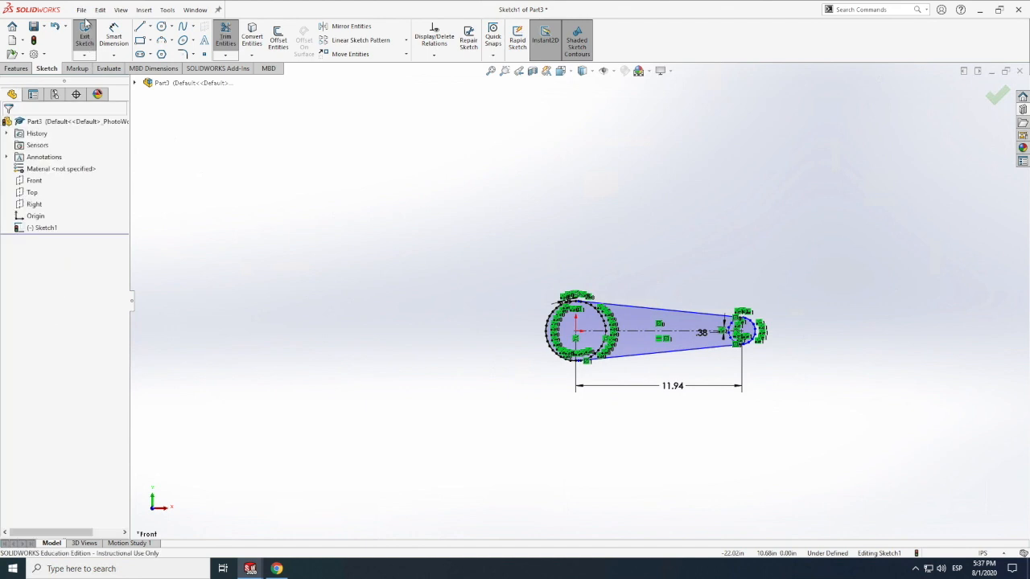
# Step: Save the part as guide2 in the bike folder and exit the sketch
pyautogui.click(81, 10)
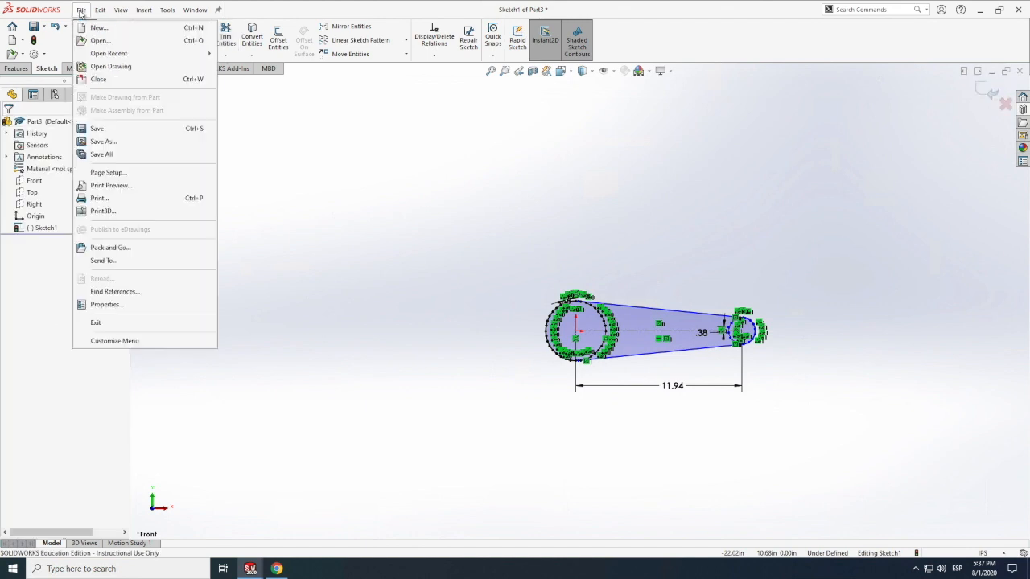
pyautogui.click(99, 141)
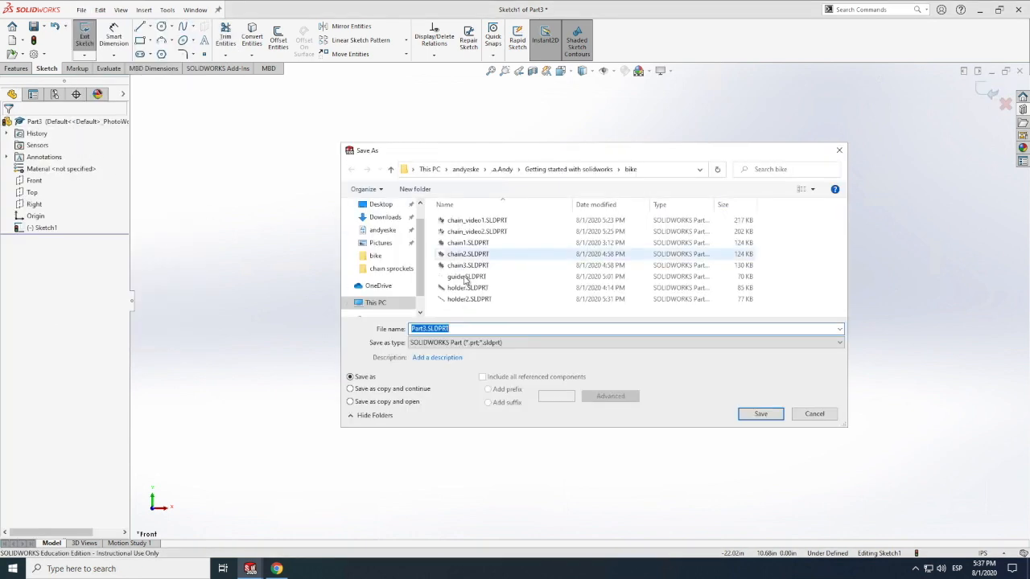
pyautogui.write('guide2')
pyautogui.click(760, 413)
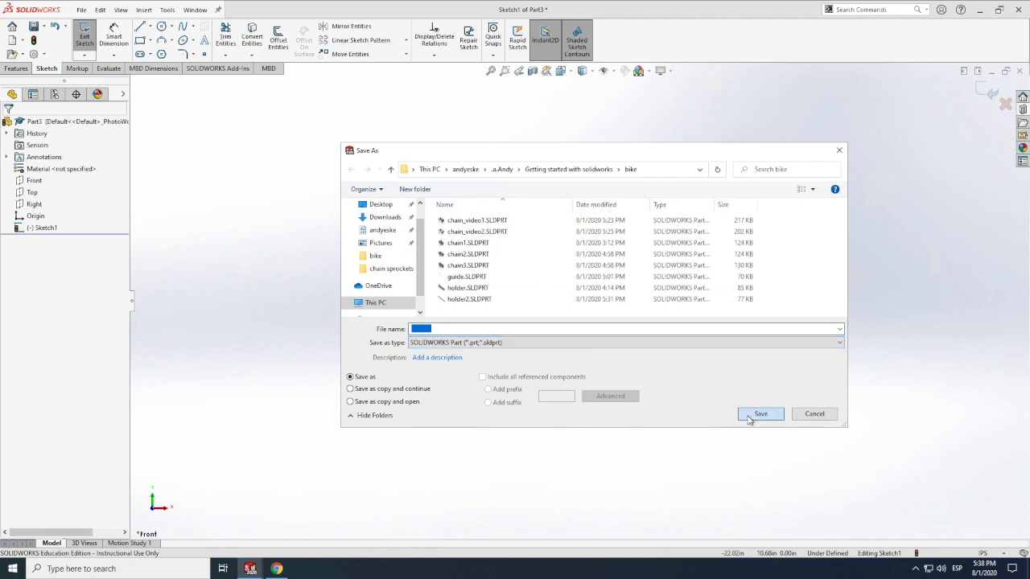
pyautogui.click(77, 40)
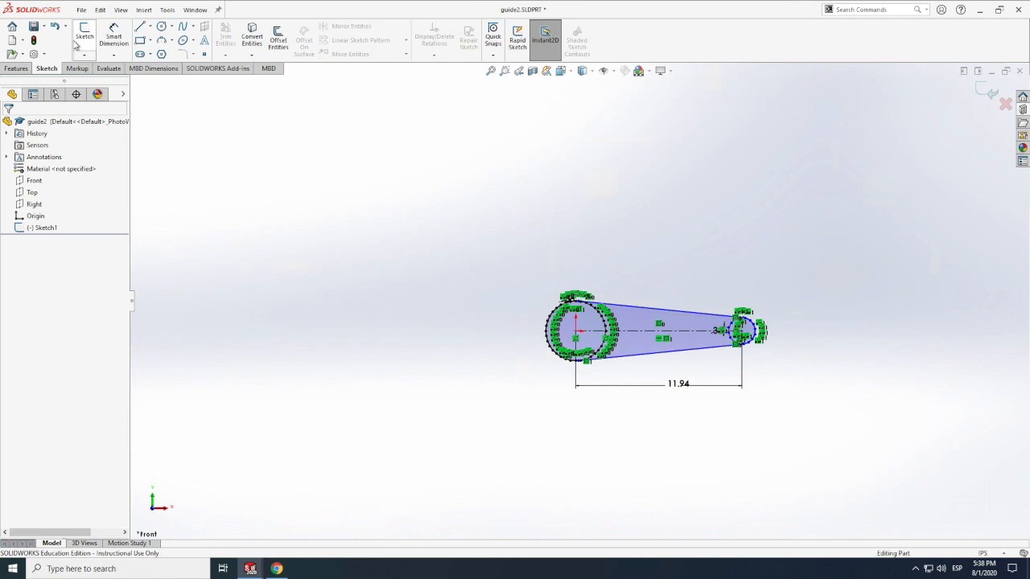
# Step: Switch to the Assem1 assembly and insert the holder2 part beside the two sprockets
pyautogui.click(276, 569)
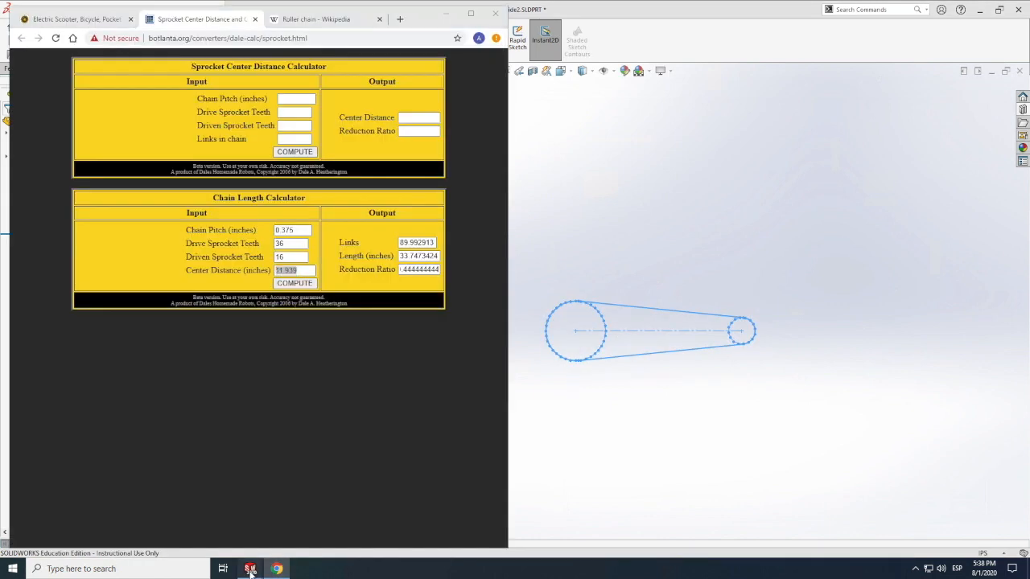
pyautogui.moveTo(250, 569)
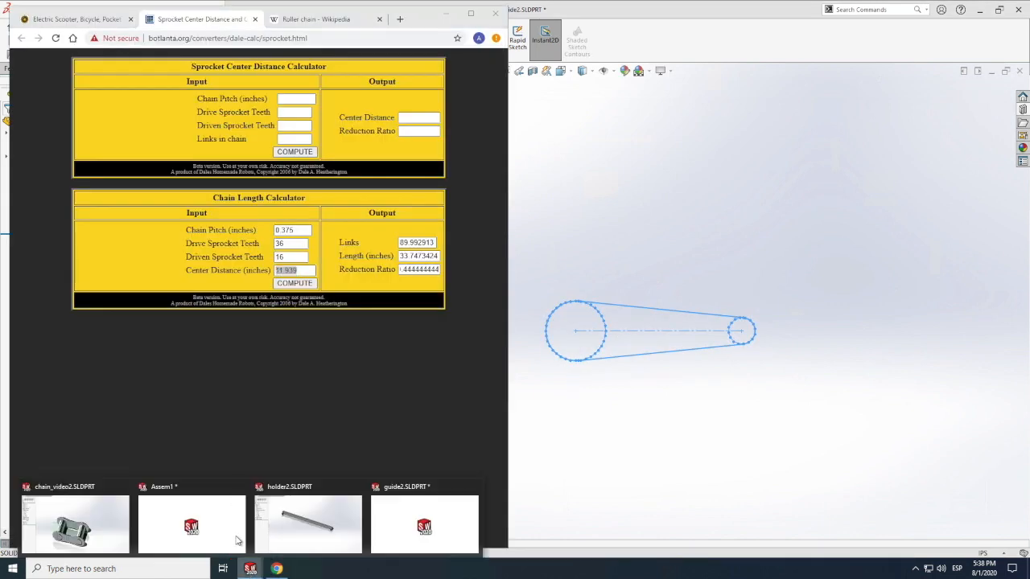
pyautogui.click(173, 531)
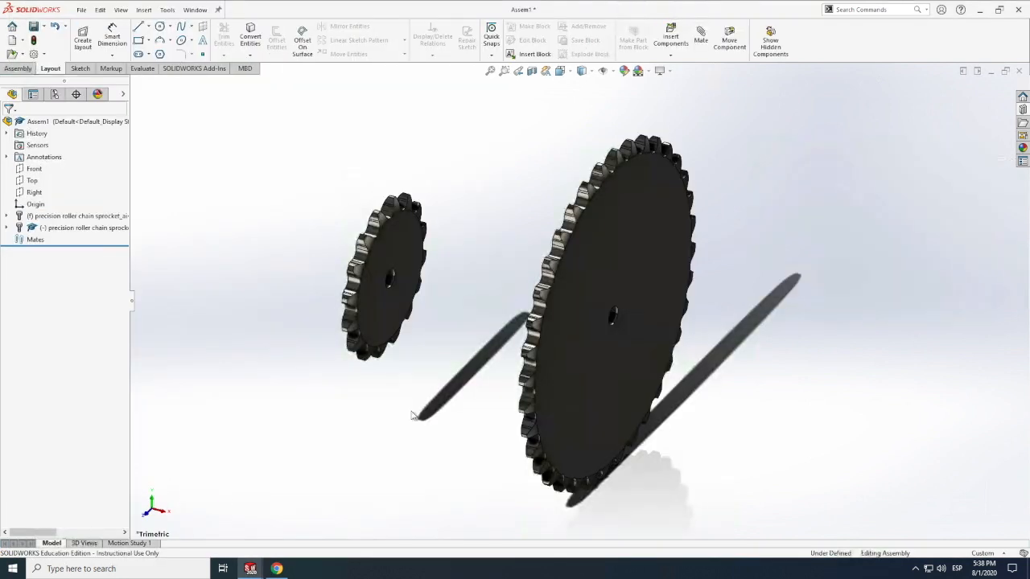
pyautogui.scroll(7, 391, 411)
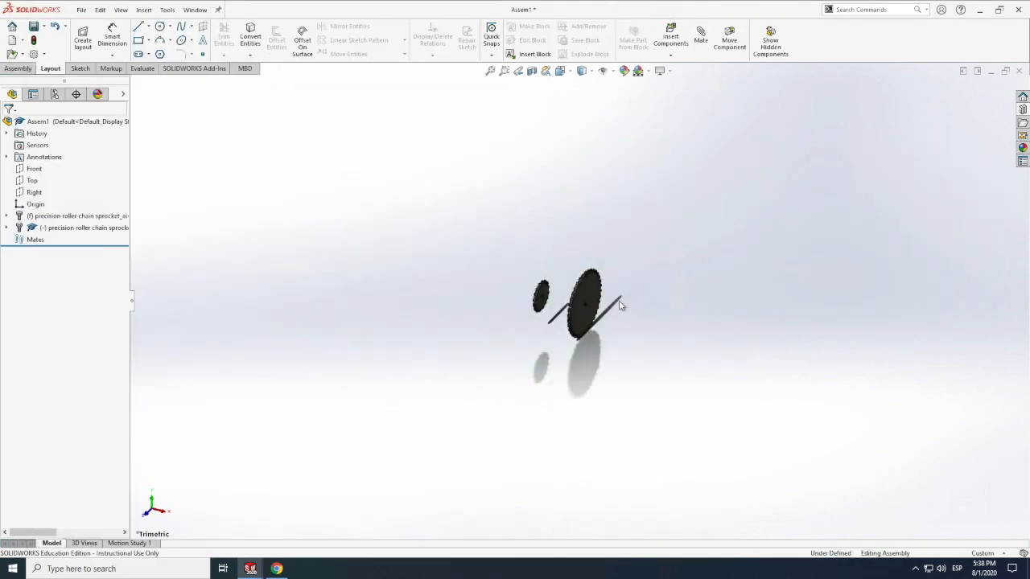
pyautogui.click(22, 72)
pyautogui.click(129, 39)
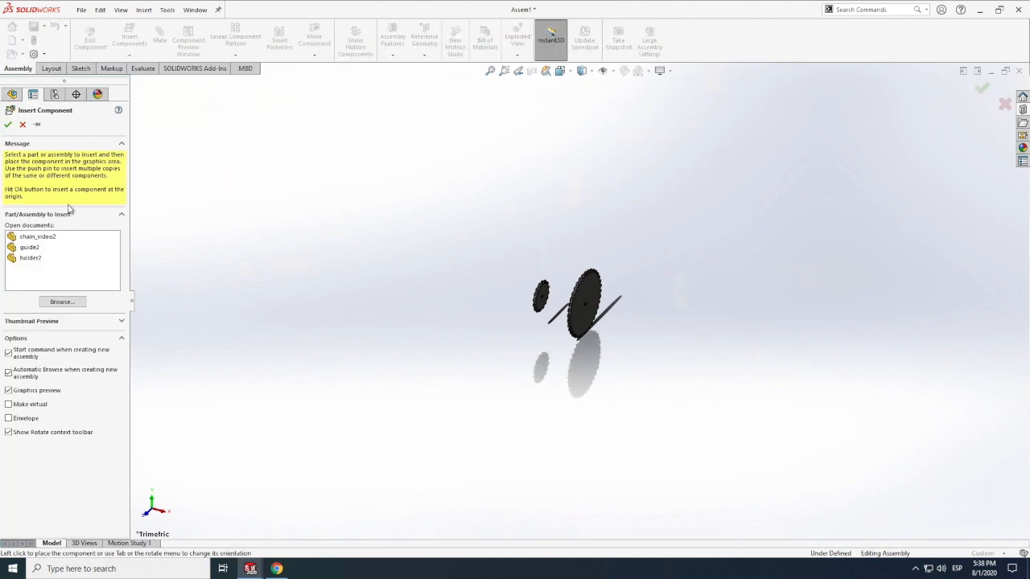
pyautogui.click(32, 258)
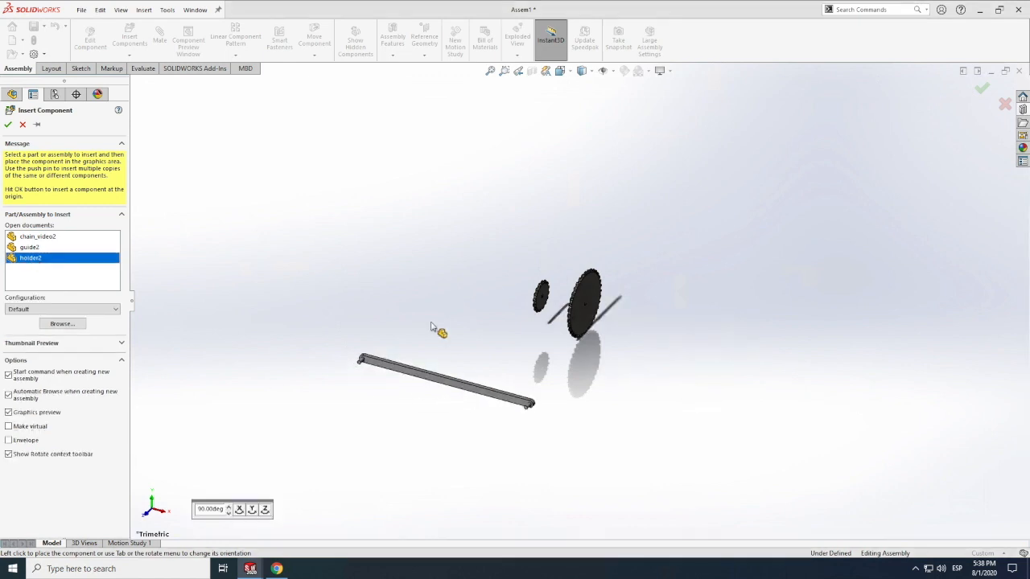
pyautogui.click(543, 304)
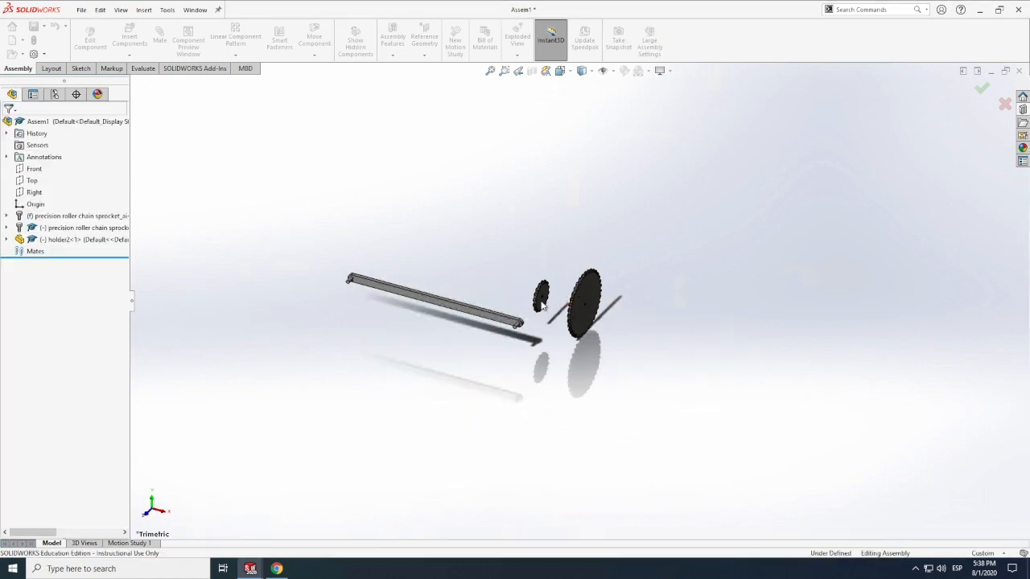
# Step: Add a concentric mate between the large sprocket's bore edge and the pin at the holder's far end
pyautogui.scroll(-3, 543, 304)
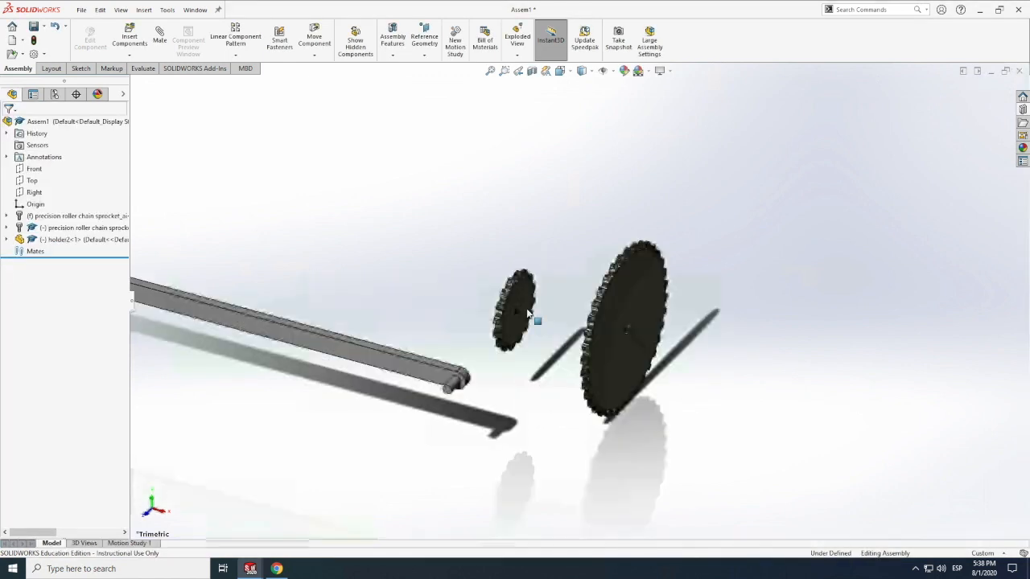
pyautogui.click(160, 41)
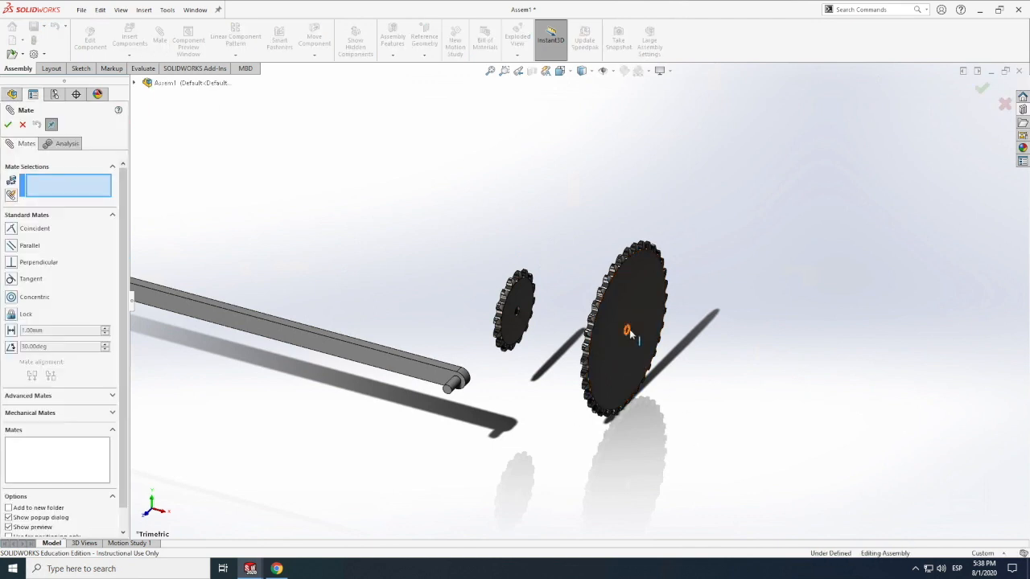
pyautogui.click(629, 330)
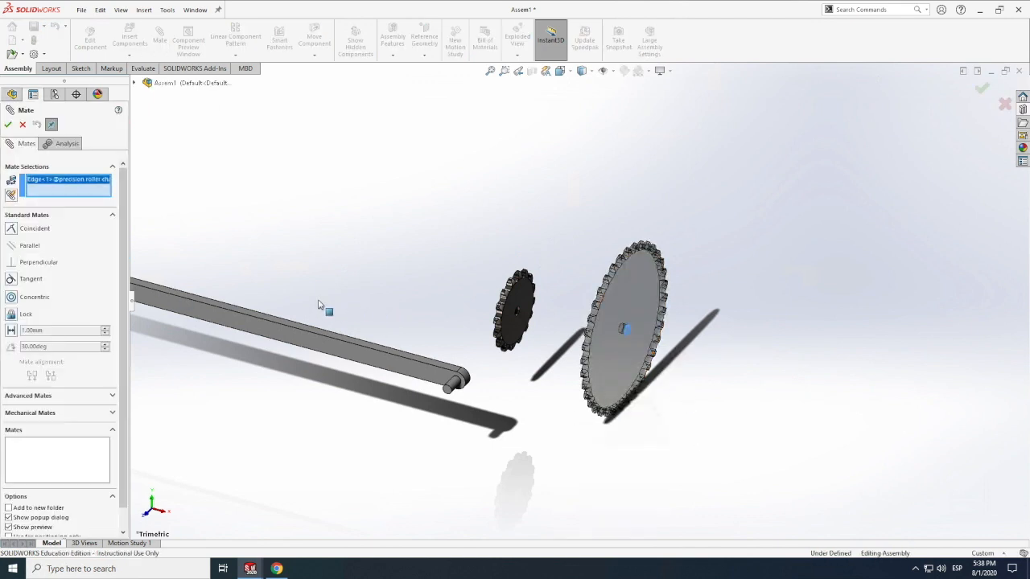
pyautogui.scroll(5, 338, 308)
pyautogui.scroll(-5, 394, 314)
pyautogui.scroll(5, 394, 314)
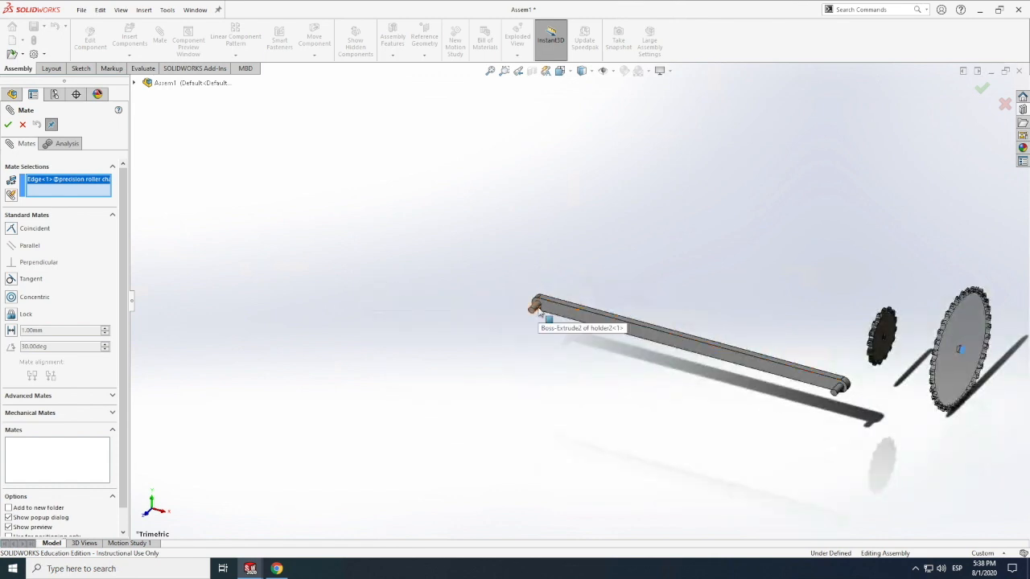
pyautogui.click(539, 312)
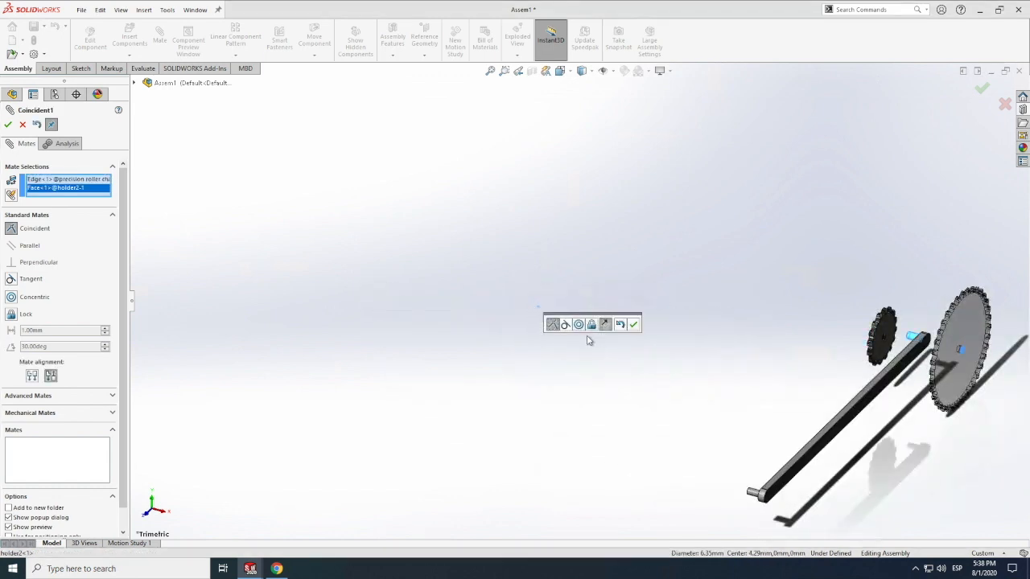
pyautogui.click(13, 298)
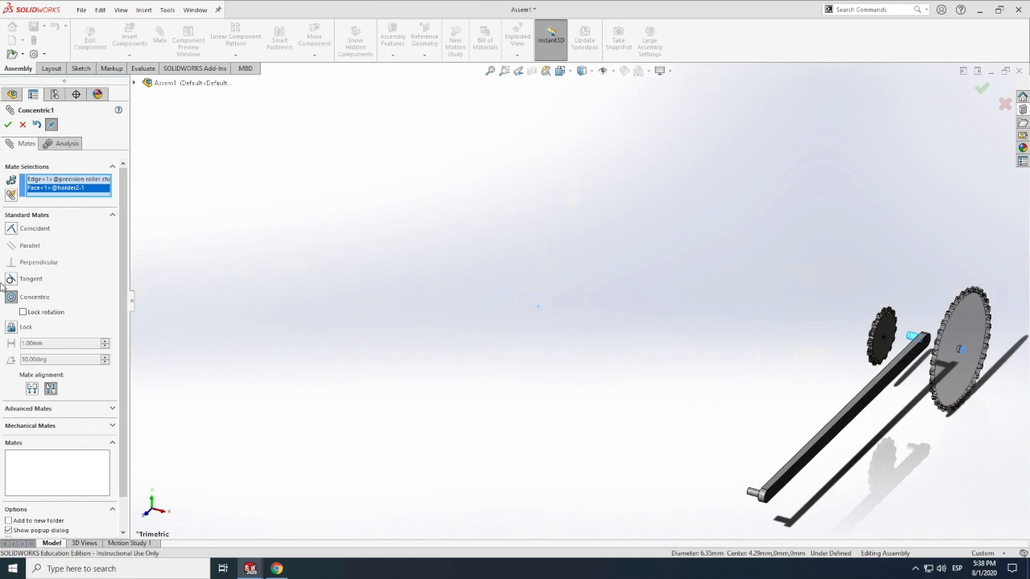
pyautogui.click(8, 125)
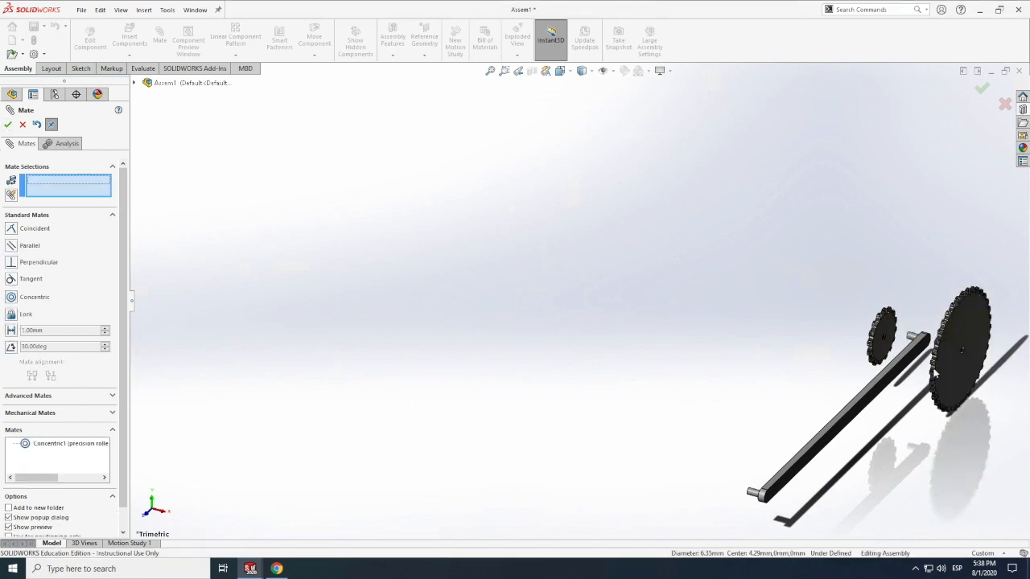
# Step: Add a coincident mate between the large sprocket's flat face and the holder bar's long edge on the pin side
pyautogui.scroll(-2, 939, 332)
pyautogui.scroll(-2, 886, 323)
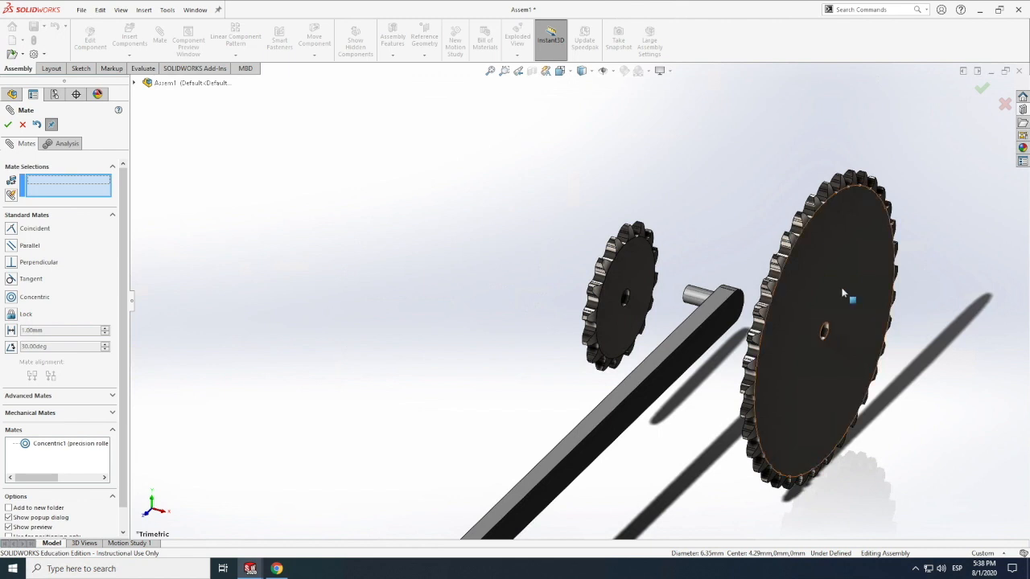
pyautogui.click(696, 312)
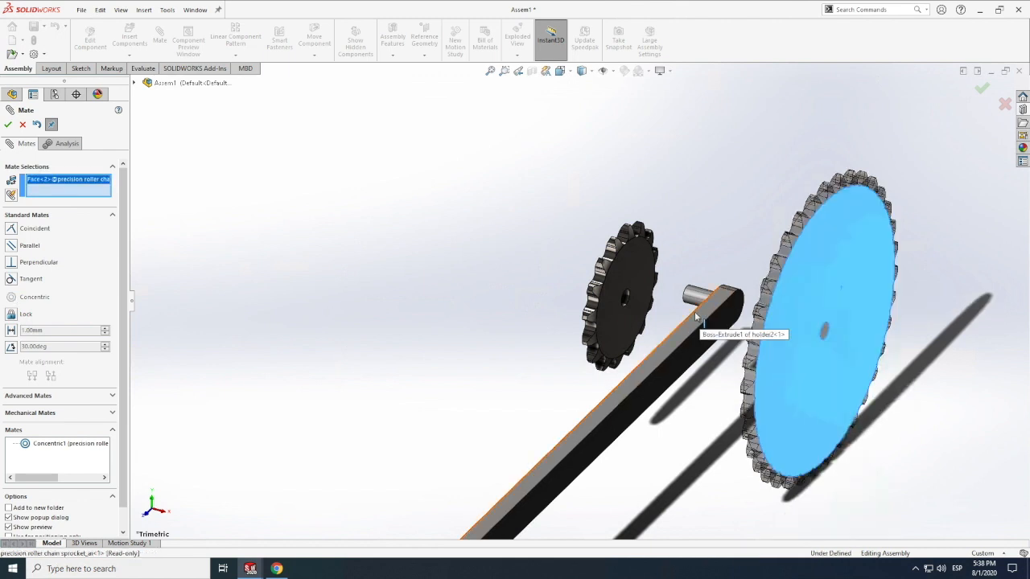
pyautogui.click(695, 316)
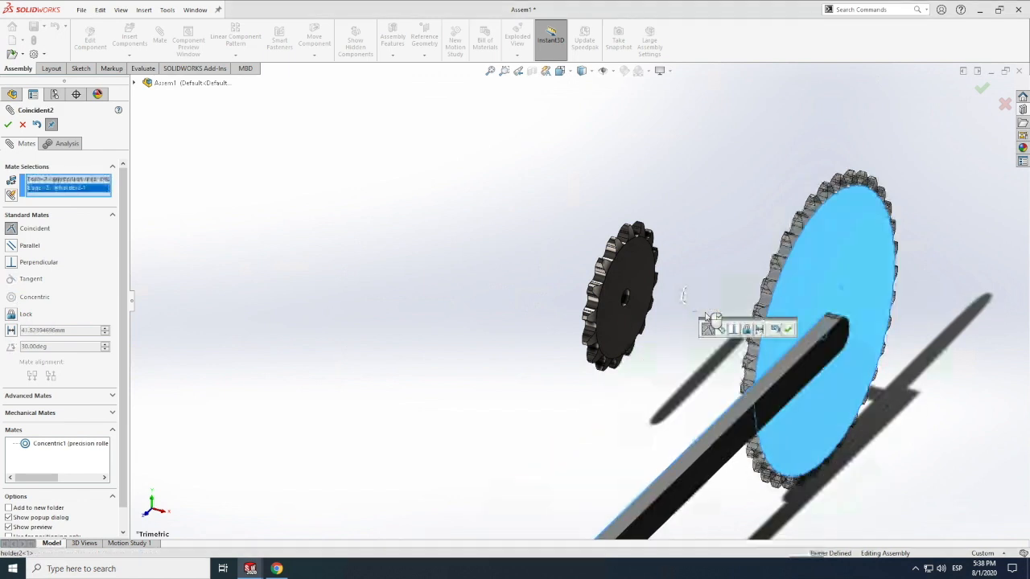
pyautogui.click(8, 126)
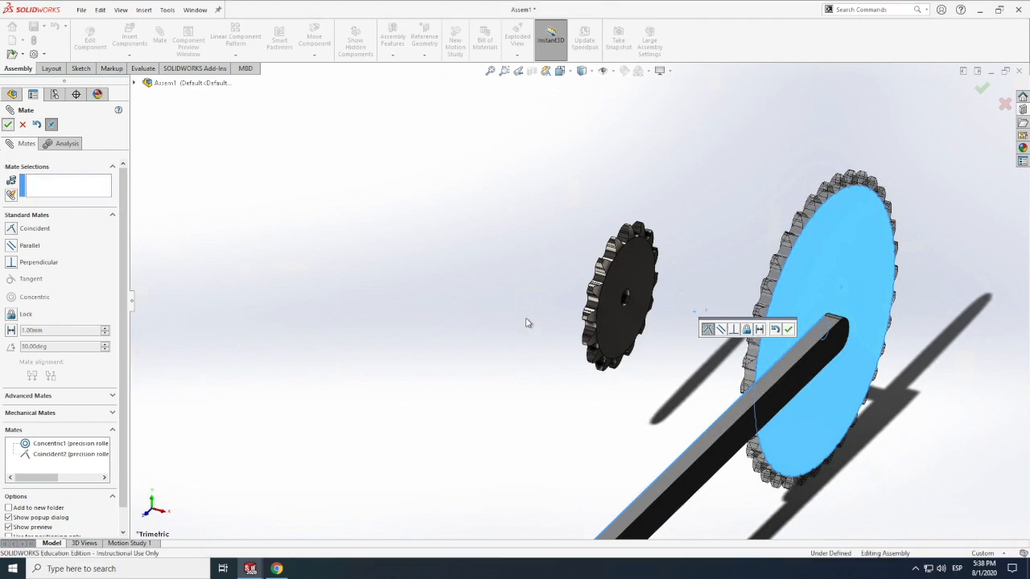
# Step: Add a concentric mate between the small sprocket's bore edge and the holder's other pin
pyautogui.click(628, 302)
pyautogui.scroll(5, 505, 440)
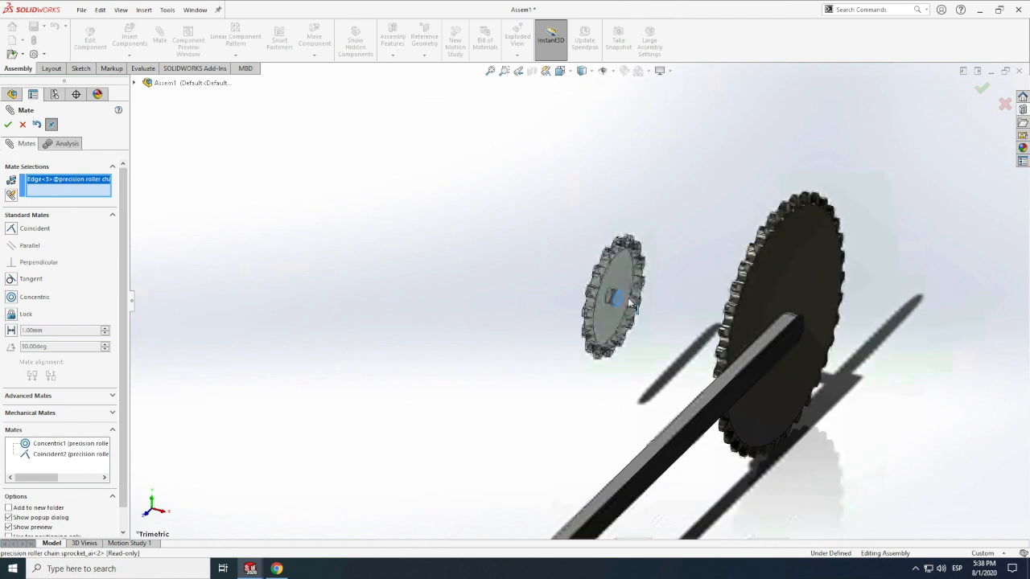
pyautogui.scroll(-5, 547, 395)
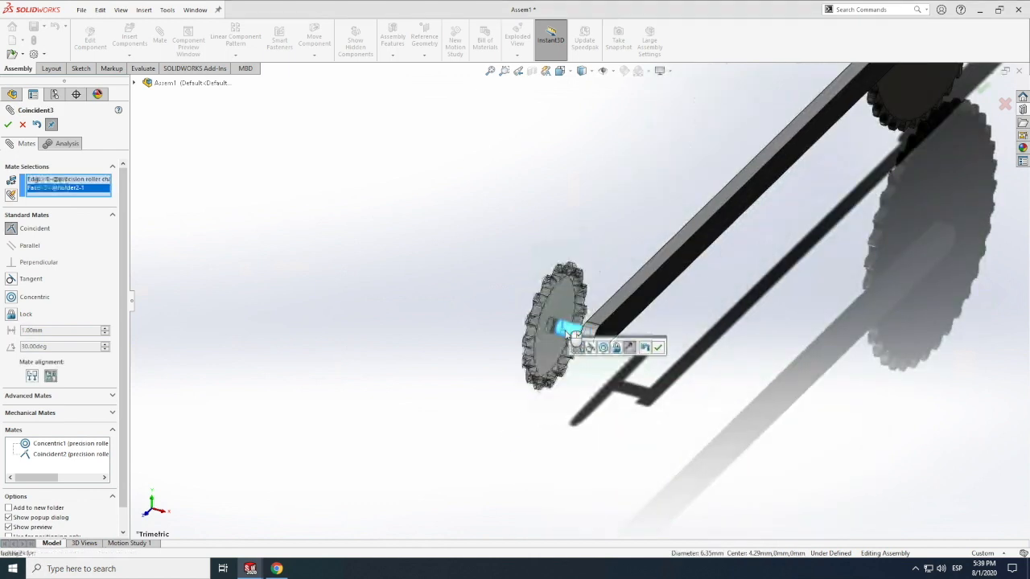
pyautogui.click(12, 298)
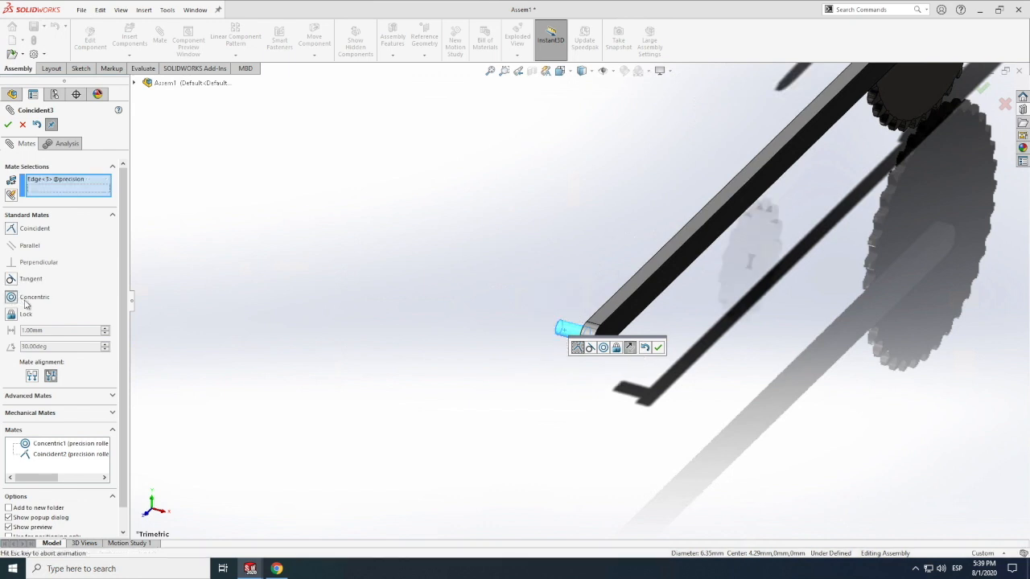
pyautogui.click(8, 124)
pyautogui.click(563, 303)
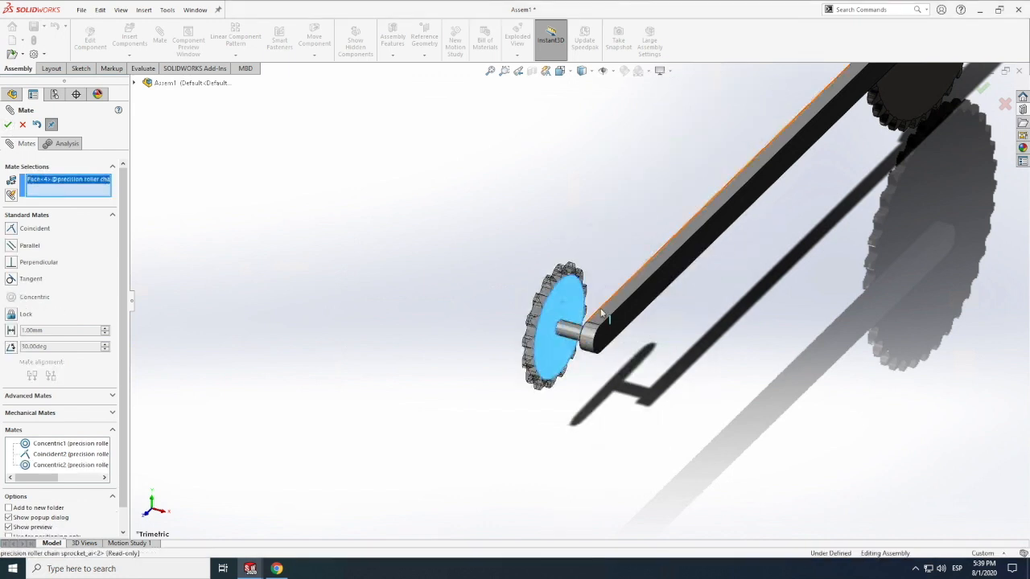
pyautogui.click(600, 333)
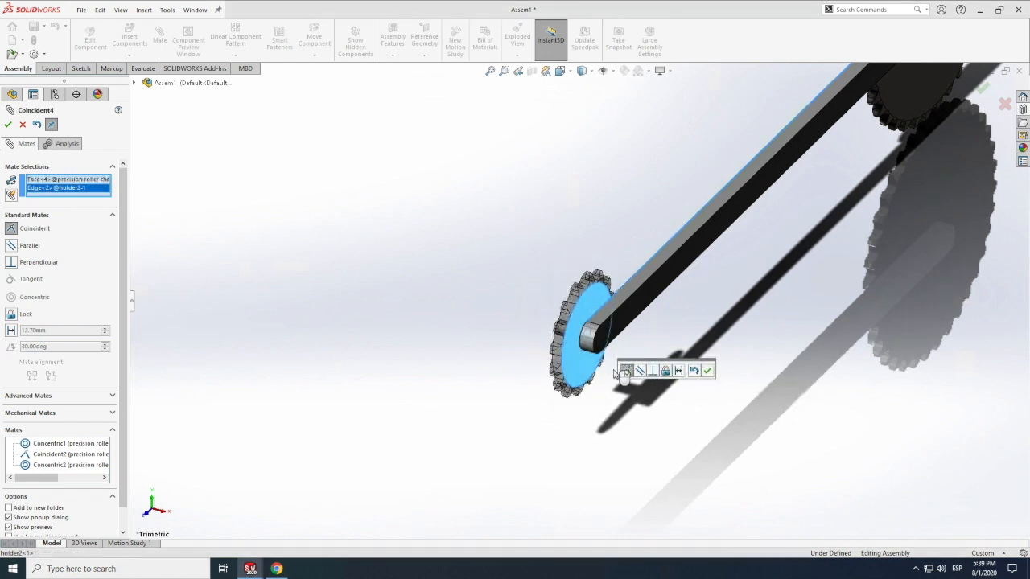
pyautogui.click(22, 124)
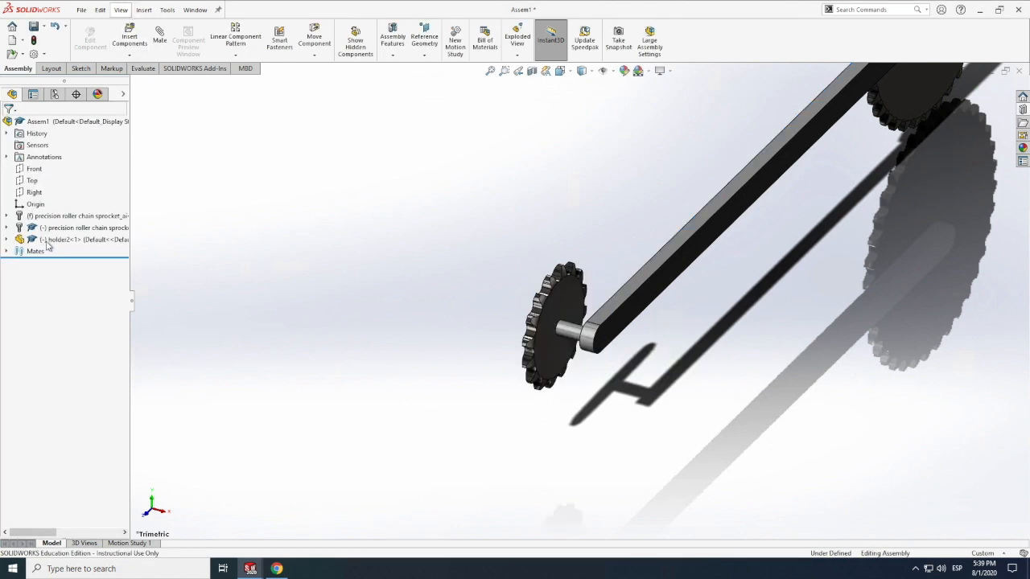
# Step: Delete the coincident mate between the large sprocket's face and the holder bar's edge
pyautogui.click(7, 252)
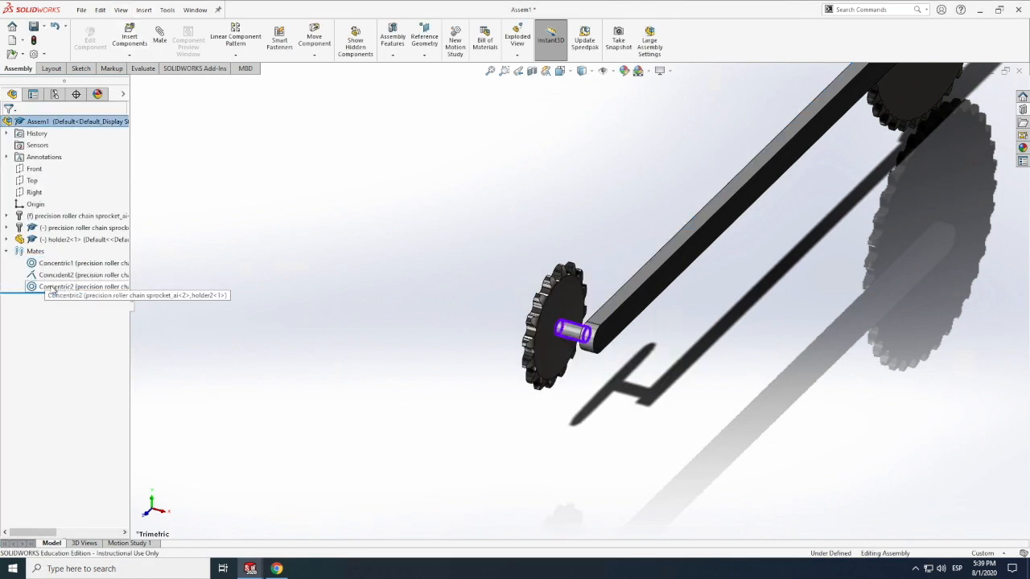
pyautogui.click(53, 276)
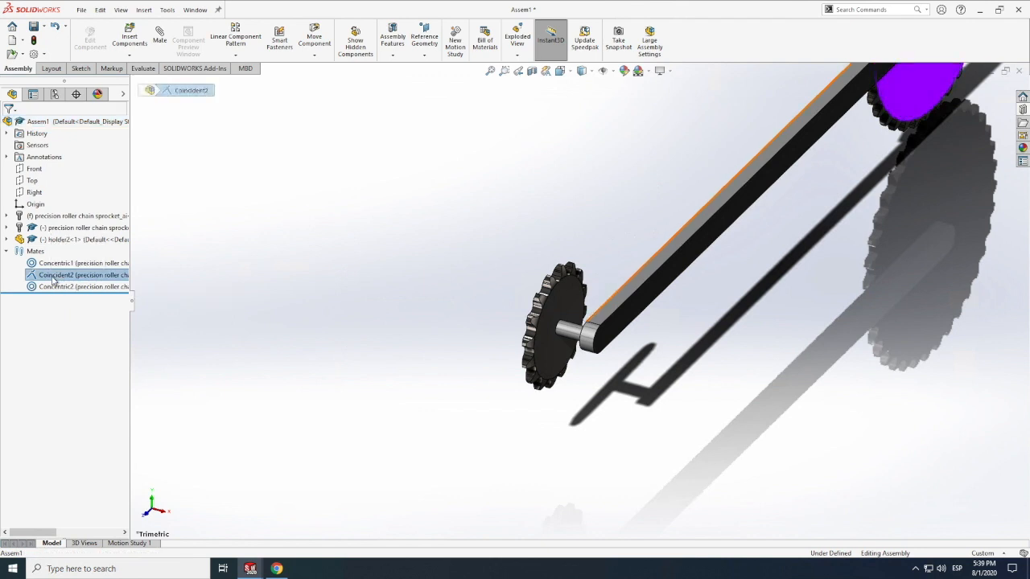
pyautogui.rightClick(51, 277)
pyautogui.click(81, 310)
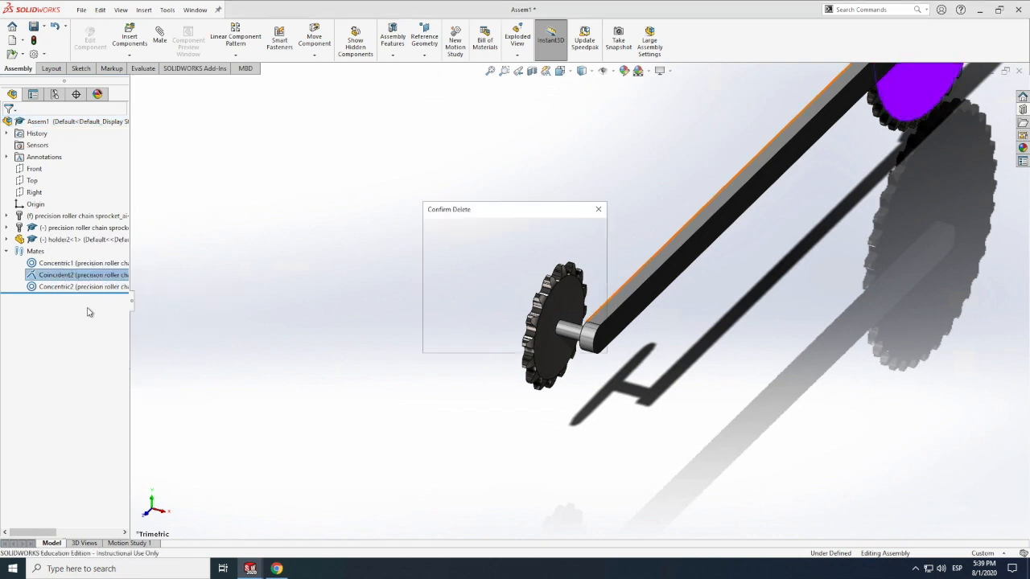
pyautogui.click(581, 231)
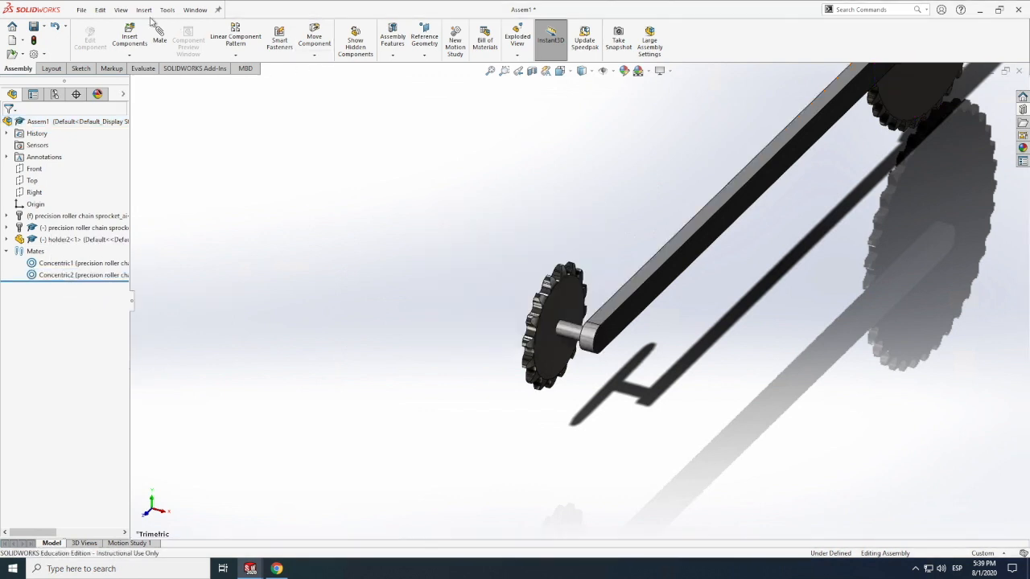
pyautogui.click(121, 10)
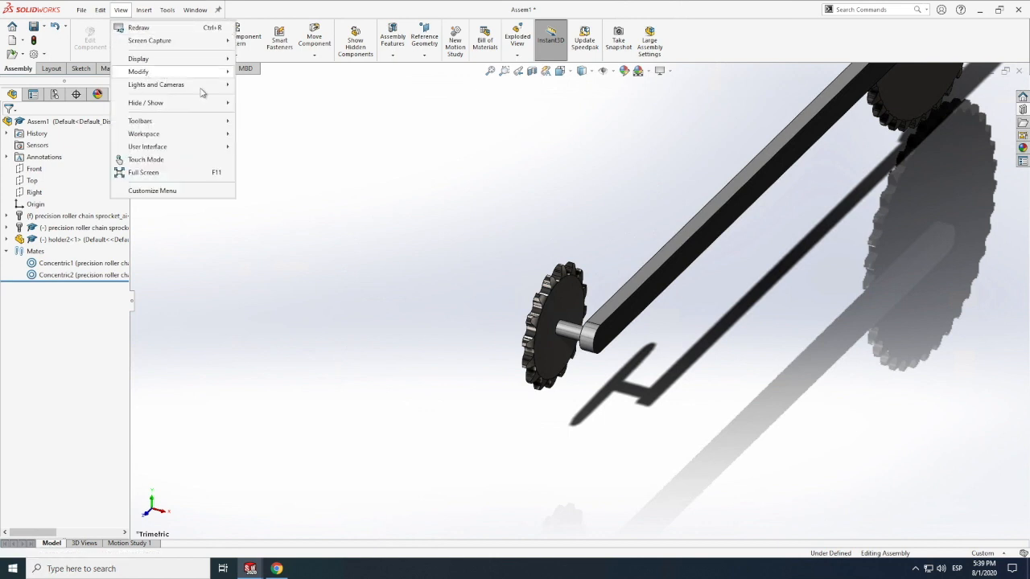
pyautogui.moveTo(161, 71)
pyautogui.click(260, 137)
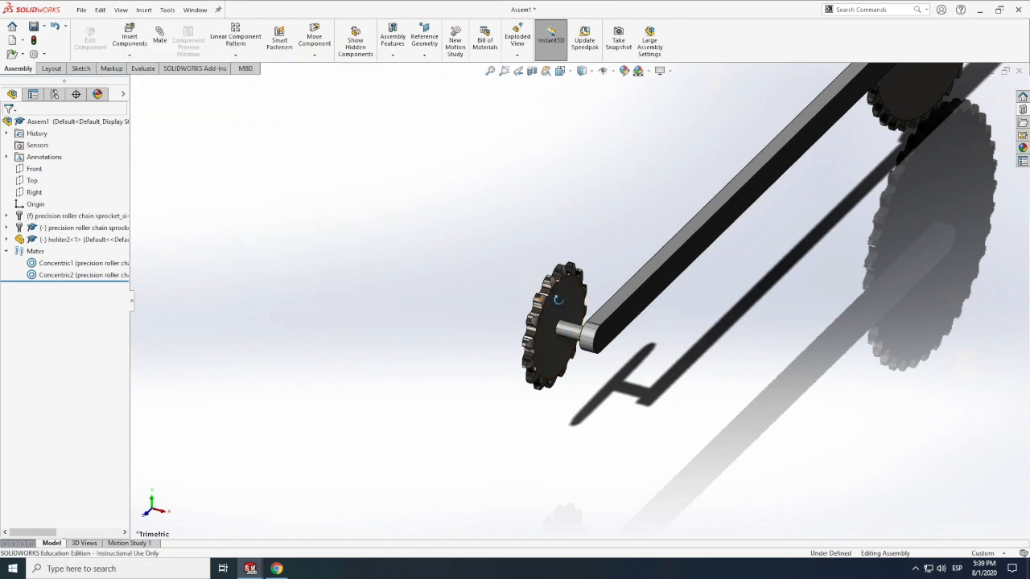
# Step: Add a coincident mate between the small sprocket's outer flat face and the end face of the holder pin
pyautogui.moveTo(668, 299); pyautogui.dragTo(464, 366)
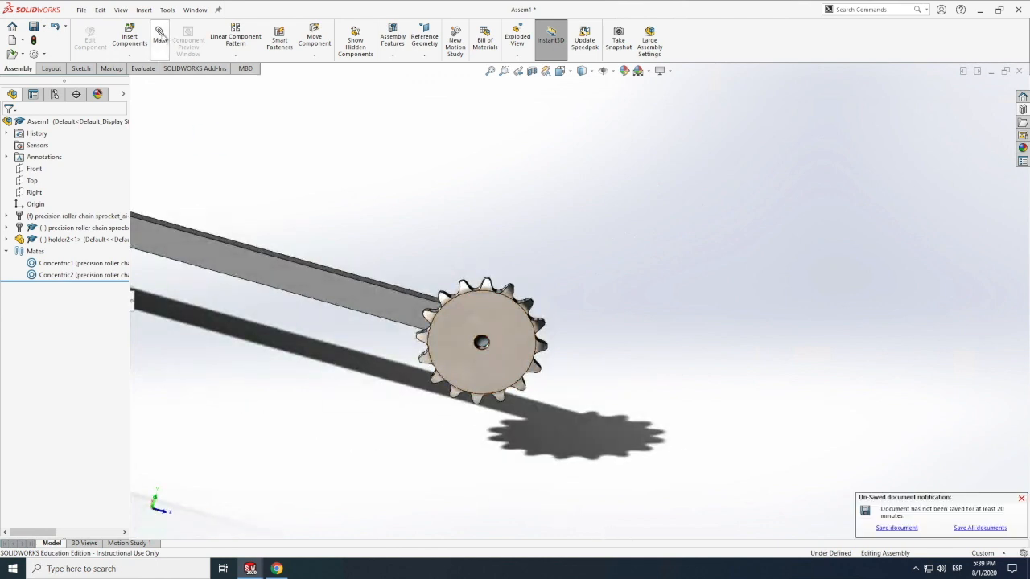
pyautogui.click(160, 36)
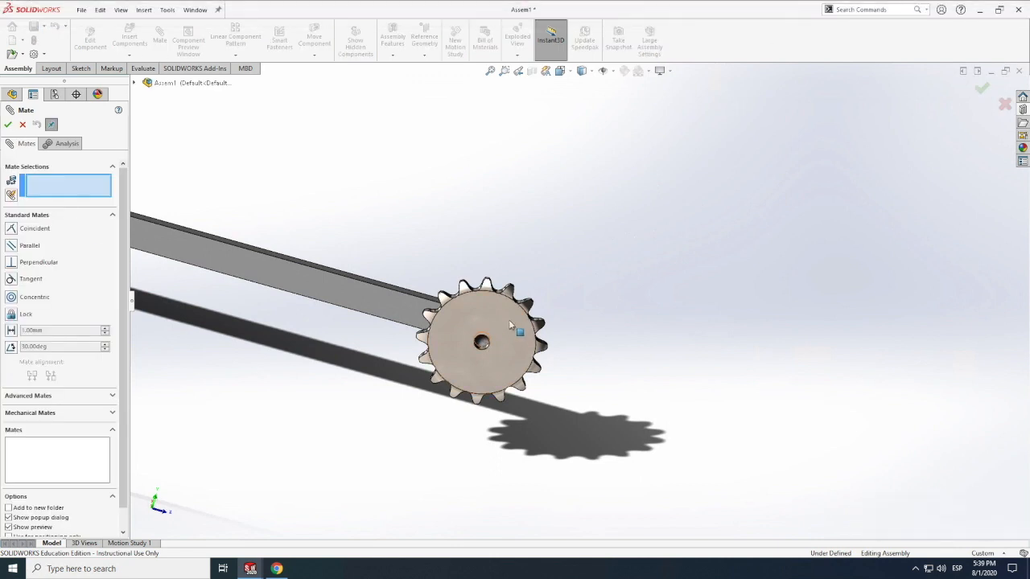
pyautogui.click(487, 347)
pyautogui.click(482, 347)
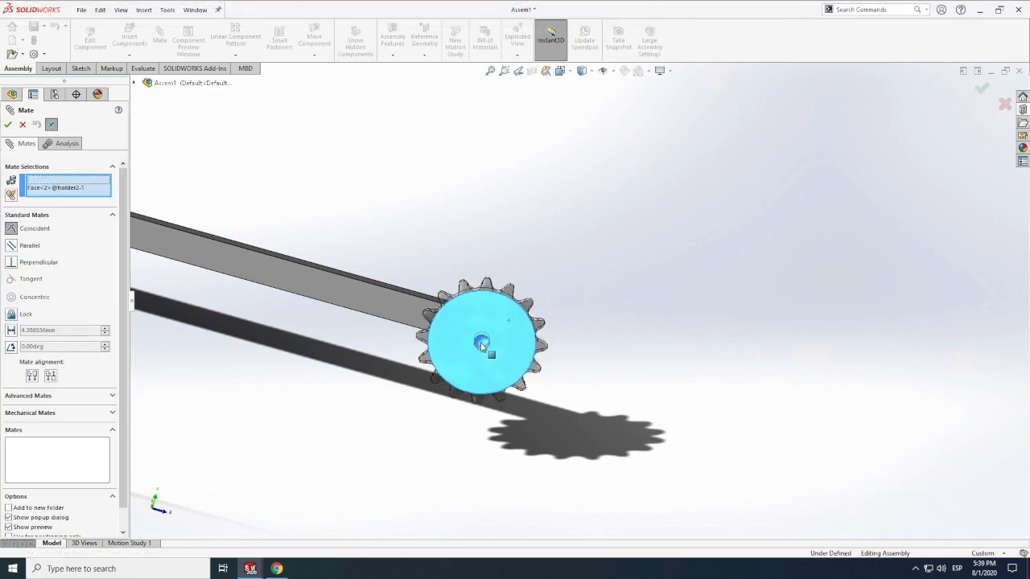
pyautogui.click(8, 124)
# Step: Add a coincident mate between the large sprocket's outer flat face and its holder pin's end face, and finish mating
pyautogui.scroll(5, 799, 350)
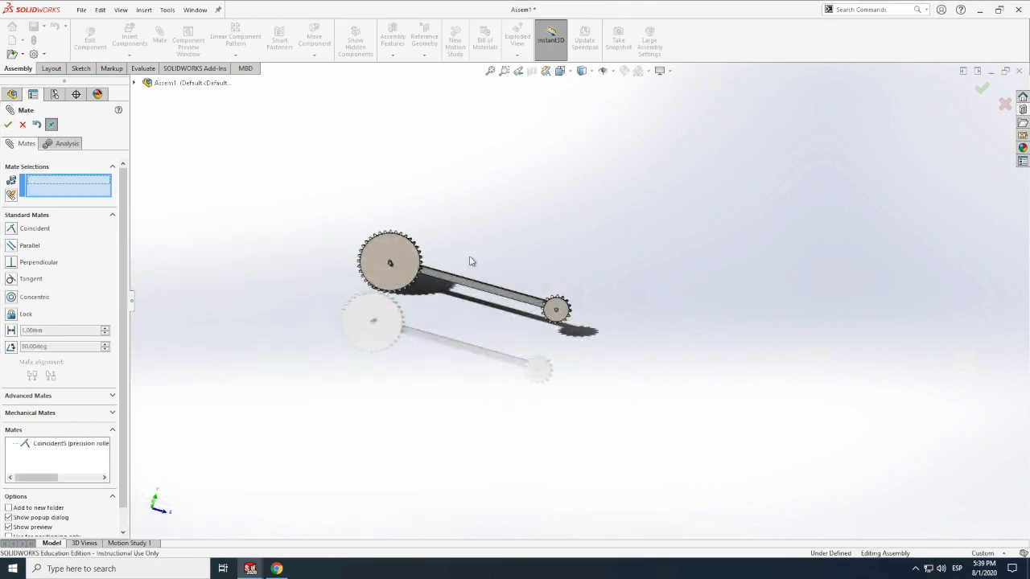
pyautogui.scroll(-4, 432, 280)
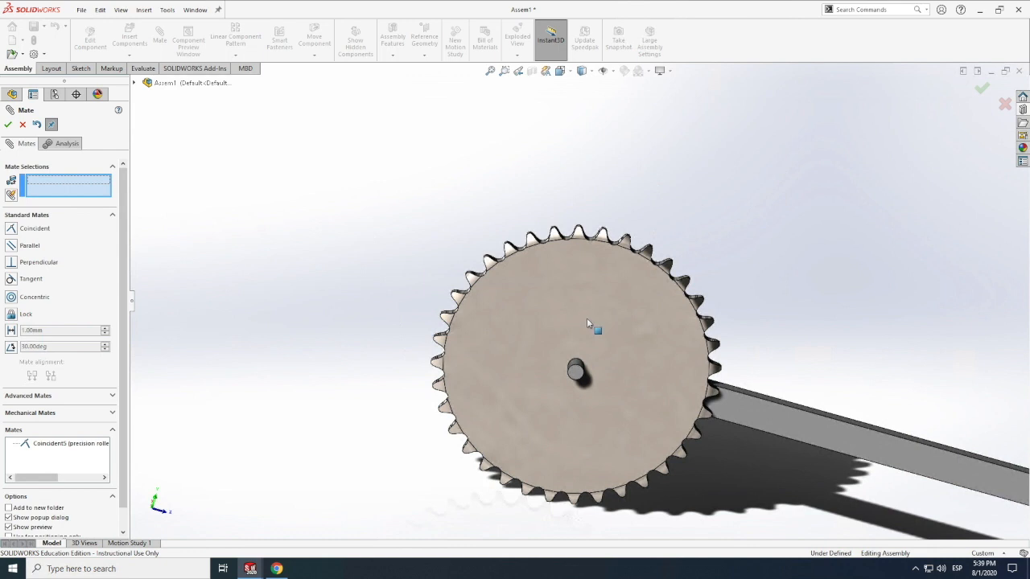
pyautogui.click(578, 378)
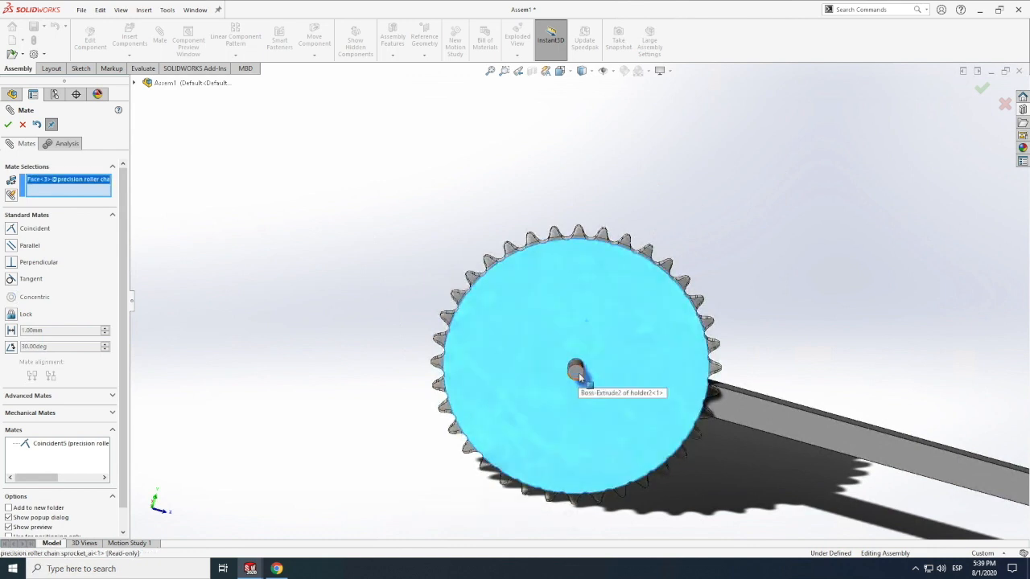
pyautogui.click(579, 378)
pyautogui.click(9, 125)
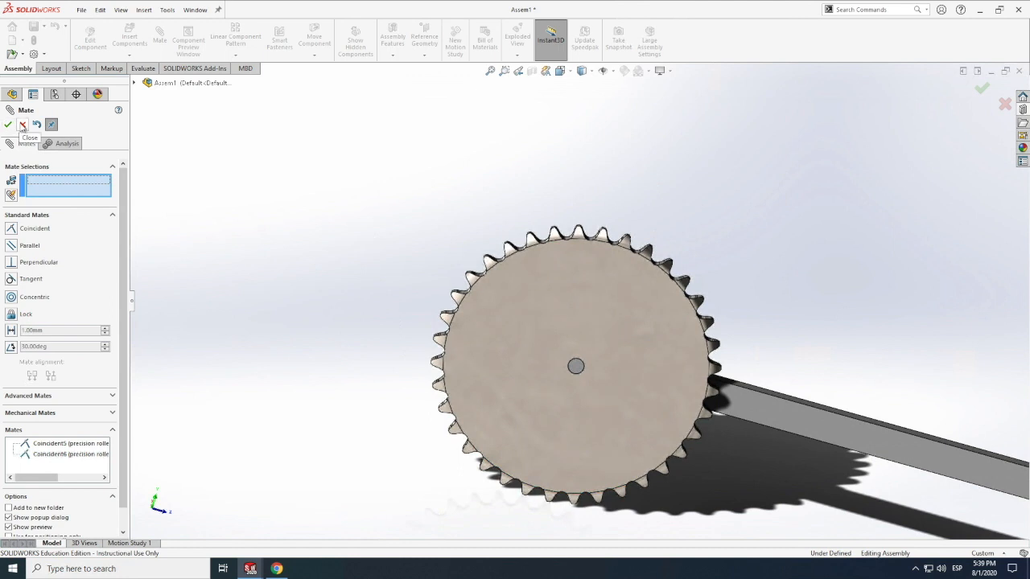
pyautogui.click(22, 126)
# Step: Try to rotate the large sprocket on its pin and examine its features in the assembly tree
pyautogui.click(475, 380)
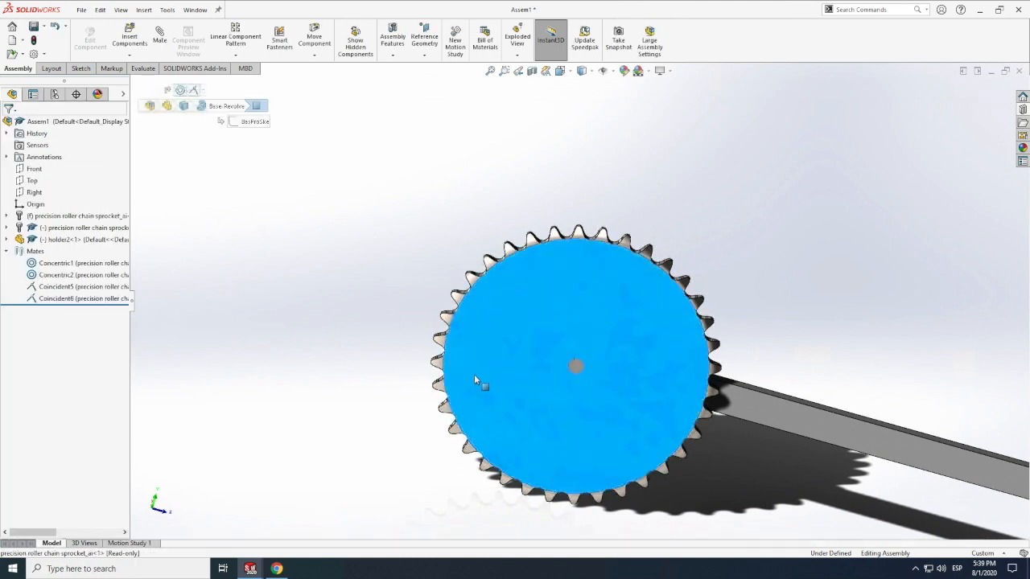
pyautogui.moveTo(474, 376); pyautogui.dragTo(660, 422)
pyautogui.moveTo(504, 363); pyautogui.dragTo(499, 356)
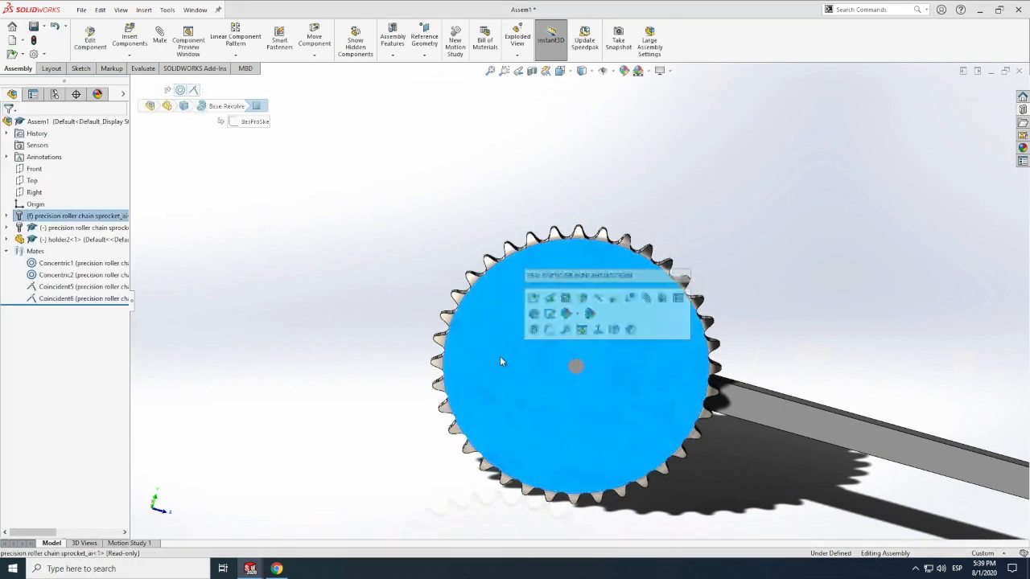
pyautogui.click(8, 217)
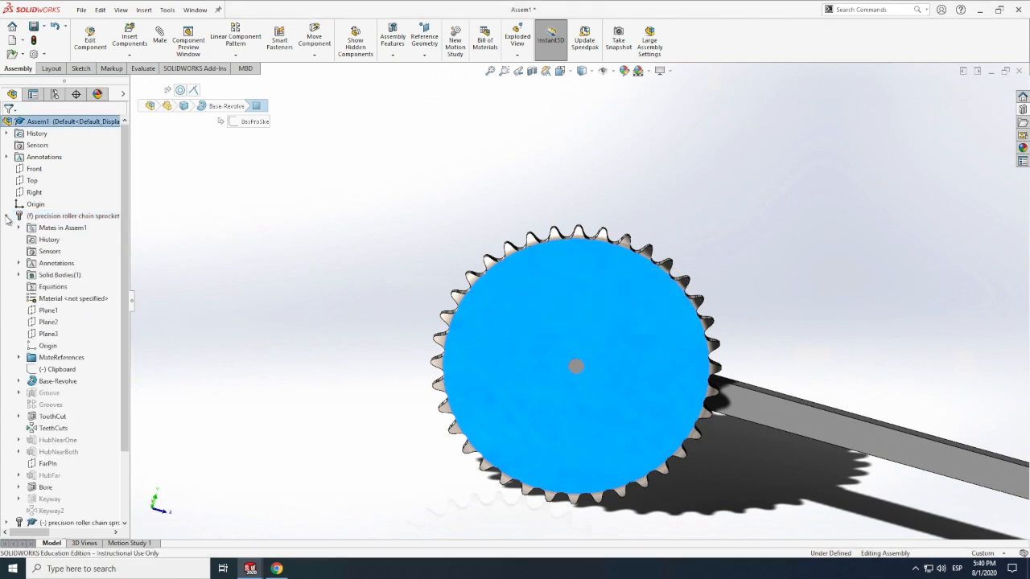
pyautogui.click(7, 216)
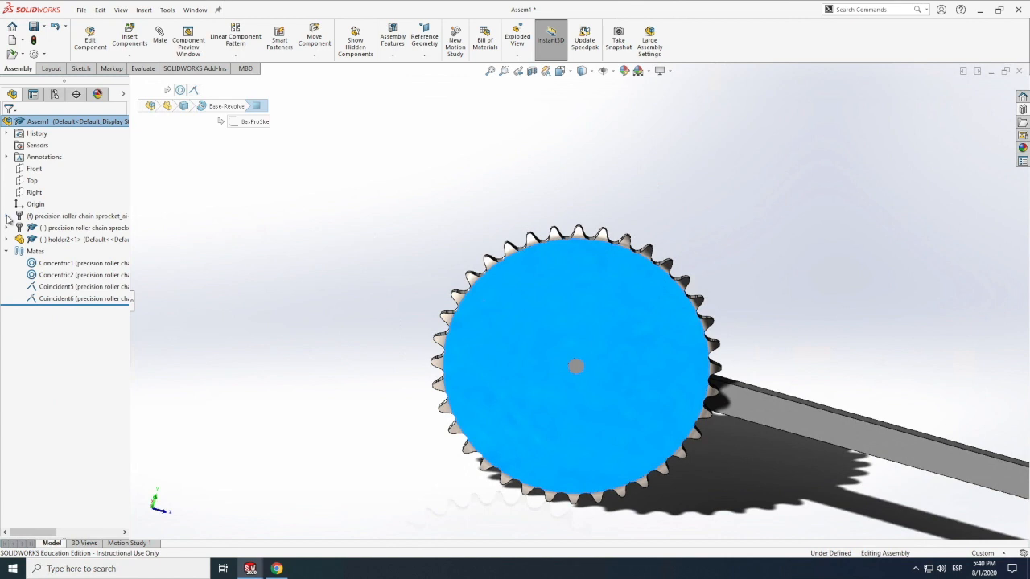
pyautogui.click(666, 398)
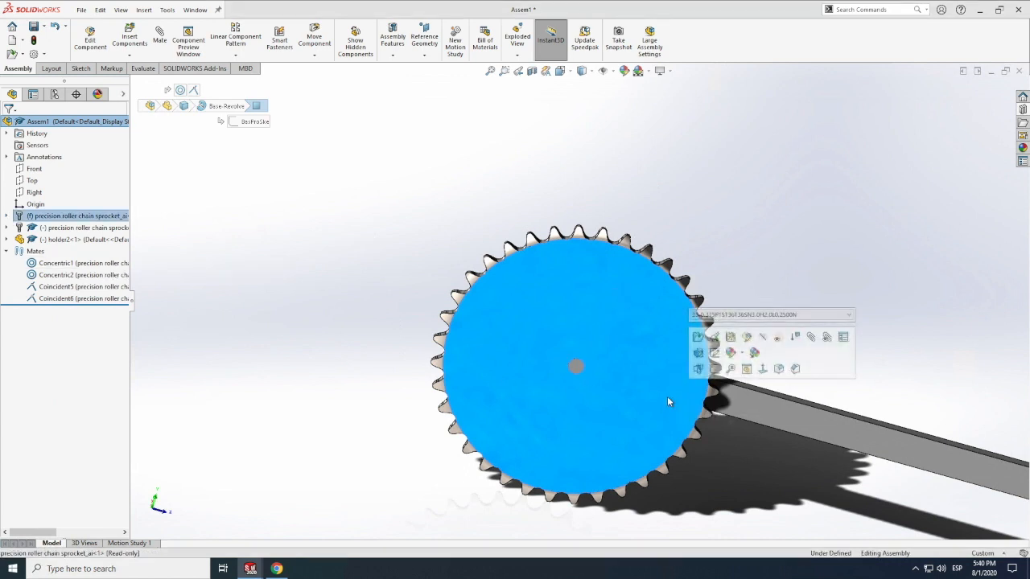
pyautogui.click(782, 343)
# Step: Delete the fixed large sprocket from the assembly together with its dependent mates
pyautogui.click(559, 284)
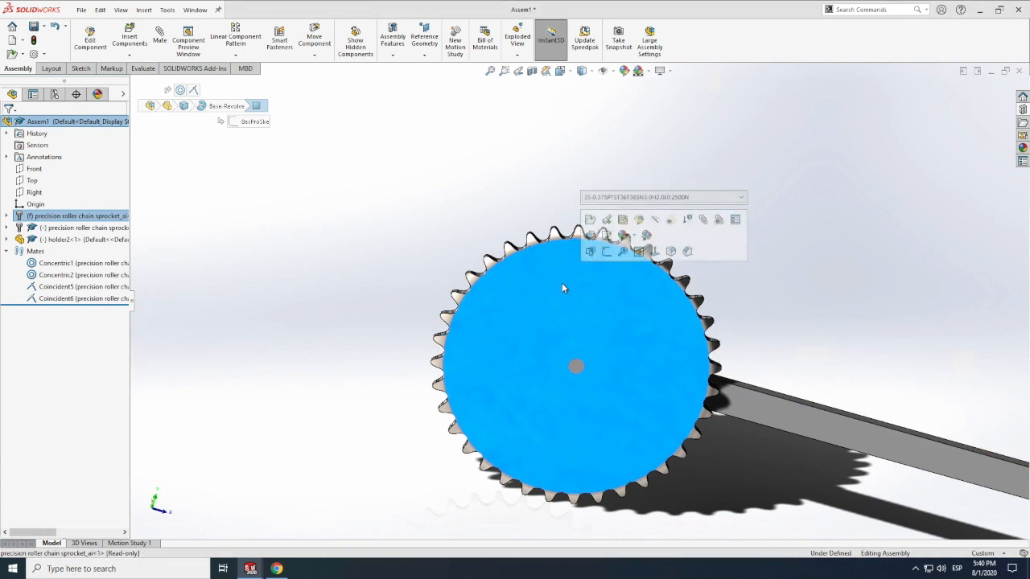
pyautogui.press('Delete')
pyautogui.click(581, 231)
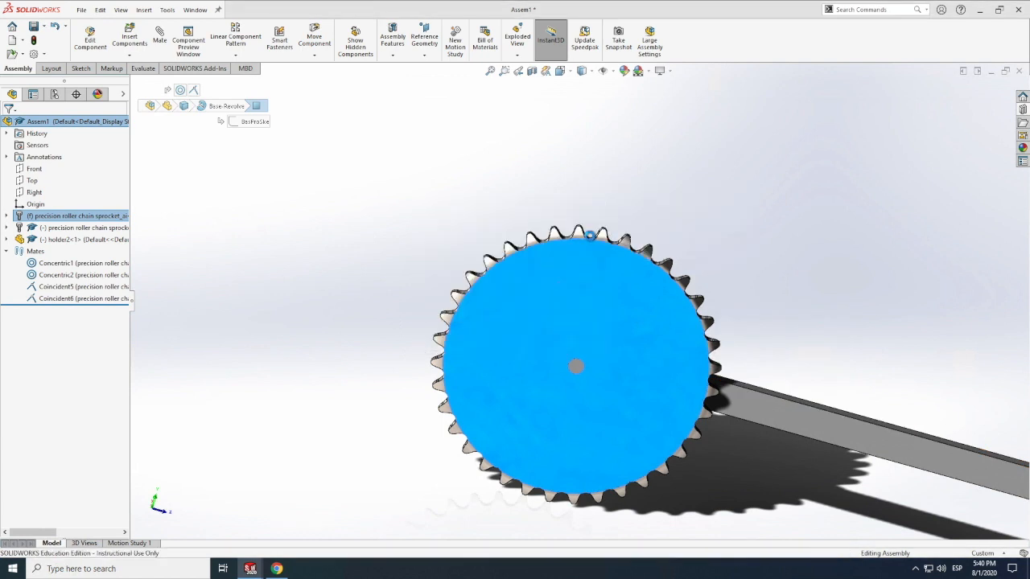
# Step: Move the small sprocket together with the attached holder to a slightly higher position
pyautogui.scroll(3, 527, 284)
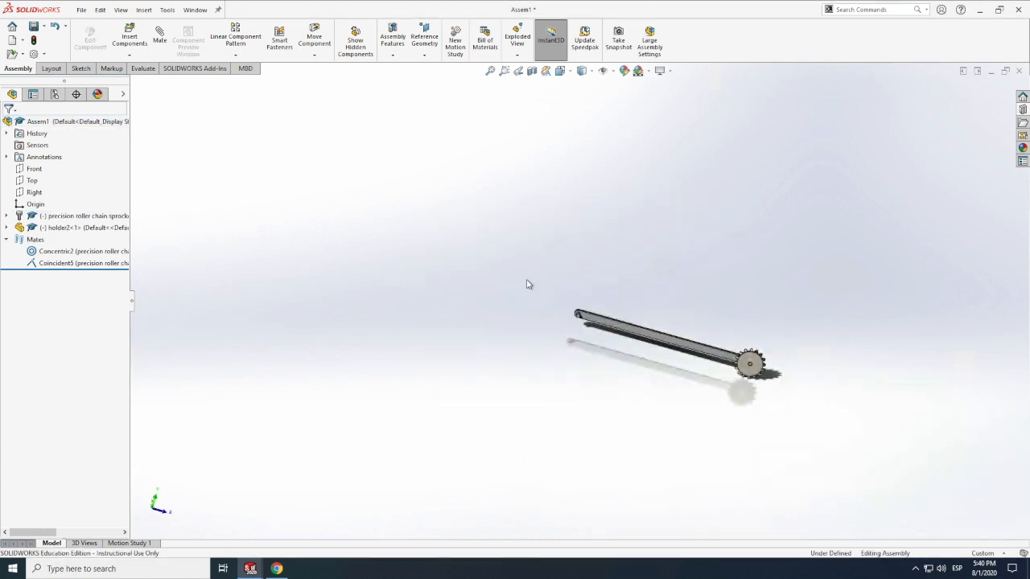
pyautogui.moveTo(753, 366); pyautogui.dragTo(752, 325)
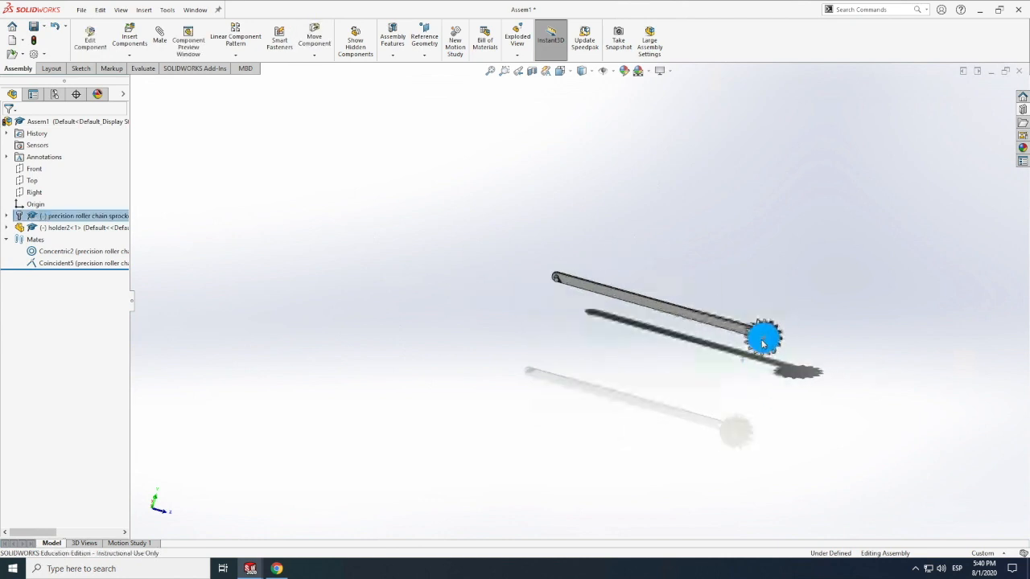
pyautogui.scroll(-3, 752, 325)
pyautogui.scroll(-1, 752, 323)
pyautogui.click(795, 322)
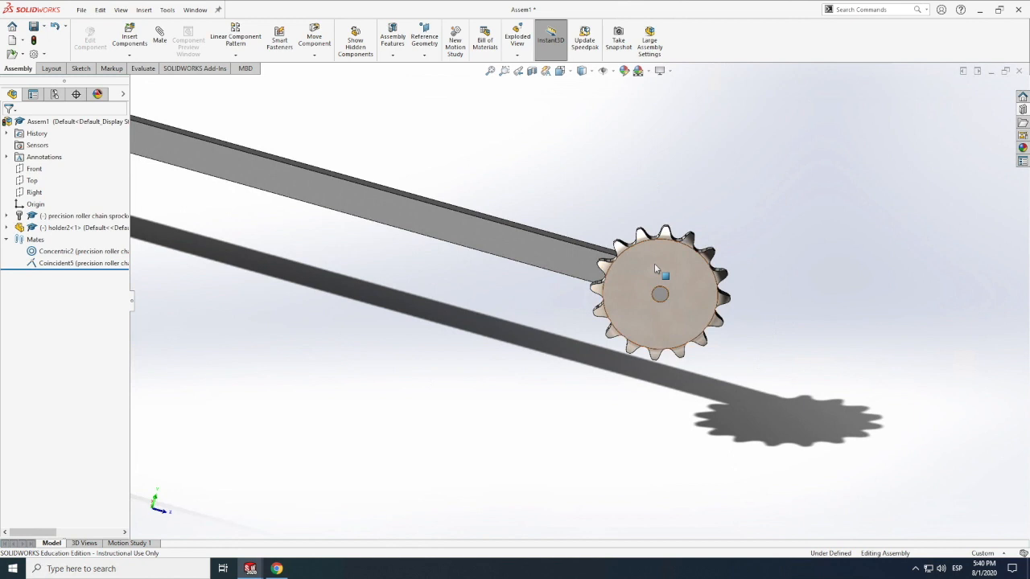
# Step: Delete the small sprocket and its dependent mates, keeping only the holder in the assembly
pyautogui.click(655, 264)
pyautogui.press('Delete')
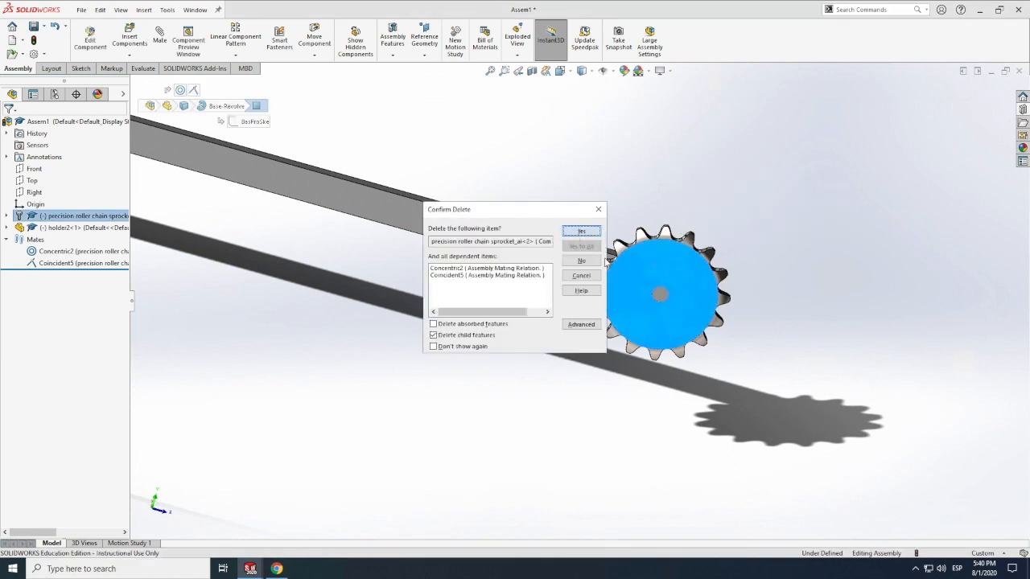
pyautogui.click(580, 231)
pyautogui.click(584, 264)
pyautogui.scroll(5, 715, 342)
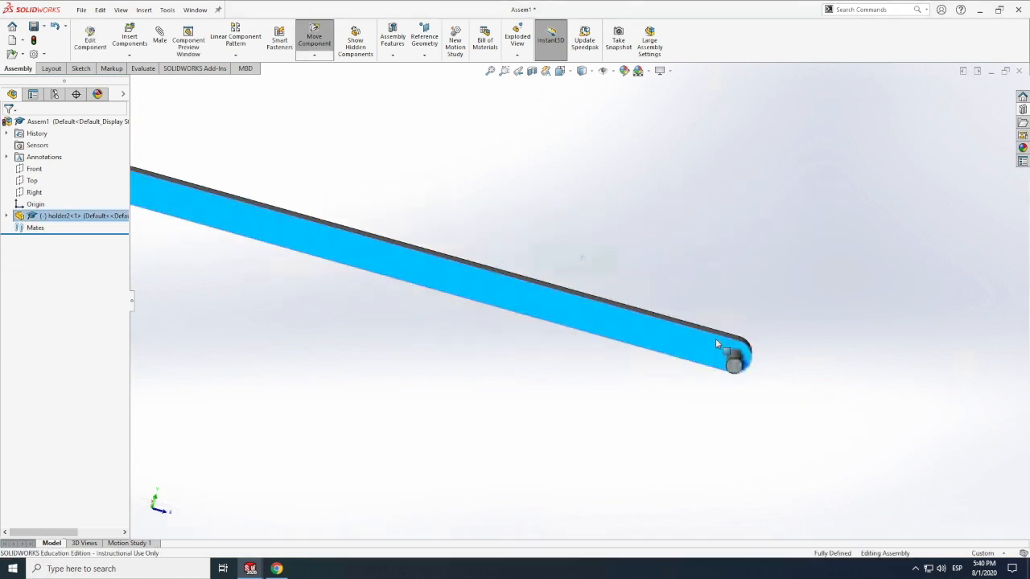
pyautogui.scroll(-1, 305, 195)
pyautogui.scroll(-1, 311, 233)
pyautogui.scroll(-1, 464, 279)
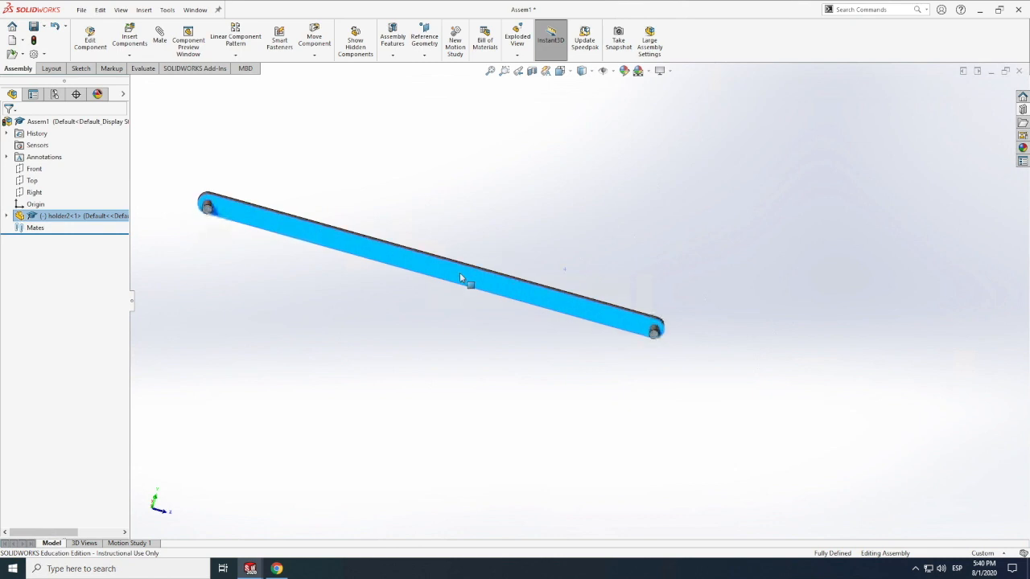
pyautogui.scroll(-2, 459, 272)
pyautogui.scroll(4, 460, 272)
pyautogui.click(480, 233)
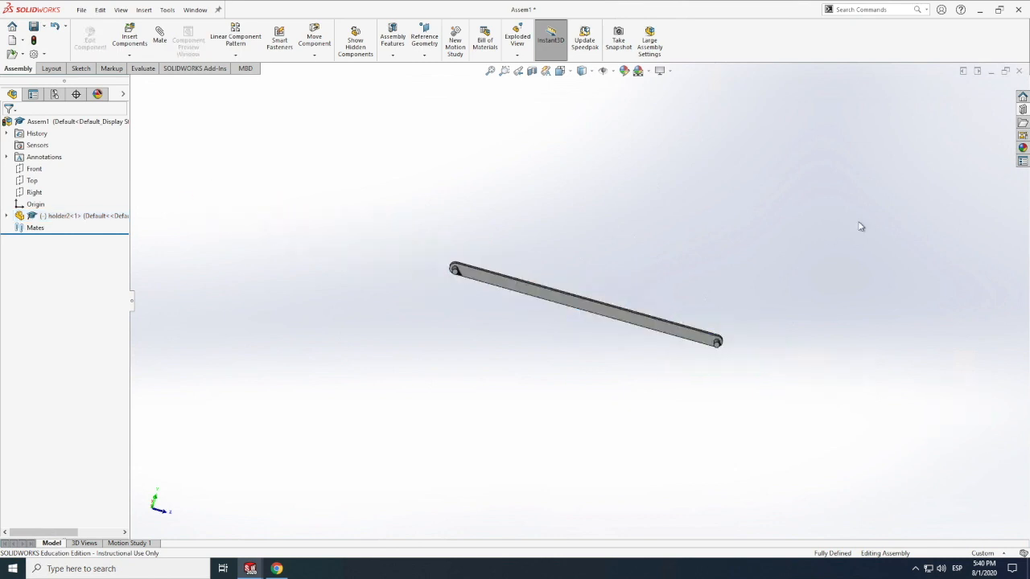
pyautogui.click(1023, 110)
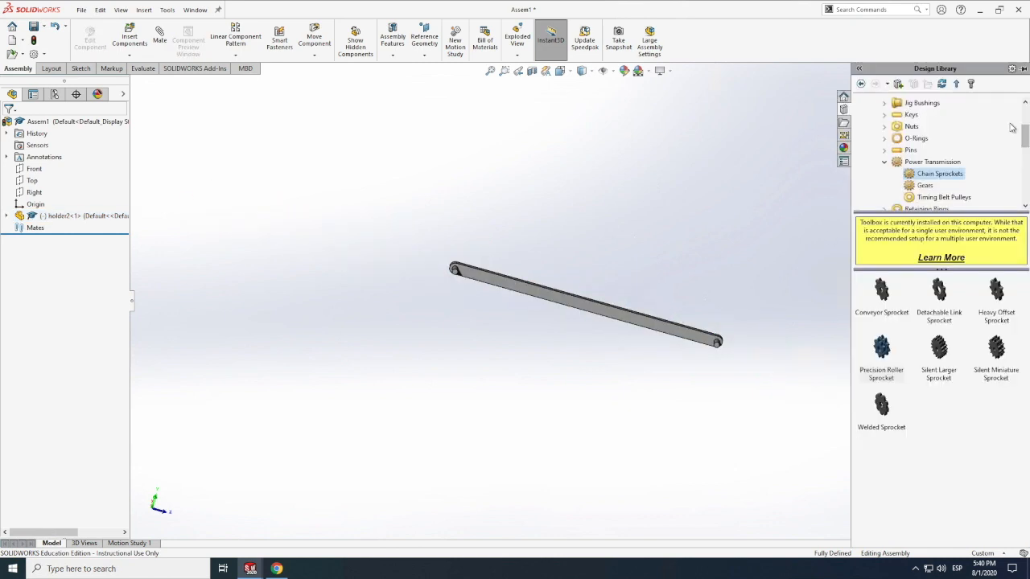
pyautogui.moveTo(881, 348); pyautogui.dragTo(678, 376)
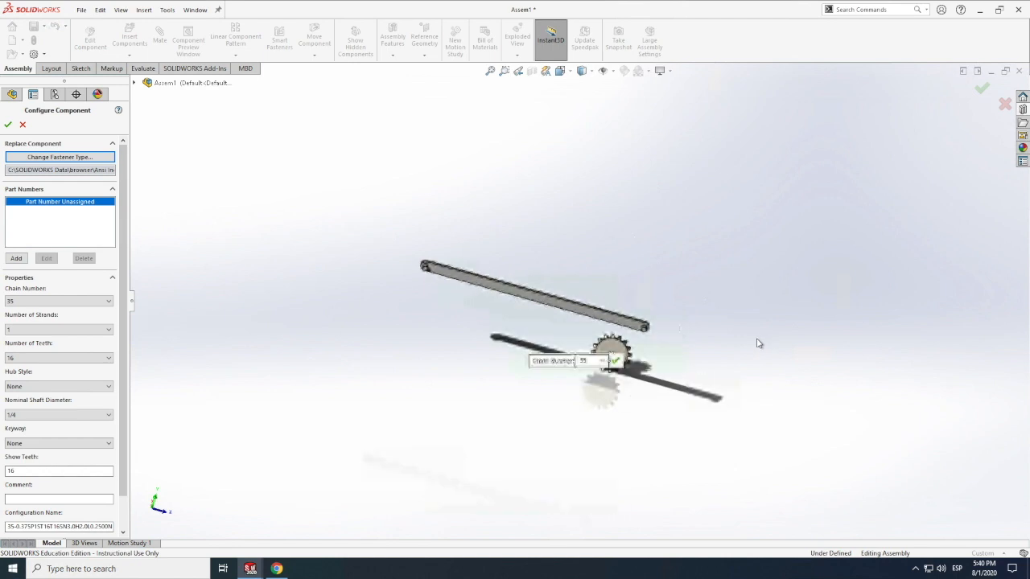
pyautogui.press('Escape')
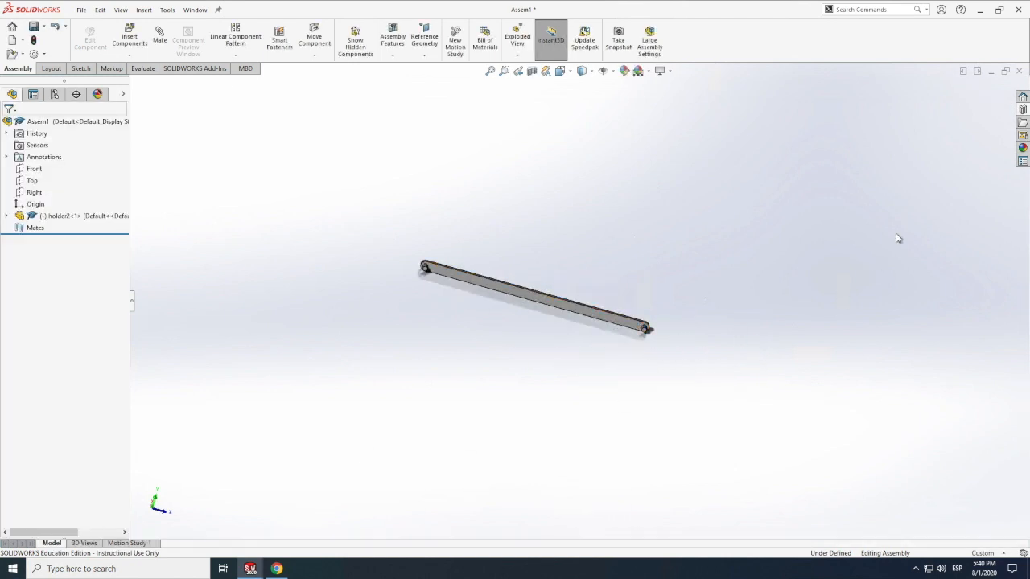
# Step: Insert one Precision Roller Sprocket from the Toolbox below the holder with chain number 35, 16 teeth and a 1/4 shaft diameter
pyautogui.click(1023, 111)
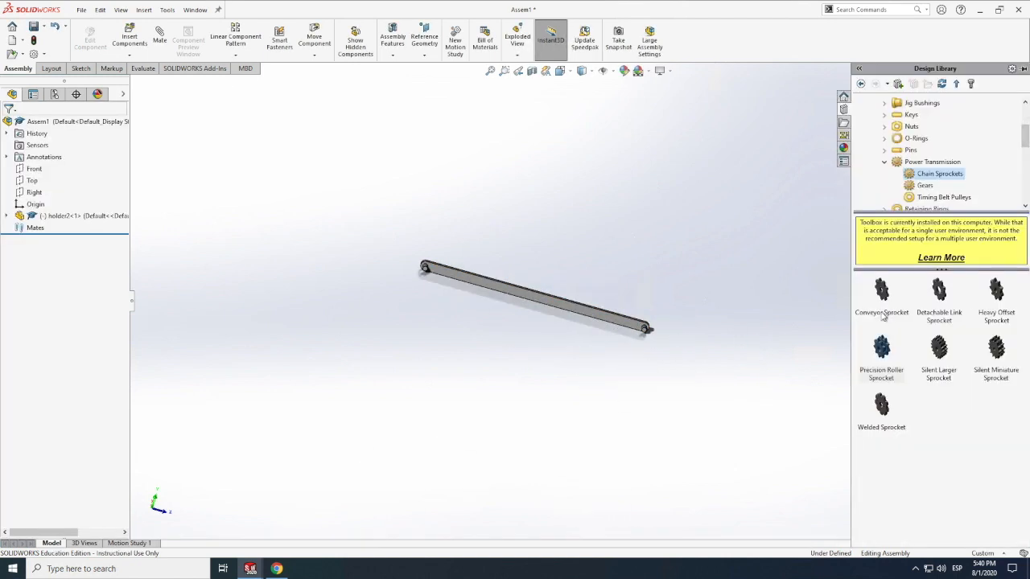
pyautogui.moveTo(884, 348); pyautogui.dragTo(635, 362)
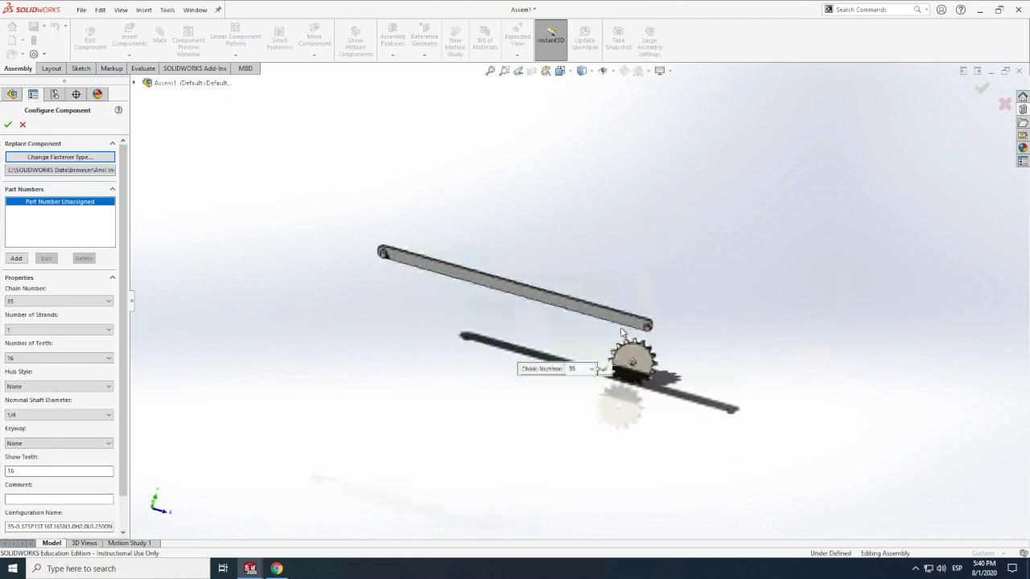
pyautogui.scroll(-8, 618, 334)
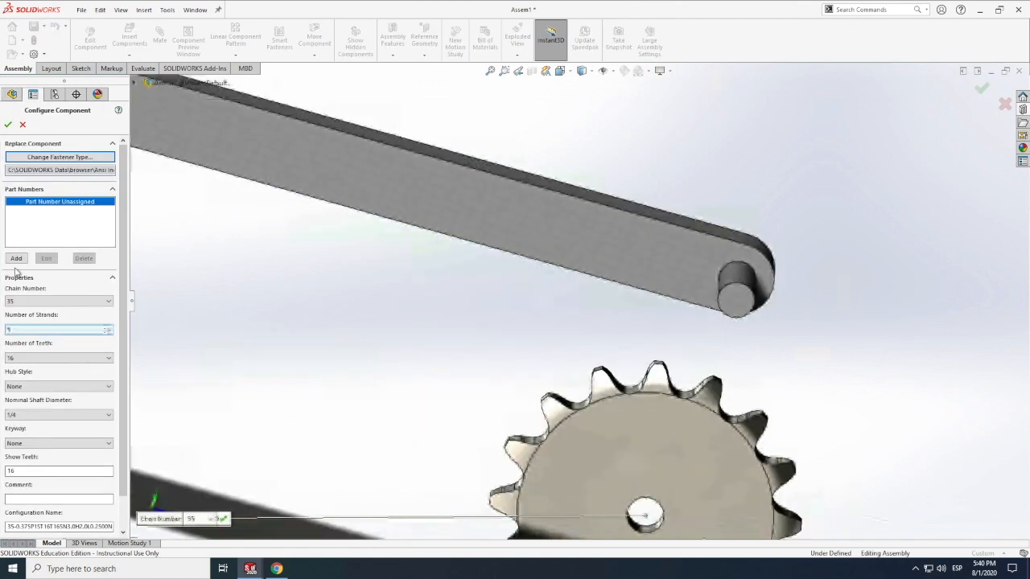
pyautogui.click(8, 125)
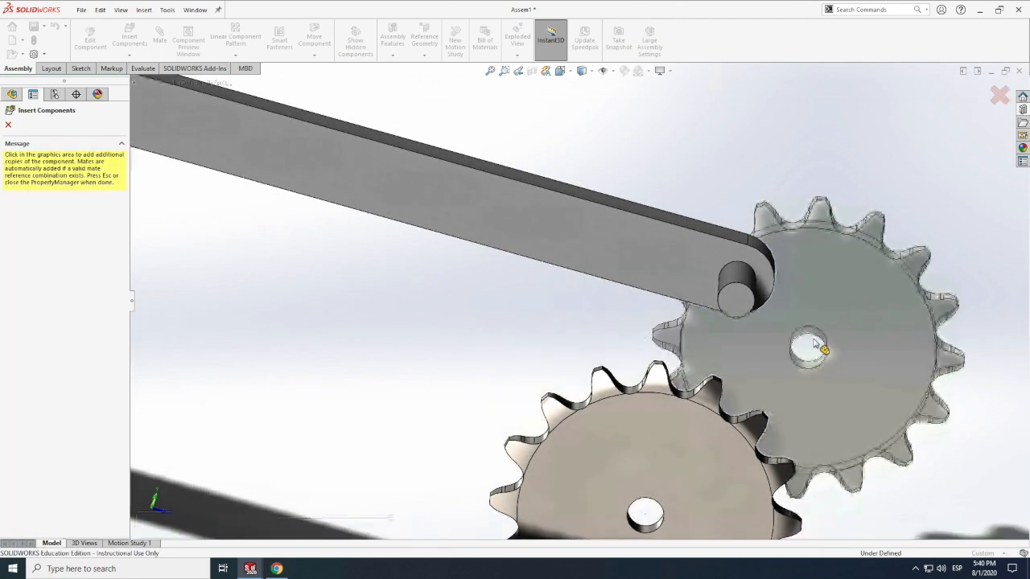
pyautogui.press('Escape')
pyautogui.press('f')
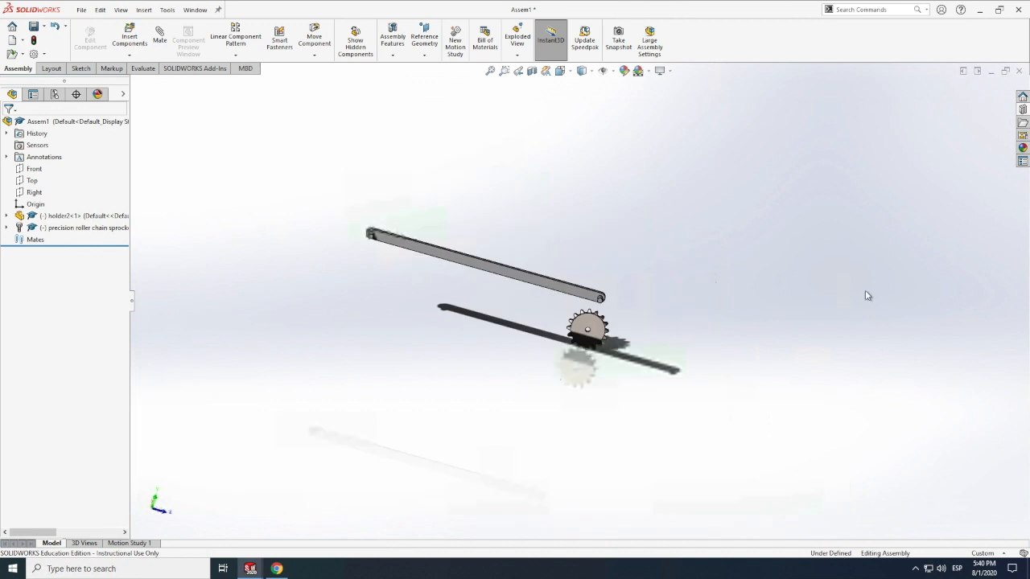
# Step: Insert one Precision Roller Sprocket from the Toolbox below the holder's upper end with chain number 35, 36 teeth and a 1/4 shaft diameter
pyautogui.click(1023, 109)
pyautogui.moveTo(891, 348); pyautogui.dragTo(368, 307)
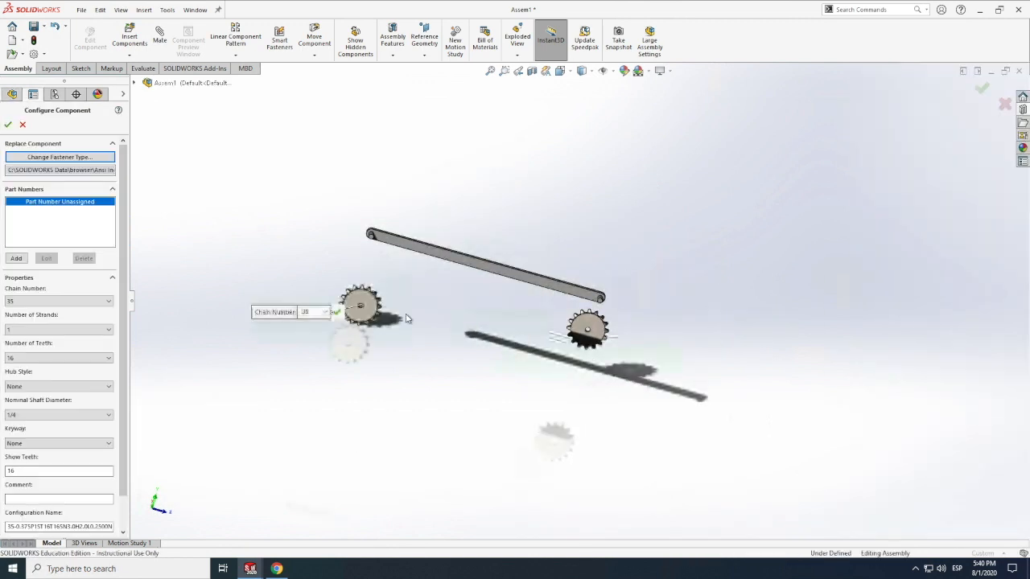
pyautogui.click(24, 359)
pyautogui.scroll(-3, 28, 416)
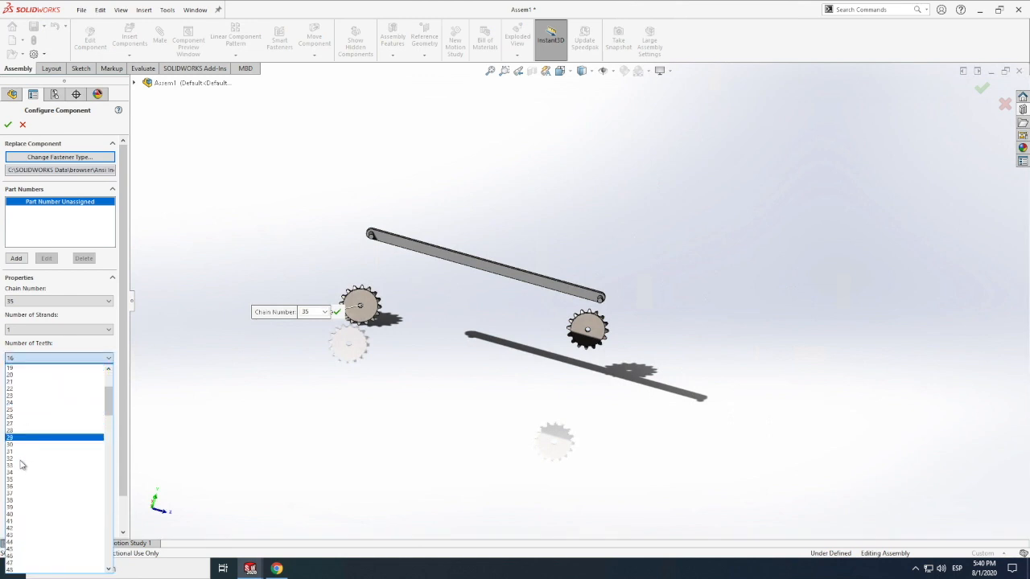
pyautogui.click(21, 486)
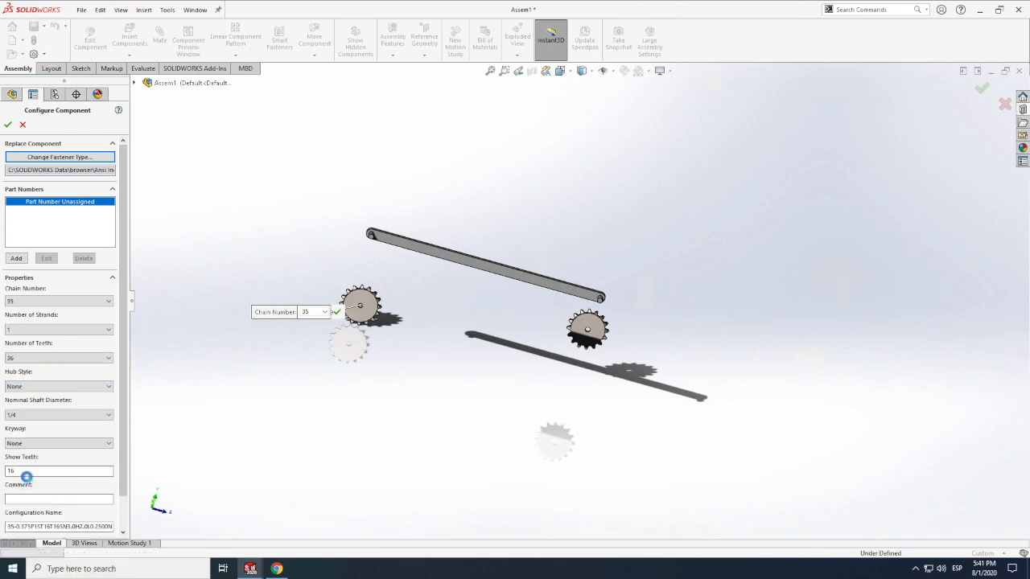
pyautogui.click(336, 312)
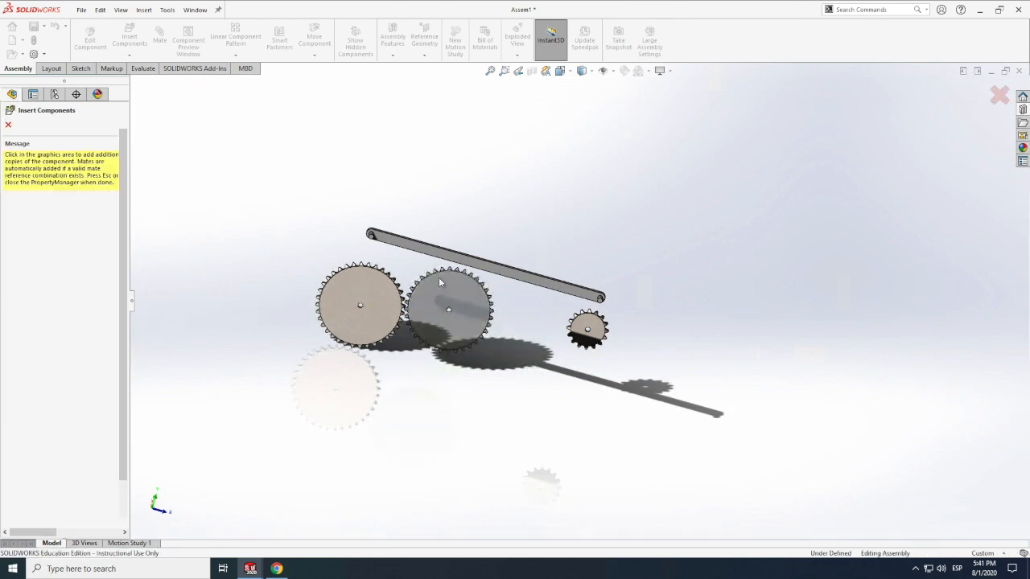
pyautogui.press('Escape')
# Step: Add a concentric mate between the large sprocket's bore and the pin at the holder's upper end
pyautogui.scroll(5, 384, 228)
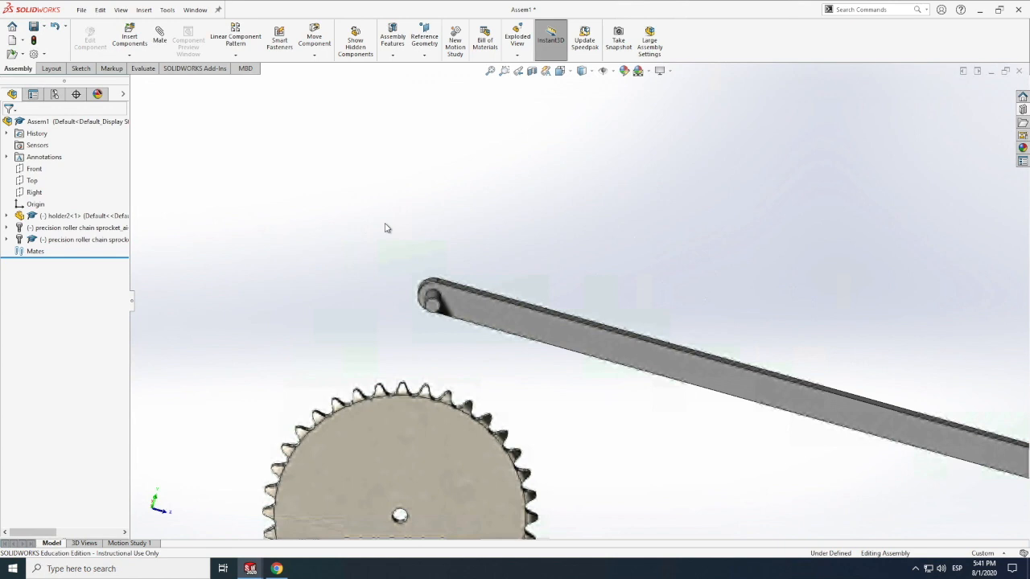
pyautogui.click(159, 41)
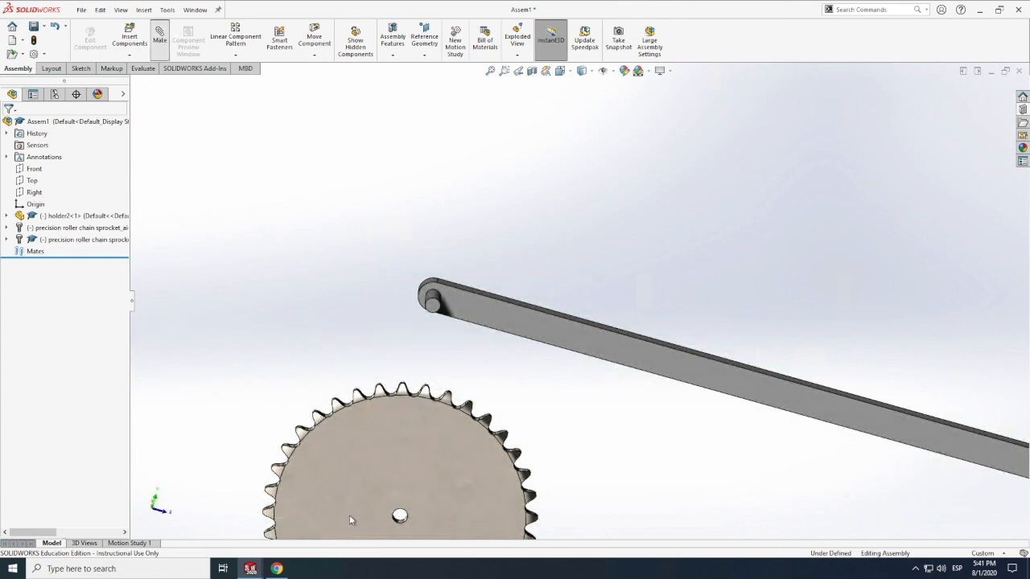
pyautogui.click(400, 515)
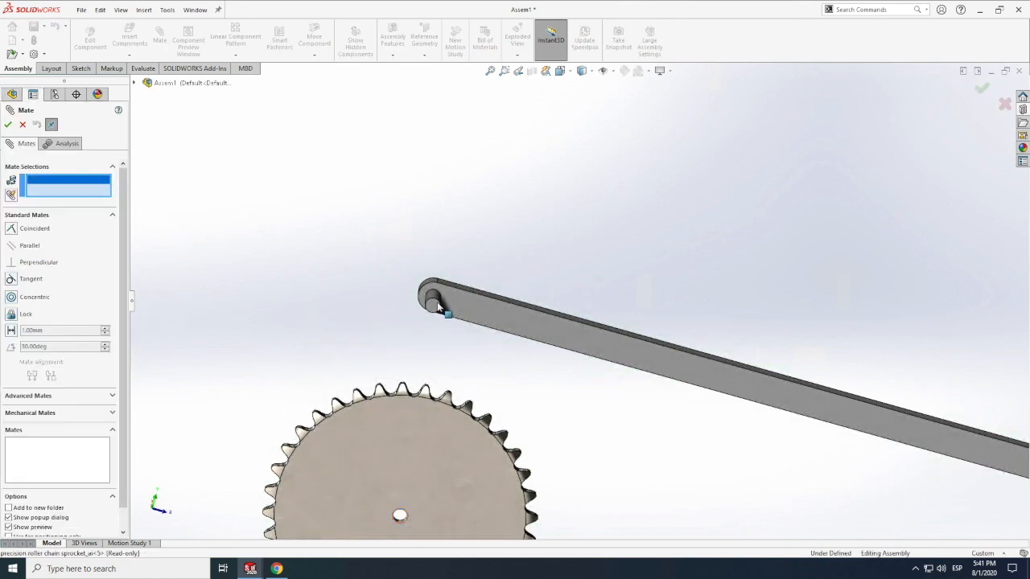
pyautogui.click(434, 303)
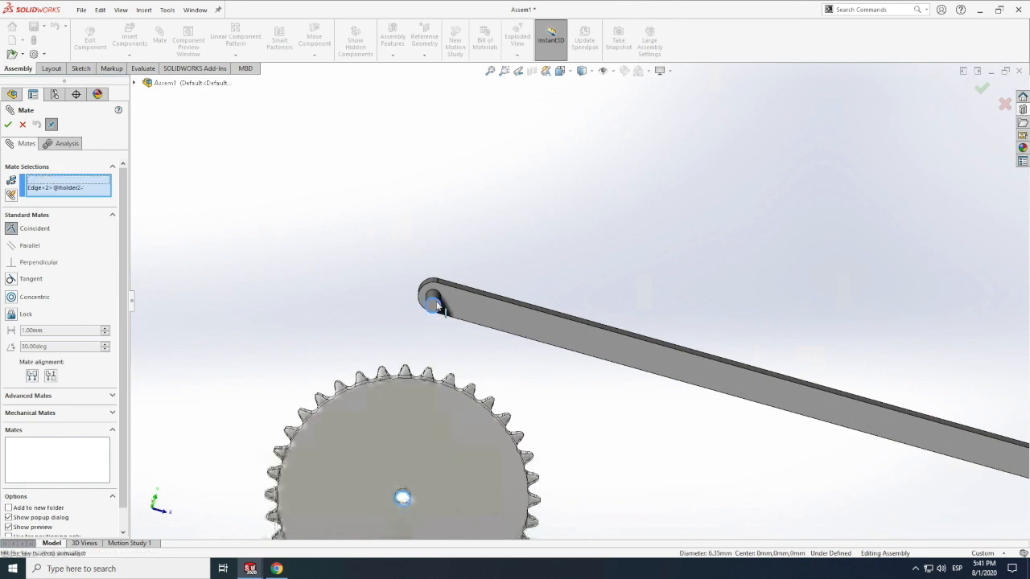
pyautogui.click(14, 301)
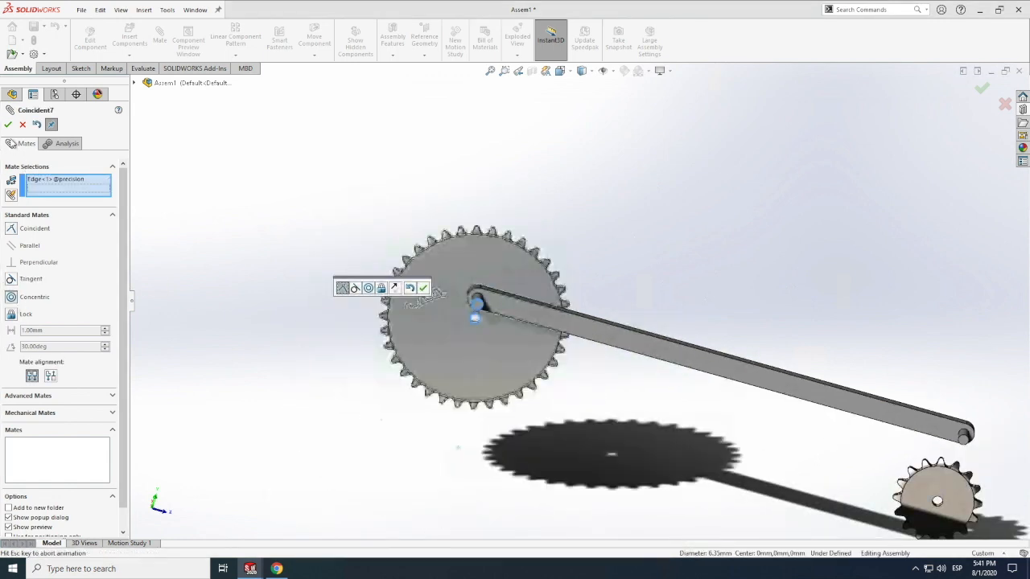
pyautogui.click(8, 125)
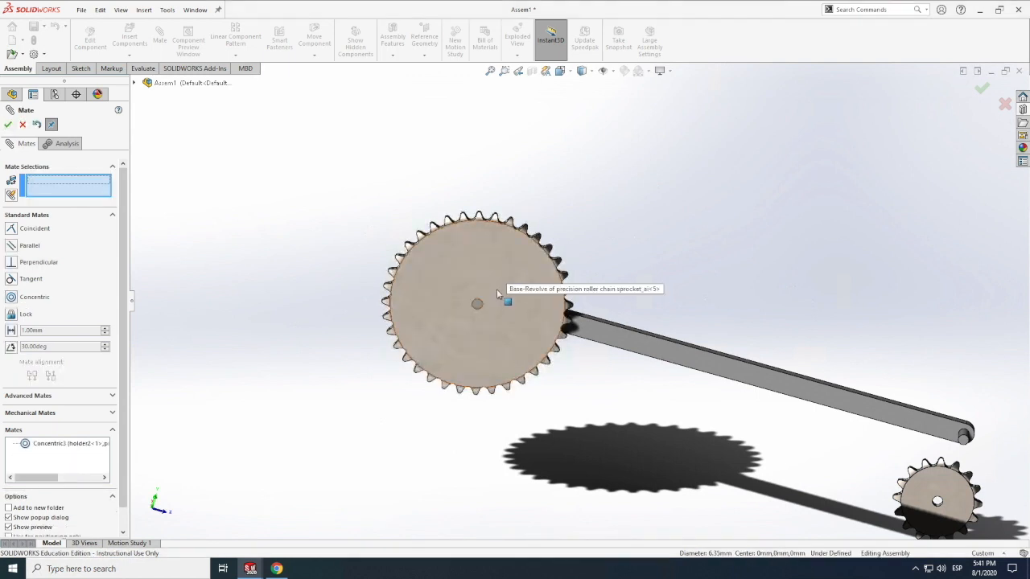
# Step: Add a coincident mate between the large sprocket's front face and the end face of the holder's pin
pyautogui.click(506, 277)
pyautogui.click(478, 307)
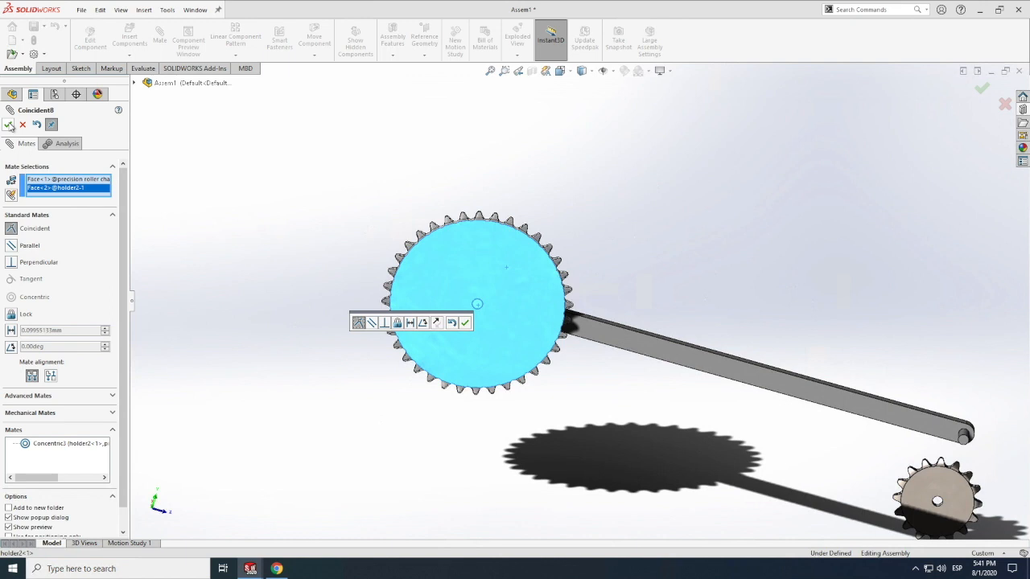
pyautogui.click(9, 125)
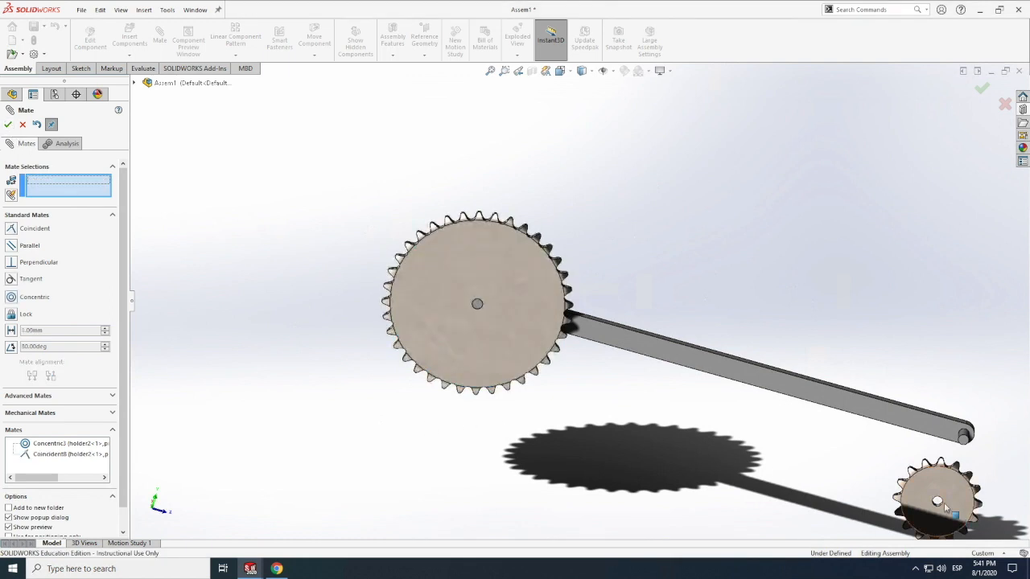
# Step: Add a concentric mate between the small sprocket's bore and the pin at the holder's lower end
pyautogui.click(938, 502)
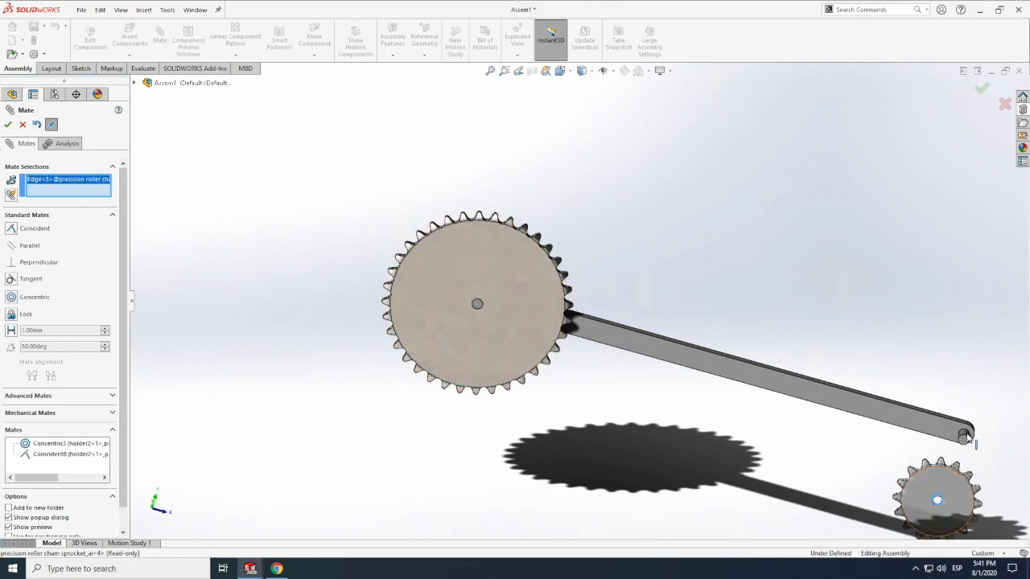
pyautogui.click(968, 434)
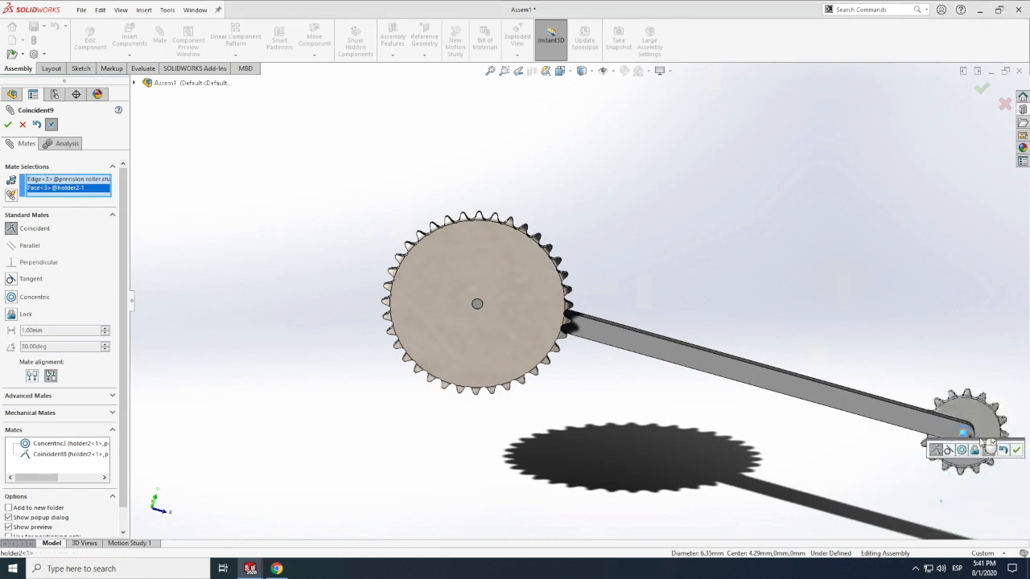
pyautogui.click(11, 296)
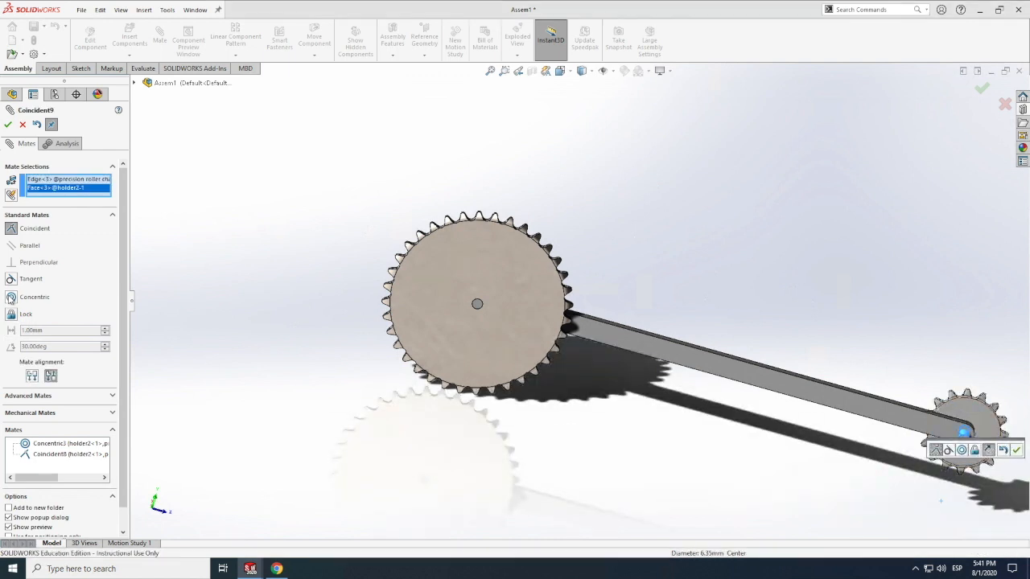
pyautogui.click(8, 124)
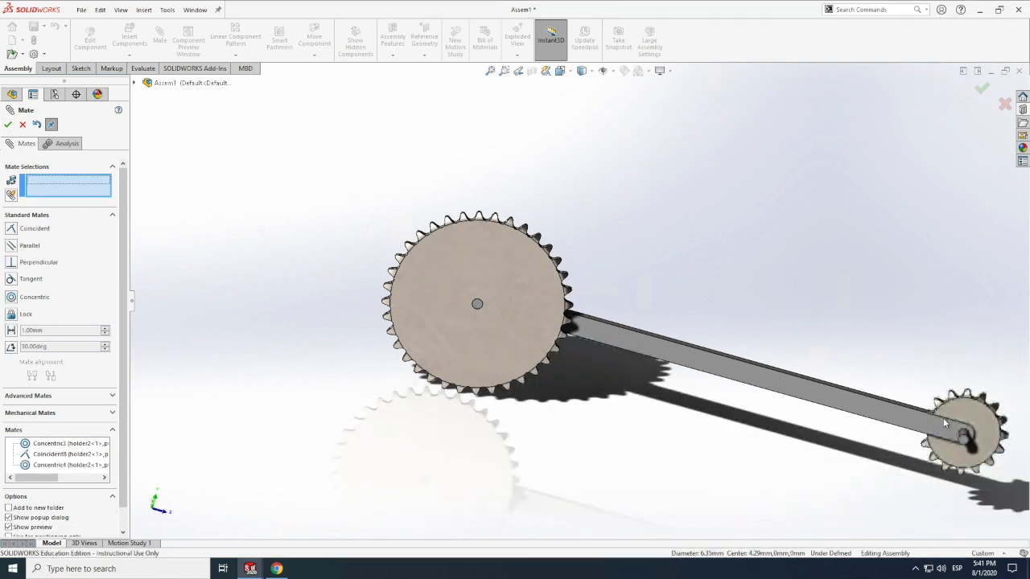
# Step: Add a coincident mate between the small sprocket's front face and the end face of its pin, and finish mating
pyautogui.click(969, 446)
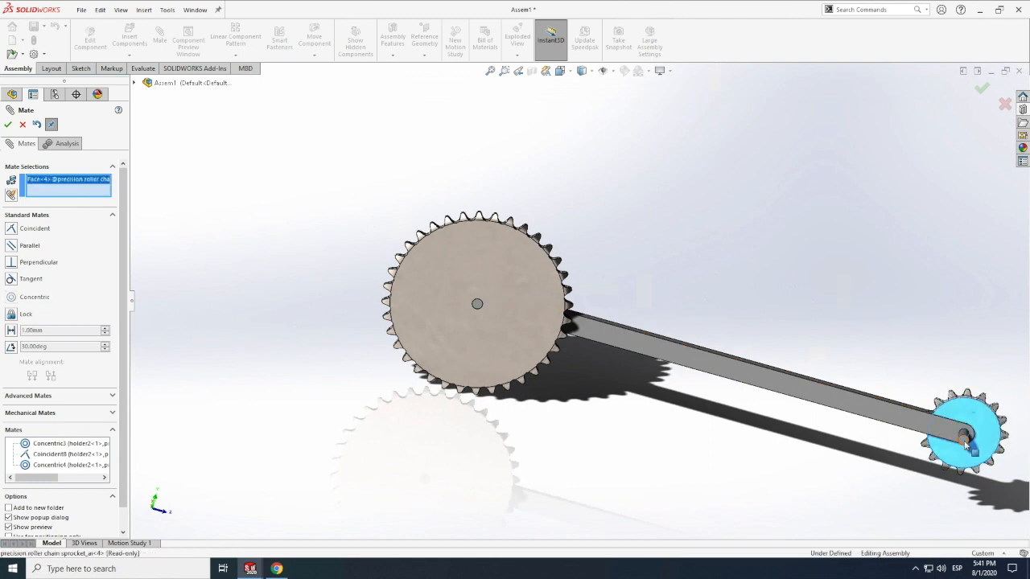
pyautogui.click(912, 447)
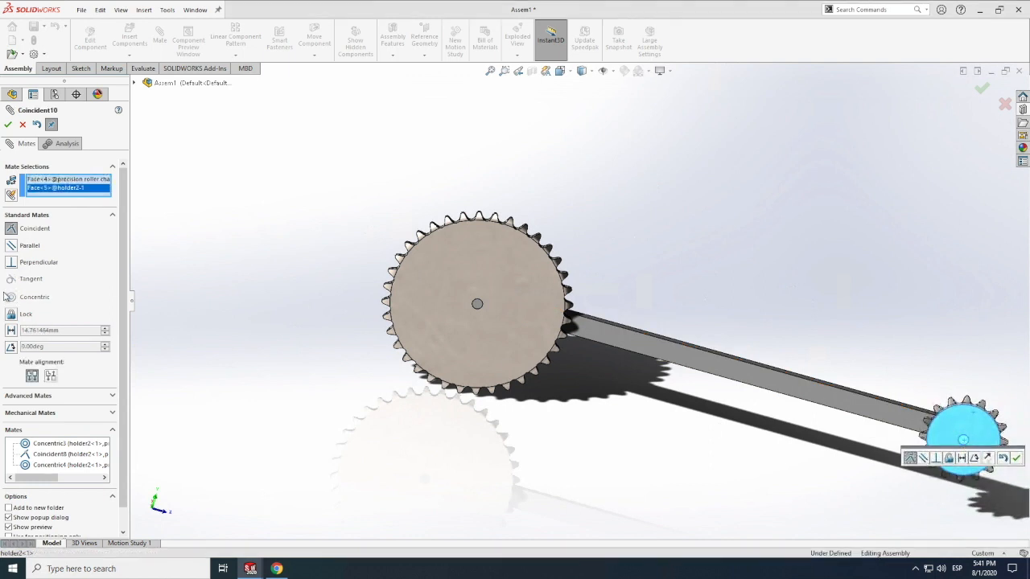
pyautogui.click(8, 124)
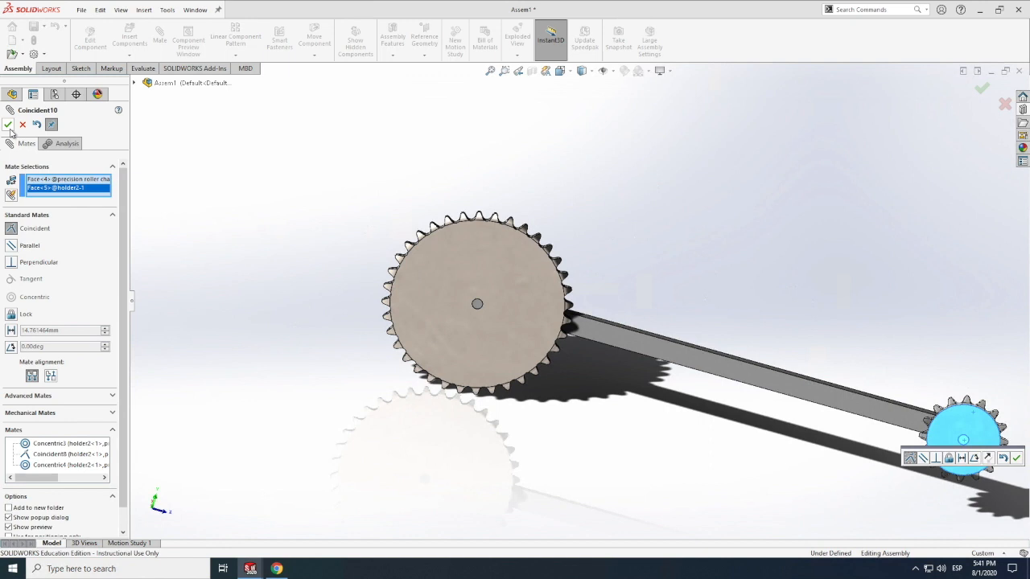
pyautogui.click(22, 126)
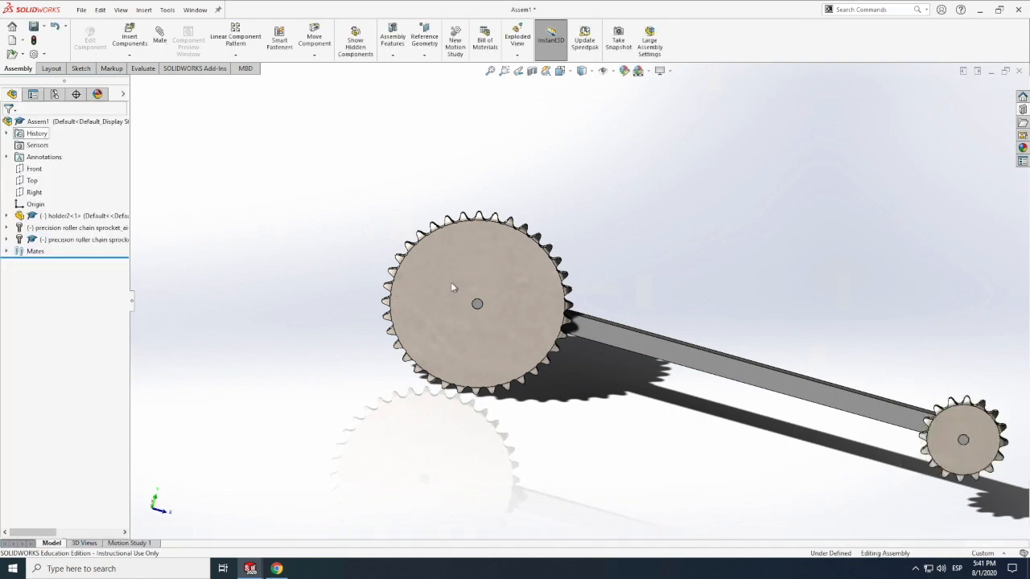
# Step: Move the large sprocket together with the holder and small sprocket to a slightly lower position
pyautogui.moveTo(440, 232); pyautogui.dragTo(382, 291)
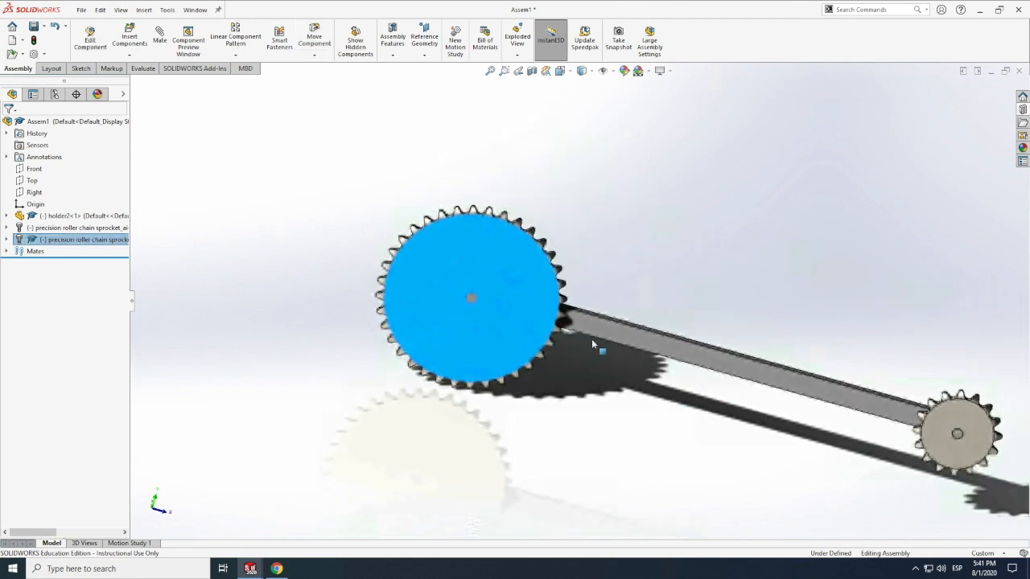
pyautogui.click(612, 331)
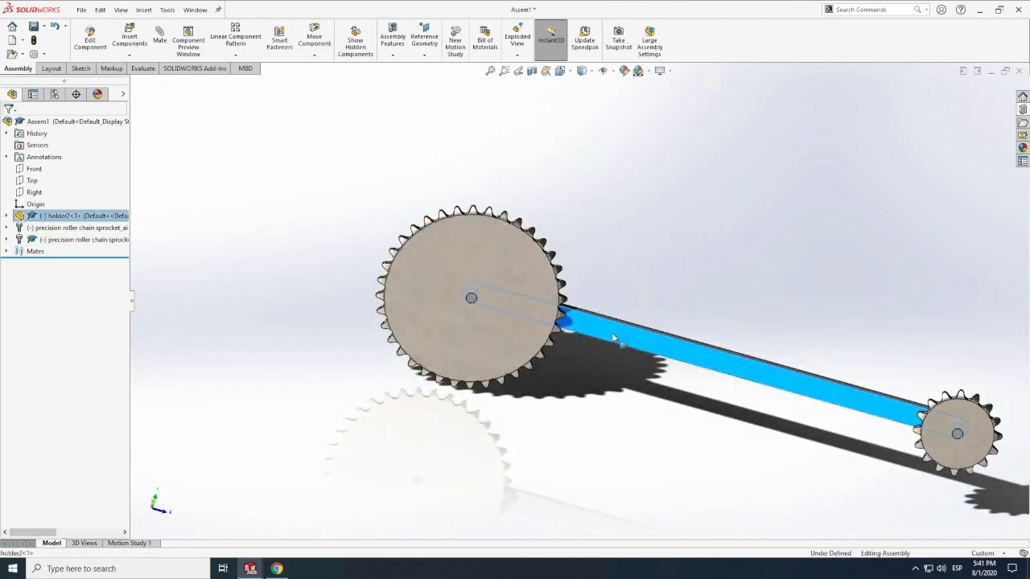
pyautogui.rightClick(612, 331)
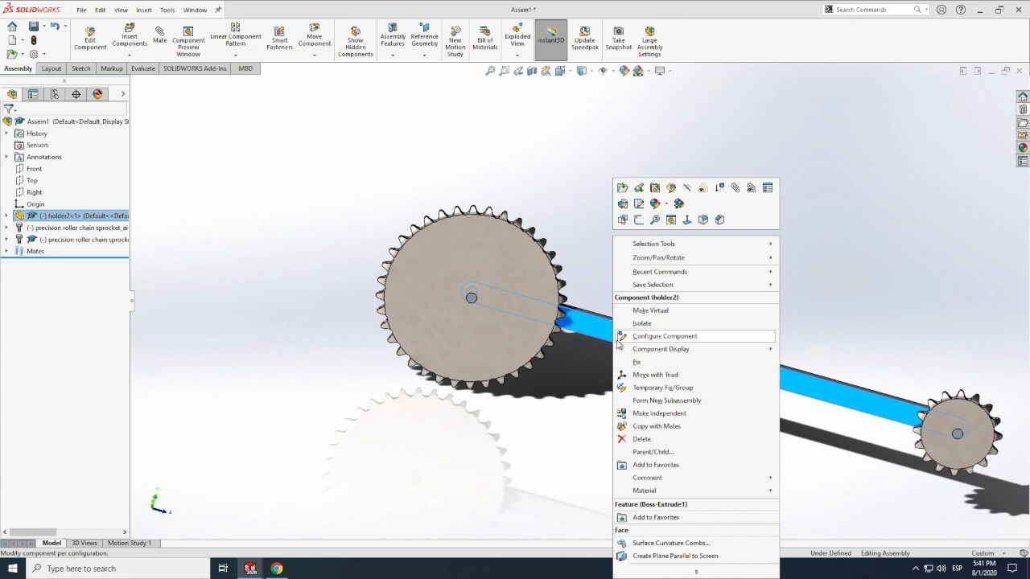
pyautogui.click(560, 251)
pyautogui.click(532, 323)
pyautogui.moveTo(532, 322); pyautogui.dragTo(476, 350)
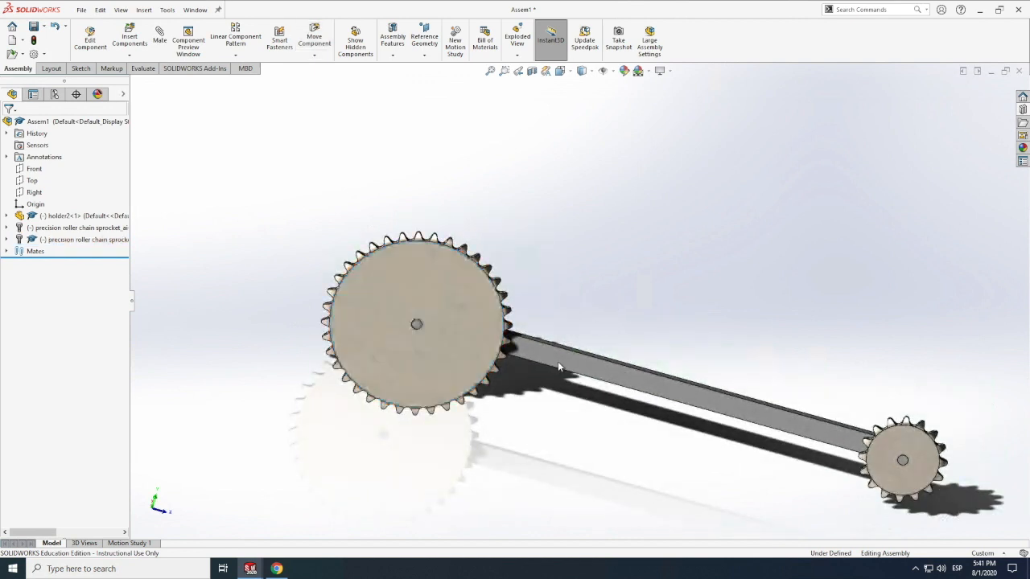
# Step: Fix the holder component in place in the assembly
pyautogui.click(561, 357)
pyautogui.rightClick(562, 356)
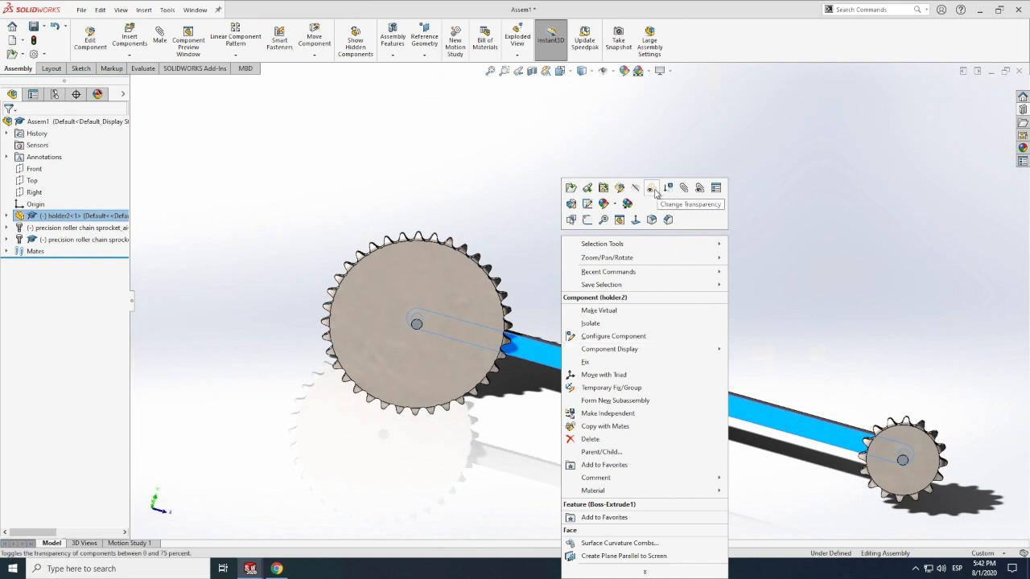
pyautogui.click(584, 361)
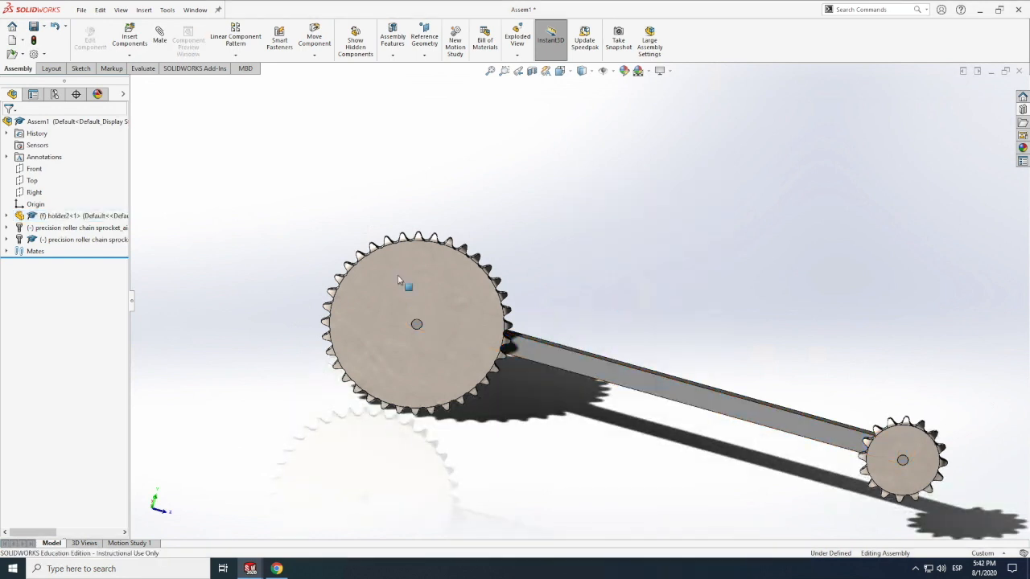
# Step: Turn the large and the small sprocket on the fixed holder to test their rotation
pyautogui.moveTo(345, 349); pyautogui.dragTo(364, 303)
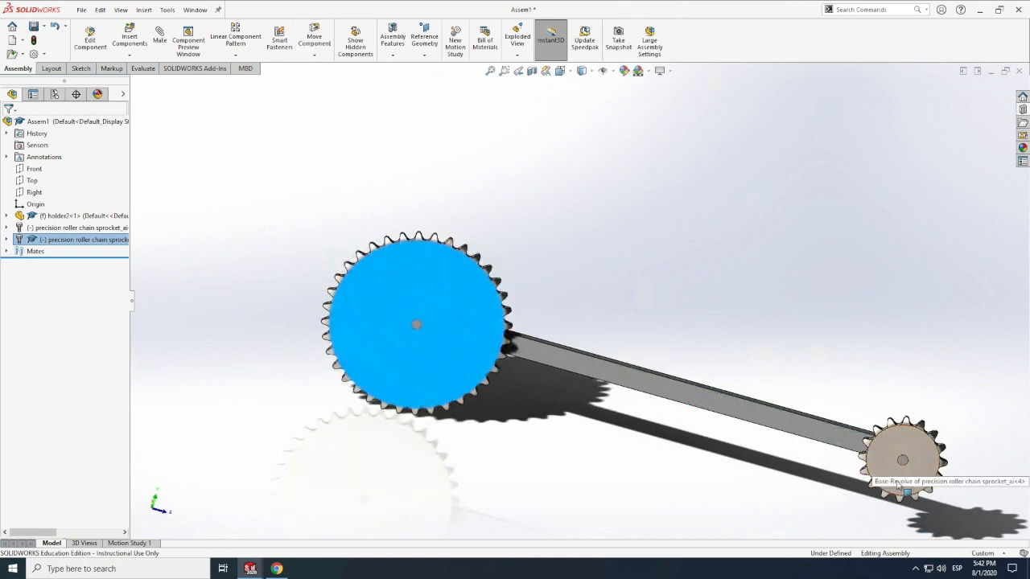
pyautogui.moveTo(883, 464); pyautogui.dragTo(927, 447)
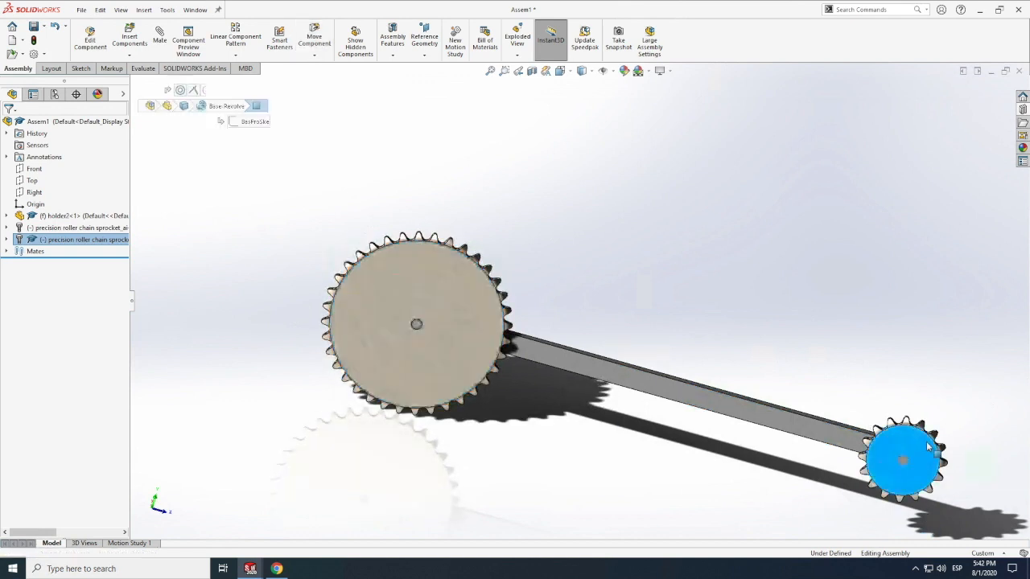
pyautogui.click(837, 351)
# Step: Create a reference plane parallel to the large sprocket's front face through the midpoint of a tooth's thickness edge
pyautogui.scroll(5, 838, 351)
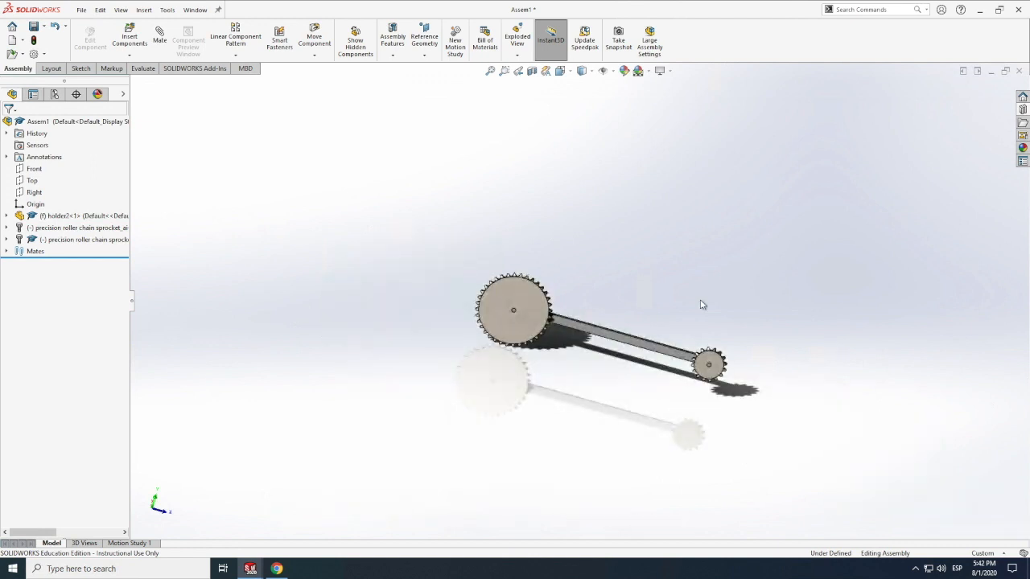
pyautogui.scroll(-8, 553, 299)
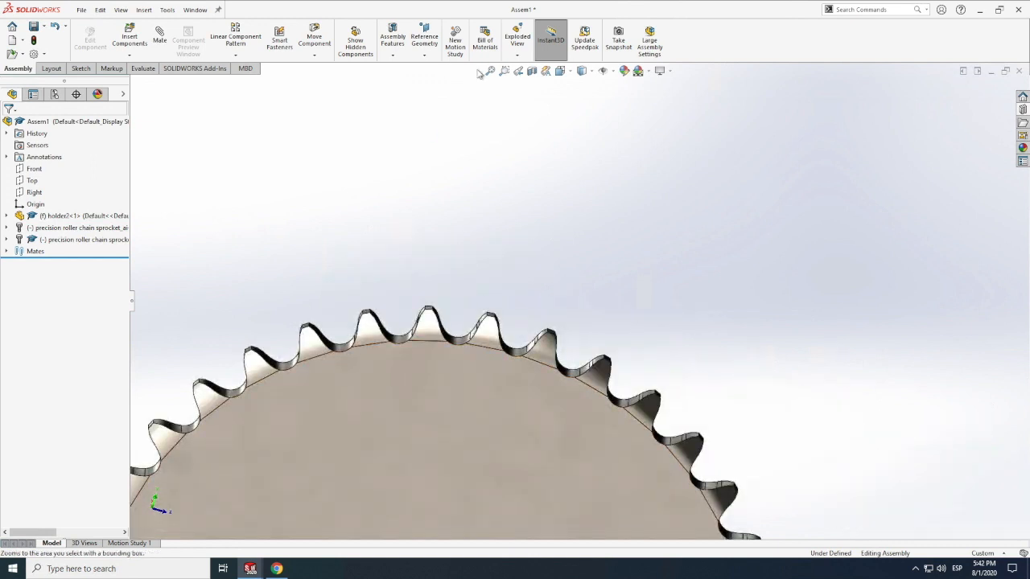
pyautogui.click(18, 69)
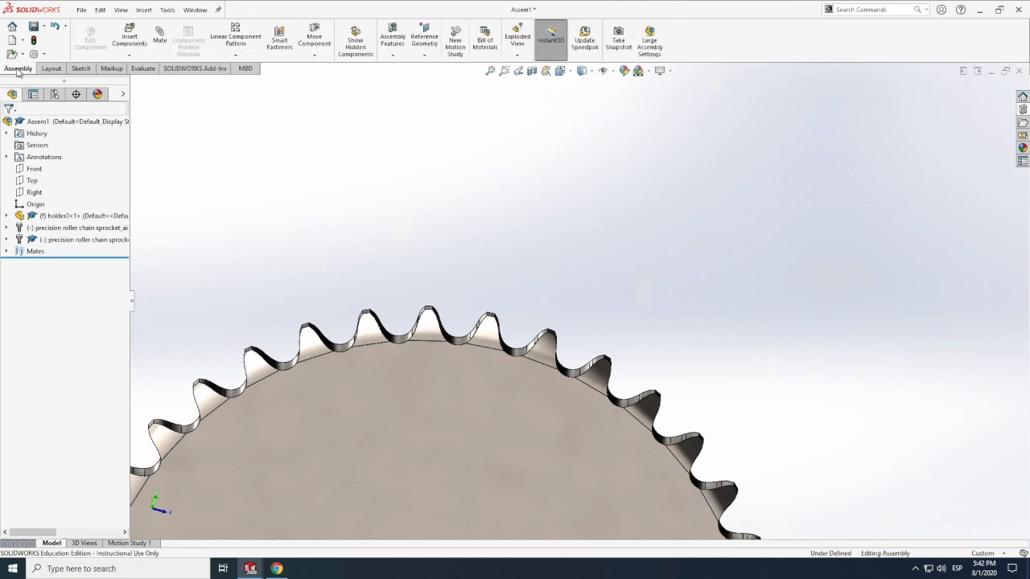
pyautogui.click(80, 70)
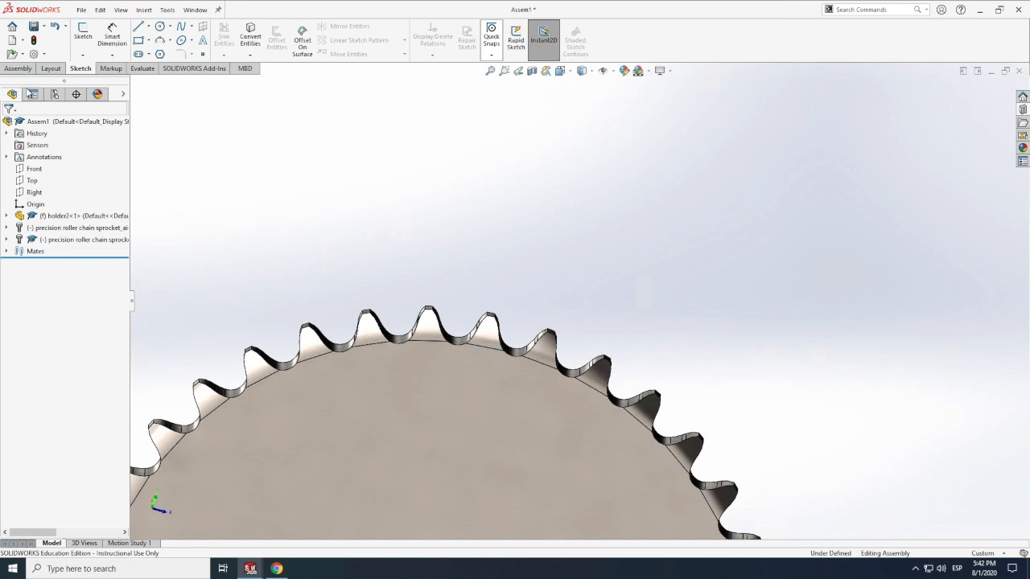
pyautogui.click(18, 69)
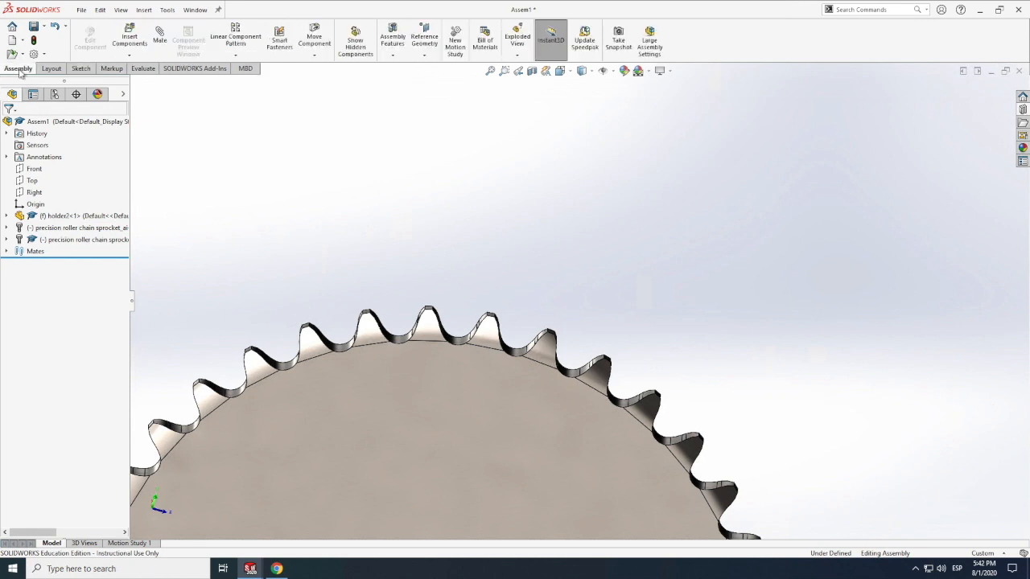
pyautogui.click(423, 40)
pyautogui.click(432, 69)
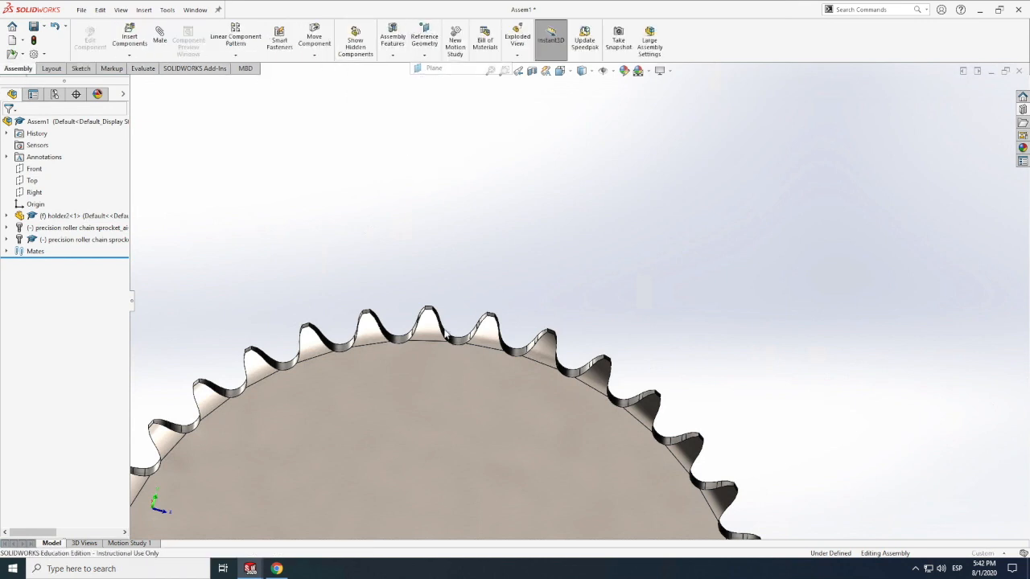
pyautogui.click(470, 335)
pyautogui.scroll(-6, 451, 342)
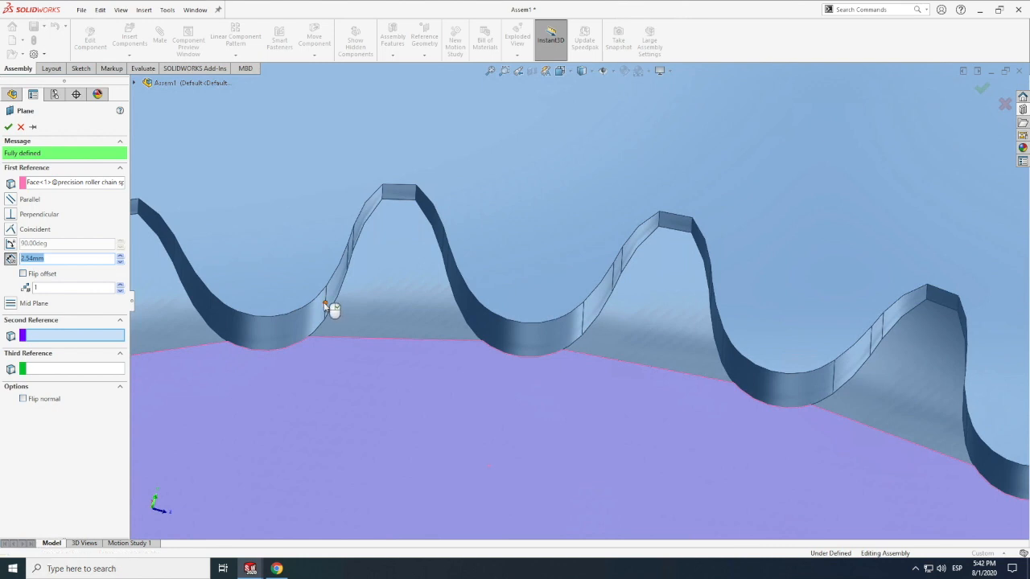
pyautogui.click(326, 305)
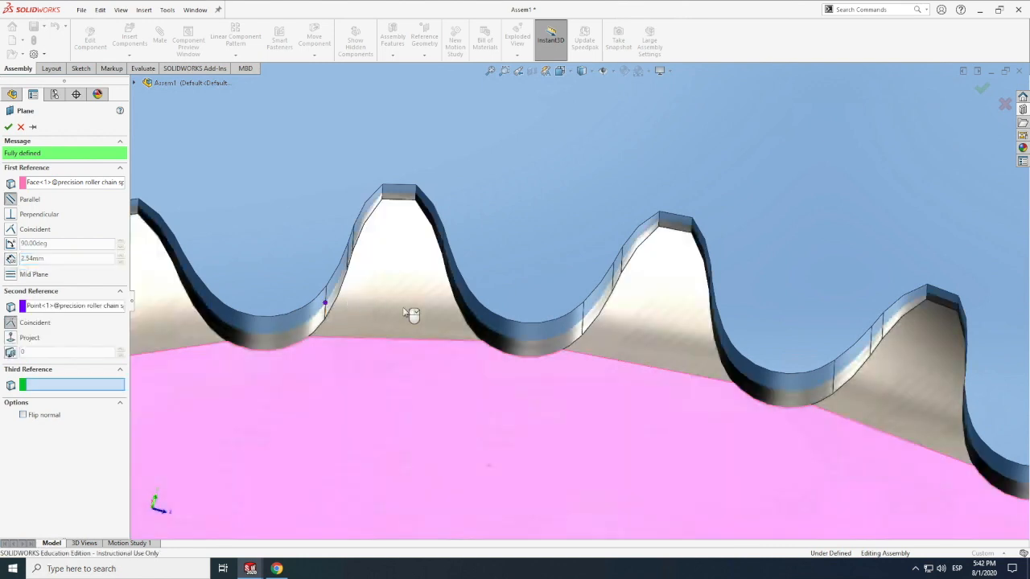
pyautogui.click(9, 127)
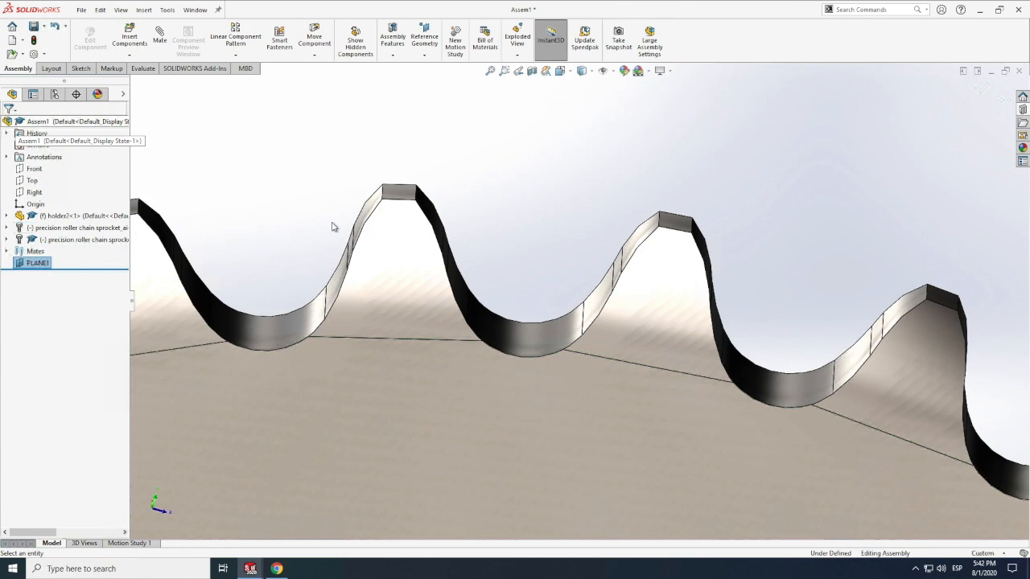
# Step: Insert the guide2 part into the assembly in the empty space beside the large sprocket
pyautogui.scroll(5, 318, 241)
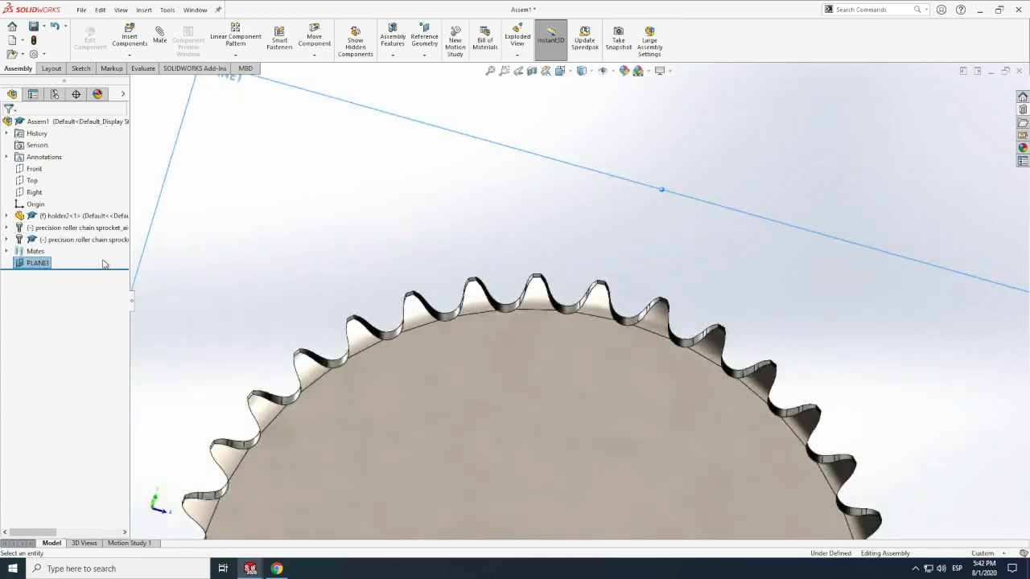
pyautogui.scroll(5, 262, 265)
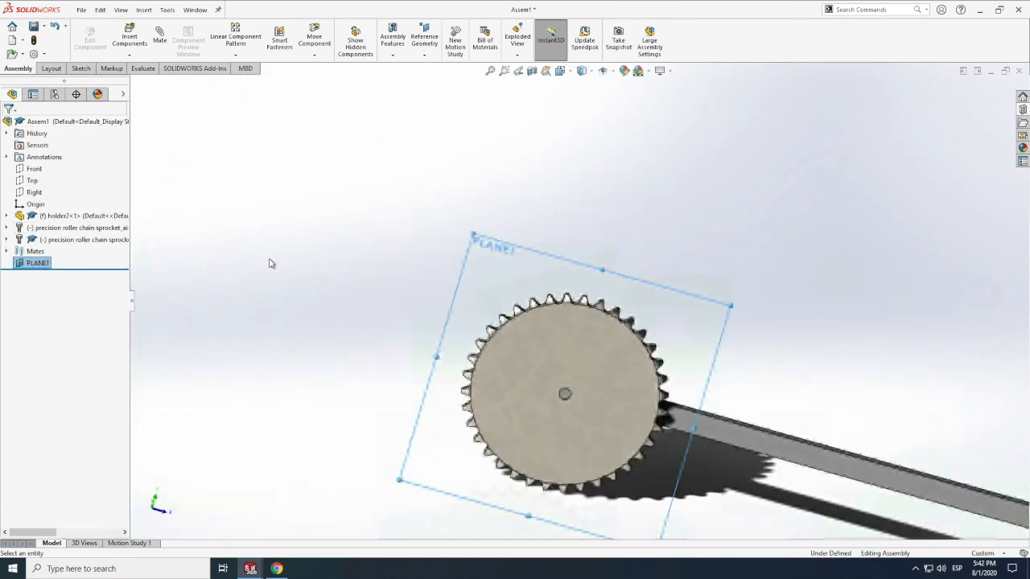
pyautogui.click(348, 294)
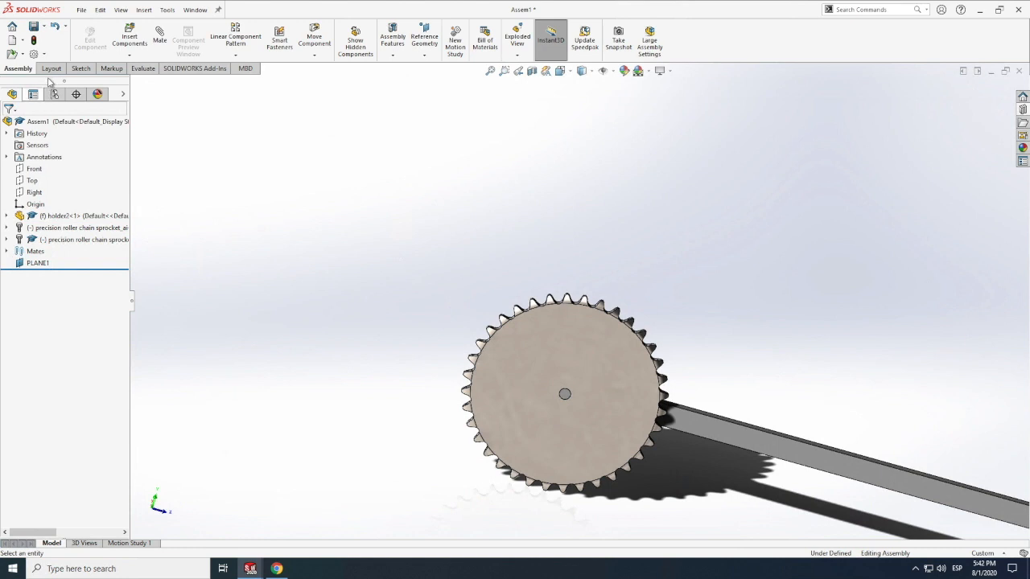
pyautogui.click(126, 41)
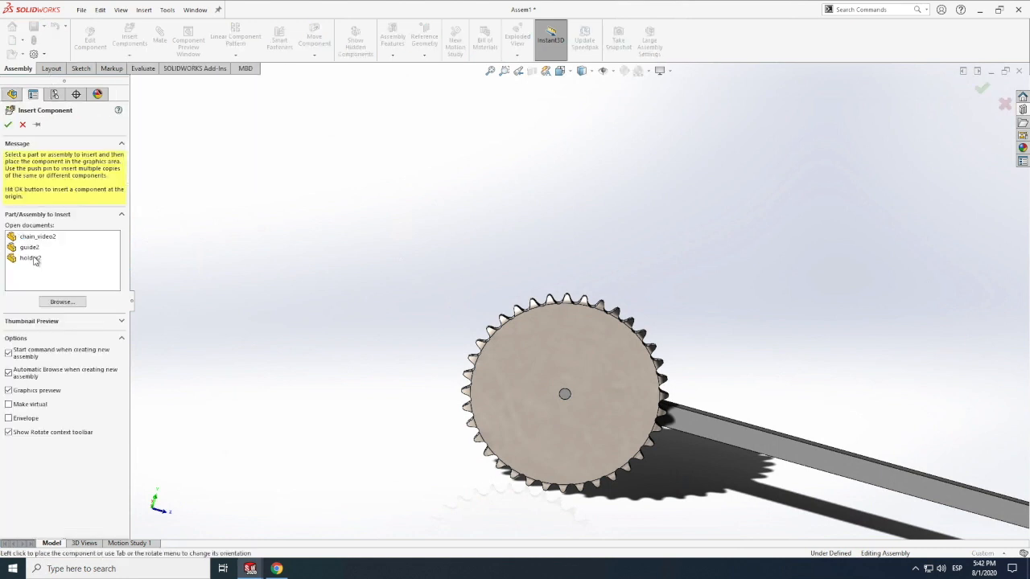
pyautogui.click(28, 246)
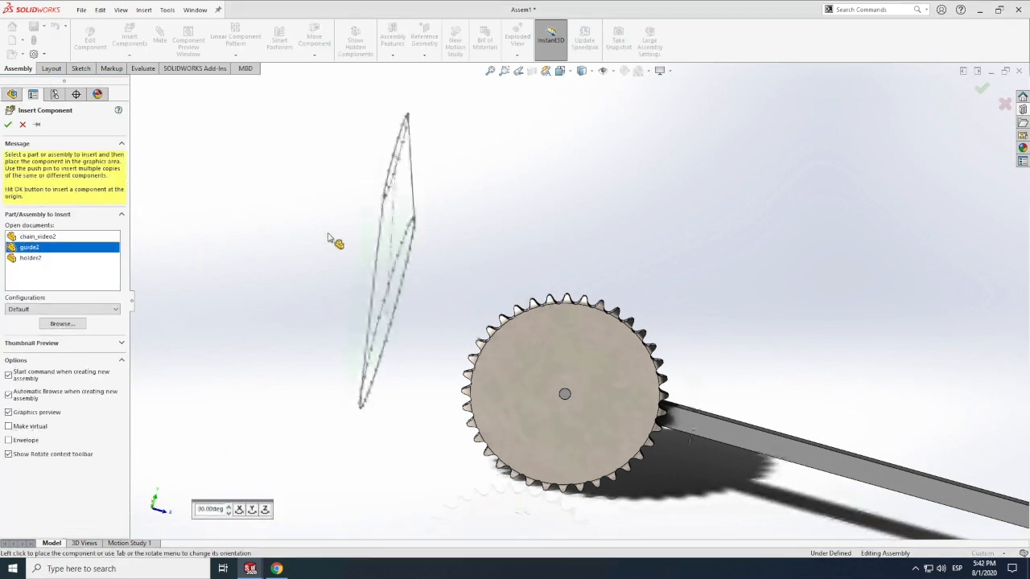
pyautogui.click(366, 265)
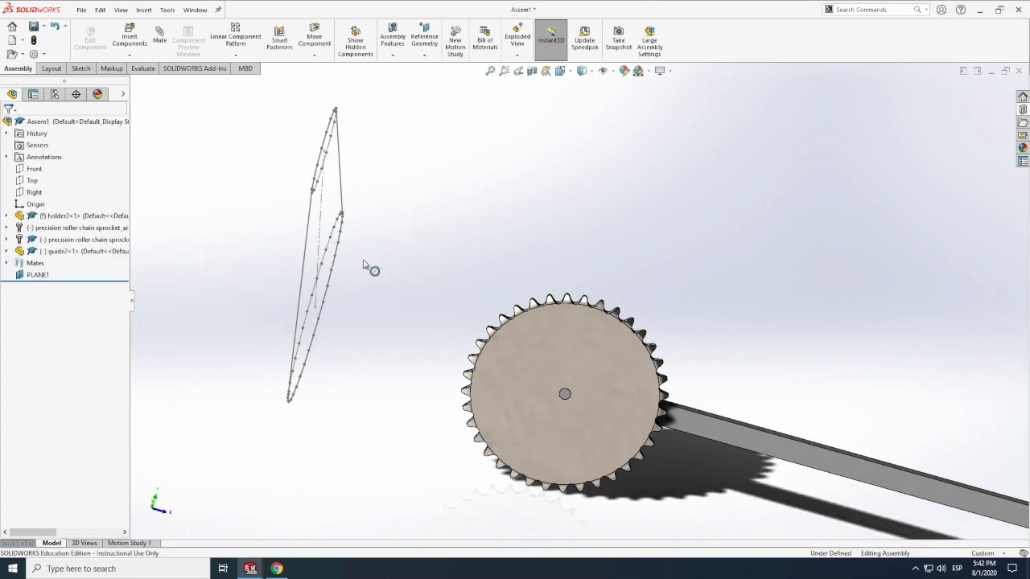
pyautogui.press('f')
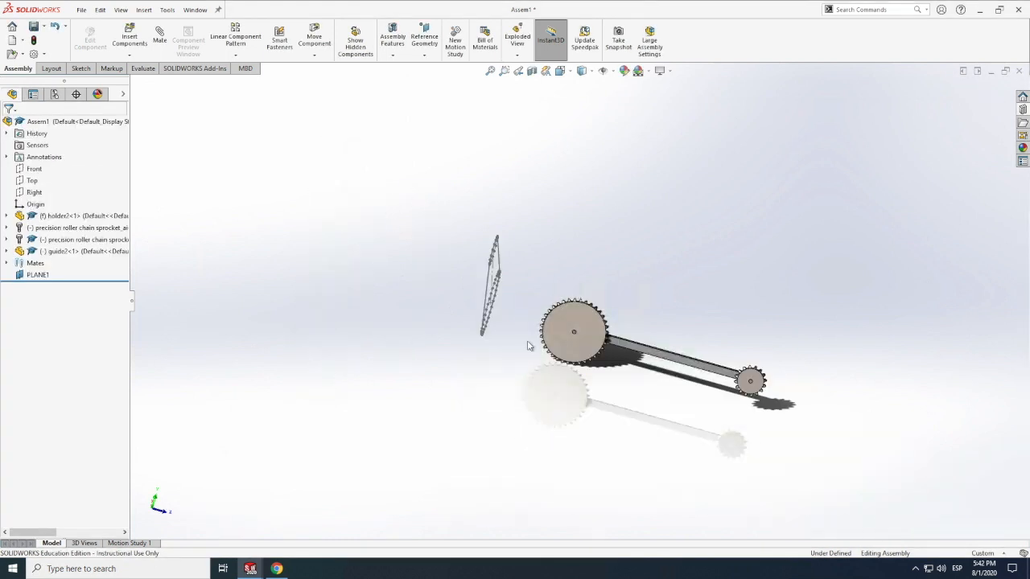
pyautogui.moveTo(402, 184); pyautogui.dragTo(519, 345)
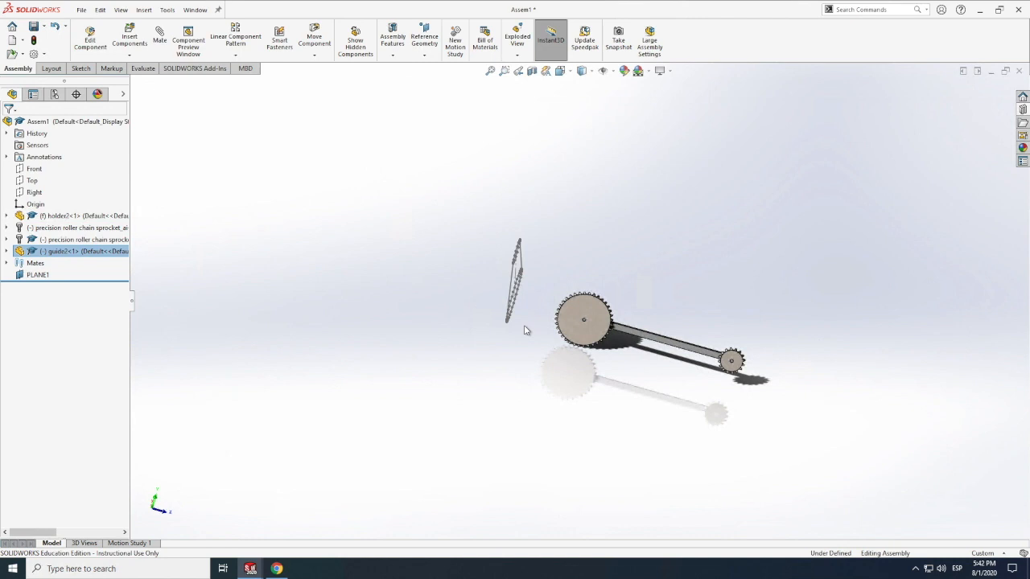
# Step: Rotate the guide2 component by Delta XYZ, applying a 90° rotation about Y three times
pyautogui.click(524, 295)
pyautogui.scroll(4, 546, 295)
pyautogui.scroll(-3, 567, 289)
pyautogui.scroll(1, 567, 292)
pyautogui.click(567, 295)
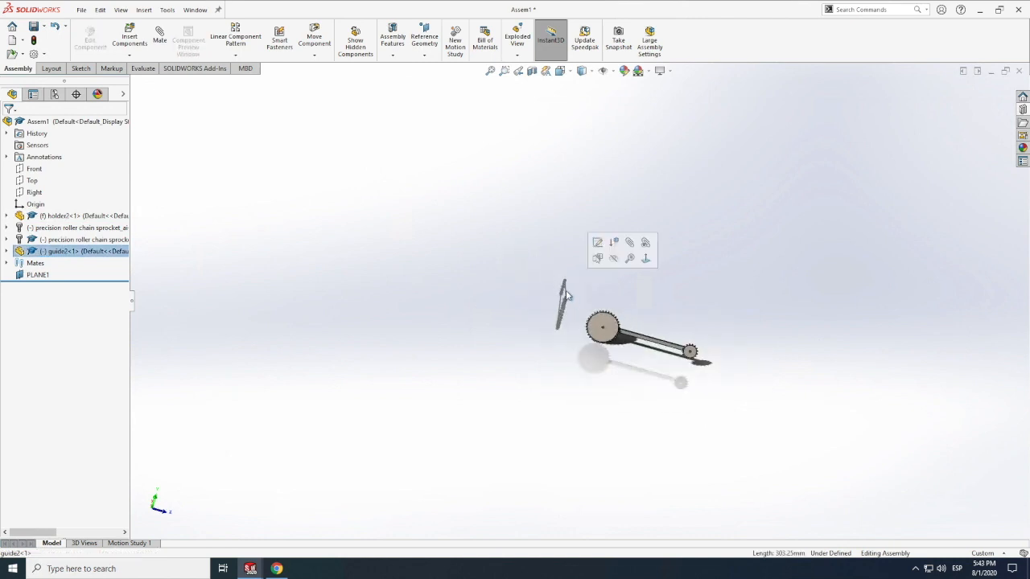
pyautogui.click(314, 55)
pyautogui.click(338, 80)
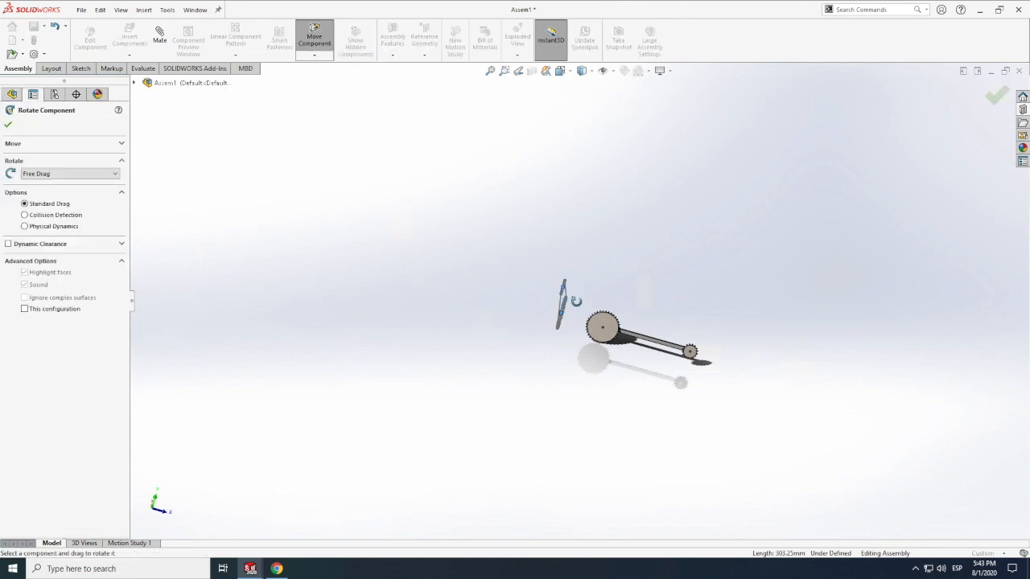
pyautogui.click(49, 174)
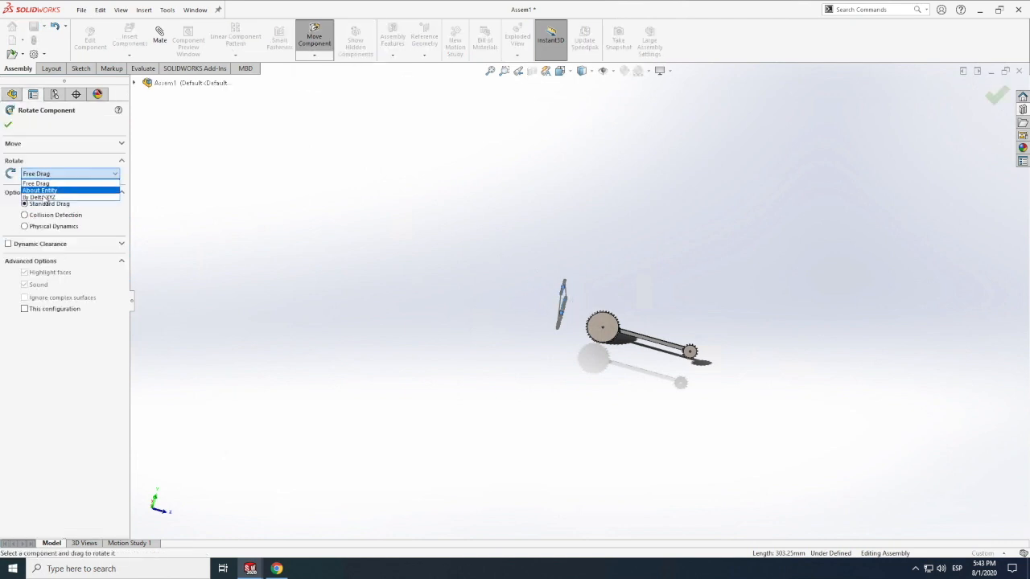
pyautogui.click(42, 191)
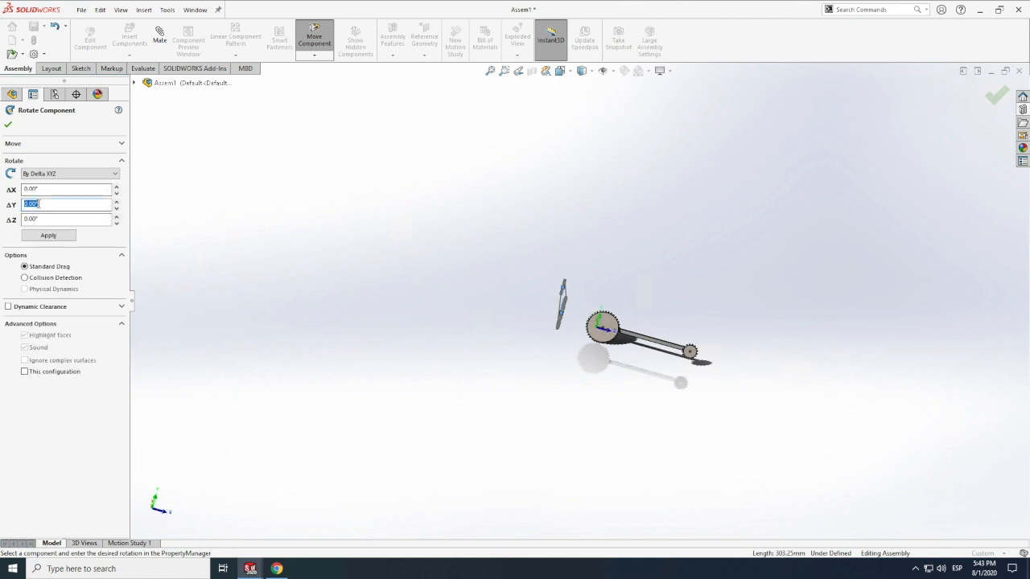
pyautogui.write('90')
pyautogui.click(47, 235)
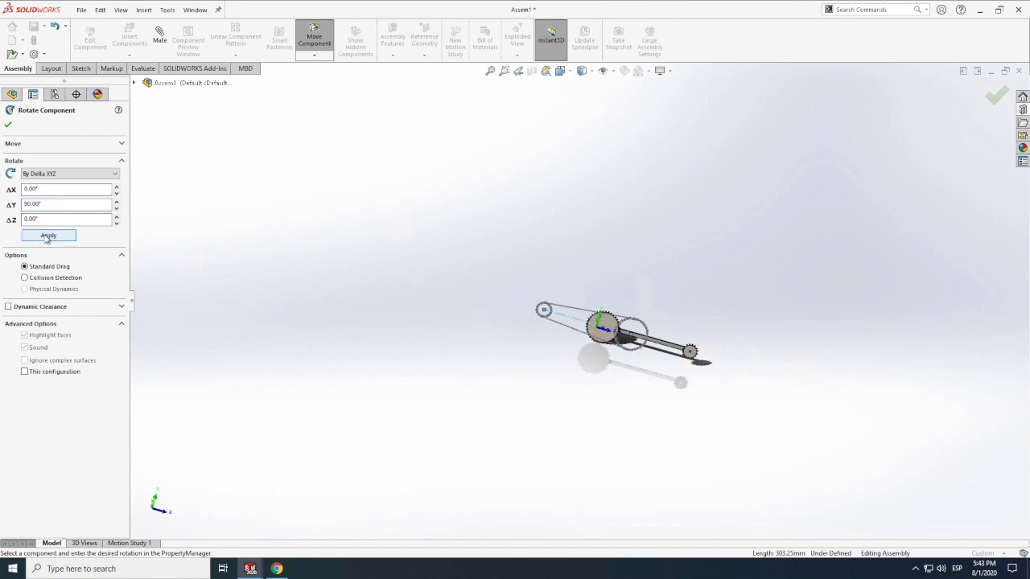
pyautogui.click(47, 236)
pyautogui.click(47, 236)
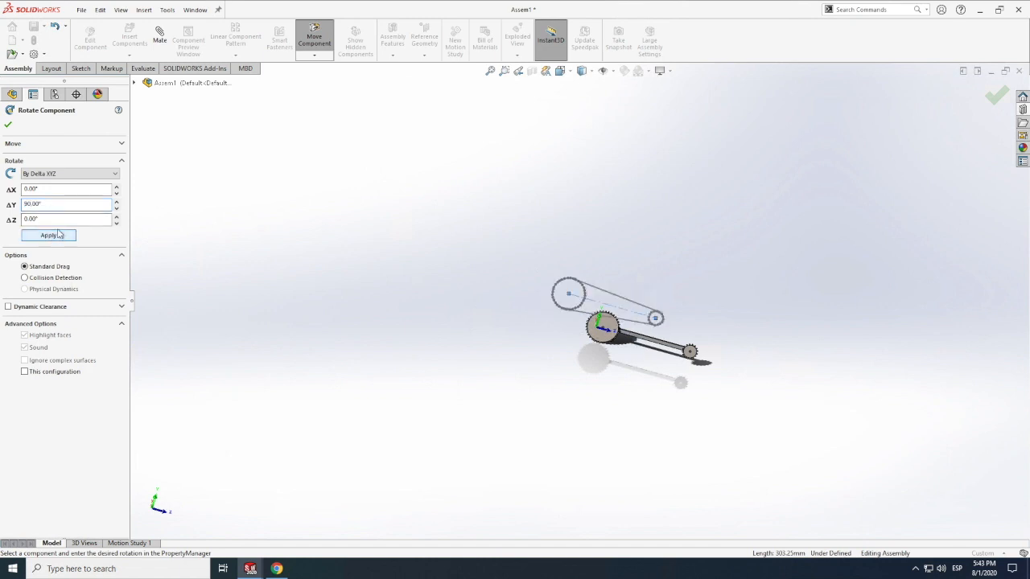
pyautogui.click(8, 125)
# Step: Add a coincident mate between the guide's upper straight line and PLANE1
pyautogui.scroll(-5, 674, 311)
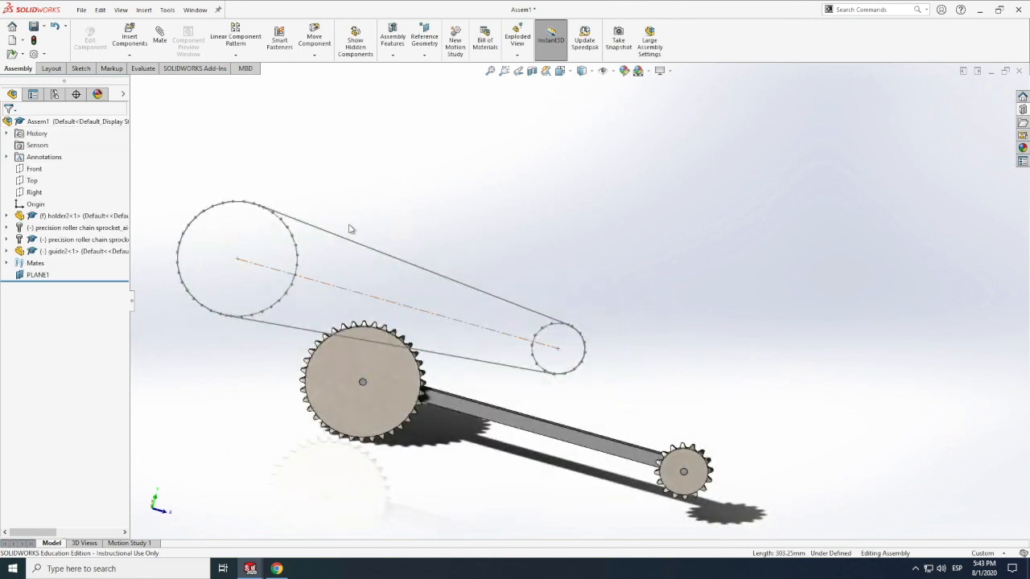
pyautogui.click(160, 36)
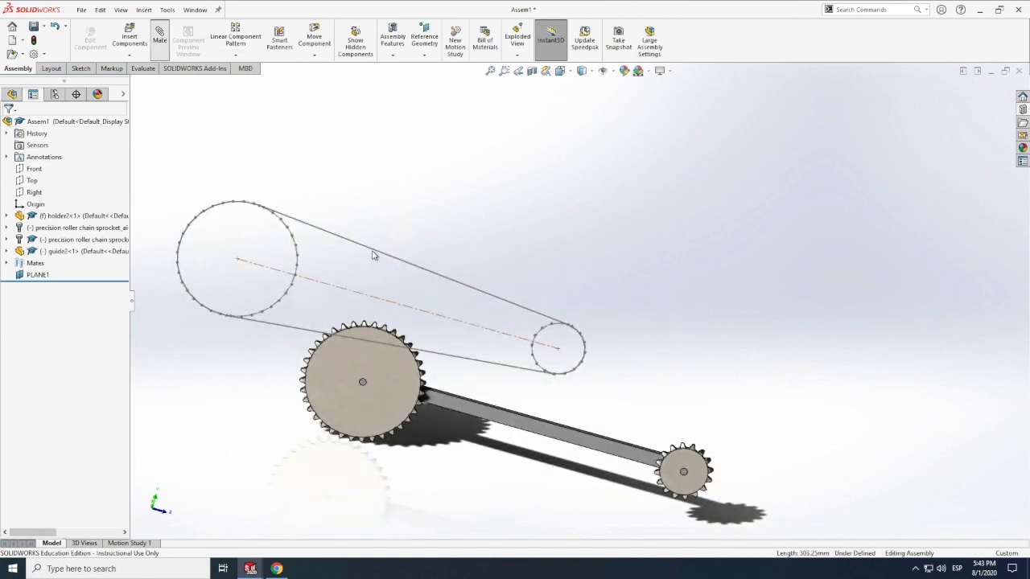
pyautogui.click(371, 254)
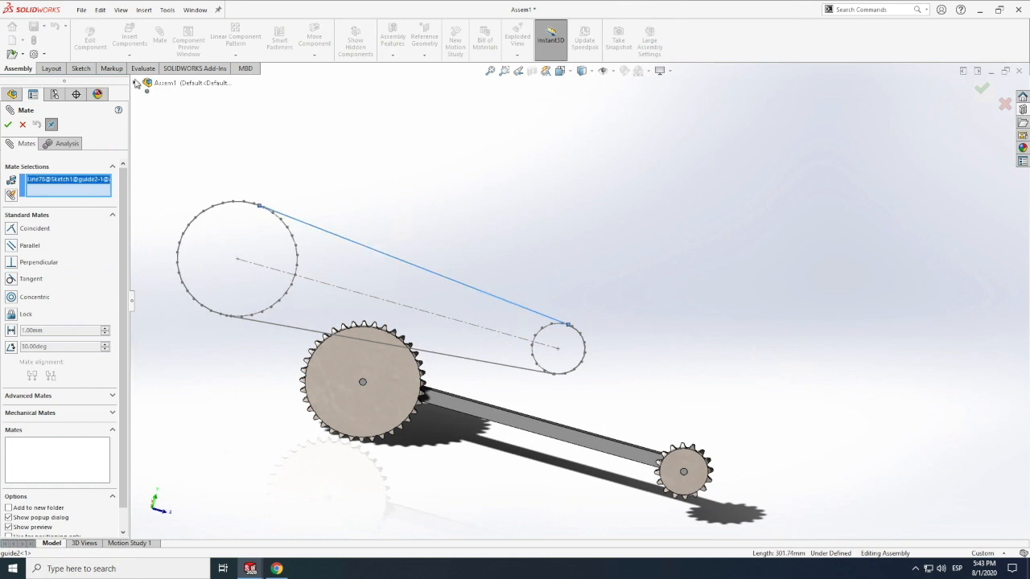
pyautogui.click(135, 83)
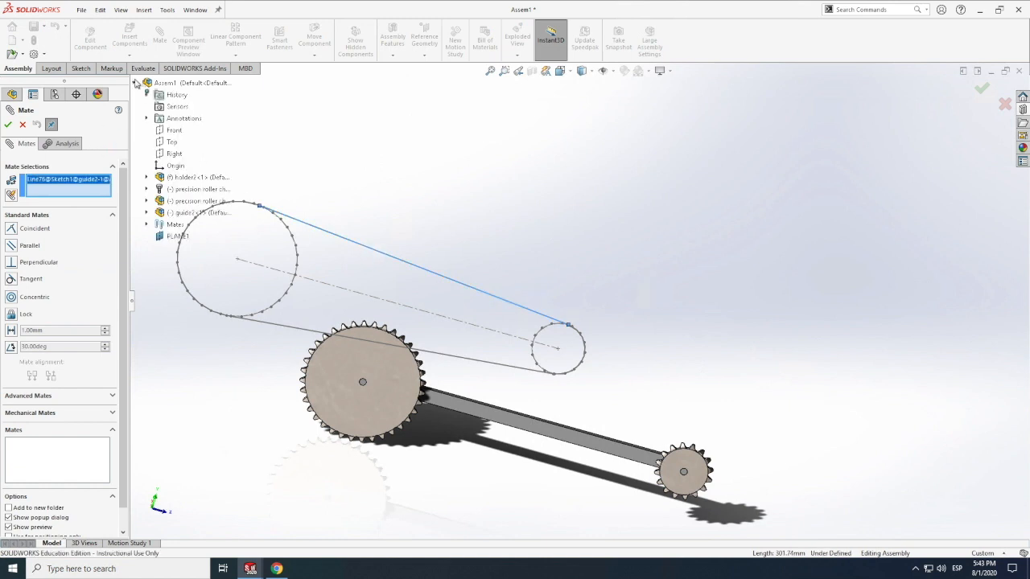
pyautogui.click(174, 236)
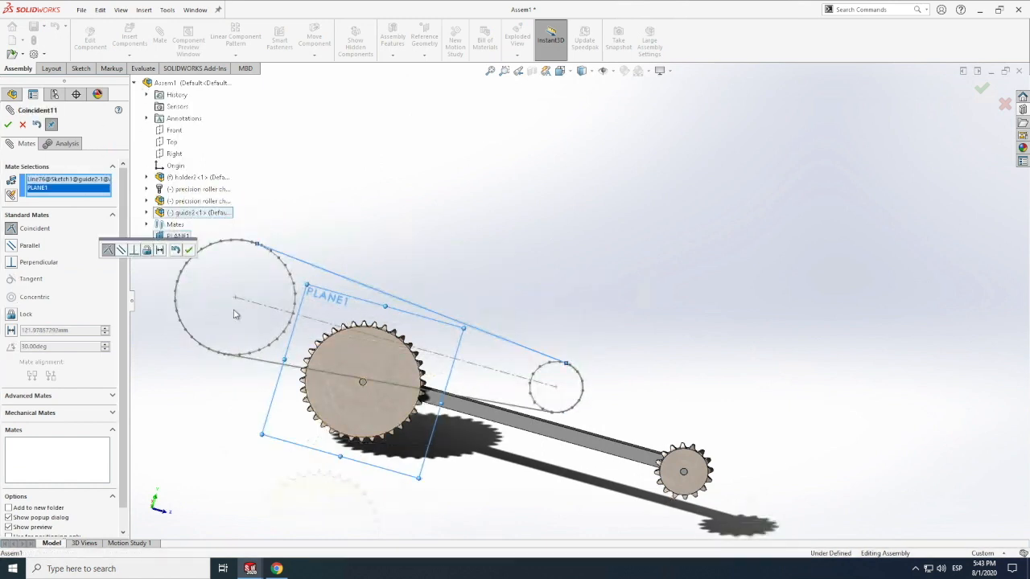
pyautogui.click(8, 124)
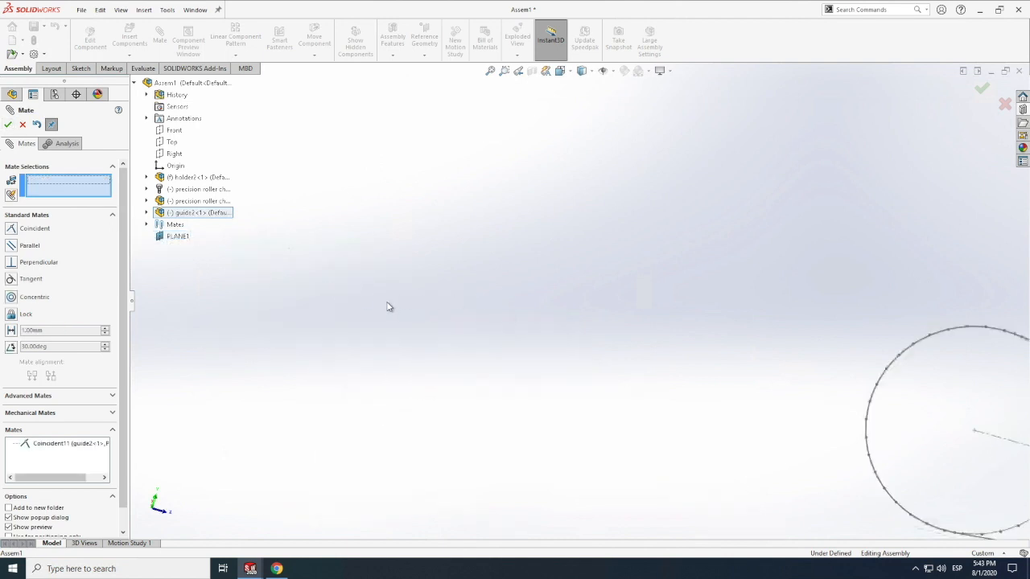
# Step: Add a concentric mate between the guide's large construction circle and the circular bore edge of the large sprocket
pyautogui.scroll(-7, 895, 351)
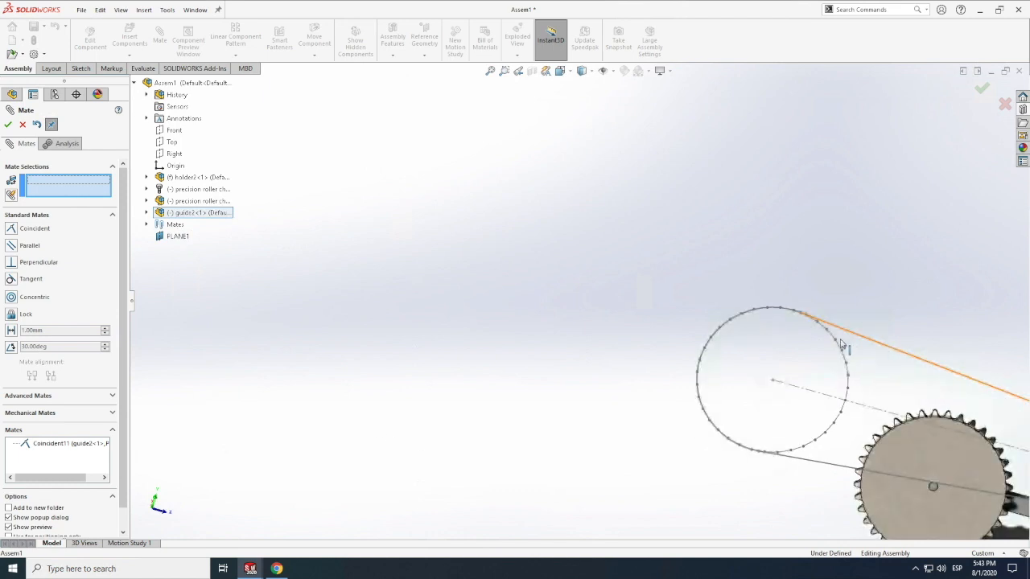
pyautogui.scroll(-2, 505, 268)
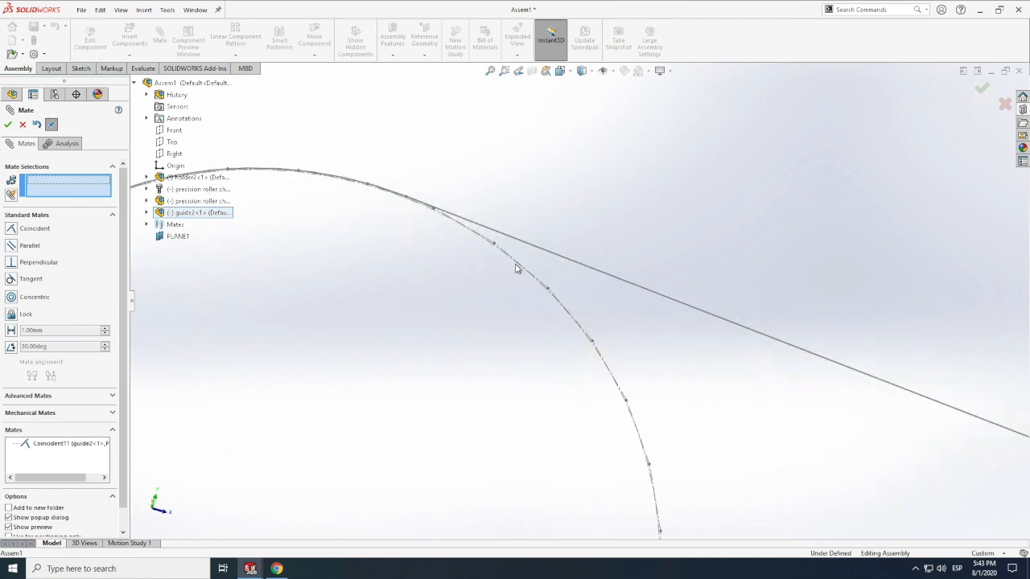
pyautogui.scroll(-3, 535, 283)
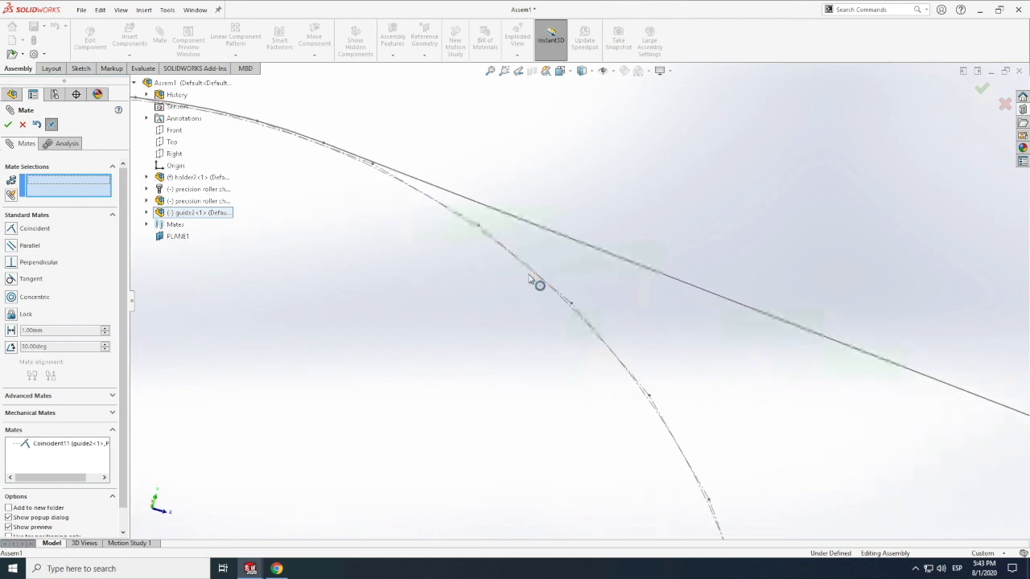
pyautogui.click(587, 319)
pyautogui.scroll(3, 464, 288)
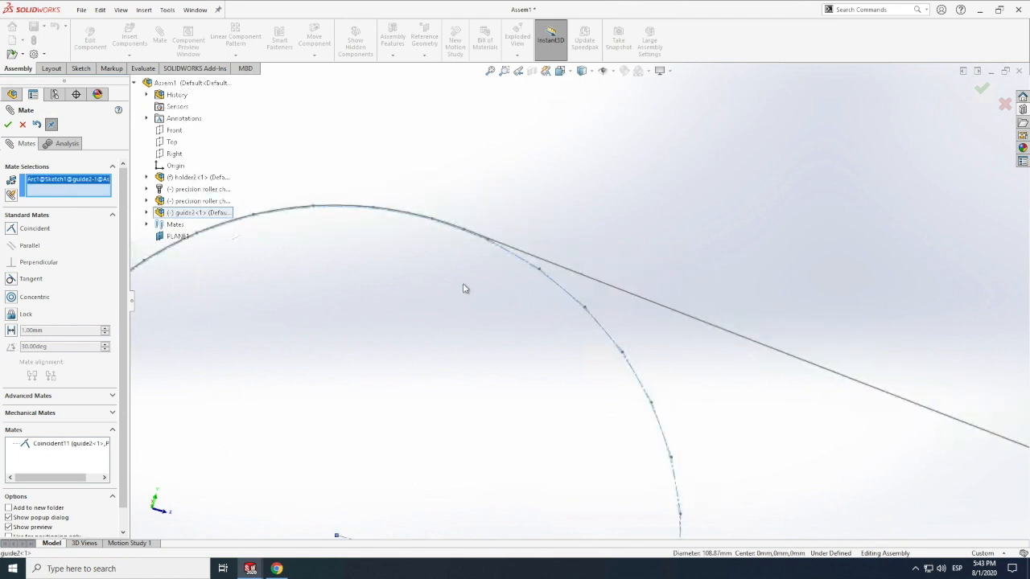
pyautogui.scroll(5, 464, 287)
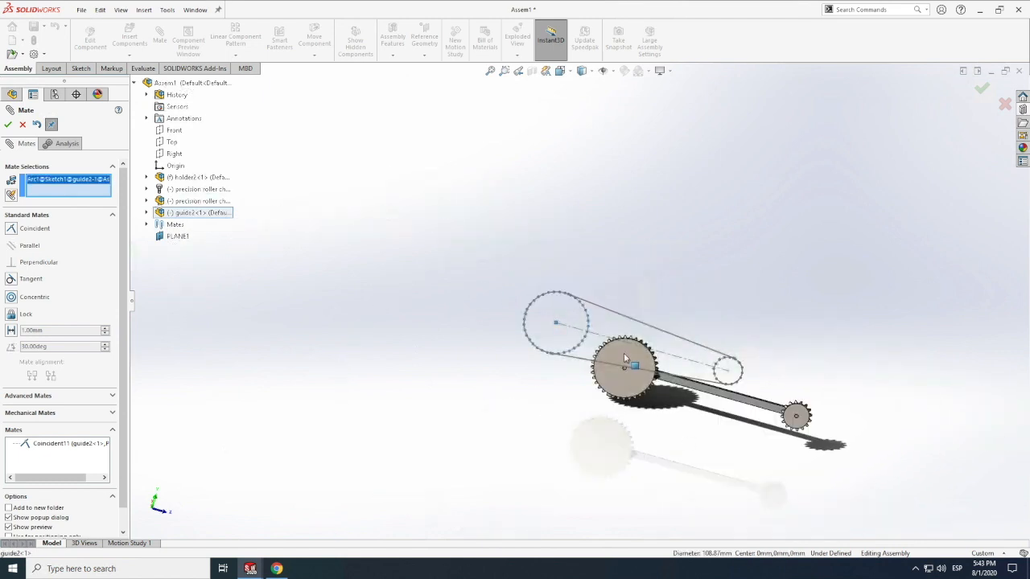
pyautogui.scroll(1, 623, 354)
pyautogui.scroll(-1, 623, 356)
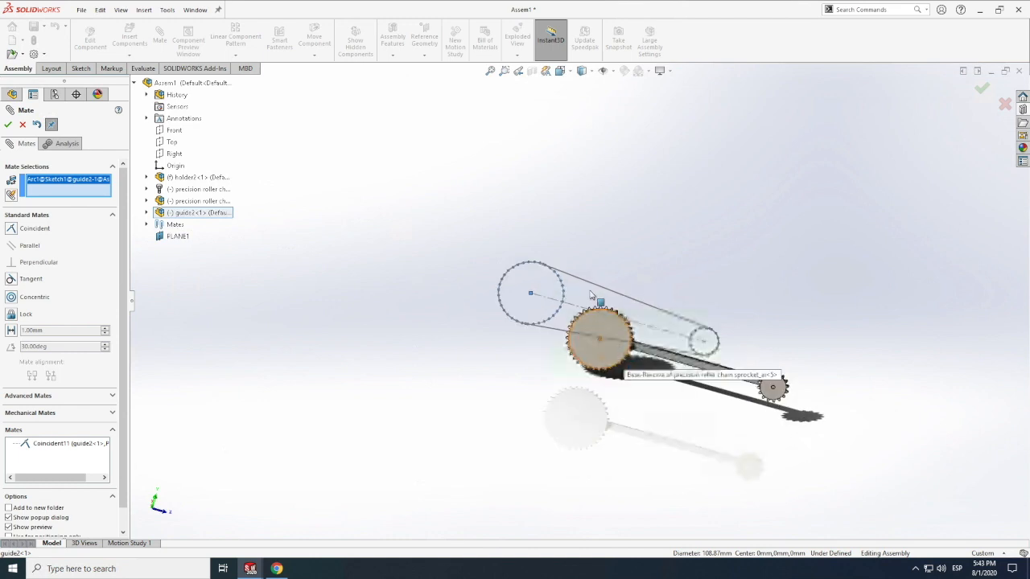
pyautogui.scroll(-3, 591, 296)
pyautogui.scroll(-3, 499, 256)
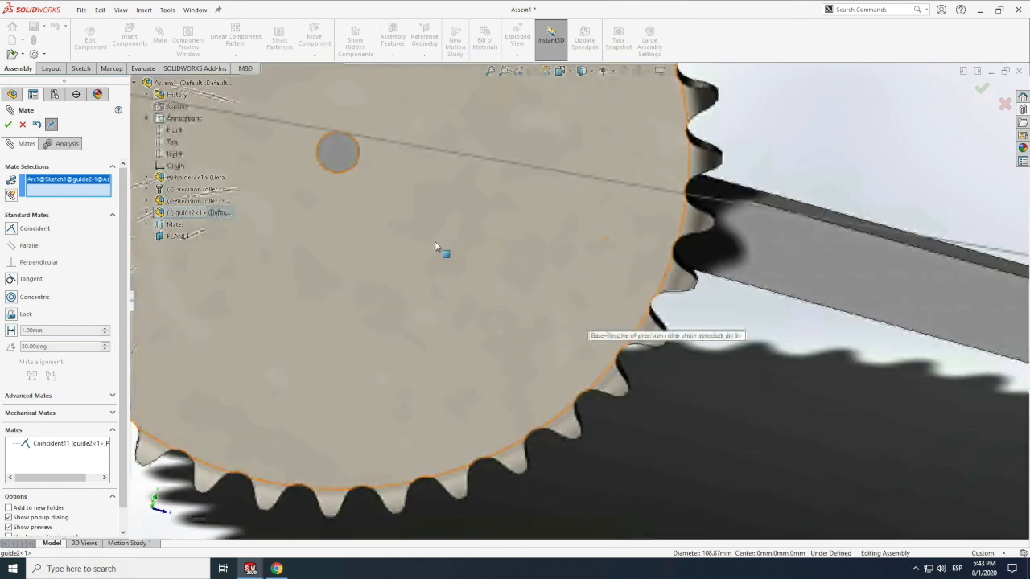
pyautogui.click(346, 171)
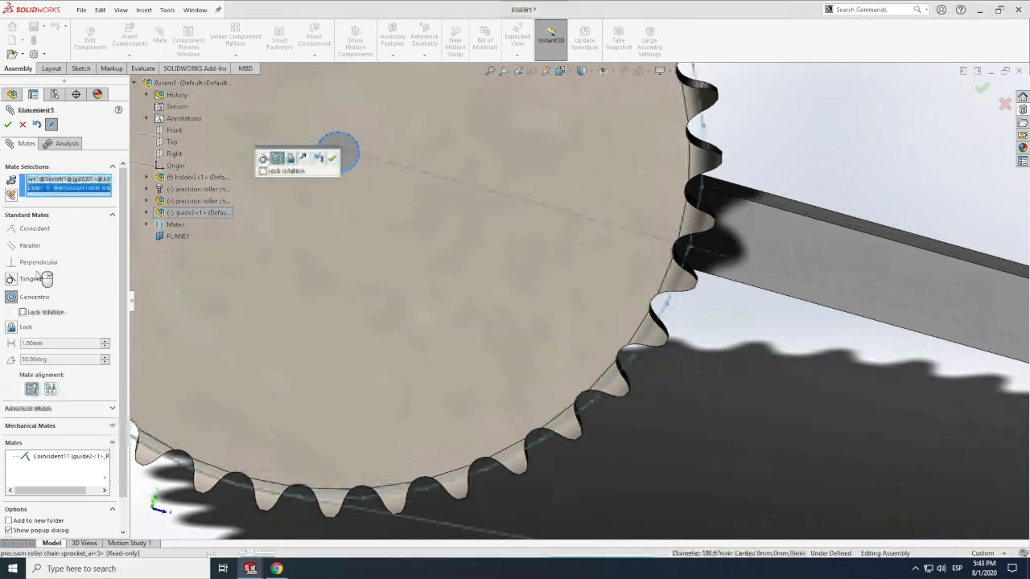
pyautogui.click(7, 125)
# Step: Add a concentric mate between the guide's small construction circle and the small sprocket's bore edge, then finish mating
pyautogui.press('f')
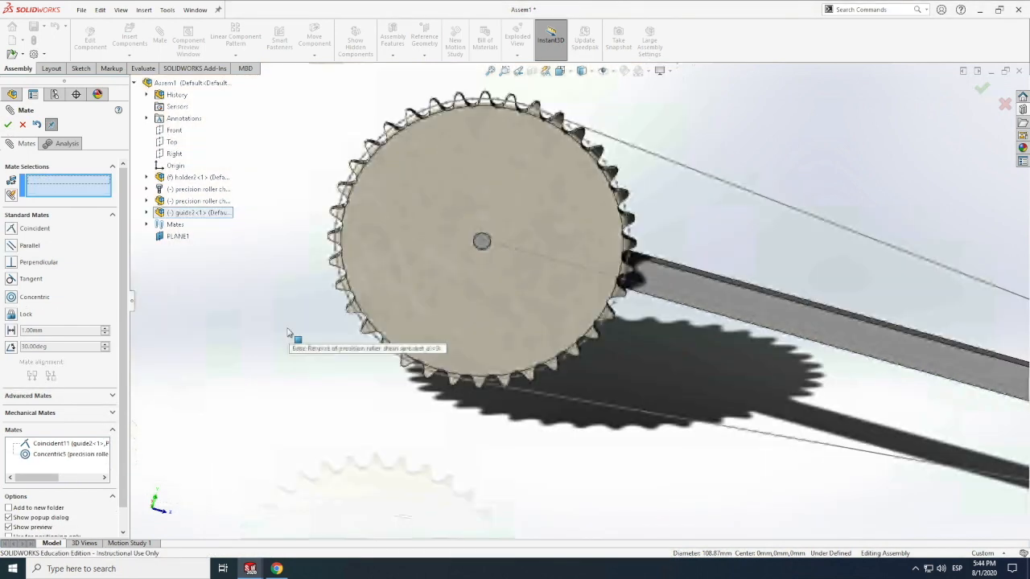
pyautogui.press('f')
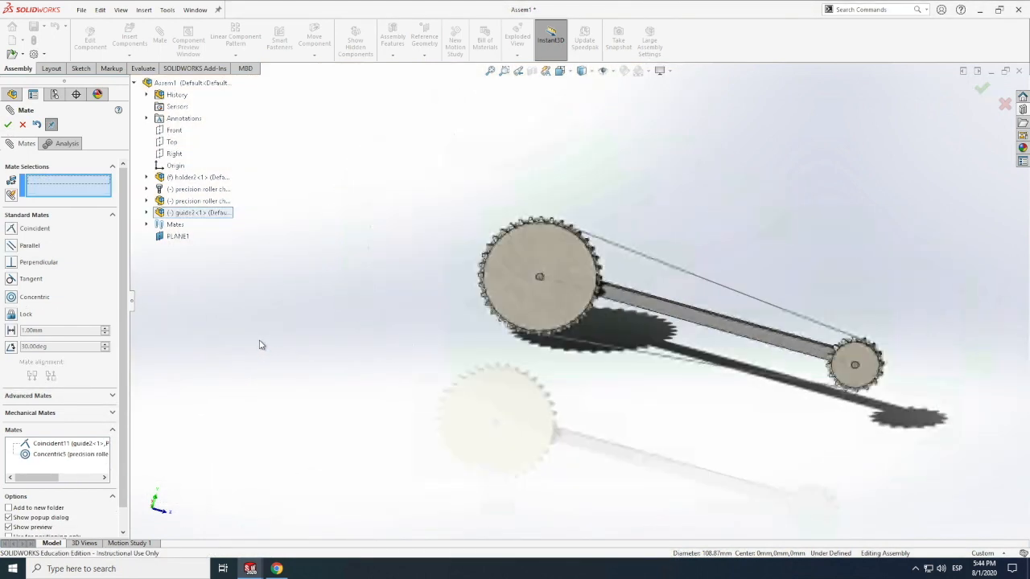
pyautogui.scroll(-8, 921, 365)
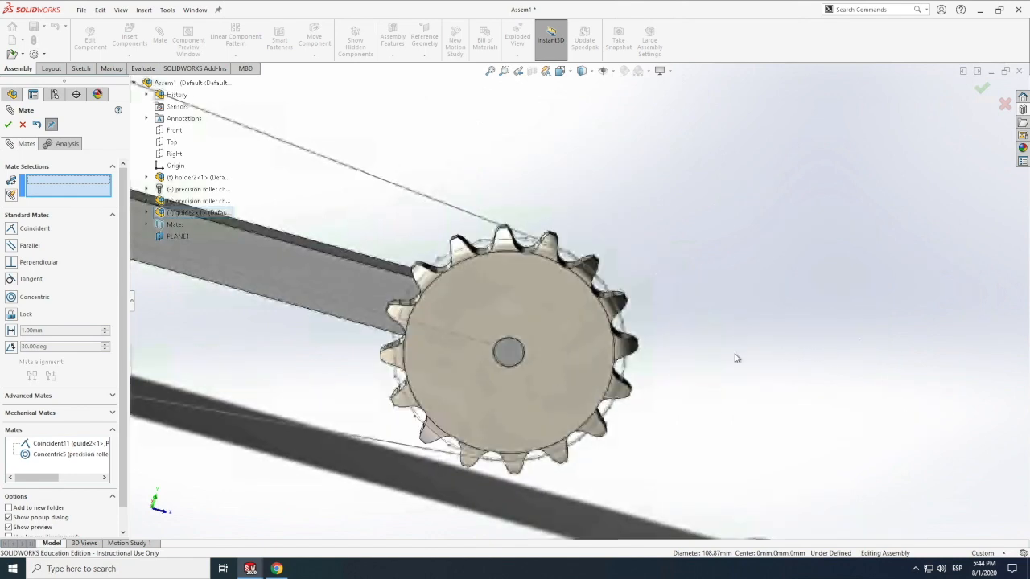
pyautogui.scroll(-6, 469, 230)
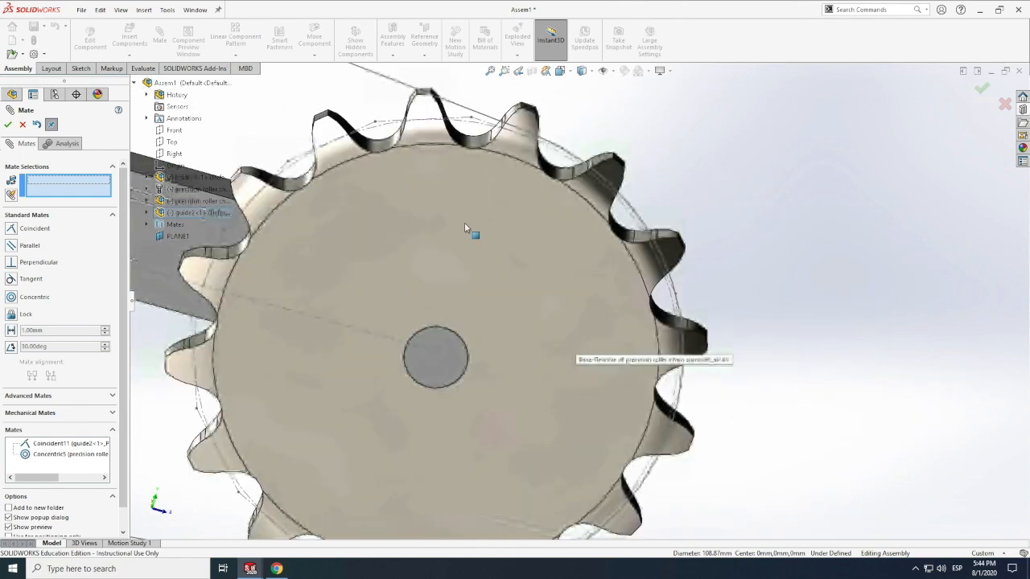
pyautogui.scroll(5, 478, 244)
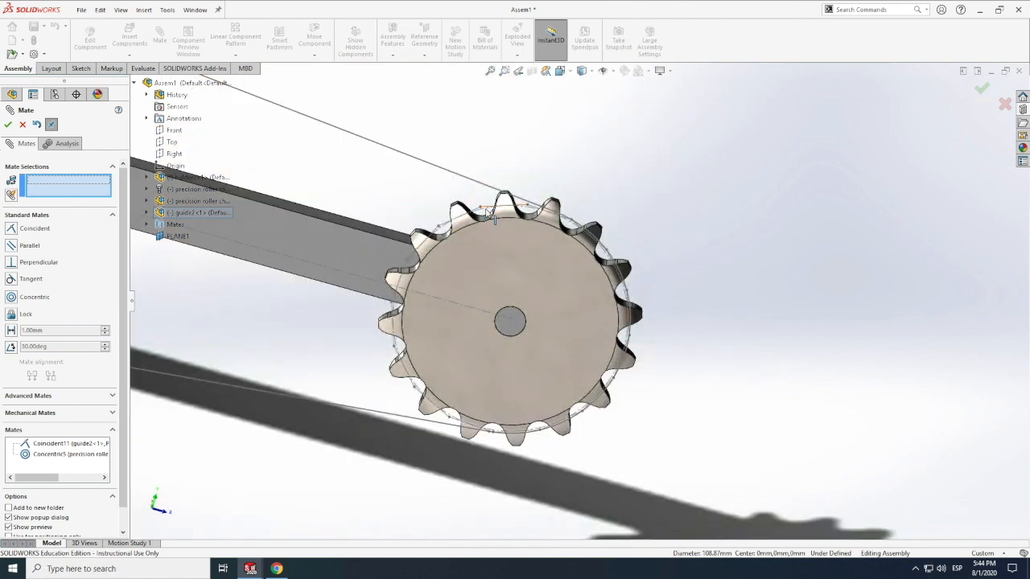
pyautogui.scroll(-5, 499, 225)
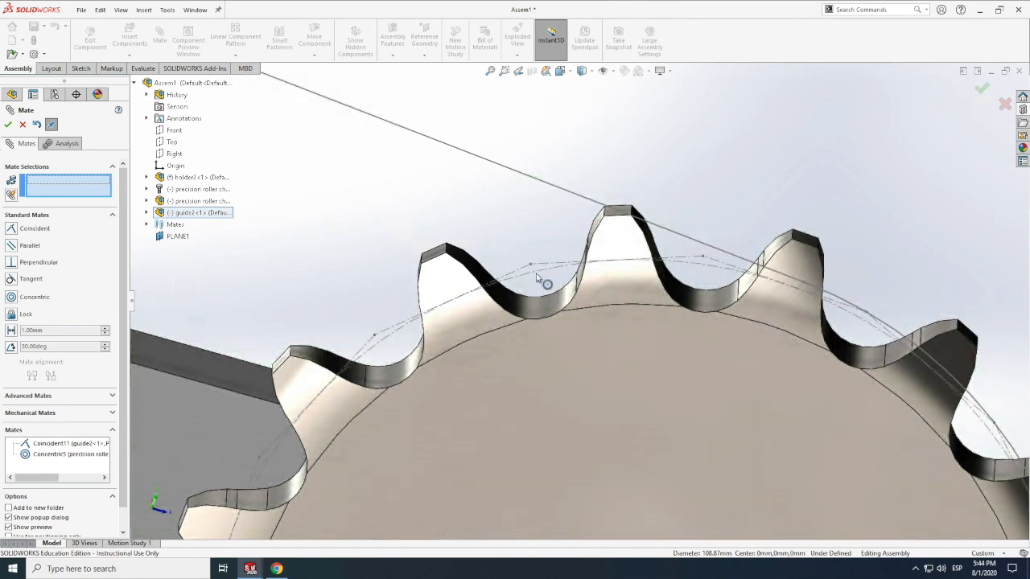
pyautogui.click(540, 276)
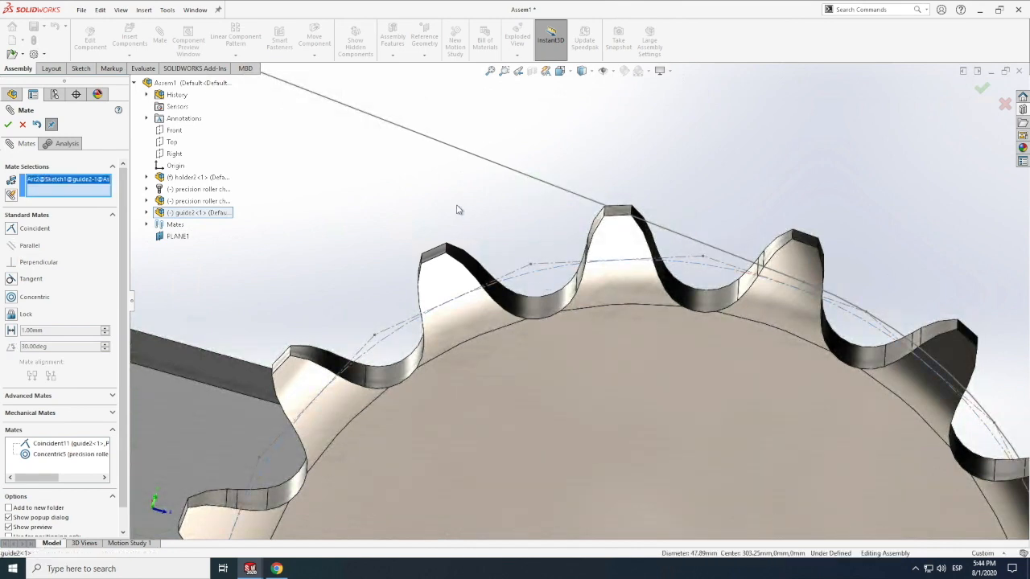
pyautogui.scroll(1, 456, 209)
pyautogui.scroll(4, 456, 209)
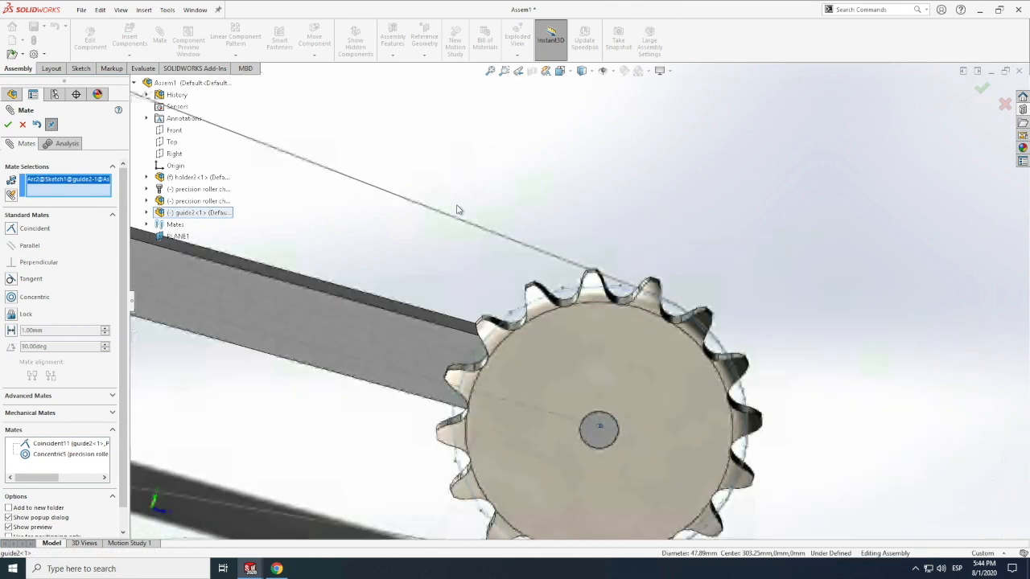
pyautogui.click(605, 422)
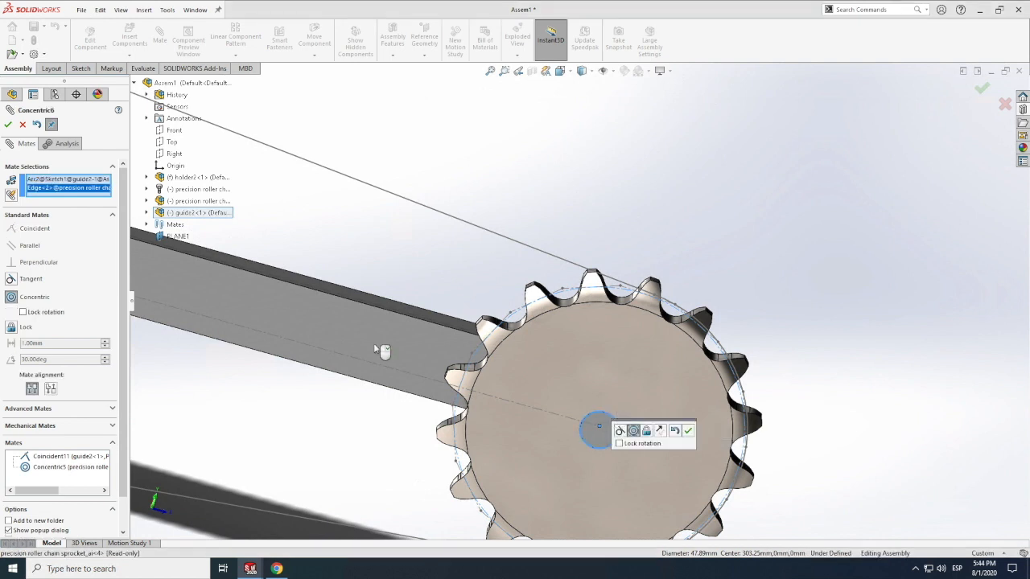
pyautogui.click(8, 124)
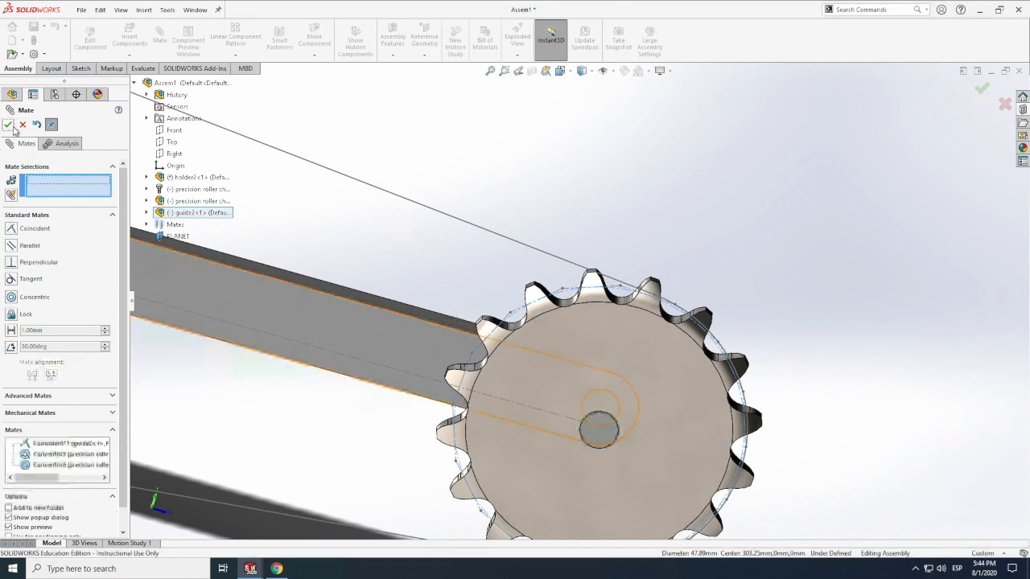
pyautogui.click(23, 125)
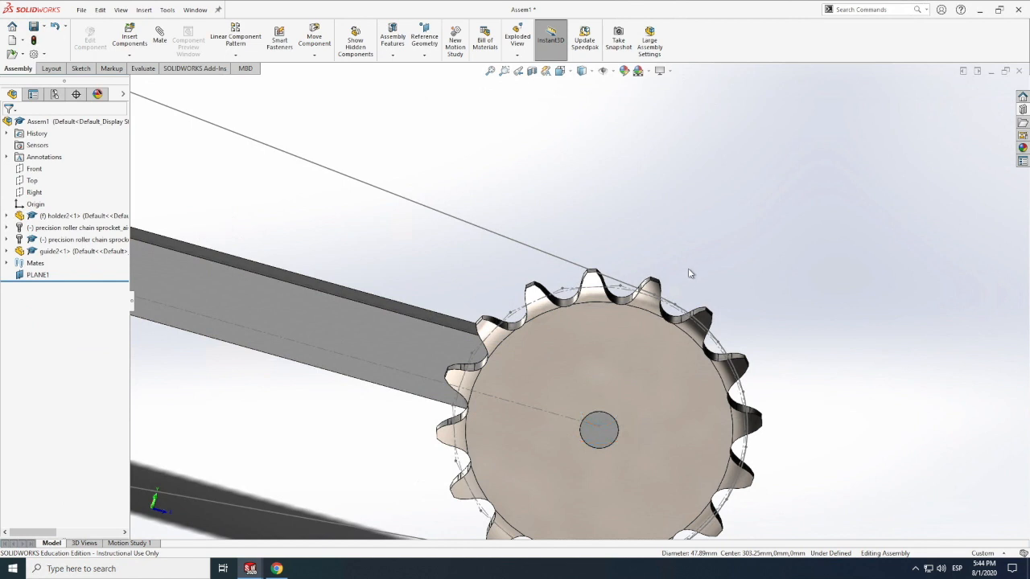
# Step: Insert the chain_video2 part into the assembly in the empty space beside the large sprocket
pyautogui.scroll(10, 492, 295)
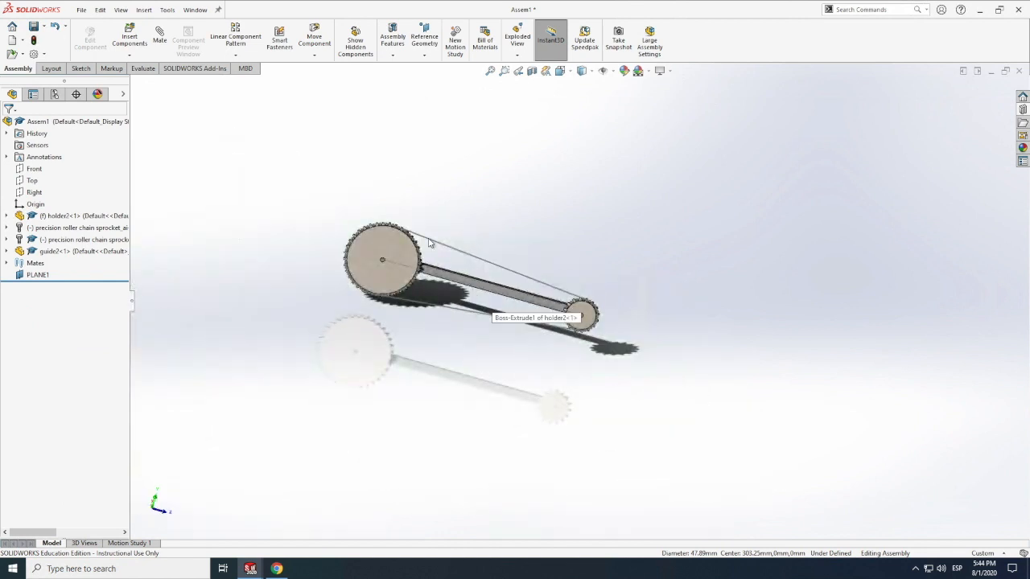
pyautogui.scroll(-5, 439, 254)
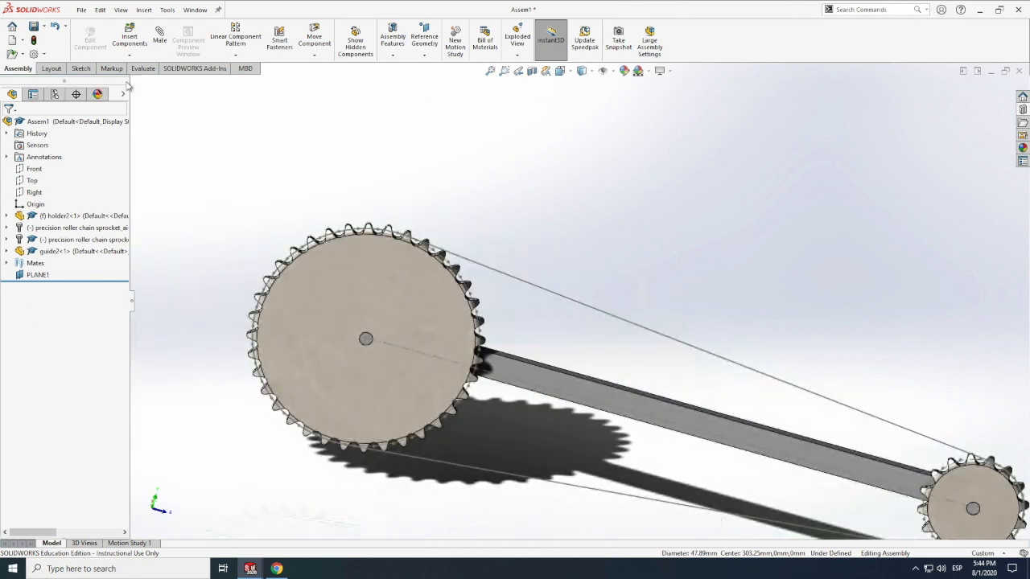
pyautogui.click(133, 38)
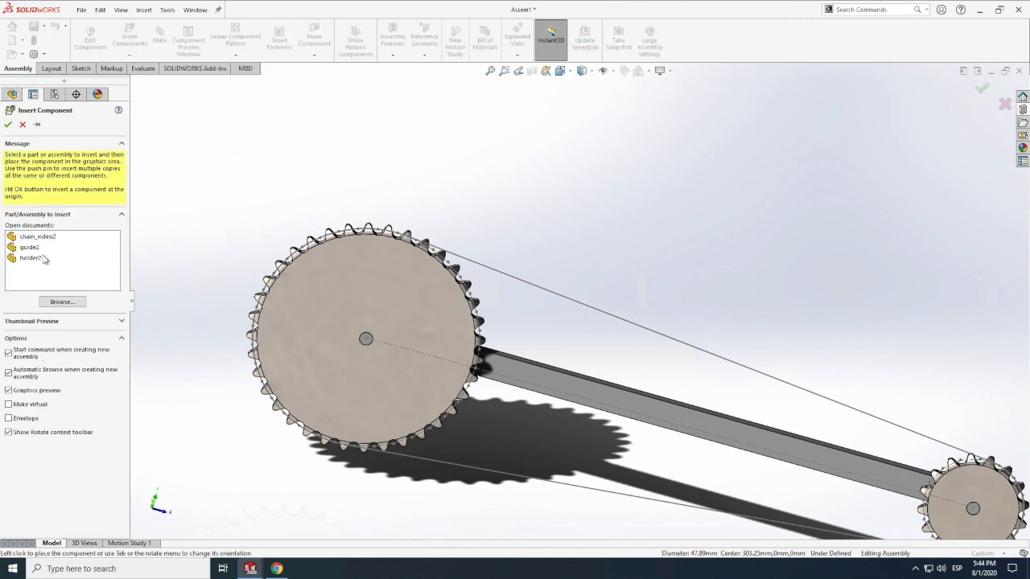
pyautogui.click(37, 237)
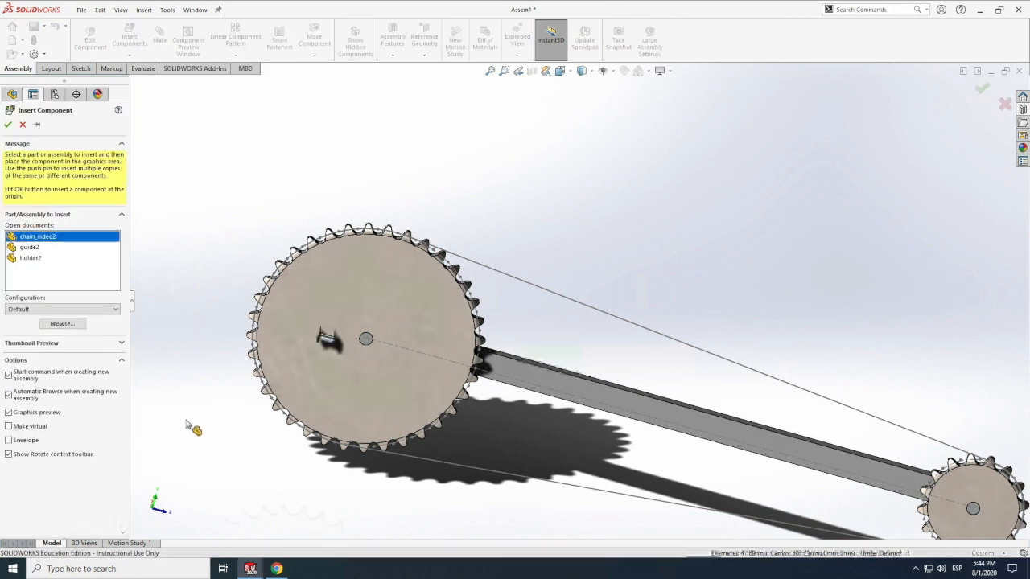
pyautogui.click(177, 431)
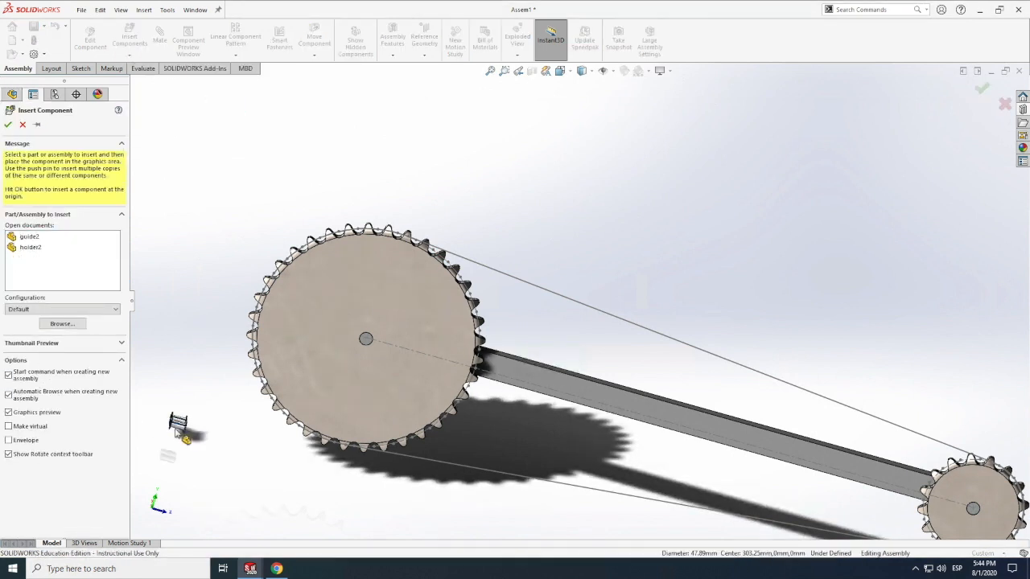
# Step: Rotate the chain_video2 link by Delta XYZ, applying 90° about Y once
pyautogui.scroll(-2, 177, 434)
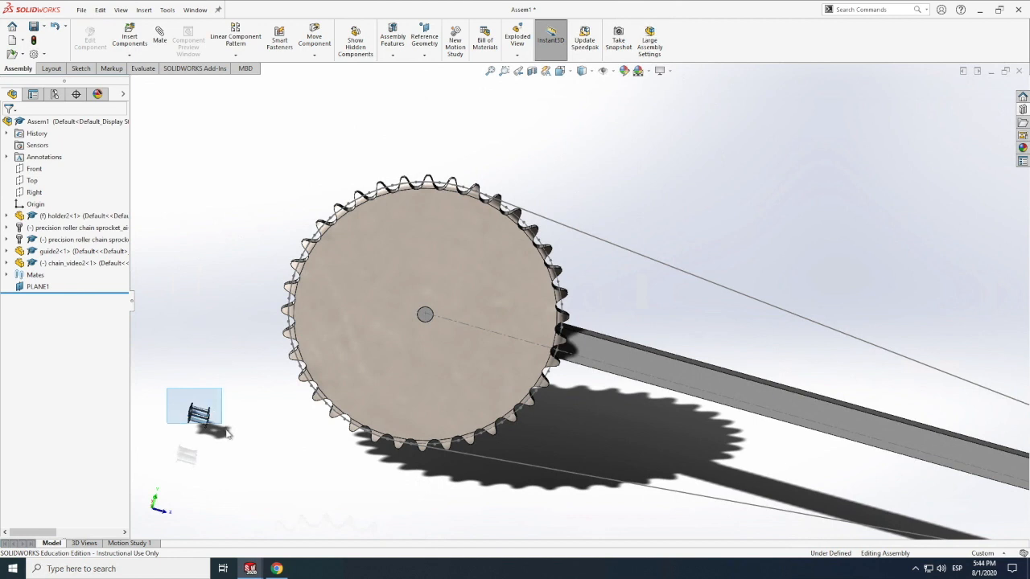
pyautogui.click(198, 414)
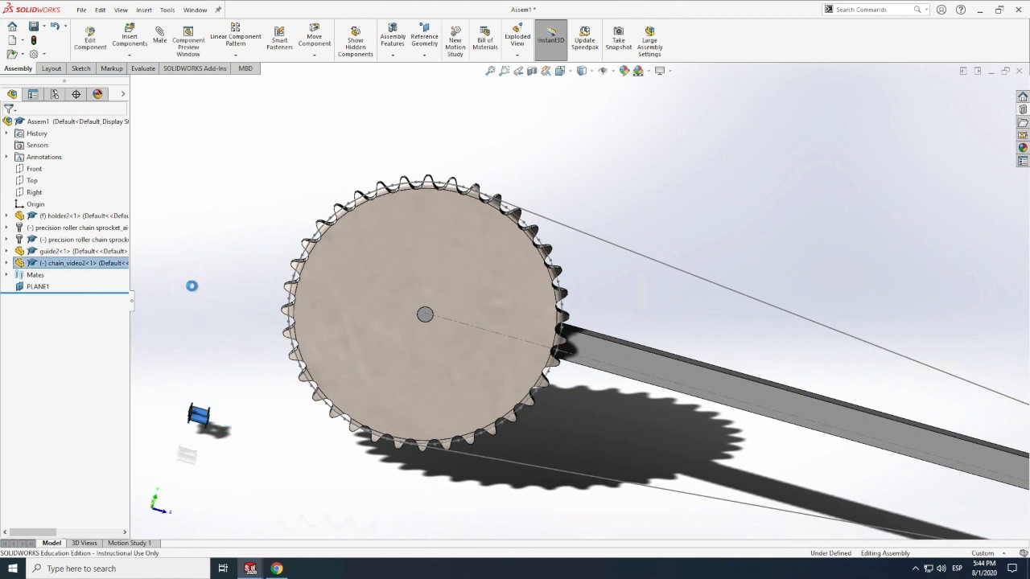
pyautogui.click(320, 56)
pyautogui.click(340, 80)
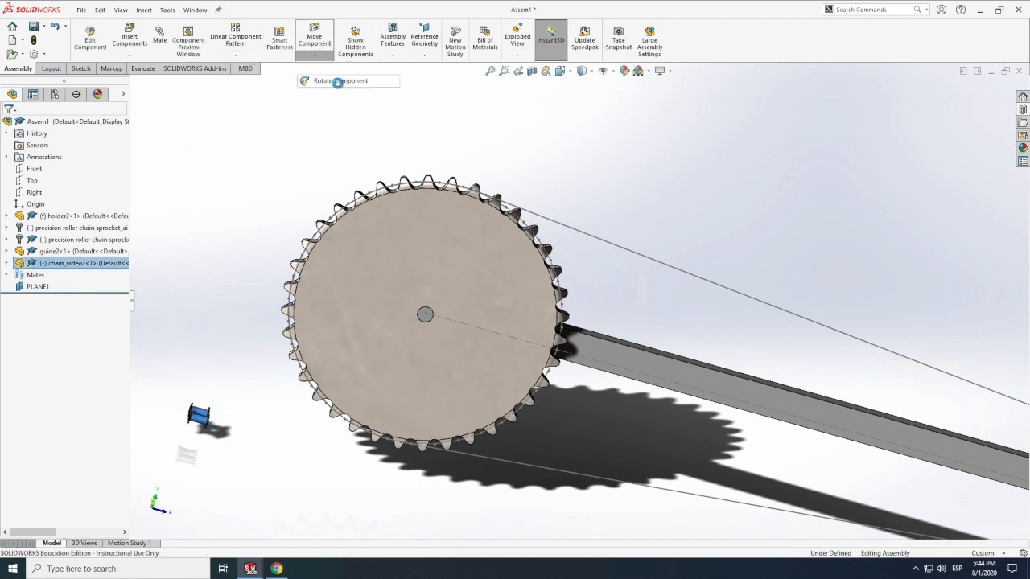
pyautogui.click(42, 176)
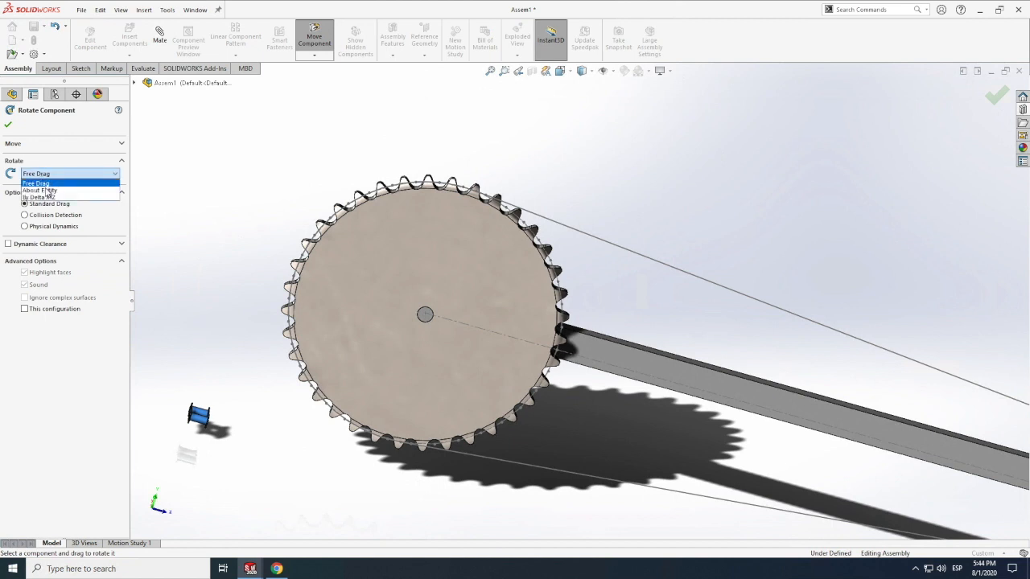
pyautogui.click(40, 198)
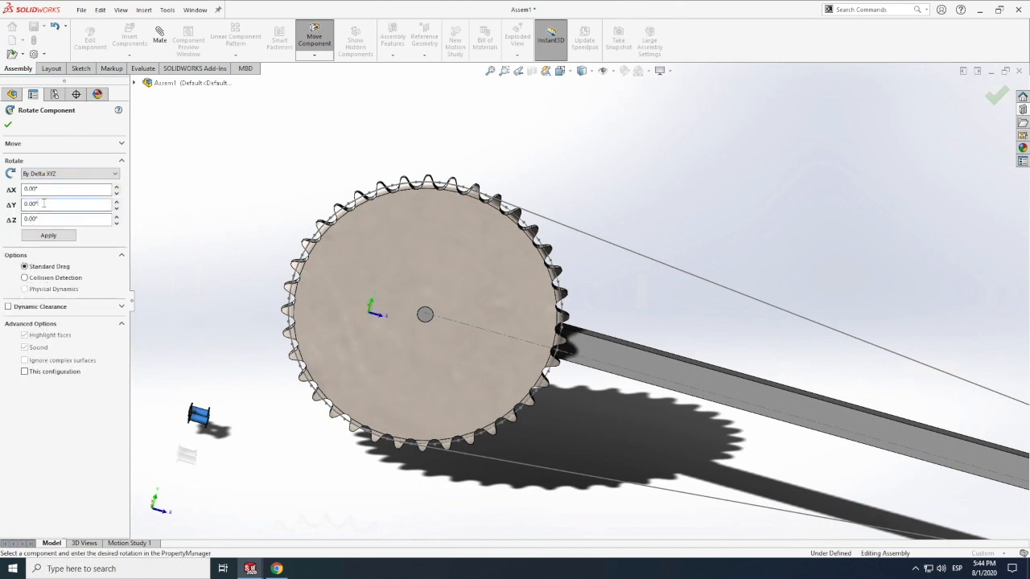
pyautogui.write('90')
pyautogui.click(53, 235)
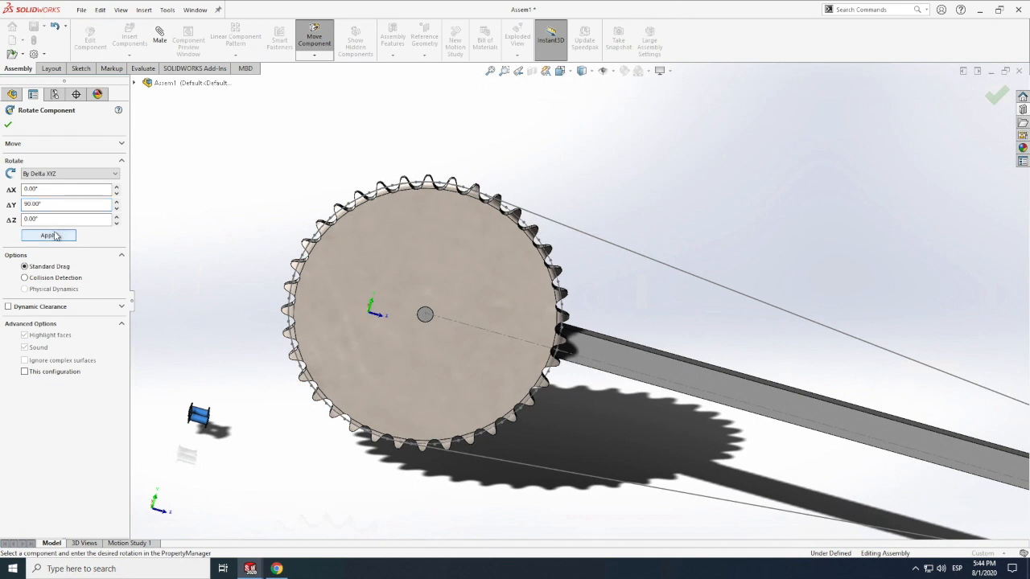
pyautogui.click(8, 124)
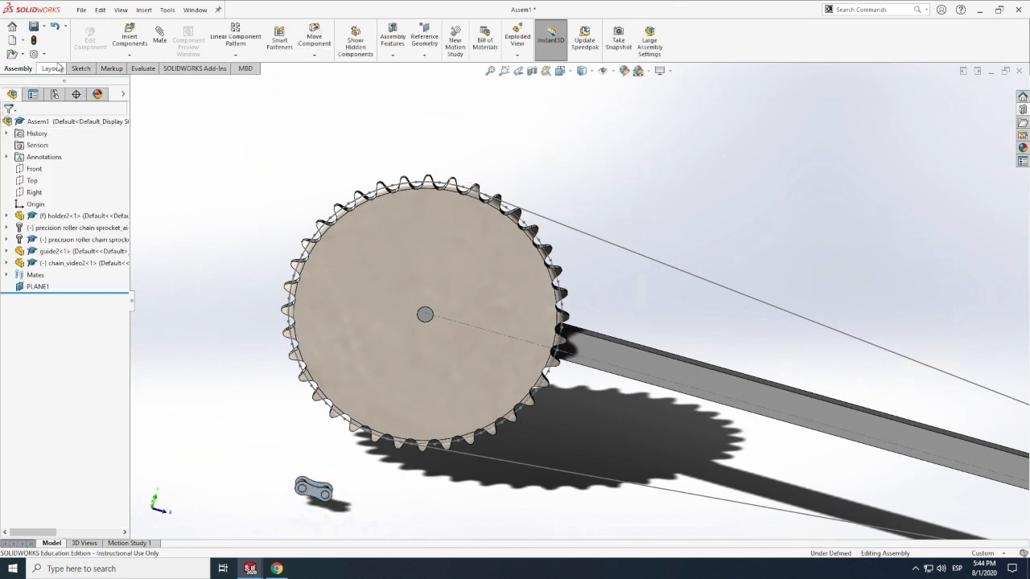
# Step: Insert chain_video1.SLDPRT from the bike folder into the empty space near the chain_video2 link
pyautogui.click(128, 38)
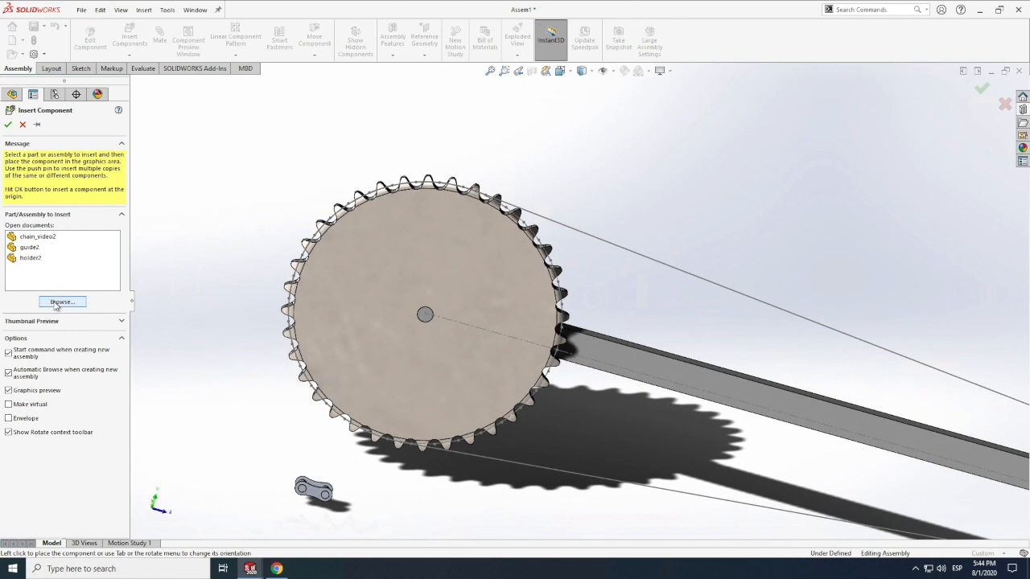
pyautogui.click(59, 302)
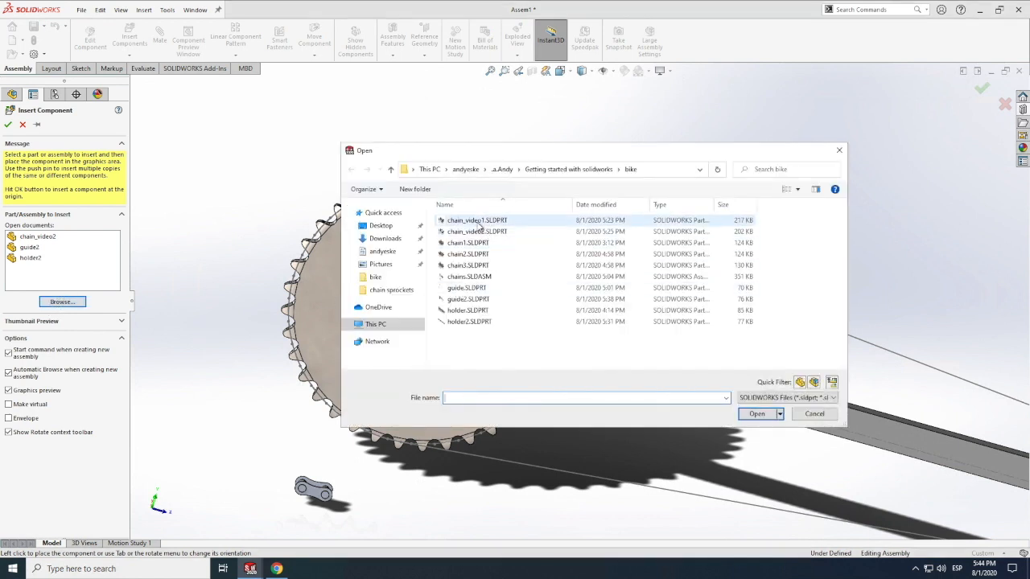
pyautogui.click(756, 415)
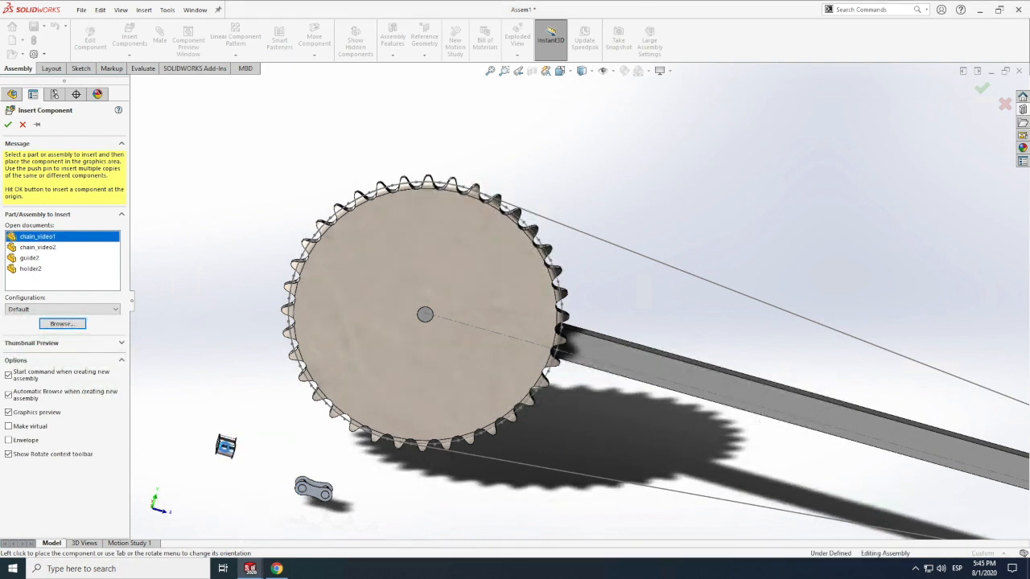
pyautogui.click(203, 424)
pyautogui.click(226, 447)
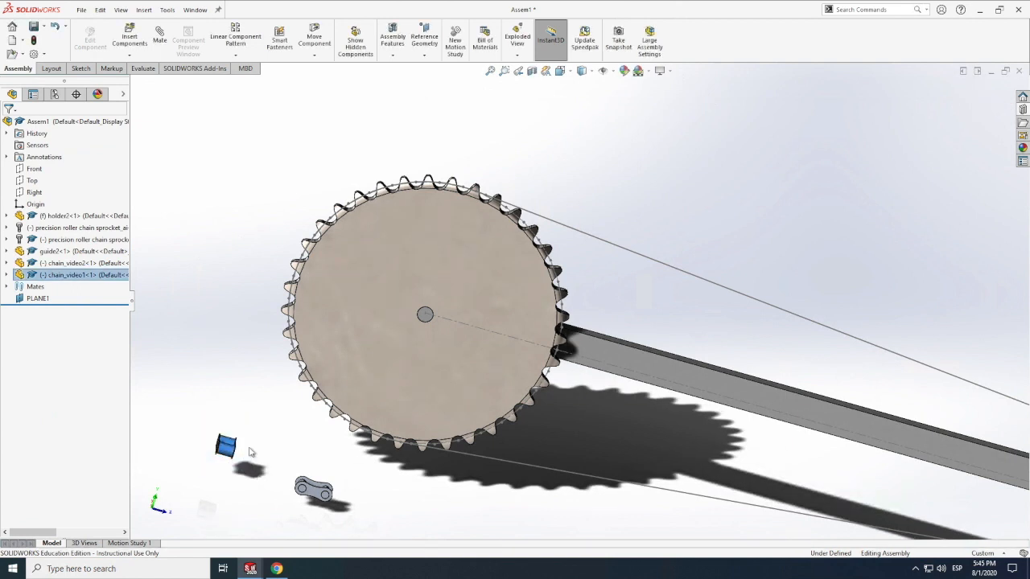
# Step: Rotate the chain_video1 link by Delta XYZ, applying 90° about Y once
pyautogui.click(317, 56)
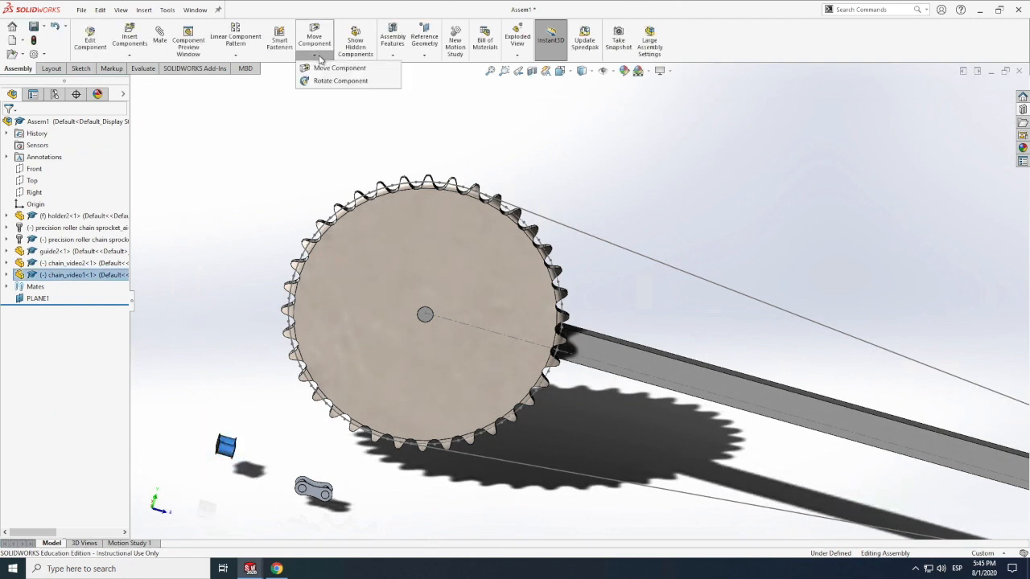
pyautogui.click(330, 81)
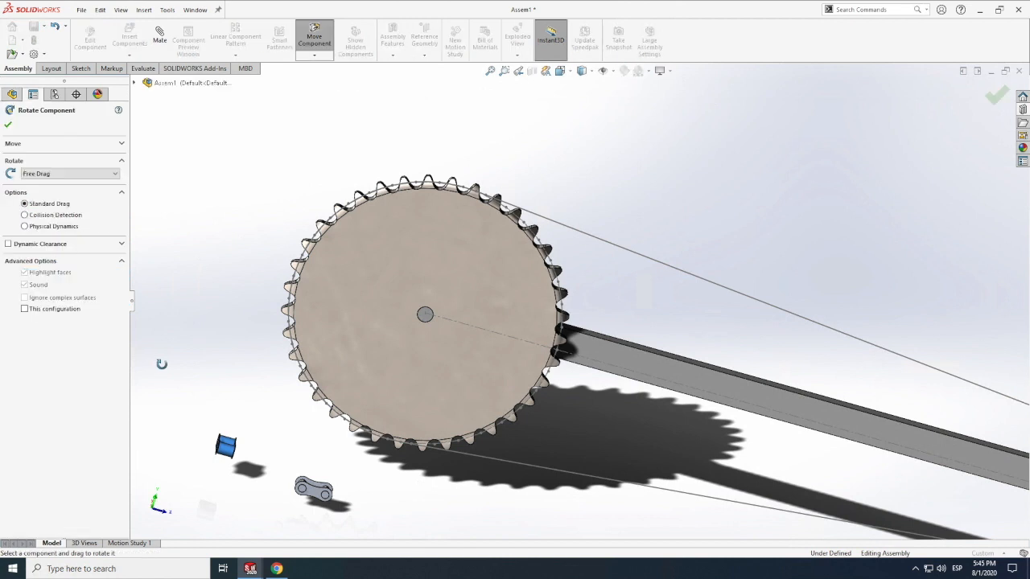
pyautogui.click(63, 173)
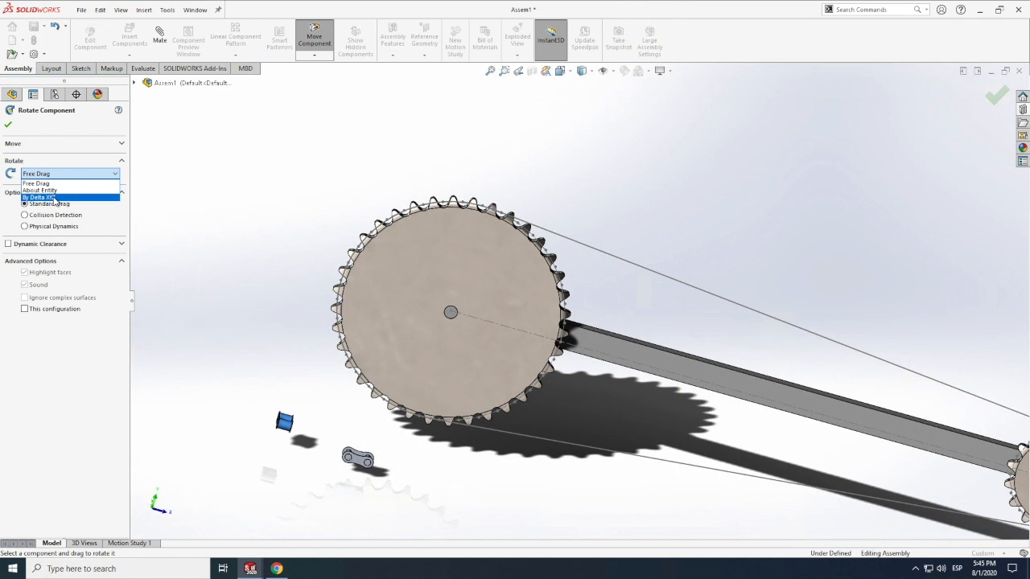
pyautogui.click(53, 199)
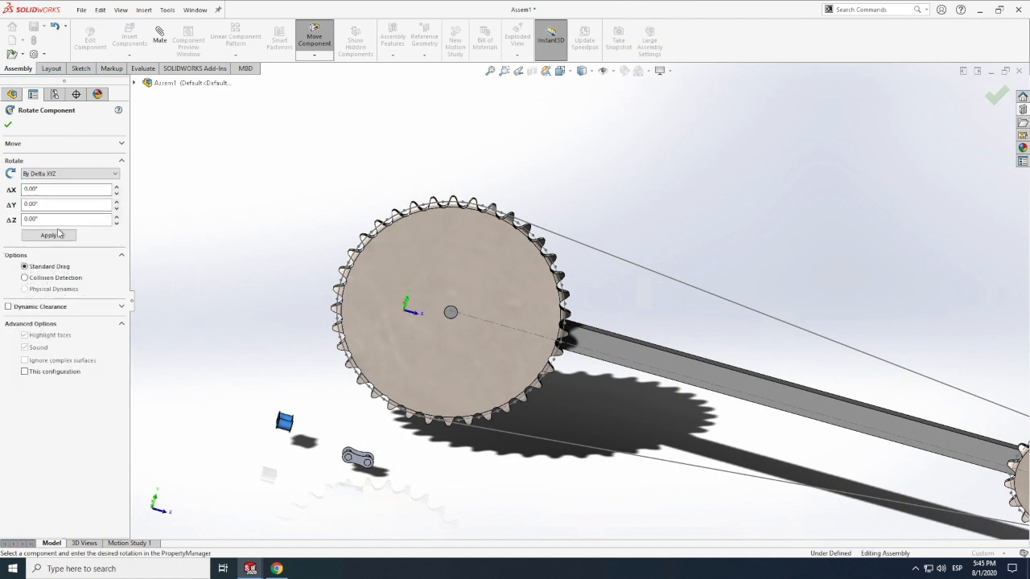
pyautogui.write('90')
pyautogui.click(50, 235)
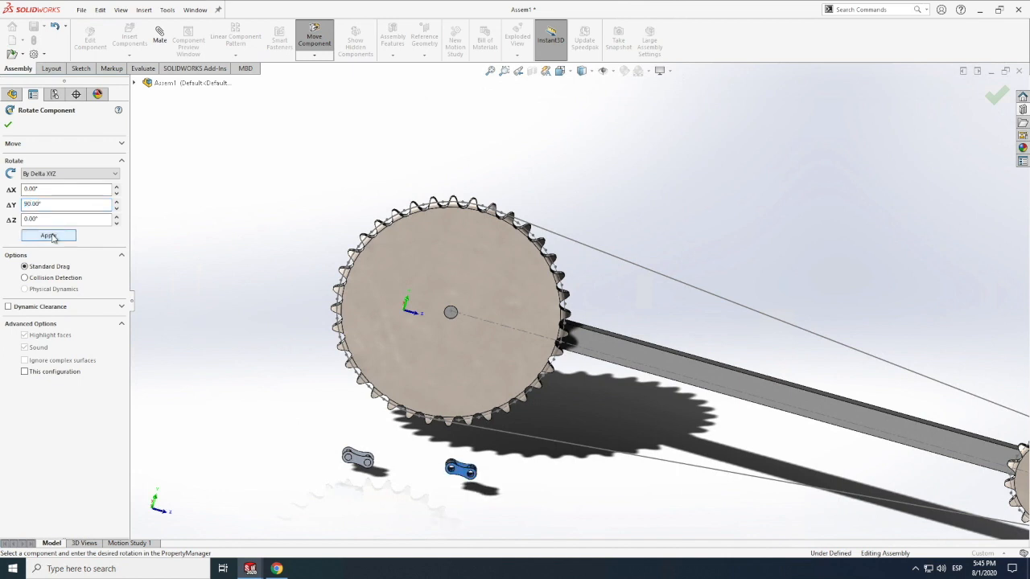
pyautogui.click(8, 125)
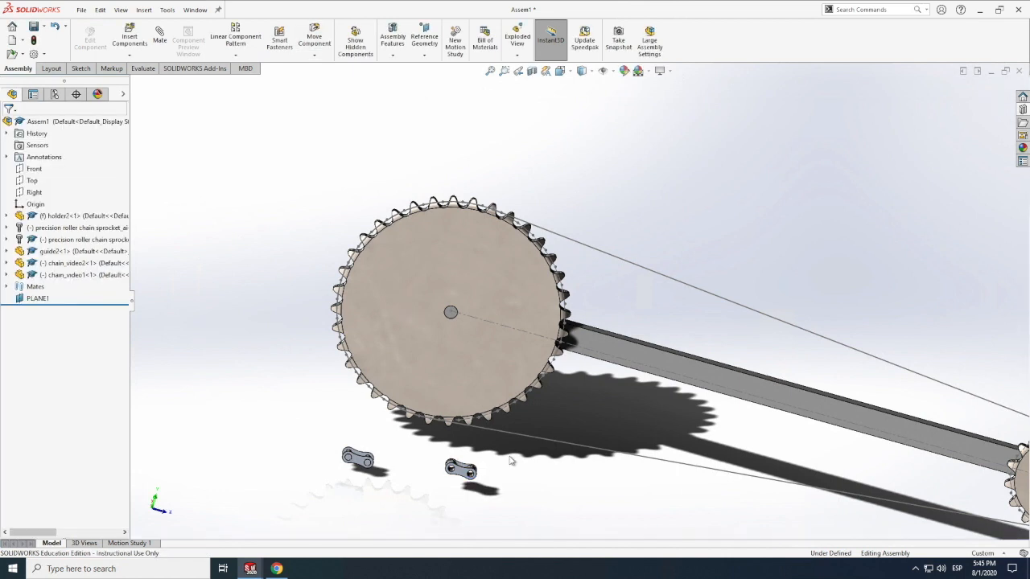
# Step: Start a Chain Component Pattern with the connected linkage pitch method, using Sketch1 of guide2 as the chain path with Fill Path enabled
pyautogui.scroll(-2, 511, 458)
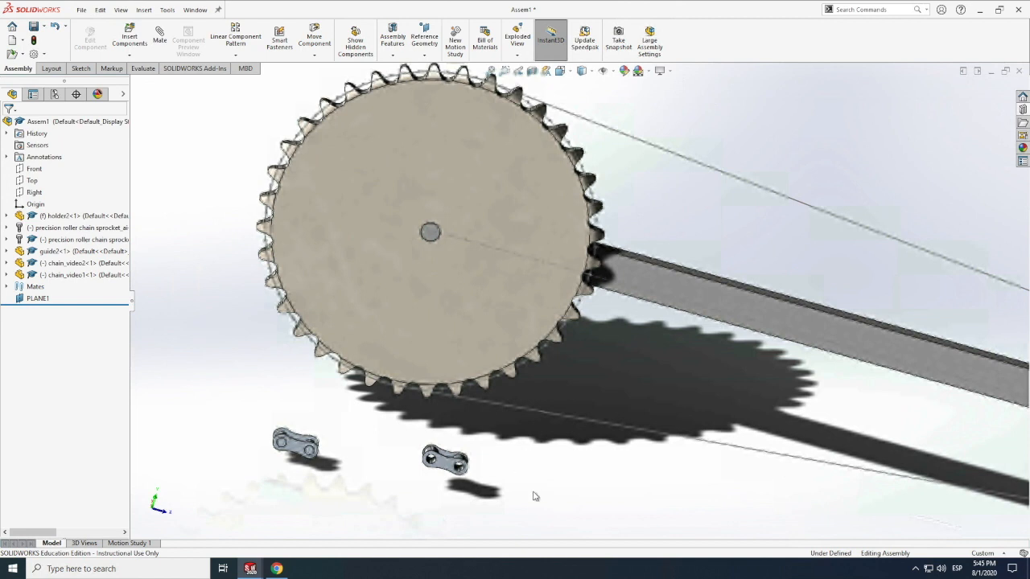
pyautogui.click(237, 56)
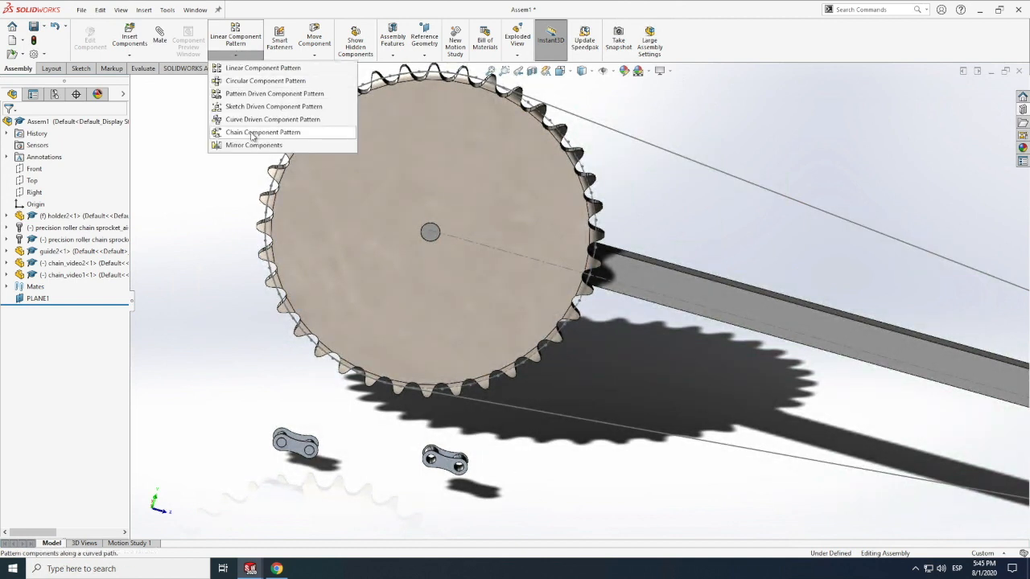
pyautogui.click(250, 135)
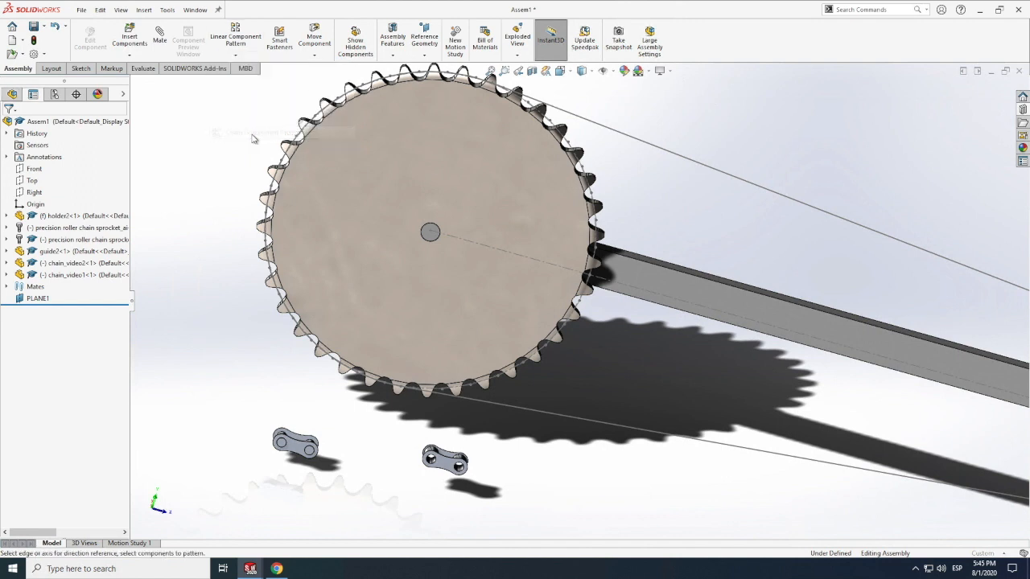
pyautogui.scroll(1, 253, 137)
pyautogui.scroll(-3, 253, 138)
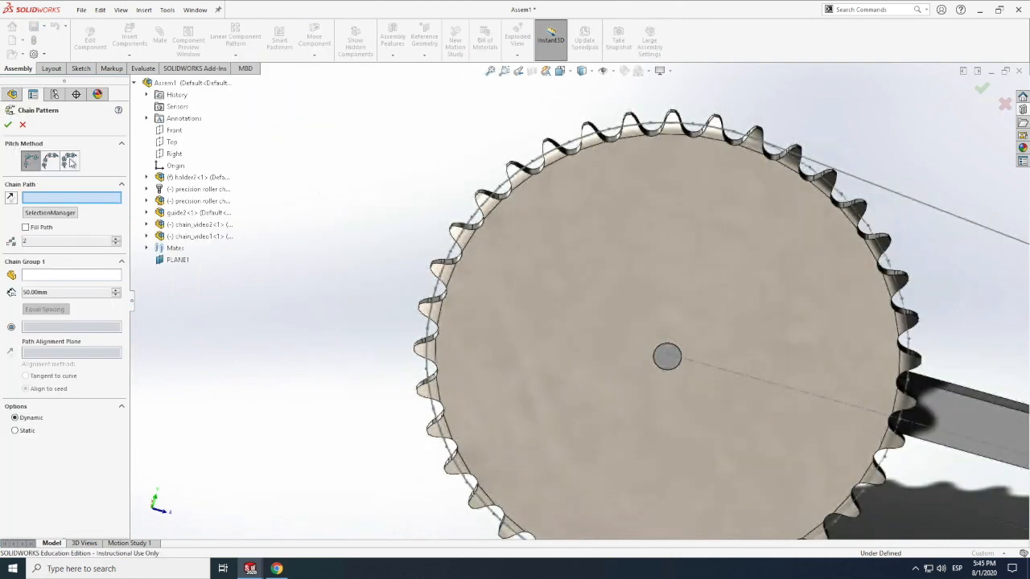
pyautogui.click(72, 163)
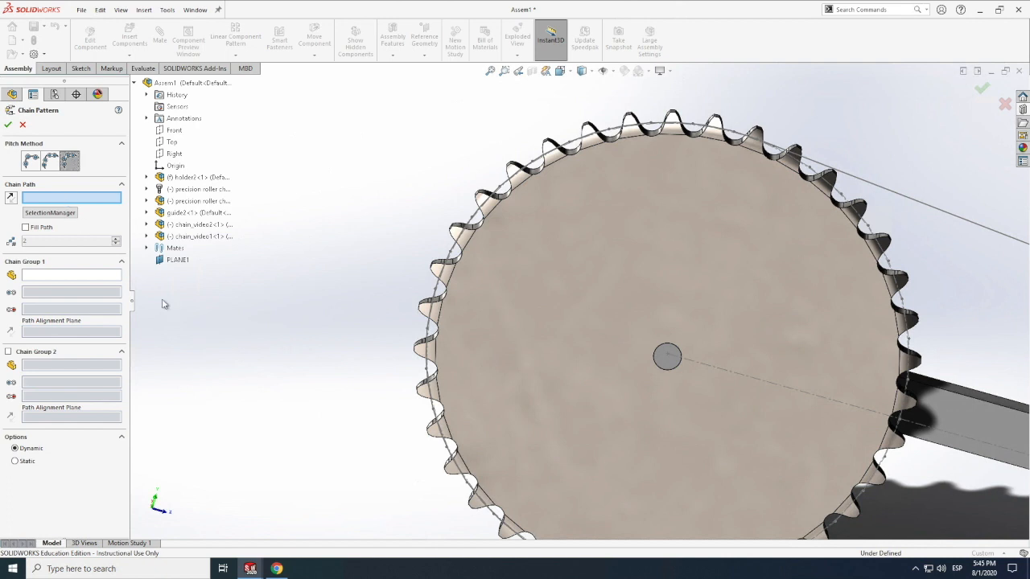
pyautogui.click(146, 214)
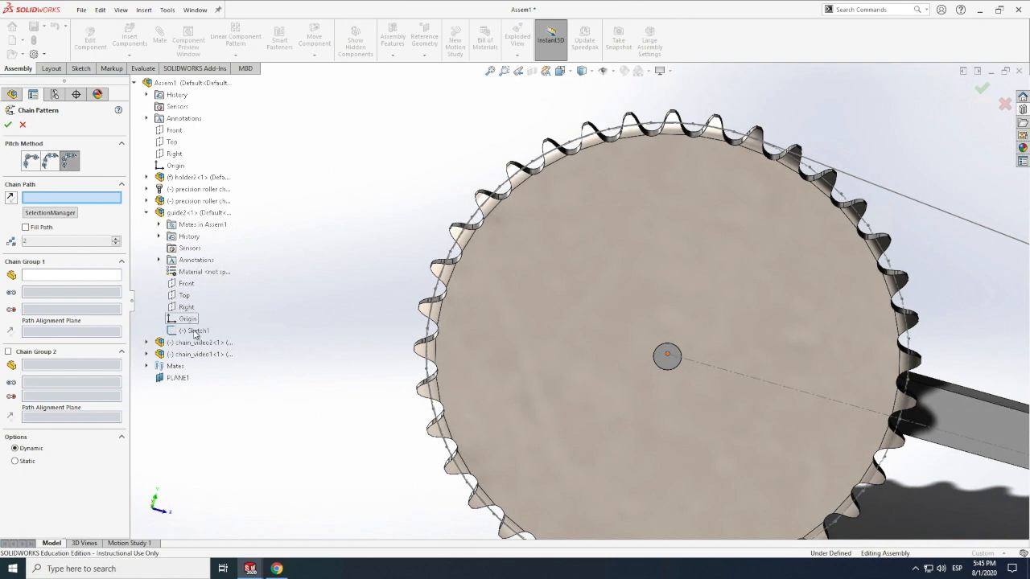
pyautogui.click(194, 331)
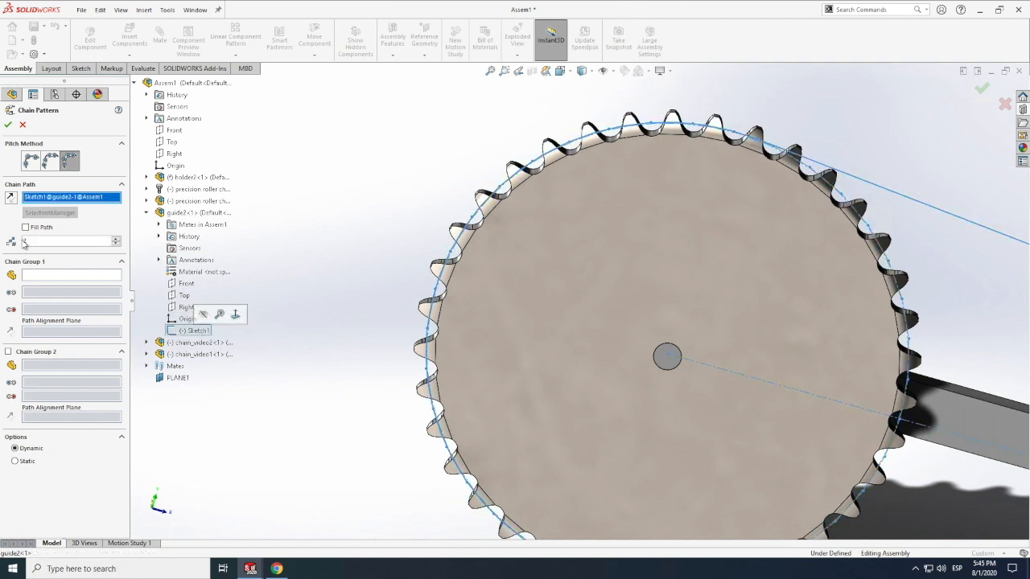
pyautogui.click(25, 227)
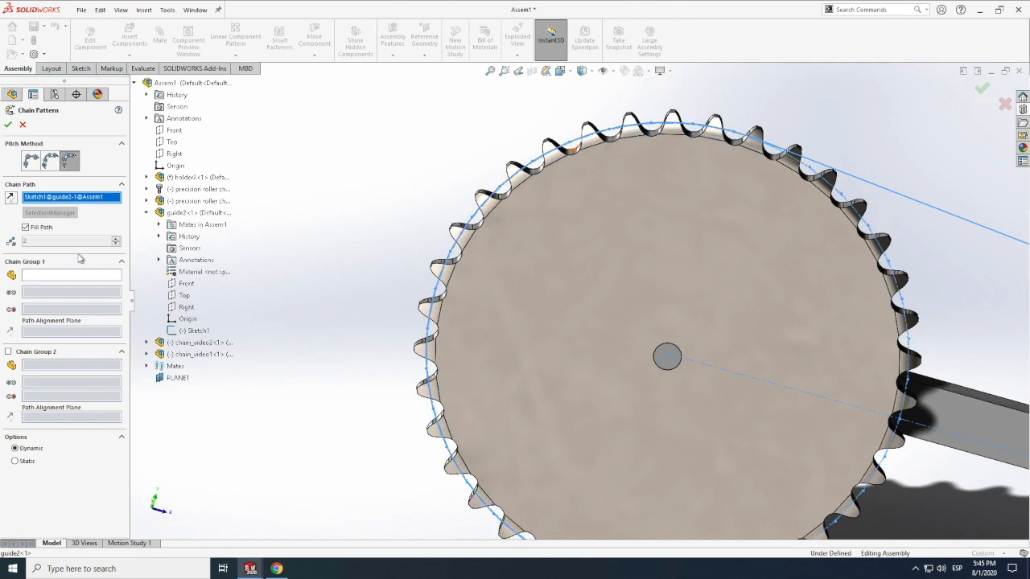
# Step: Assign the chain_video2 link as the component to pattern in Chain Group 1
pyautogui.click(40, 276)
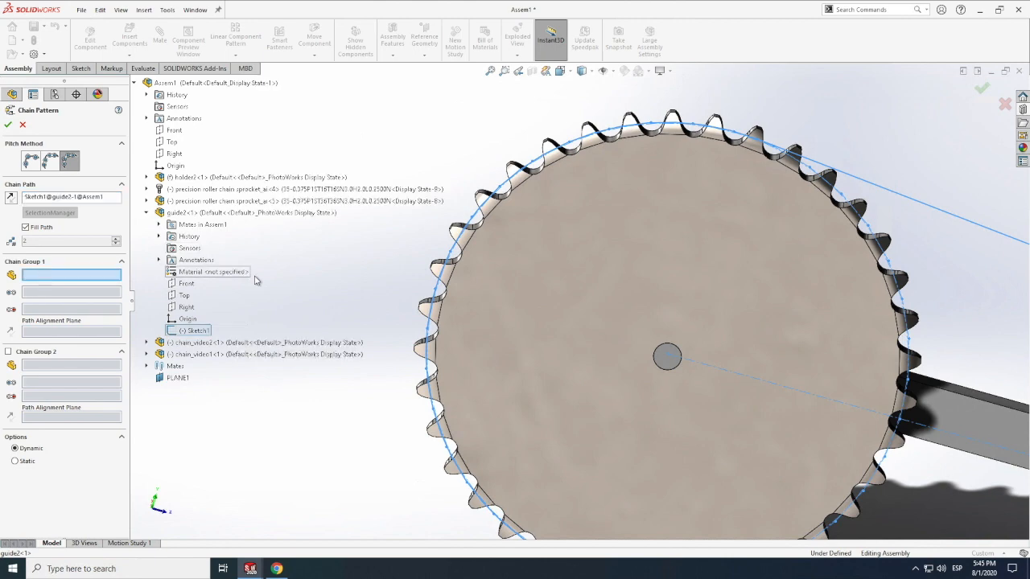
pyautogui.press('f')
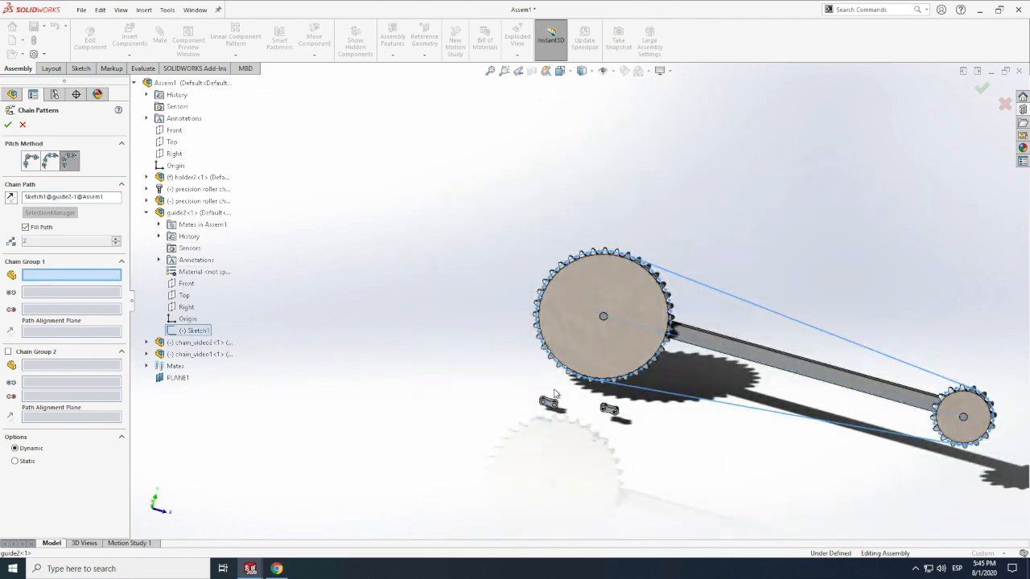
pyautogui.scroll(-5, 559, 393)
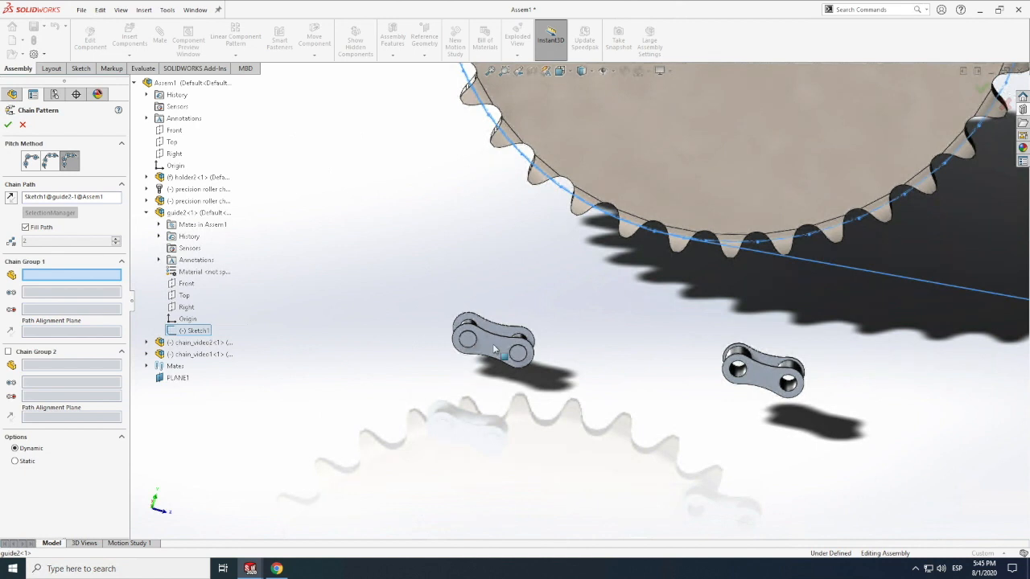
pyautogui.click(494, 347)
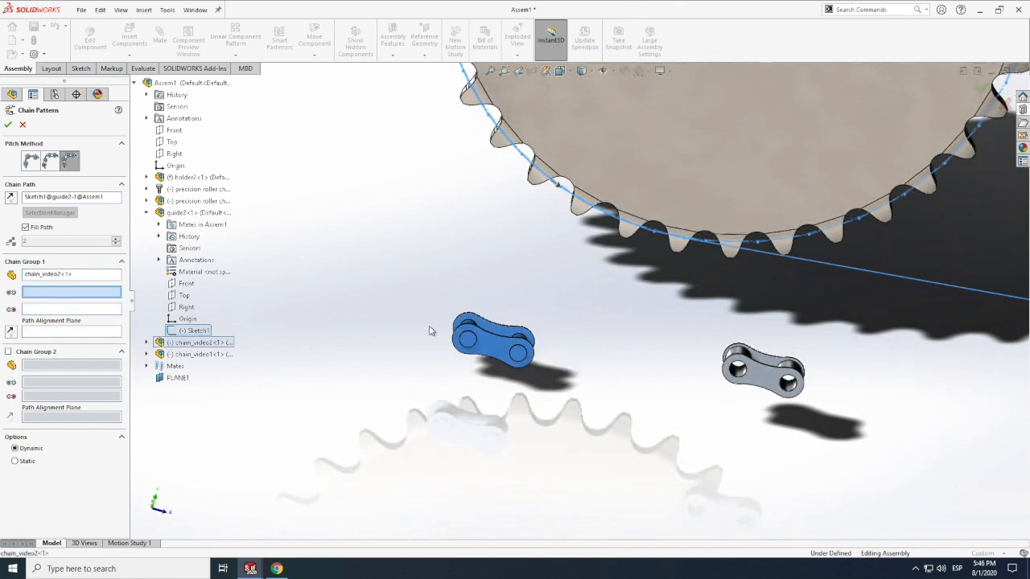
# Step: Define Chain Group 1's path links with chain_video2's two cylindrical pin faces and its path alignment plane with that part's Plane1
pyautogui.scroll(-4, 483, 314)
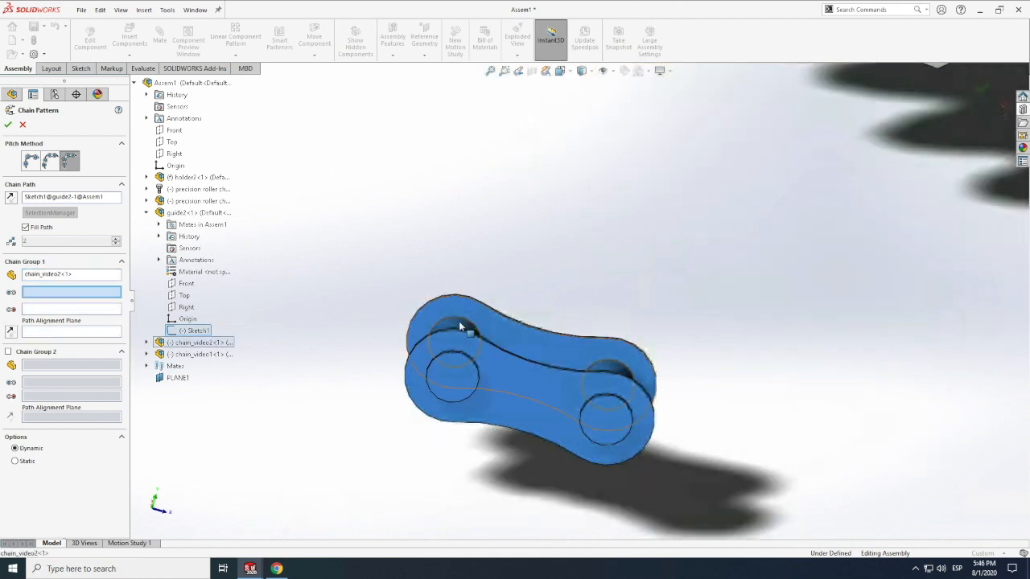
pyautogui.scroll(2, 459, 321)
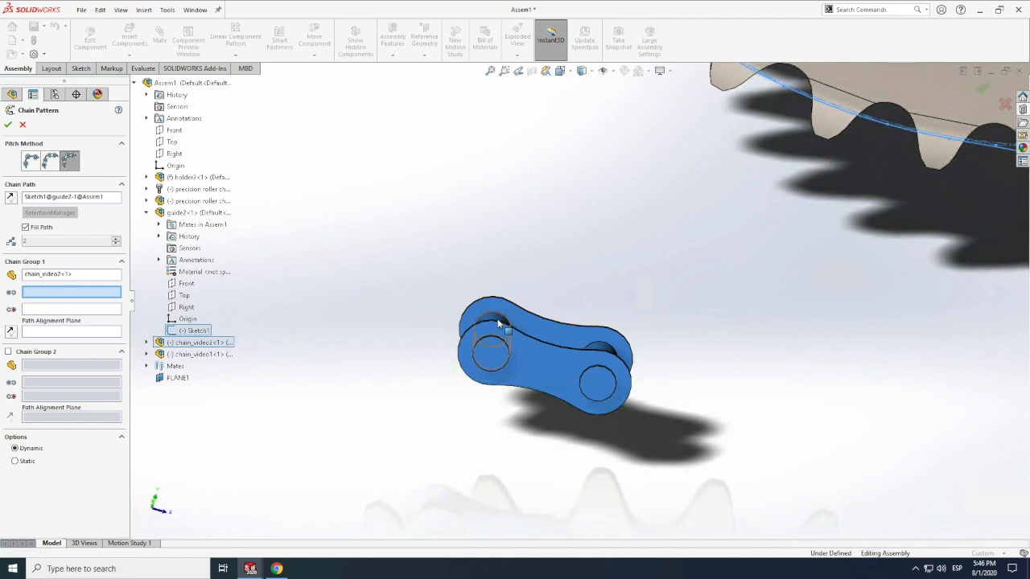
pyautogui.click(496, 318)
pyautogui.scroll(3, 603, 353)
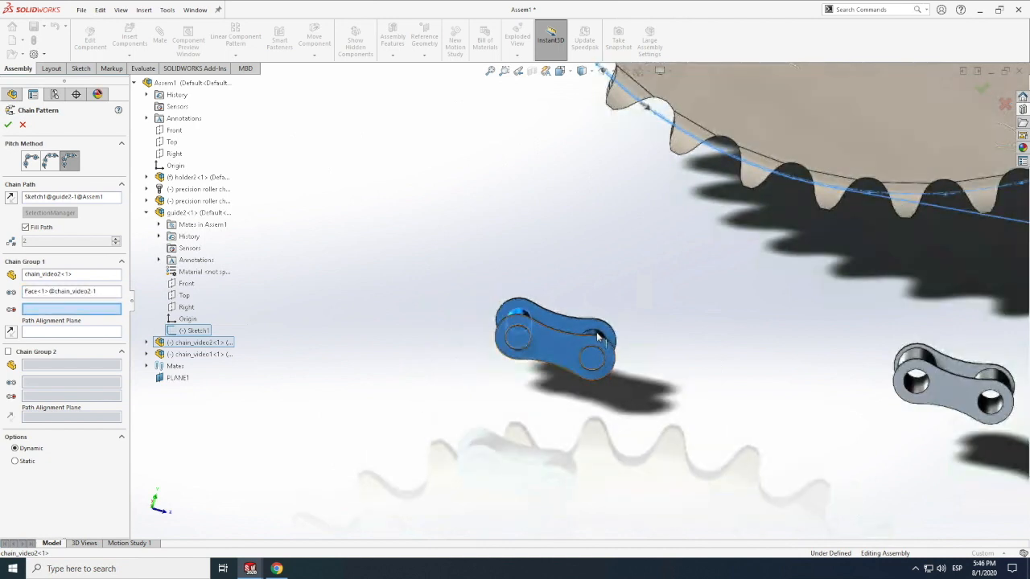
pyautogui.click(596, 334)
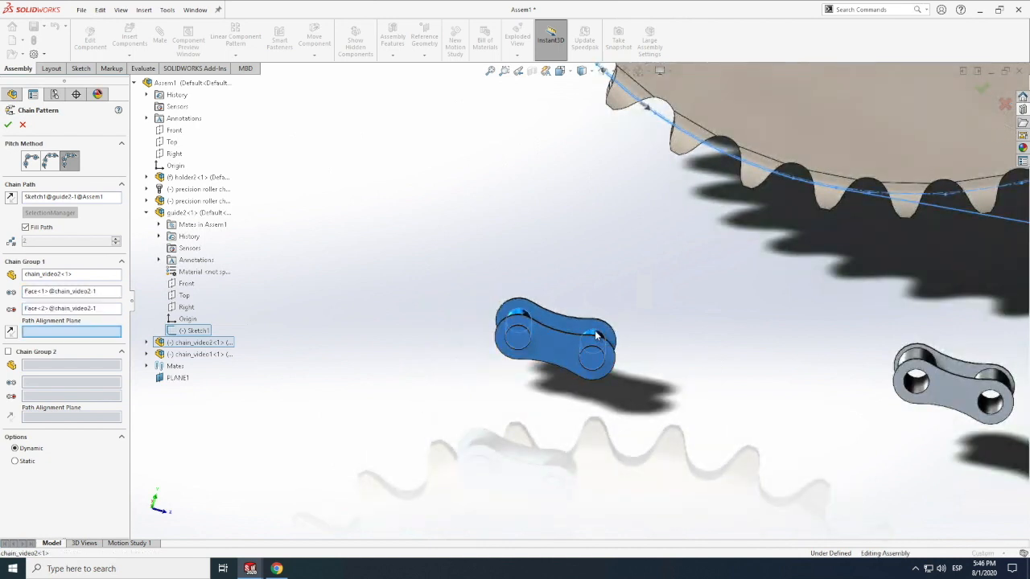
pyautogui.click(147, 343)
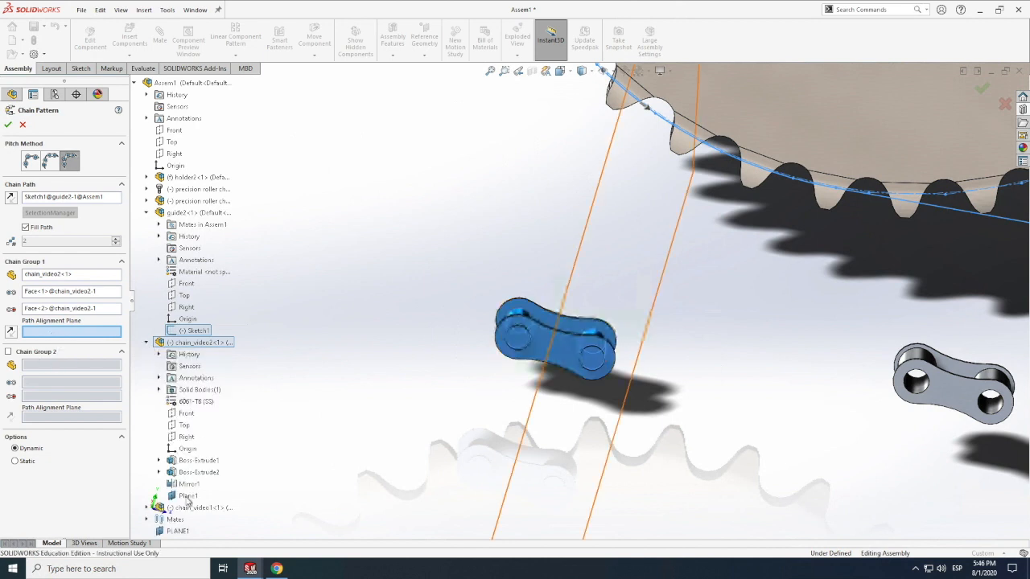
pyautogui.click(187, 496)
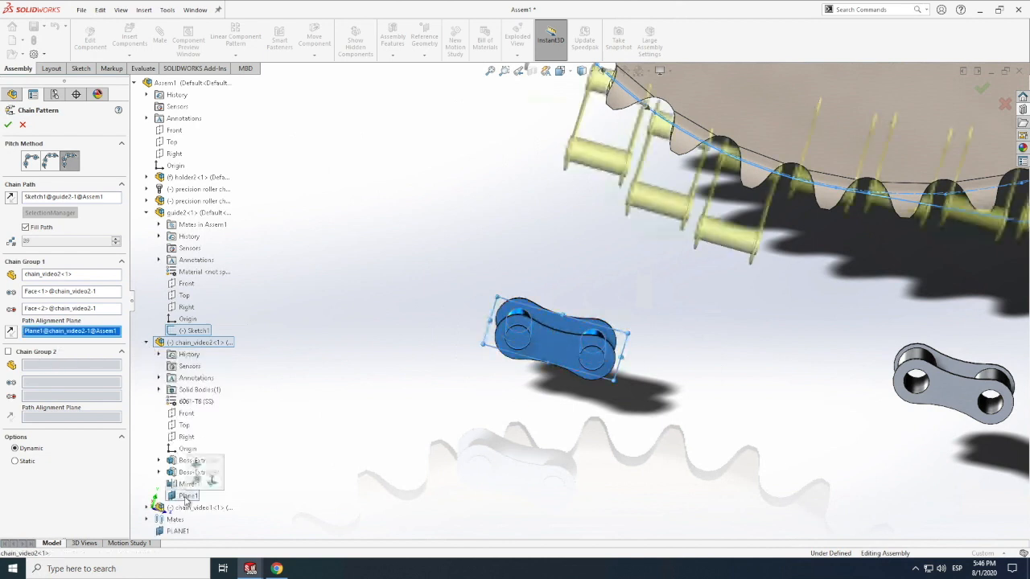
# Step: Enable Chain Group 2 and assign the chain_video1 link as its component to pattern
pyautogui.click(9, 352)
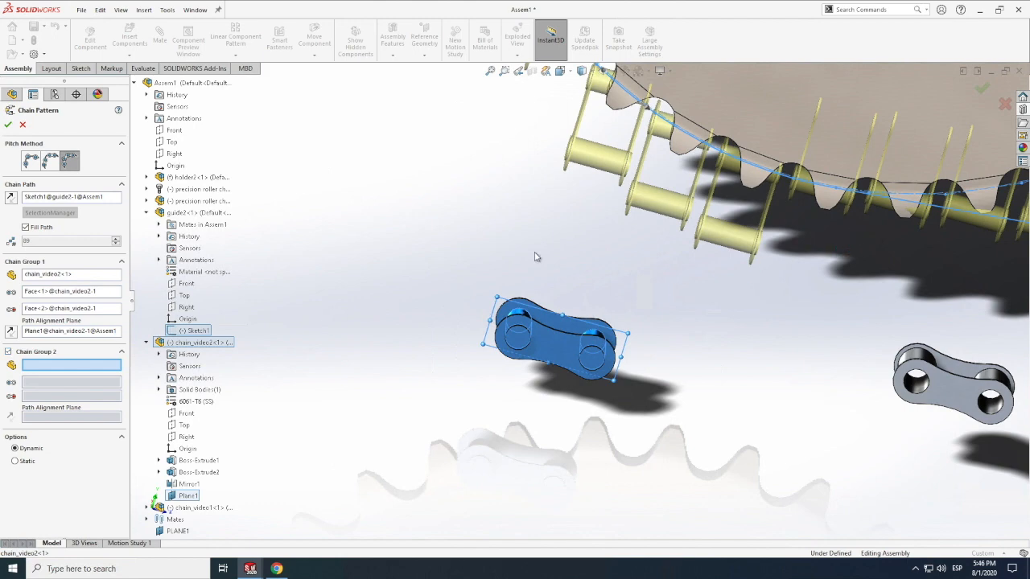
pyautogui.scroll(5, 595, 317)
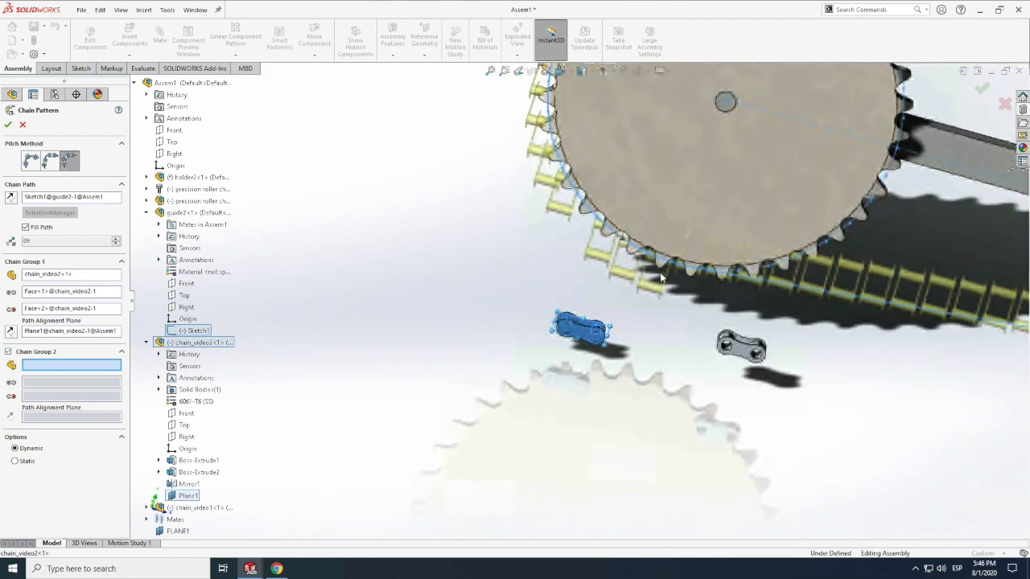
pyautogui.scroll(-5, 801, 362)
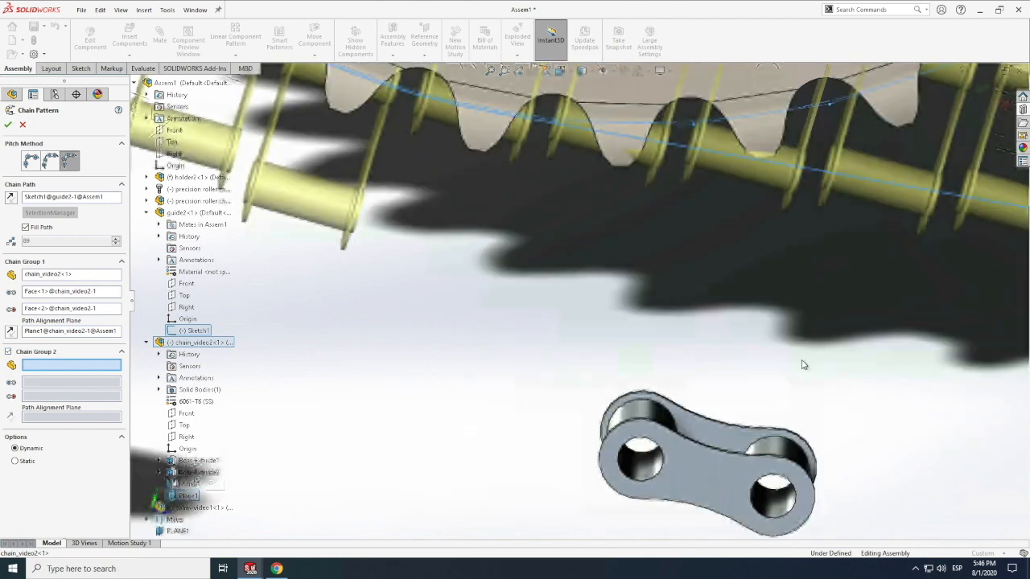
pyautogui.scroll(-3, 700, 464)
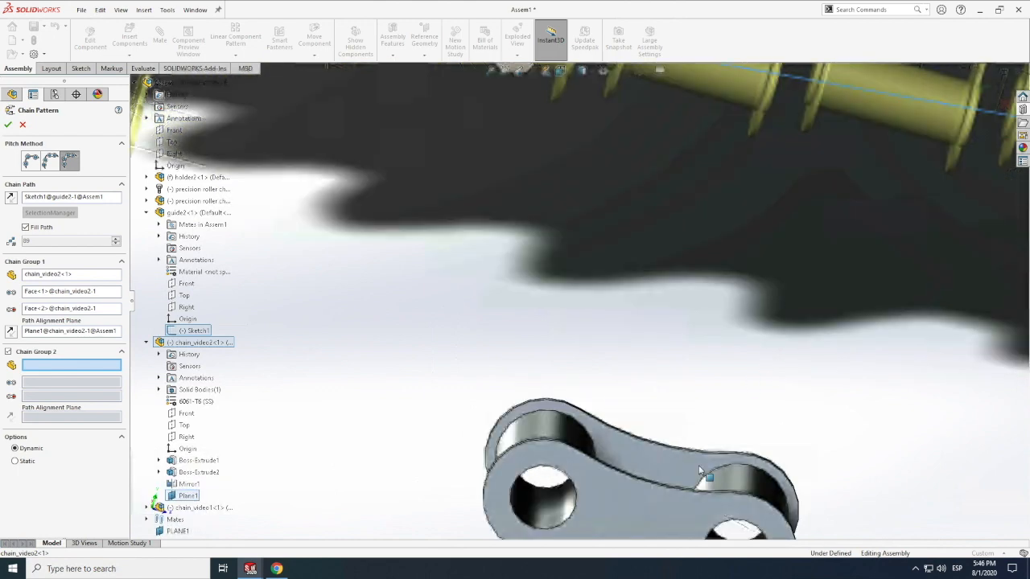
pyautogui.click(564, 458)
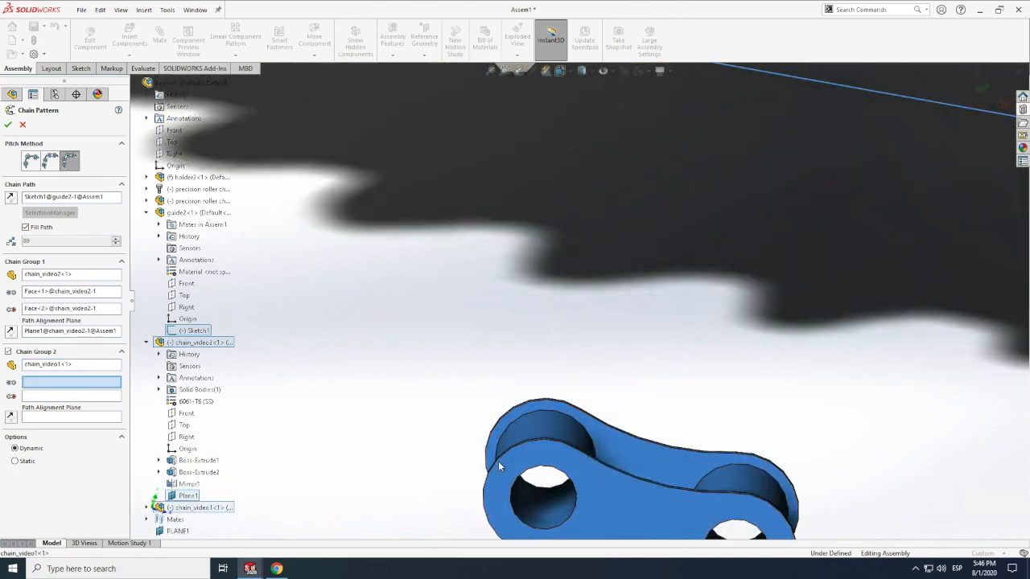
# Step: Define Chain Group 2's path links with chain_video1's two cylindrical roller faces and its path alignment plane with that part's Plane1
pyautogui.click(551, 433)
pyautogui.scroll(-1, 551, 434)
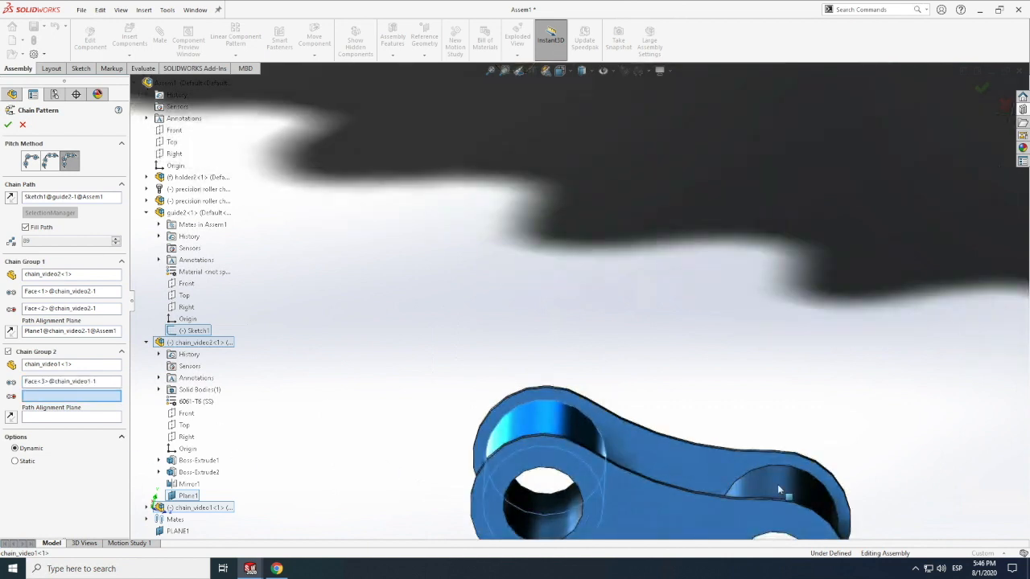
pyautogui.scroll(-3, 778, 484)
pyautogui.click(727, 445)
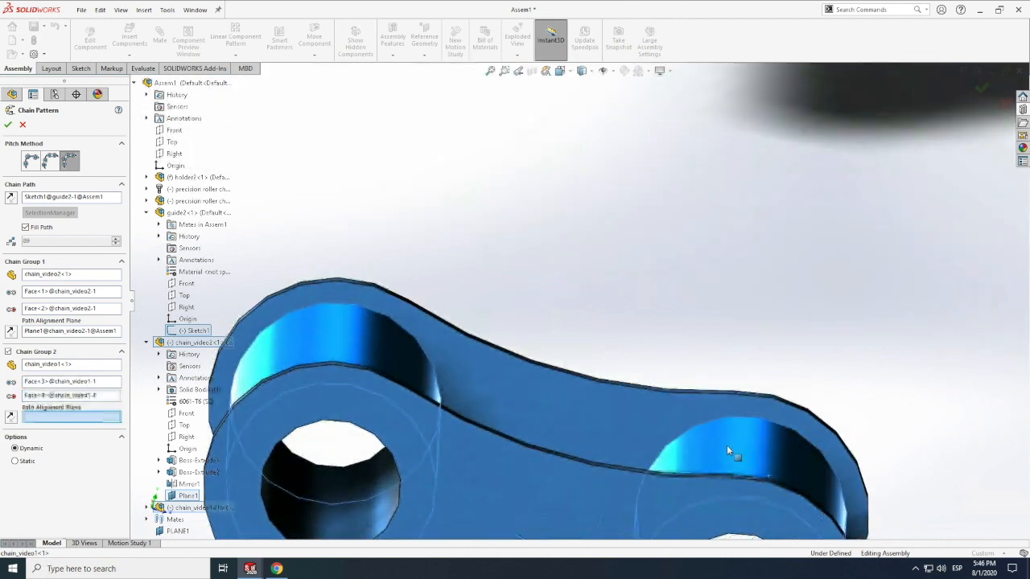
pyautogui.scroll(1, 72, 421)
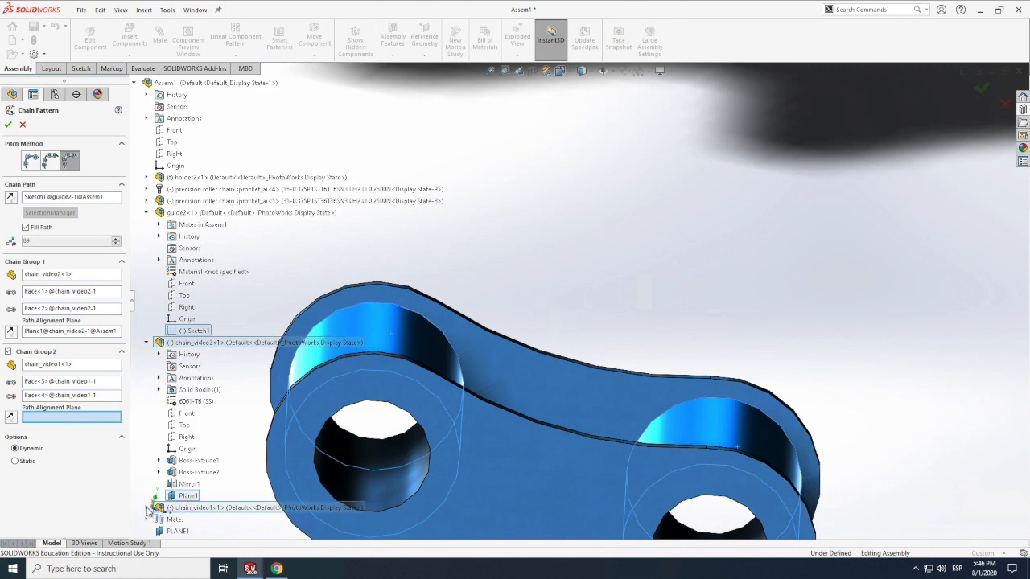
pyautogui.click(147, 508)
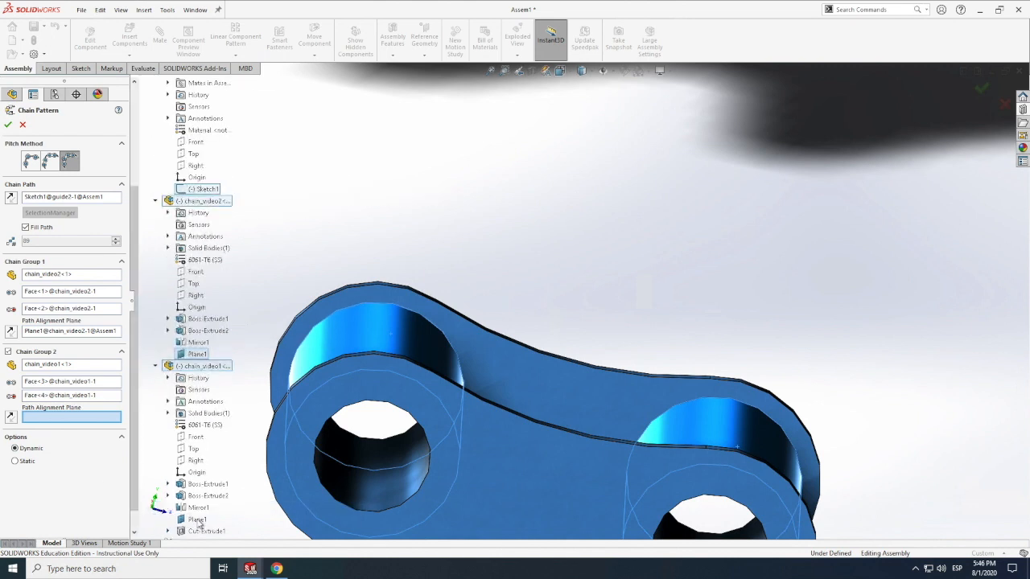
pyautogui.click(198, 519)
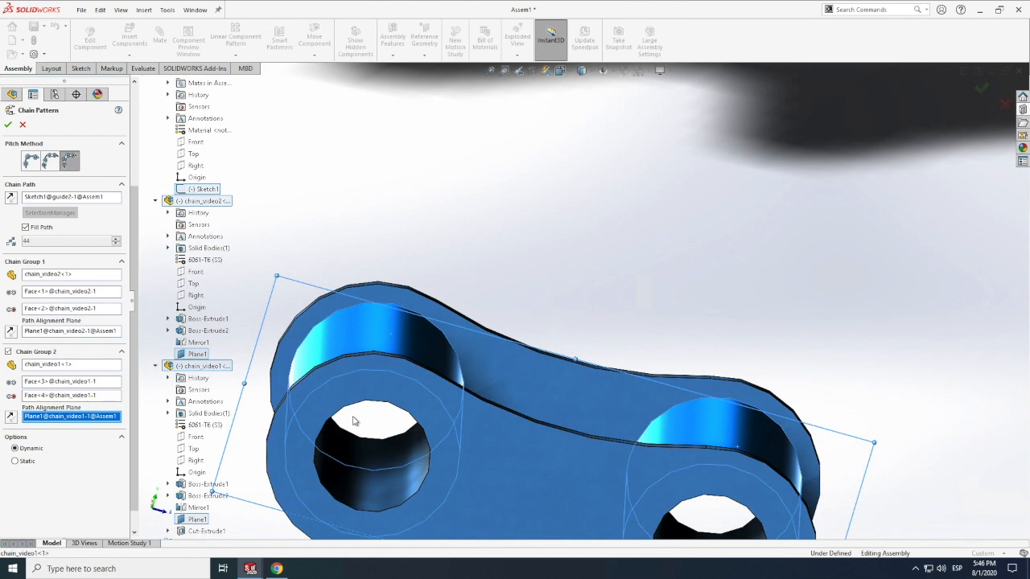
pyautogui.scroll(6, 353, 420)
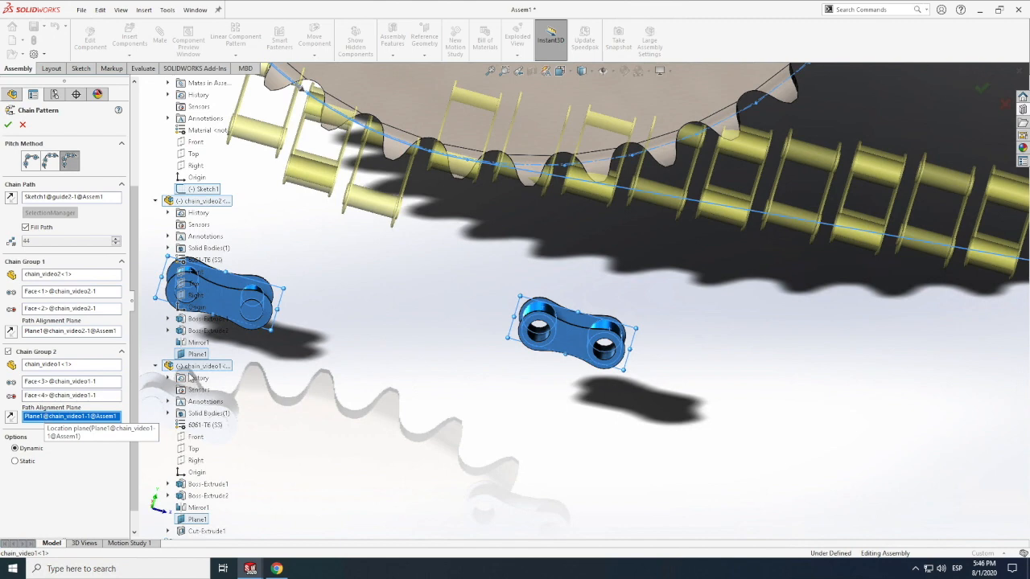
# Step: Examine the connected-linkage chain pattern preview around both sprockets and along the guide sketch
pyautogui.scroll(5, 391, 344)
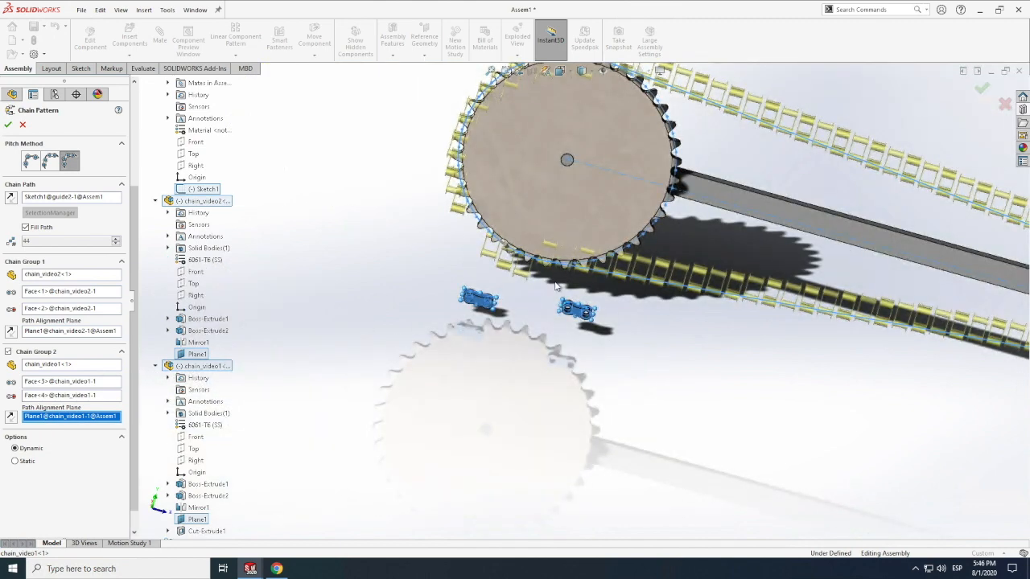
pyautogui.scroll(-1, 643, 161)
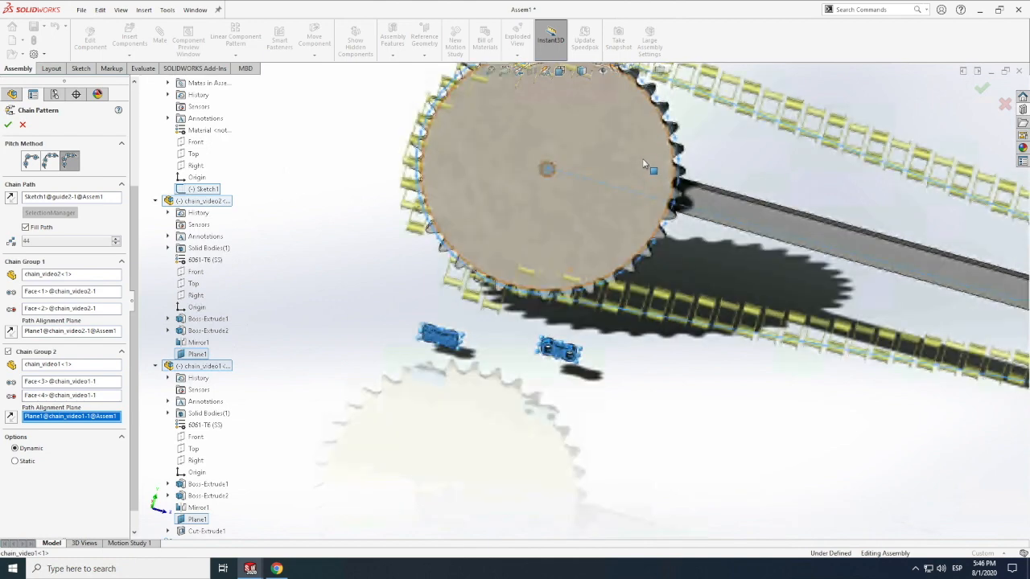
pyautogui.scroll(-4, 642, 161)
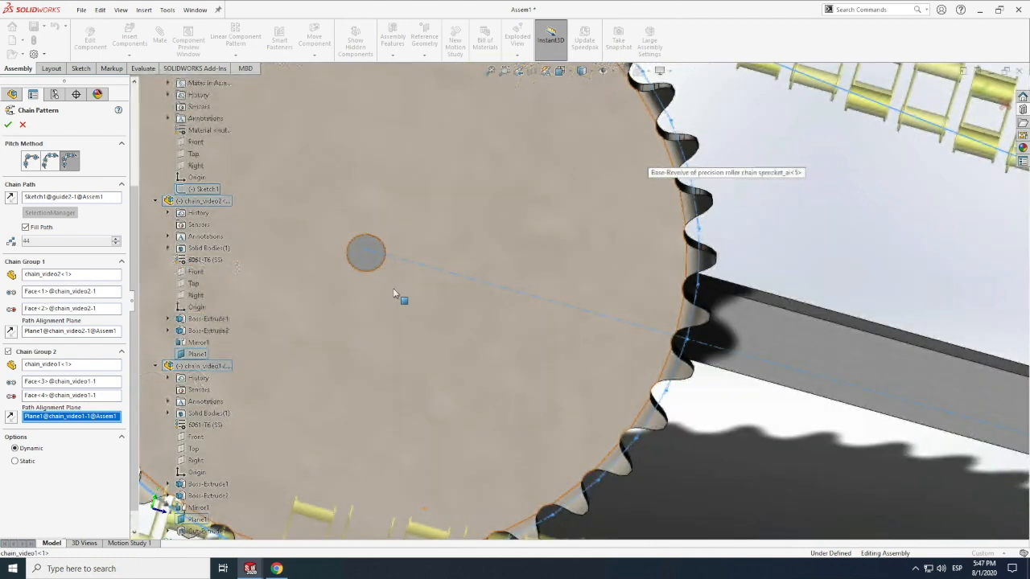
pyautogui.scroll(5, 394, 294)
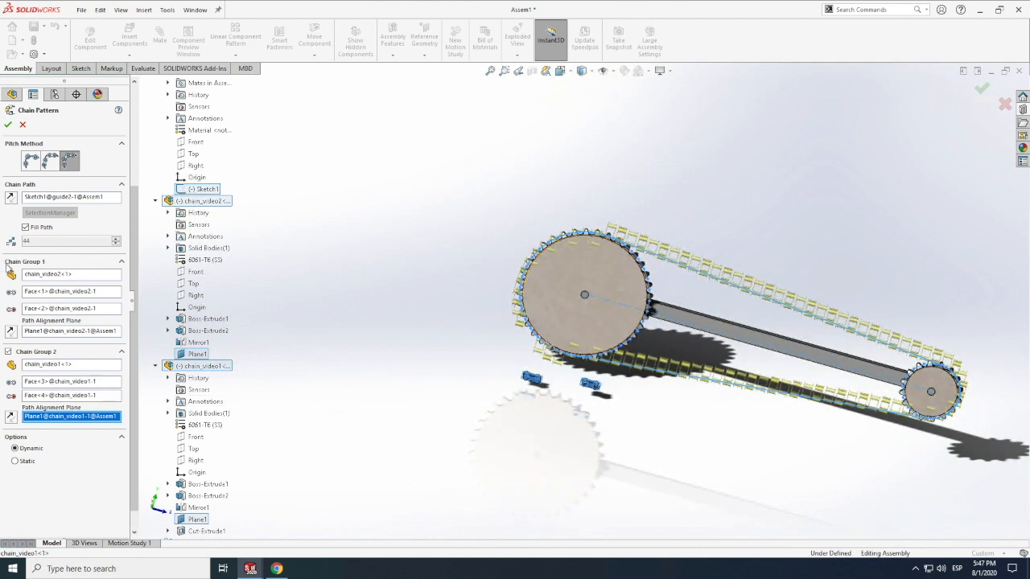
pyautogui.click(156, 201)
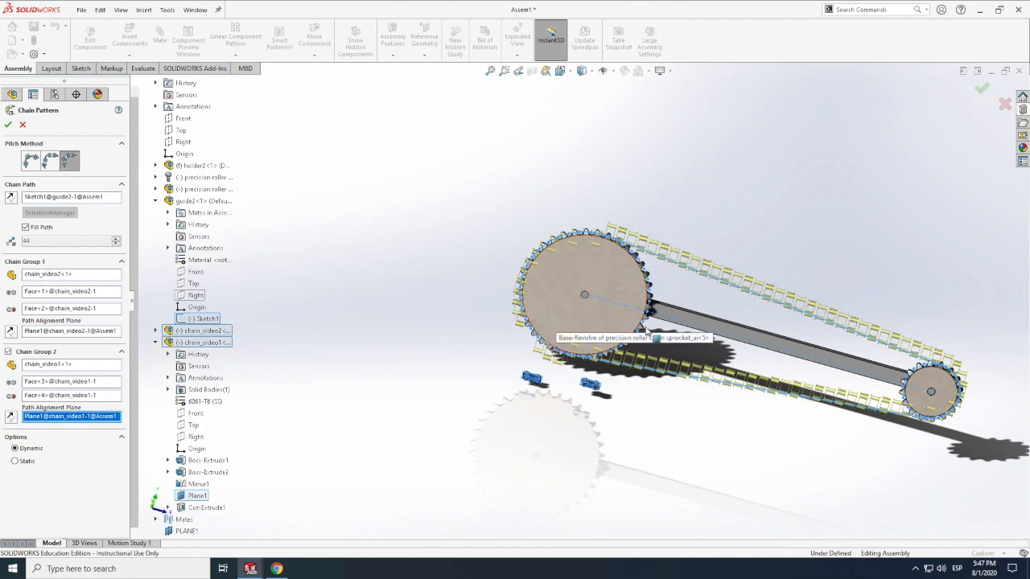
pyautogui.scroll(-5, 645, 332)
pyautogui.scroll(-1, 645, 326)
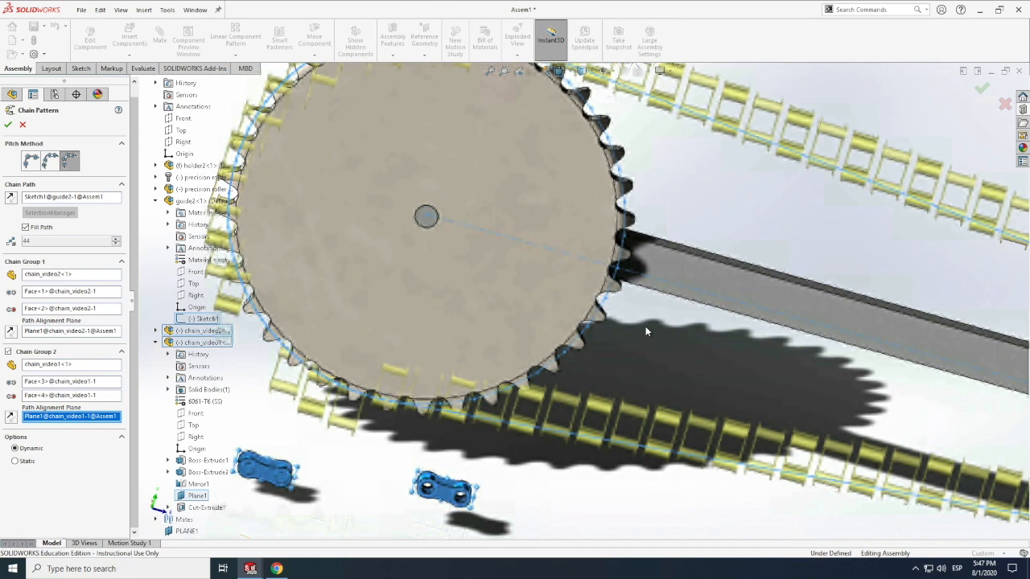
pyautogui.scroll(1, 645, 327)
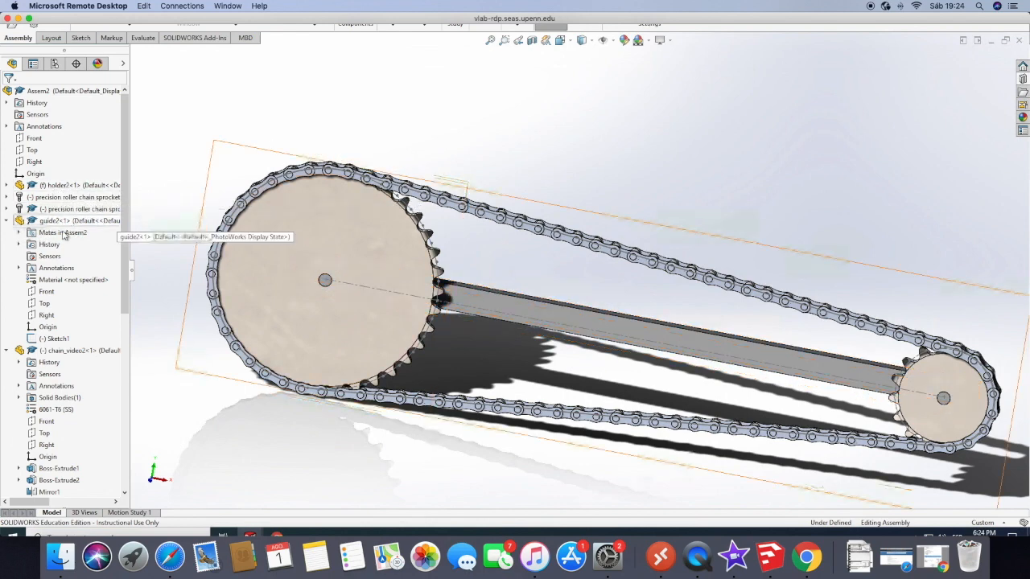
# Step: Collapse the guide2, chain_video2 and chain_video1 entries in Assem2 and delete ChainPattern1 with its dependent link instances
pyautogui.scroll(2, 57, 352)
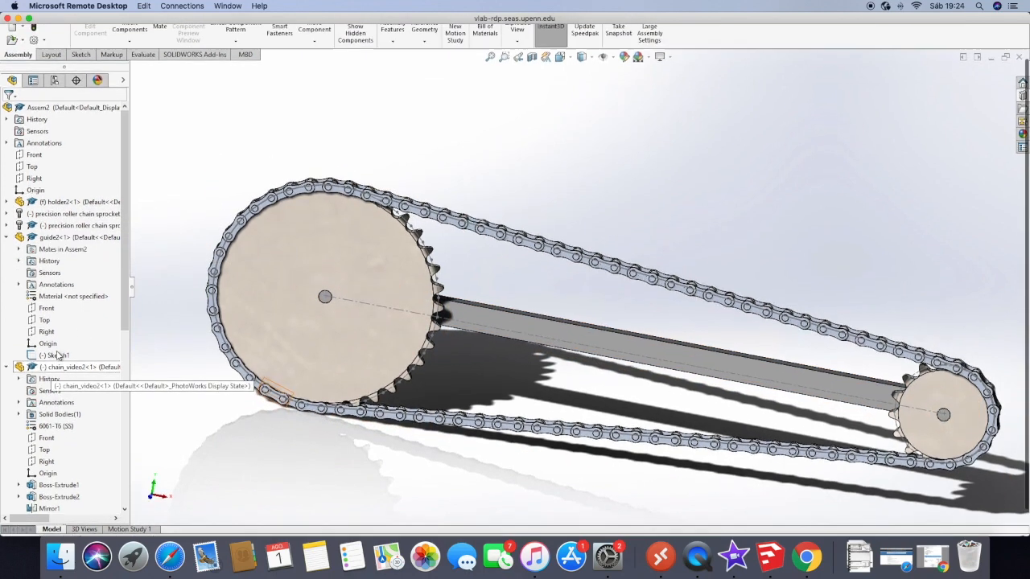
pyautogui.scroll(-3, 205, 352)
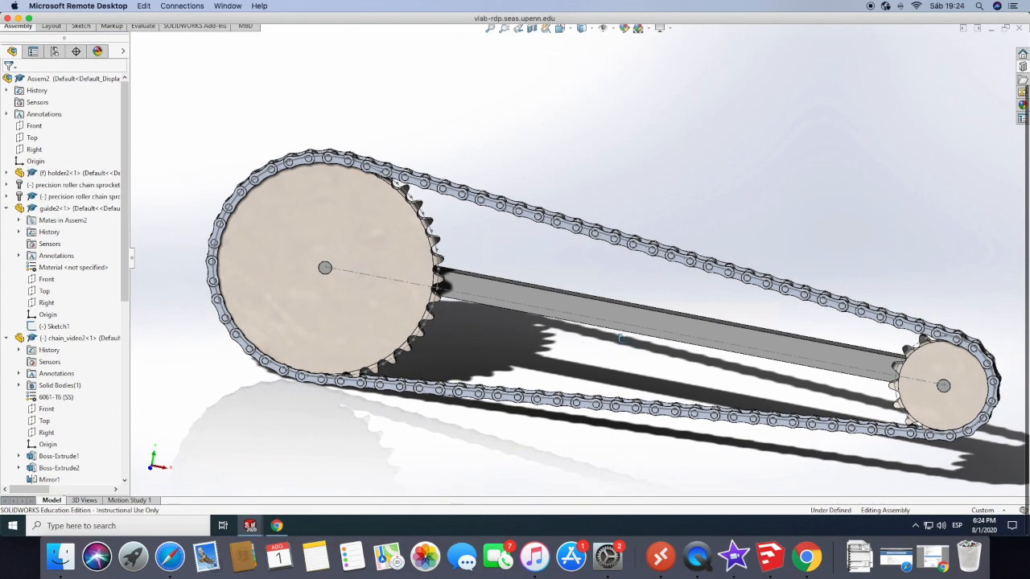
pyautogui.click(7, 209)
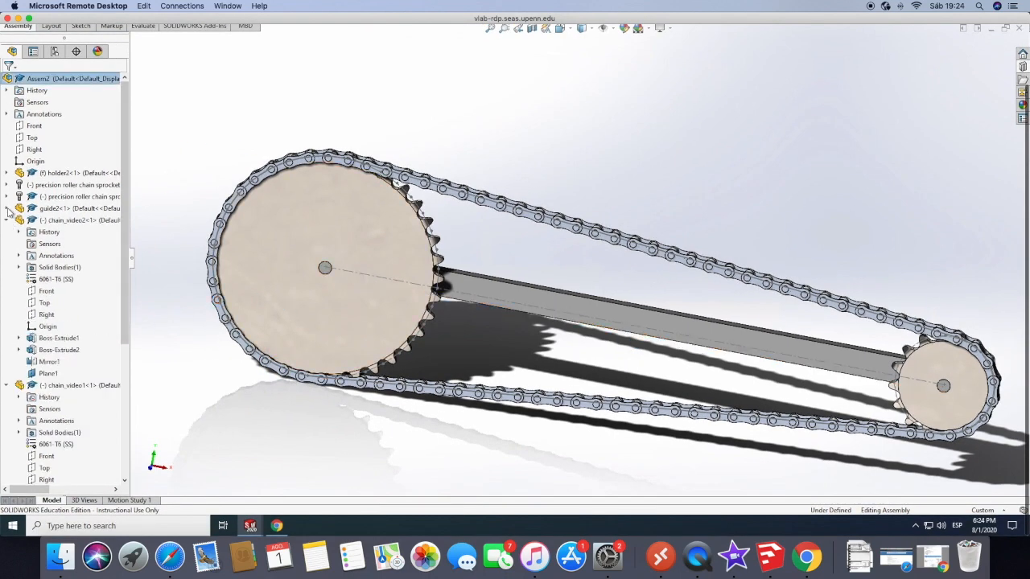
pyautogui.click(7, 221)
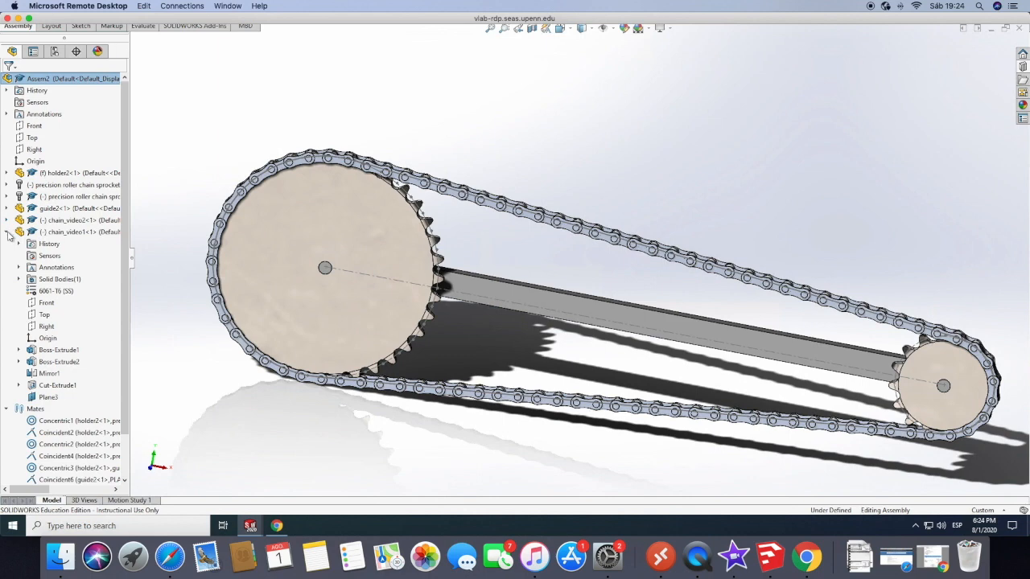
pyautogui.click(6, 232)
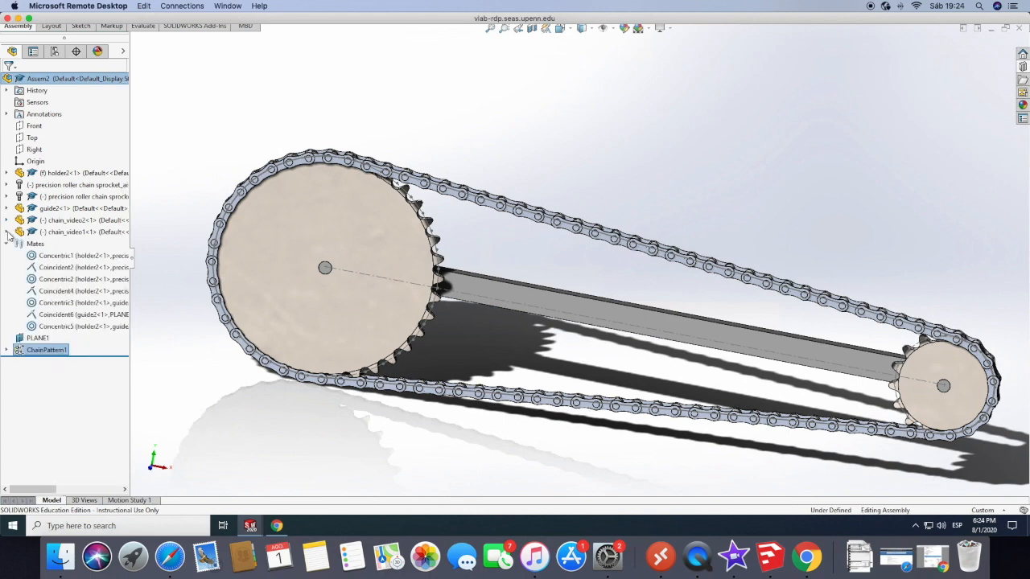
pyautogui.click(34, 356)
pyautogui.rightClick(33, 357)
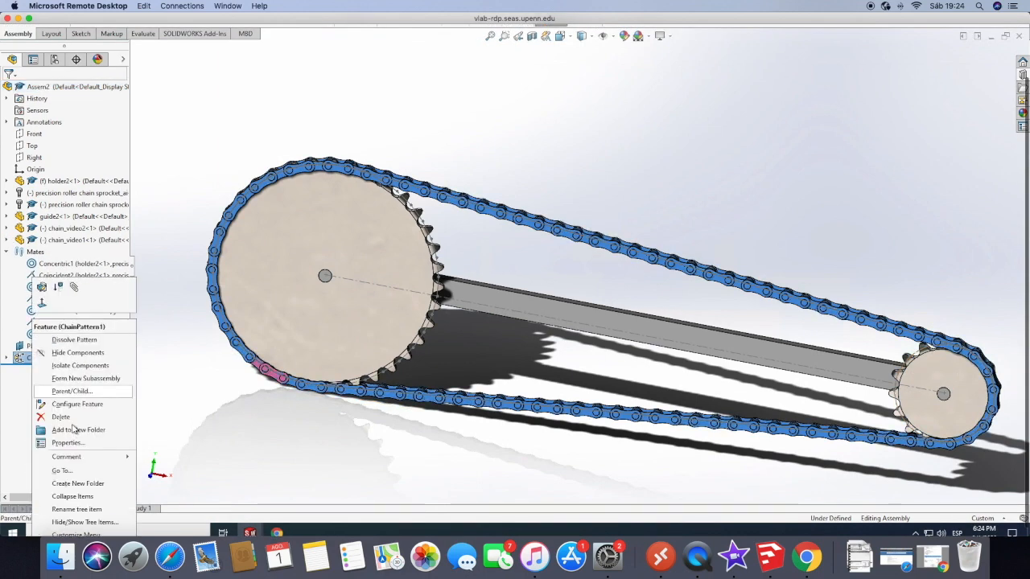
pyautogui.click(61, 417)
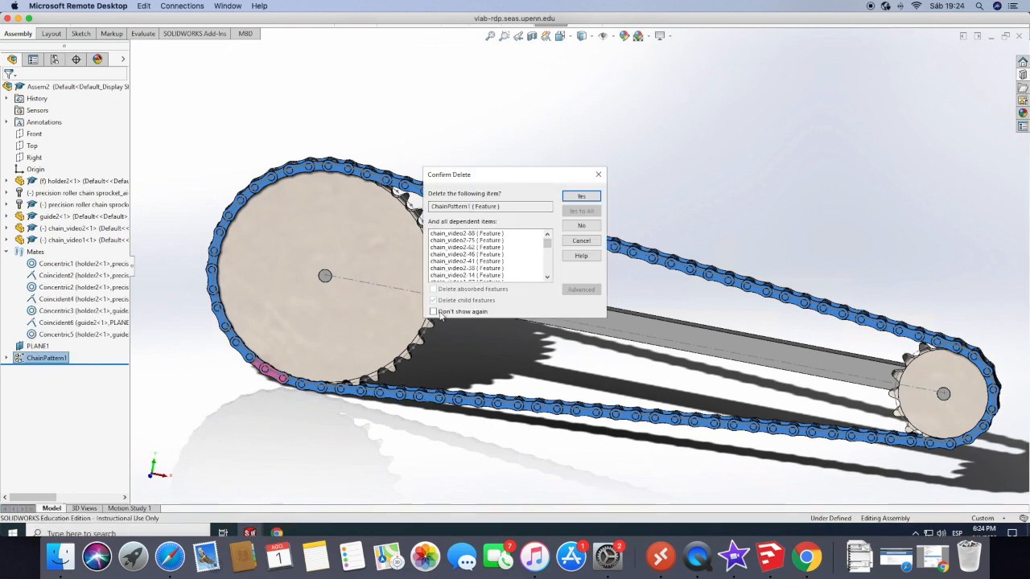
pyautogui.click(586, 198)
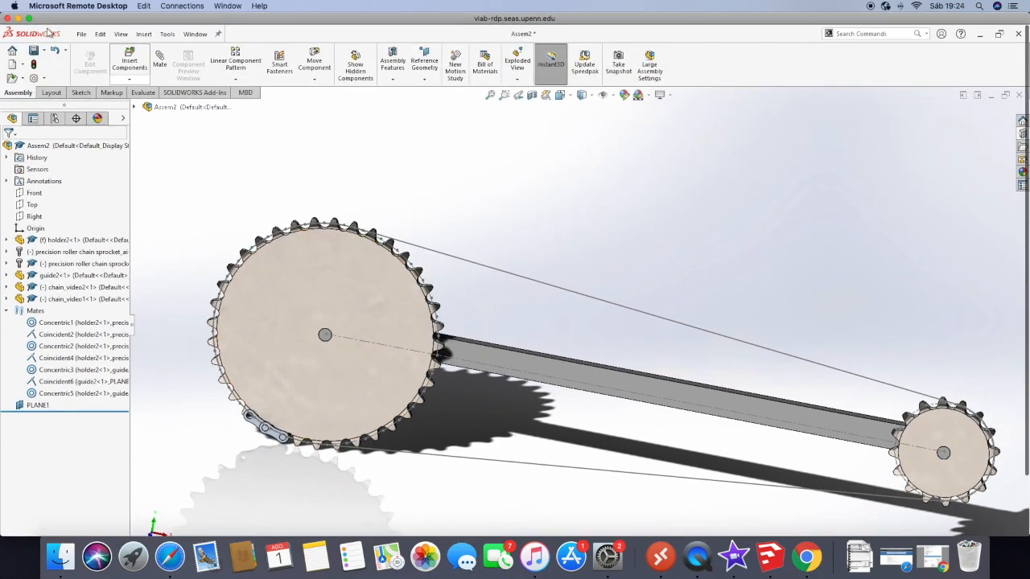
# Step: Start a connected-linkage chain component pattern along guide2's Sketch1 with 90 instances
pyautogui.click(29, 18)
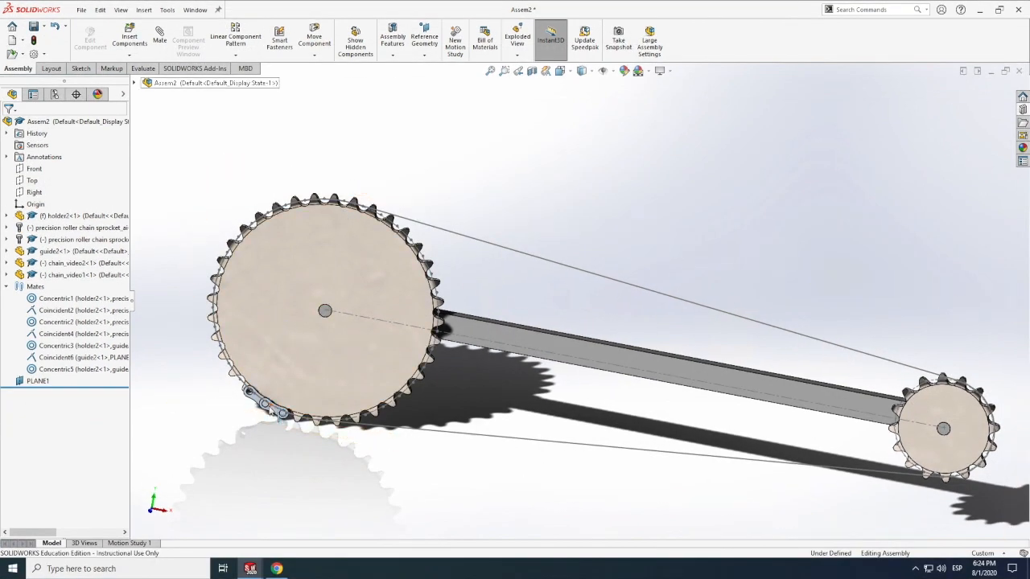
pyautogui.scroll(-5, 278, 413)
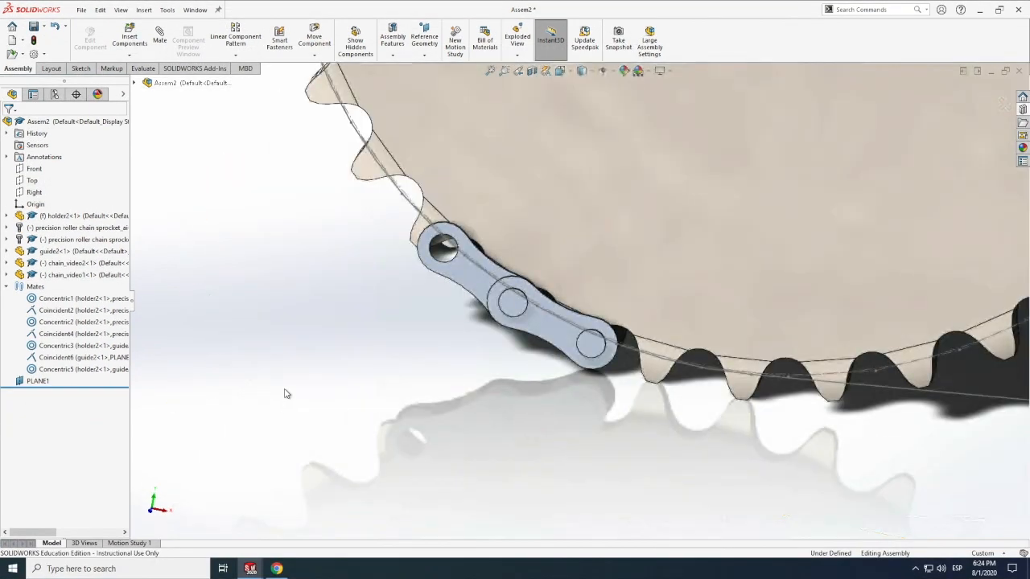
pyautogui.scroll(5, 283, 395)
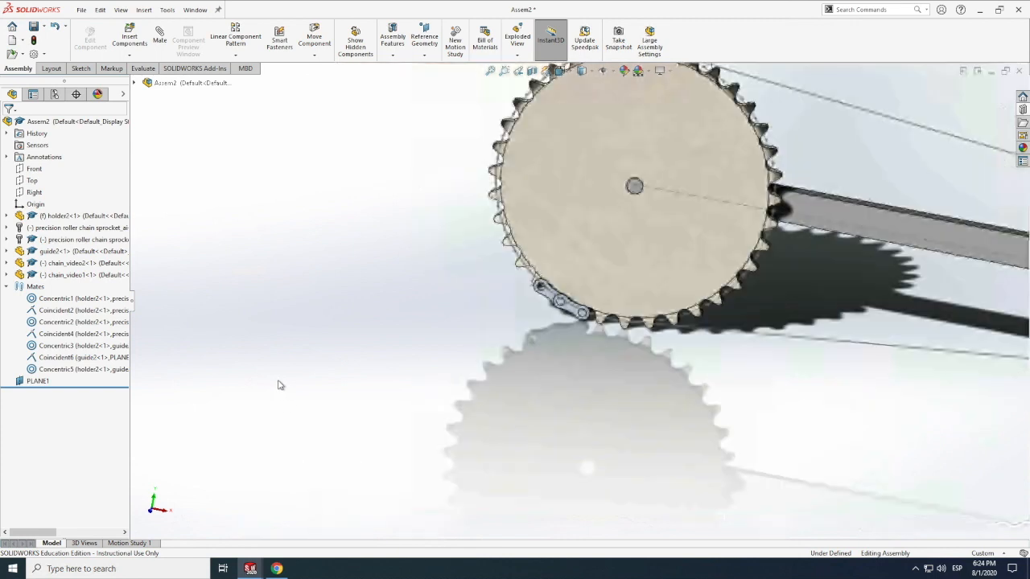
pyautogui.click(235, 56)
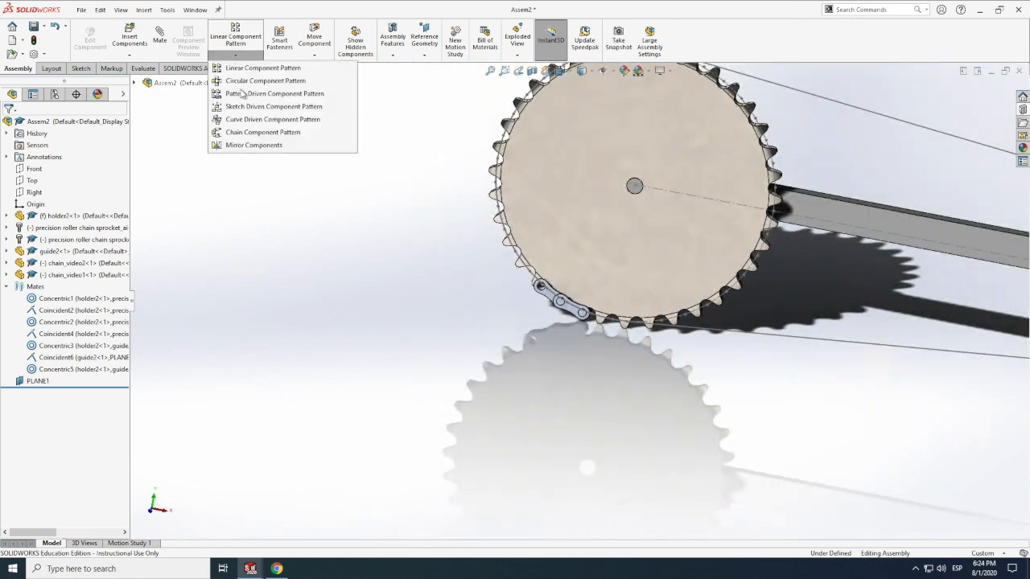
pyautogui.click(262, 132)
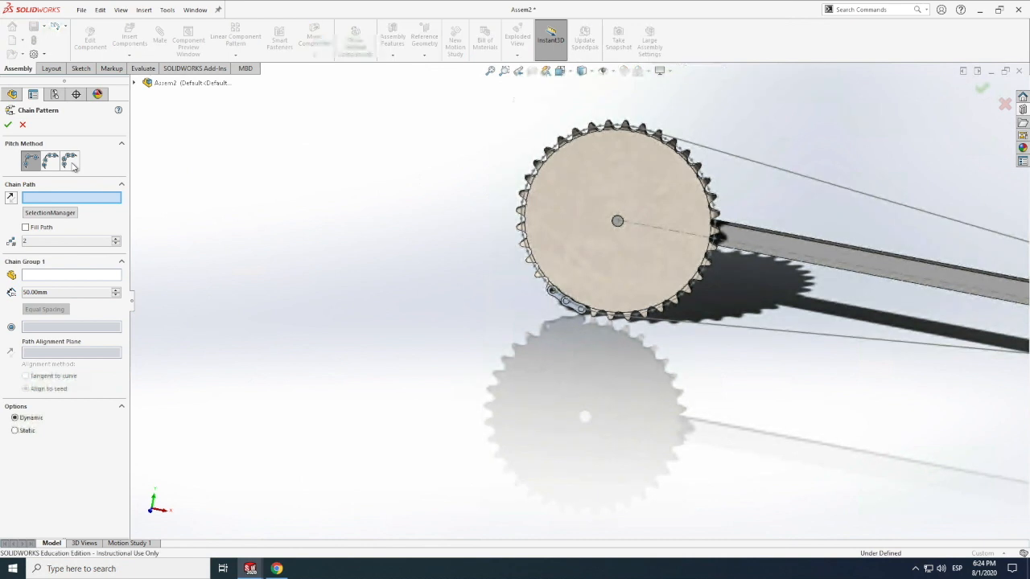
pyautogui.click(70, 162)
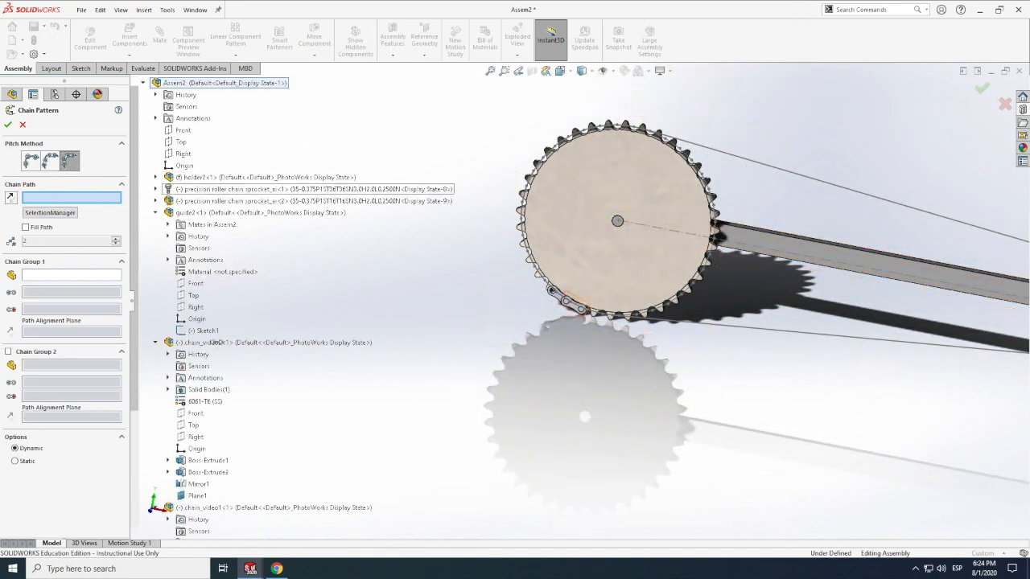
pyautogui.click(206, 331)
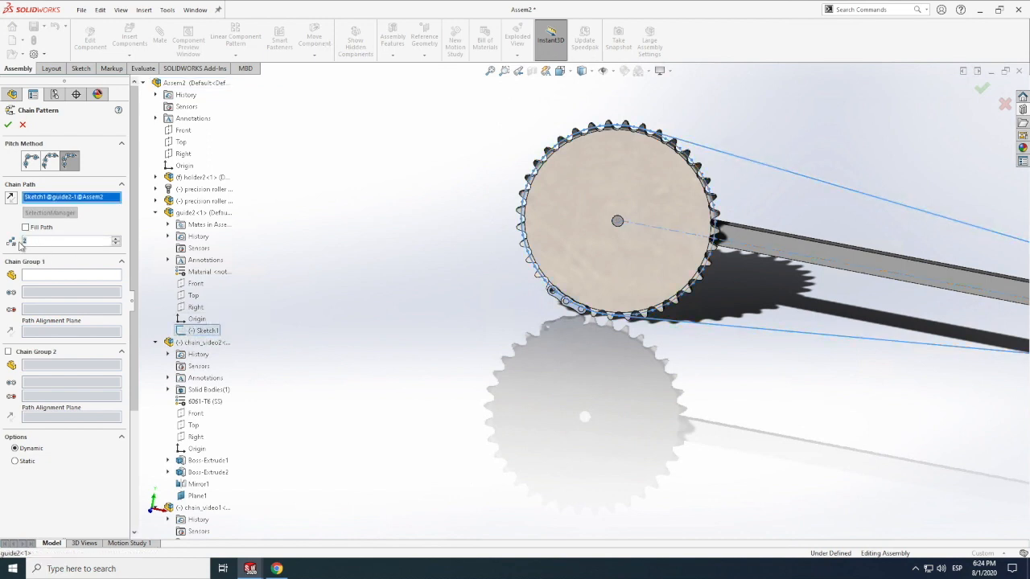
pyautogui.write('90')
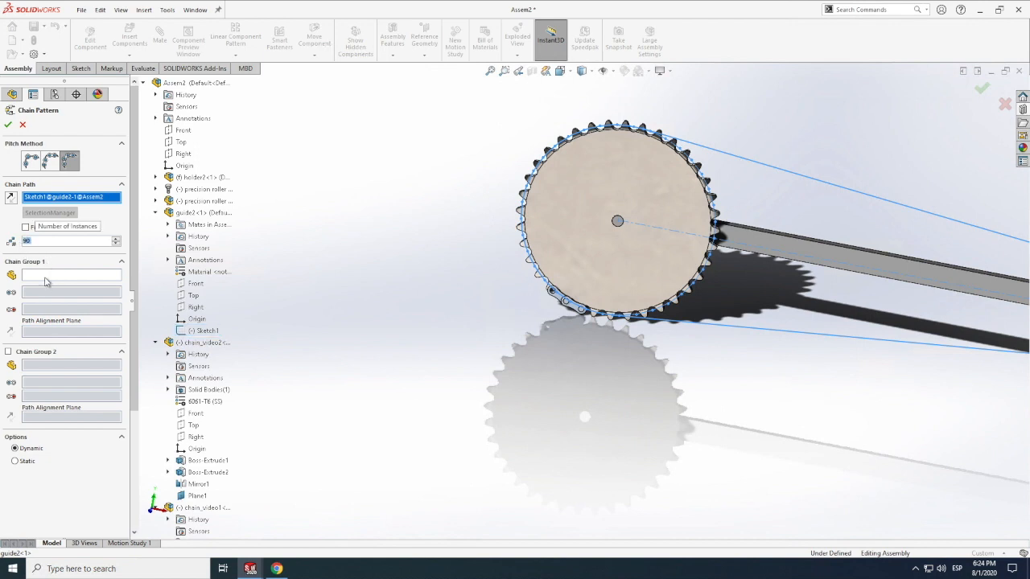
# Step: Assign the chain_video2 link on the large sprocket as the component to pattern in Chain Group 1
pyautogui.click(46, 277)
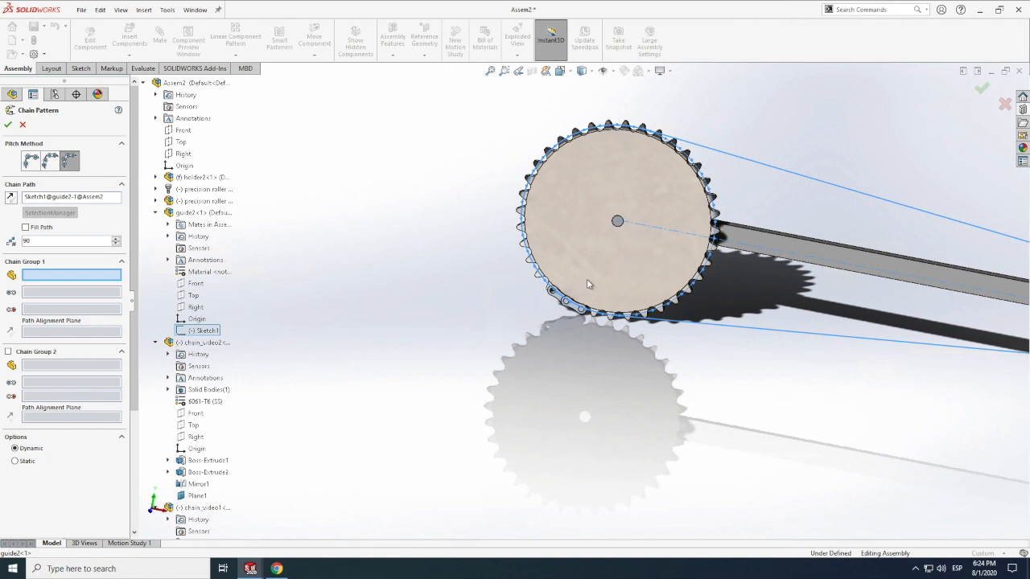
pyautogui.scroll(-4, 585, 291)
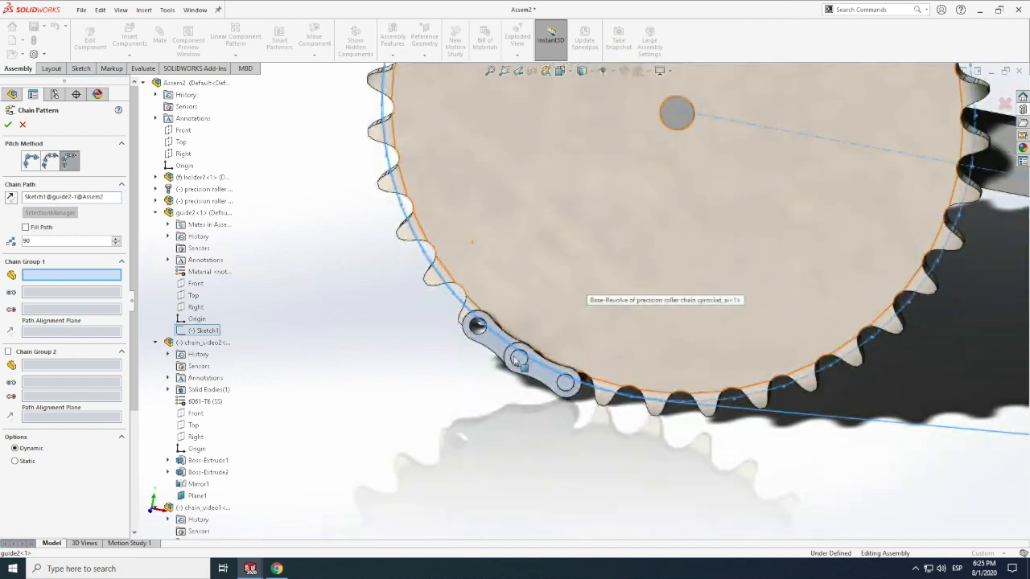
pyautogui.click(547, 378)
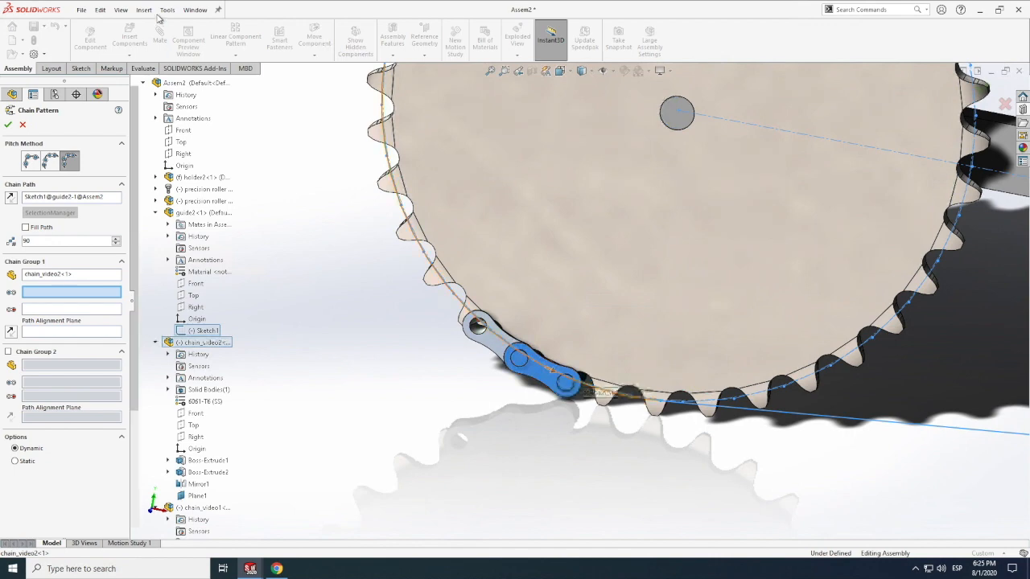
pyautogui.scroll(4, 501, 345)
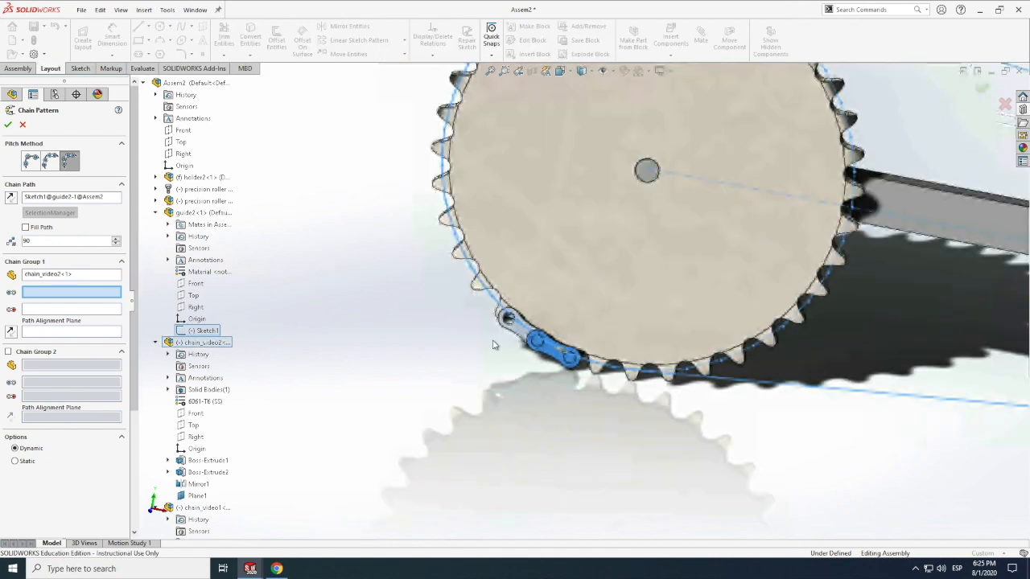
pyautogui.scroll(-5, 573, 306)
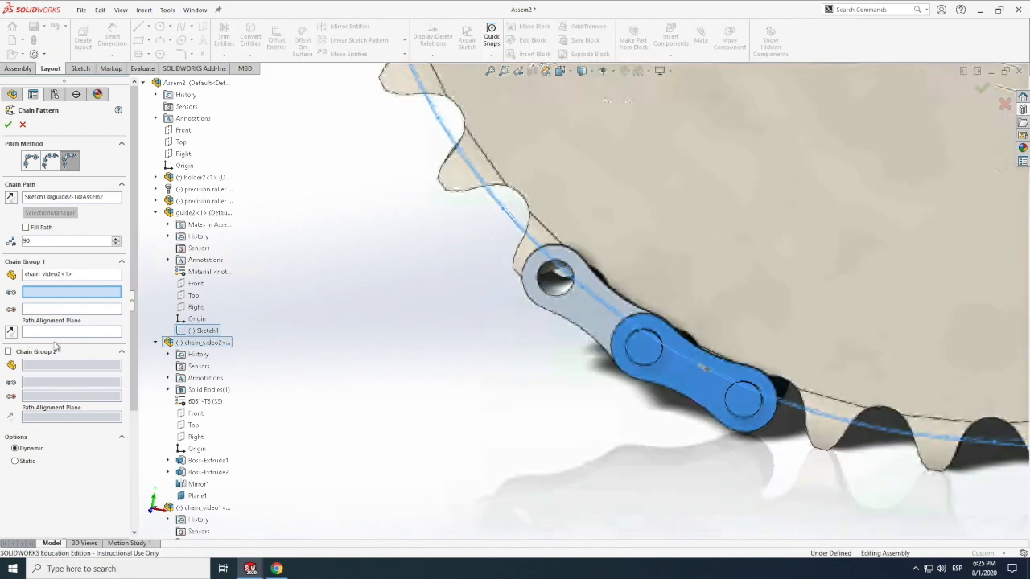
pyautogui.scroll(1, 573, 306)
pyautogui.click(121, 10)
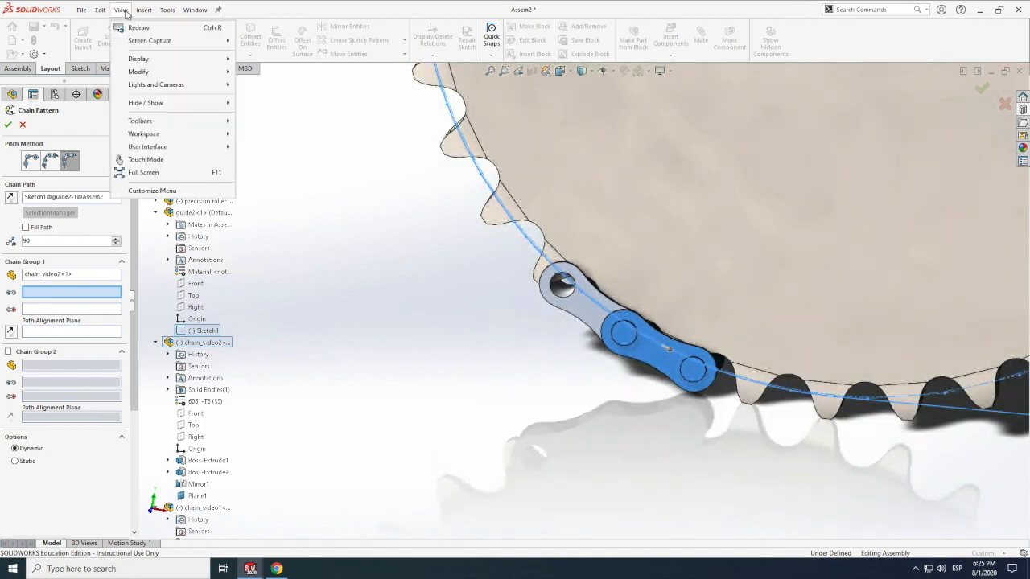
pyautogui.moveTo(153, 72)
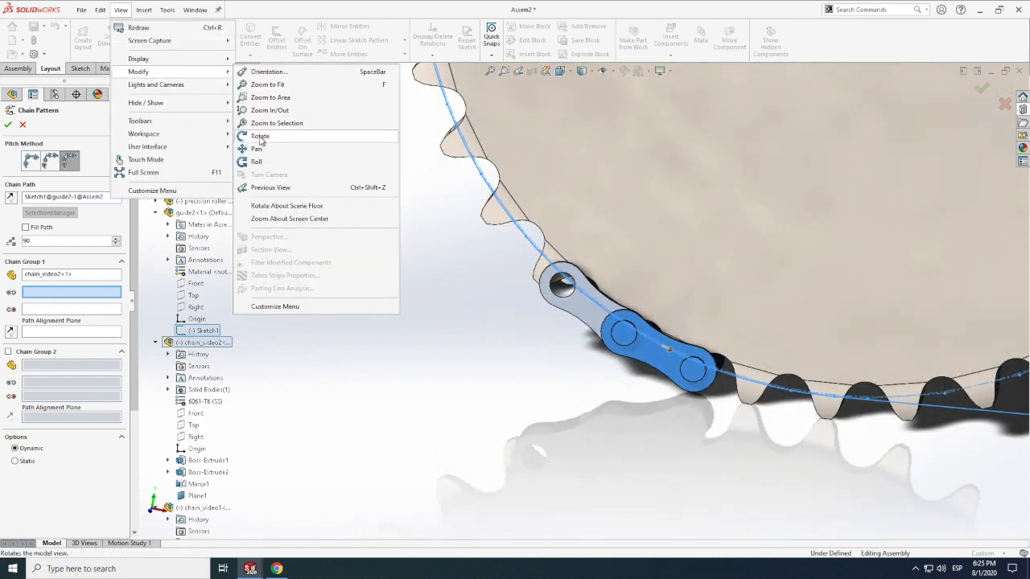
pyautogui.click(257, 136)
pyautogui.moveTo(669, 271); pyautogui.dragTo(609, 370)
pyautogui.moveTo(568, 418); pyautogui.dragTo(588, 373)
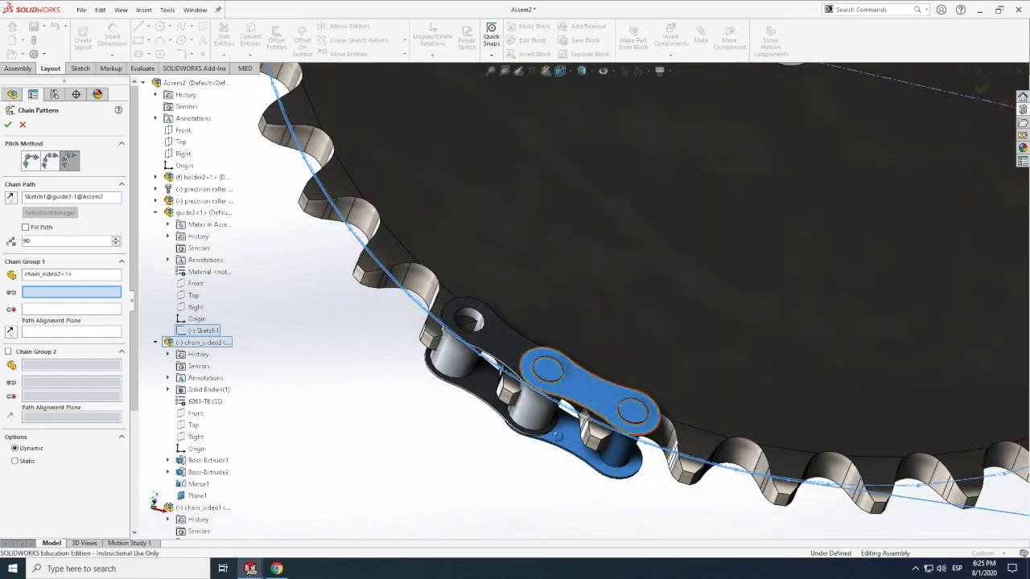
pyautogui.scroll(3, 557, 434)
pyautogui.scroll(-7, 556, 433)
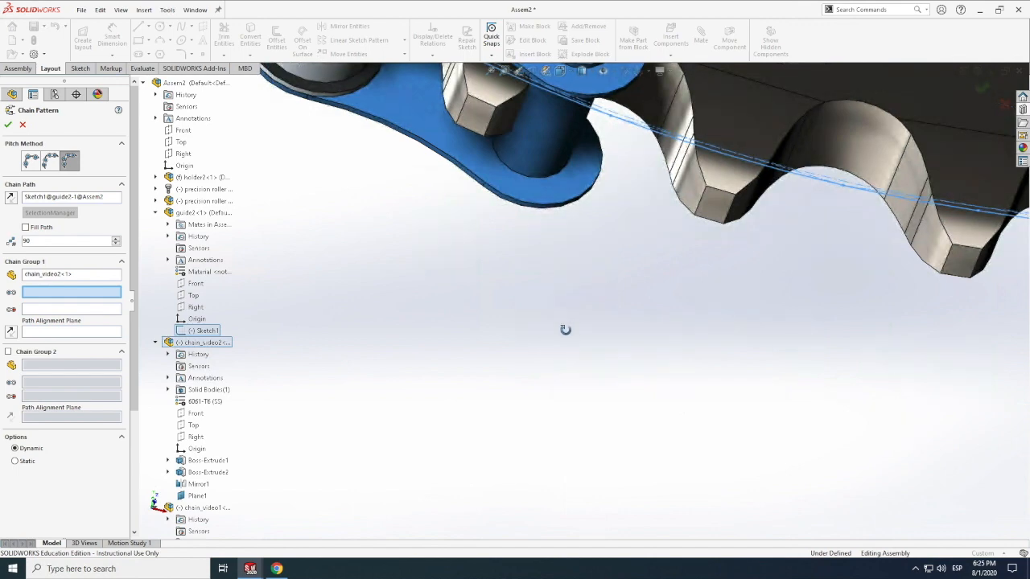
pyautogui.scroll(5, 565, 326)
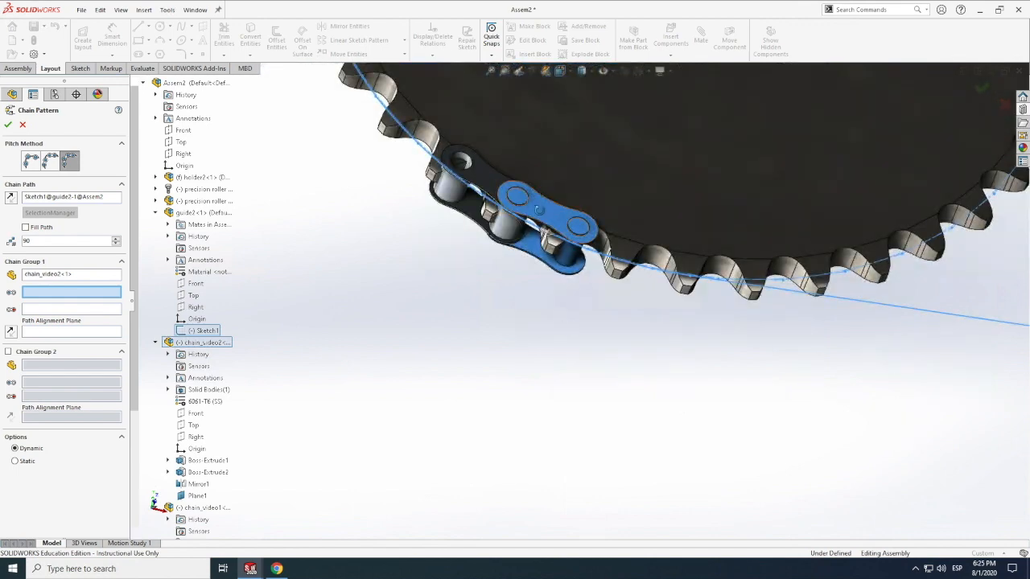
pyautogui.scroll(-5, 525, 173)
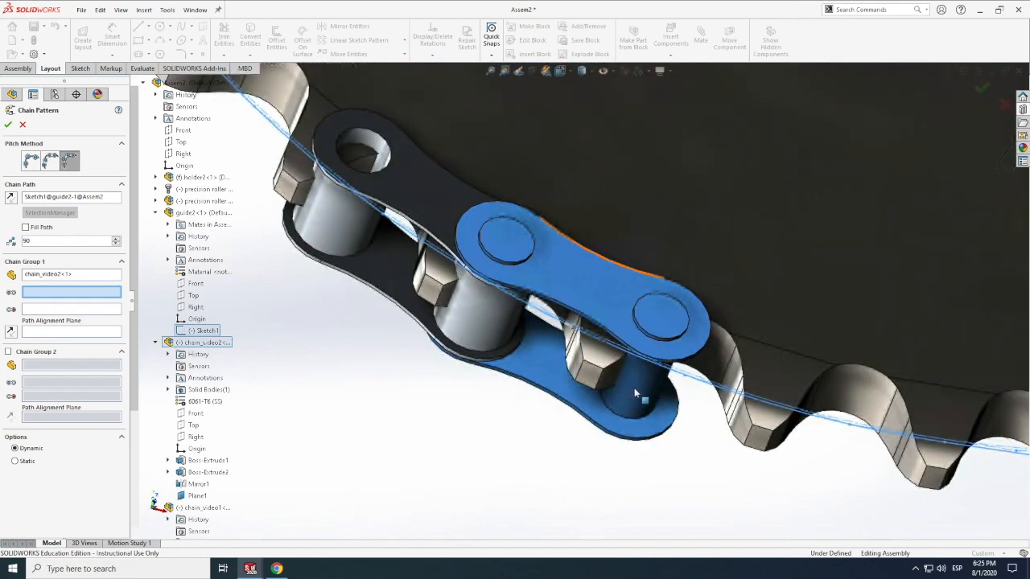
pyautogui.scroll(-2, 641, 394)
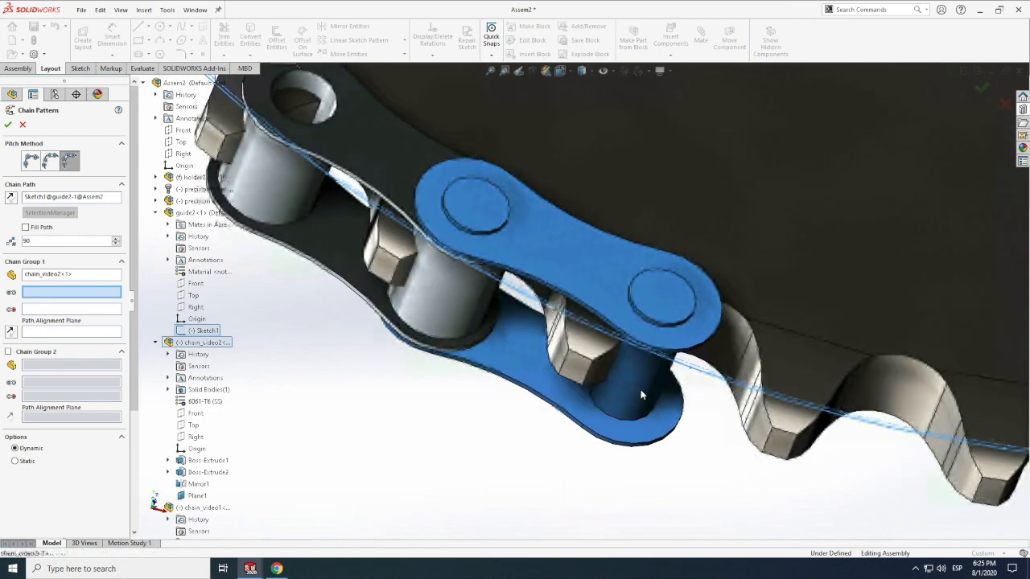
pyautogui.click(641, 394)
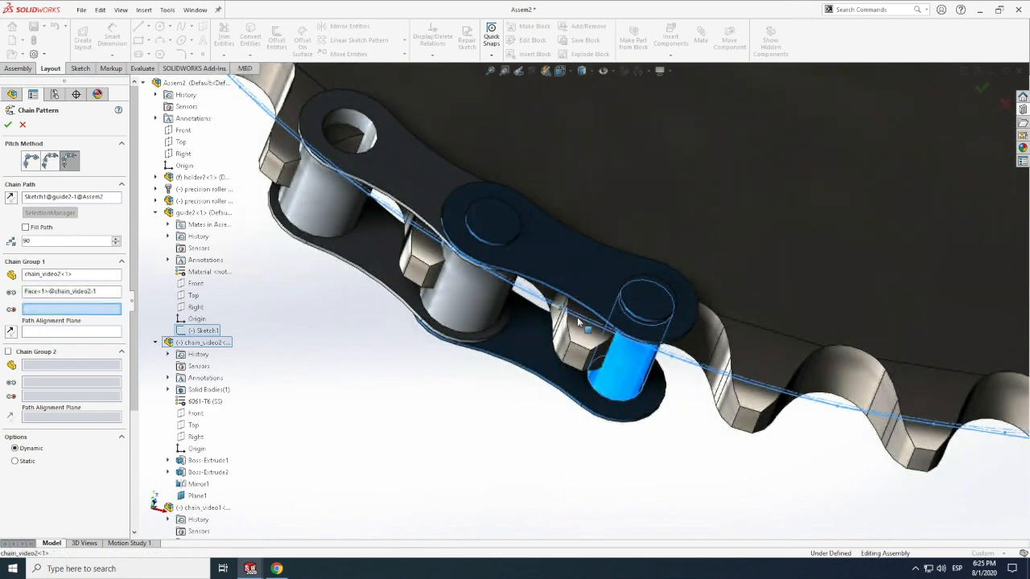
pyautogui.scroll(-2, 493, 250)
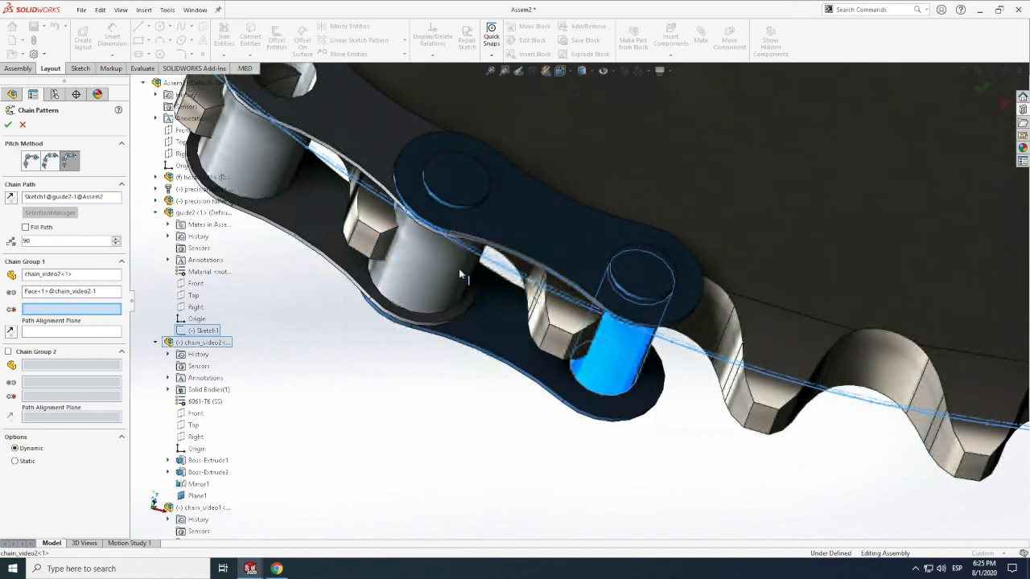
pyautogui.scroll(-2, 461, 265)
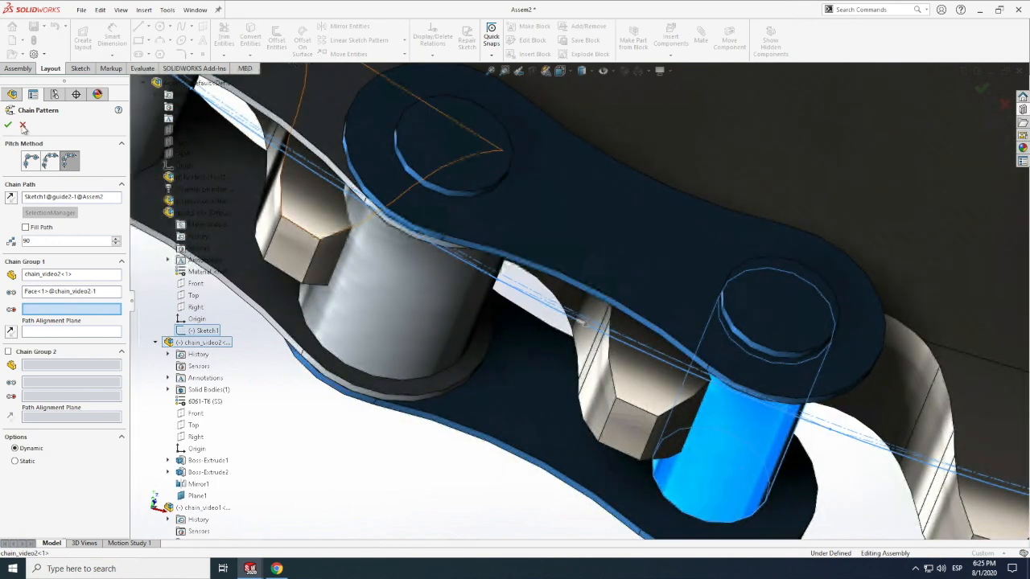
pyautogui.click(23, 127)
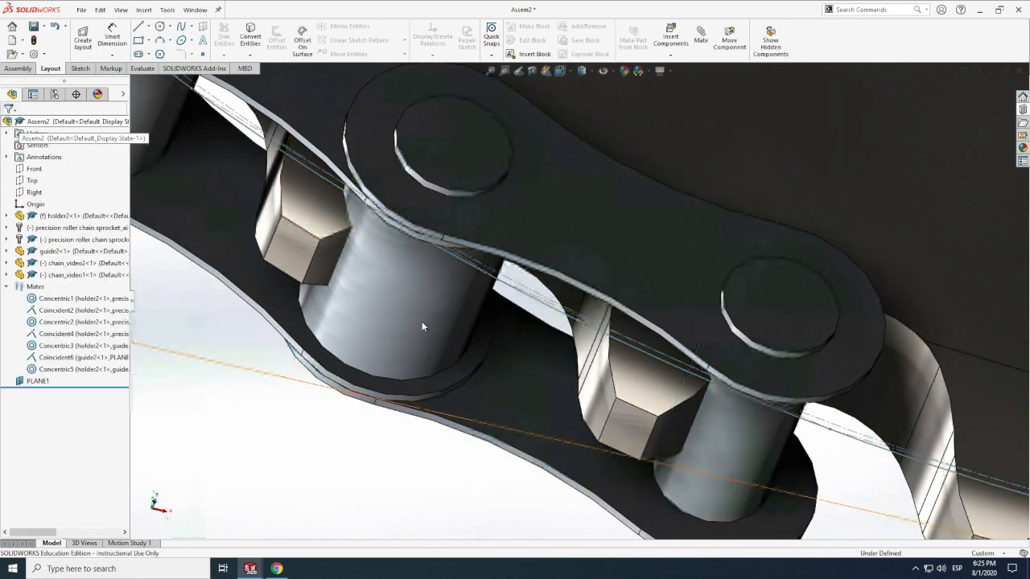
# Step: Move the chain_video1 link away from the chain_video2 link to expose the pin where they overlap
pyautogui.moveTo(415, 295); pyautogui.dragTo(155, 296)
pyautogui.click(227, 403)
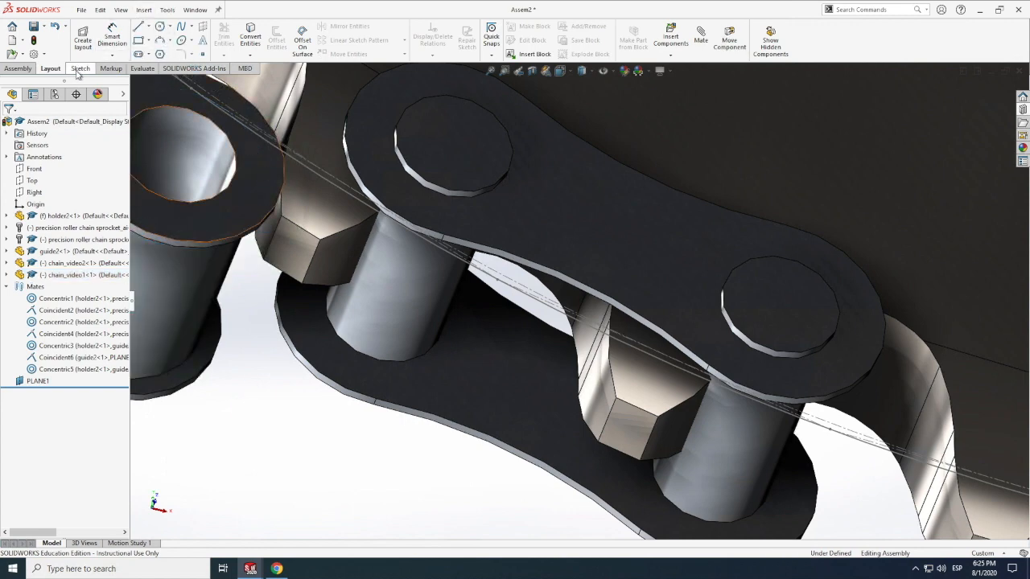
# Step: Start a chain component pattern with guide2's Sketch1 as the chain path and 90 instances
pyautogui.click(28, 73)
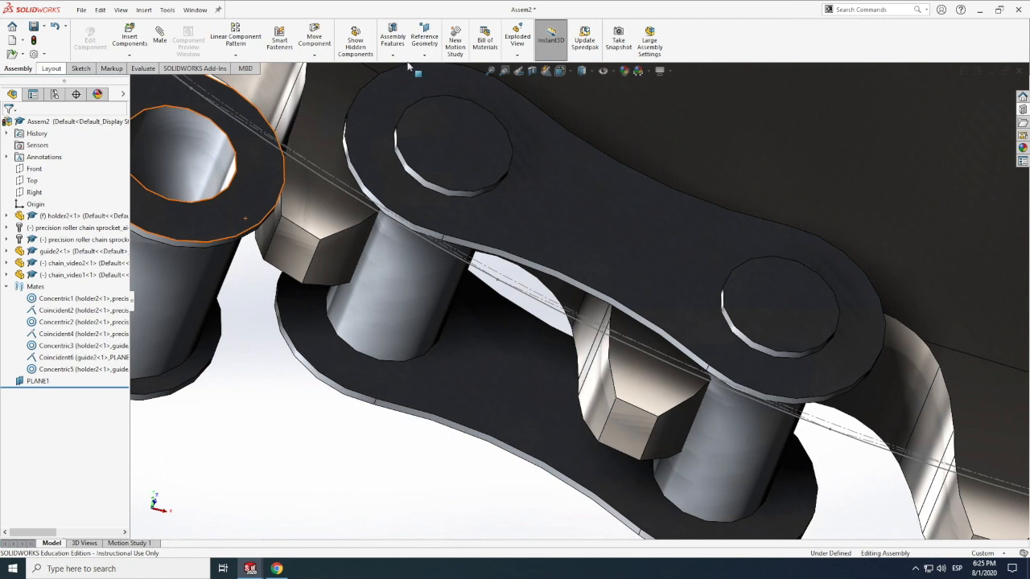
pyautogui.click(237, 56)
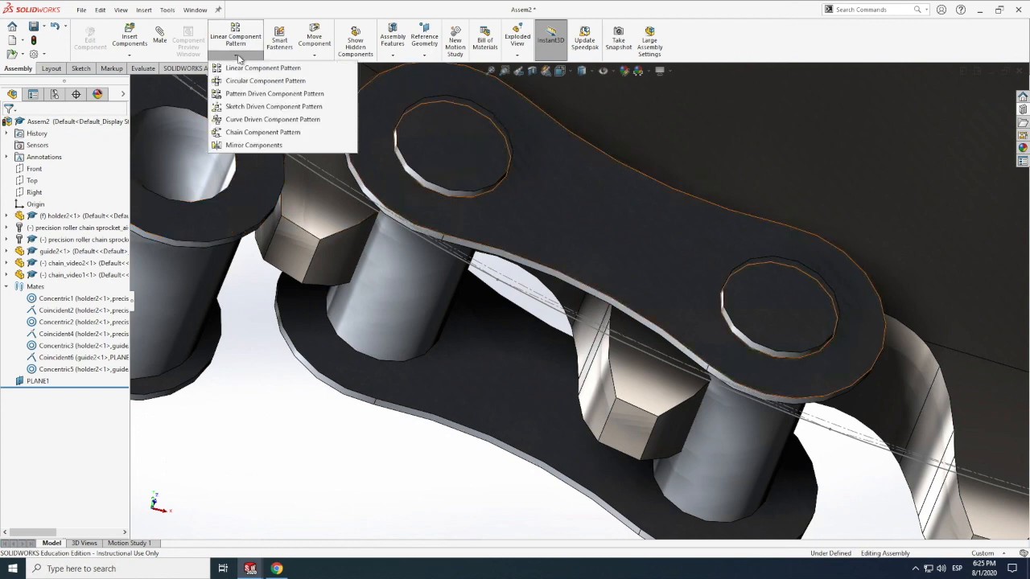
pyautogui.click(249, 133)
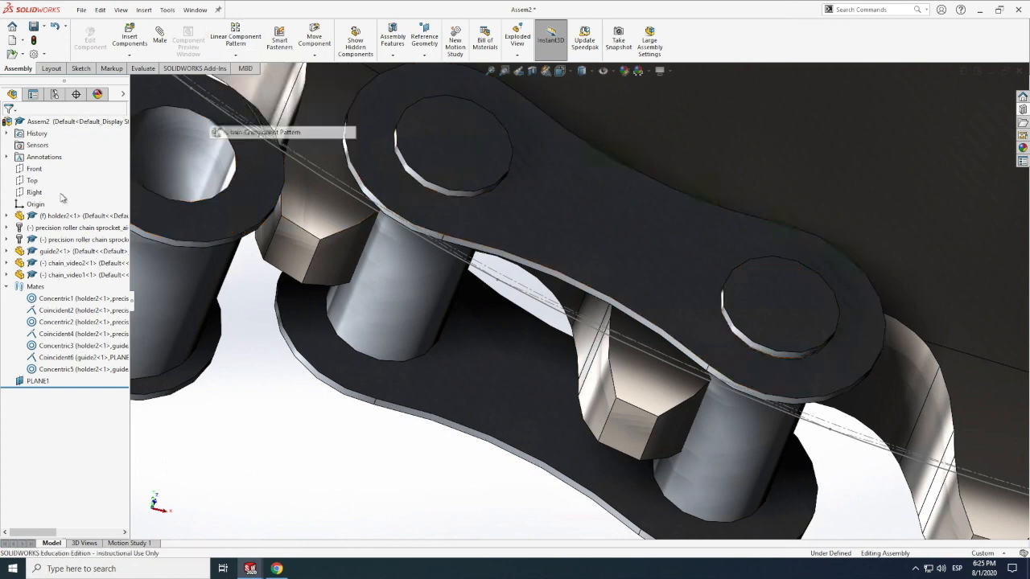
pyautogui.scroll(2, 193, 386)
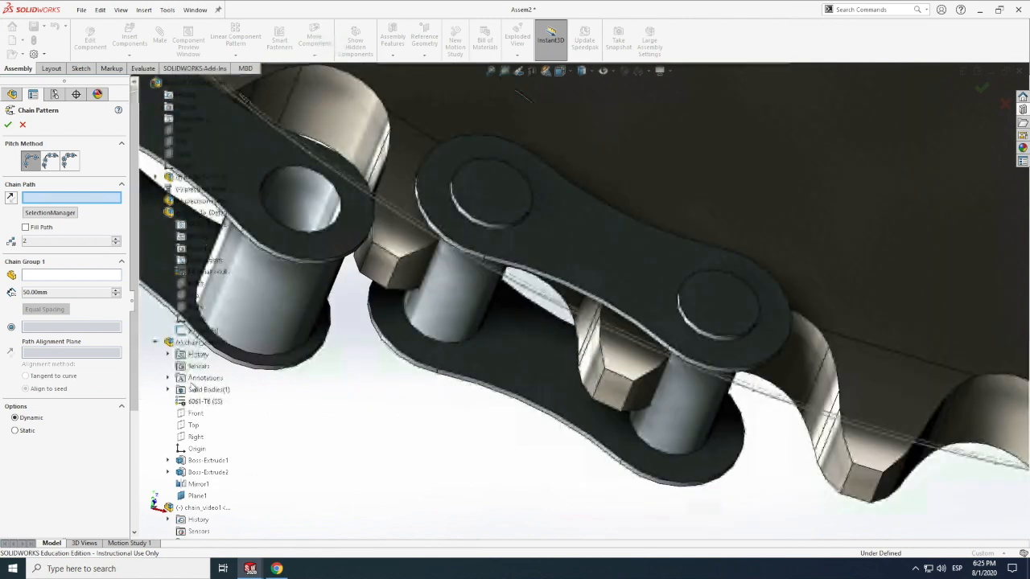
pyautogui.click(205, 331)
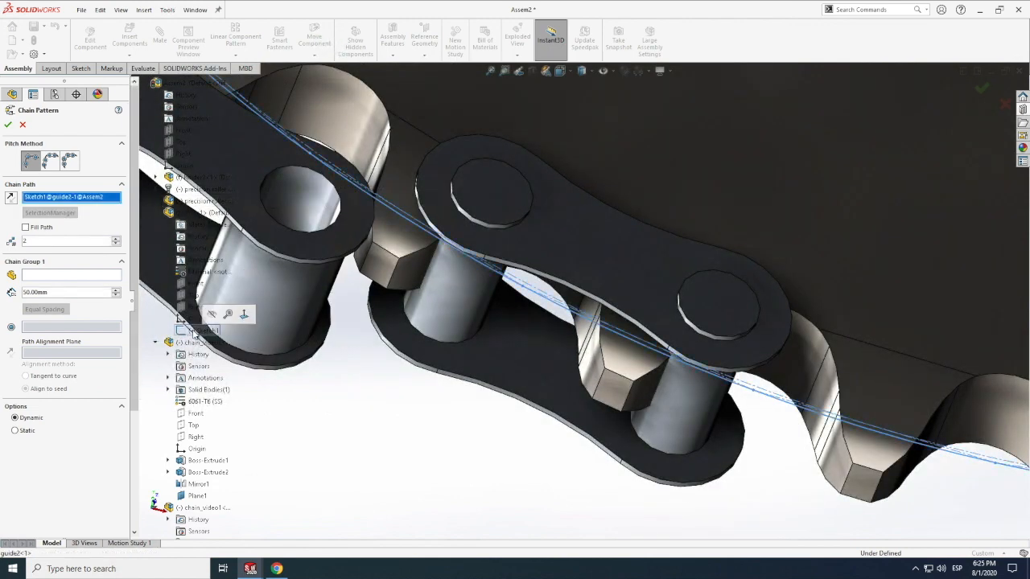
pyautogui.doubleClick(43, 243)
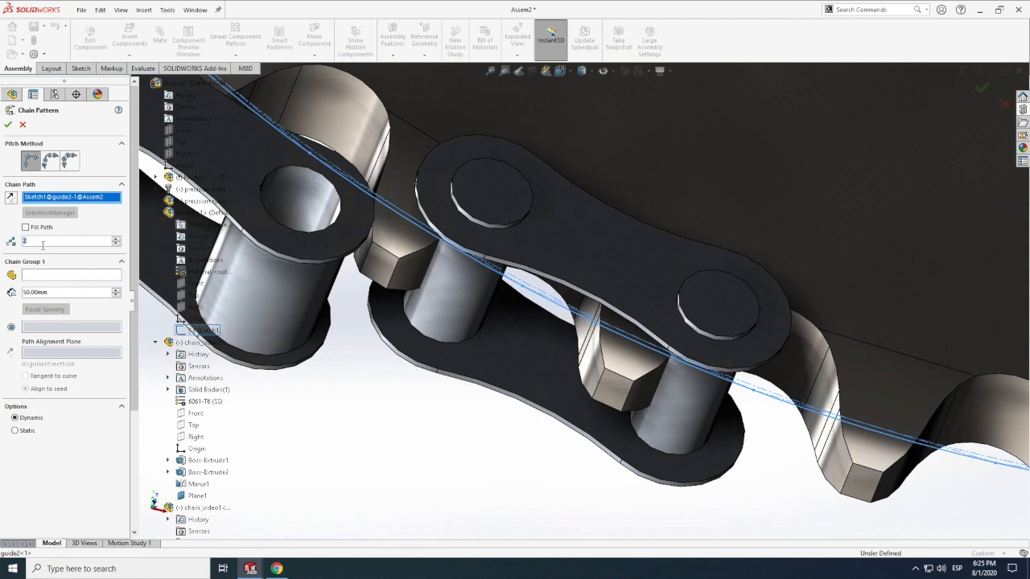
pyautogui.write('90')
# Step: Define Chain Group 1 with the chain_video2 link, its pin face nearest chain_video1 as path link, and its Plane1 as path alignment plane
pyautogui.click(43, 276)
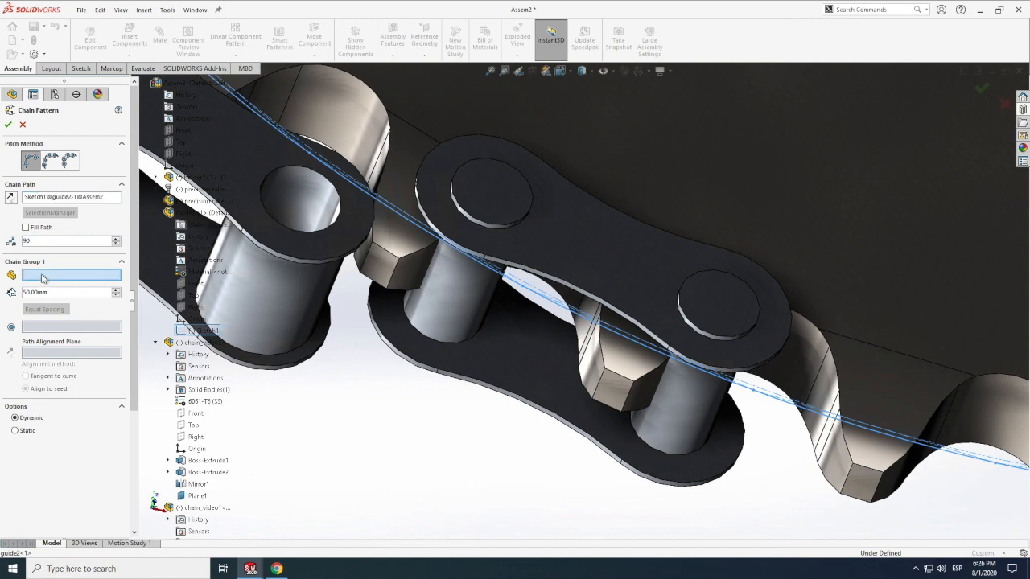
pyautogui.click(520, 373)
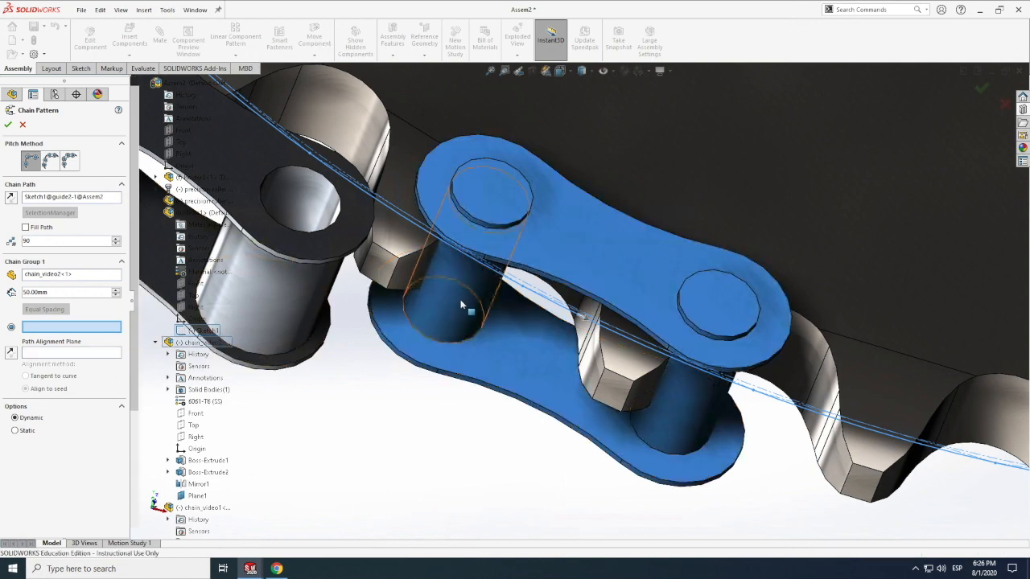
pyautogui.click(461, 304)
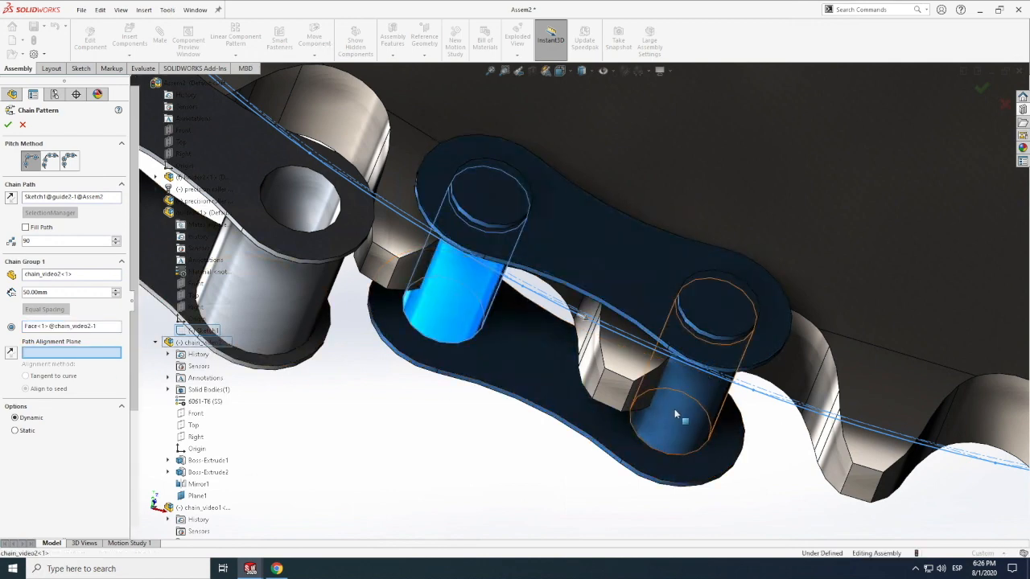
pyautogui.click(199, 498)
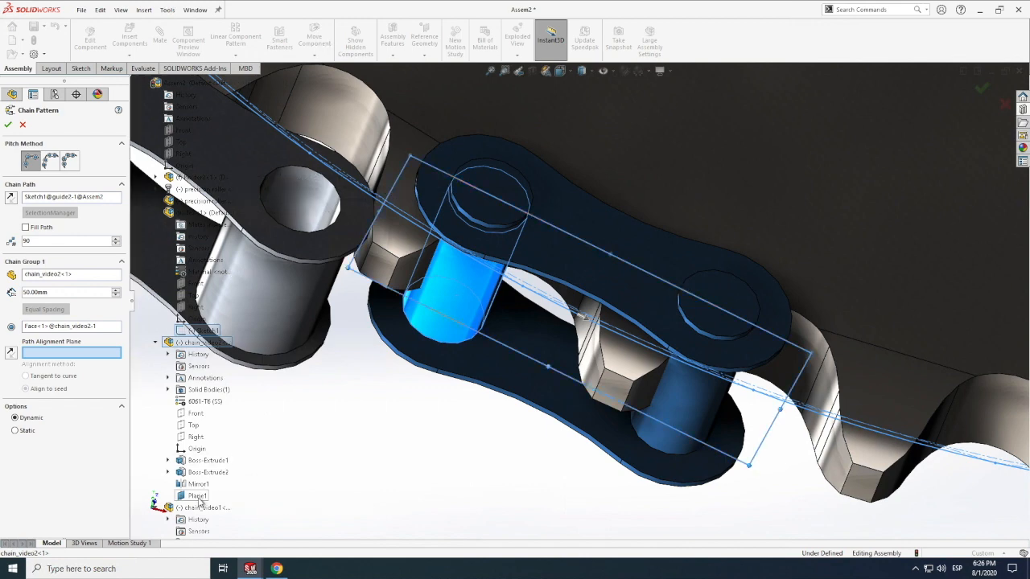
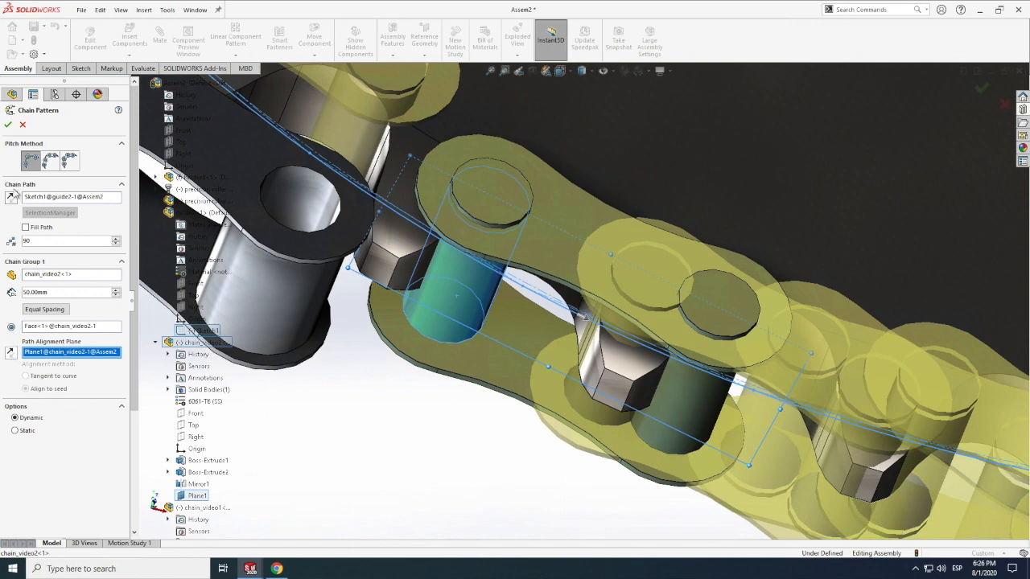
# Step: Change the pitch method to connected linkage and assign chain_video2's other pin face as Path Link 2 of Chain Group 1
pyautogui.click(69, 161)
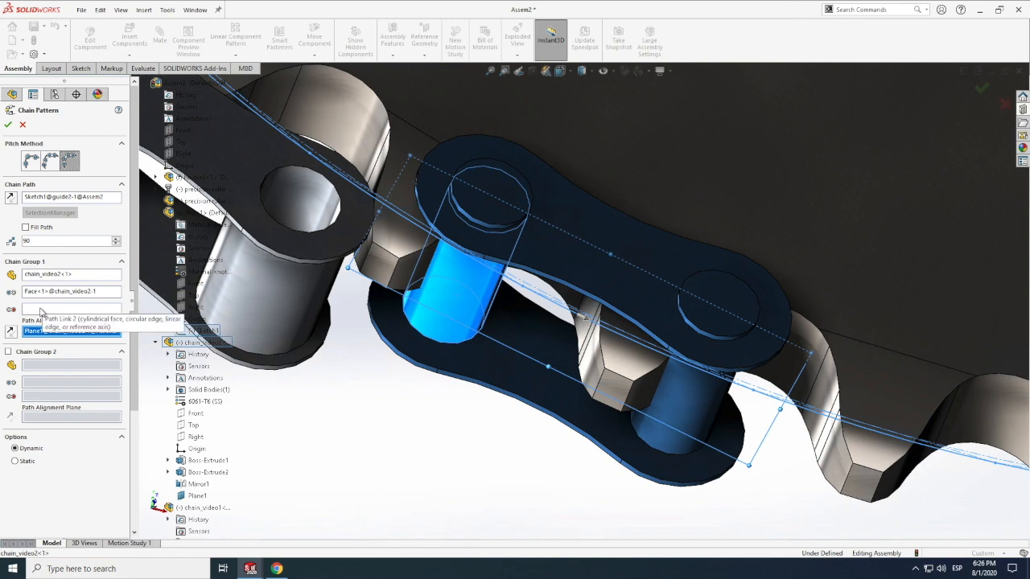
pyautogui.click(40, 310)
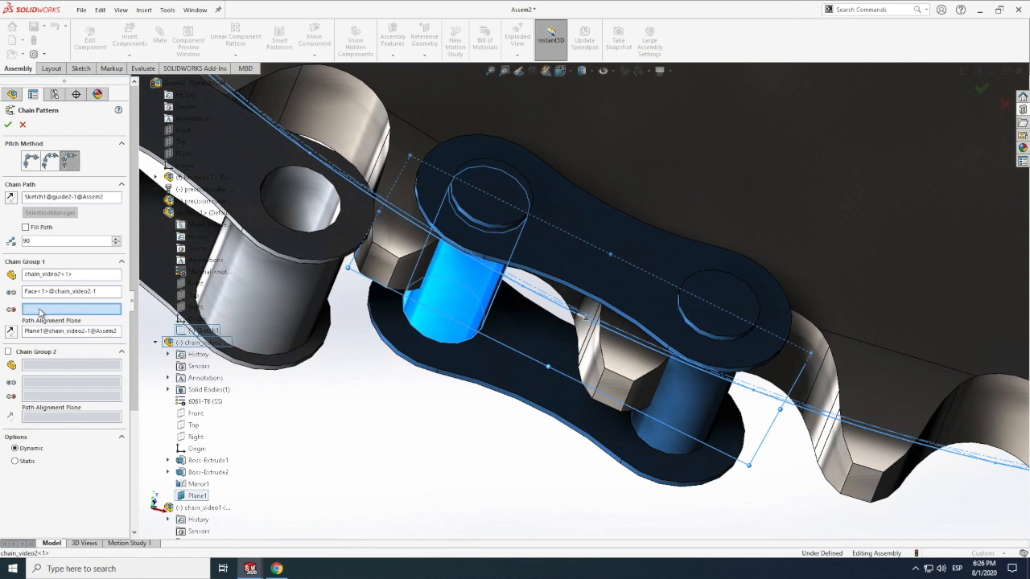
pyautogui.click(683, 394)
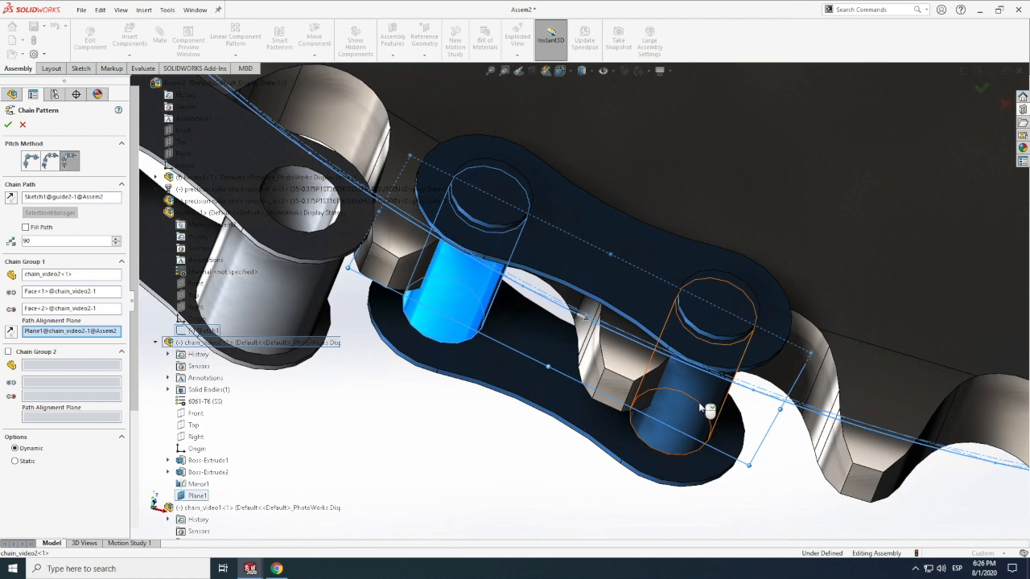
# Step: Enable Chain Group 2 with the chain_video1 link, using its roller face nearest chain_video2 as Path Link 1 and the far one as Path Link 2
pyautogui.click(8, 351)
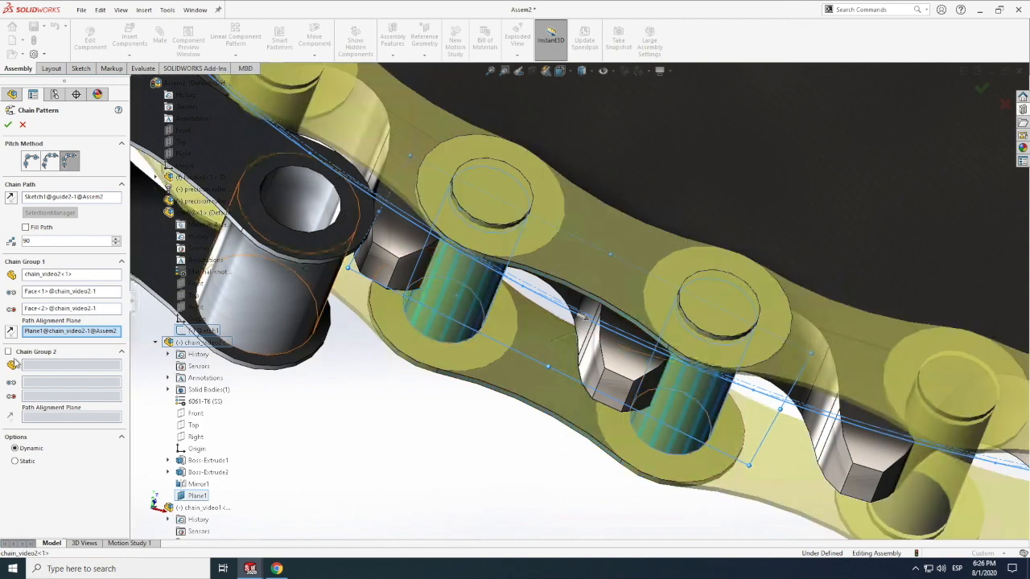
pyautogui.click(286, 298)
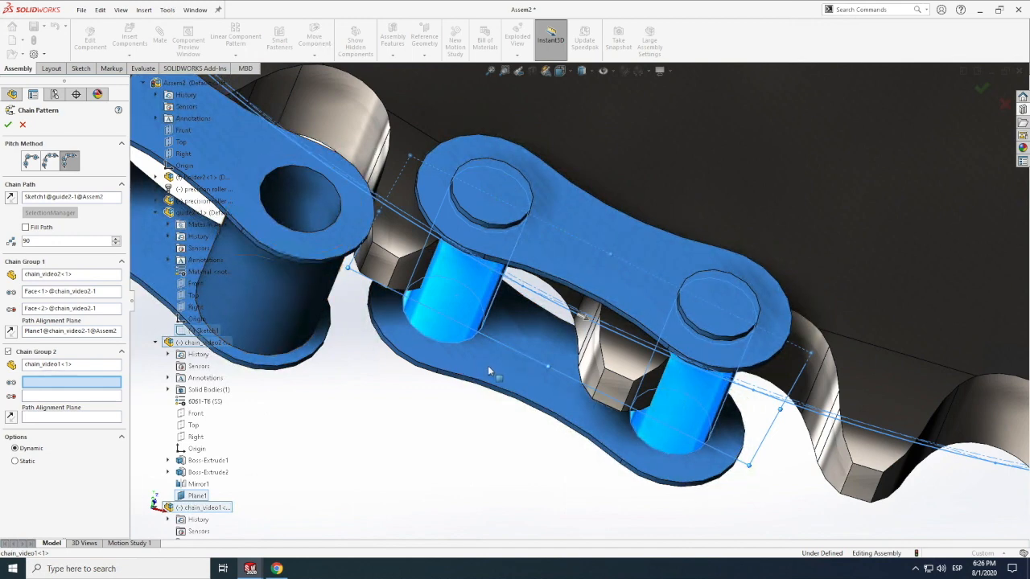
pyautogui.scroll(5, 488, 371)
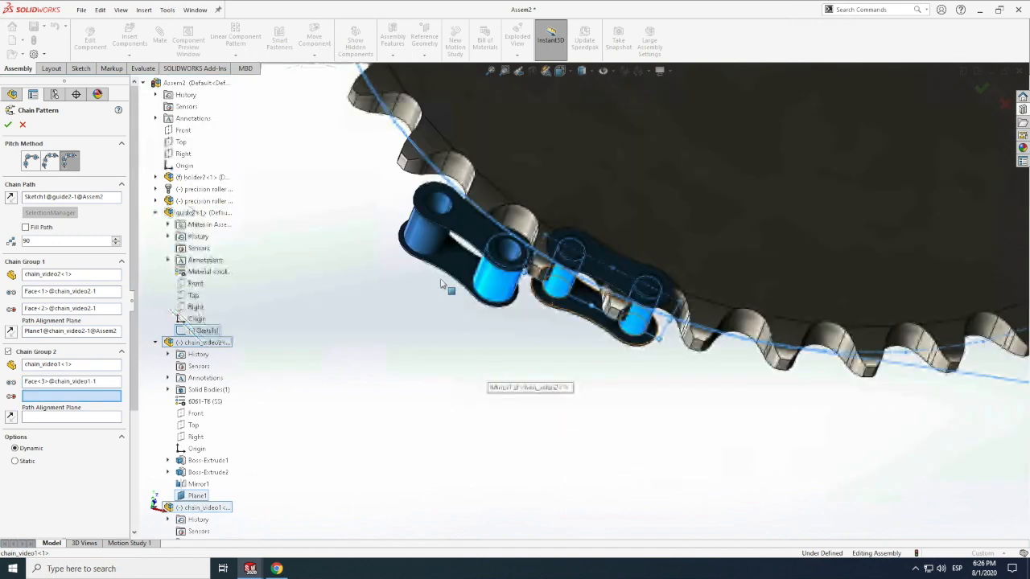
pyautogui.click(424, 243)
pyautogui.scroll(-2, 568, 249)
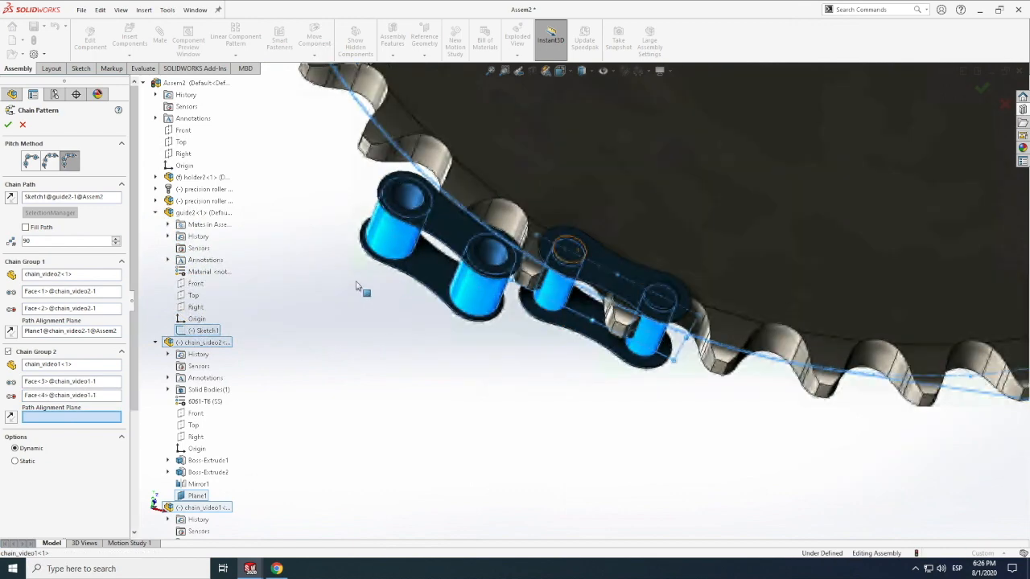
# Step: Set chain_video1's Plane3 as the path alignment plane of Chain Group 2
pyautogui.scroll(-3, 358, 287)
pyautogui.scroll(3, 361, 279)
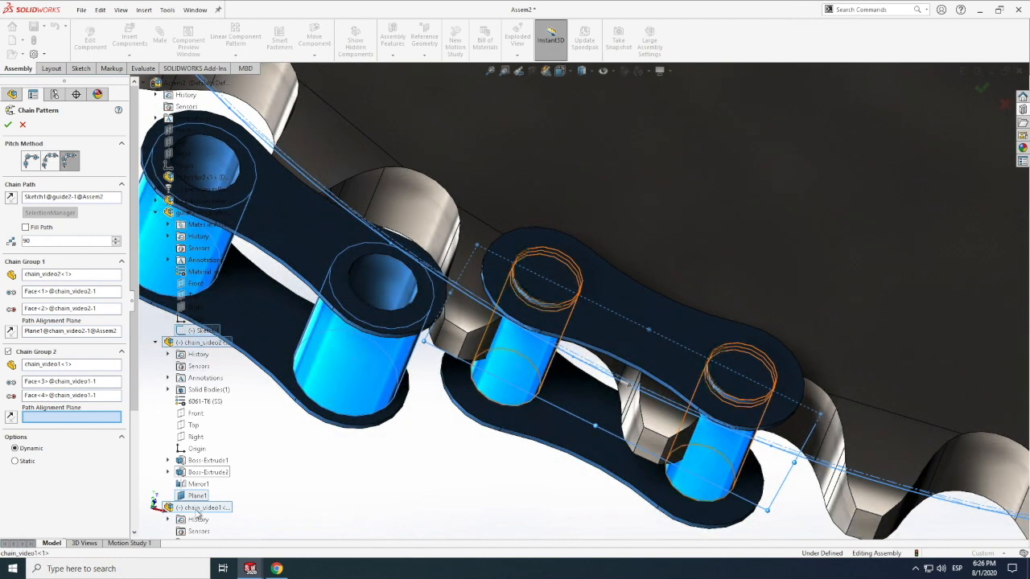
pyautogui.scroll(-5, 208, 515)
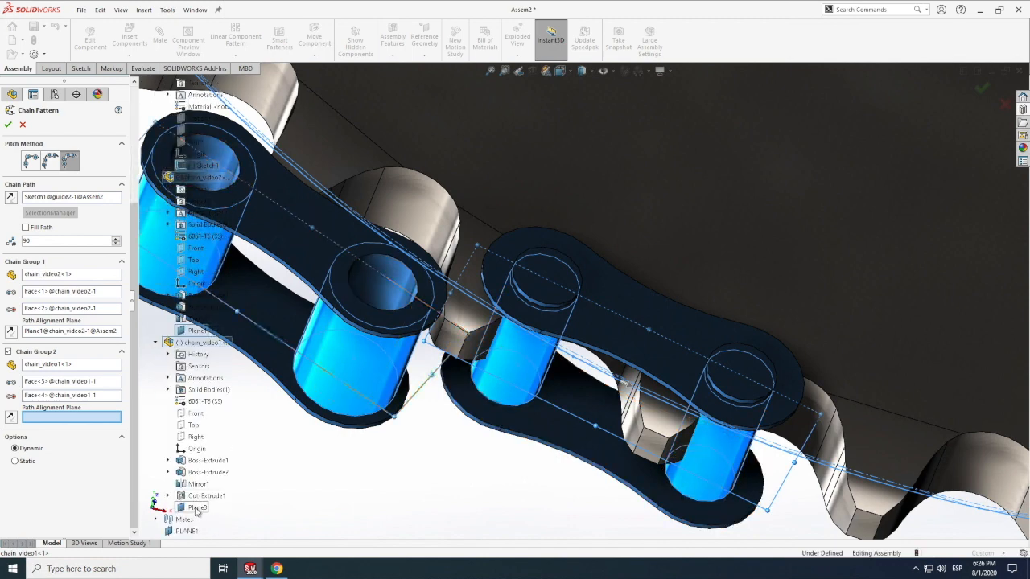
pyautogui.click(273, 512)
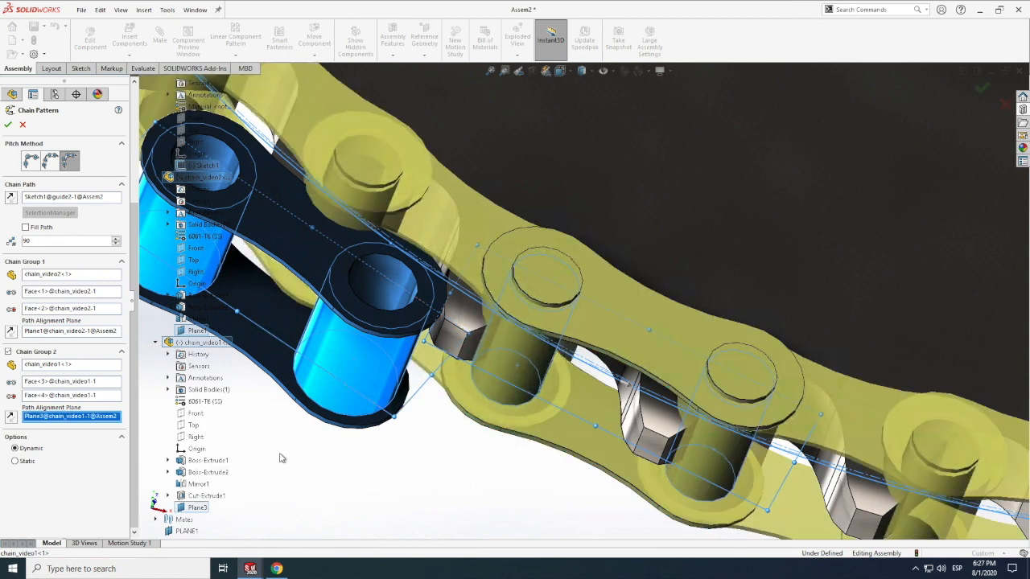
# Step: Create the chain pattern, and rotate the large sprocket until its teeth sit between the chain rollers
pyautogui.click(8, 125)
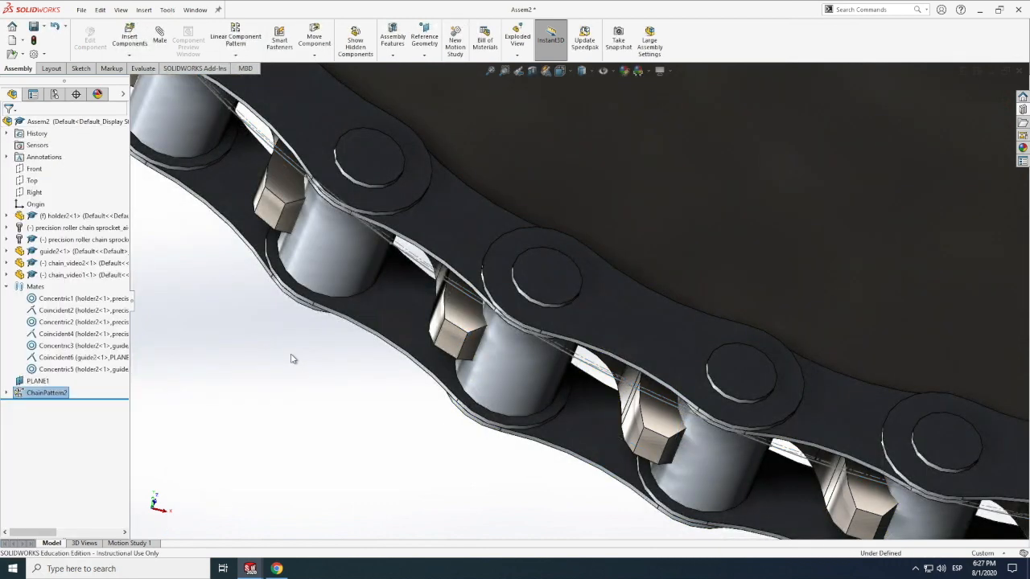
pyautogui.scroll(5, 293, 359)
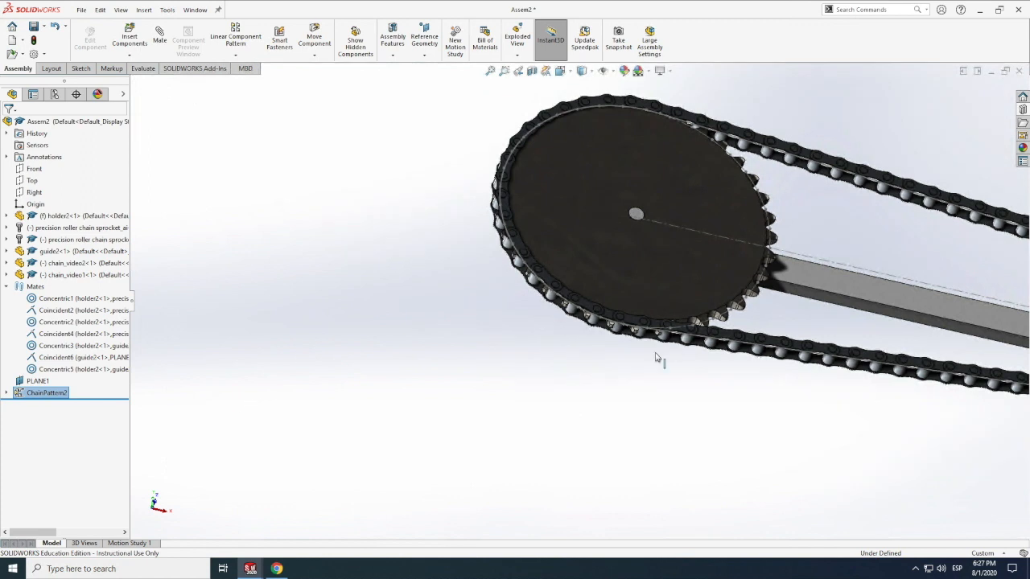
pyautogui.scroll(-5, 609, 325)
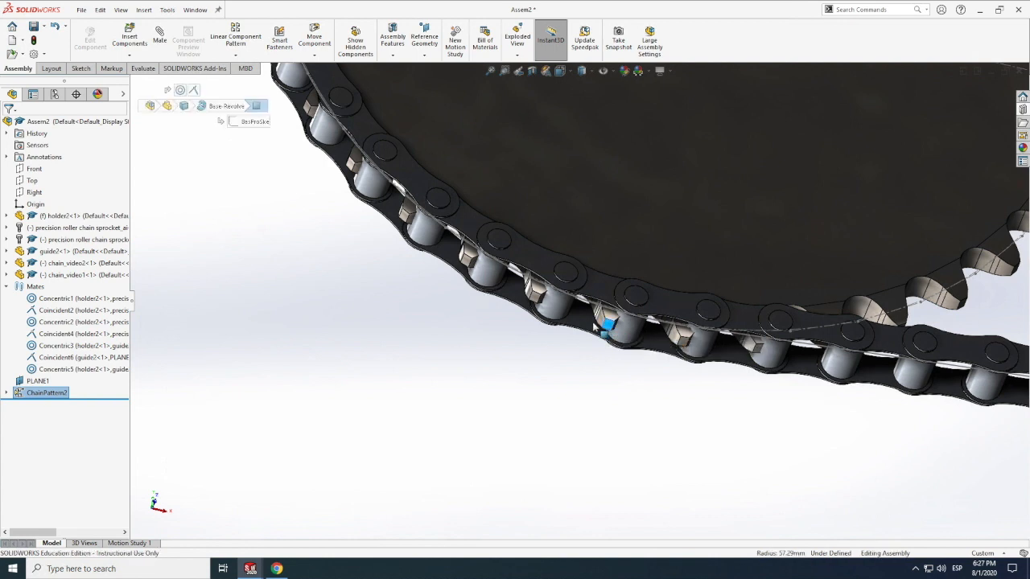
pyautogui.moveTo(600, 326); pyautogui.dragTo(591, 322)
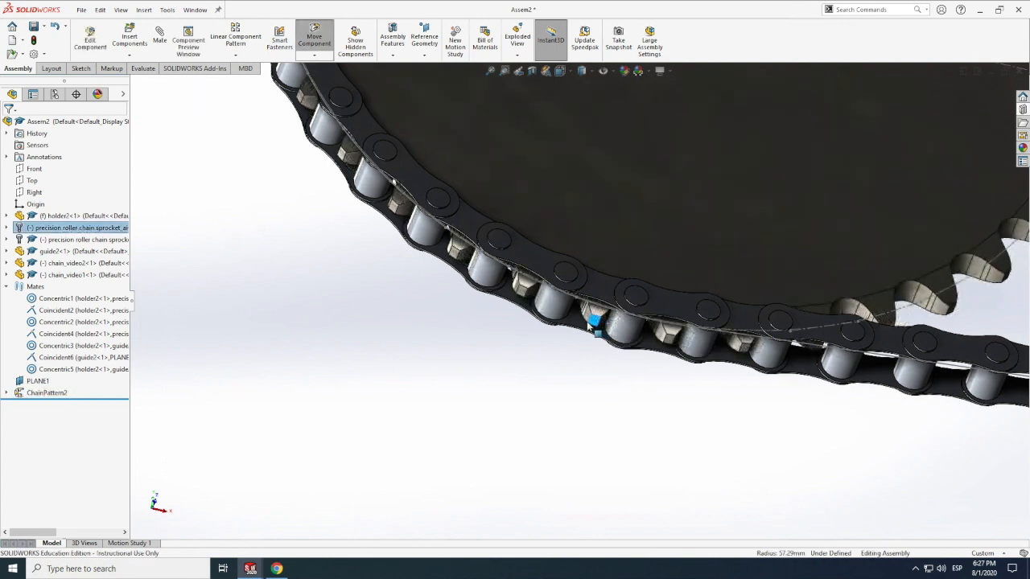
pyautogui.moveTo(584, 323); pyautogui.dragTo(587, 323)
# Step: Rotate the small sprocket at the other end of the chain until its teeth fit midway between the rollers
pyautogui.click(119, 10)
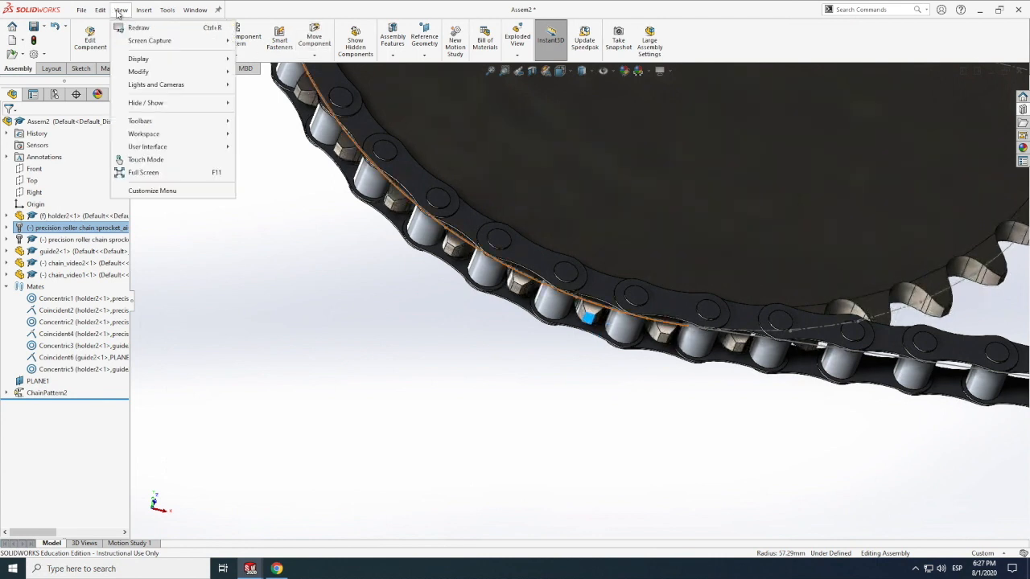
pyautogui.moveTo(148, 77)
pyautogui.click(267, 151)
pyautogui.scroll(2, 573, 291)
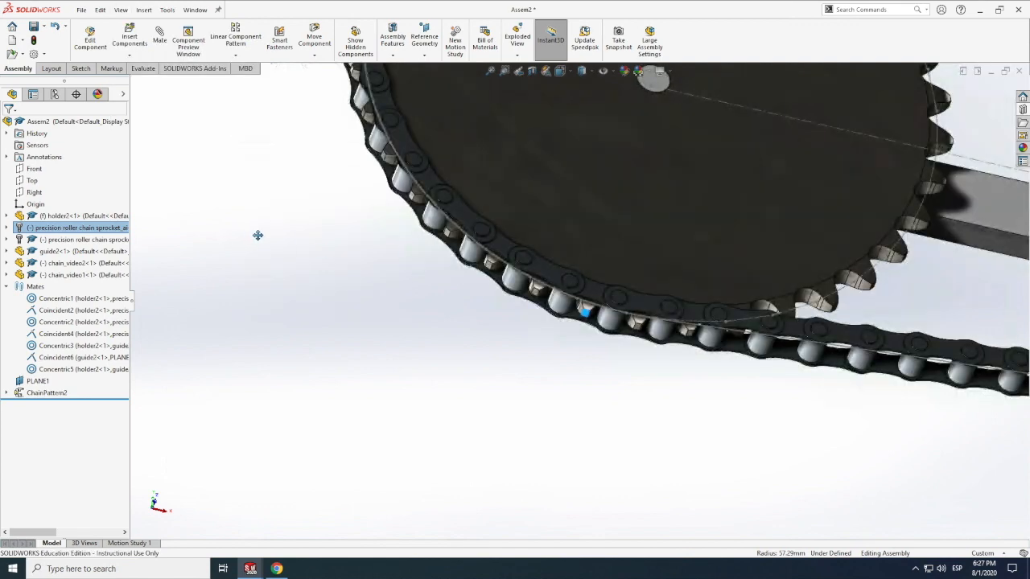
pyautogui.moveTo(573, 292); pyautogui.dragTo(258, 236)
pyautogui.moveTo(762, 287); pyautogui.dragTo(473, 253)
pyautogui.scroll(2, 459, 256)
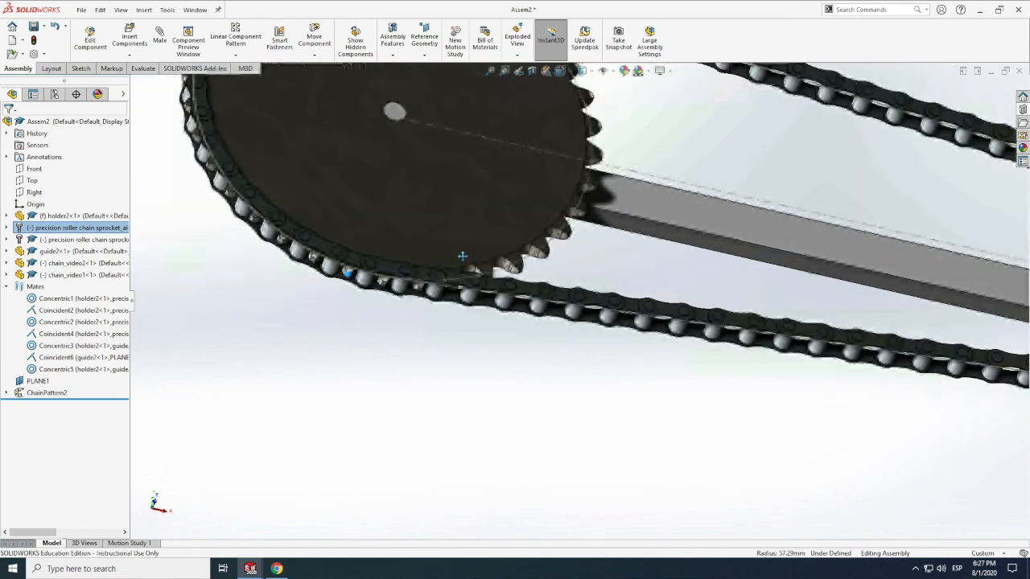
pyautogui.moveTo(1023, 308); pyautogui.dragTo(757, 278)
pyautogui.moveTo(557, 253); pyautogui.dragTo(499, 248)
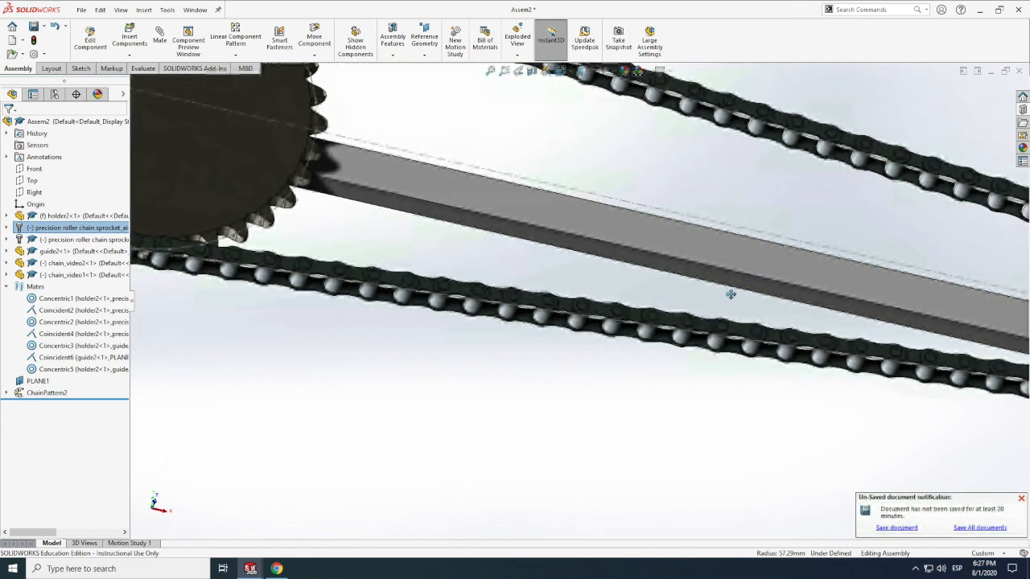
pyautogui.moveTo(734, 292); pyautogui.dragTo(574, 263)
pyautogui.moveTo(918, 379); pyautogui.dragTo(764, 349)
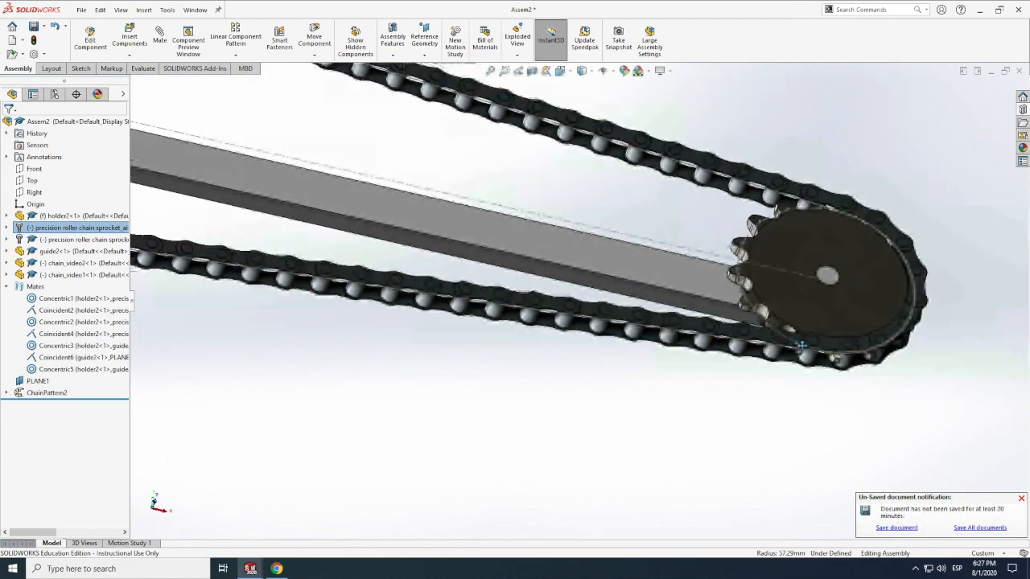
pyautogui.scroll(1, 861, 334)
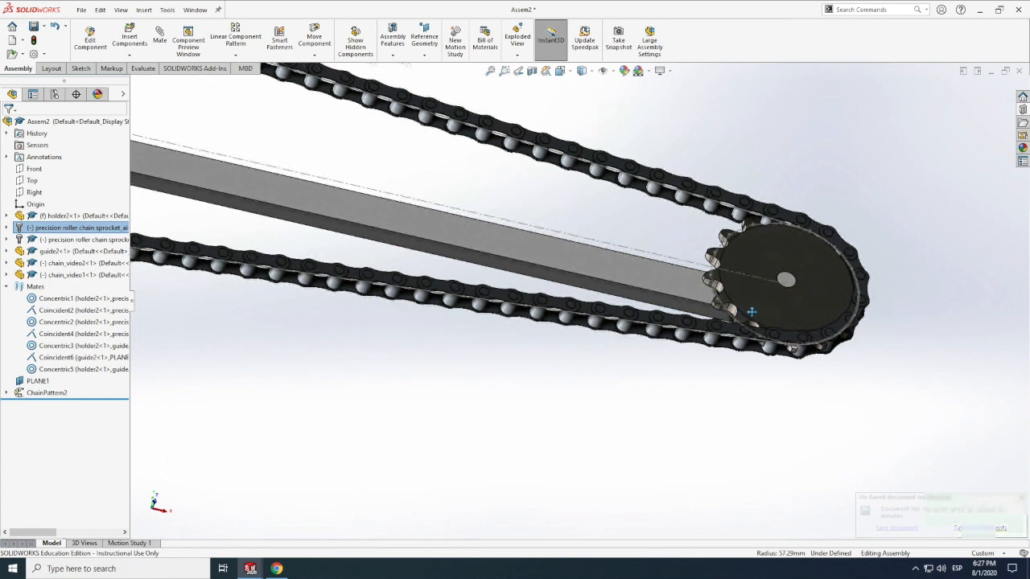
pyautogui.scroll(-5, 775, 319)
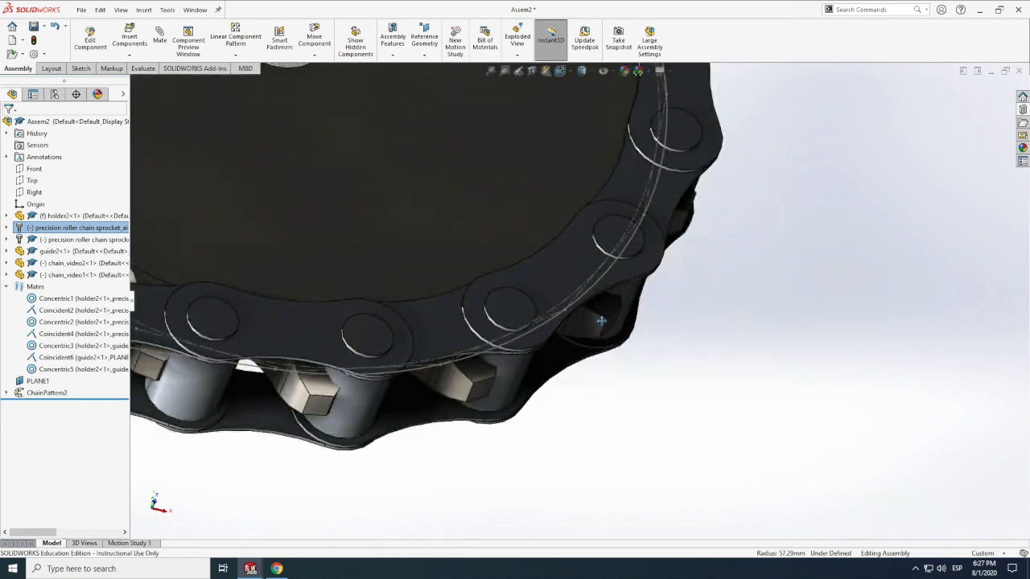
pyautogui.scroll(4, 459, 274)
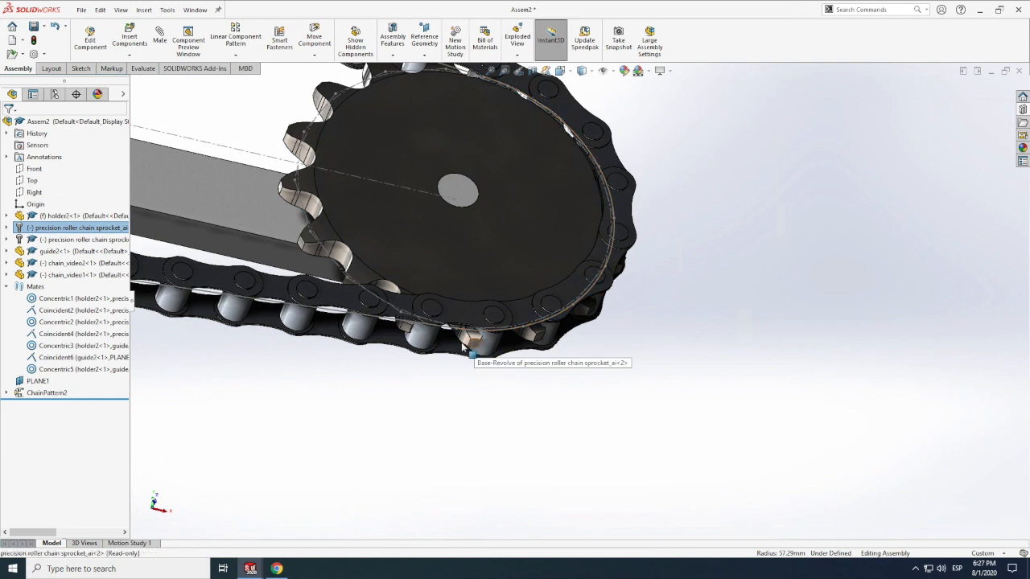
pyautogui.moveTo(460, 346); pyautogui.dragTo(447, 344)
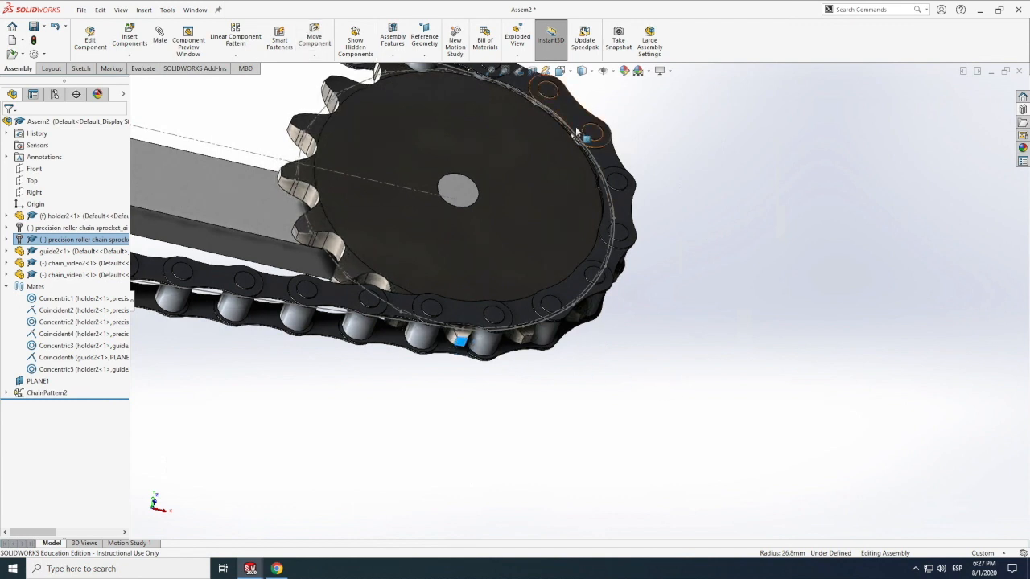
# Step: Start a Belt/Chain assembly feature and remove the preselected sprocket face from its belt members
pyautogui.scroll(-2, 574, 140)
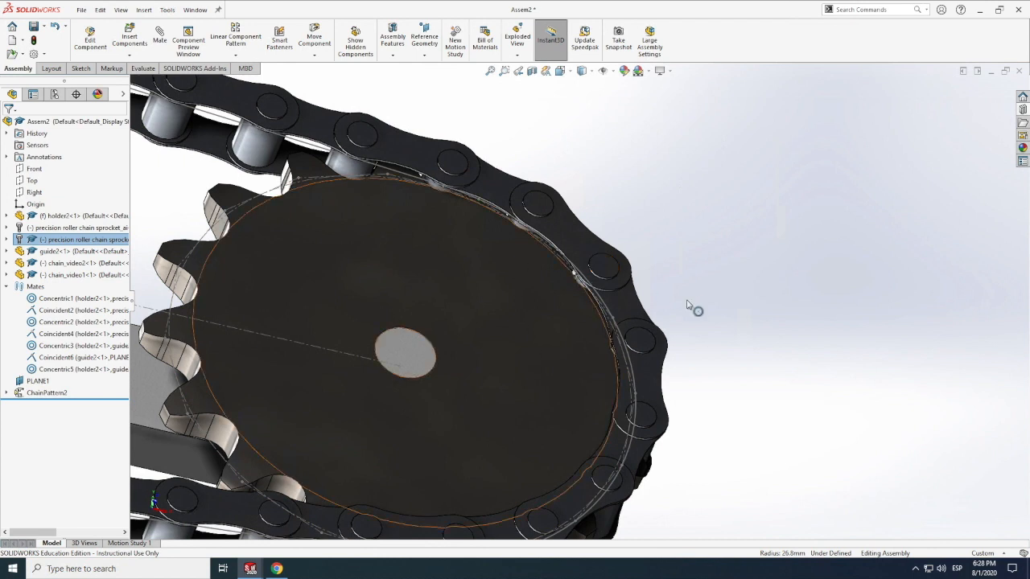
pyautogui.scroll(5, 699, 314)
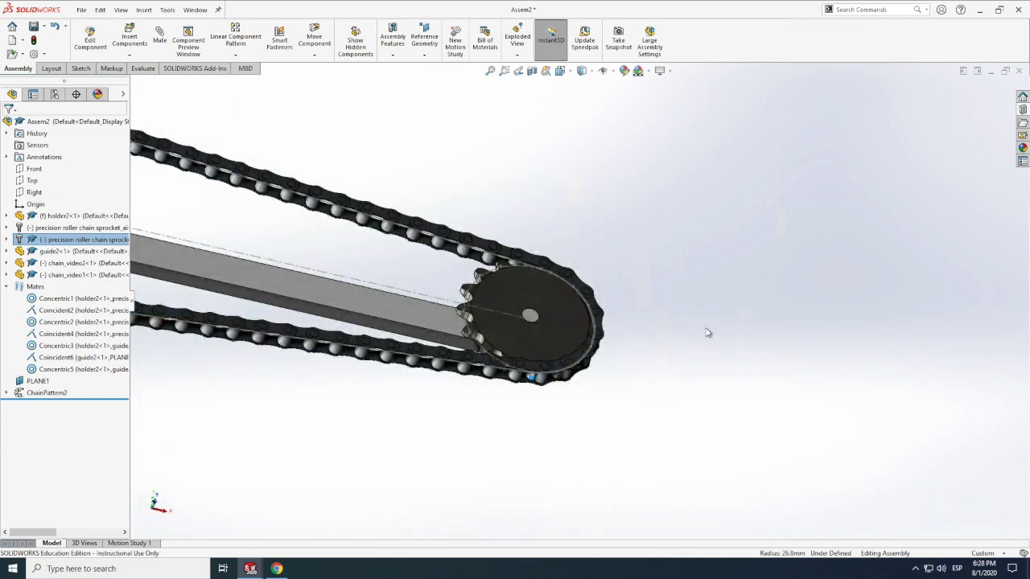
pyautogui.scroll(5, 659, 305)
pyautogui.scroll(-2, 418, 229)
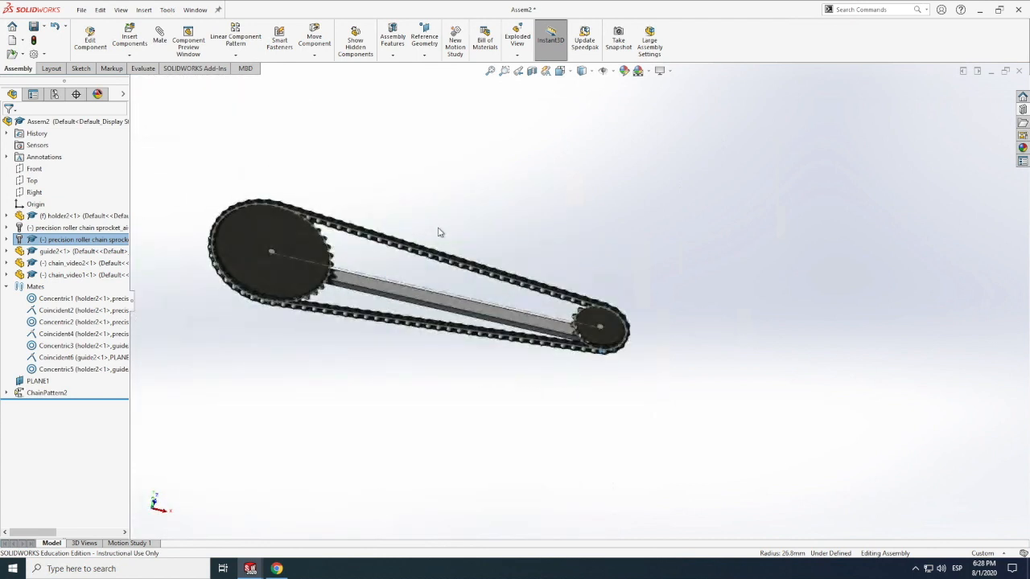
pyautogui.click(391, 58)
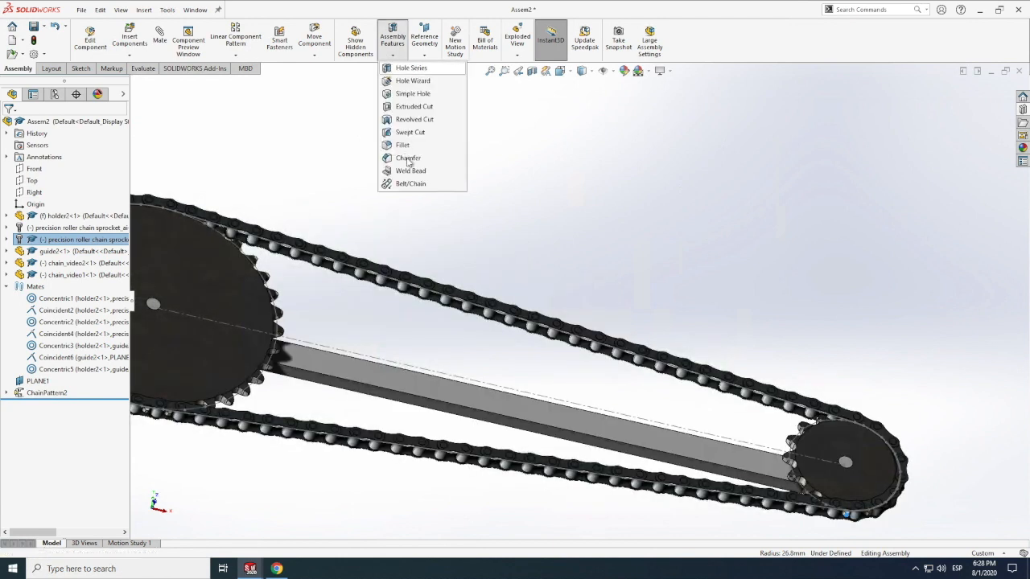
pyautogui.click(411, 184)
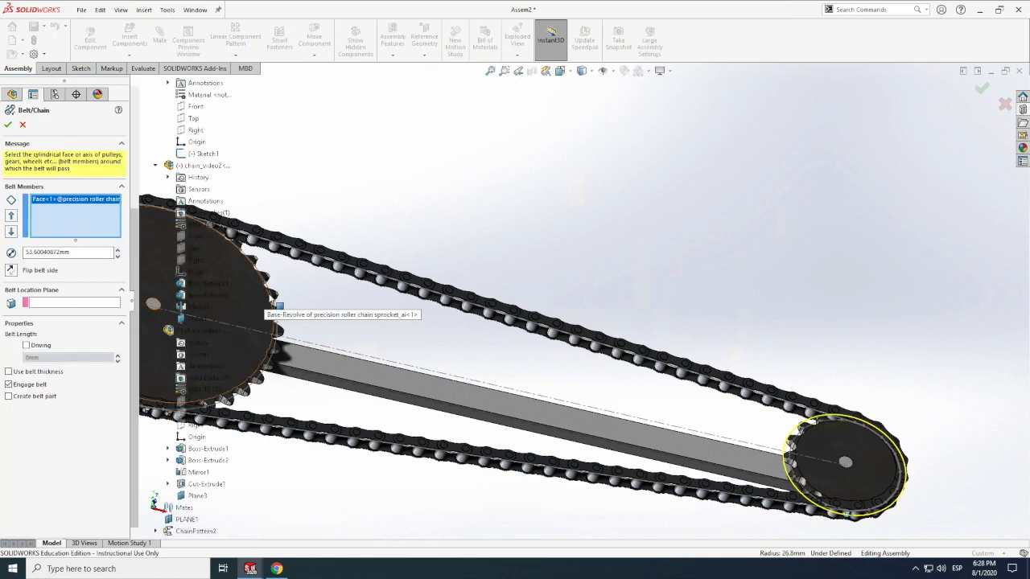
pyautogui.scroll(-1, 272, 302)
pyautogui.scroll(2, 272, 303)
pyautogui.click(90, 200)
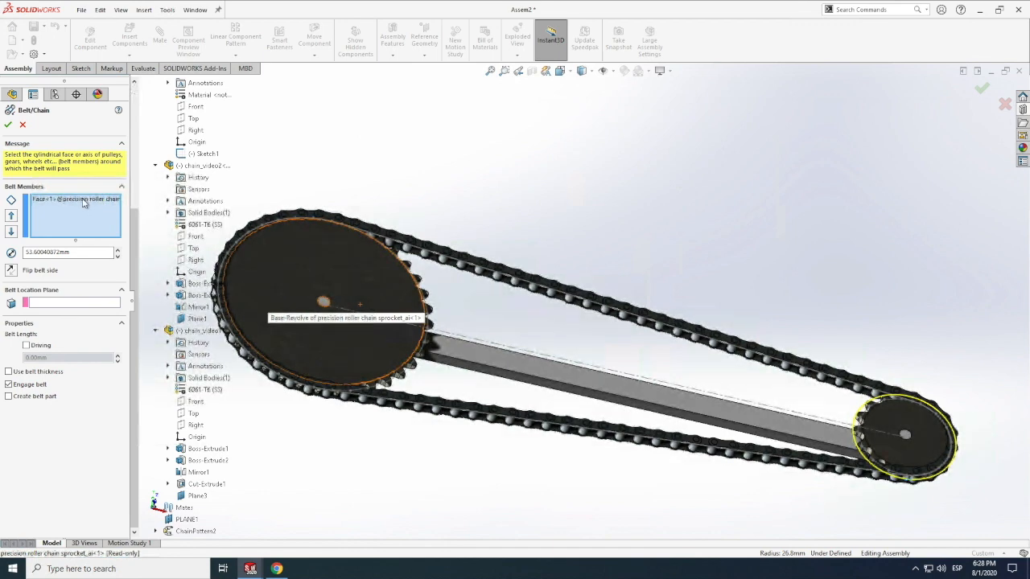
pyautogui.press('Delete')
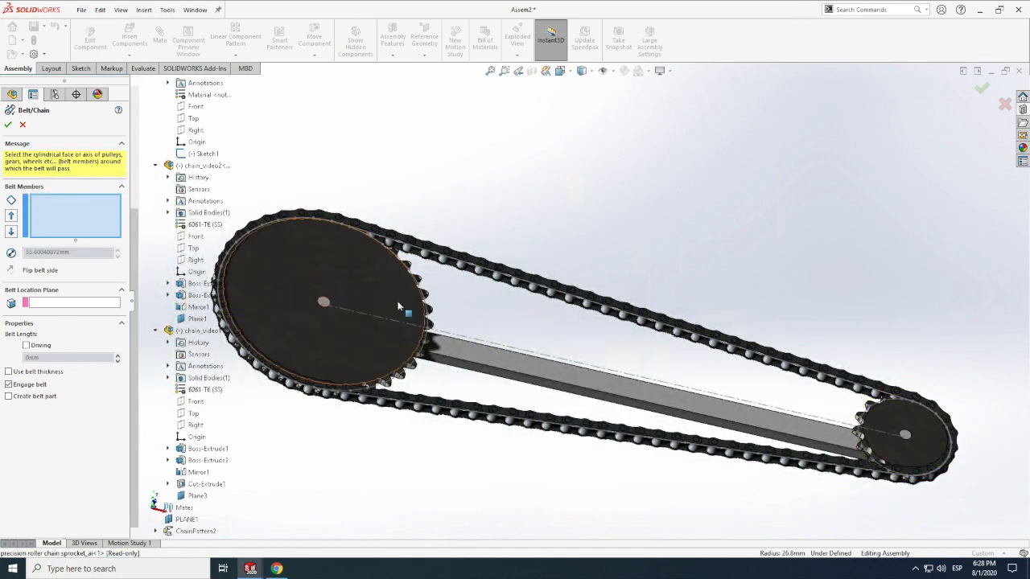
# Step: Create the belt with the circular side-face edges of the large and small sprockets as belt members, keeping Engage belt on
pyautogui.scroll(-2, 419, 314)
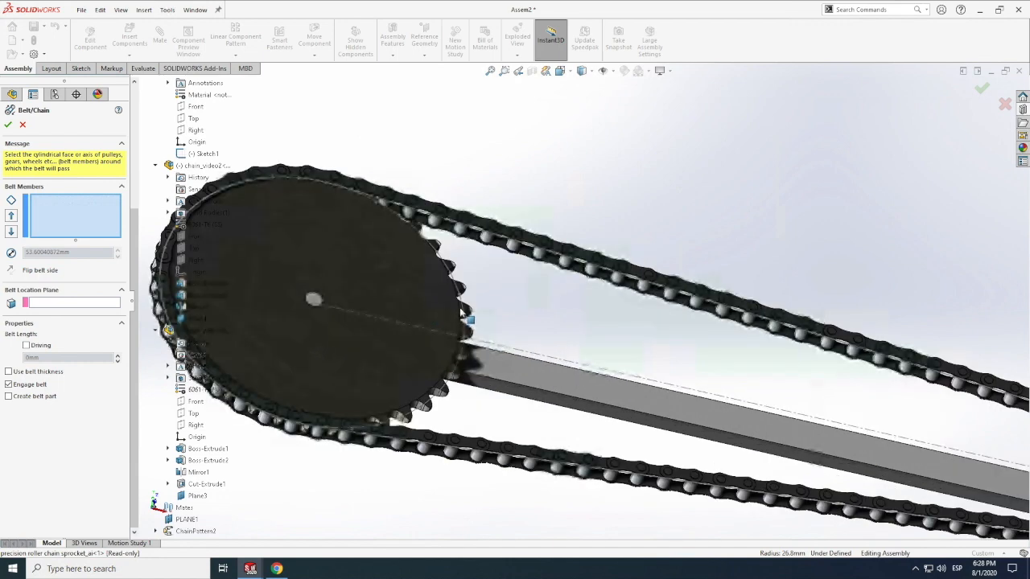
pyautogui.scroll(-2, 470, 316)
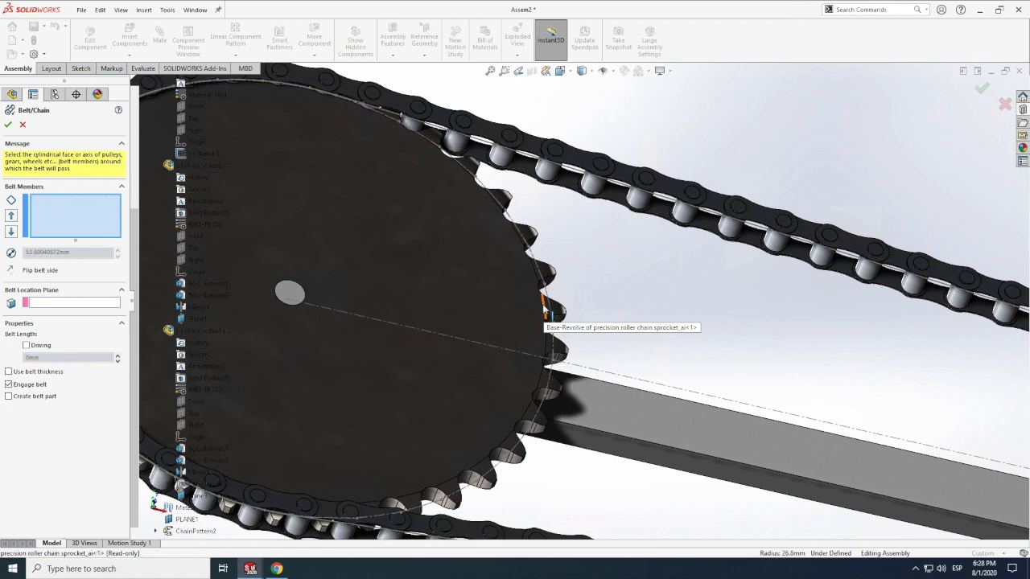
pyautogui.click(544, 309)
pyautogui.scroll(2, 421, 251)
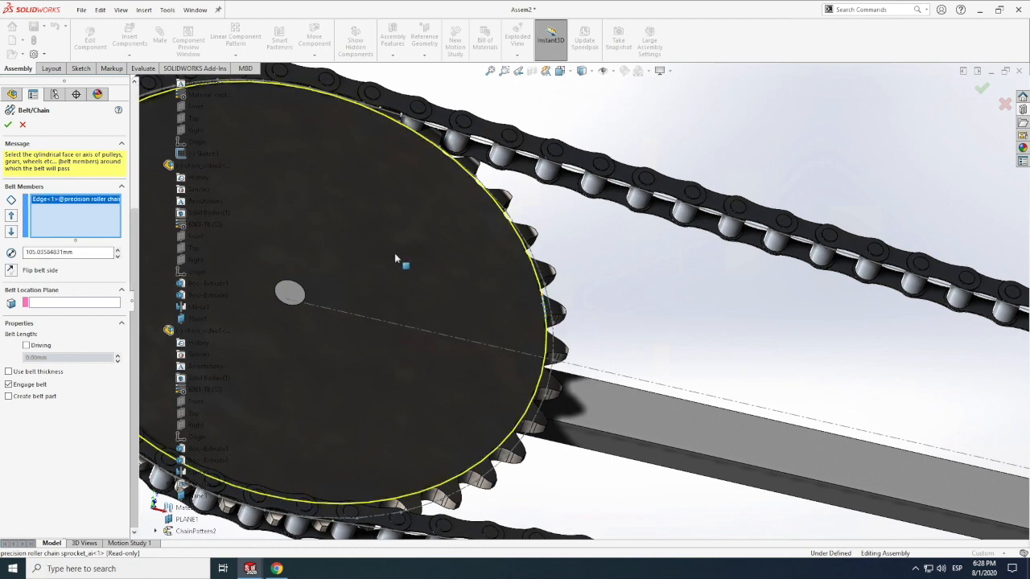
pyautogui.scroll(3, 395, 257)
pyautogui.scroll(2, 394, 257)
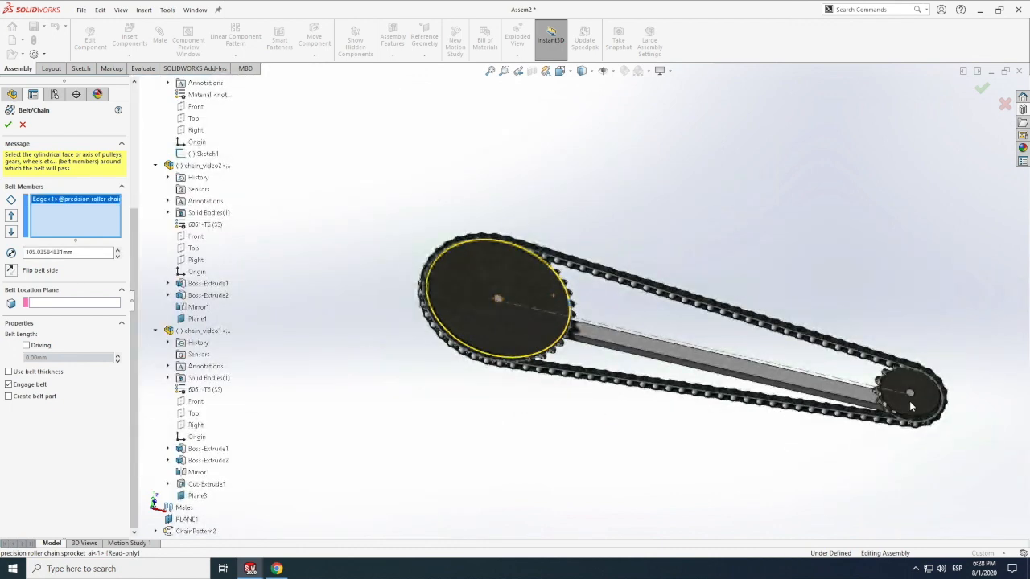
pyautogui.scroll(-3, 921, 402)
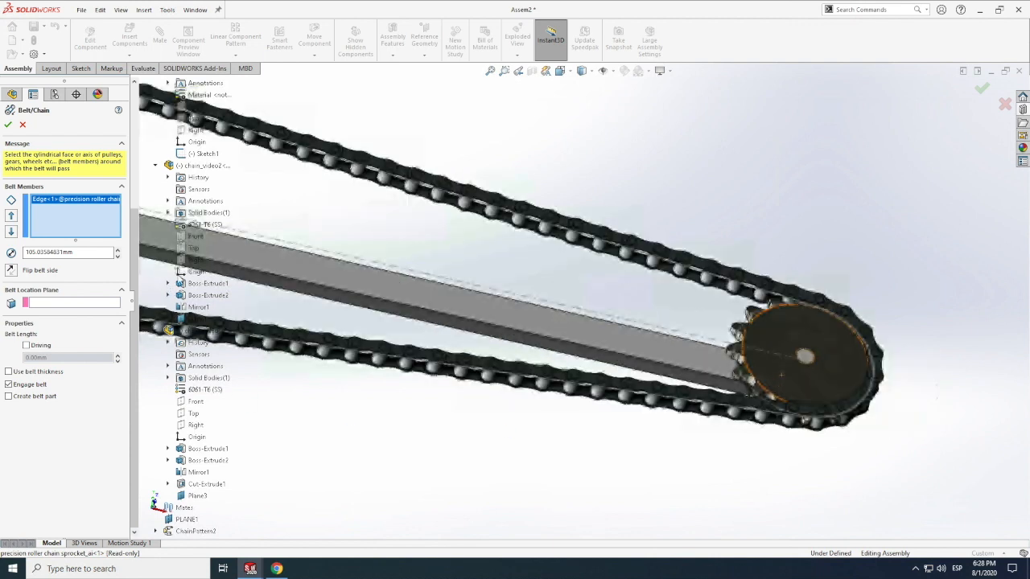
pyautogui.click(768, 322)
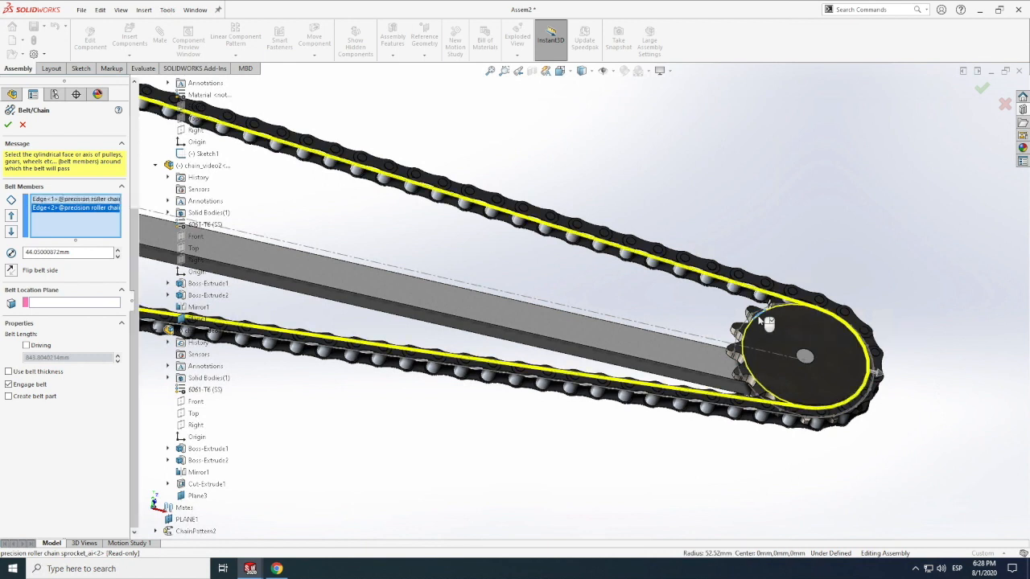
pyautogui.click(7, 125)
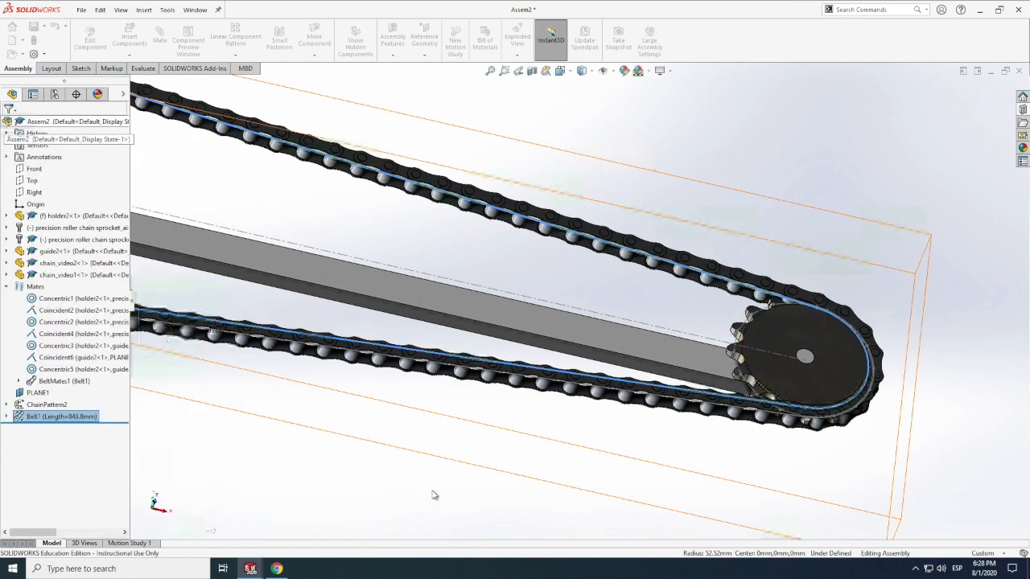
# Step: Examine the whole chain drive from the opposite side, including how the large sprocket's teeth engage between the rollers
pyautogui.moveTo(810, 397); pyautogui.dragTo(931, 462)
pyautogui.scroll(-2, 931, 463)
pyautogui.scroll(8, 929, 462)
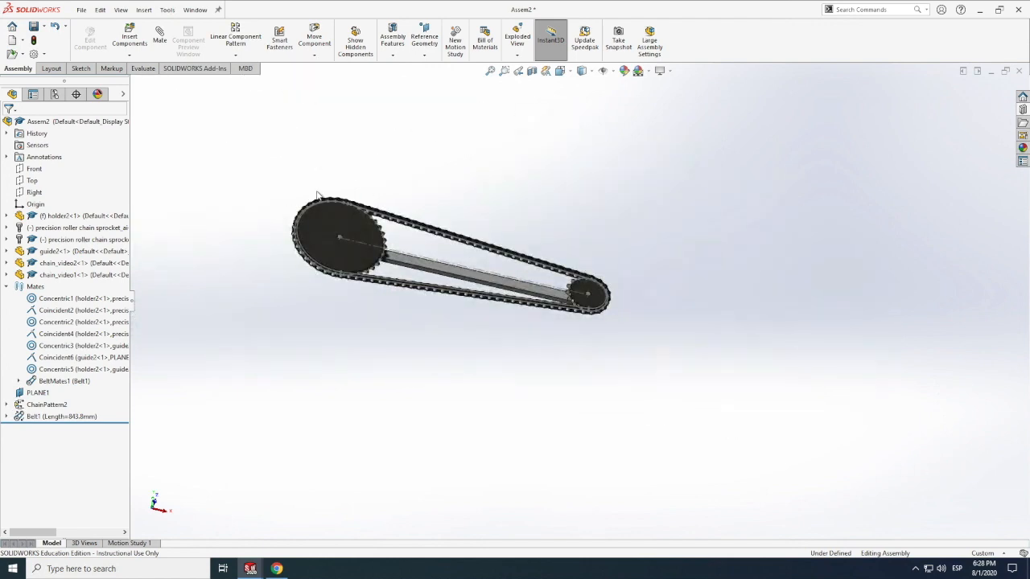
pyautogui.press('f')
pyautogui.click(120, 10)
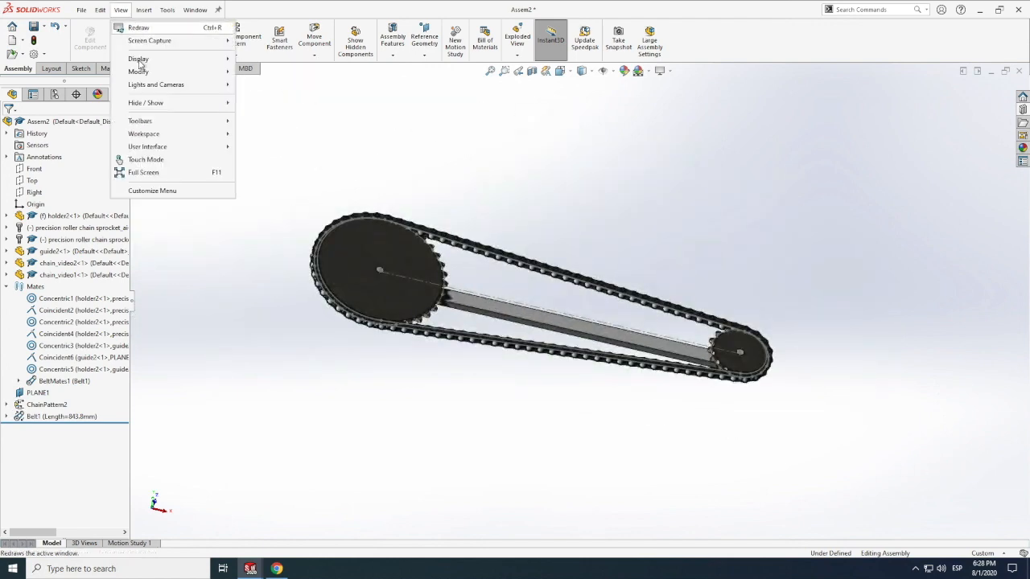
pyautogui.moveTo(139, 72)
pyautogui.click(256, 135)
pyautogui.moveTo(447, 191)
pyautogui.mouseDown()
pyautogui.moveTo(473, 179)
pyautogui.moveTo(437, 213)
pyautogui.moveTo(457, 189)
pyautogui.moveTo(464, 235)
pyautogui.mouseUp()
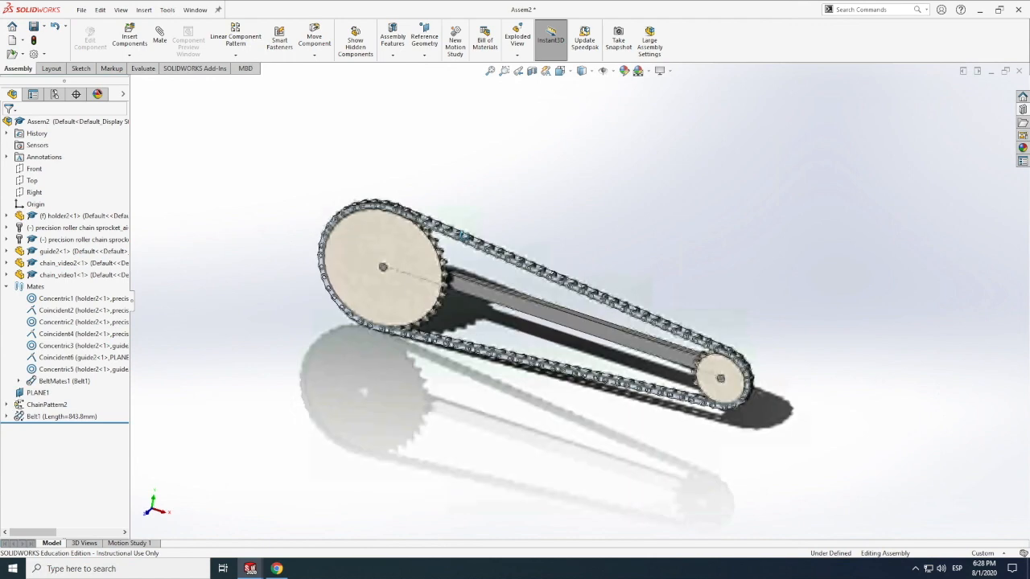
pyautogui.scroll(-8, 388, 203)
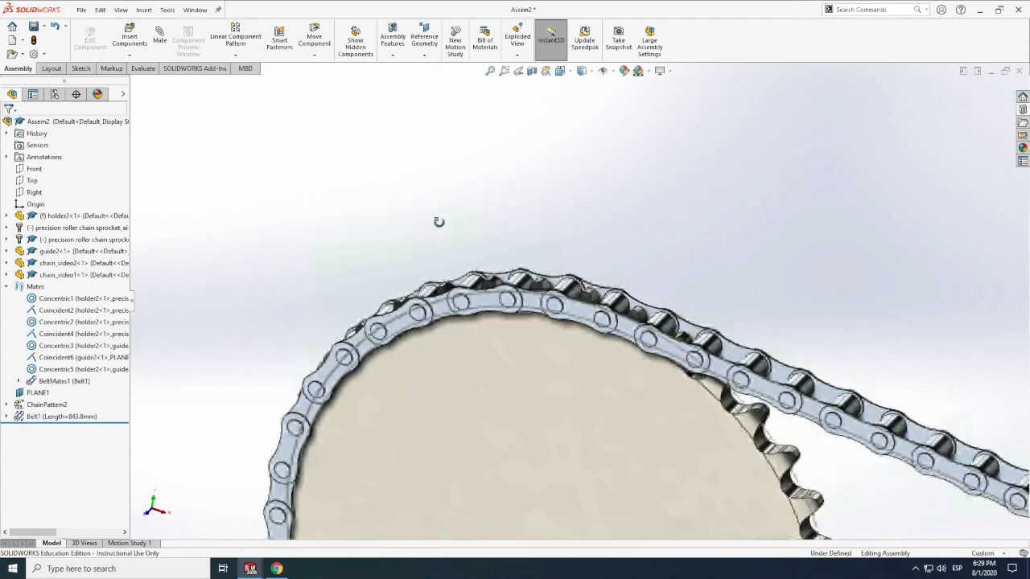
pyautogui.moveTo(734, 268); pyautogui.dragTo(731, 268)
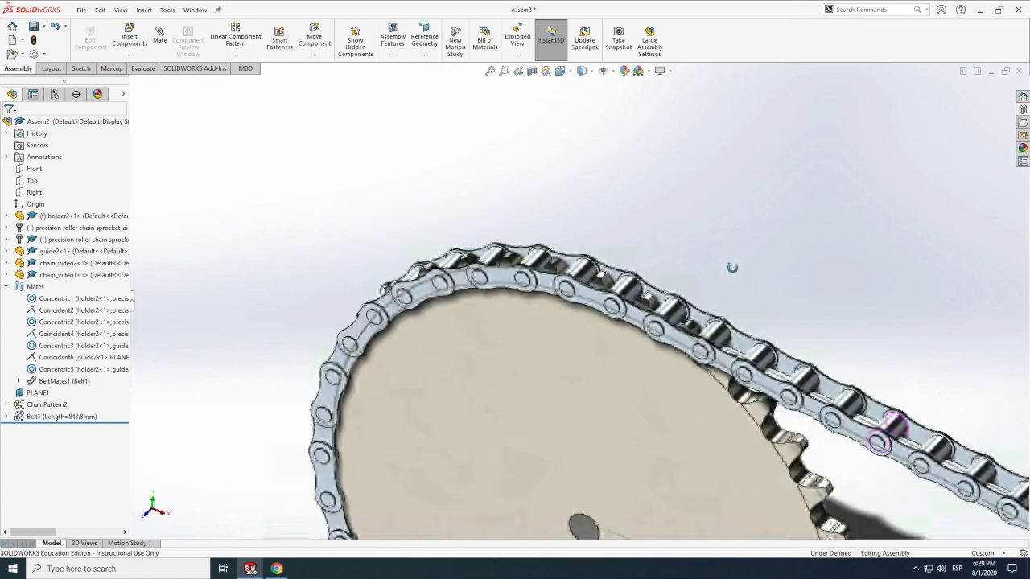
pyautogui.moveTo(696, 200); pyautogui.dragTo(696, 202)
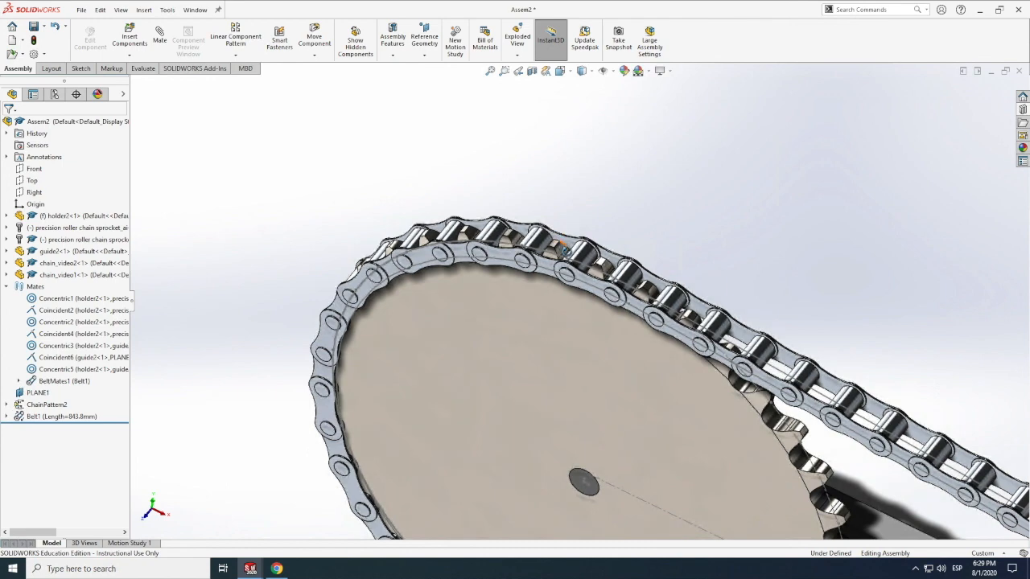
pyautogui.scroll(-4, 565, 251)
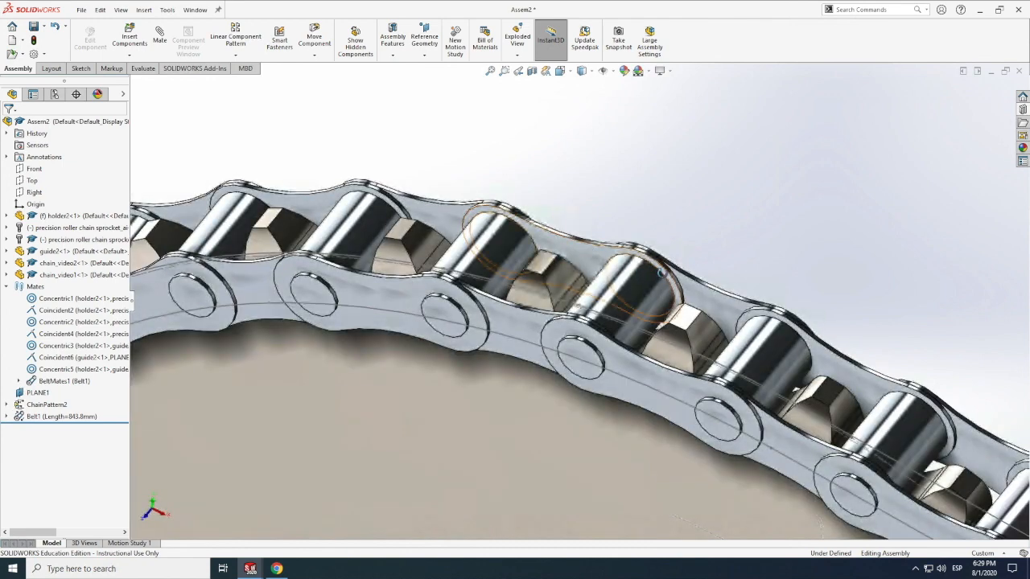
pyautogui.scroll(-2, 590, 326)
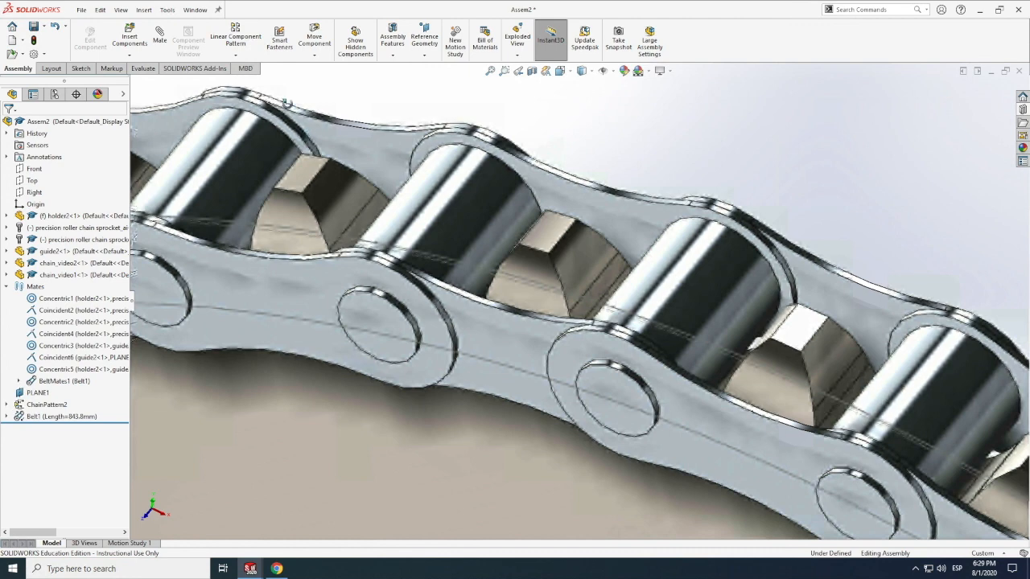
# Step: Add a gear mate between a chain roller's cylindrical face and the adjacent large-sprocket tooth face, keeping the 4.76 mm : 13.31 mm ratio
pyautogui.scroll(-2, 535, 300)
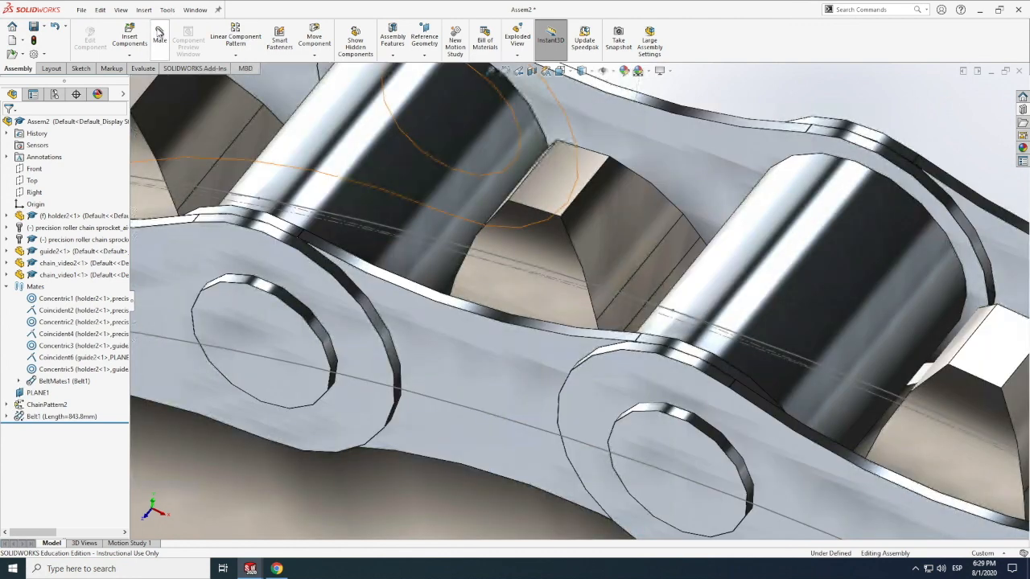
pyautogui.click(159, 36)
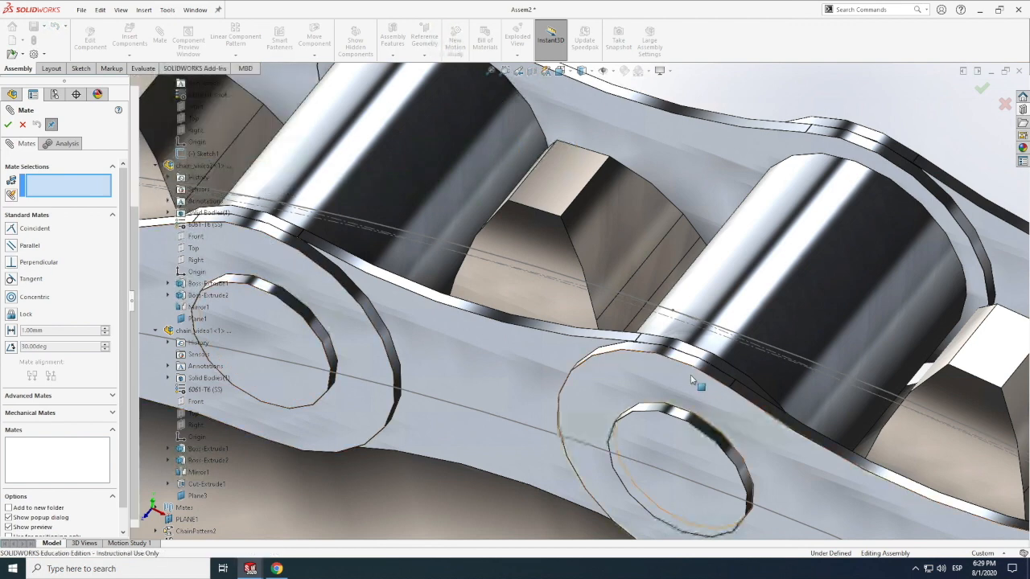
pyautogui.scroll(5, 690, 379)
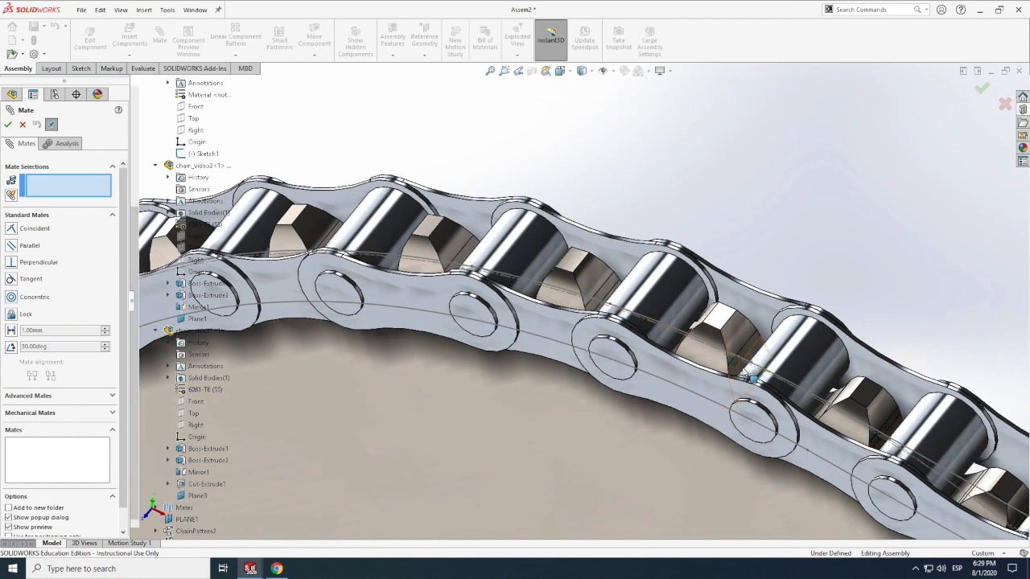
pyautogui.click(112, 415)
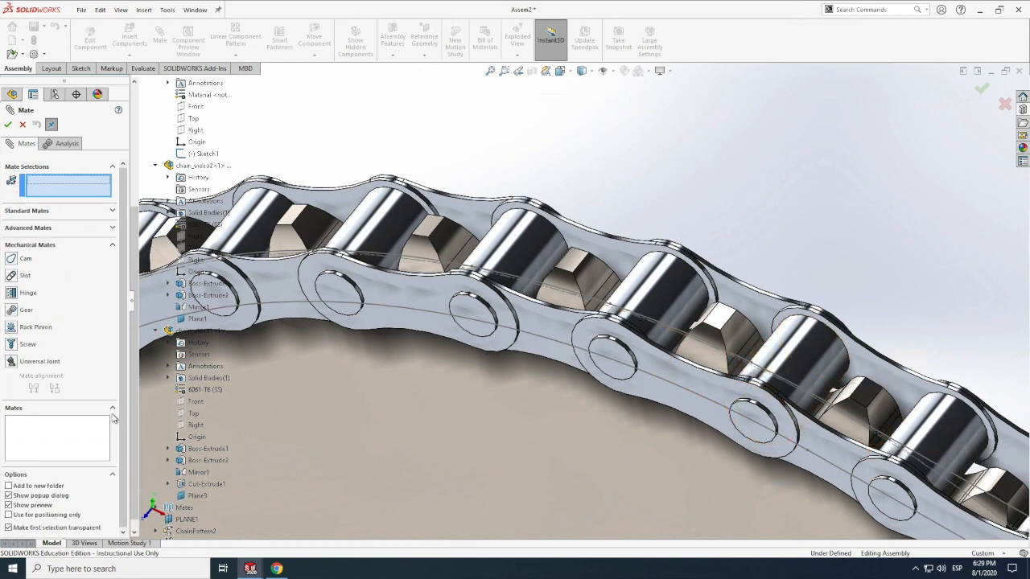
pyautogui.click(11, 310)
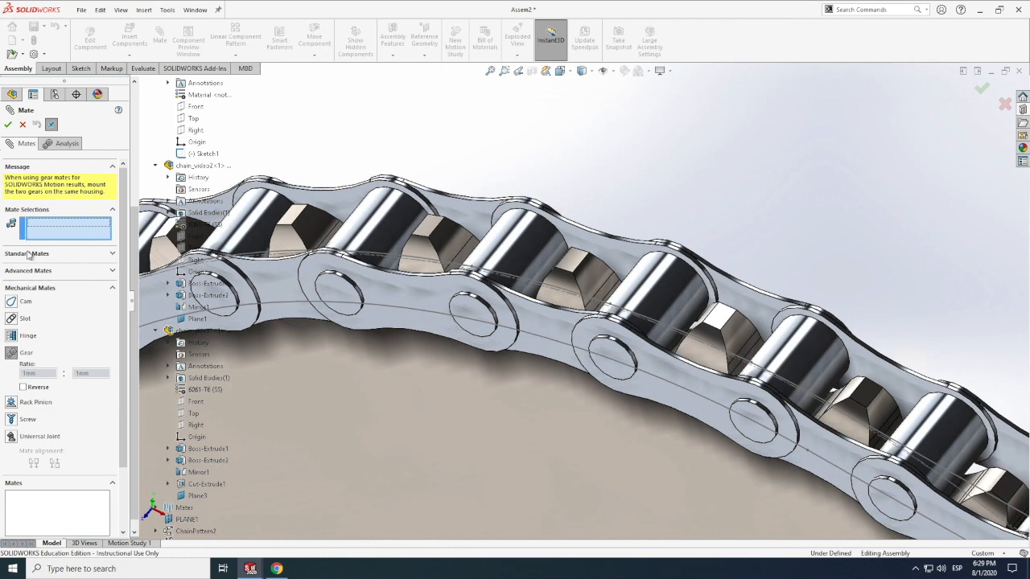
pyautogui.click(795, 360)
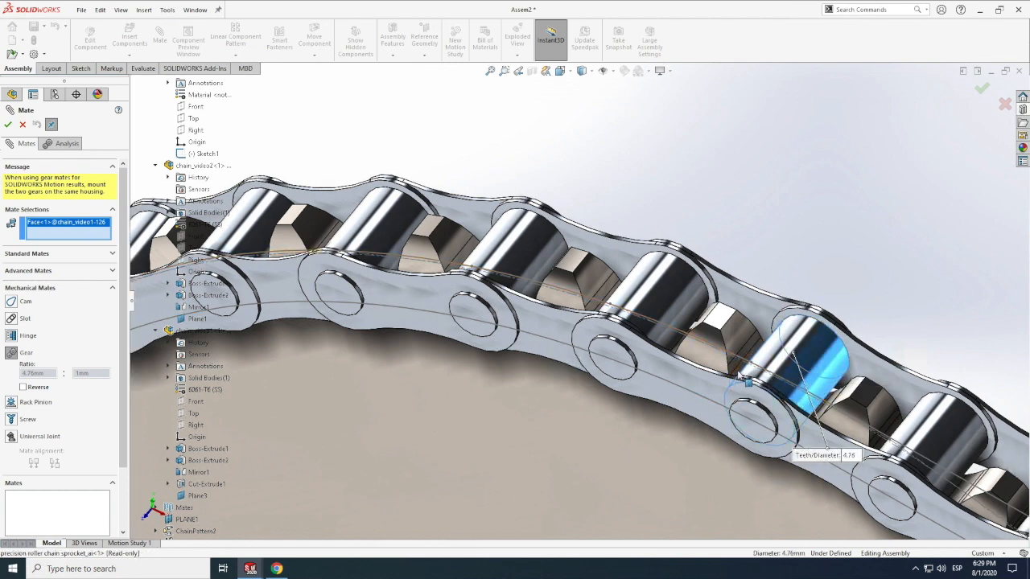
pyautogui.click(737, 376)
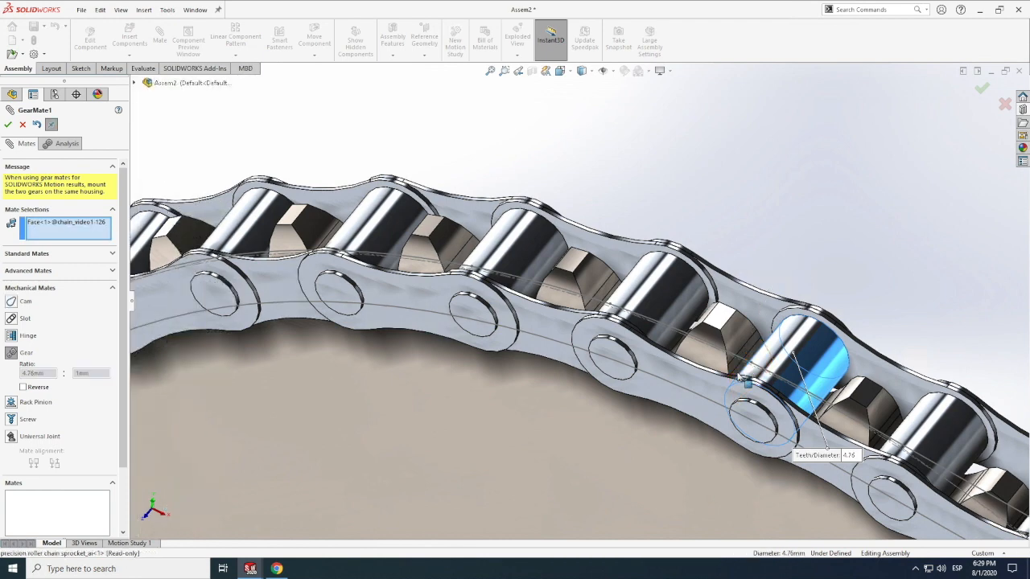
pyautogui.click(737, 372)
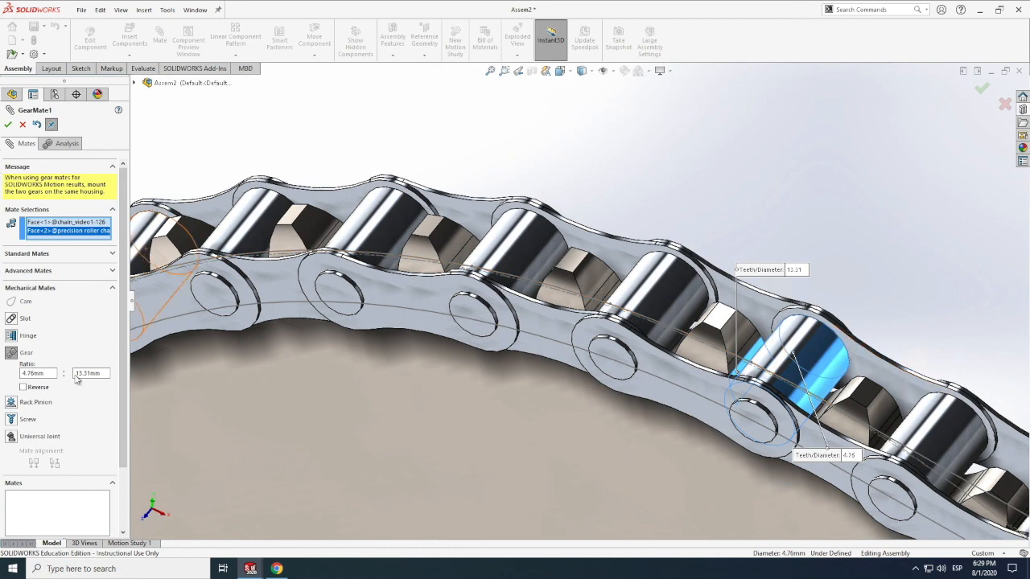
pyautogui.click(8, 124)
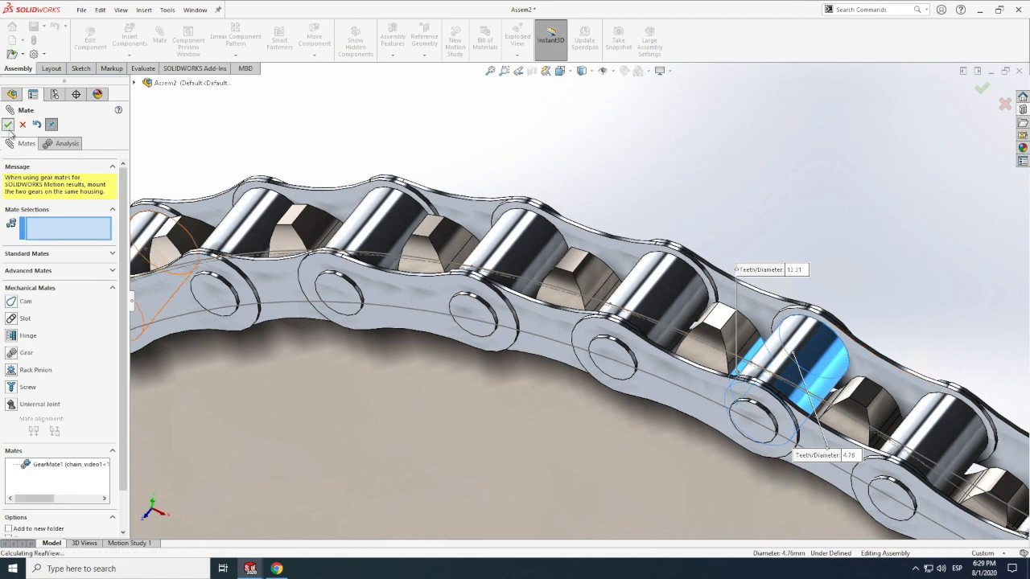
pyautogui.click(22, 124)
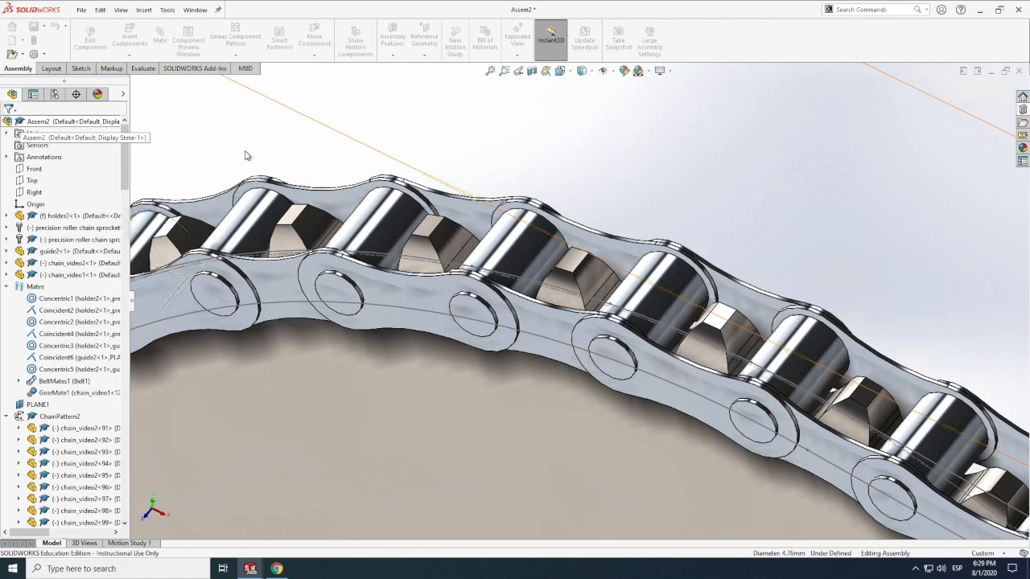
# Step: Examine the whole chain drive from the side, with both sprockets and the full chain loop in view
pyautogui.scroll(5, 245, 155)
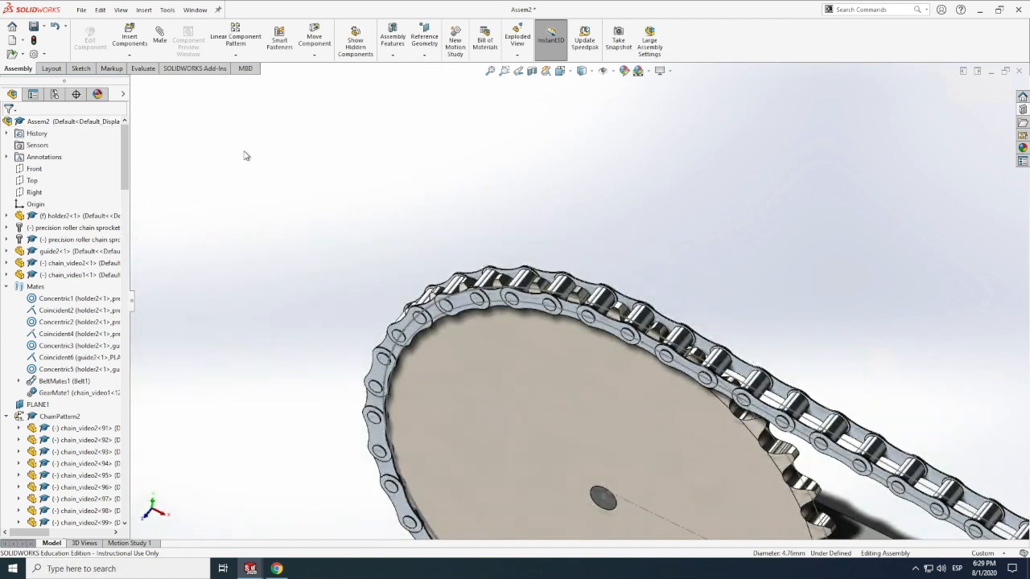
pyautogui.scroll(3, 245, 156)
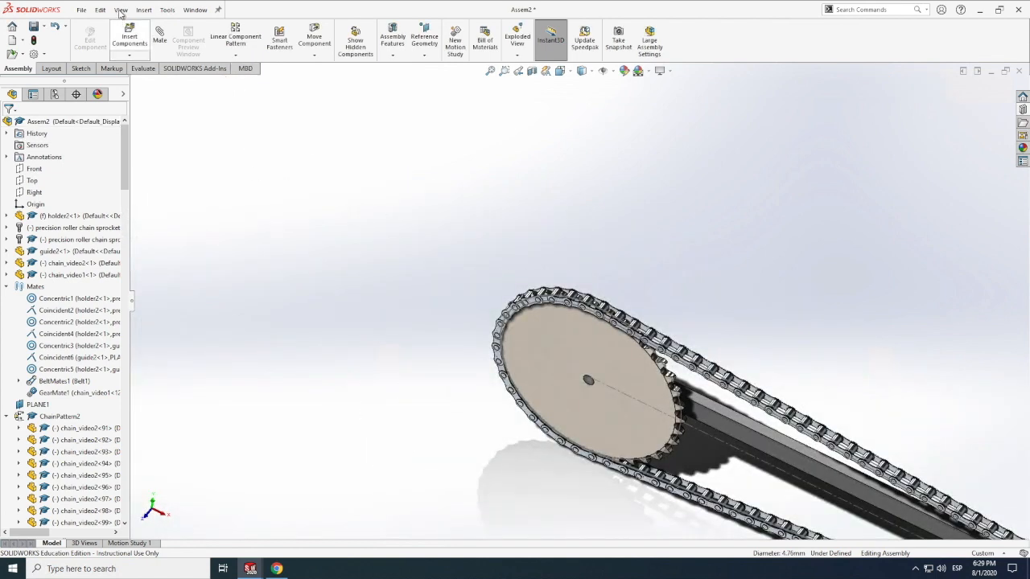
pyautogui.click(121, 10)
pyautogui.moveTo(136, 70)
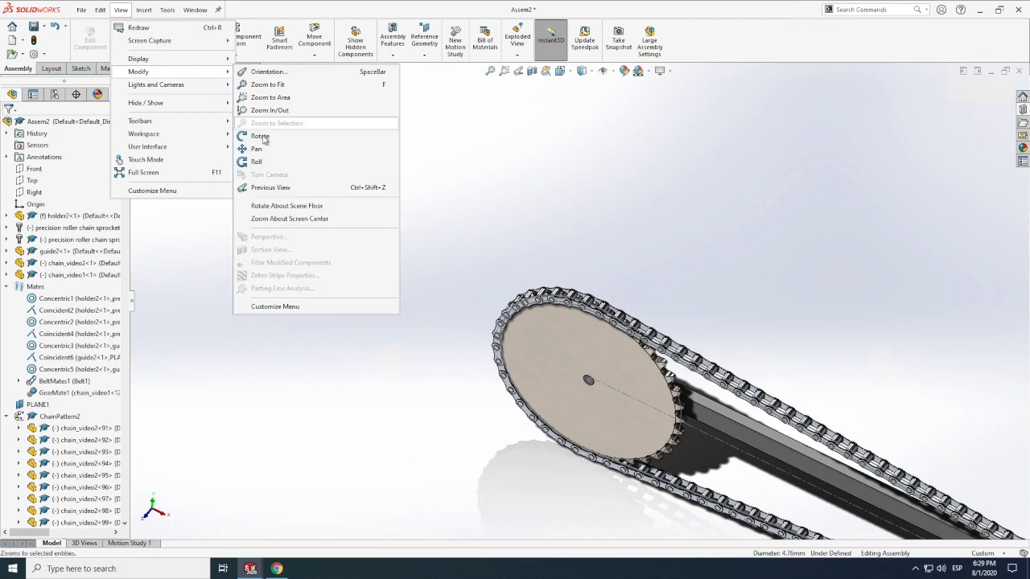
pyautogui.click(258, 136)
pyautogui.moveTo(402, 196); pyautogui.dragTo(399, 185)
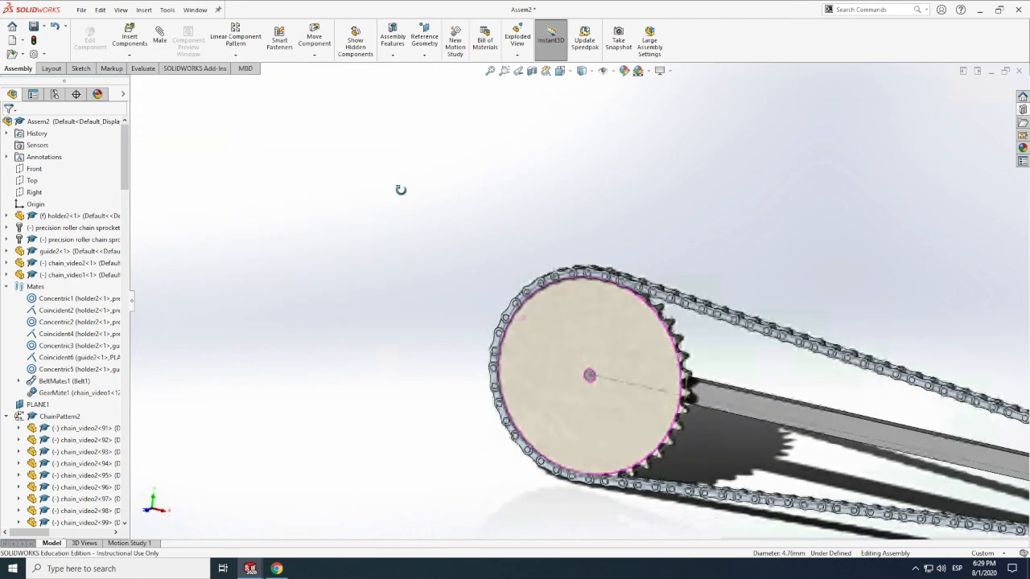
pyautogui.scroll(5, 616, 298)
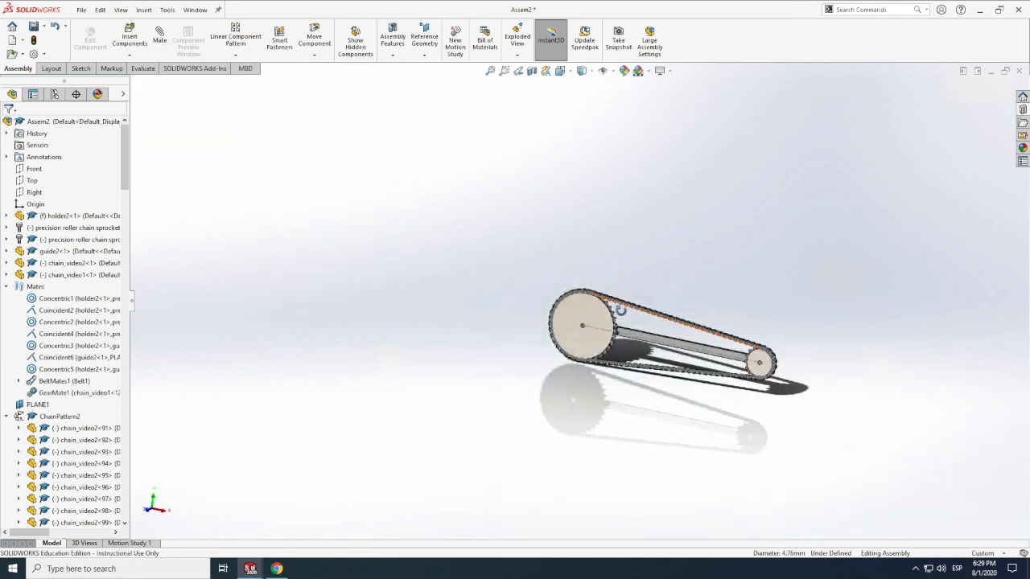
pyautogui.scroll(-5, 621, 306)
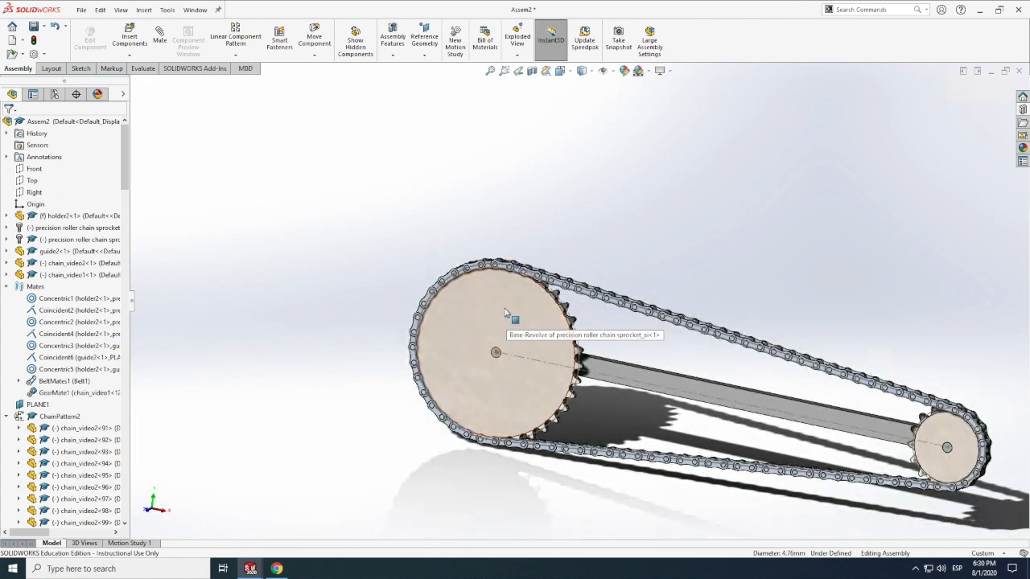
pyautogui.click(483, 295)
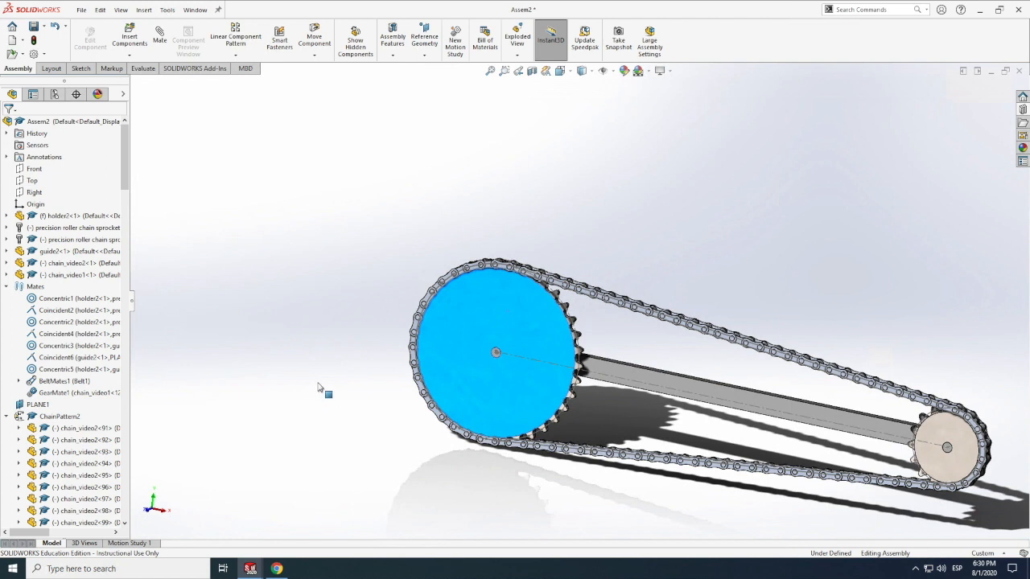
pyautogui.click(651, 266)
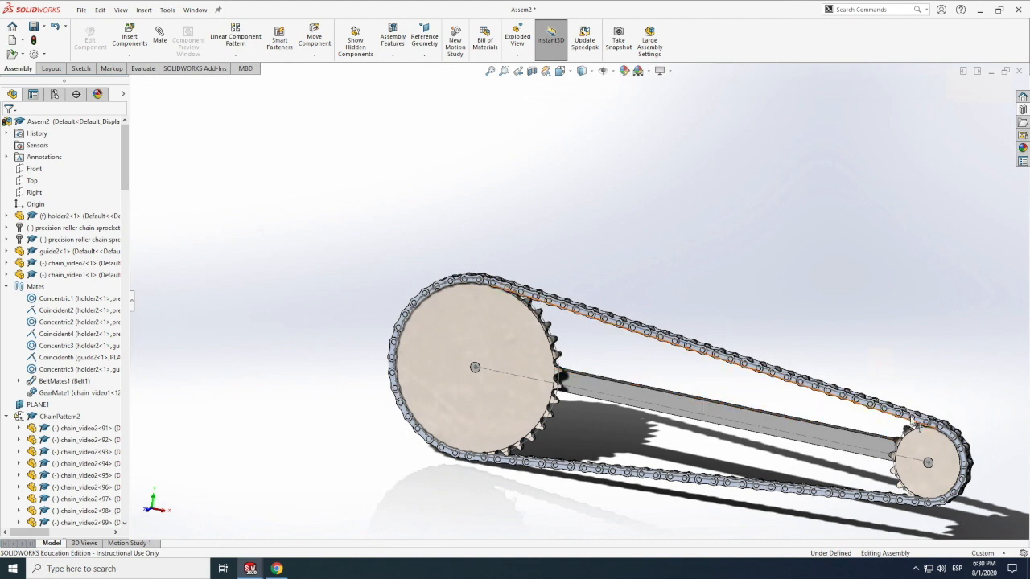
# Step: Hide the guide part's path sketch (Sketch1) and the belt sketch (Sketch2) running through the chain links
pyautogui.scroll(-5, 569, 292)
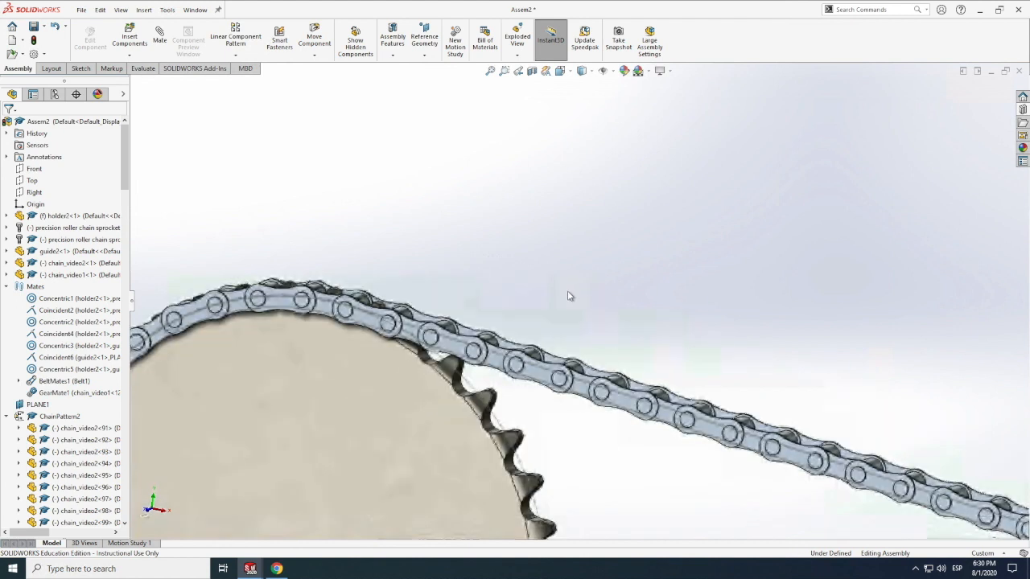
pyautogui.rightClick(536, 370)
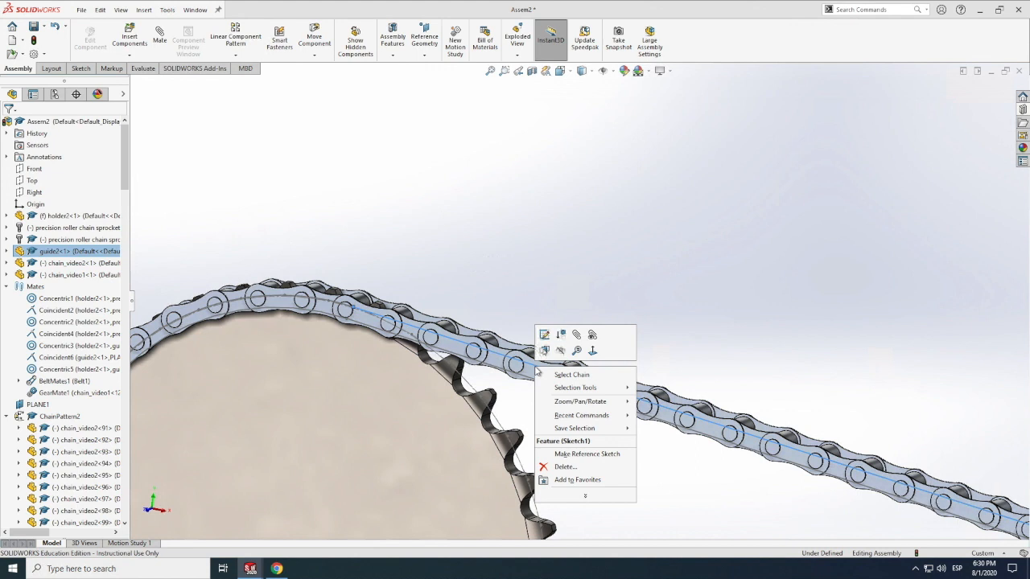
pyautogui.click(571, 375)
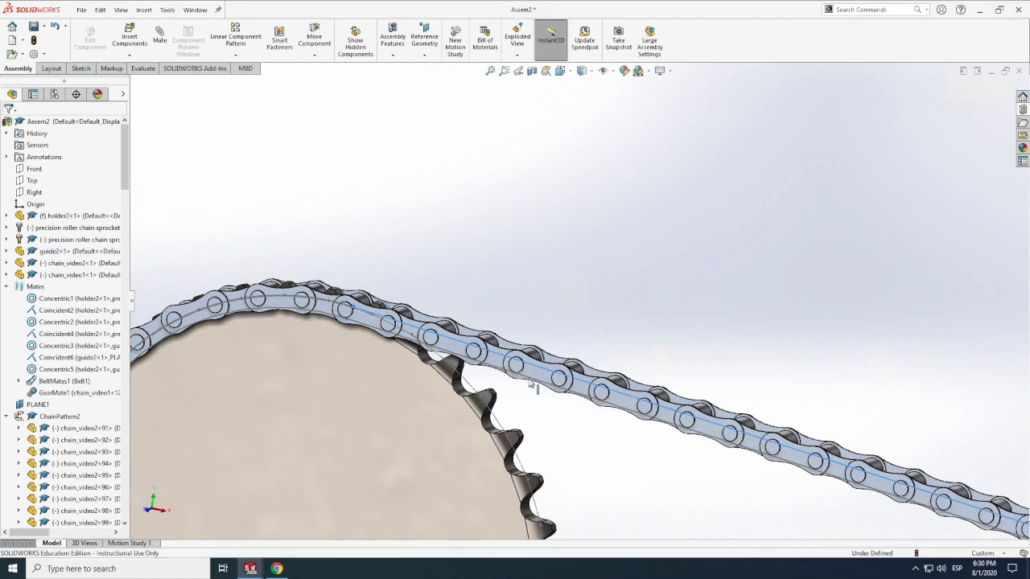
pyautogui.rightClick(532, 383)
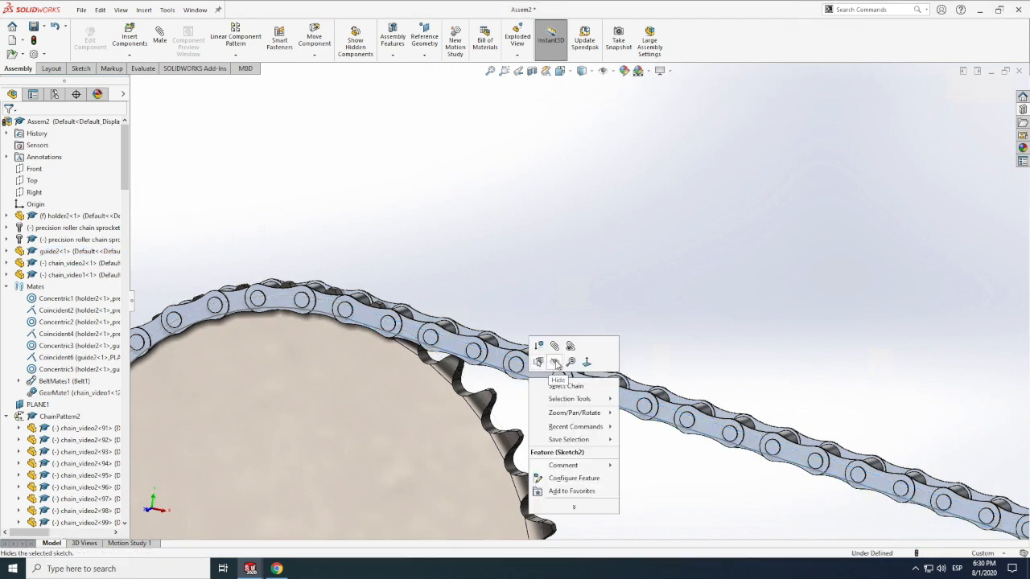
pyautogui.click(564, 363)
pyautogui.scroll(8, 533, 297)
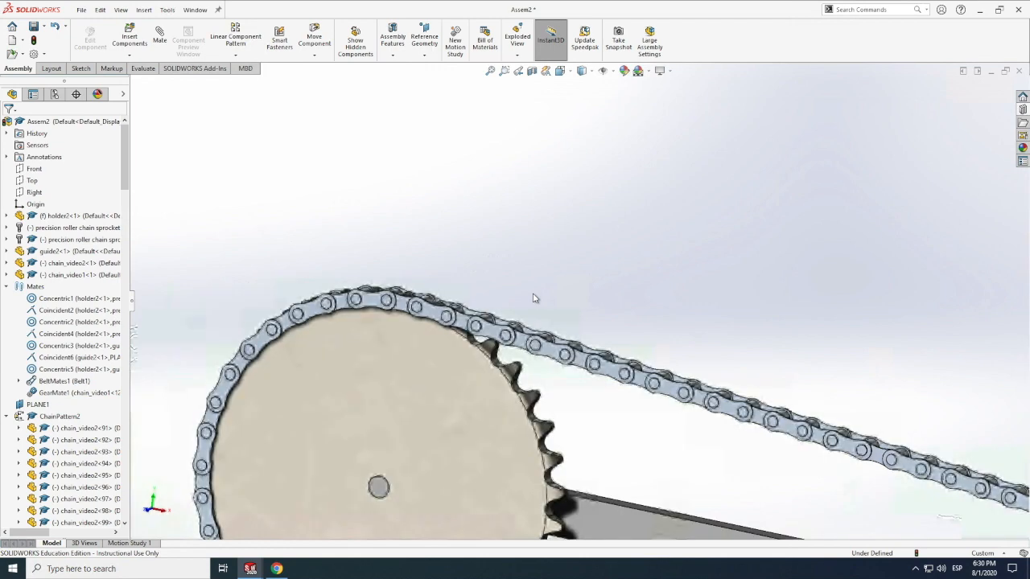
pyautogui.scroll(-3, 655, 360)
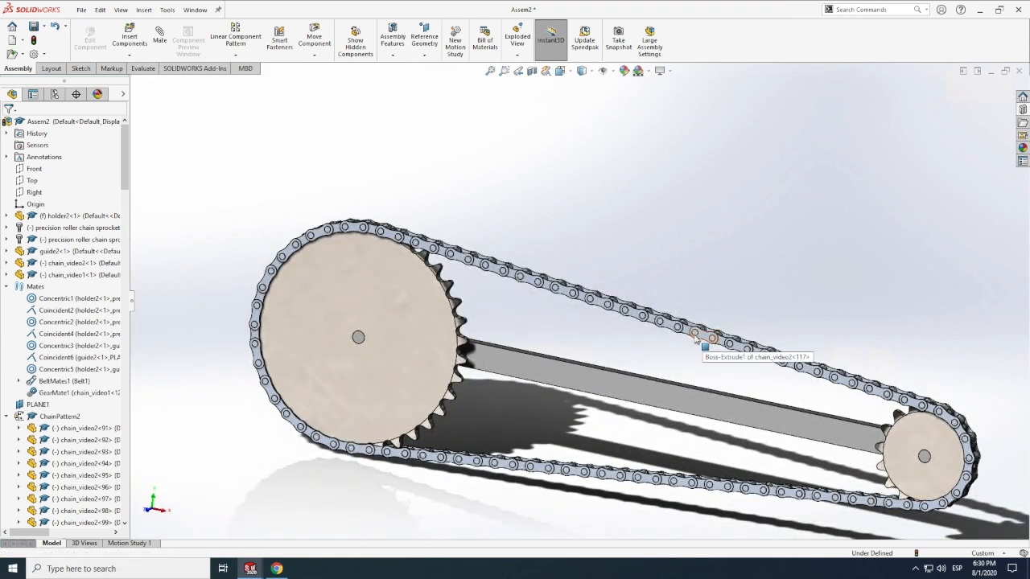
# Step: Pull a link on the chain's upper run toward and around the large sprocket to move the chain along its path
pyautogui.click(705, 339)
pyautogui.moveTo(666, 330); pyautogui.dragTo(575, 316)
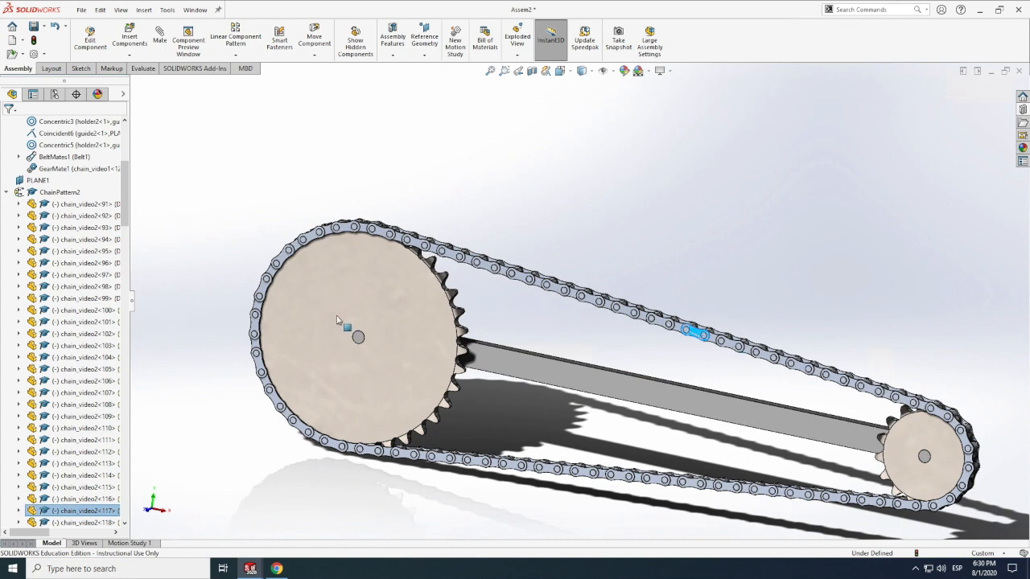
pyautogui.moveTo(574, 294); pyautogui.dragTo(451, 254)
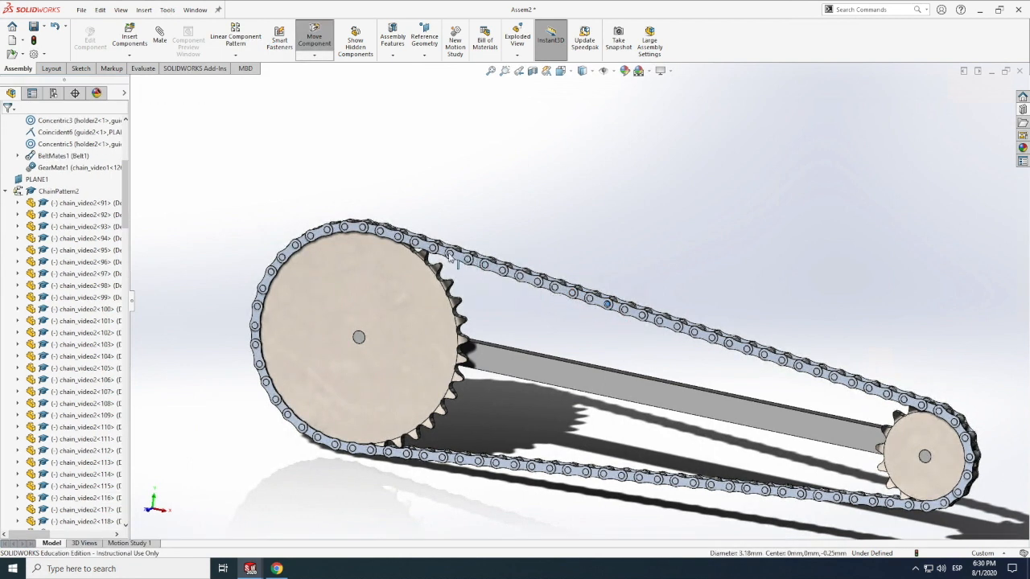
pyautogui.moveTo(359, 235); pyautogui.dragTo(287, 269)
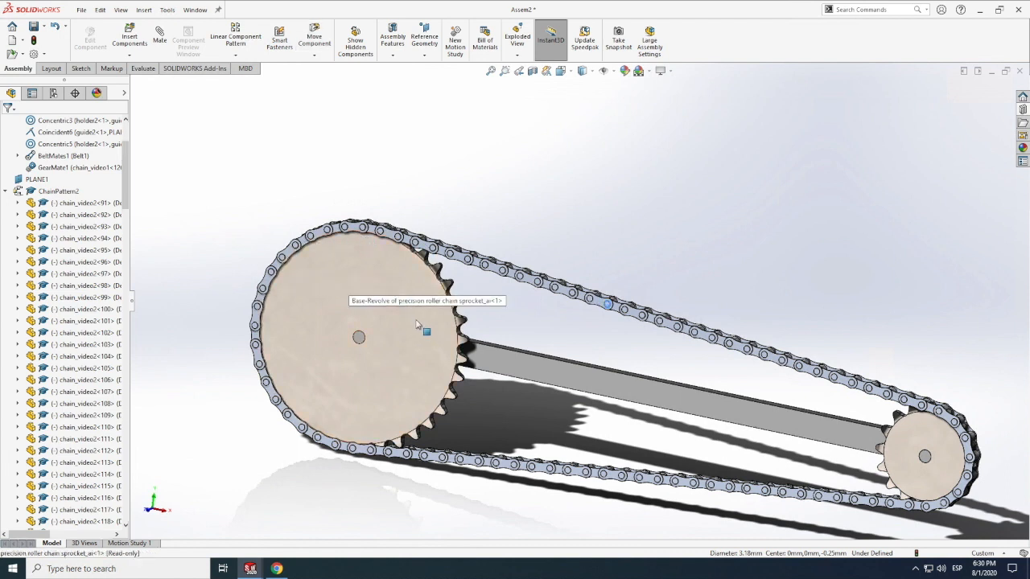
# Step: Turn the large sprocket by its side face and a tooth, and examine how the chain runs over both sprockets
pyautogui.click(469, 344)
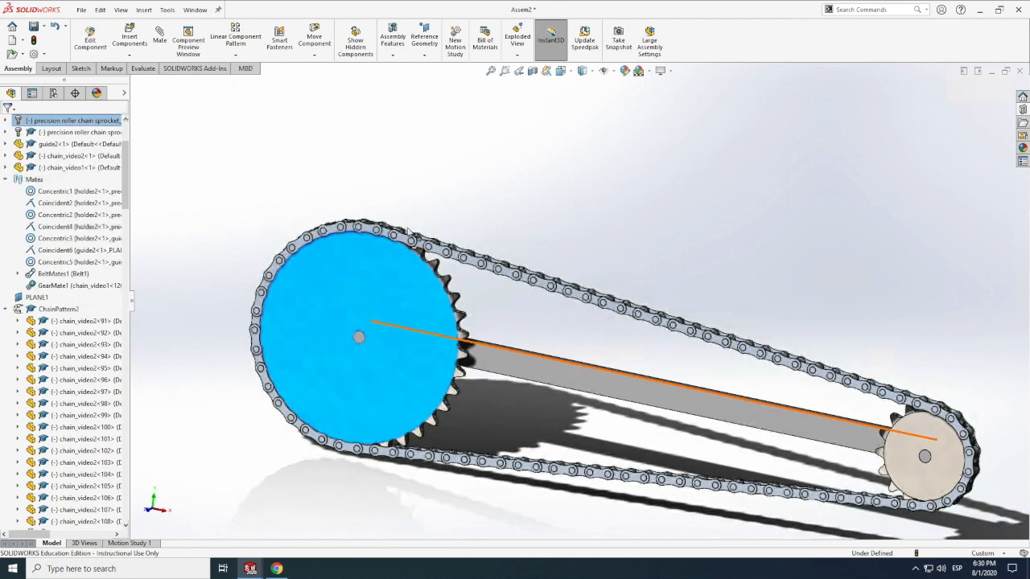
pyautogui.scroll(-4, 410, 241)
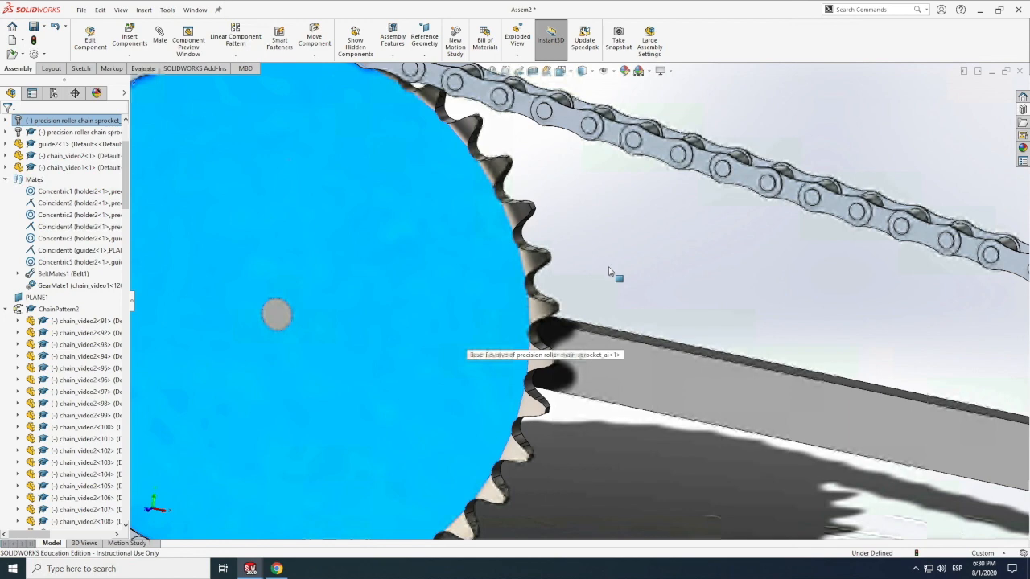
pyautogui.scroll(3, 611, 277)
pyautogui.scroll(2, 521, 207)
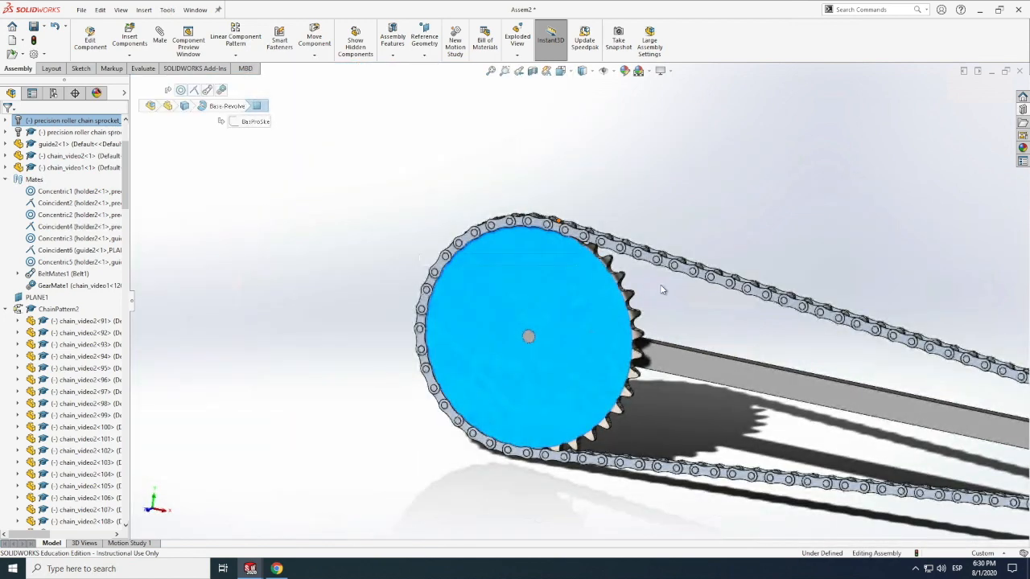
pyautogui.scroll(-5, 643, 280)
pyautogui.scroll(4, 626, 308)
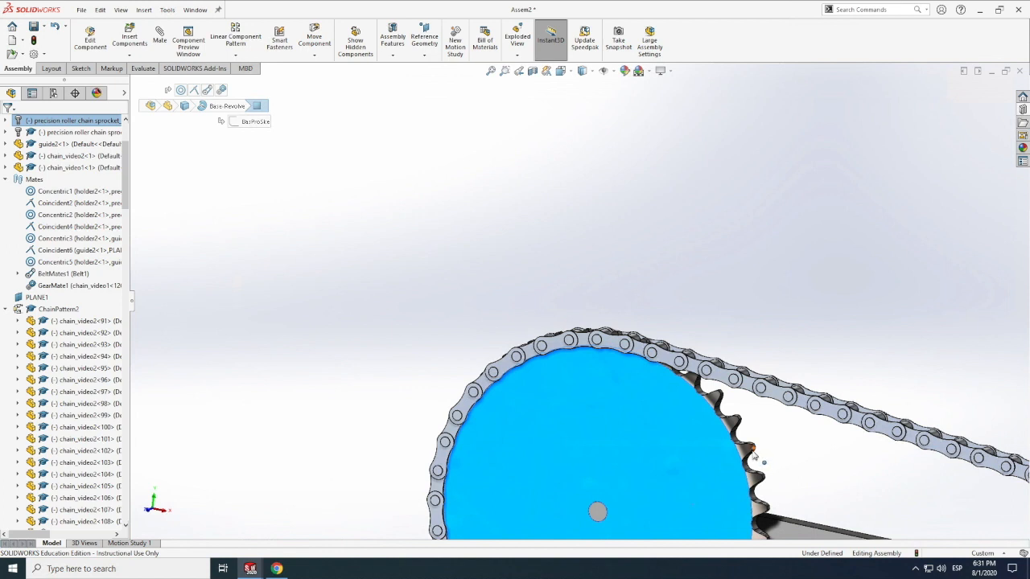
pyautogui.press('Escape')
pyautogui.moveTo(752, 450); pyautogui.dragTo(297, 331)
pyautogui.press('Escape')
pyautogui.press('f')
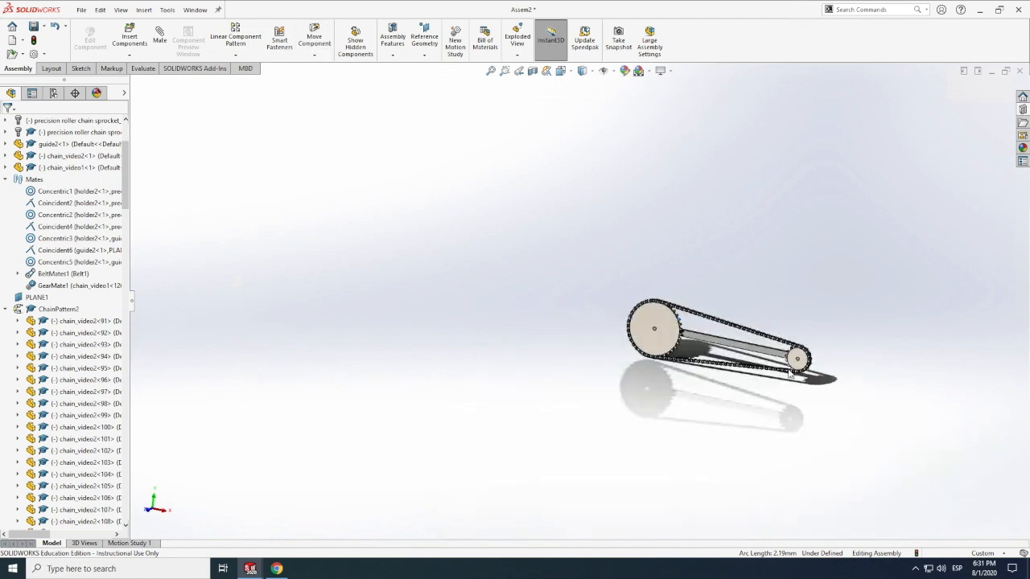
pyautogui.scroll(-5, 797, 360)
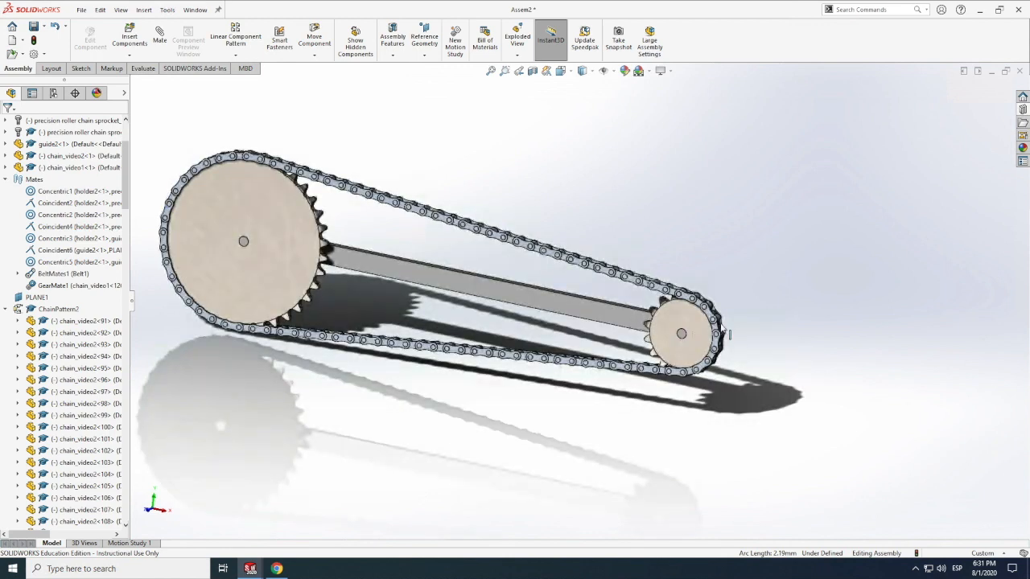